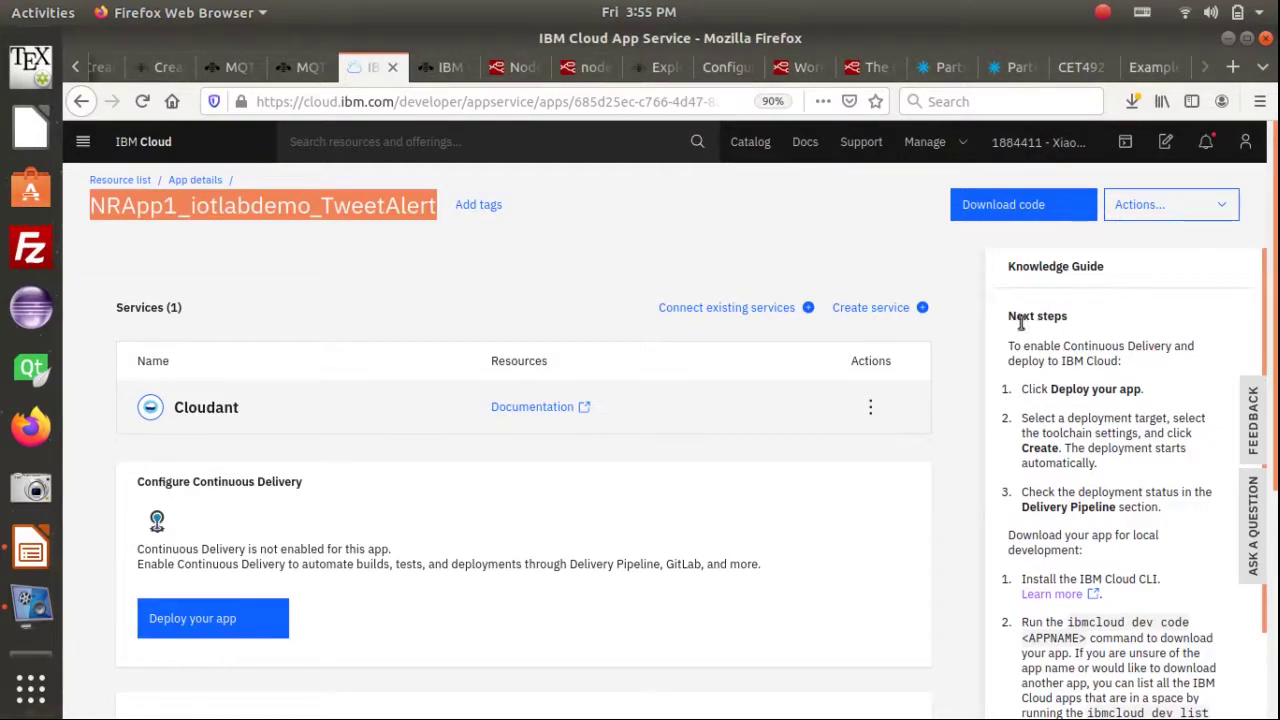
Highlight the next-steps guidance text for emphasis, then clear the highlight
{"action": "left_click_drag", "start_coordinate": [1008, 318], "coordinate": [1157, 509]}
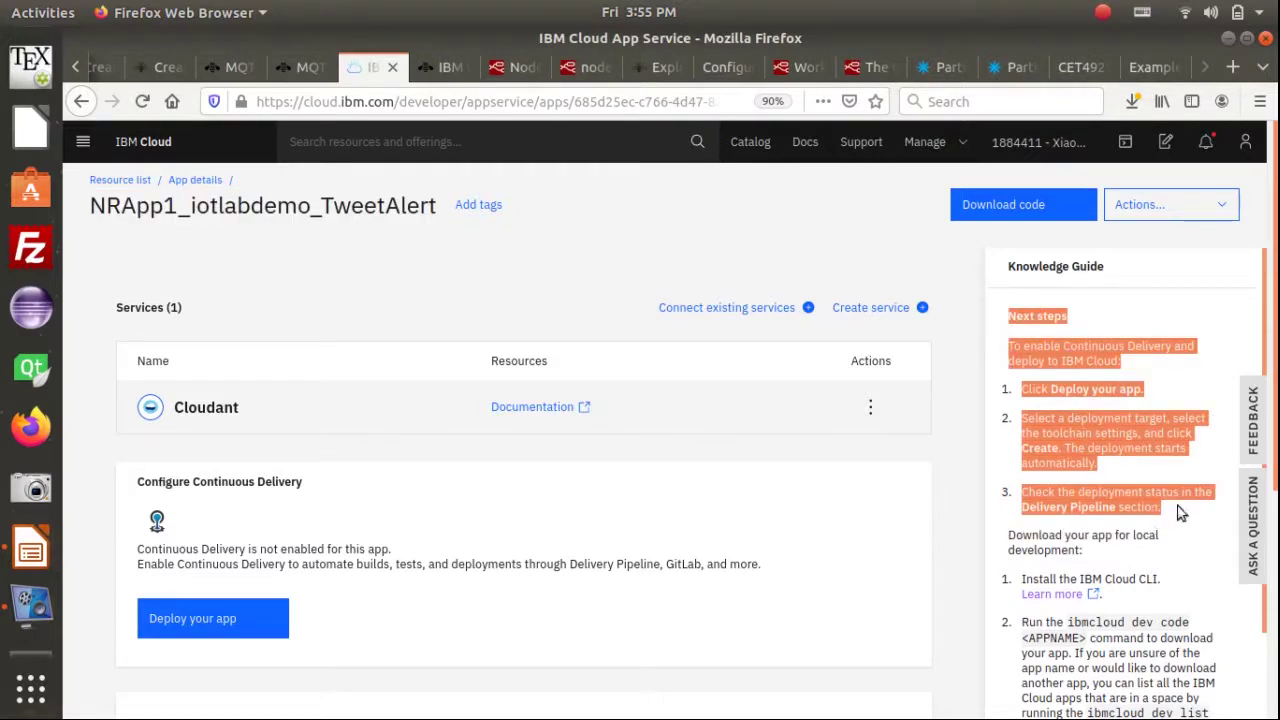
{"action": "left_click", "coordinate": [1128, 397]}
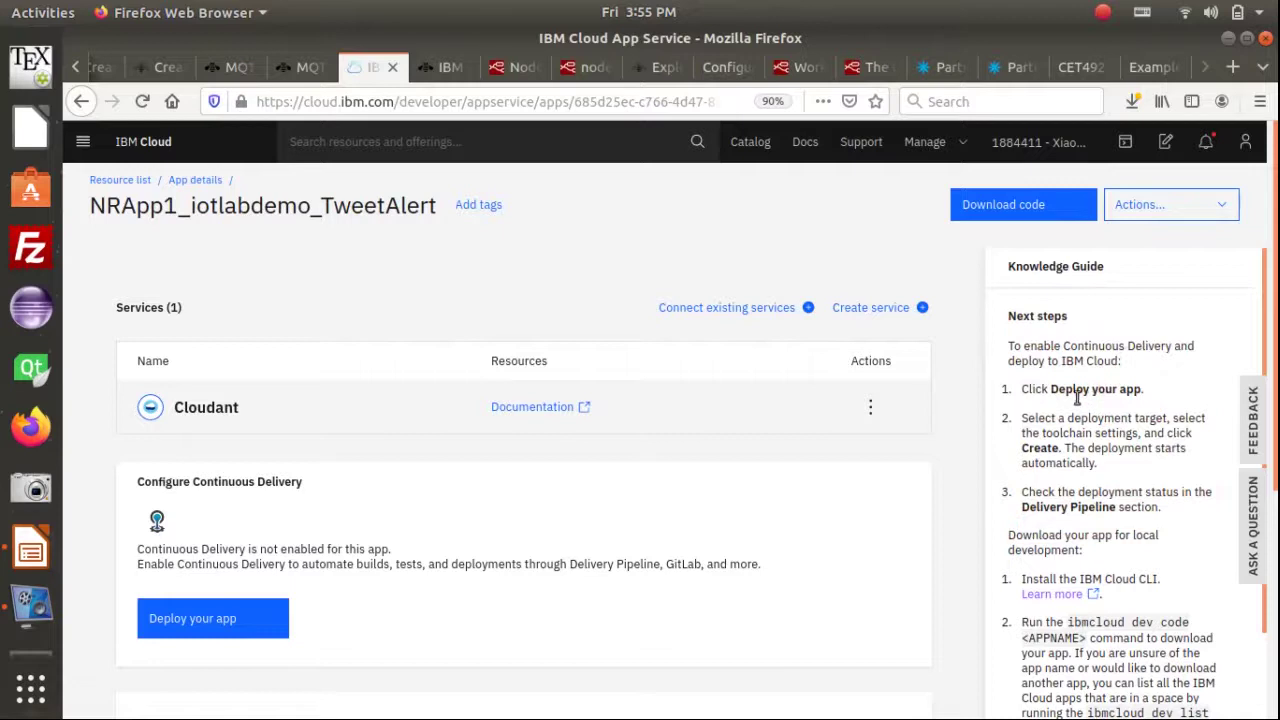
{"action": "left_click", "coordinate": [1134, 393]}
Start deploying the app, highlighting the Deploy your app heading and the API key requirement
{"action": "left_click", "coordinate": [193, 622]}
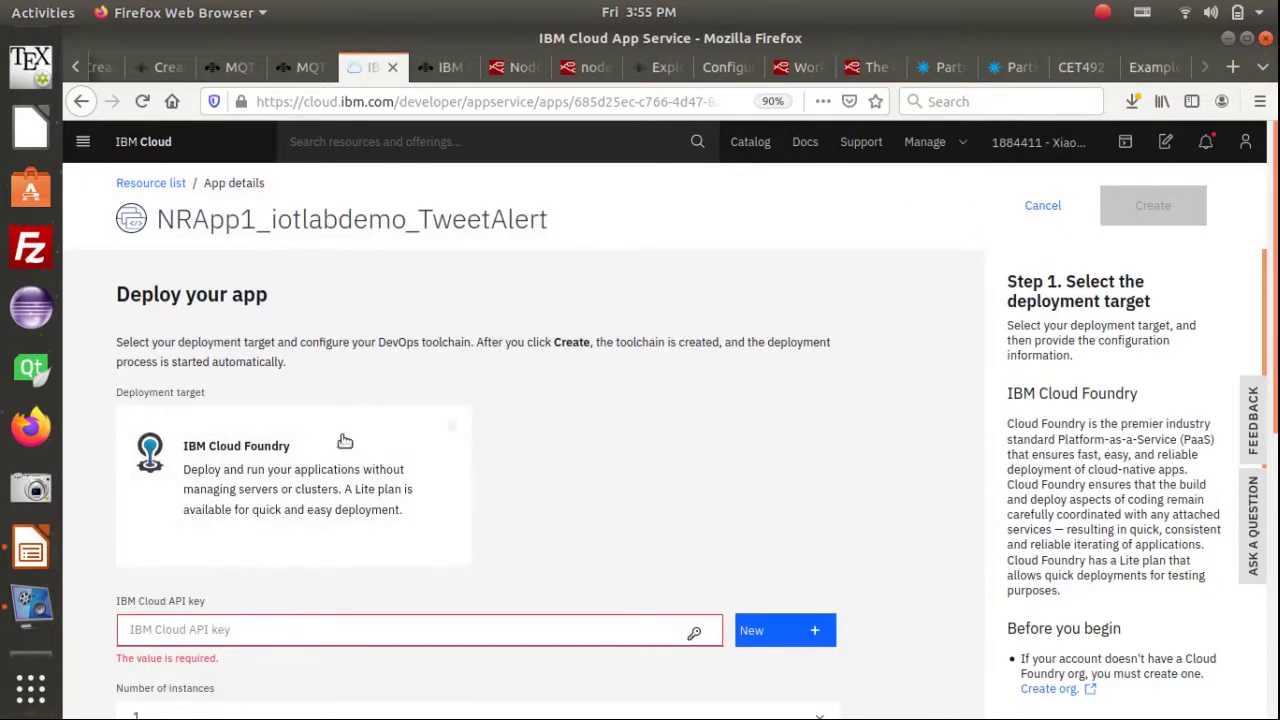
{"action": "left_click_drag", "start_coordinate": [119, 295], "coordinate": [268, 297]}
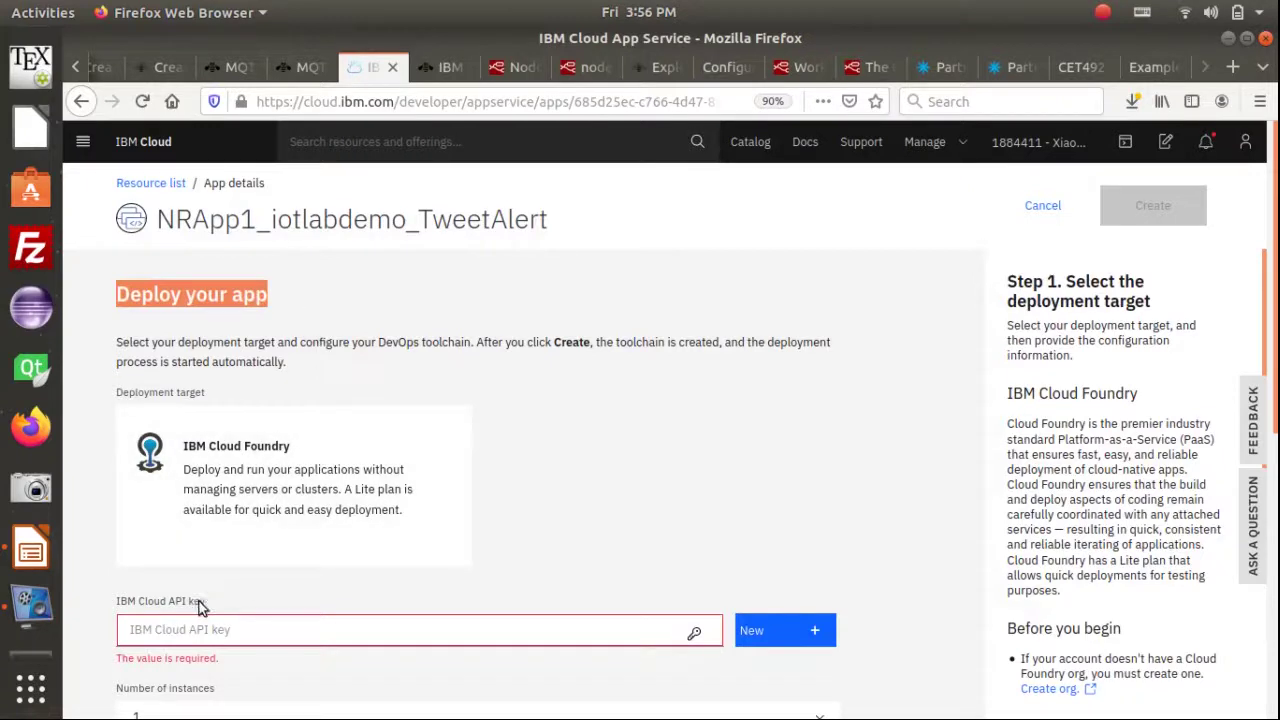
{"action": "left_click_drag", "start_coordinate": [210, 605], "coordinate": [166, 600]}
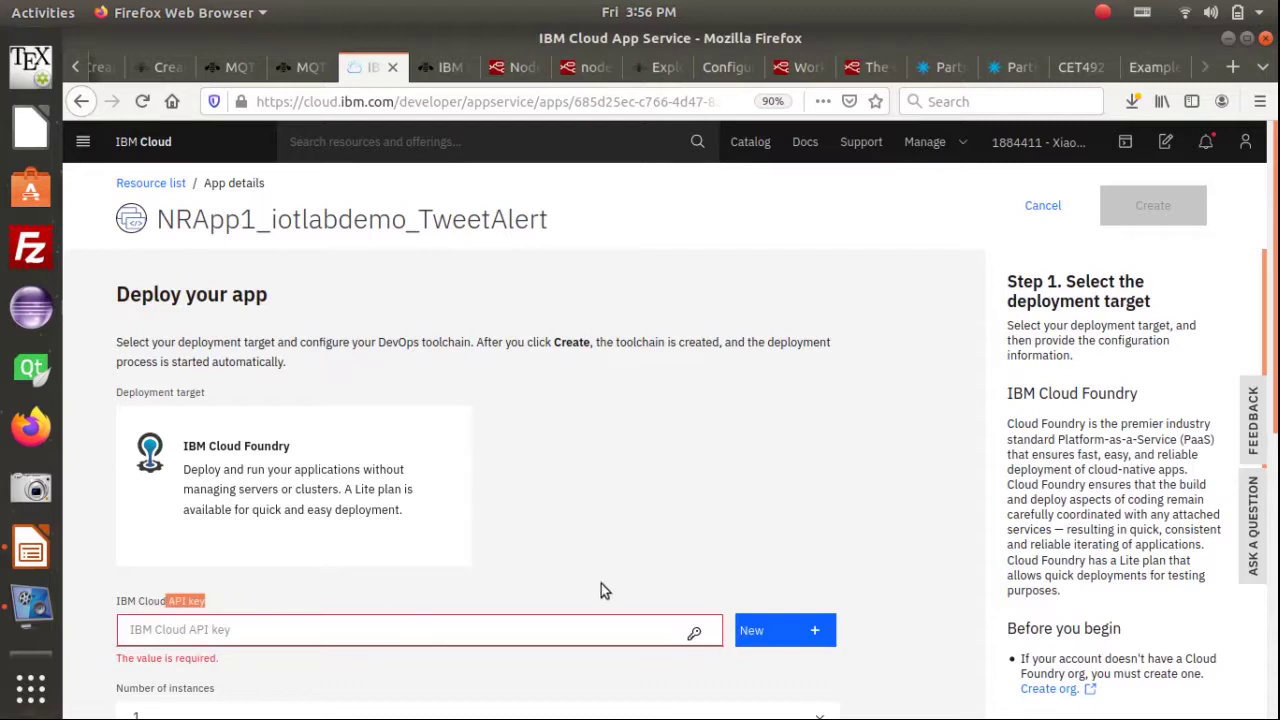
Create a new API key named 'API Key for NRApp1iotlabdemoTweetAlert' and save it in a secrets store
{"action": "left_click", "coordinate": [782, 632]}
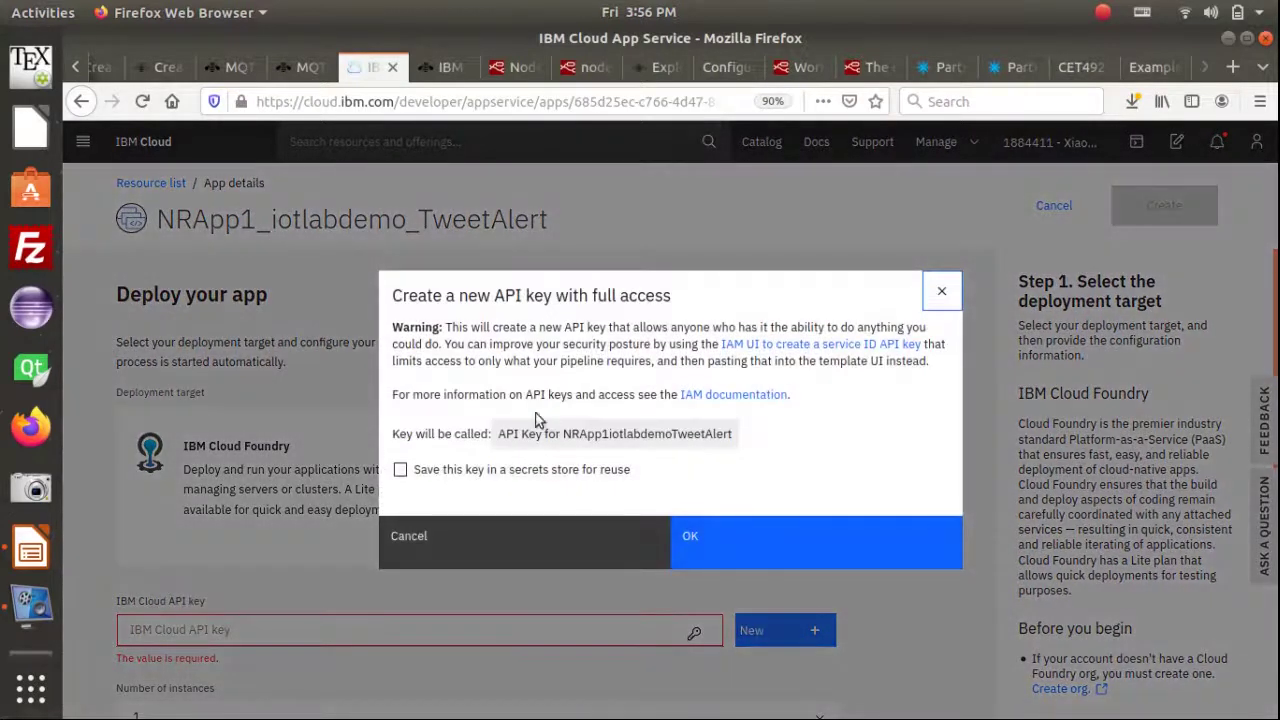
{"action": "left_click_drag", "start_coordinate": [392, 295], "coordinate": [555, 305]}
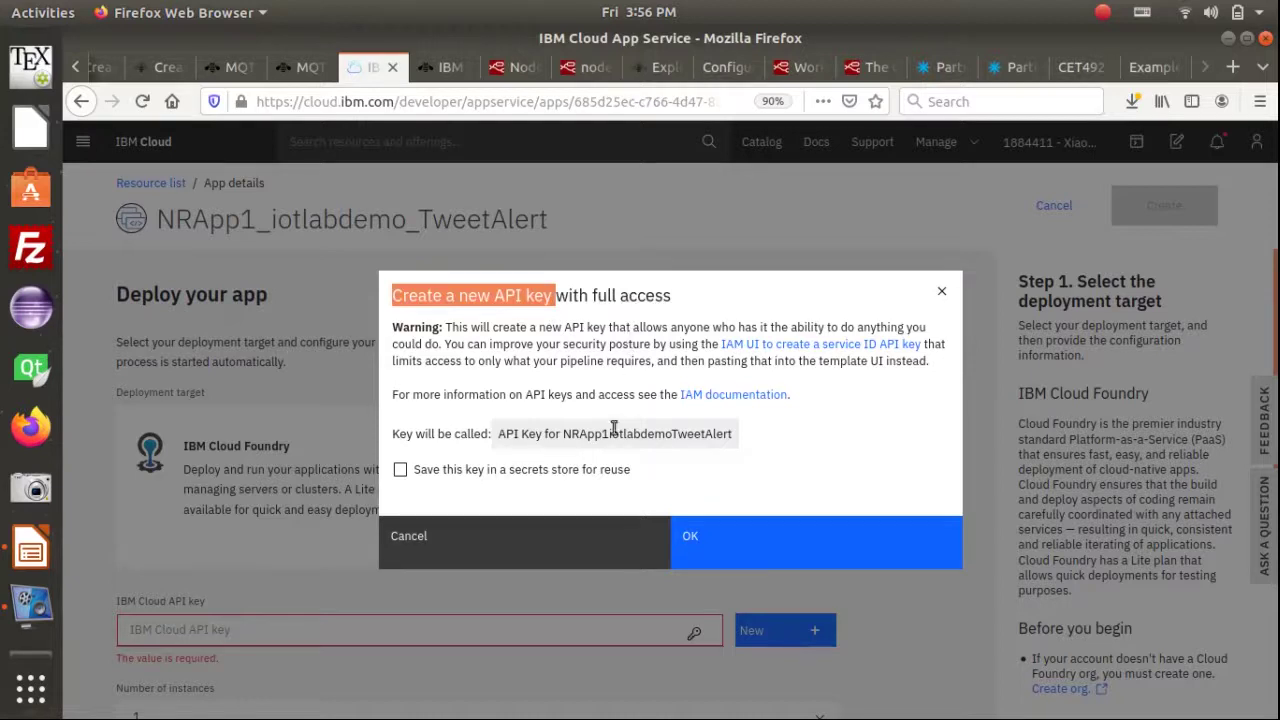
{"action": "left_click", "coordinate": [427, 437]}
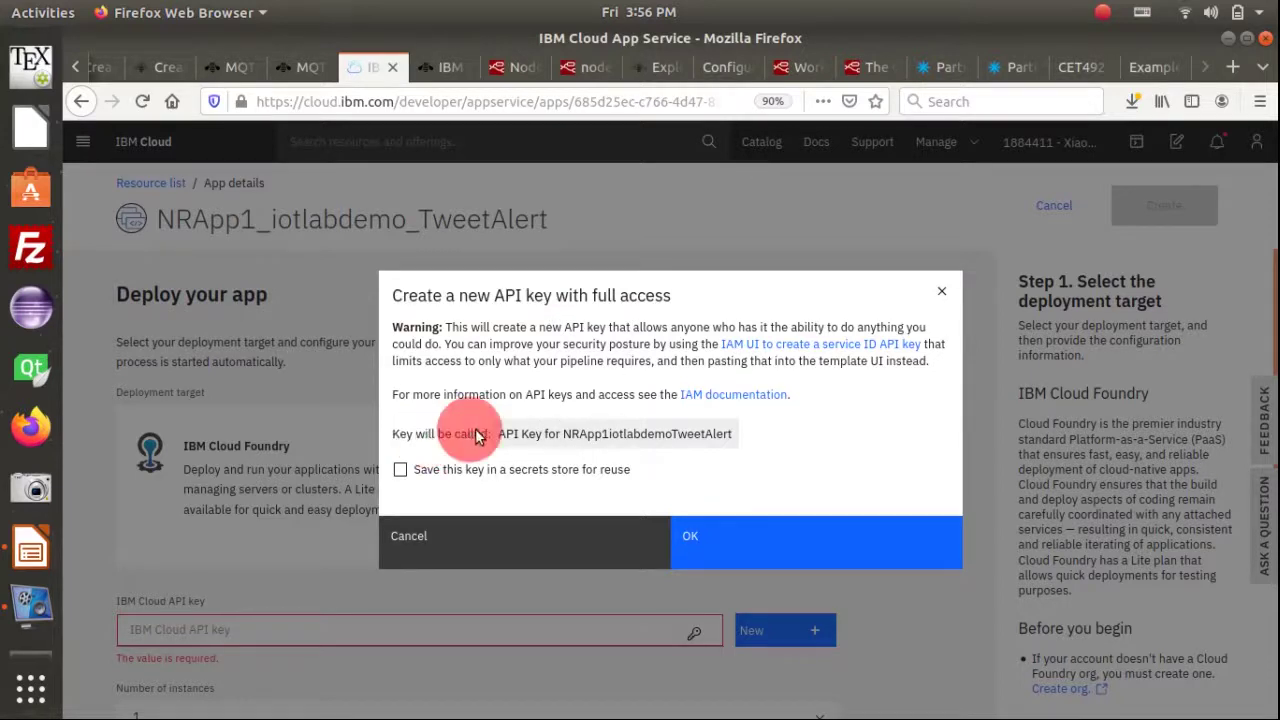
{"action": "left_click_drag", "start_coordinate": [505, 432], "coordinate": [718, 433]}
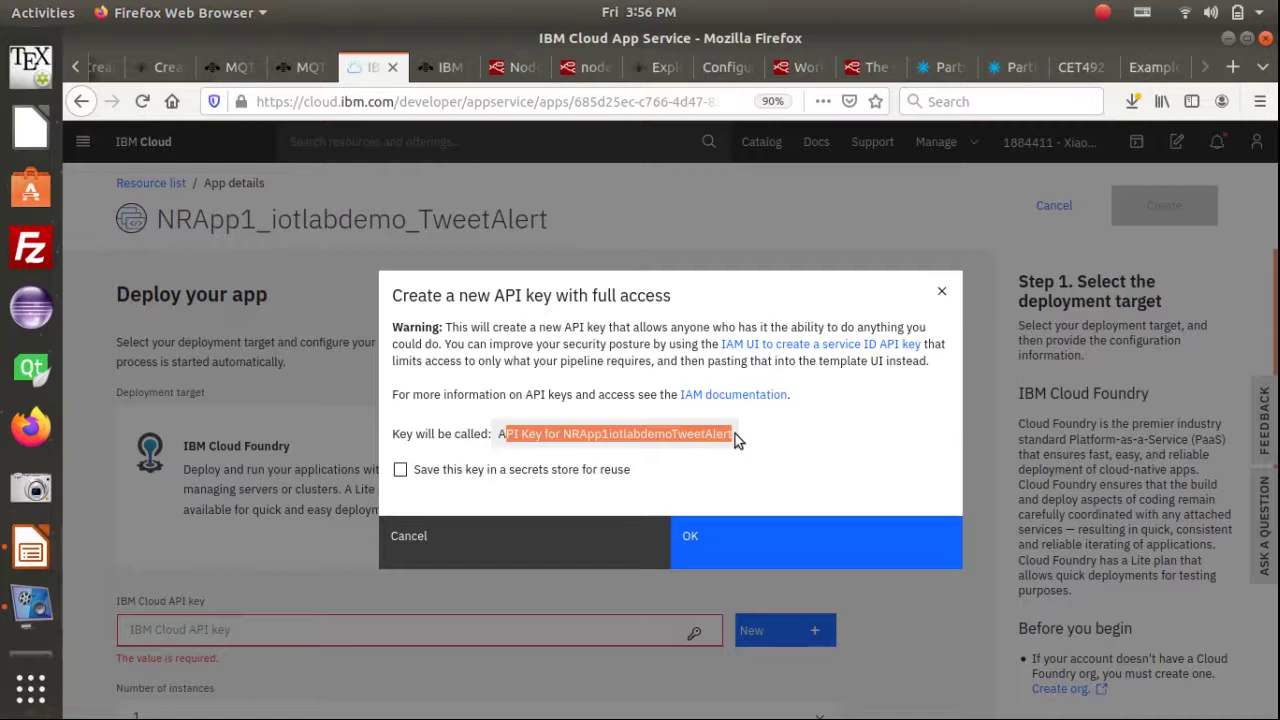
{"action": "left_click", "coordinate": [752, 440]}
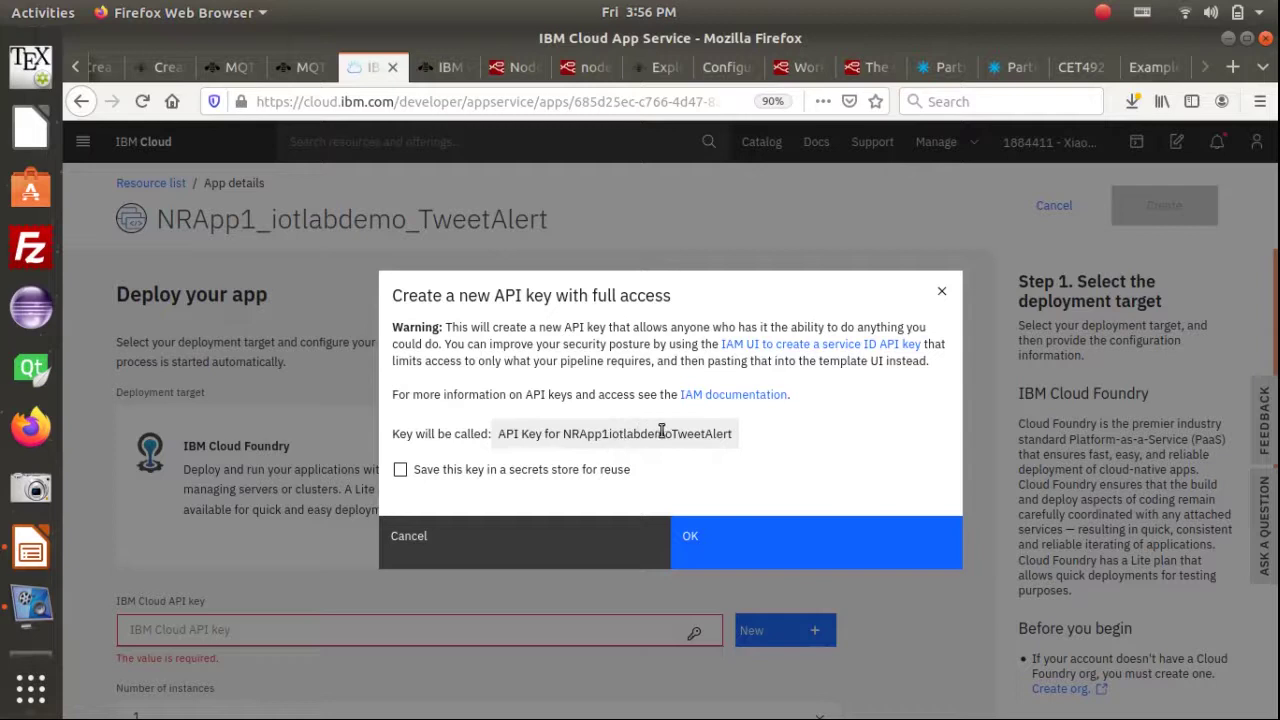
{"action": "left_click_drag", "start_coordinate": [505, 430], "coordinate": [740, 436]}
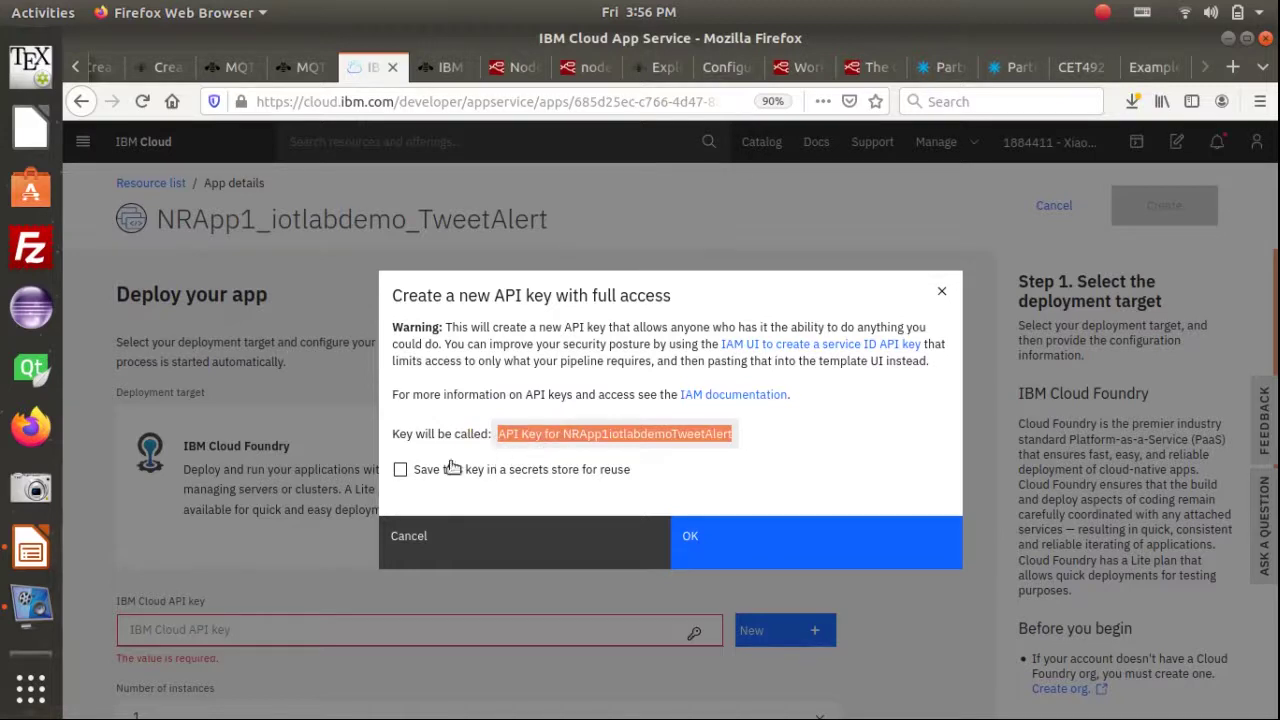
{"action": "left_click", "coordinate": [401, 470]}
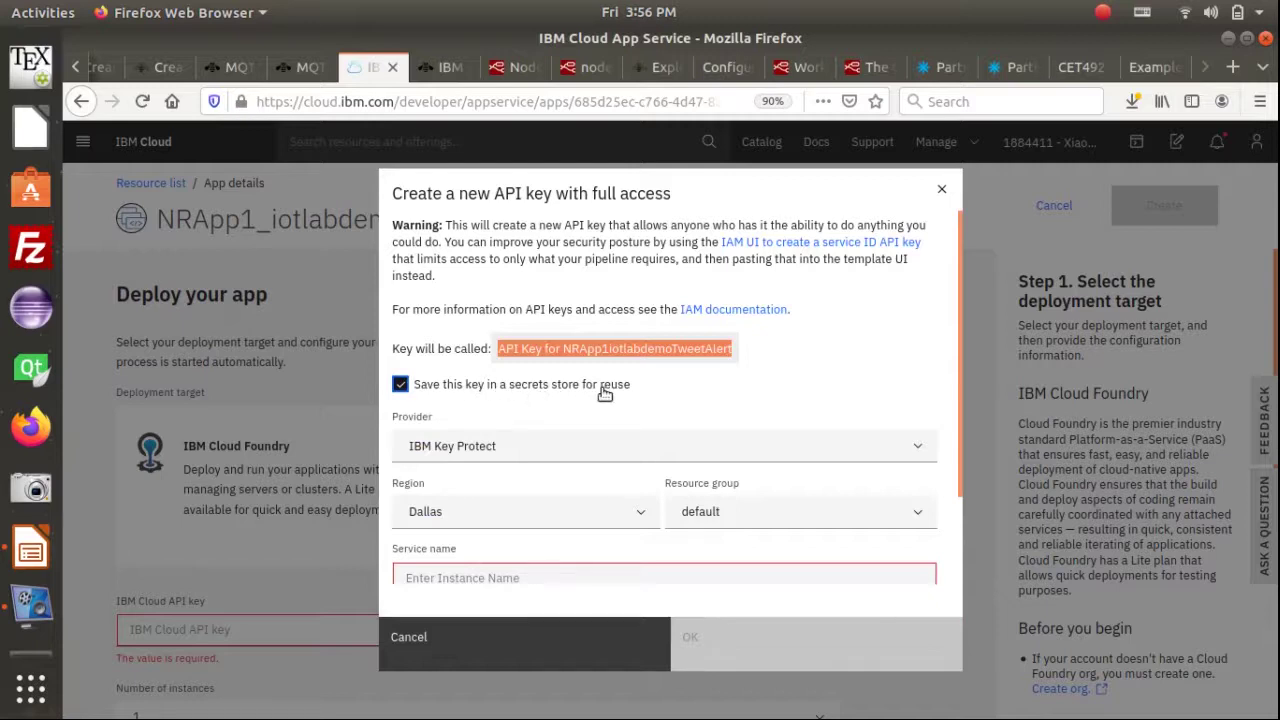
{"action": "scroll", "coordinate": [625, 488], "scroll_direction": "down", "scroll_amount": 2}
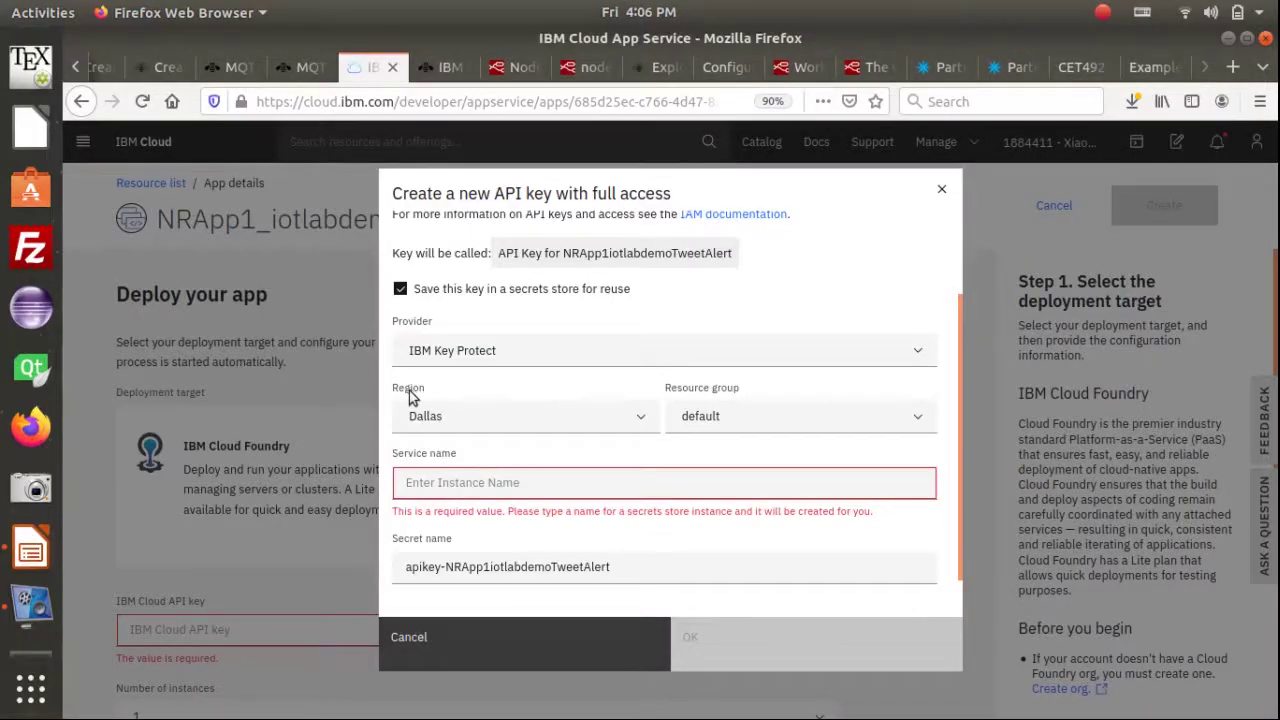
Keep Dallas as the secrets store region and enter service name 'MySecretStoreService4IoTLab'
{"action": "left_click", "coordinate": [411, 394]}
{"action": "left_click", "coordinate": [410, 393]}
{"action": "double_click", "coordinate": [408, 392]}
{"action": "left_click", "coordinate": [640, 421]}
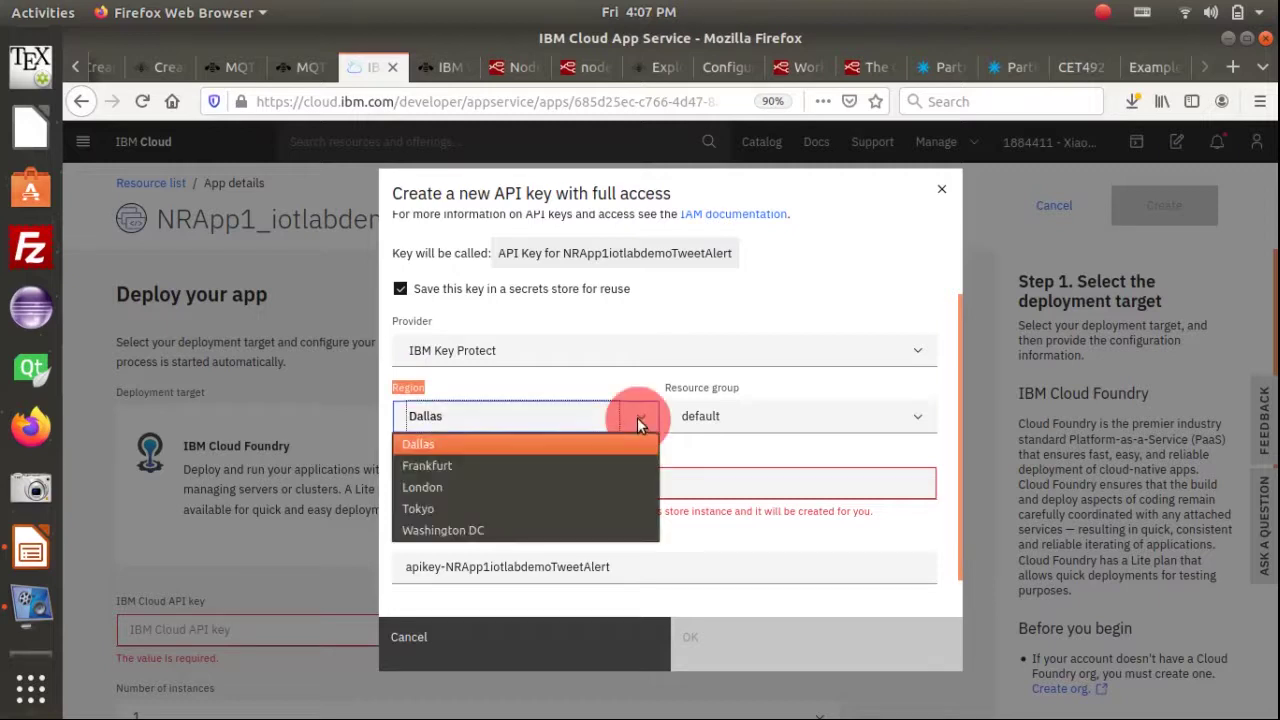
{"action": "left_click", "coordinate": [490, 446]}
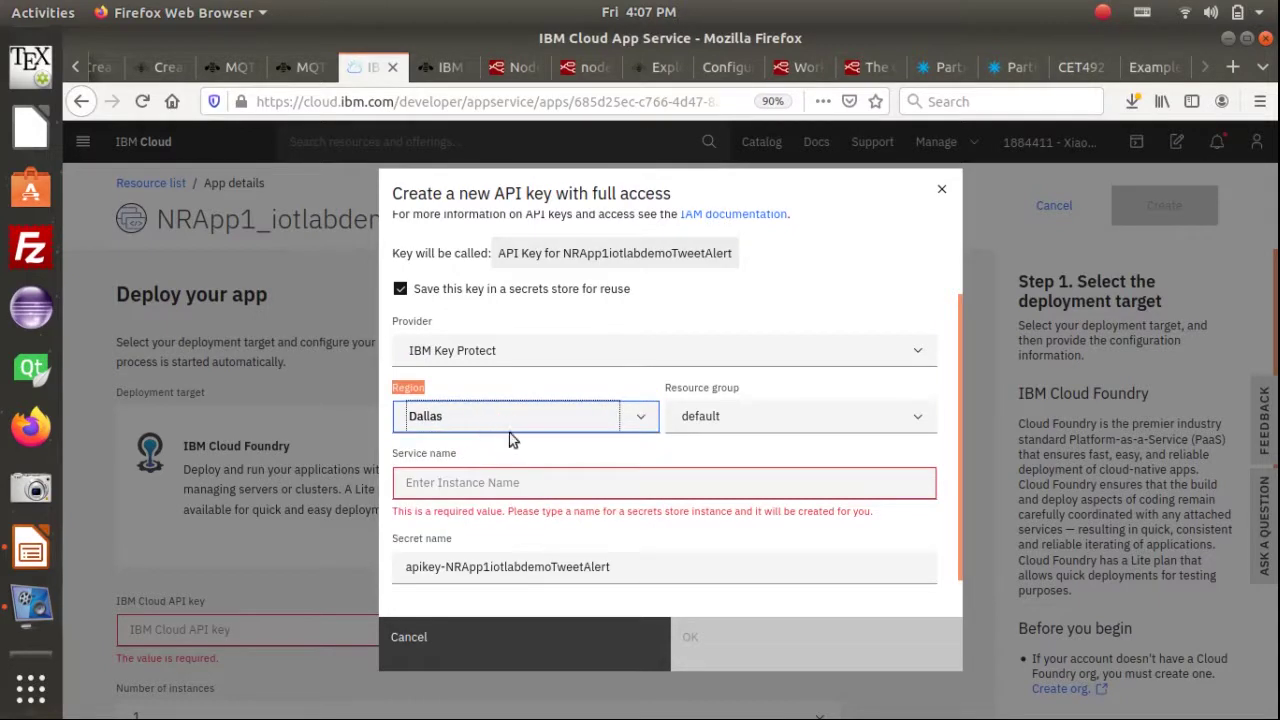
{"action": "left_click", "coordinate": [566, 486]}
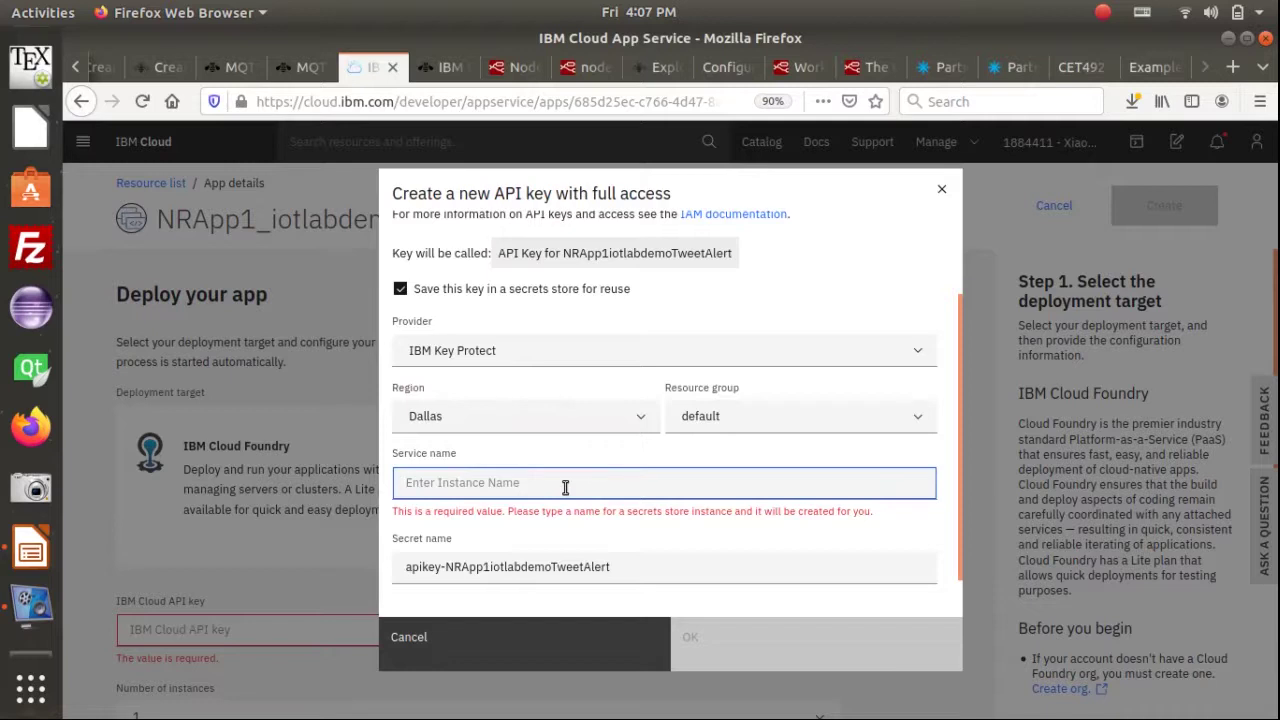
{"action": "type", "text": "My"}
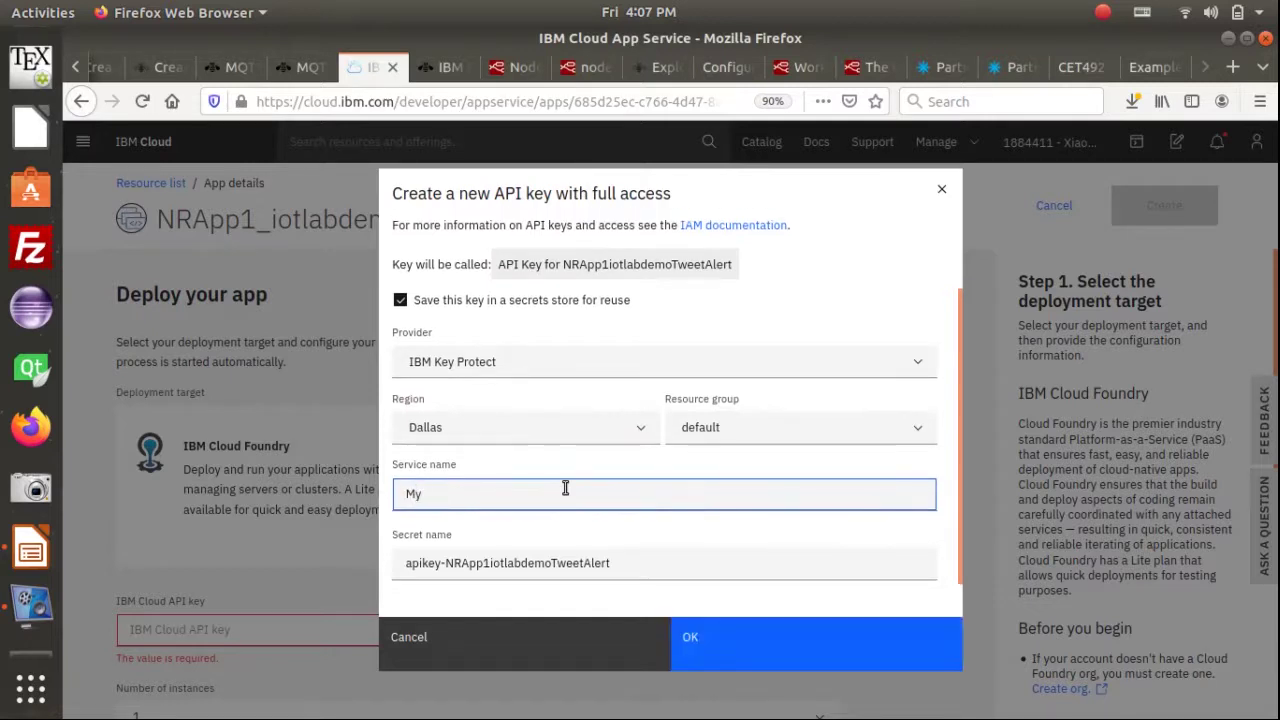
{"action": "type", "text": "SecretStoreService"}
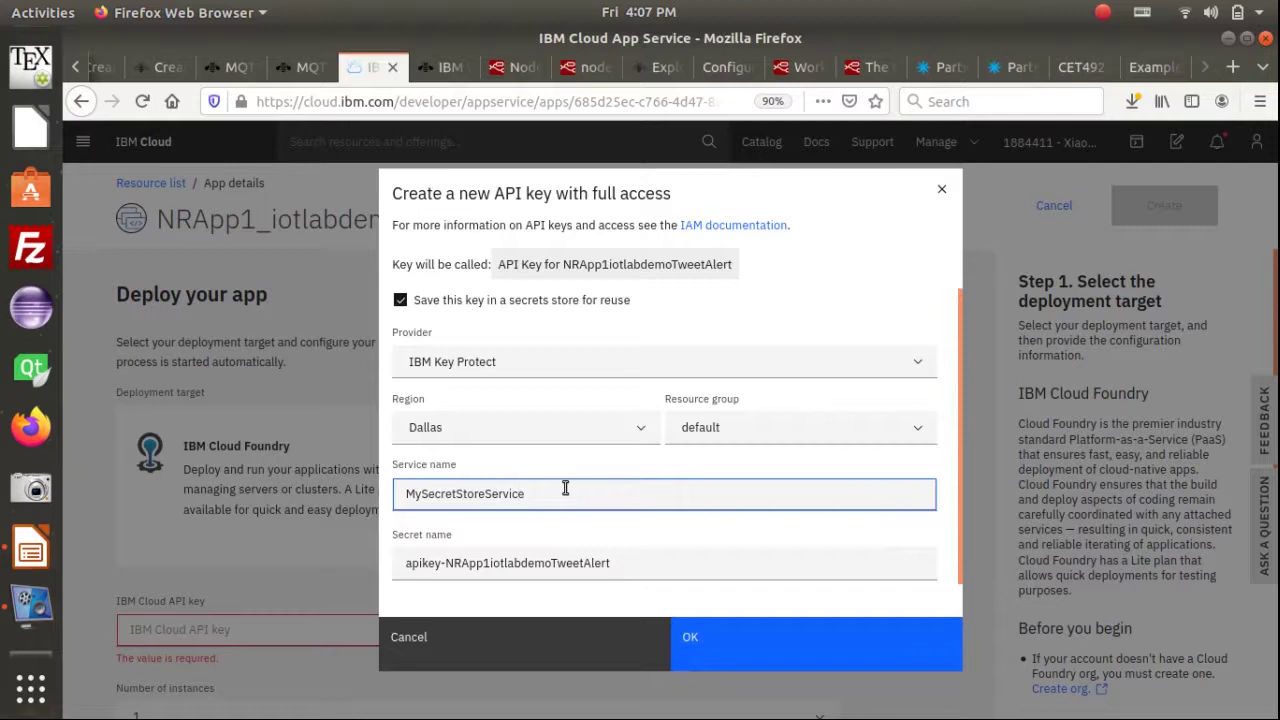
{"action": "type", "text": "4IoTLabs"}
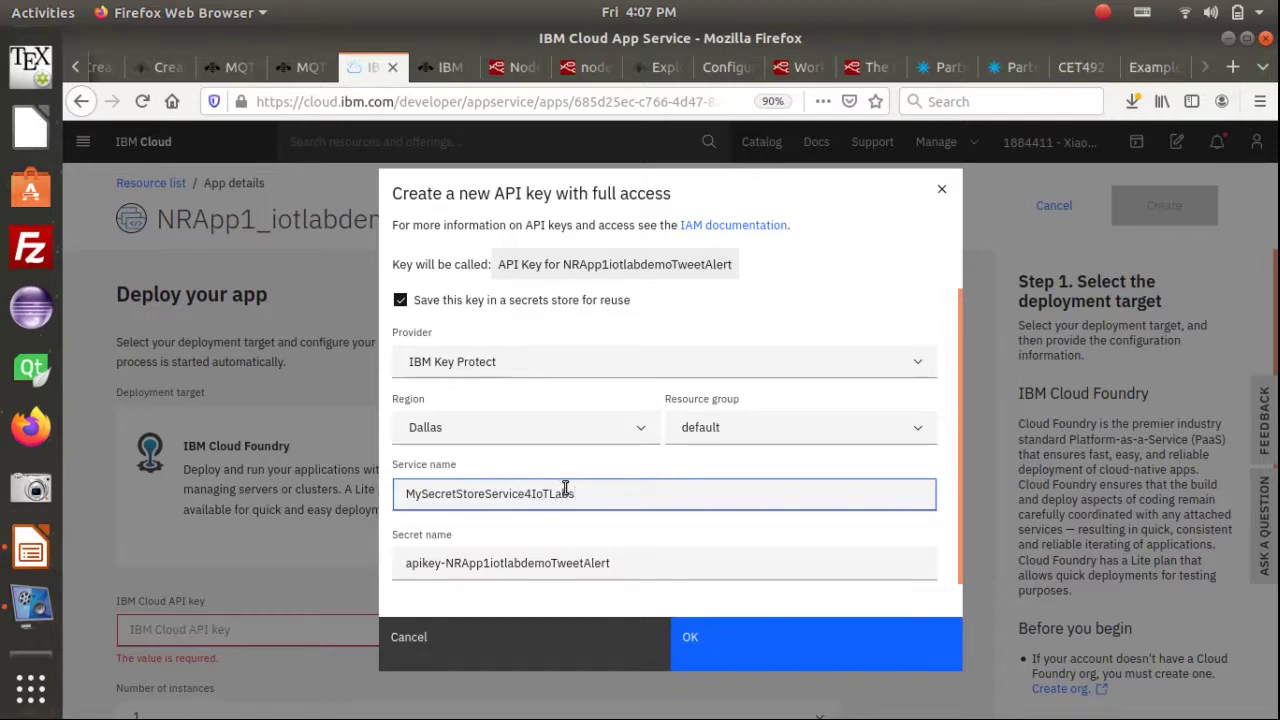
Confirm creation of the stored API key and check that the deploy form's API key field is filled
{"action": "left_click", "coordinate": [752, 656]}
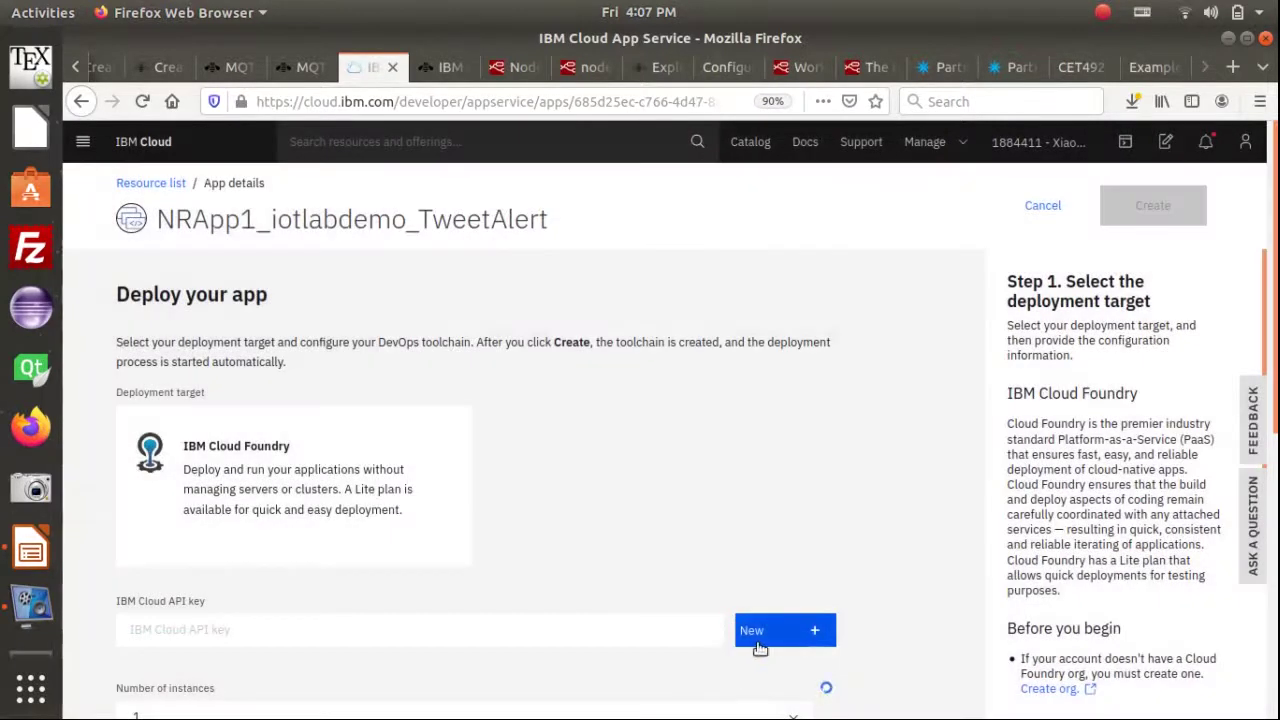
{"action": "scroll", "coordinate": [640, 515], "scroll_direction": "down", "scroll_amount": 3}
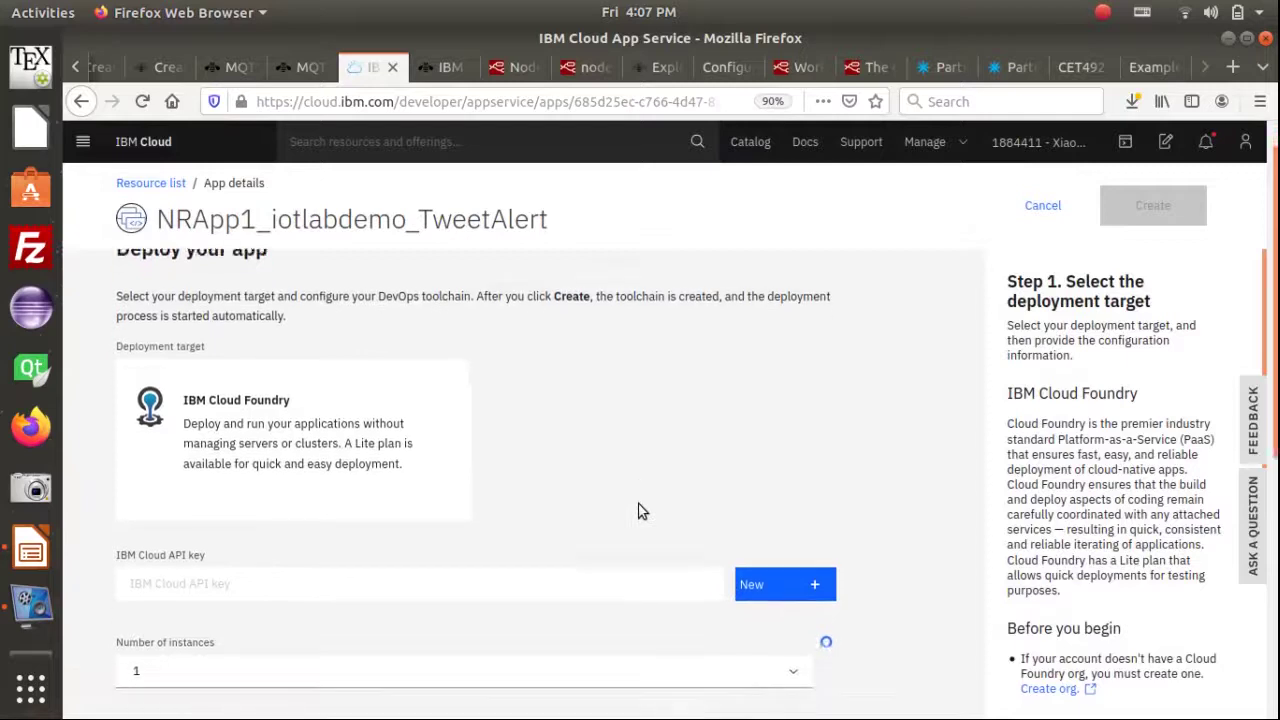
{"action": "scroll", "coordinate": [642, 520], "scroll_direction": "down", "scroll_amount": 1}
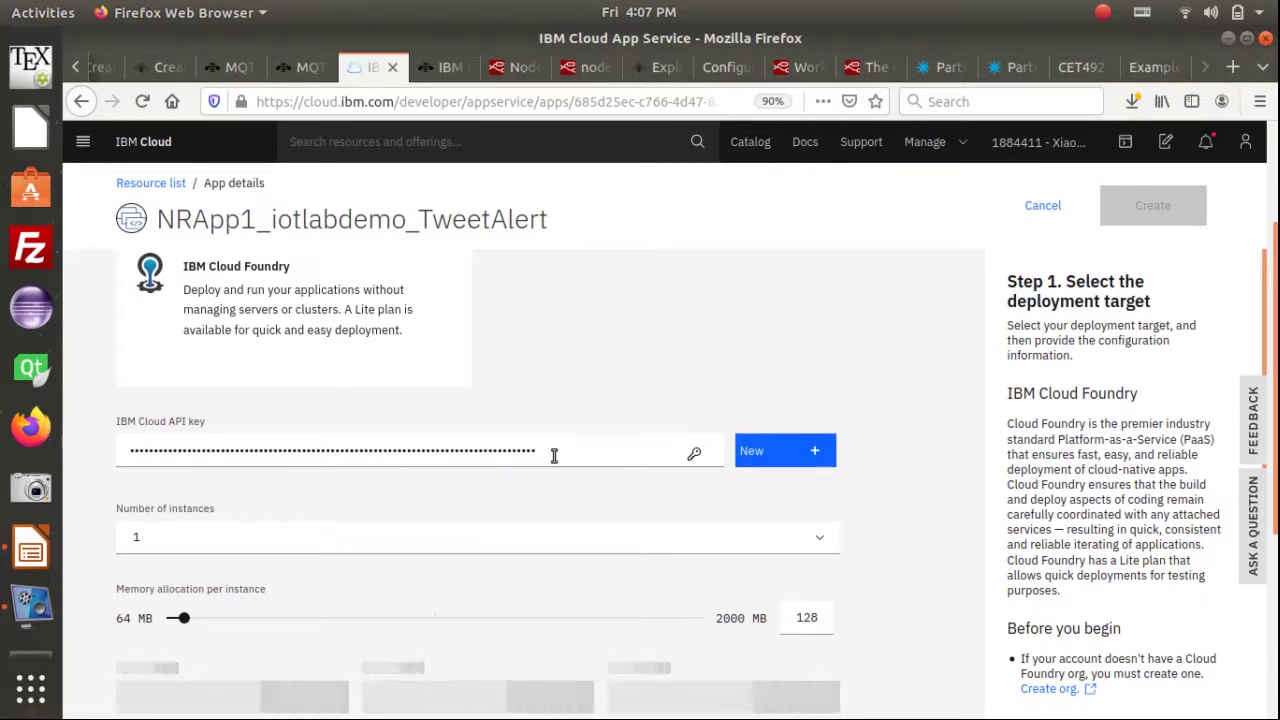
{"action": "left_click", "coordinate": [553, 455]}
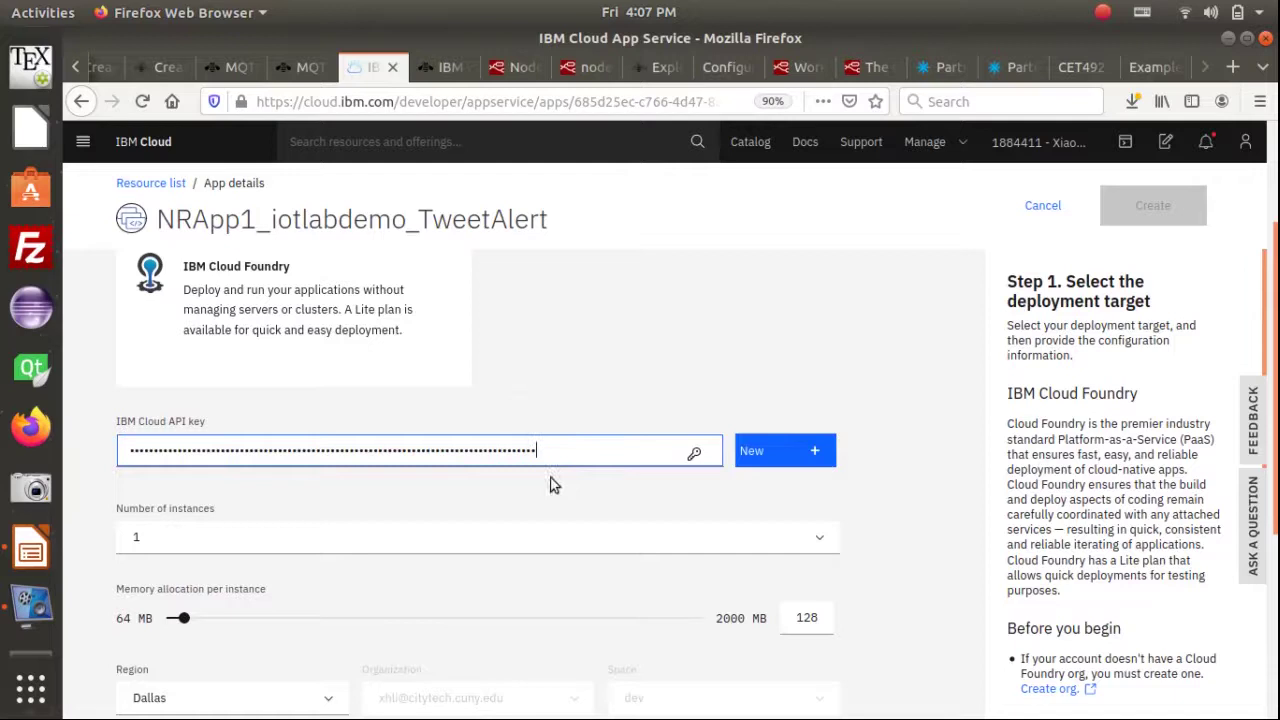
{"action": "scroll", "coordinate": [531, 540], "scroll_direction": "down", "scroll_amount": 2}
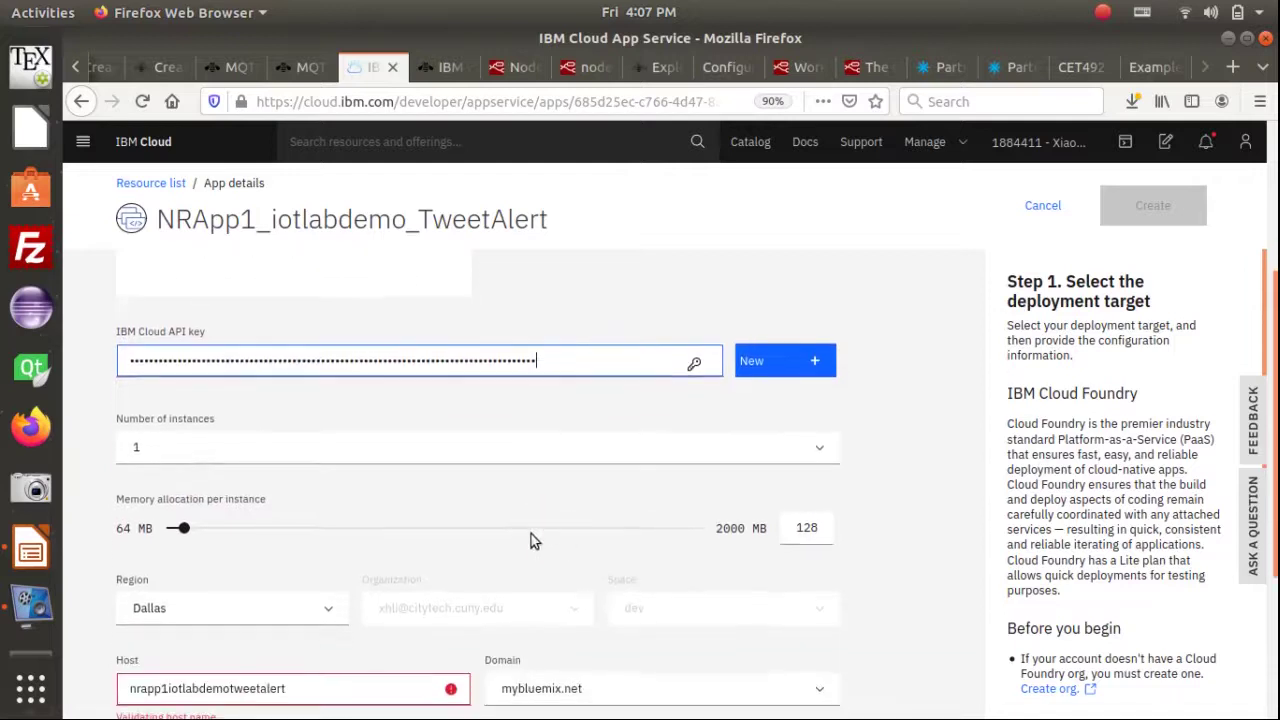
{"action": "left_click", "coordinate": [205, 519]}
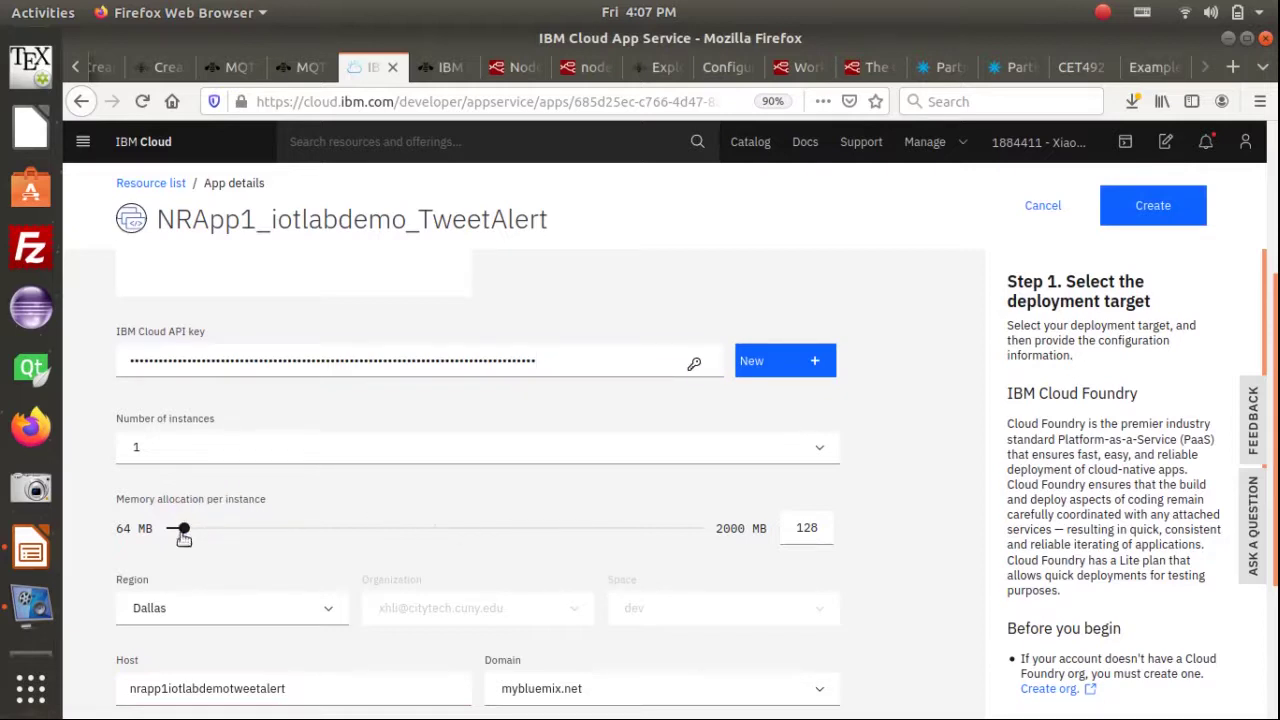
Raise the memory per instance to 256 MB
{"action": "left_click", "coordinate": [809, 531]}
{"action": "left_click_drag", "start_coordinate": [187, 530], "coordinate": [218, 531]}
{"action": "scroll", "coordinate": [455, 549], "scroll_direction": "down", "scroll_amount": 2}
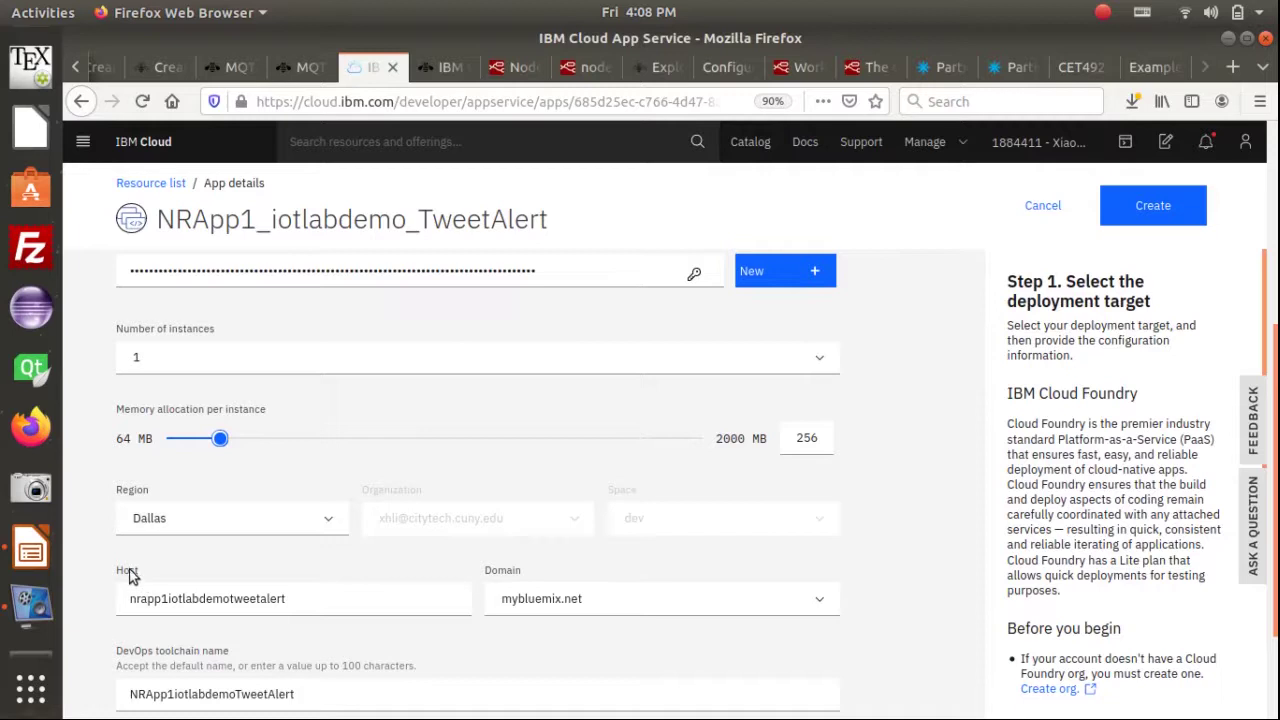
Inspect the nrapp1iotlabdemo host name in the Host field
{"action": "double_click", "coordinate": [211, 598]}
{"action": "left_click", "coordinate": [324, 596]}
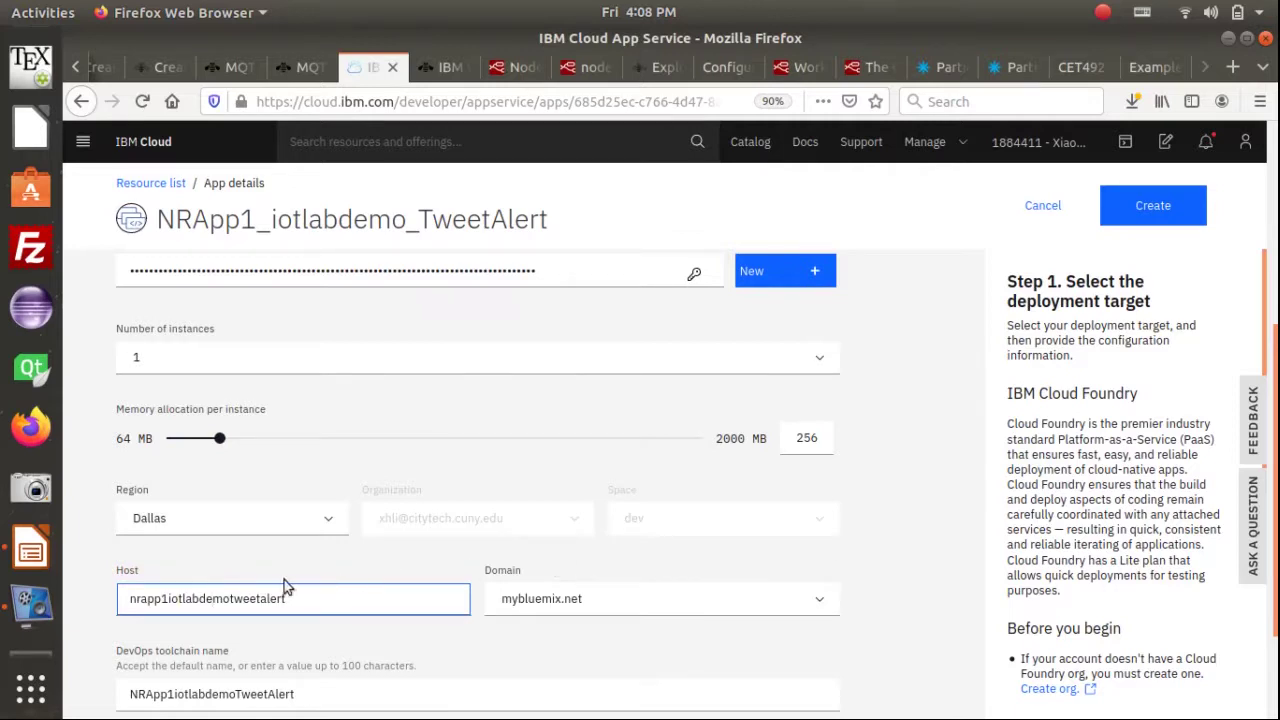
{"action": "left_click", "coordinate": [372, 624]}
{"action": "left_click", "coordinate": [229, 598]}
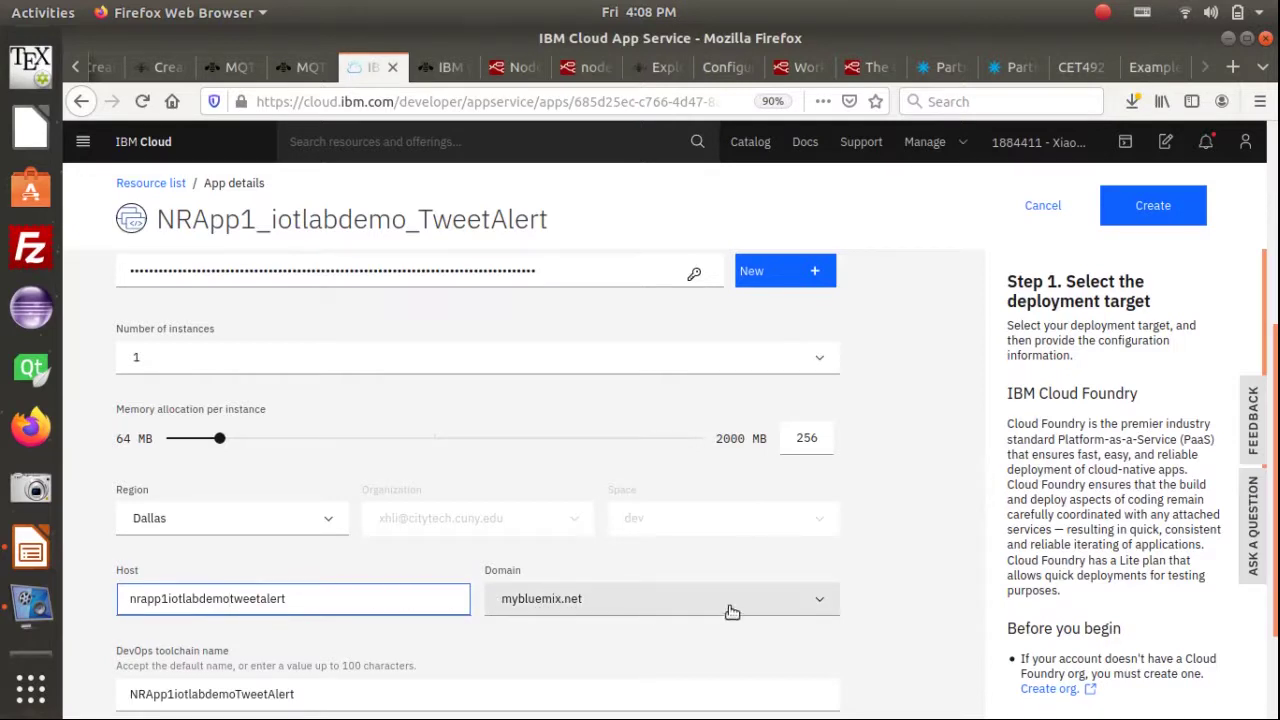
Review the toolchain settings and create the toolchain to deploy the app
{"action": "scroll", "coordinate": [838, 589], "scroll_direction": "down", "scroll_amount": 1}
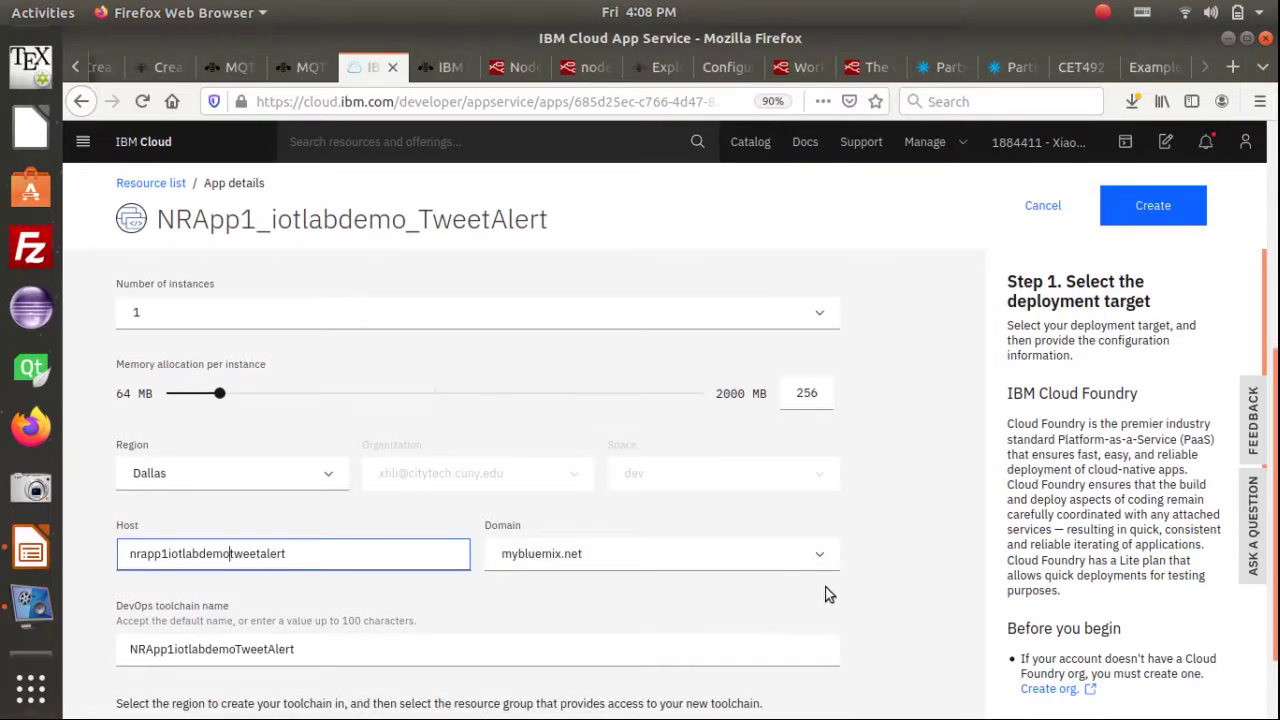
{"action": "scroll", "coordinate": [921, 553], "scroll_direction": "down", "scroll_amount": 2}
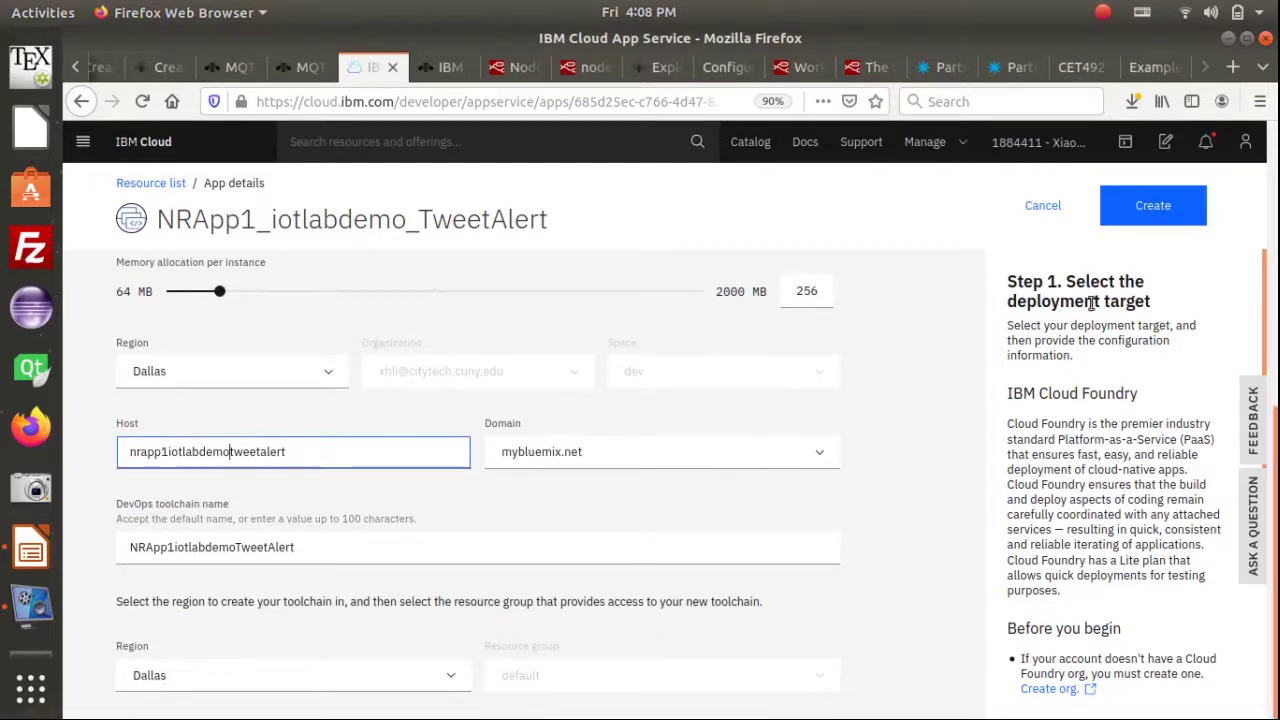
{"action": "left_click", "coordinate": [1147, 217]}
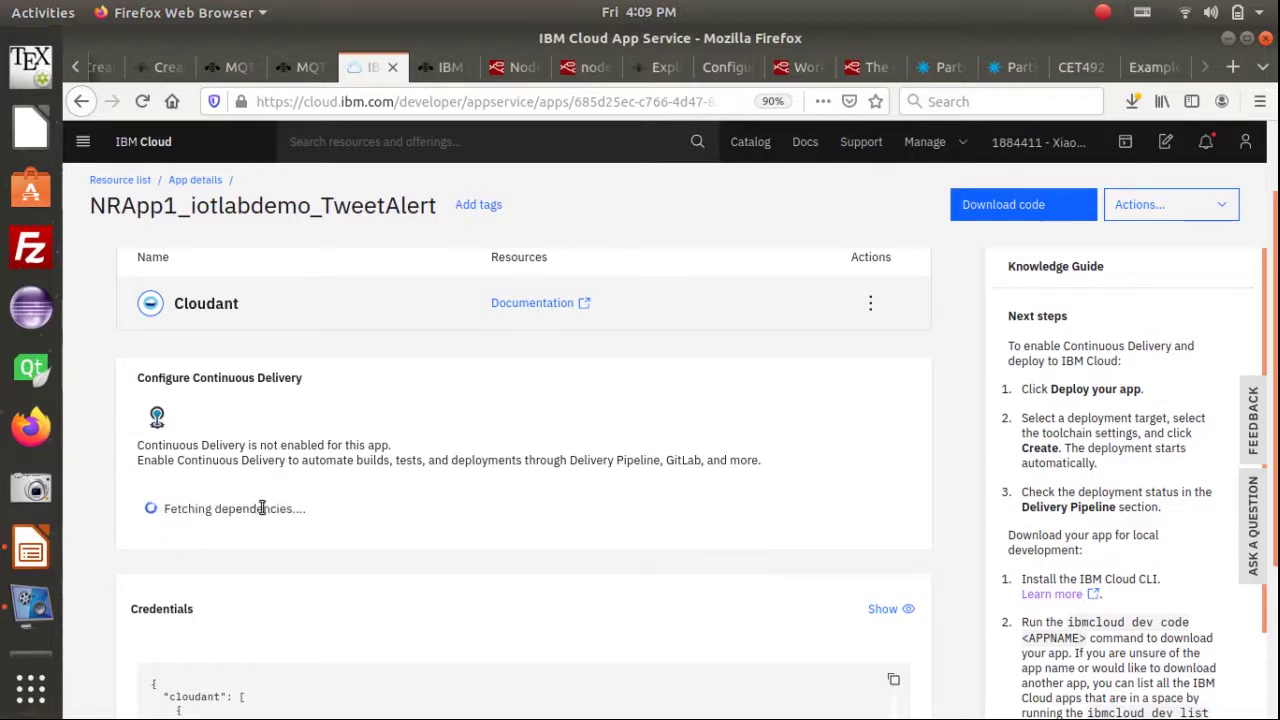
Review the app's toolchain, delivery pipeline and credentials on the details page
{"action": "scroll", "coordinate": [262, 510], "scroll_direction": "up", "scroll_amount": 2}
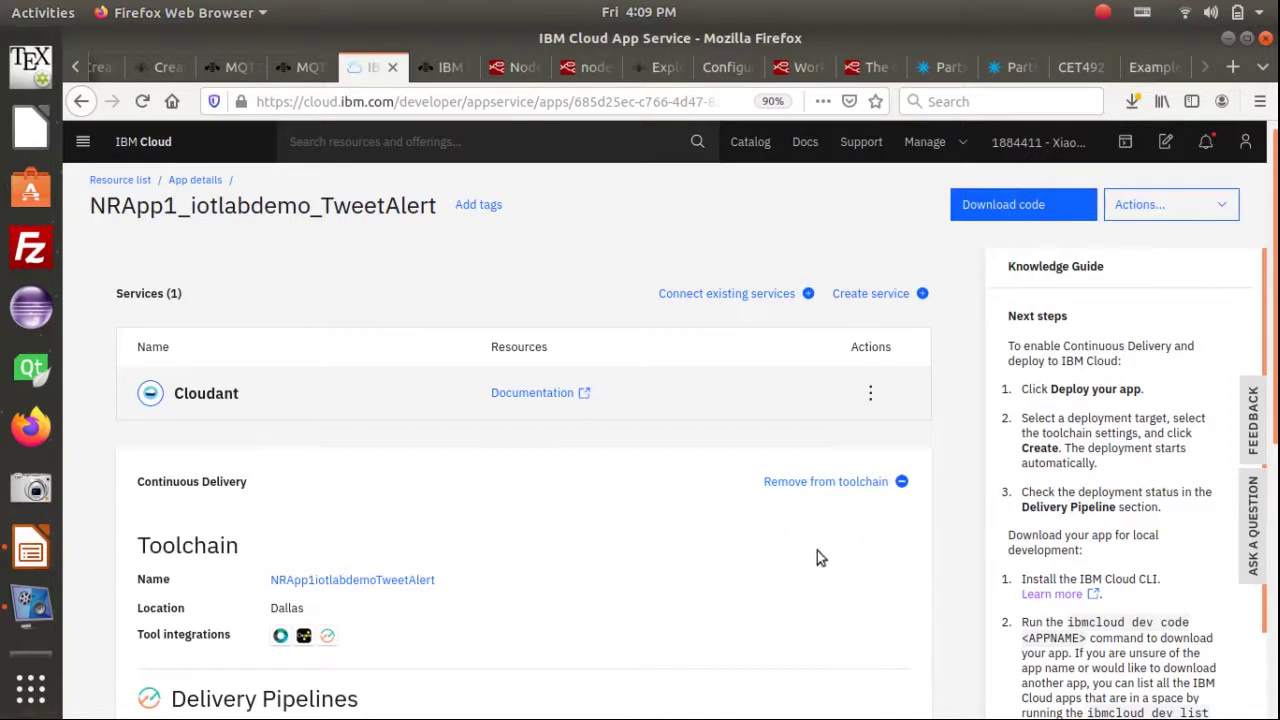
{"action": "scroll", "coordinate": [750, 540], "scroll_direction": "down", "scroll_amount": 2}
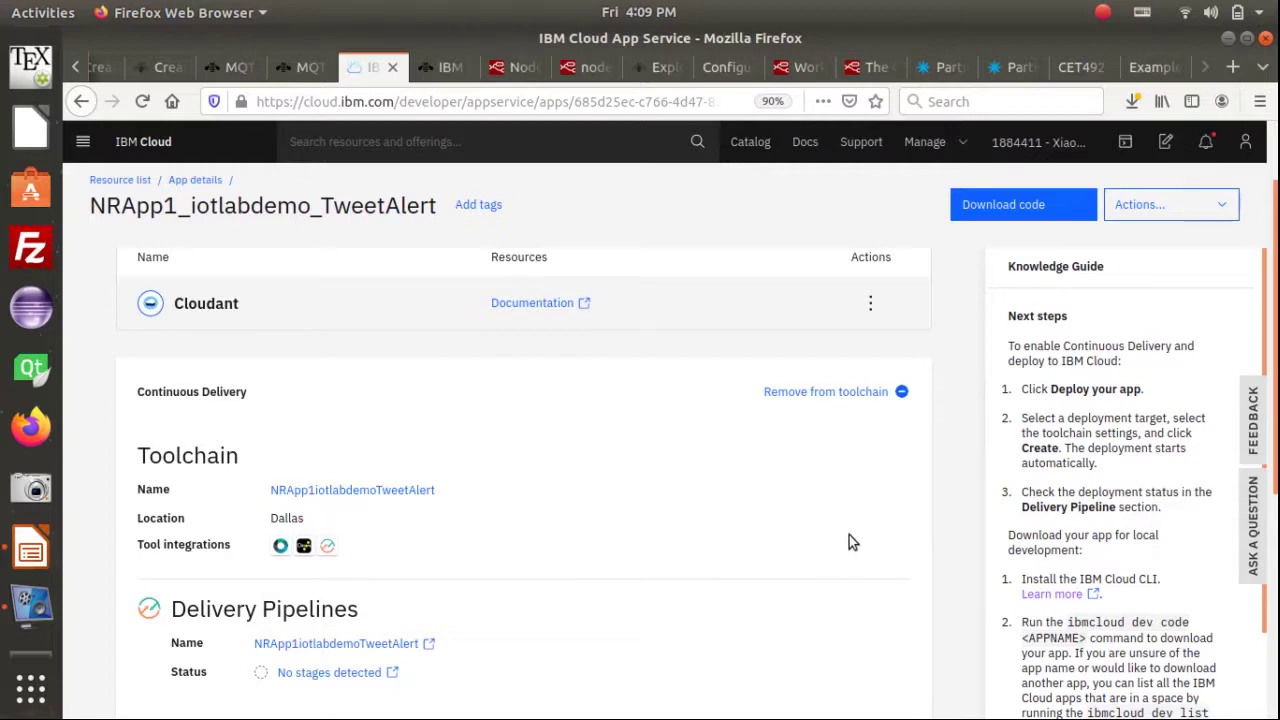
{"action": "scroll", "coordinate": [765, 539], "scroll_direction": "down", "scroll_amount": 2}
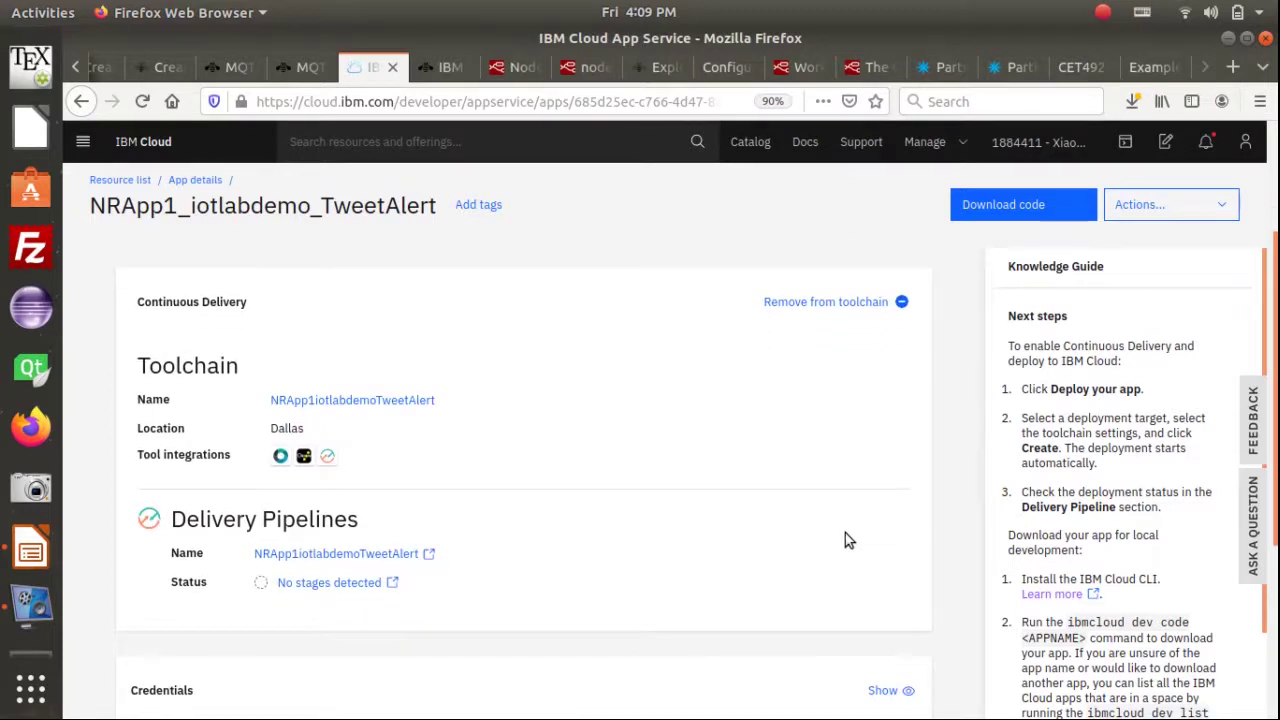
{"action": "scroll", "coordinate": [845, 535], "scroll_direction": "down", "scroll_amount": 3}
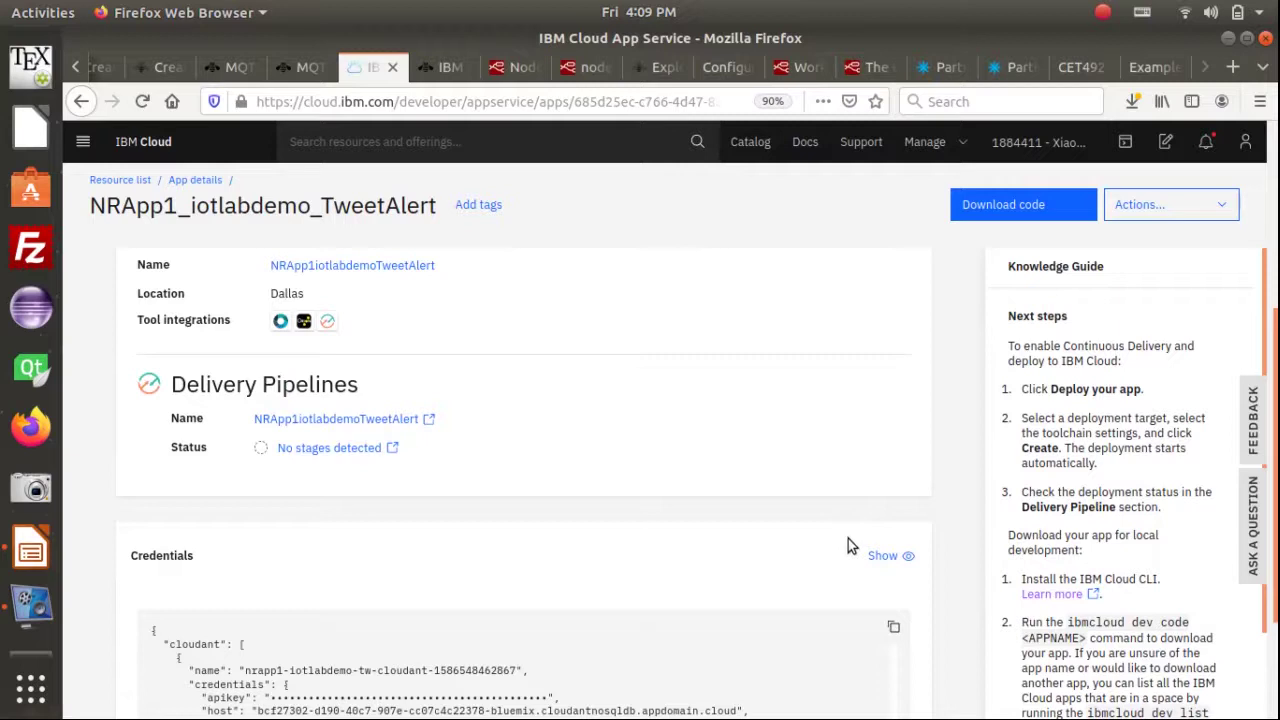
{"action": "scroll", "coordinate": [848, 540], "scroll_direction": "down", "scroll_amount": 2}
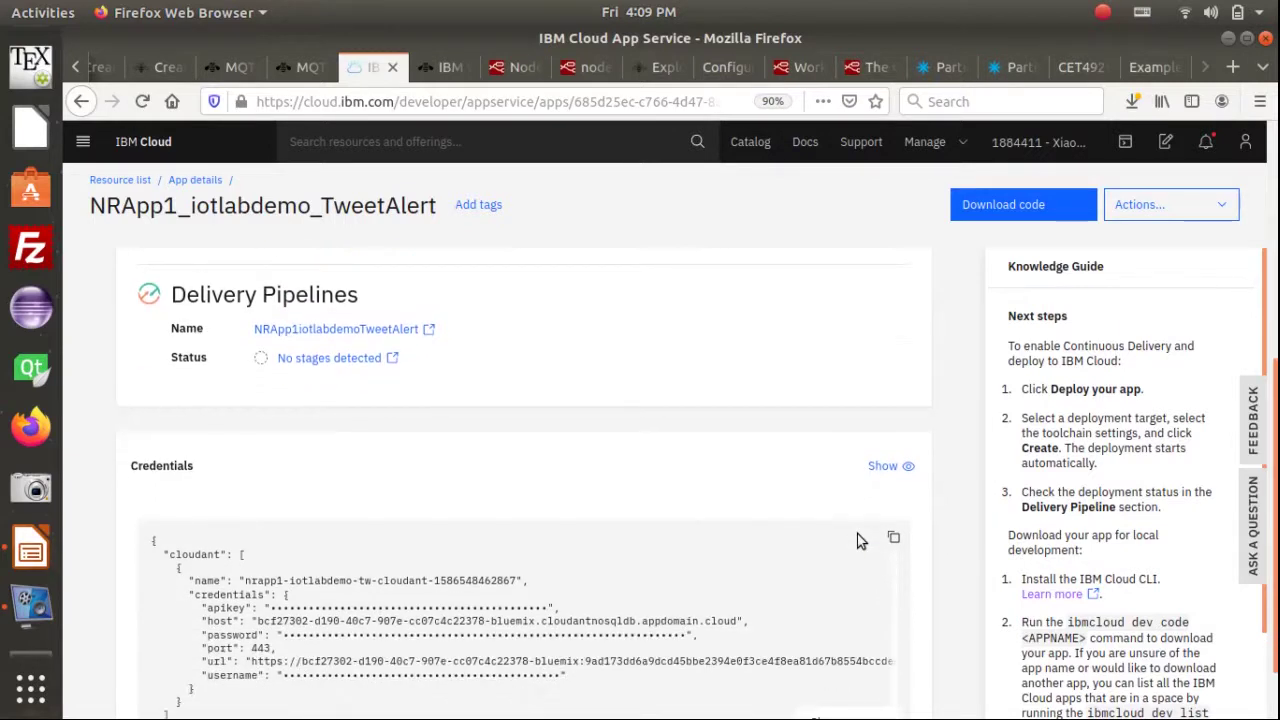
{"action": "scroll", "coordinate": [857, 540], "scroll_direction": "down", "scroll_amount": 2}
Switch to the LibreOffice Impress lab slides and move on to the Step 8 slide
{"action": "key", "text": "alt+Tab"}
{"action": "key", "text": "alt+Tab"}
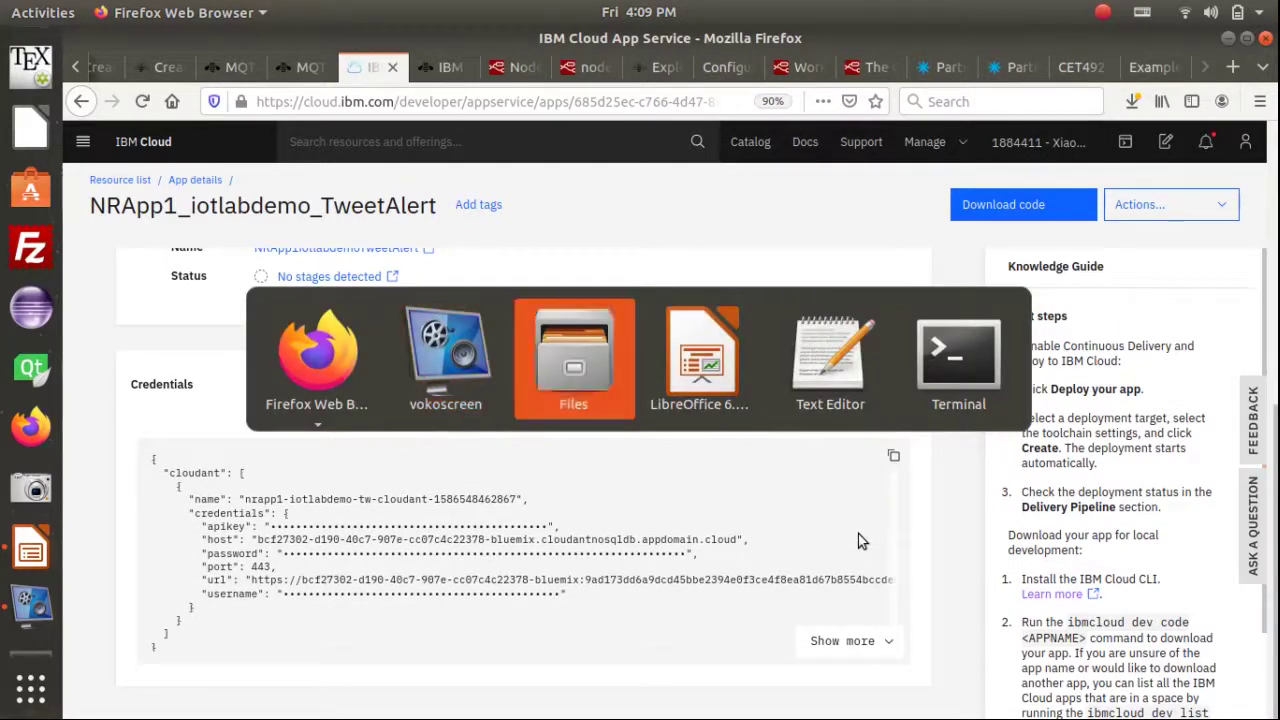
{"action": "key", "text": "alt+Tab"}
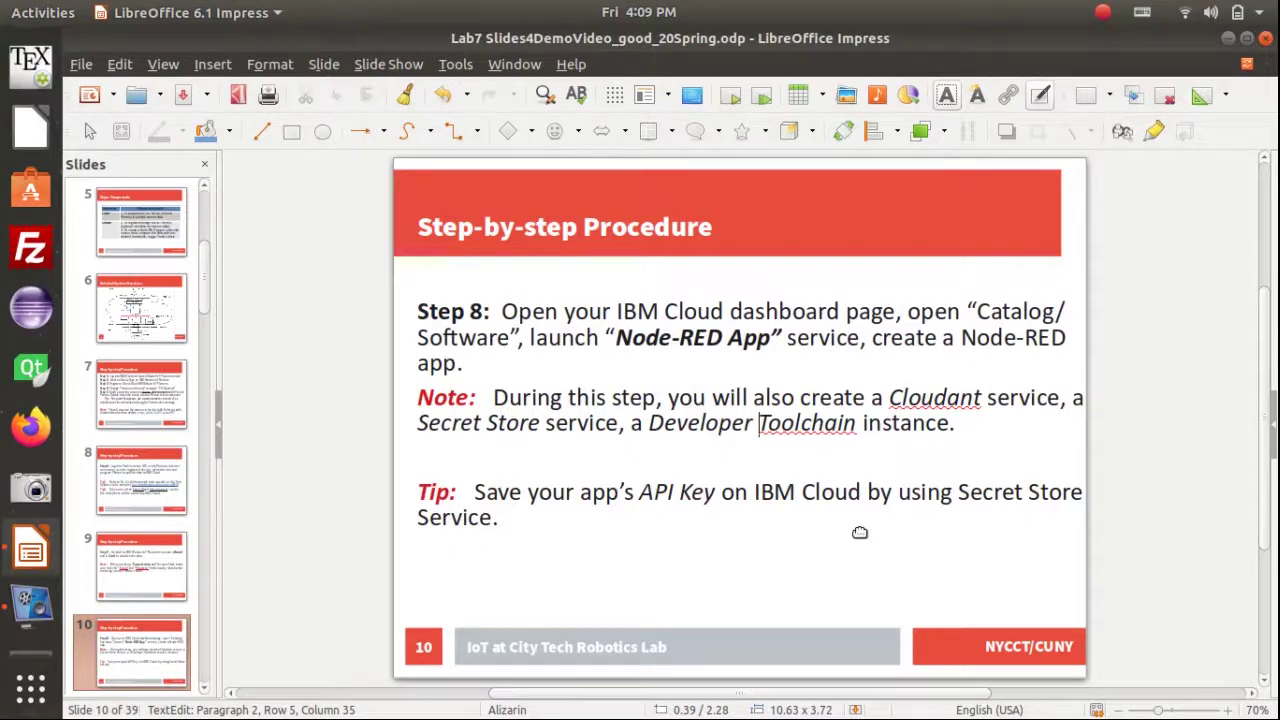
{"action": "scroll", "coordinate": [859, 532], "scroll_direction": "down", "scroll_amount": 2}
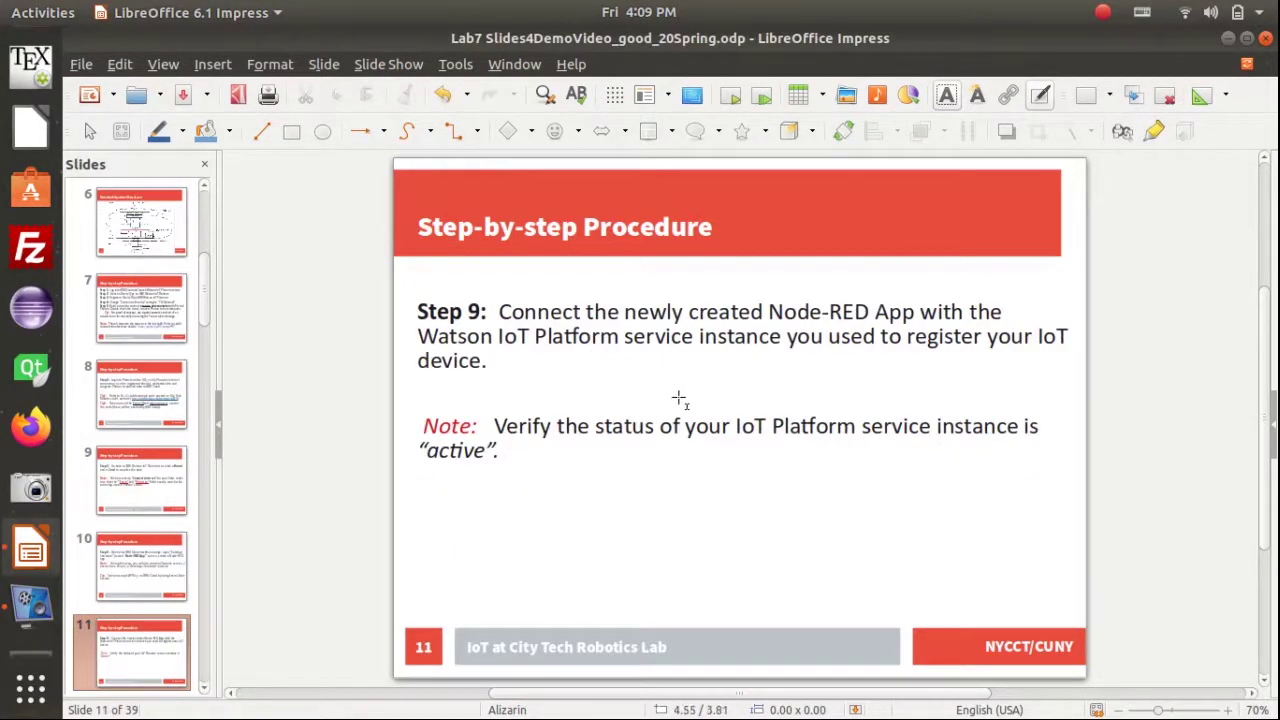
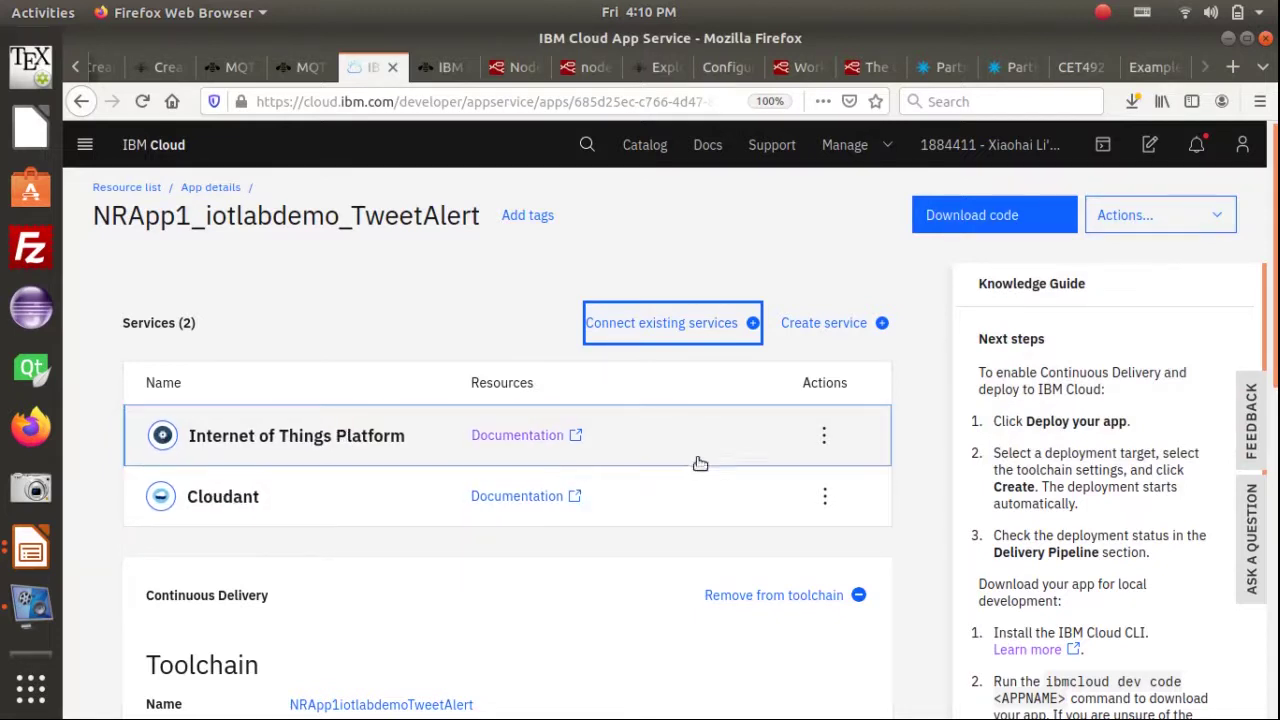
Scroll through the app's connected Internet of Things Platform and Cloudant services, then switch to the slides
{"action": "scroll", "coordinate": [727, 478], "scroll_direction": "down", "scroll_amount": 5}
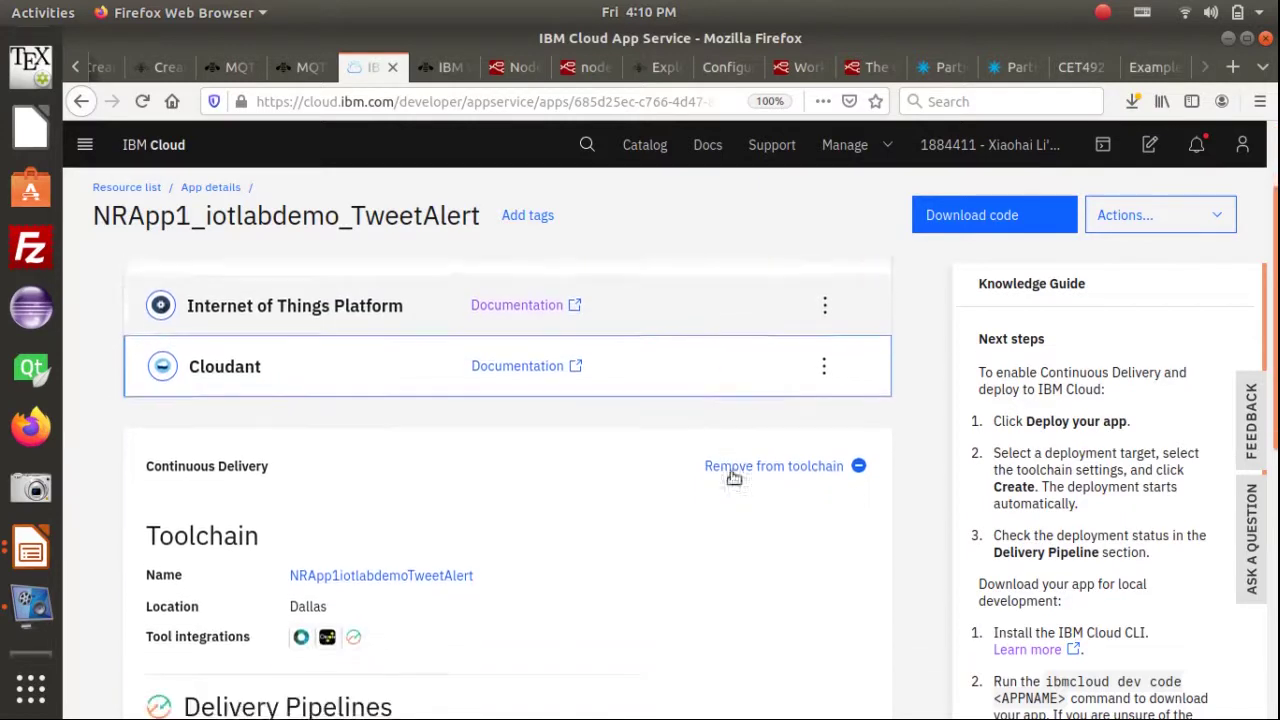
{"action": "scroll", "coordinate": [743, 479], "scroll_direction": "down", "scroll_amount": 5}
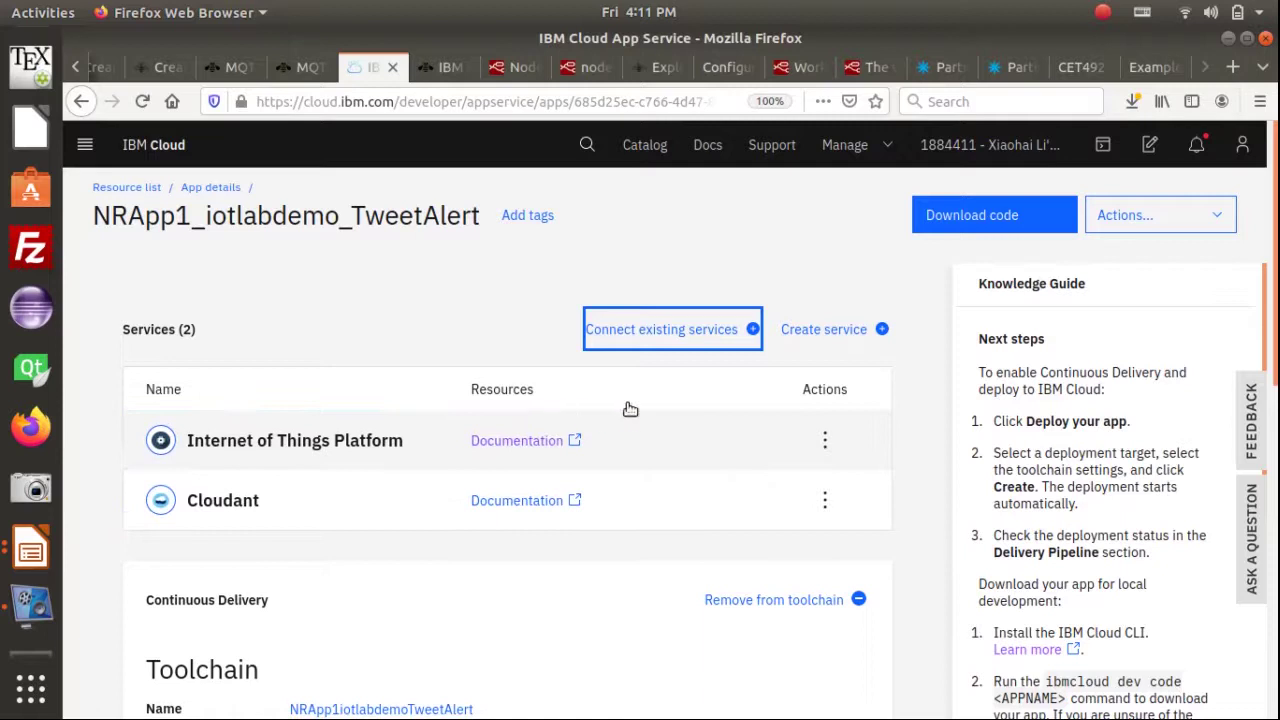
{"action": "key", "text": "alt+Tab"}
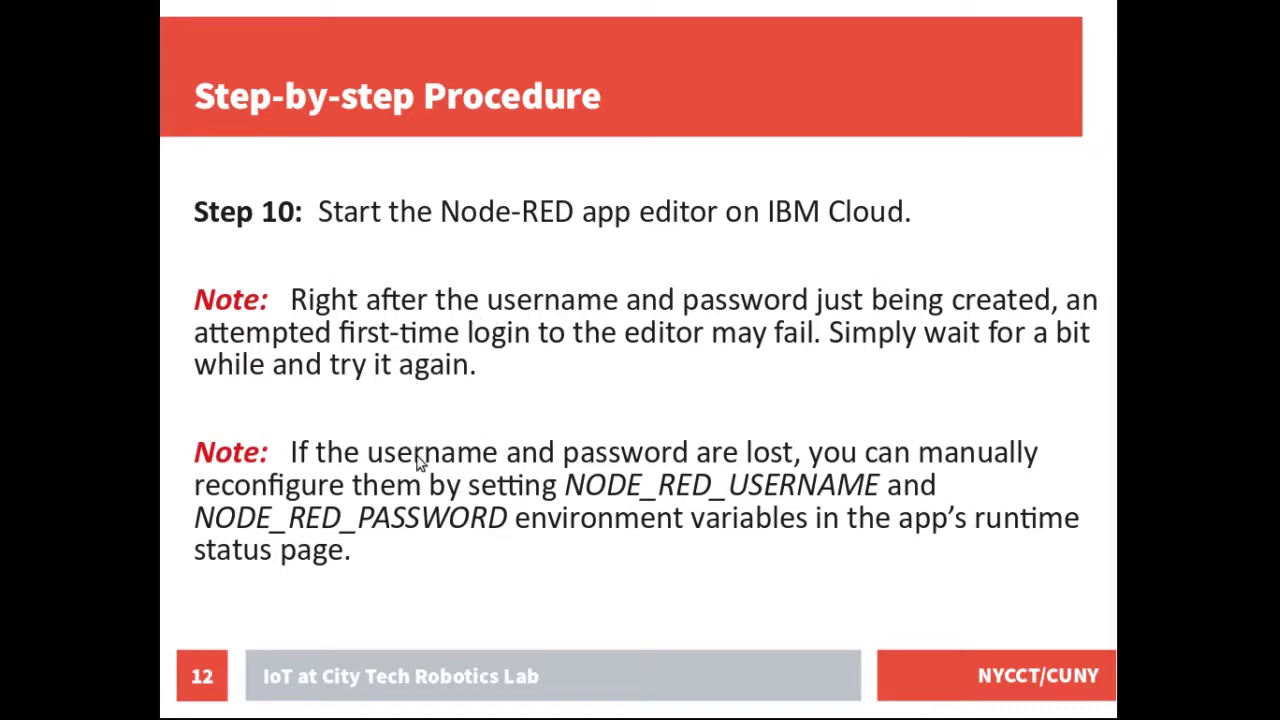
Return from the Step 10 slide to the IBM Cloud app details in Firefox
{"action": "key", "text": "alt+Tab"}
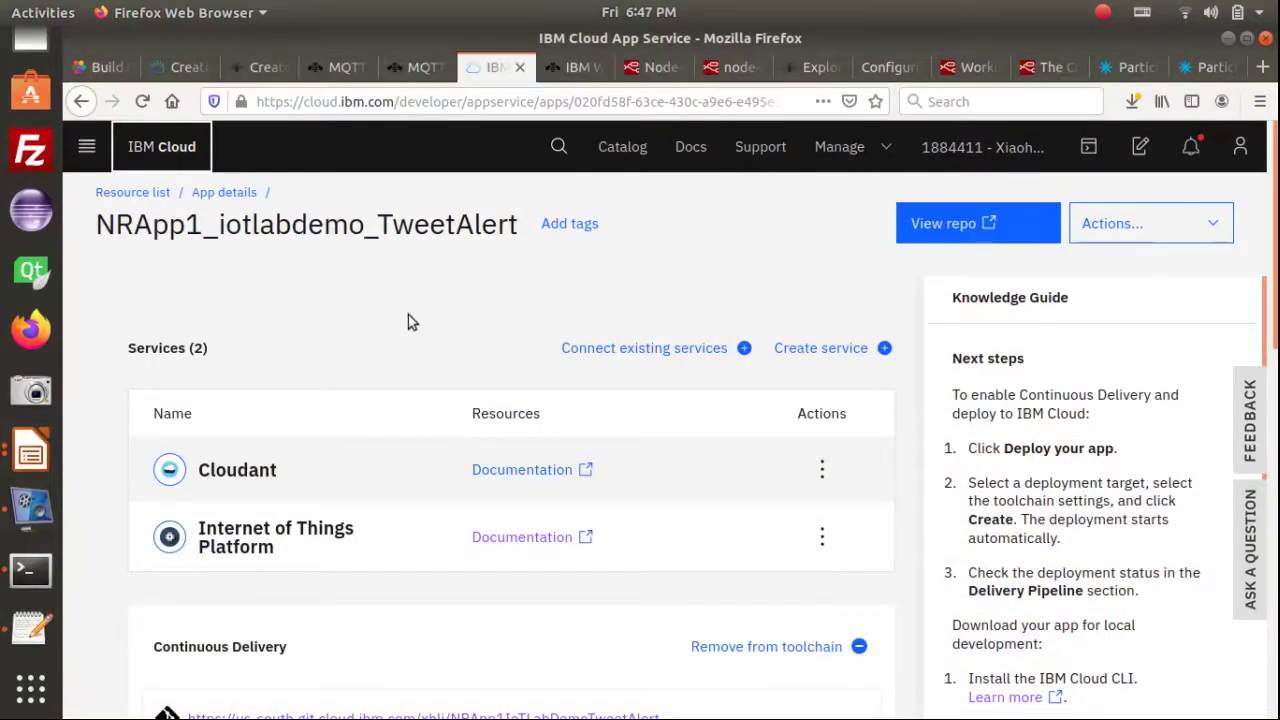
Open IBM Cloud in a new tab and reach the Resource list from the Dashboard summary
{"action": "middle_click", "coordinate": [177, 162]}
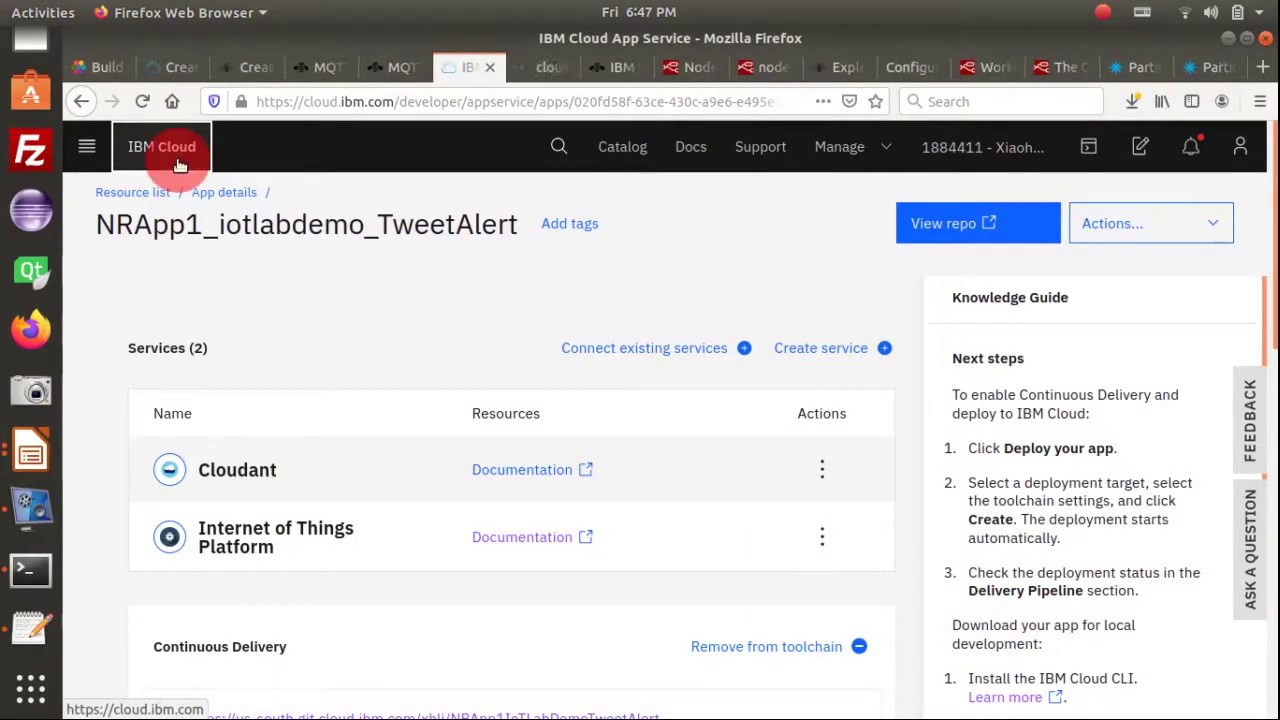
{"action": "left_click", "coordinate": [549, 67]}
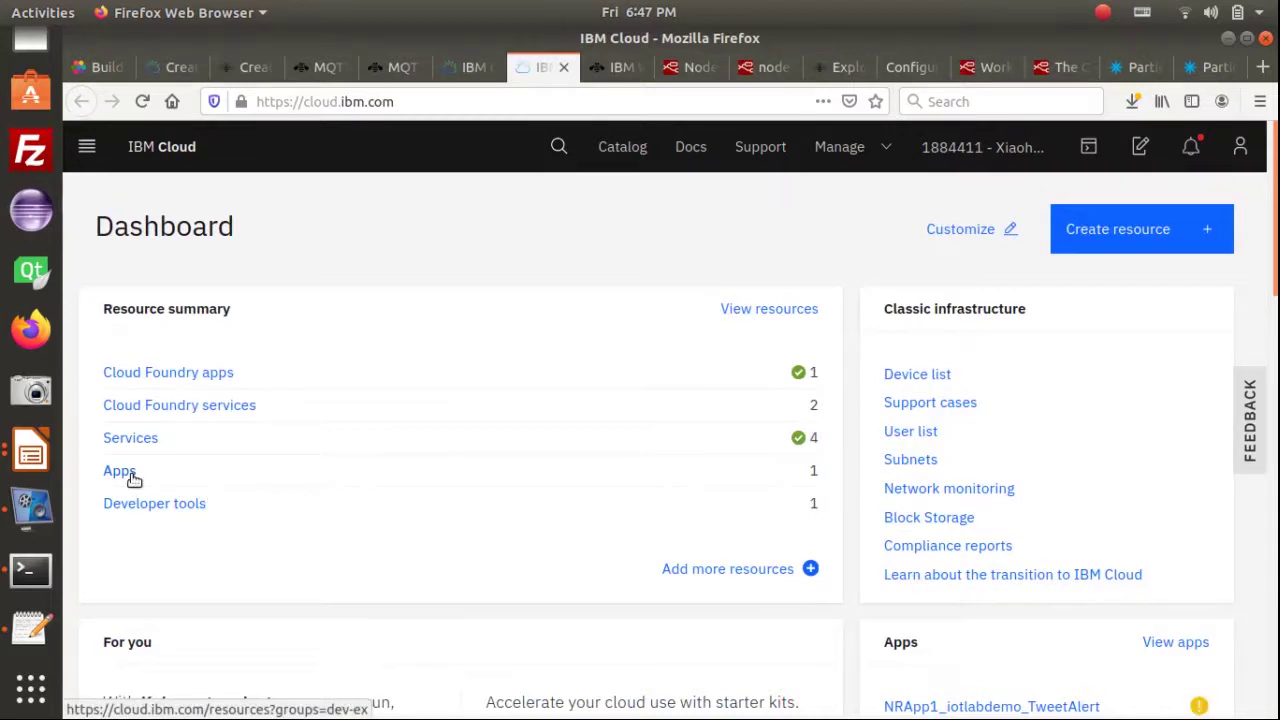
{"action": "left_click", "coordinate": [815, 471]}
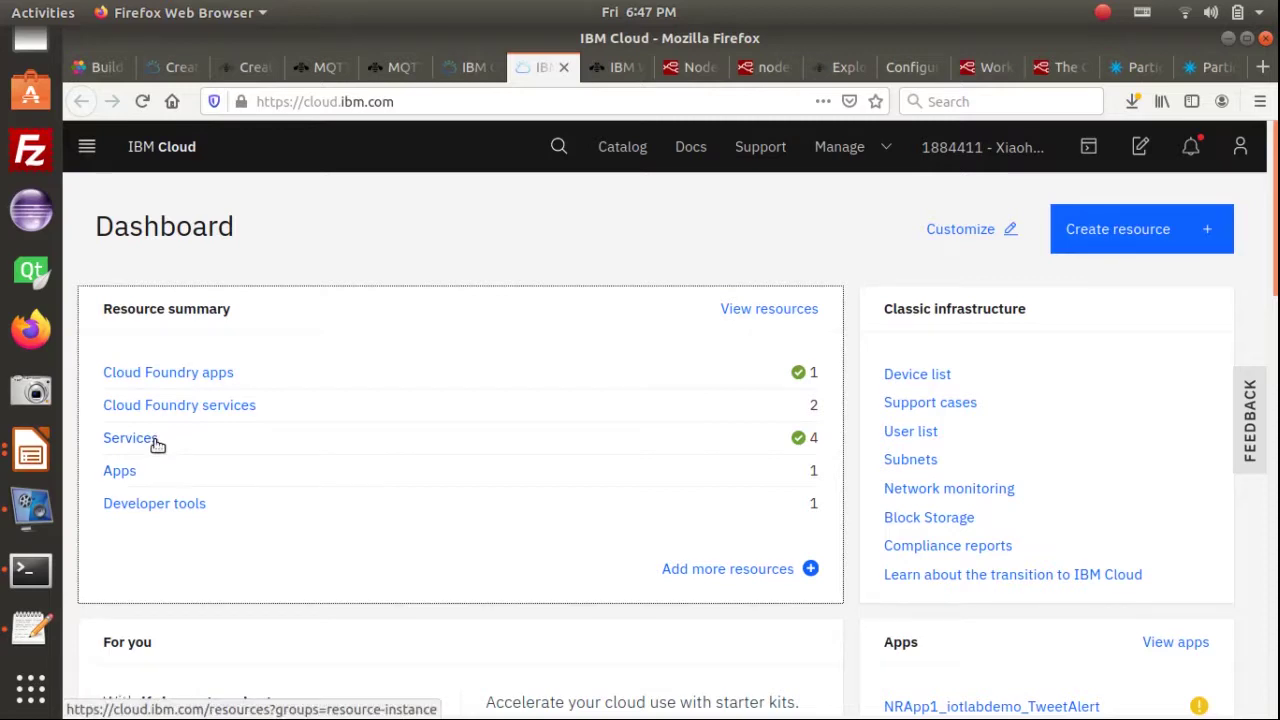
{"action": "left_click", "coordinate": [120, 471]}
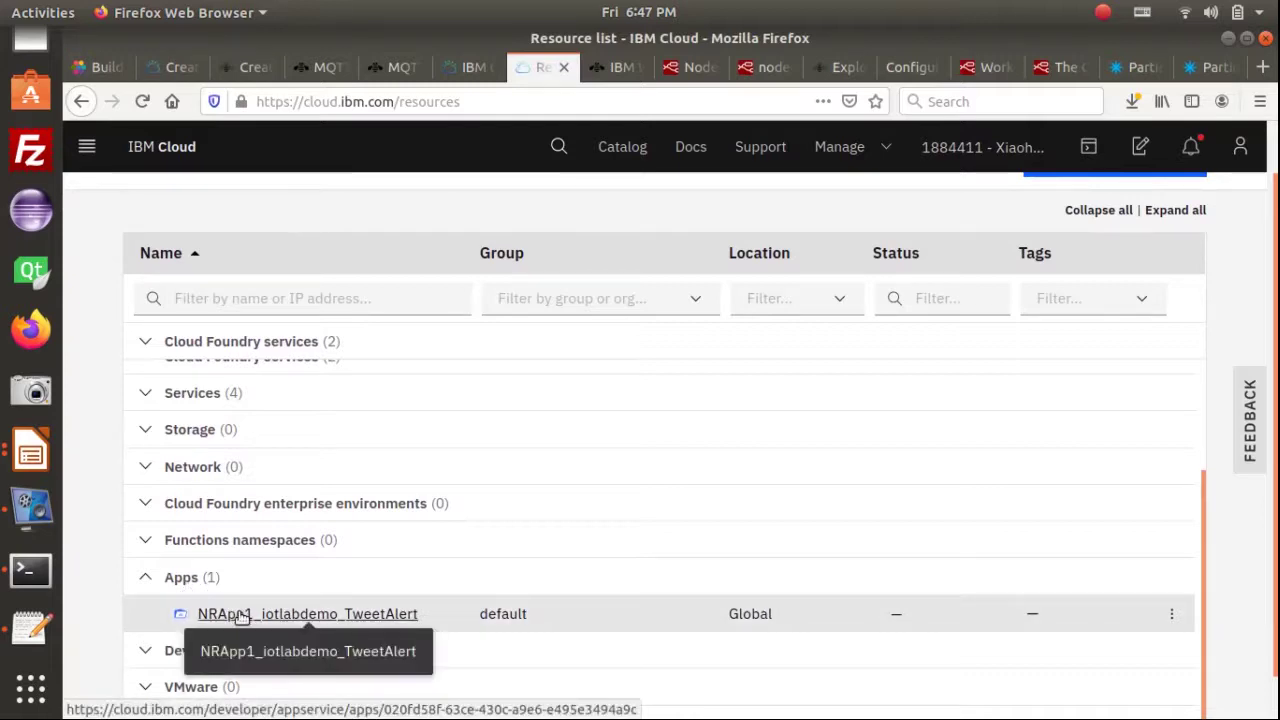
{"action": "scroll", "coordinate": [242, 605], "scroll_direction": "up", "scroll_amount": 1}
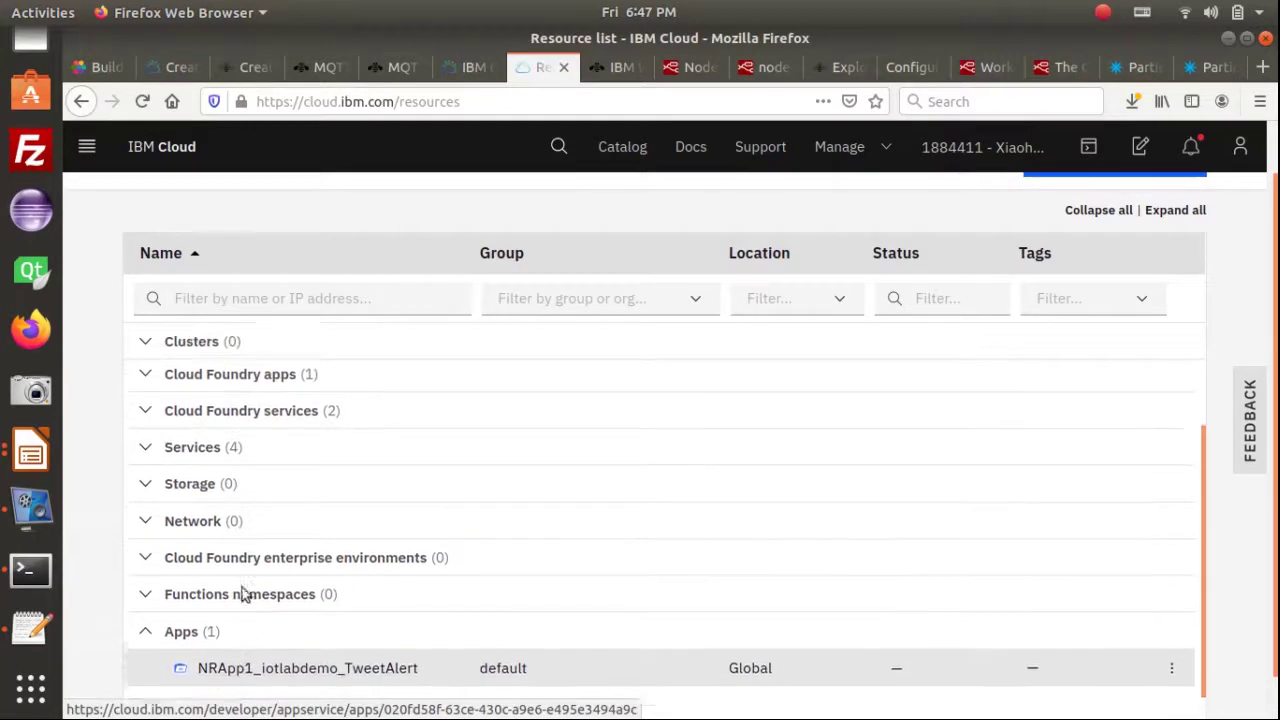
{"action": "left_click", "coordinate": [212, 452]}
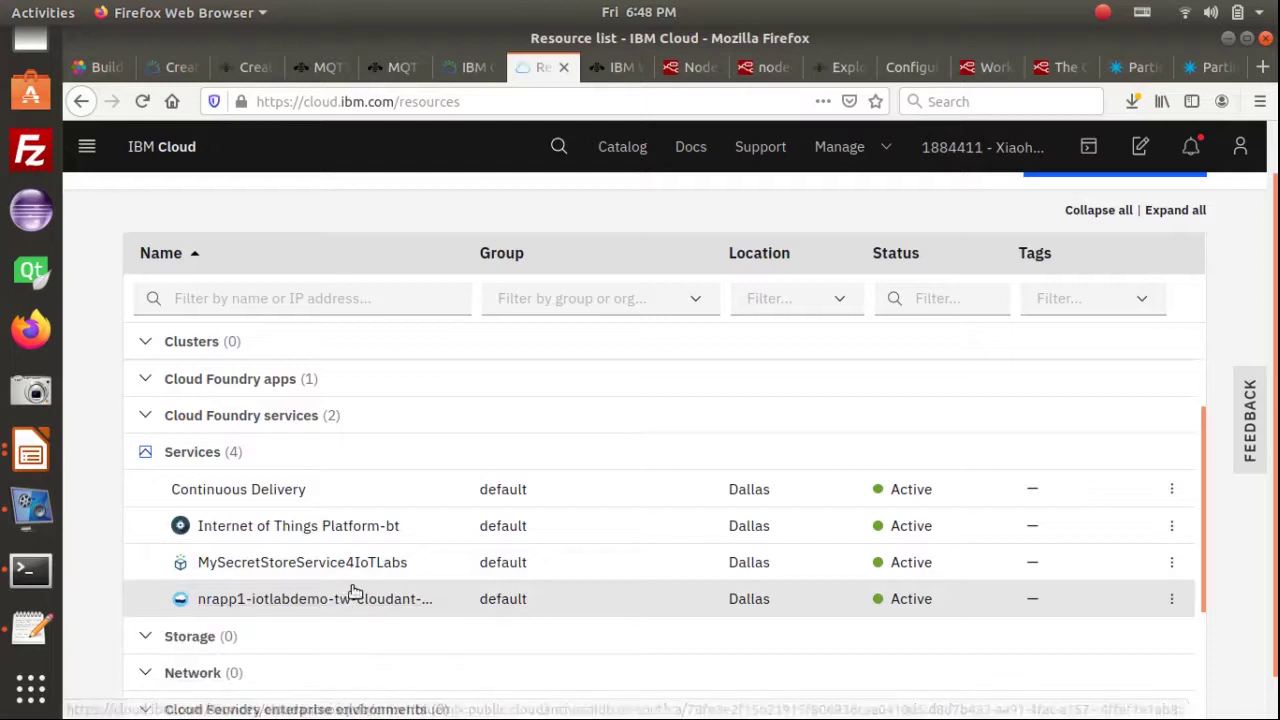
Expand Cloud Foundry apps and open NRApp1_iotlabdemo_TweetAlert's application details
{"action": "scroll", "coordinate": [345, 600], "scroll_direction": "up", "scroll_amount": 2}
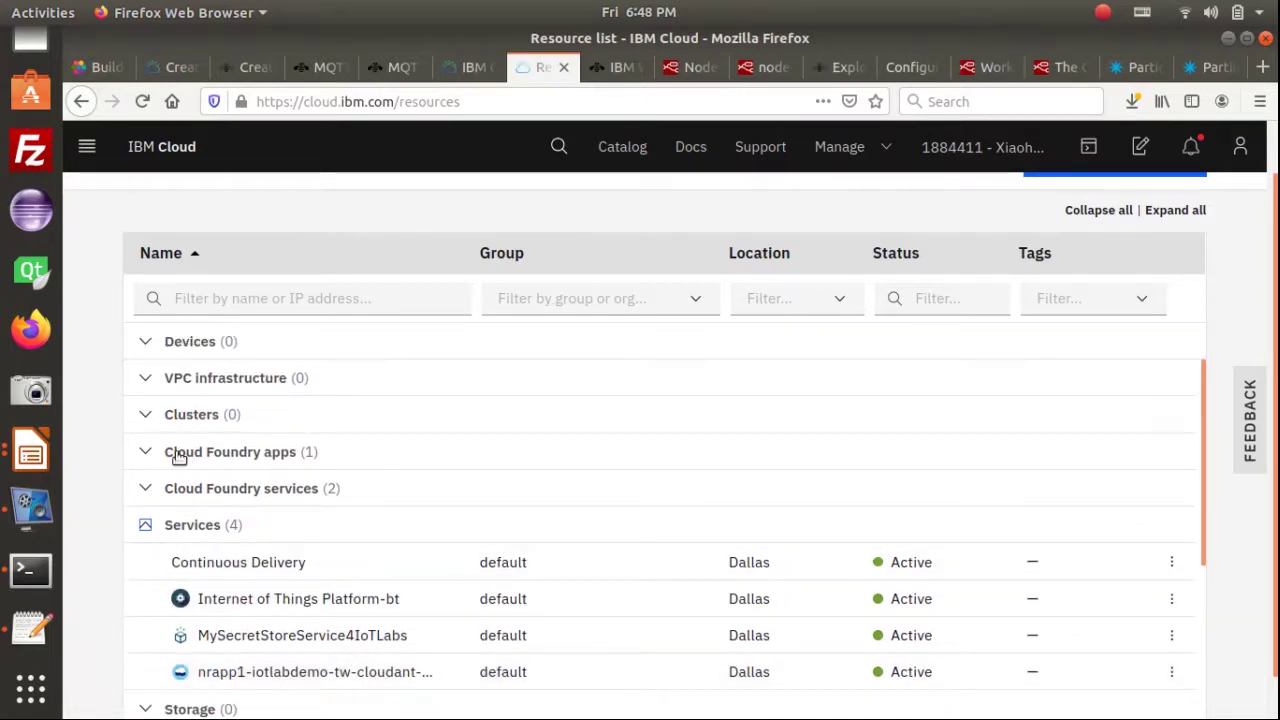
{"action": "left_click", "coordinate": [144, 454]}
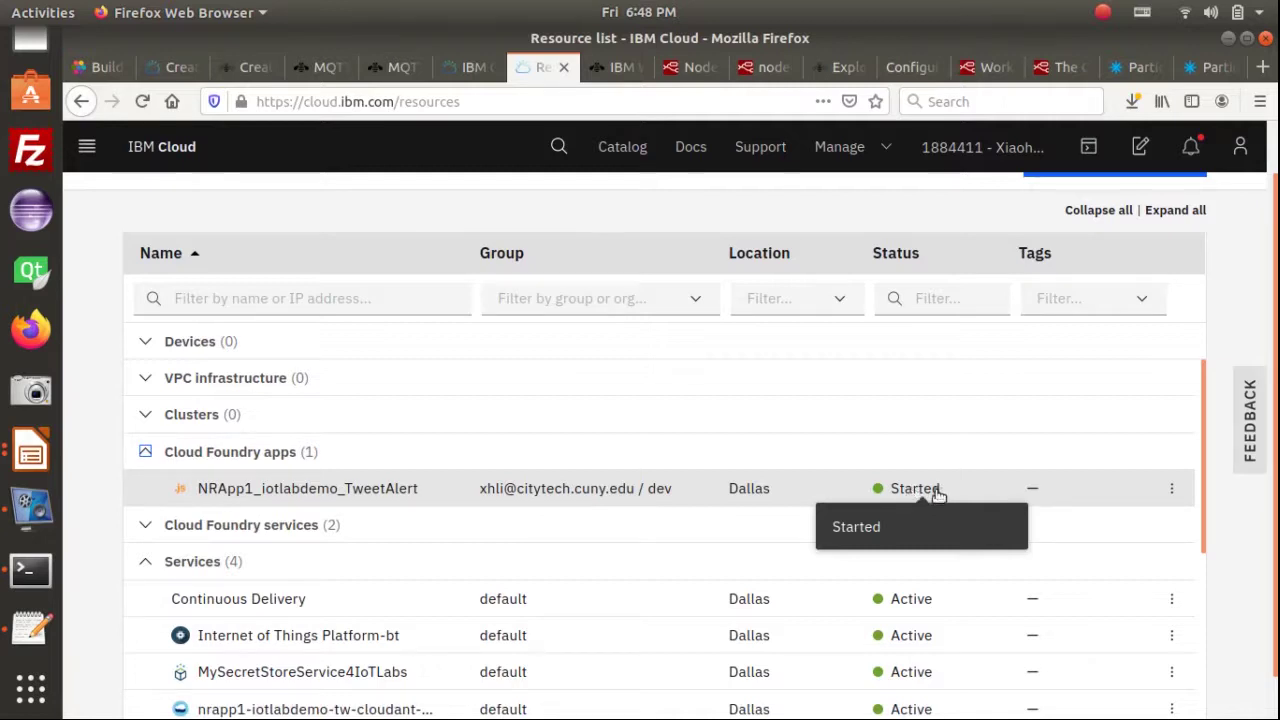
{"action": "left_click", "coordinate": [1172, 488]}
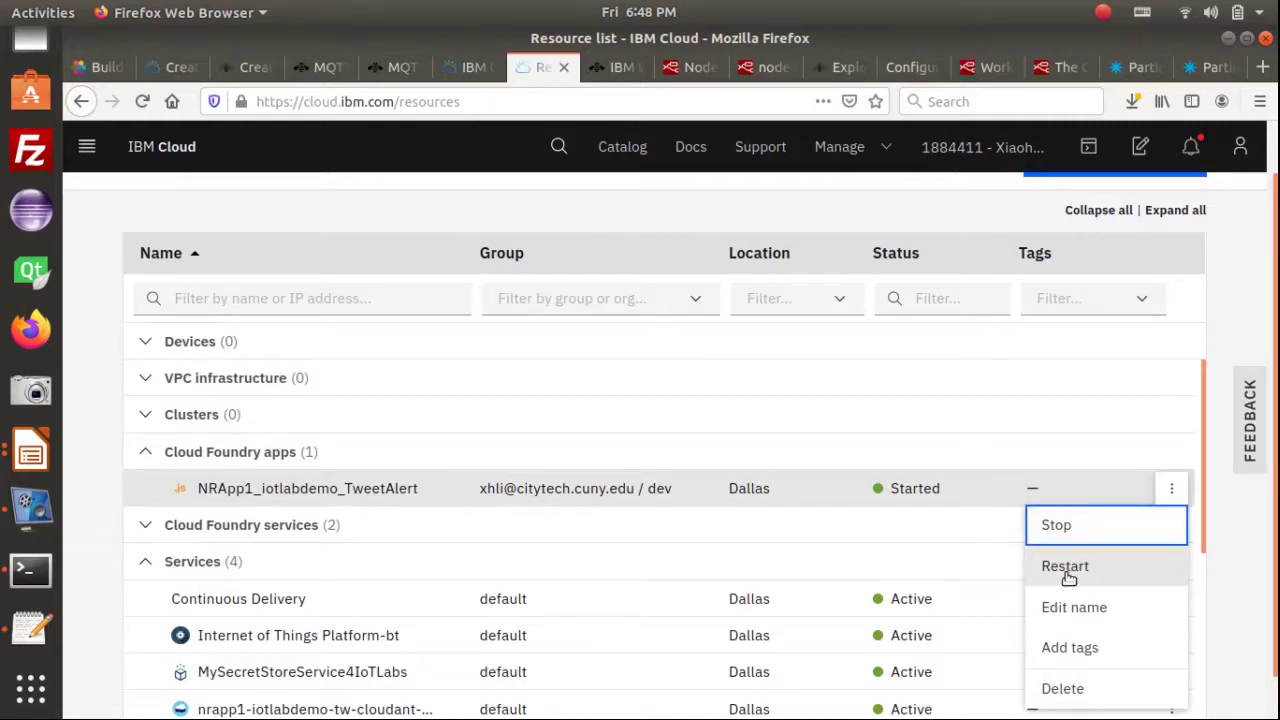
{"action": "left_click", "coordinate": [369, 555]}
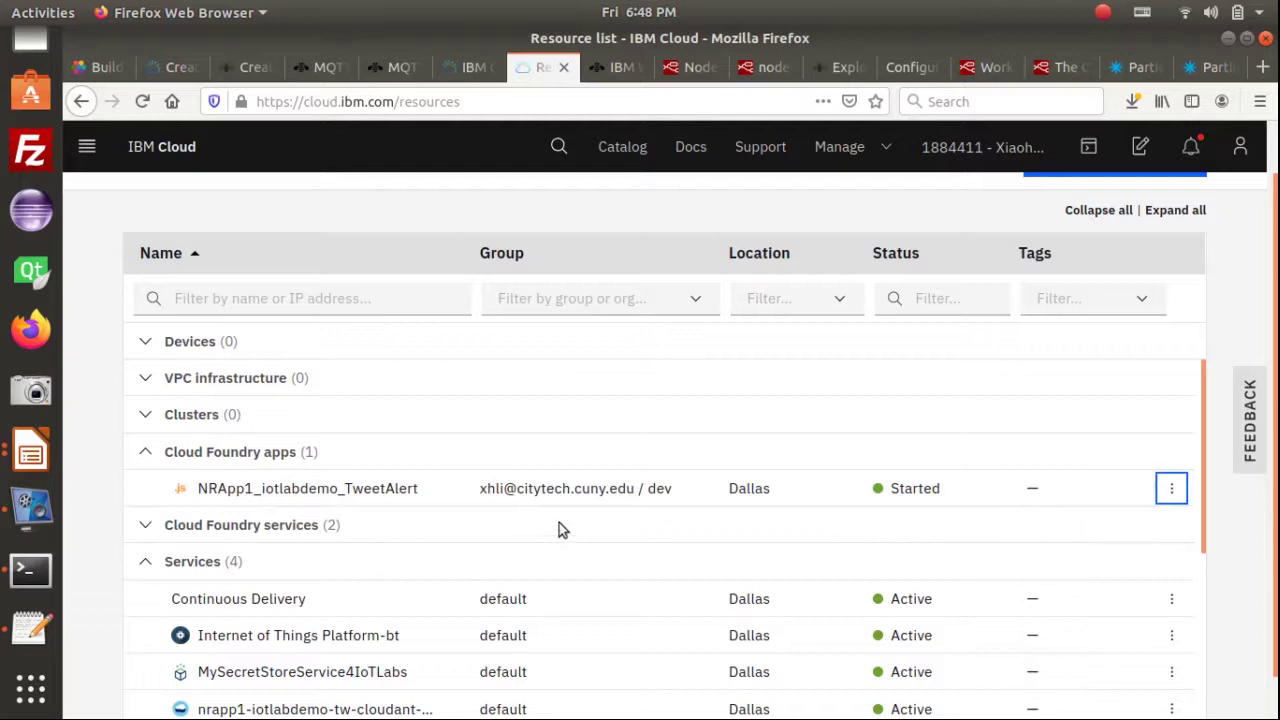
{"action": "left_click", "coordinate": [388, 488]}
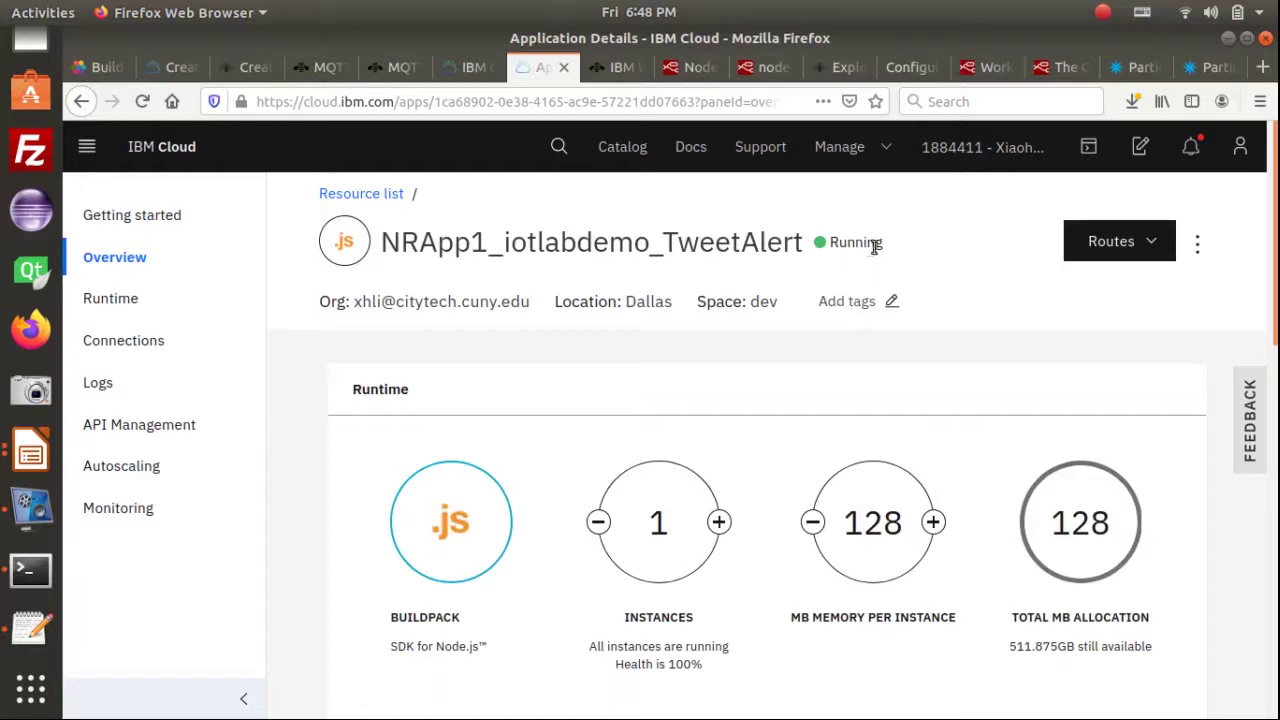
Point out the Running status and visit the app's URL to reach the Node-RED welcome page
{"action": "left_click_drag", "start_coordinate": [876, 243], "coordinate": [835, 247]}
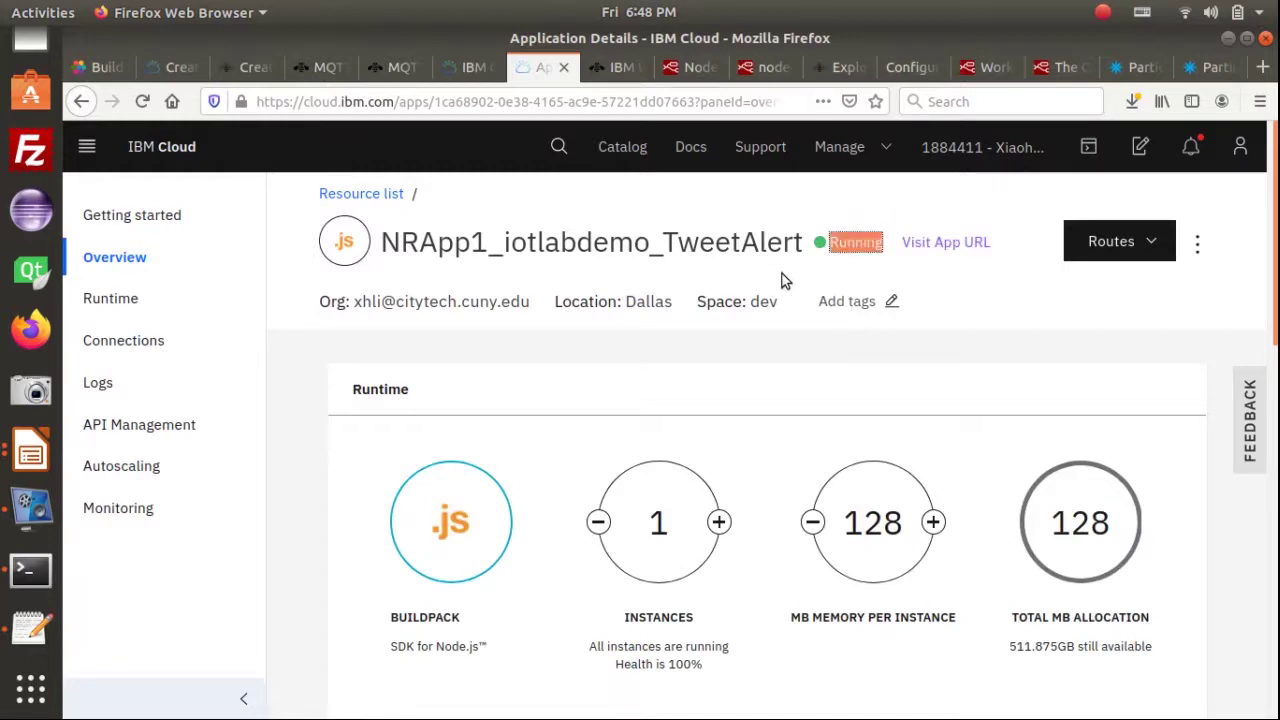
{"action": "left_click", "coordinate": [888, 268]}
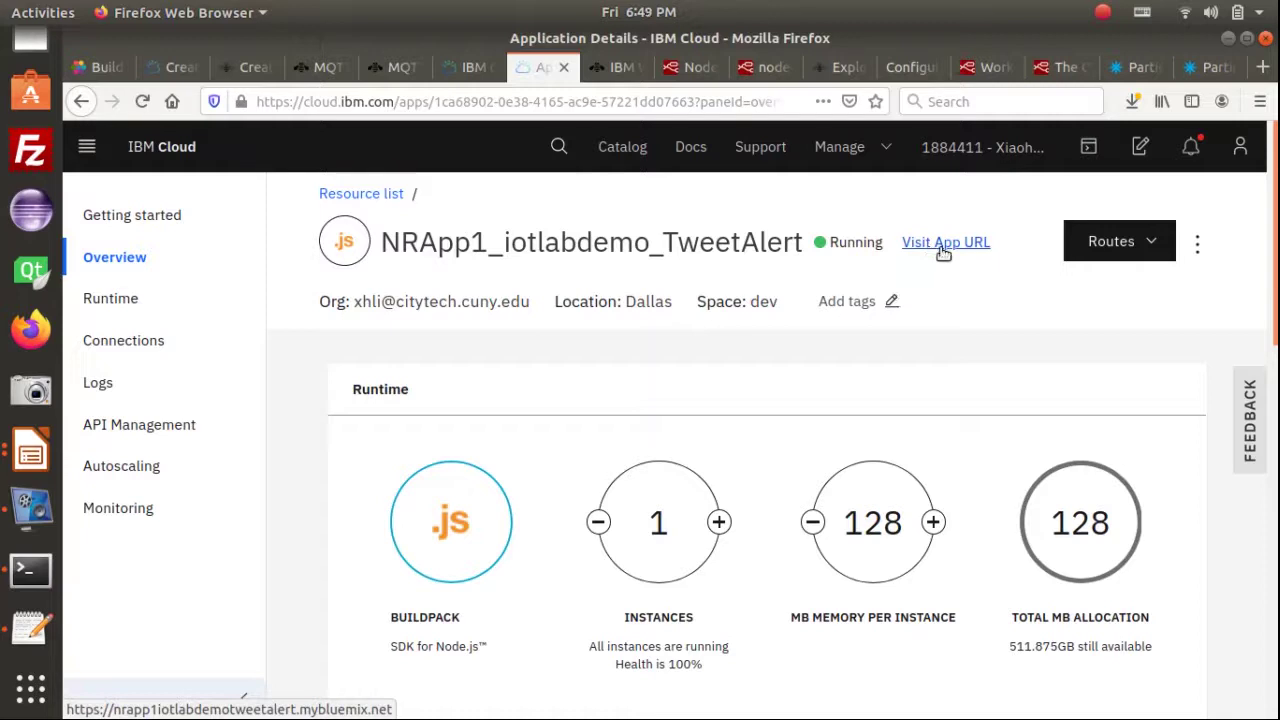
{"action": "left_click", "coordinate": [943, 249]}
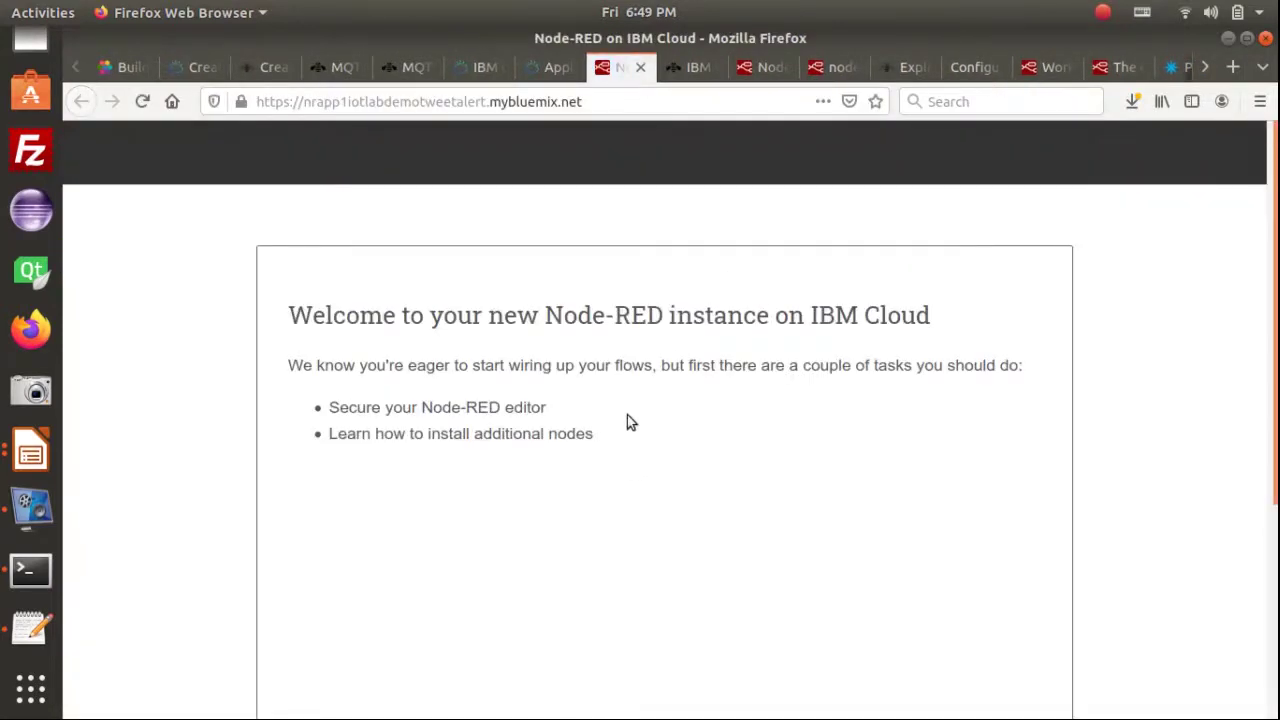
Examine the app's web address, highlighting its app name and mybluemix.net domain
{"action": "scroll", "coordinate": [627, 415], "scroll_direction": "down", "scroll_amount": 1}
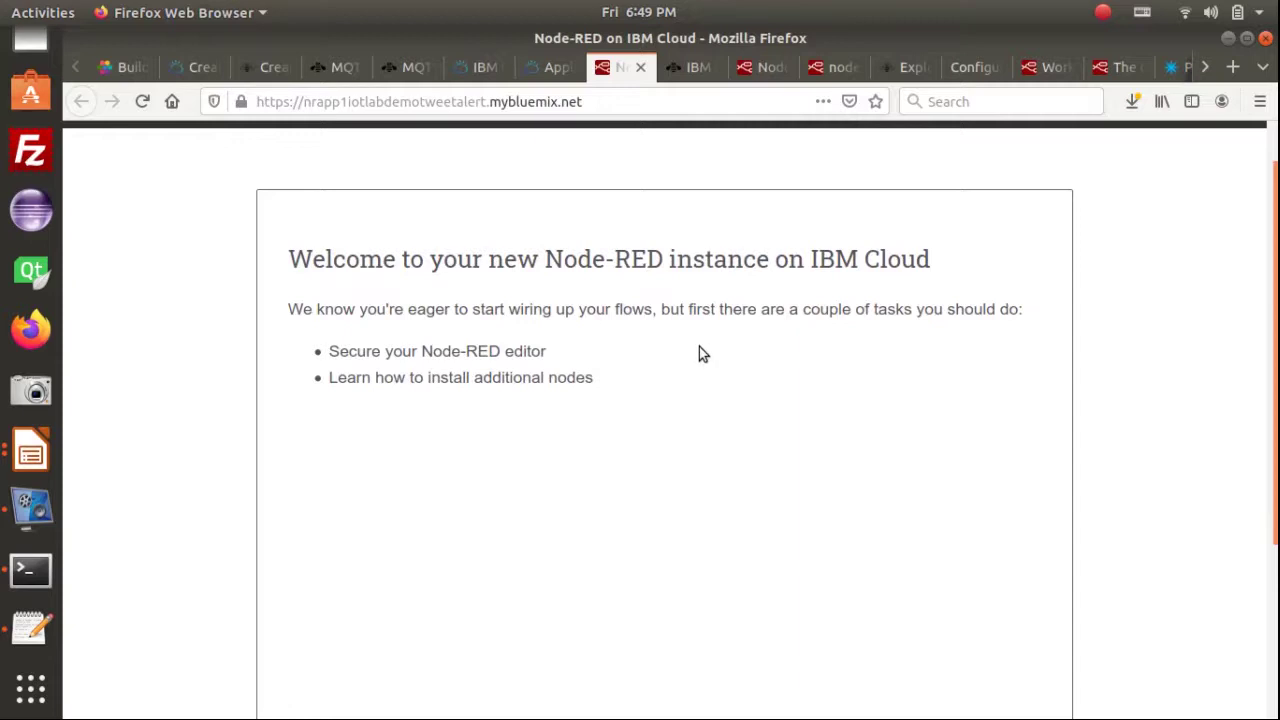
{"action": "left_click", "coordinate": [595, 101]}
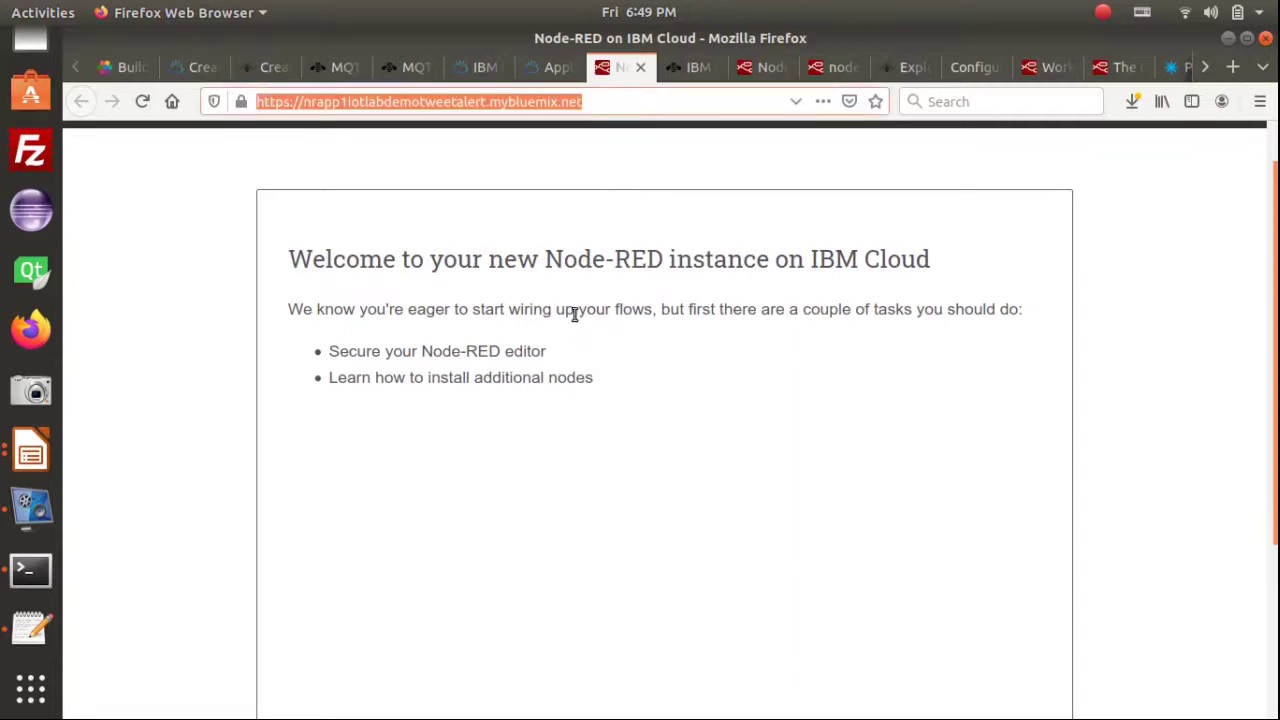
{"action": "left_click", "coordinate": [431, 99]}
{"action": "left_click_drag", "start_coordinate": [482, 101], "coordinate": [322, 101]}
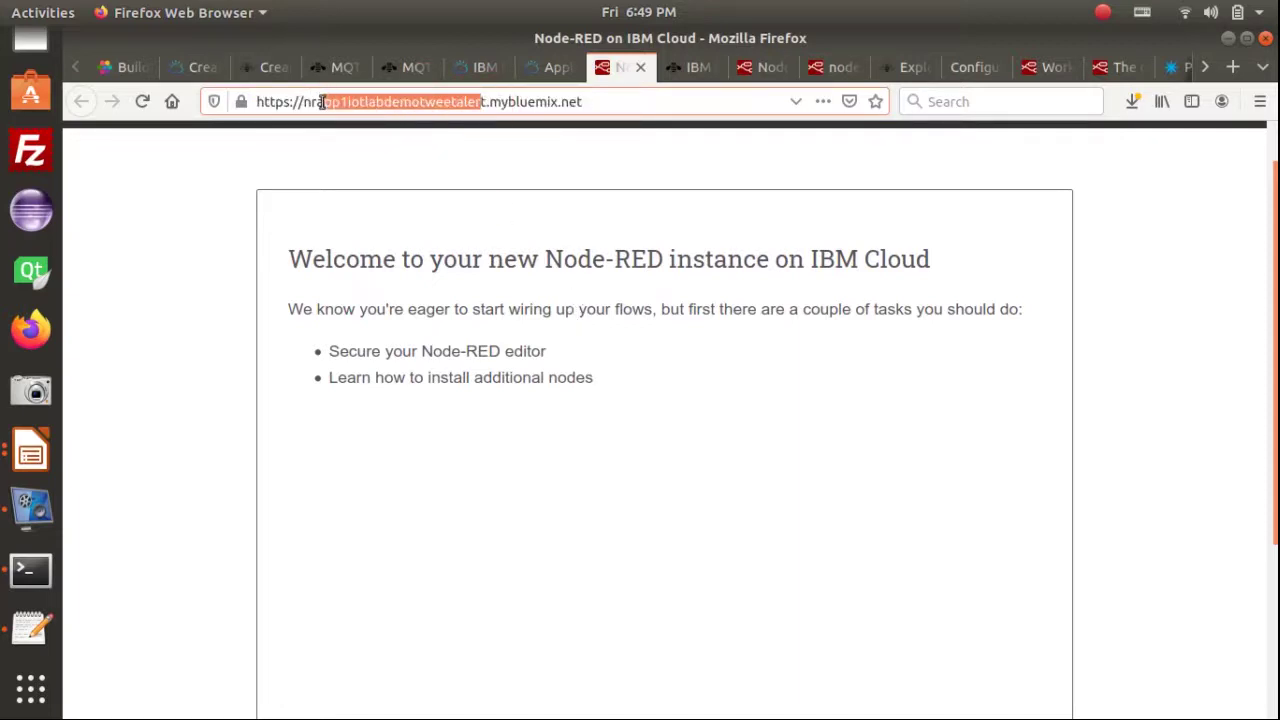
{"action": "left_click", "coordinate": [492, 102]}
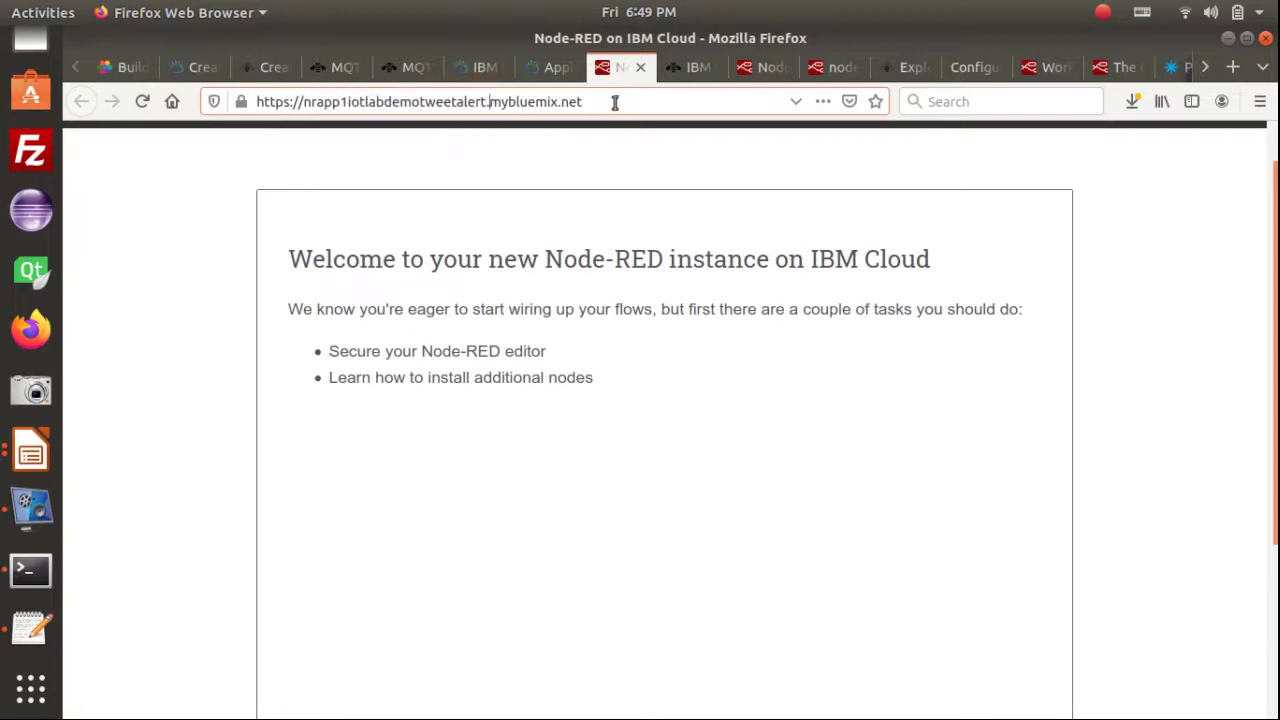
{"action": "left_click", "coordinate": [615, 102], "text": "shift"}
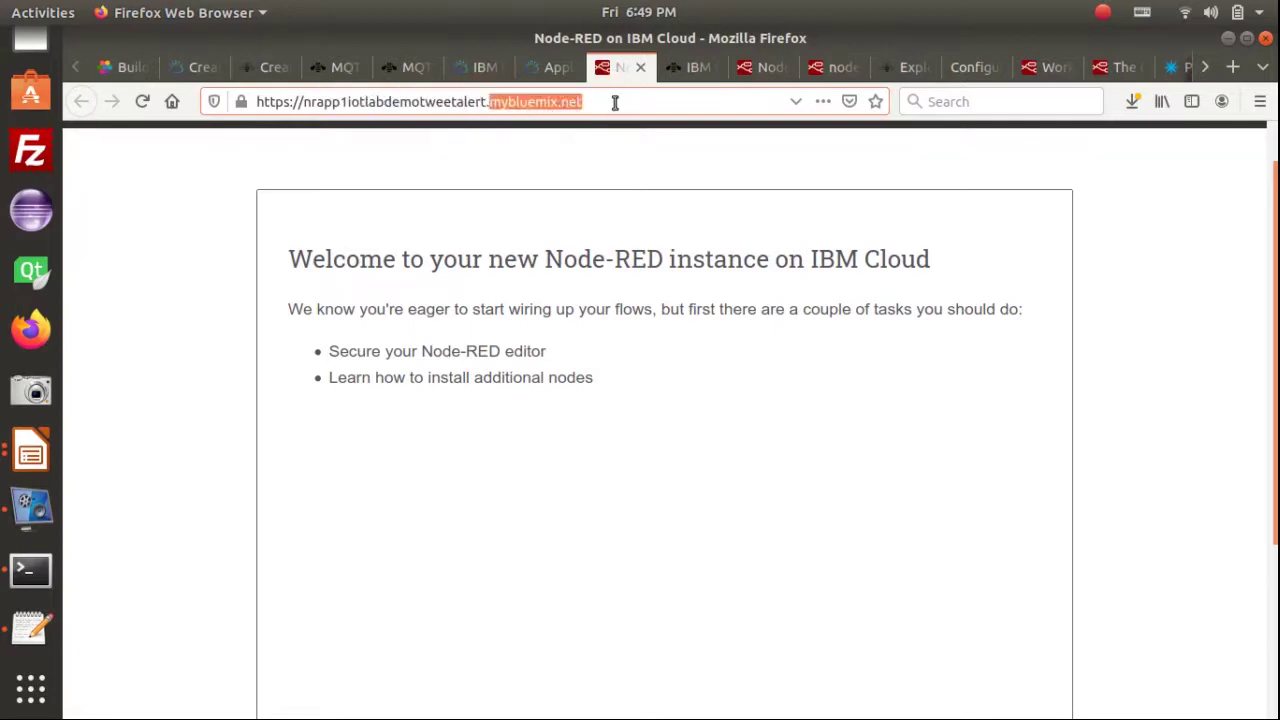
Advance the setup wizard to the 'Secure your Node-RED editor' step
{"action": "scroll", "coordinate": [735, 446], "scroll_direction": "down", "scroll_amount": 3}
{"action": "scroll", "coordinate": [805, 472], "scroll_direction": "down", "scroll_amount": 1}
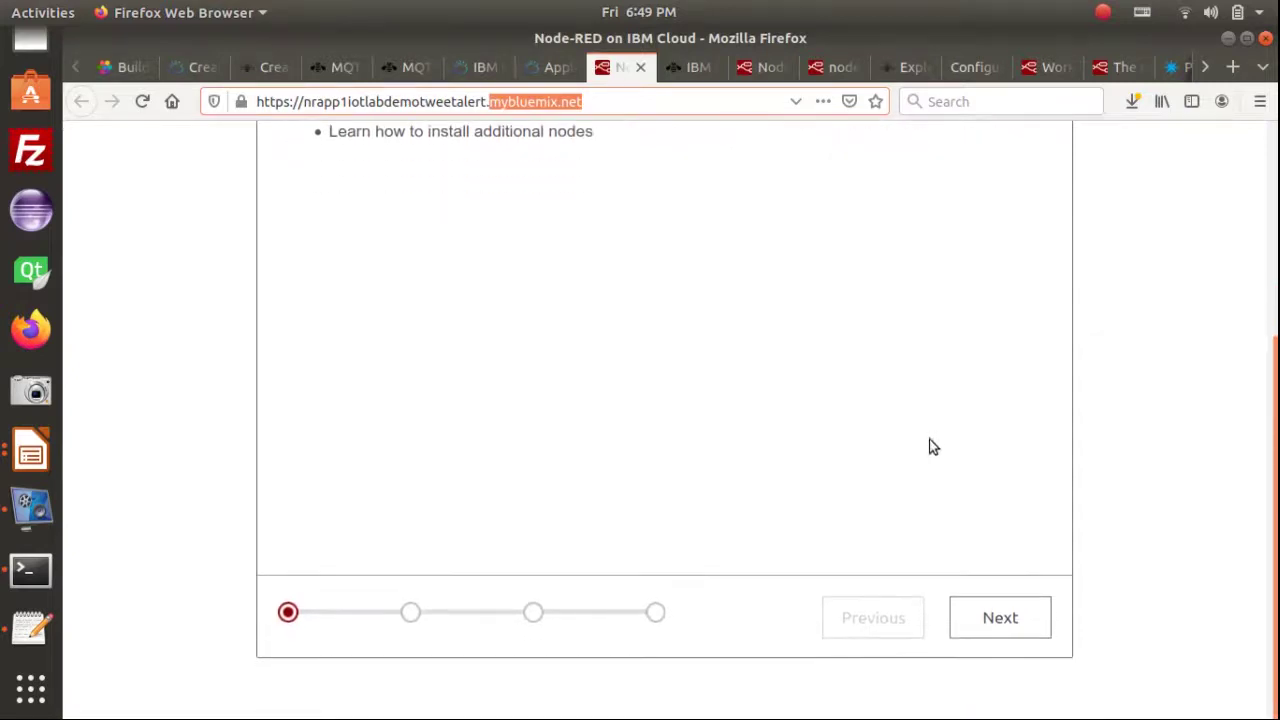
{"action": "left_click", "coordinate": [1000, 618]}
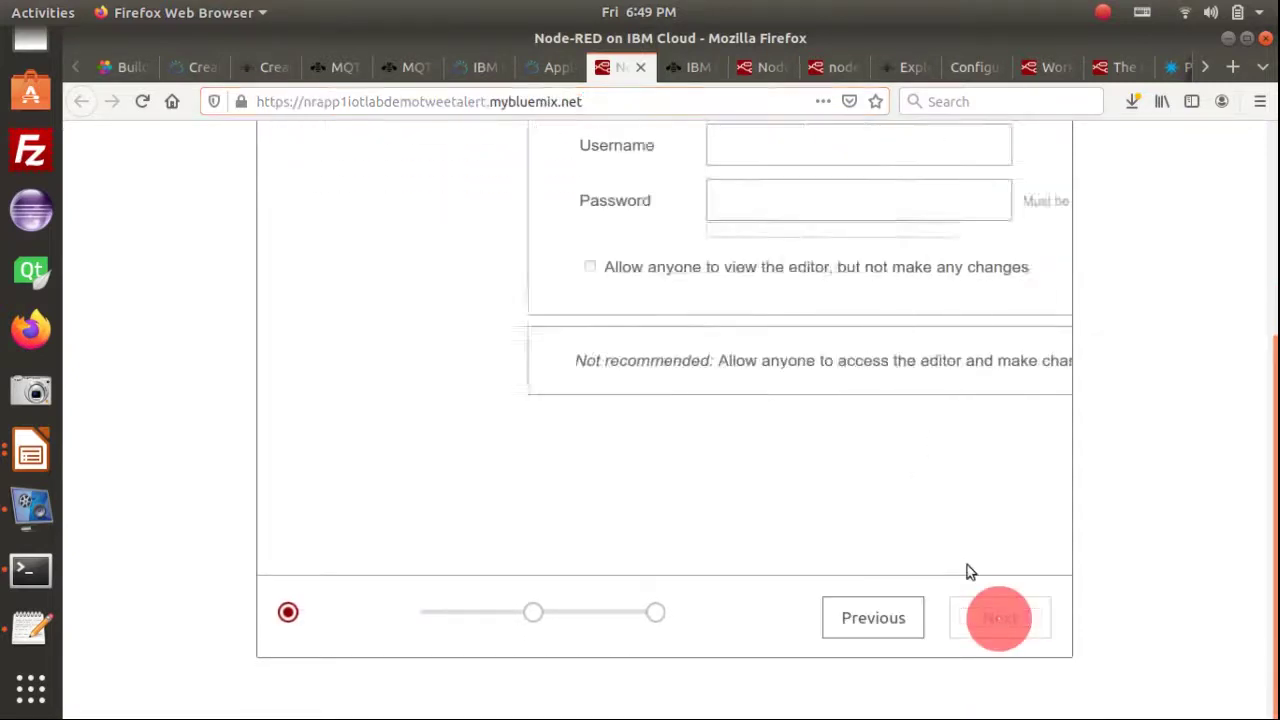
{"action": "scroll", "coordinate": [690, 475], "scroll_direction": "up", "scroll_amount": 3}
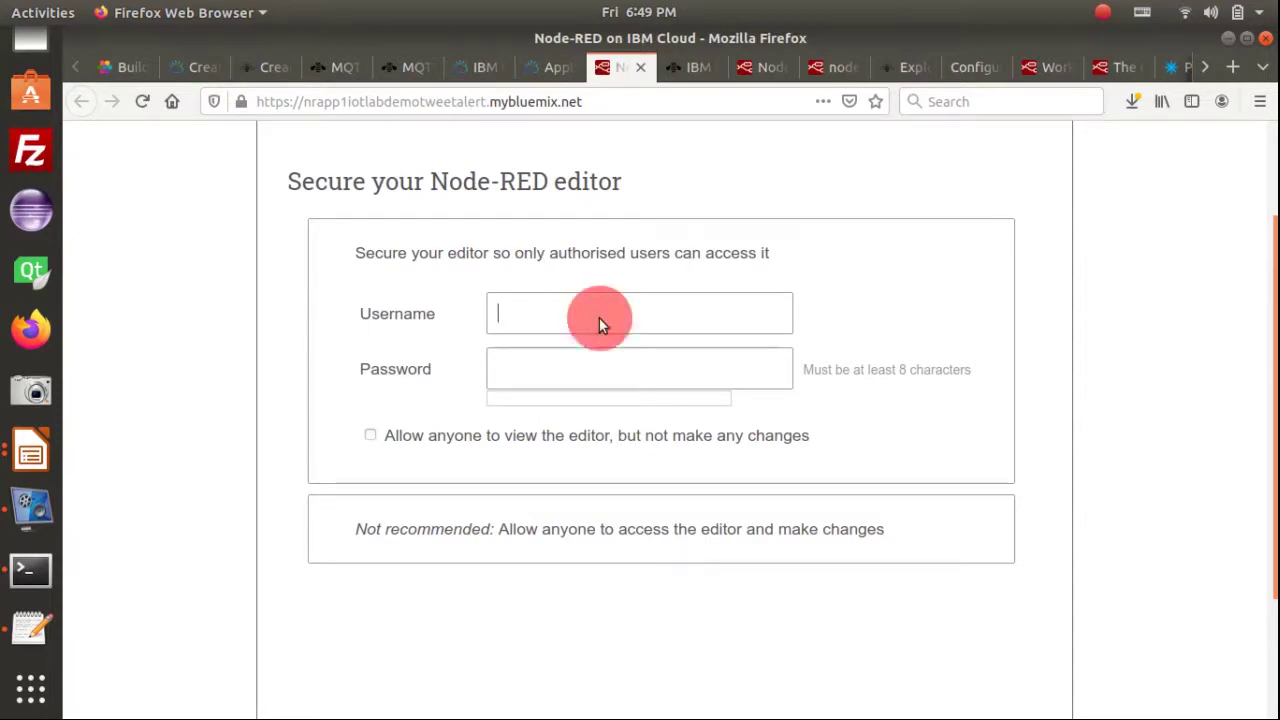
Autofill the username from the saved login and retype a stronger password rated good
{"action": "left_click", "coordinate": [599, 318]}
{"action": "left_click", "coordinate": [597, 346]}
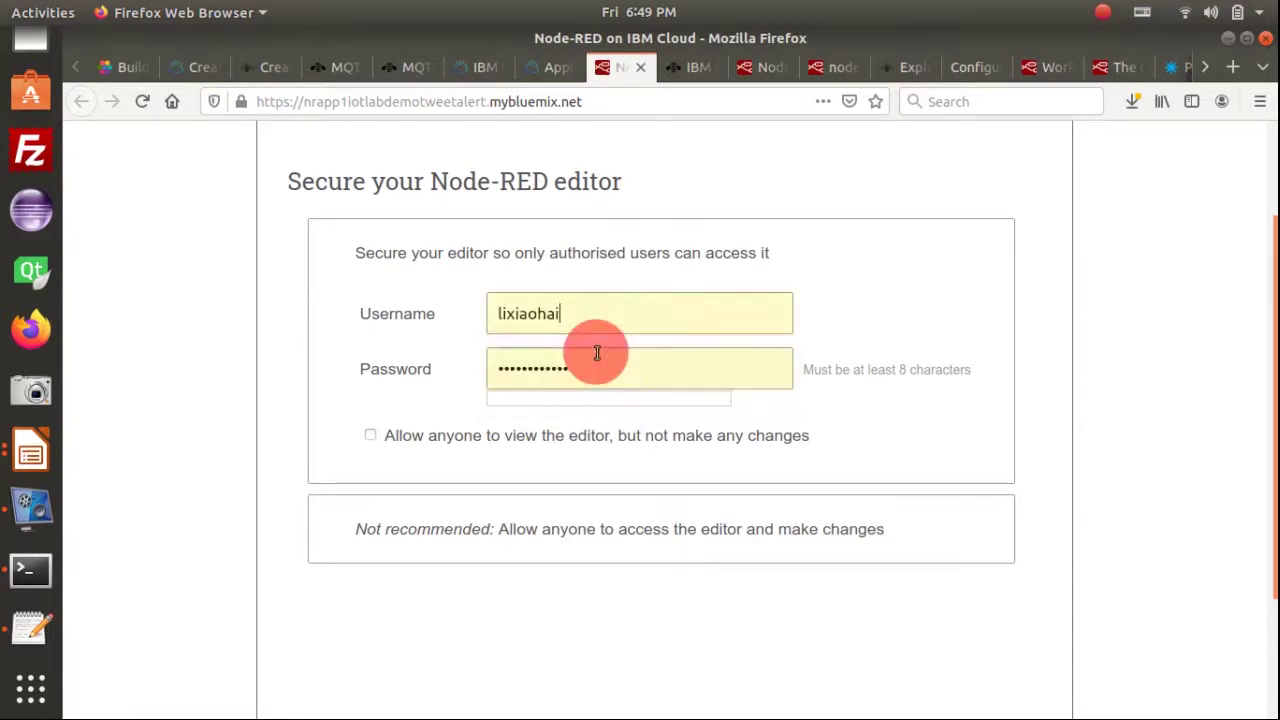
{"action": "double_click", "coordinate": [606, 367]}
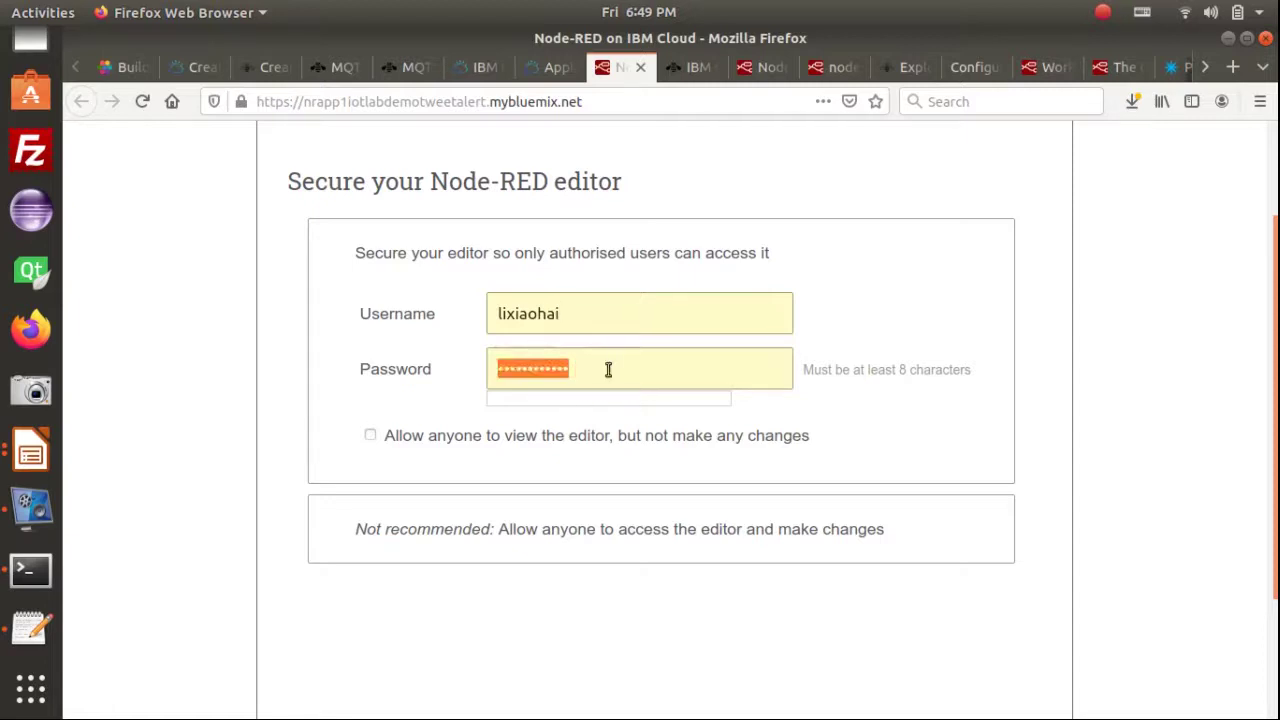
{"action": "type", "text": "••••••••••"}
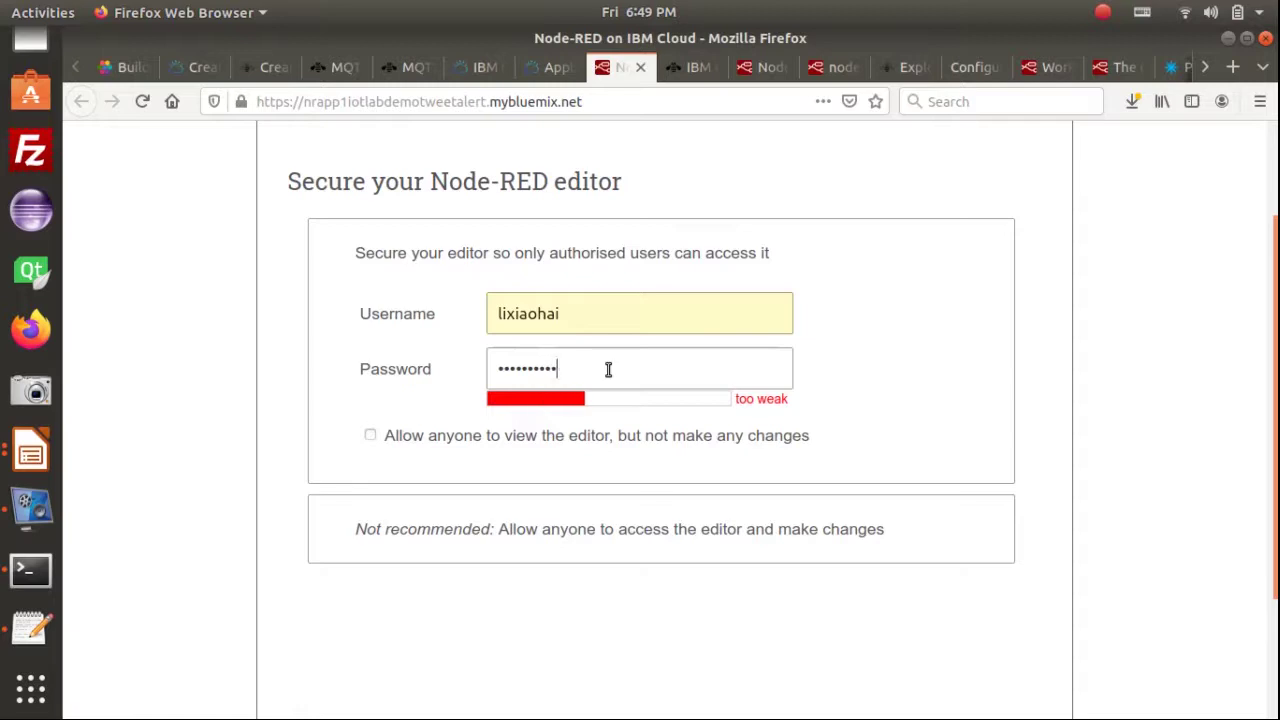
{"action": "type", "text": "•"}
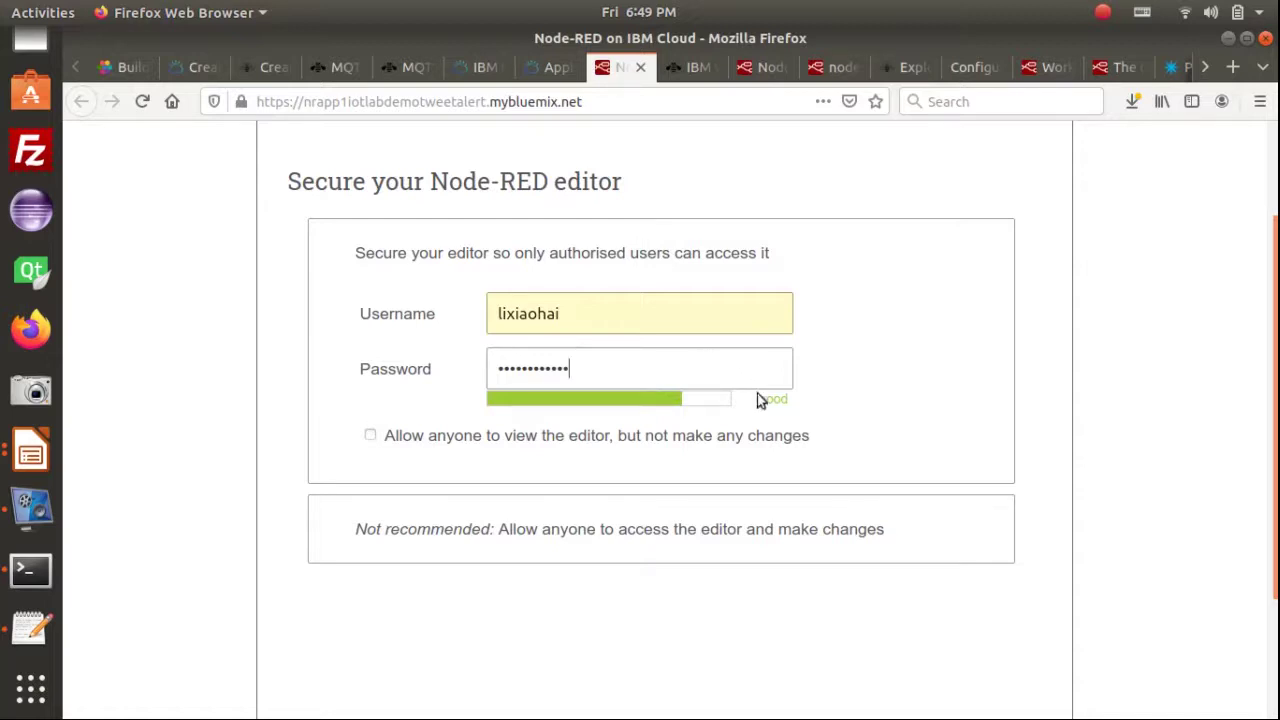
{"action": "scroll", "coordinate": [957, 389], "scroll_direction": "down", "scroll_amount": 1}
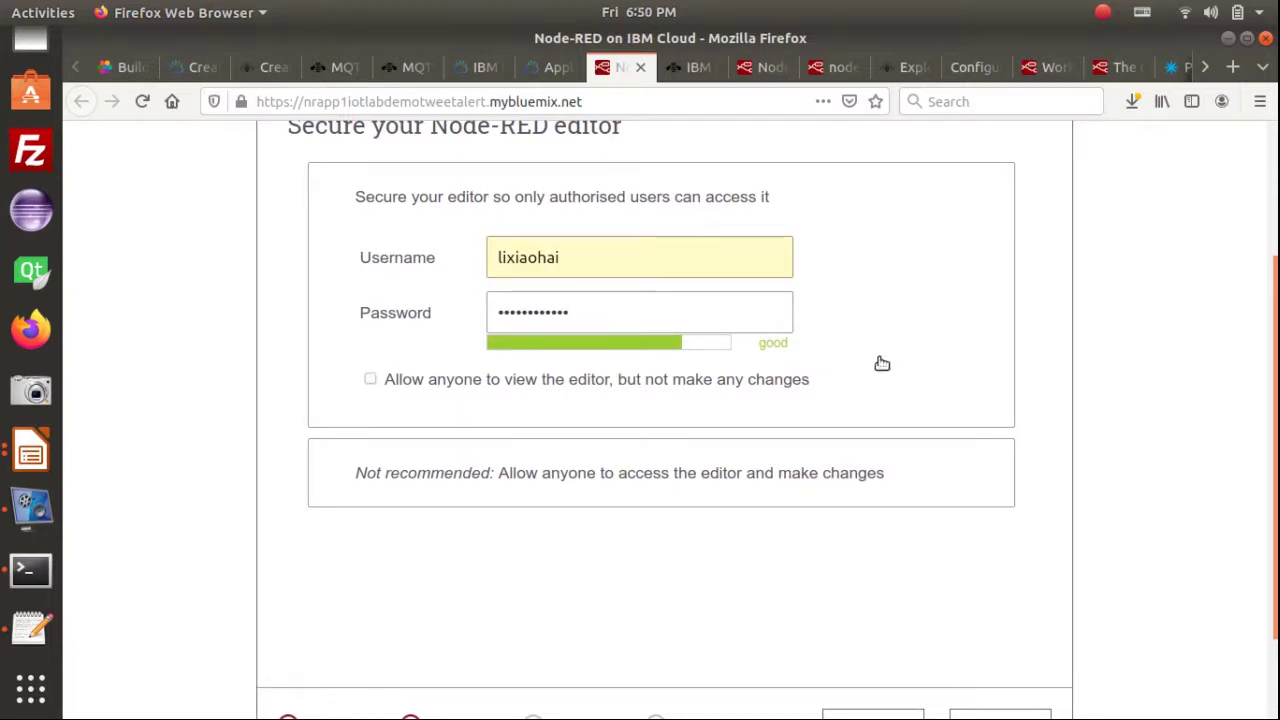
{"action": "scroll", "coordinate": [882, 366], "scroll_direction": "down", "scroll_amount": 2}
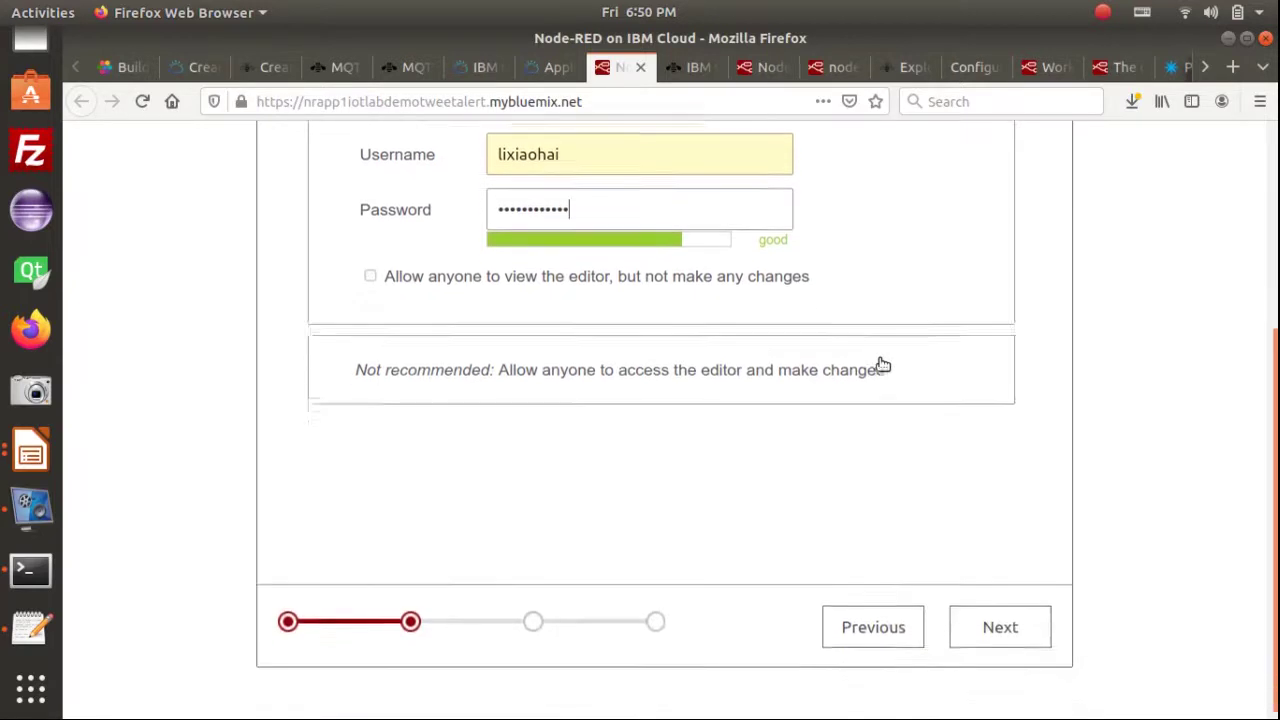
Move on to the install-nodes page and review its explanation
{"action": "left_click", "coordinate": [1001, 618]}
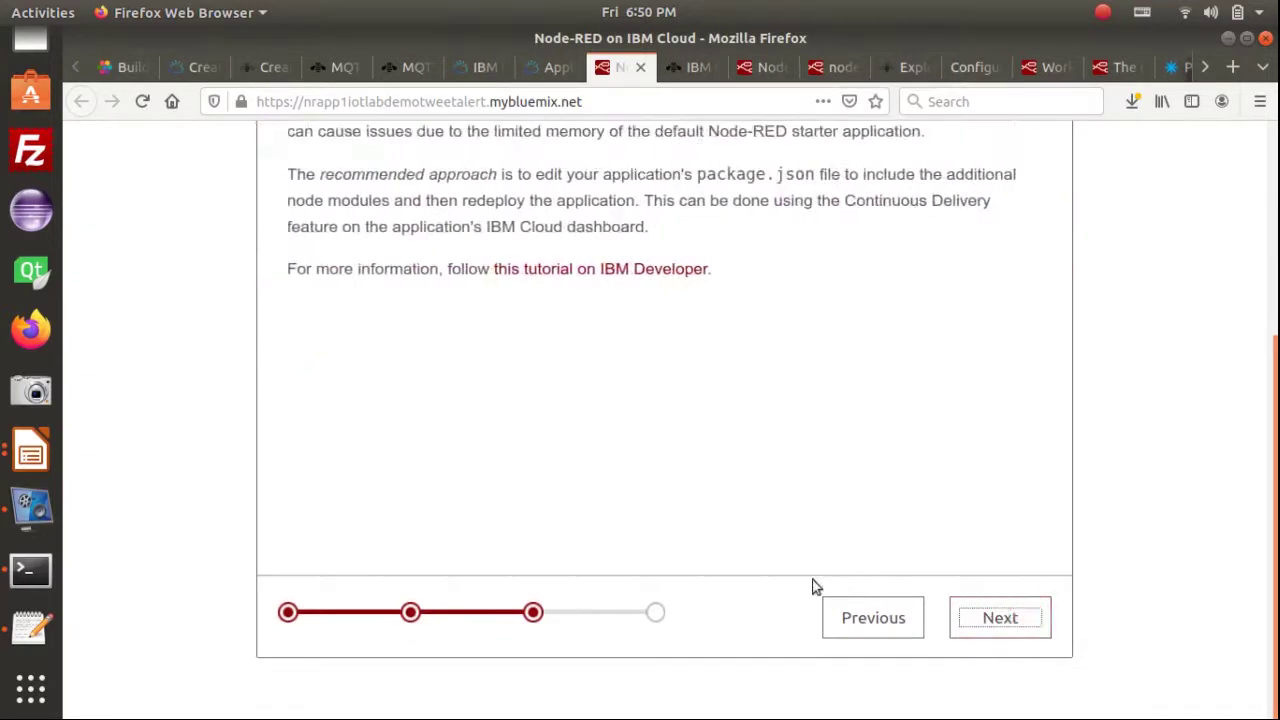
{"action": "scroll", "coordinate": [749, 553], "scroll_direction": "up", "scroll_amount": 4}
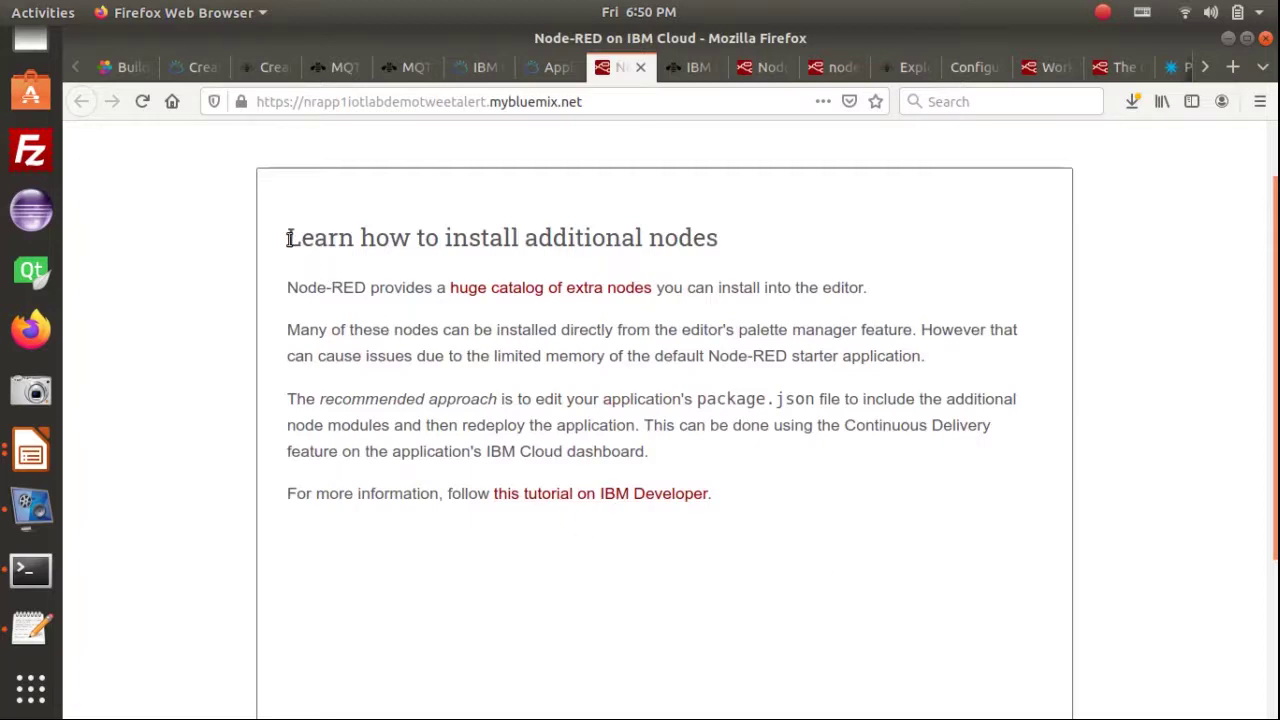
{"action": "left_click_drag", "start_coordinate": [287, 238], "coordinate": [787, 497]}
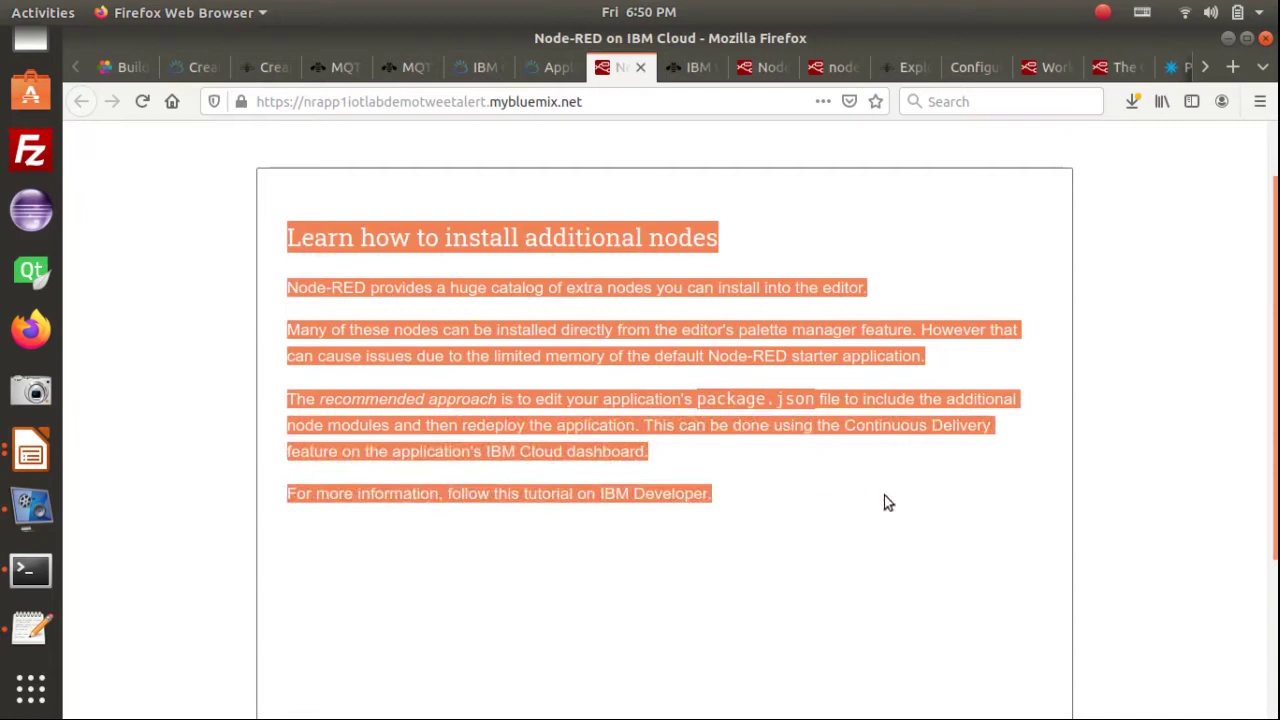
{"action": "left_click", "coordinate": [953, 514]}
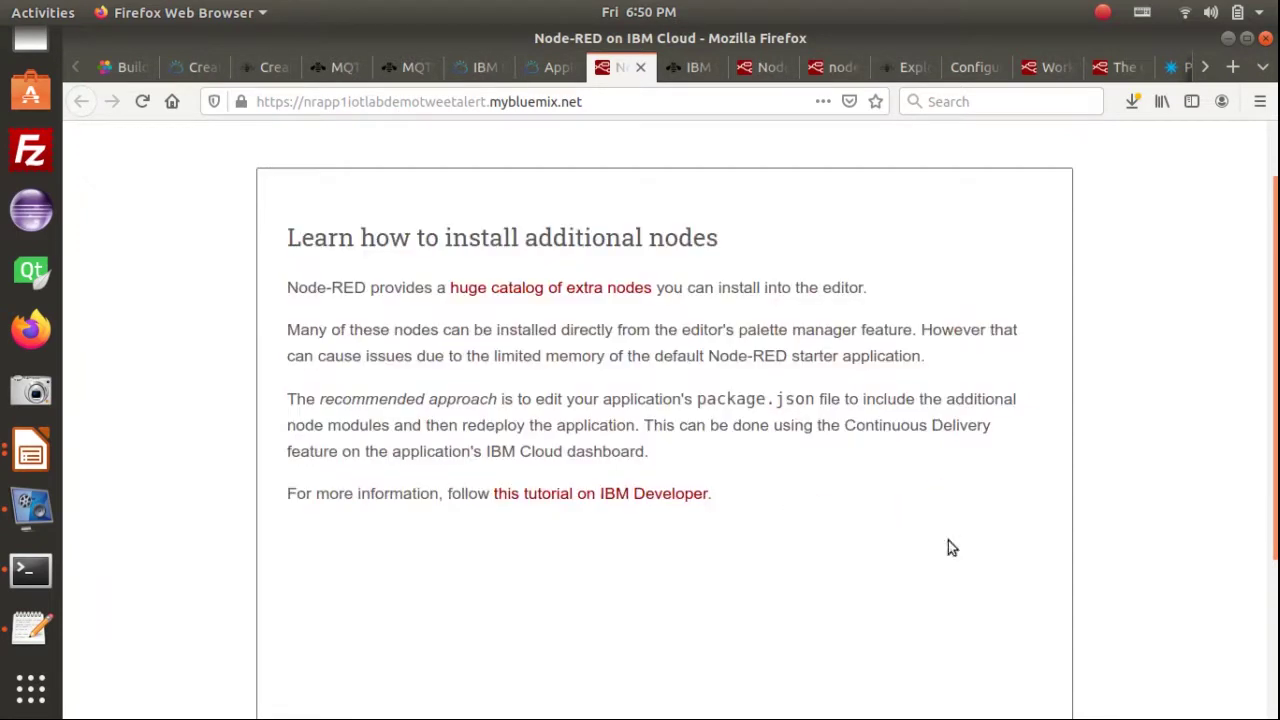
{"action": "scroll", "coordinate": [968, 526], "scroll_direction": "down", "scroll_amount": 4}
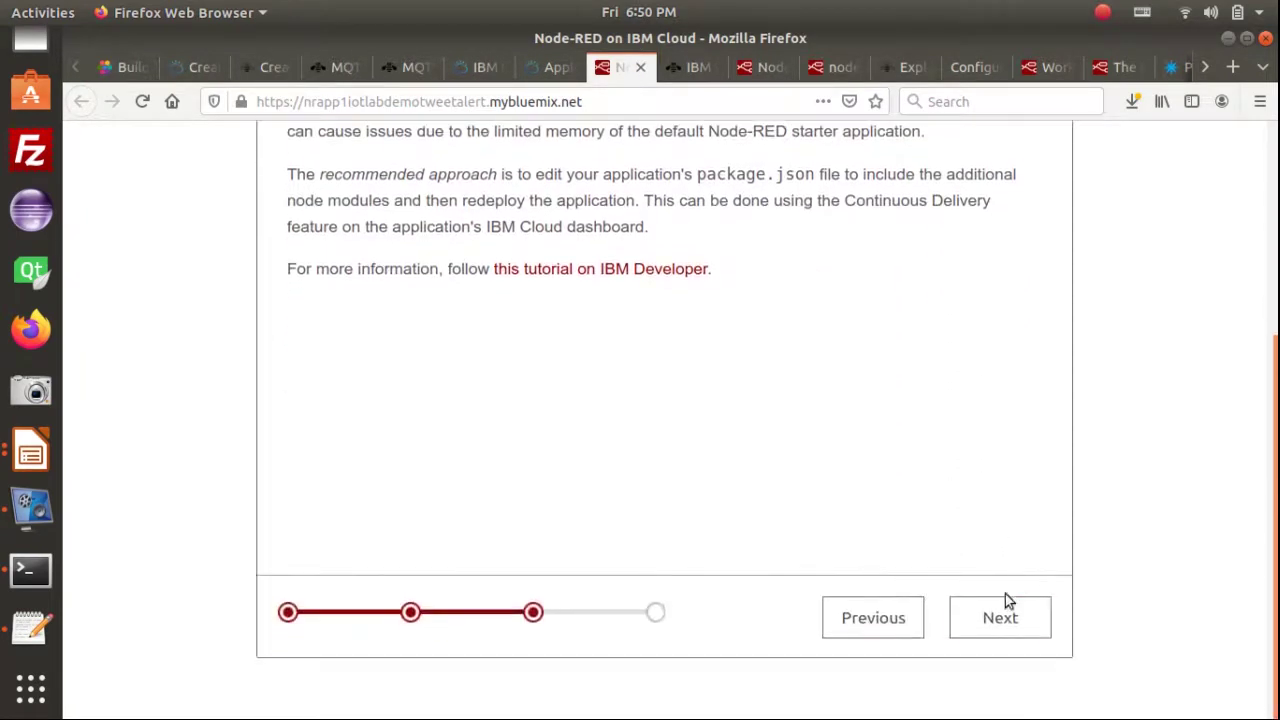
Review the Finish the install summary and its environment variables, then finish the setup
{"action": "left_click", "coordinate": [1001, 617]}
{"action": "scroll", "coordinate": [580, 489], "scroll_direction": "up", "scroll_amount": 3}
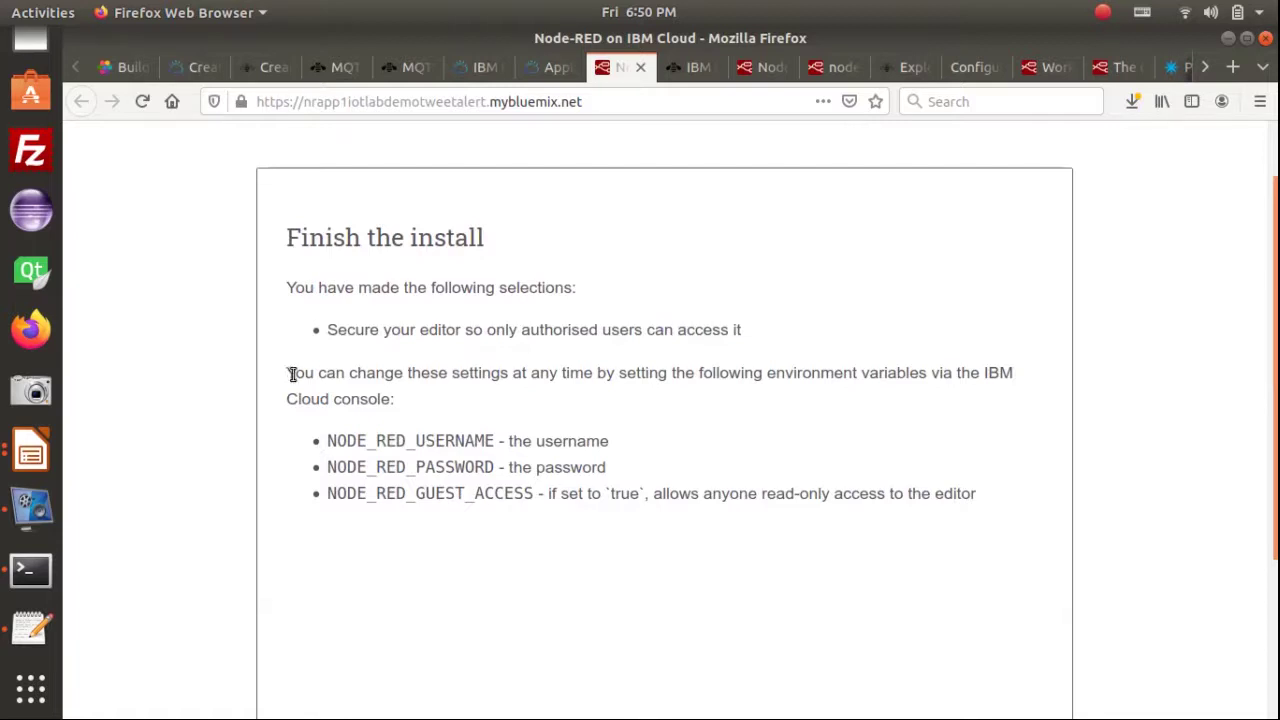
{"action": "left_click_drag", "start_coordinate": [289, 374], "coordinate": [455, 404]}
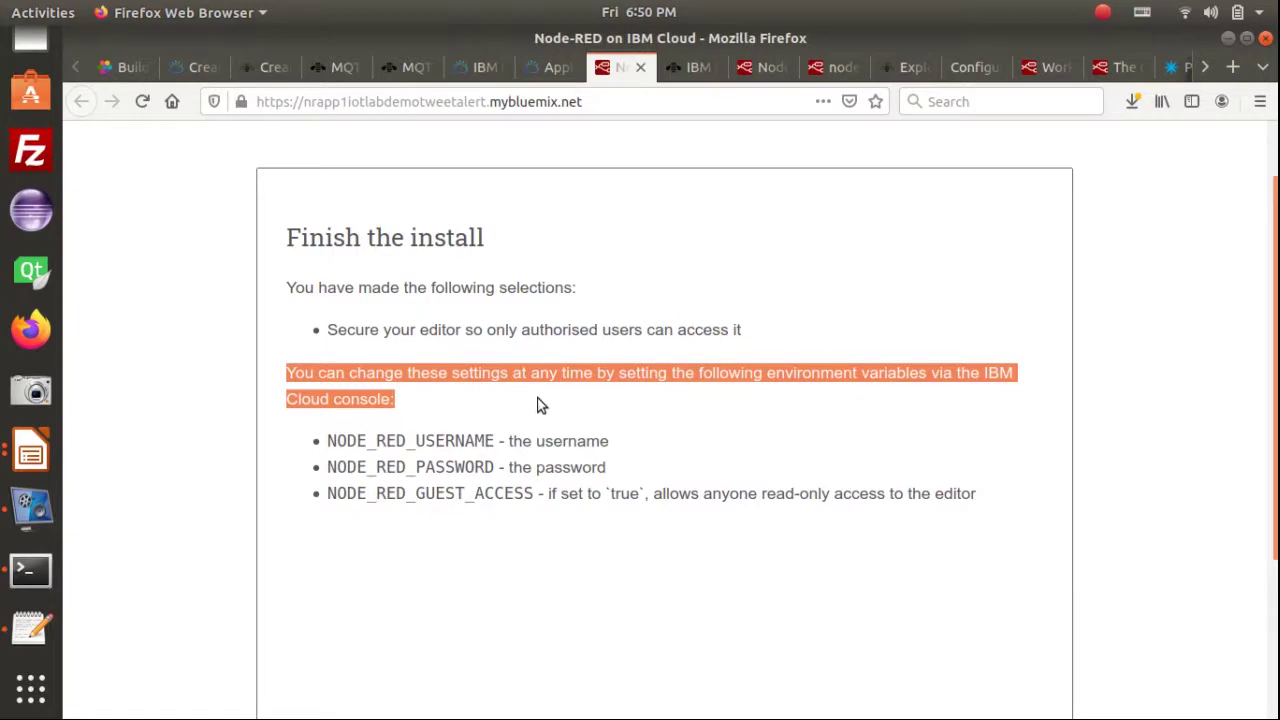
{"action": "left_click", "coordinate": [448, 445]}
{"action": "left_click", "coordinate": [460, 468]}
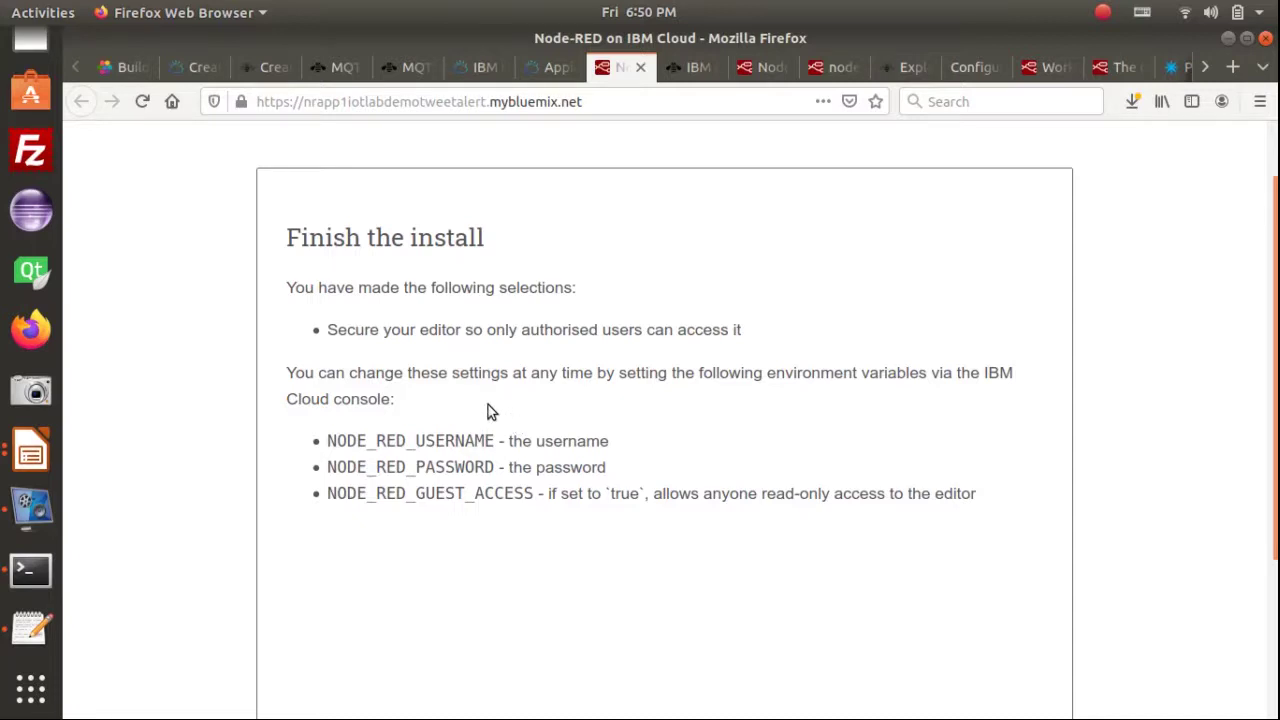
{"action": "left_click_drag", "start_coordinate": [437, 440], "coordinate": [516, 493]}
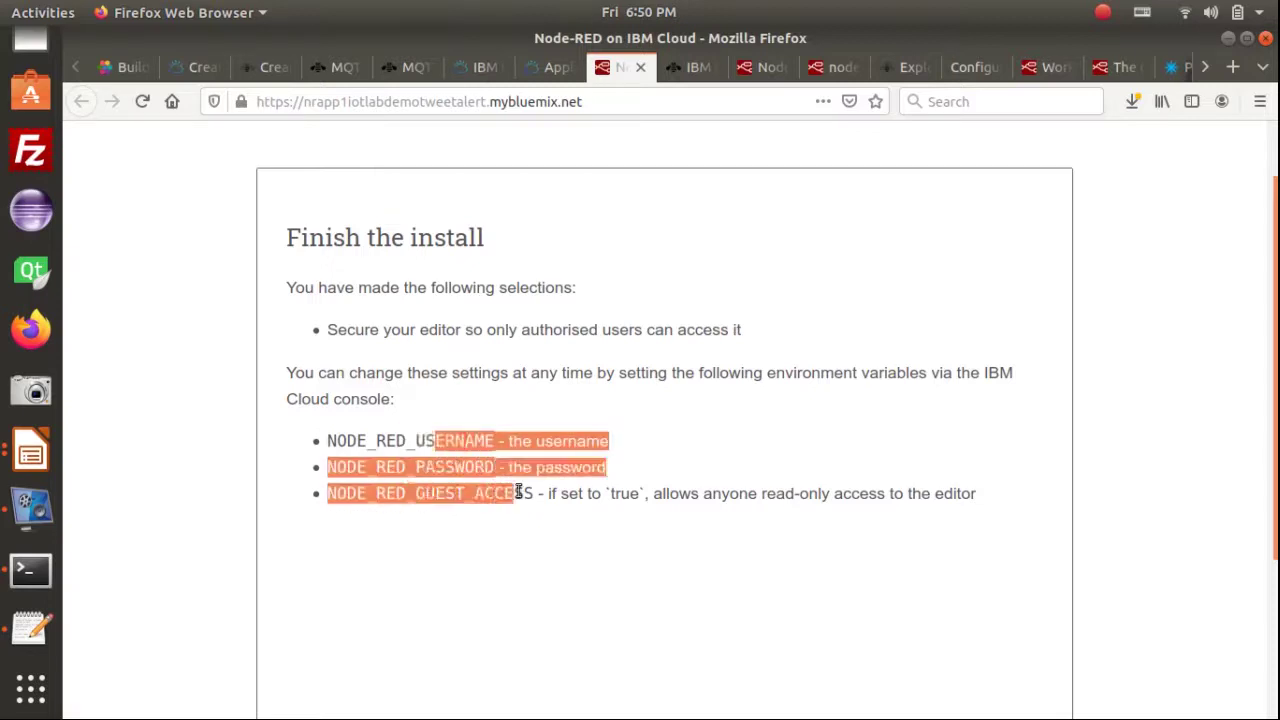
{"action": "left_click", "coordinate": [420, 440]}
{"action": "scroll", "coordinate": [744, 450], "scroll_direction": "down", "scroll_amount": 1}
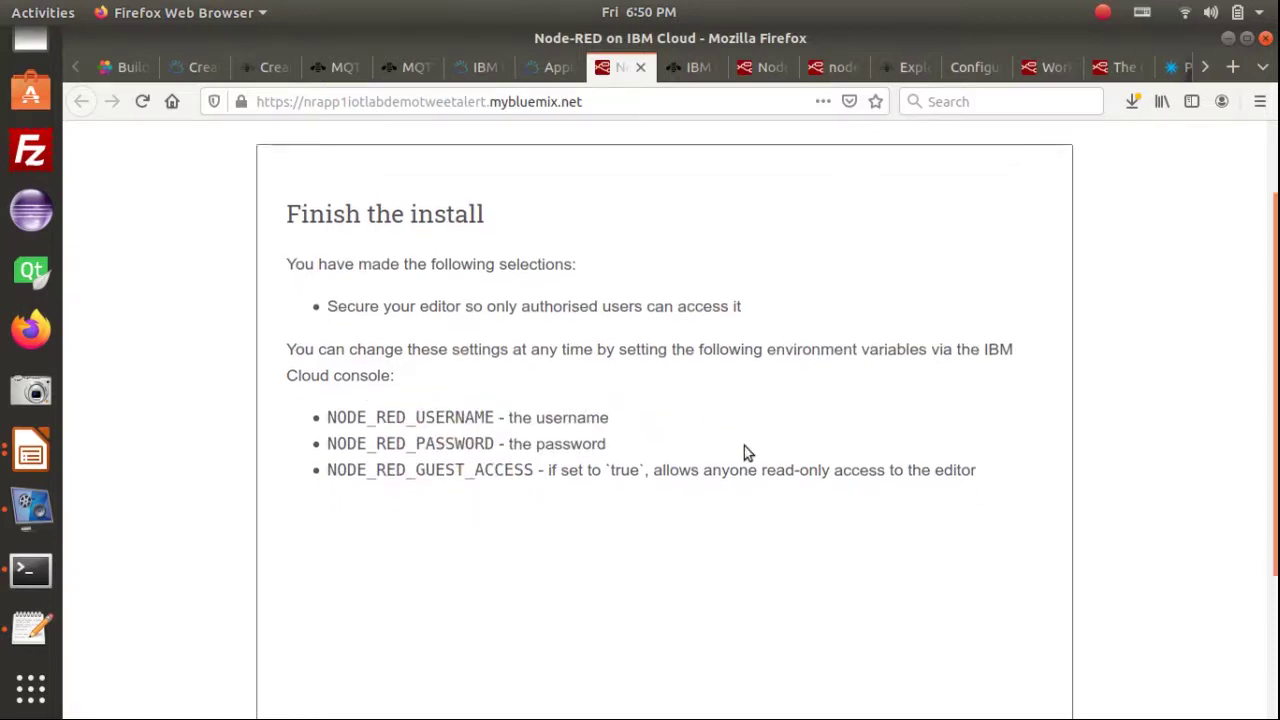
{"action": "scroll", "coordinate": [744, 452], "scroll_direction": "down", "scroll_amount": 4}
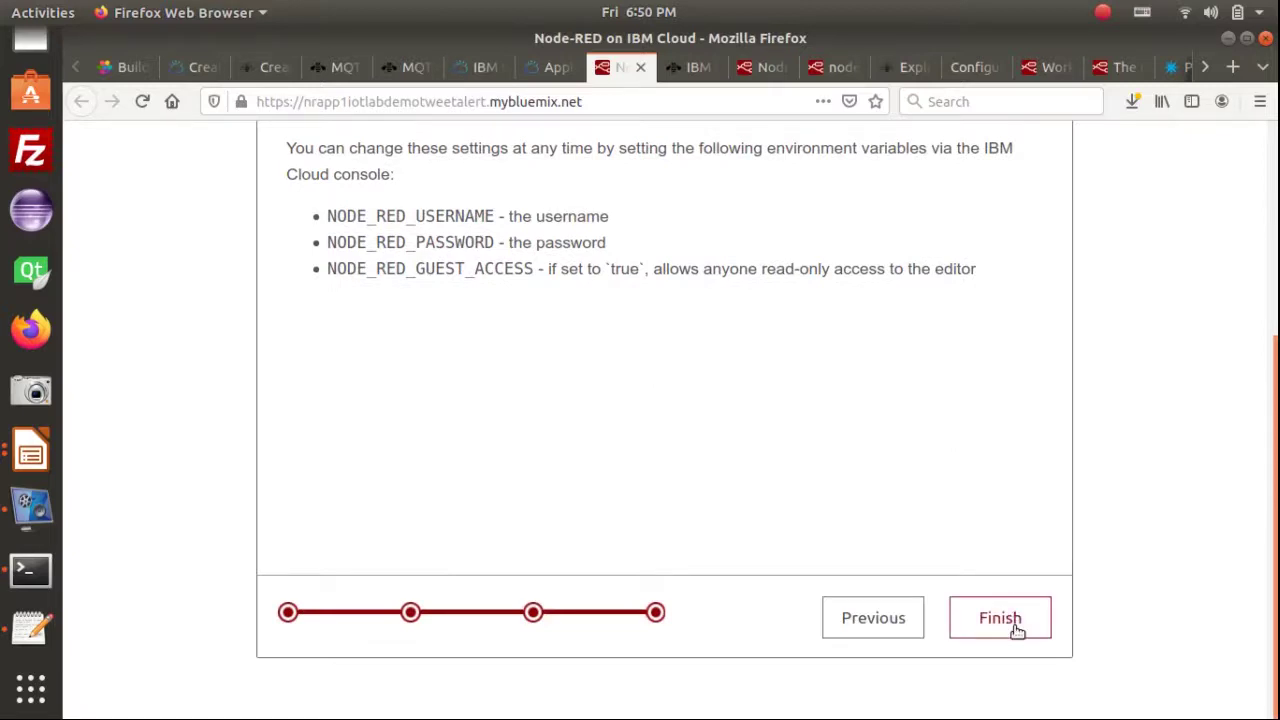
{"action": "left_click", "coordinate": [1000, 620]}
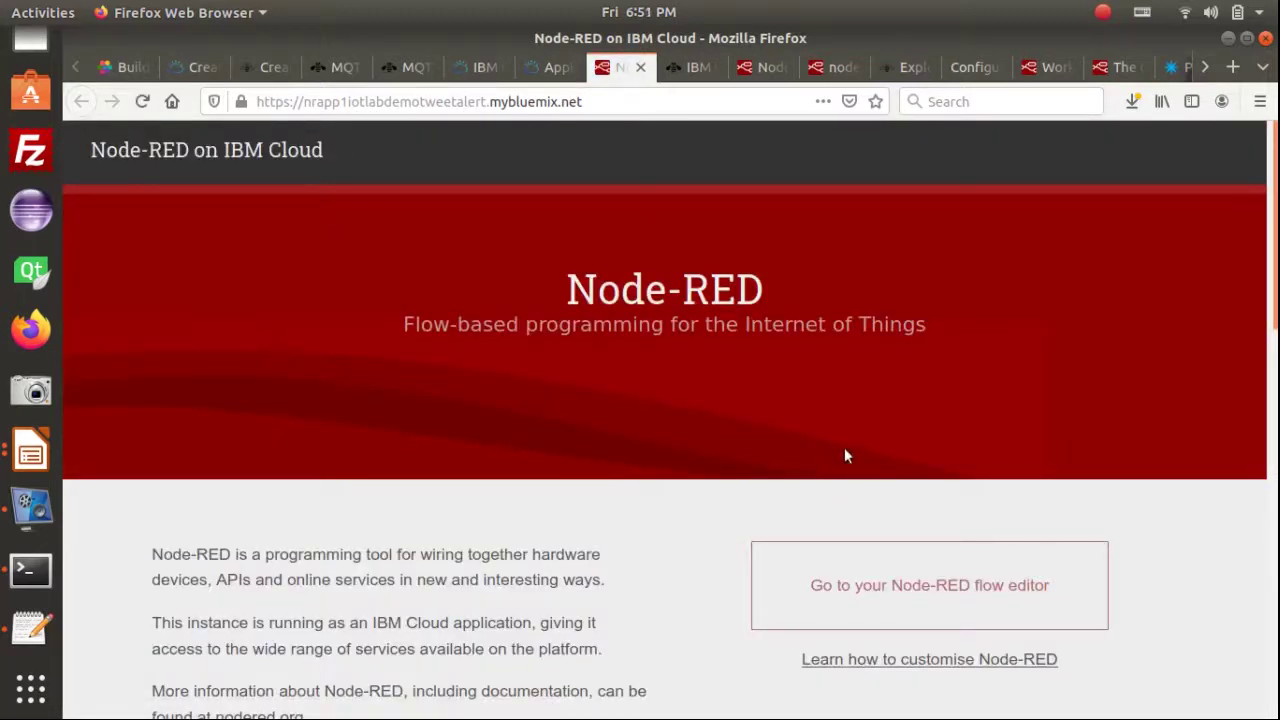
Go from the new Node-RED welcome page to the flow editor's login
{"action": "scroll", "coordinate": [848, 445], "scroll_direction": "down", "scroll_amount": 1}
{"action": "scroll", "coordinate": [848, 451], "scroll_direction": "down", "scroll_amount": 4}
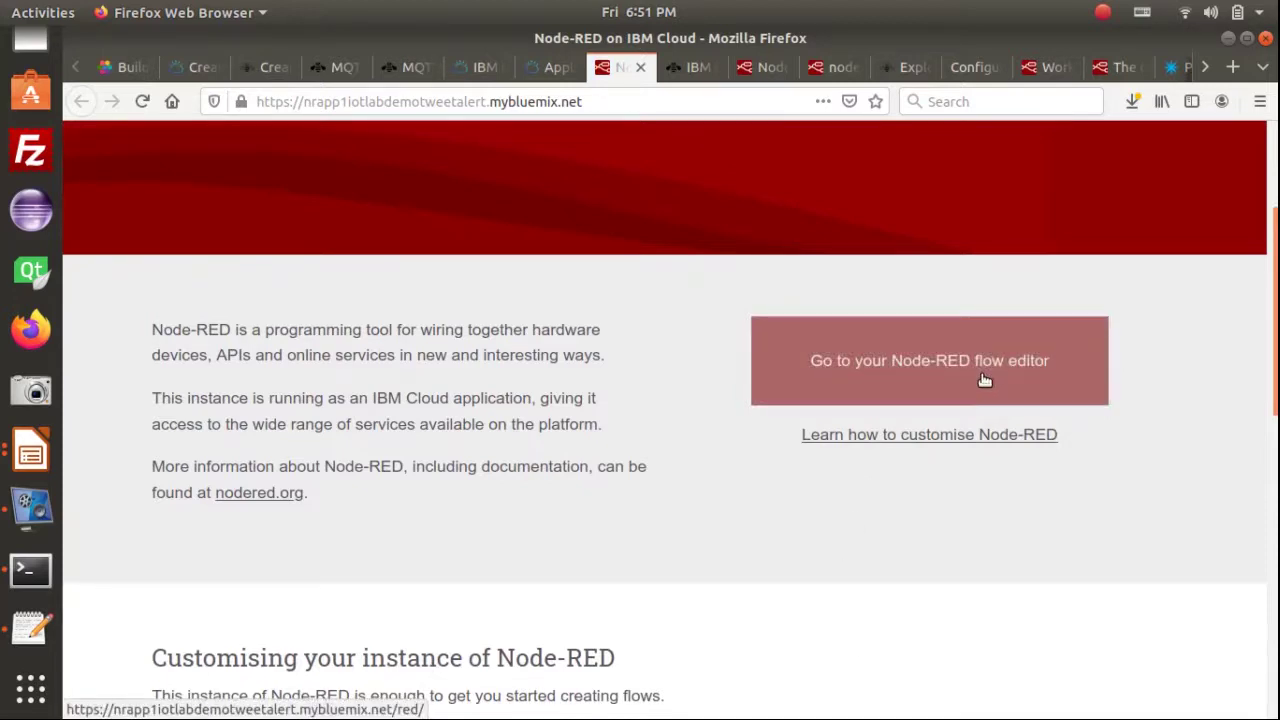
{"action": "scroll", "coordinate": [985, 380], "scroll_direction": "up", "scroll_amount": 3}
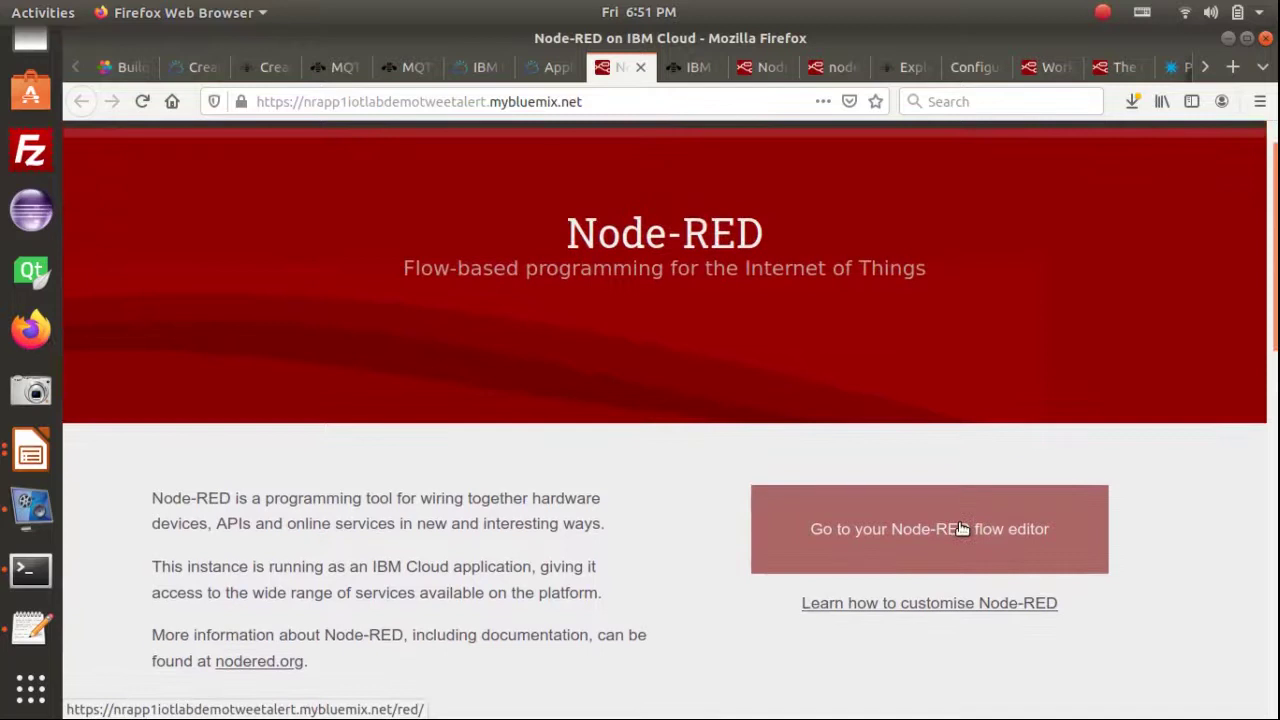
{"action": "left_click", "coordinate": [960, 529]}
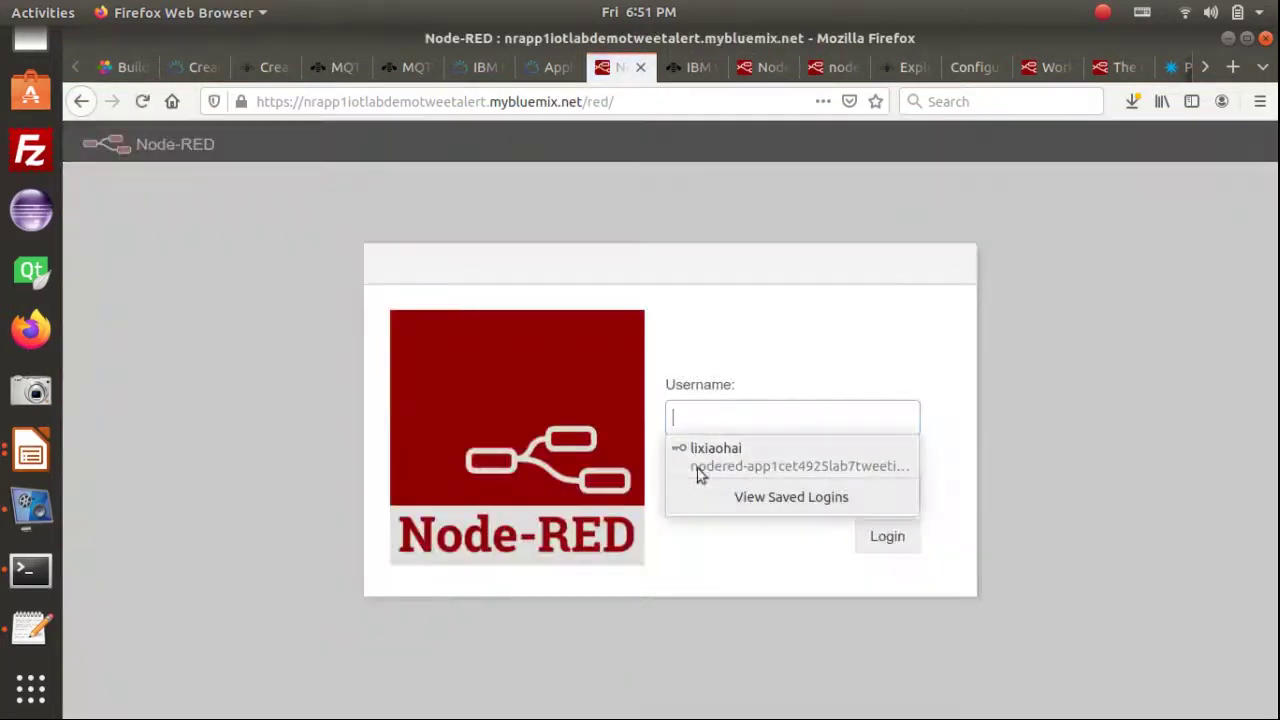
Log in to the flow editor with the saved username and password, reaching empty Flow 1
{"action": "left_click", "coordinate": [794, 409]}
{"action": "left_click", "coordinate": [743, 430]}
{"action": "left_click", "coordinate": [740, 452]}
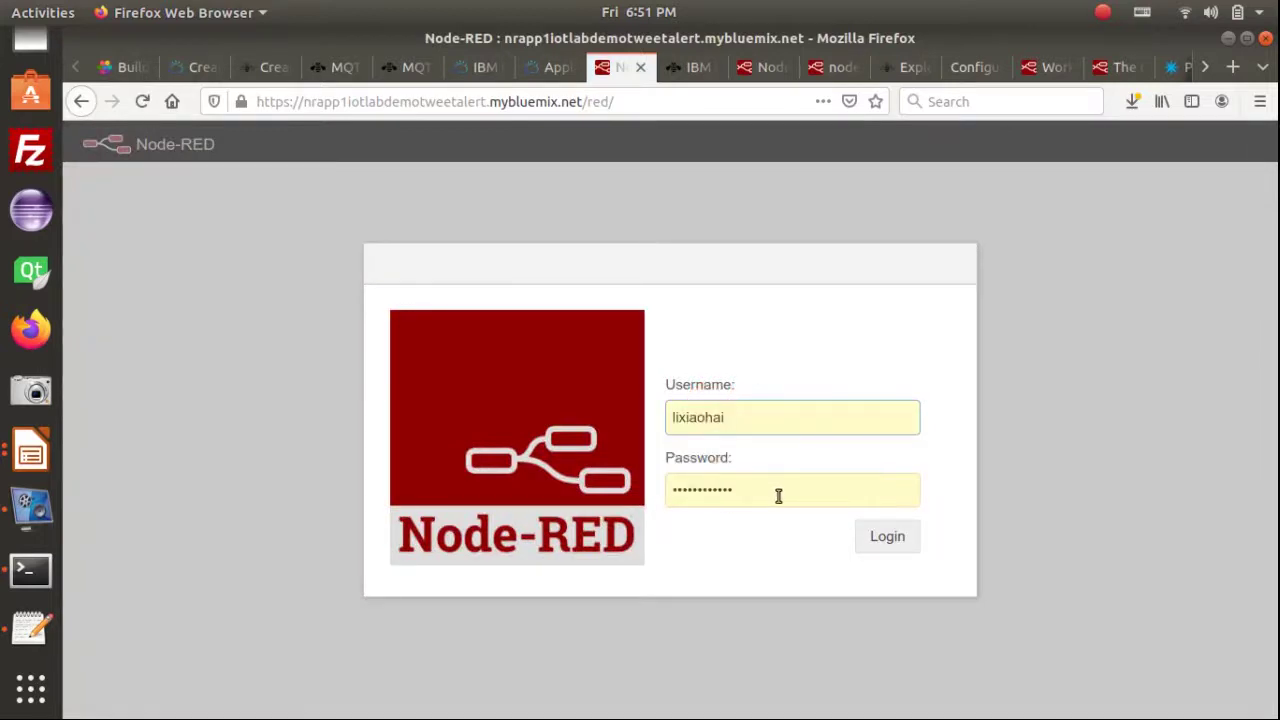
{"action": "left_click", "coordinate": [888, 541]}
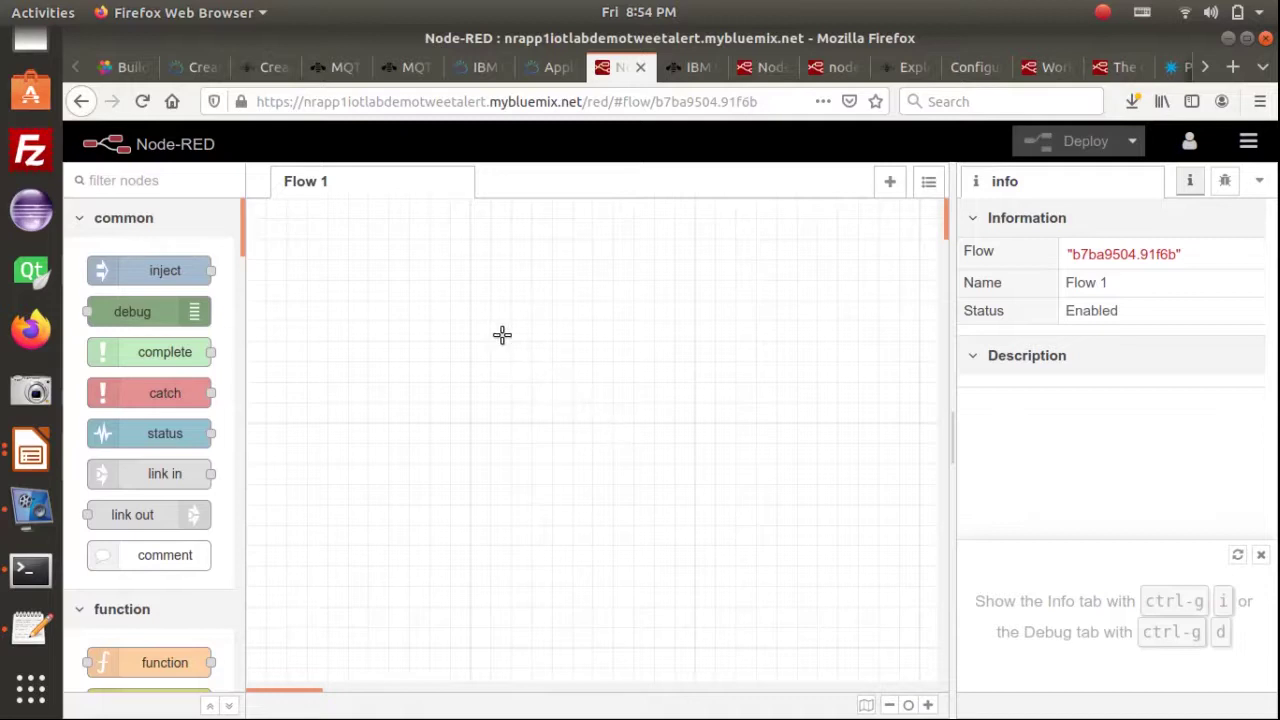
{"action": "left_click", "coordinate": [366, 286]}
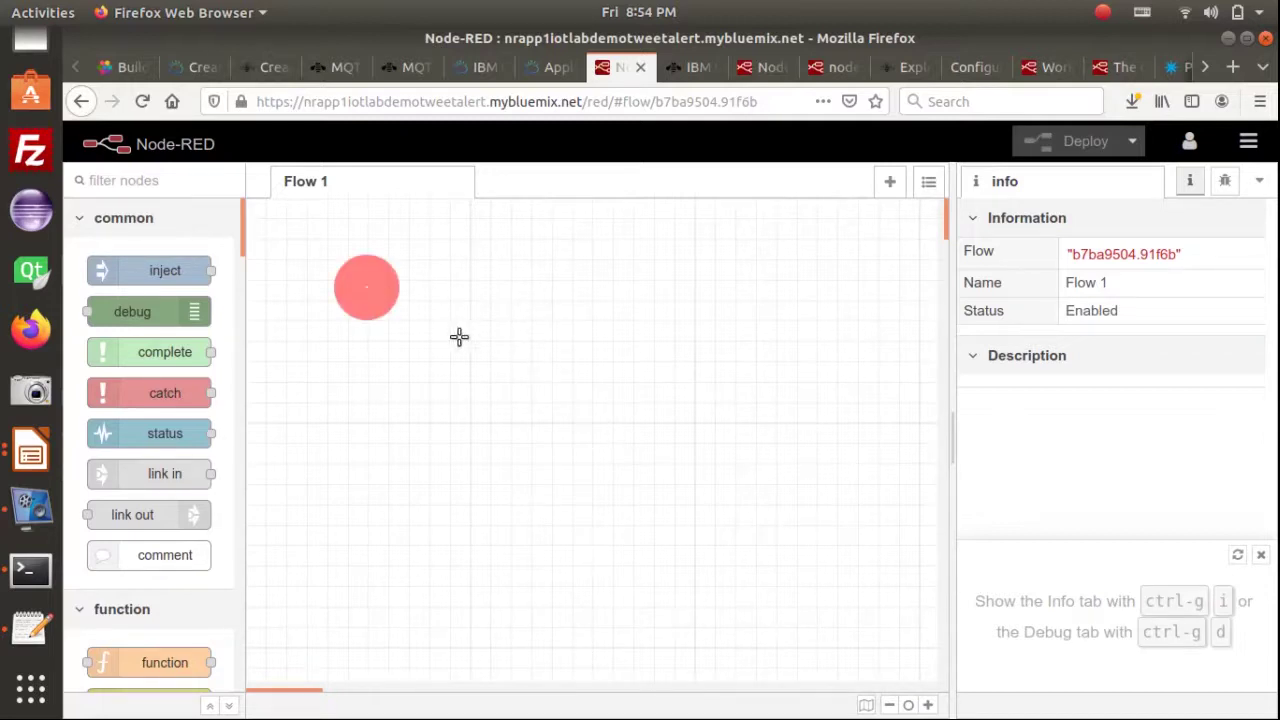
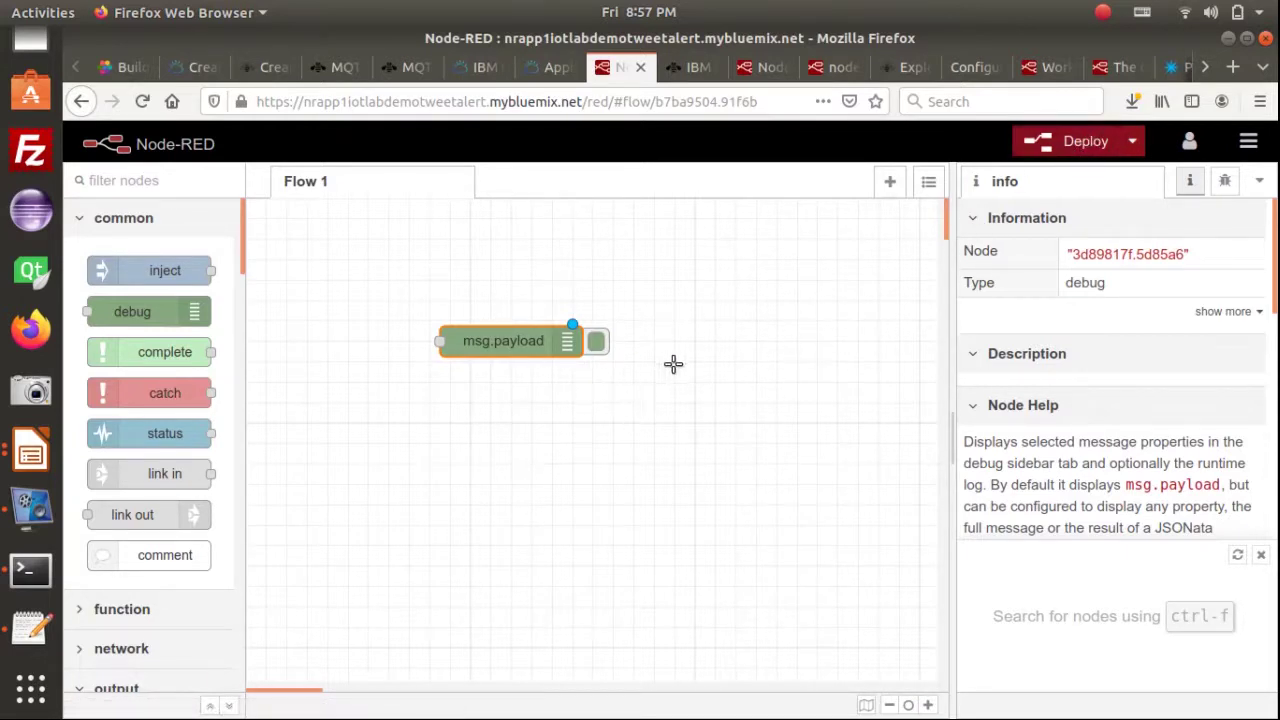
Look over the Deploy dropdown options, then bring up the editor's main menu
{"action": "left_click", "coordinate": [1132, 141]}
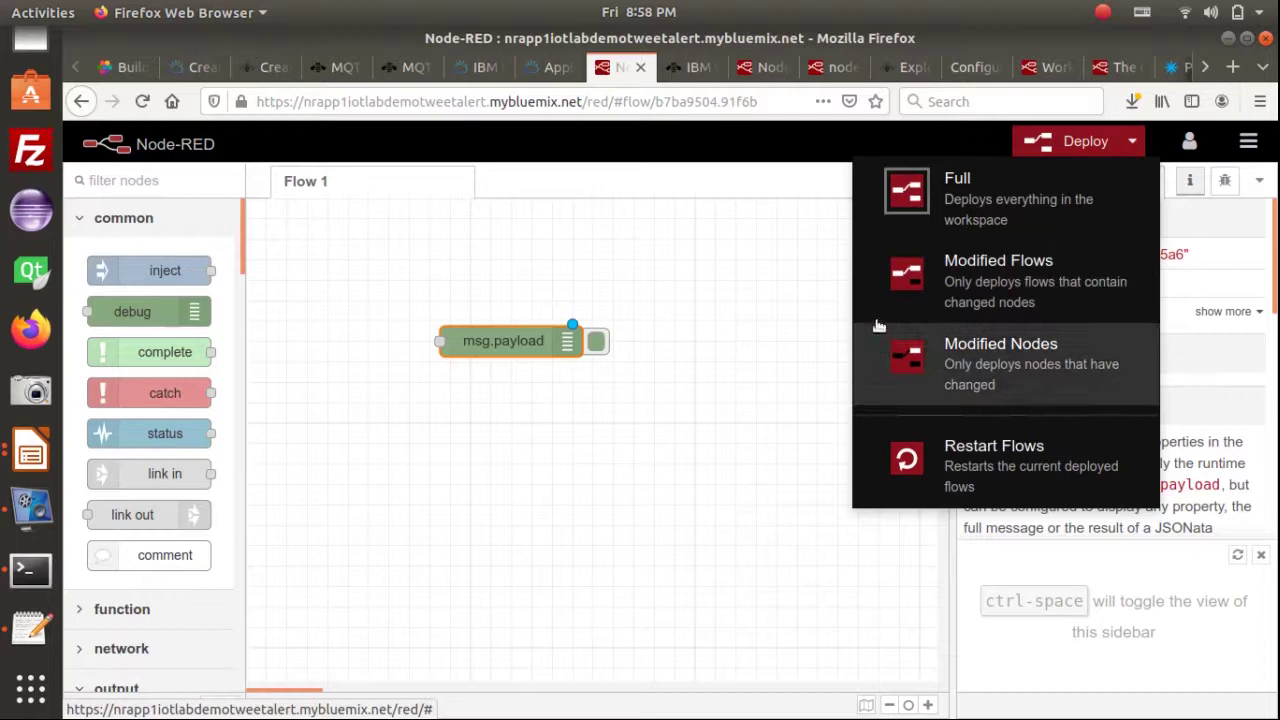
{"action": "left_click", "coordinate": [714, 298]}
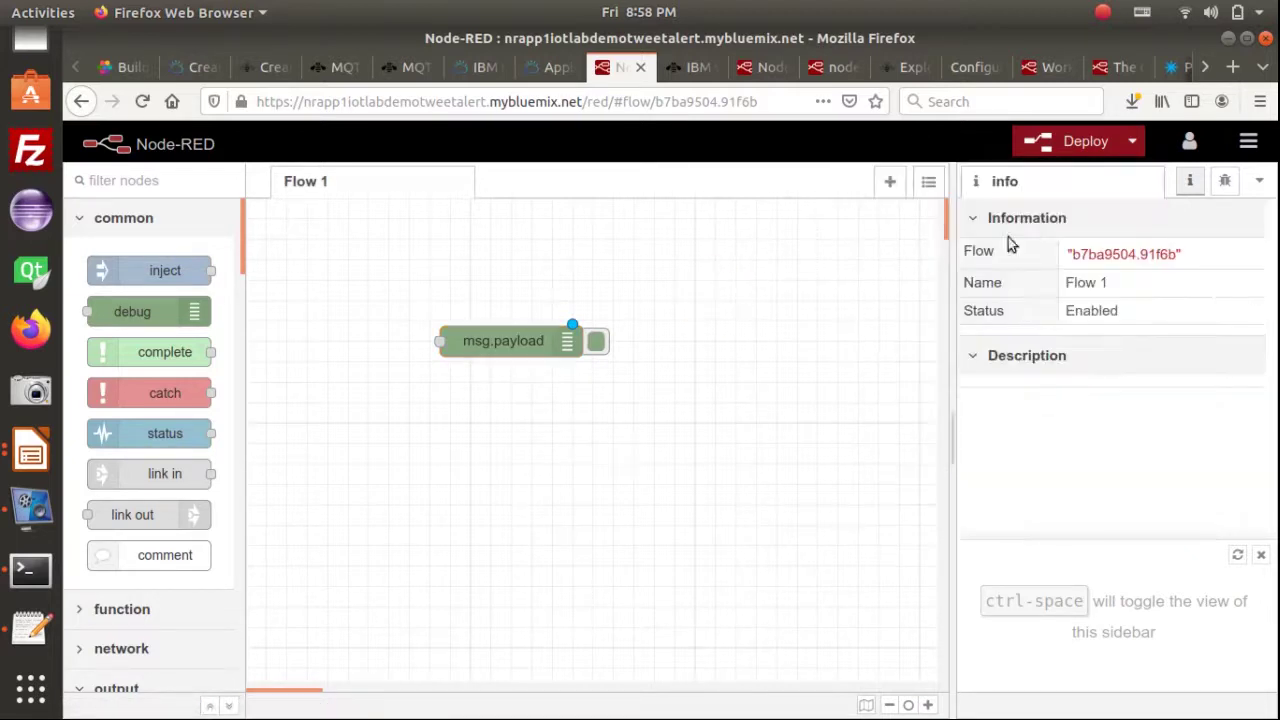
{"action": "left_click", "coordinate": [1251, 144]}
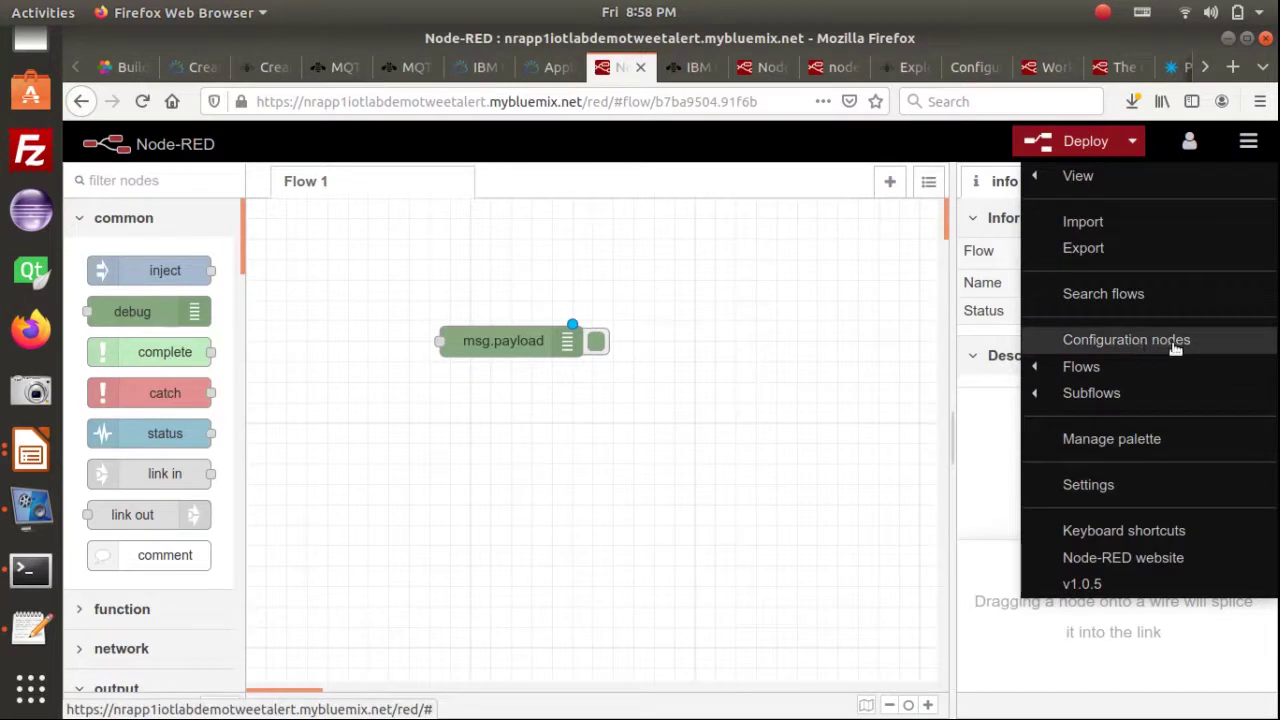
Review the installed node packages in Manage palette, then close the user settings
{"action": "left_click", "coordinate": [530, 352]}
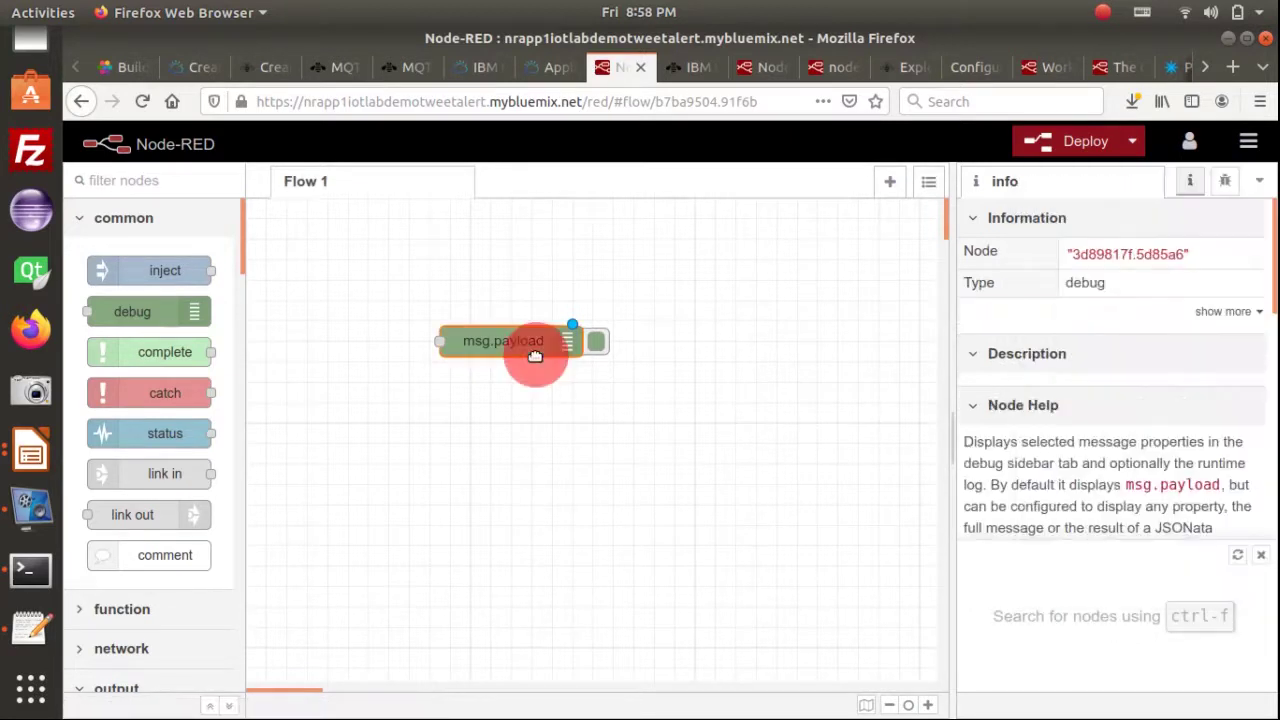
{"action": "left_click", "coordinate": [1249, 143]}
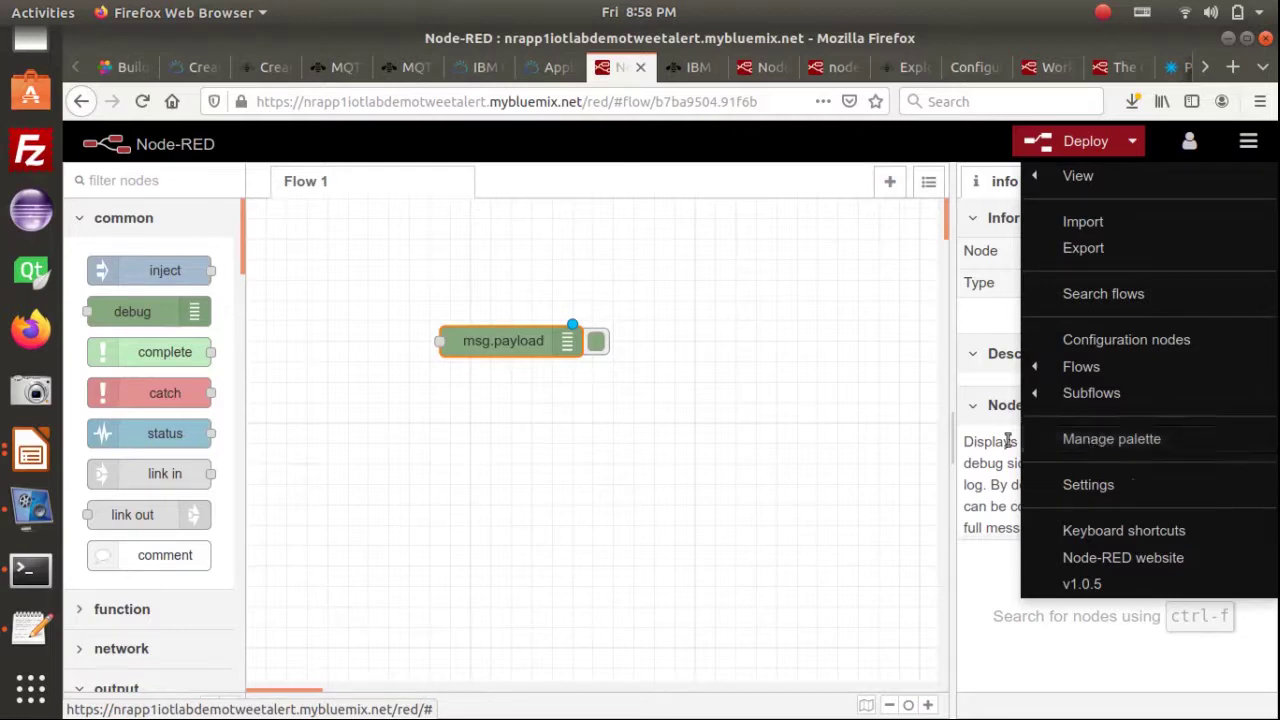
{"action": "left_click", "coordinate": [1130, 441]}
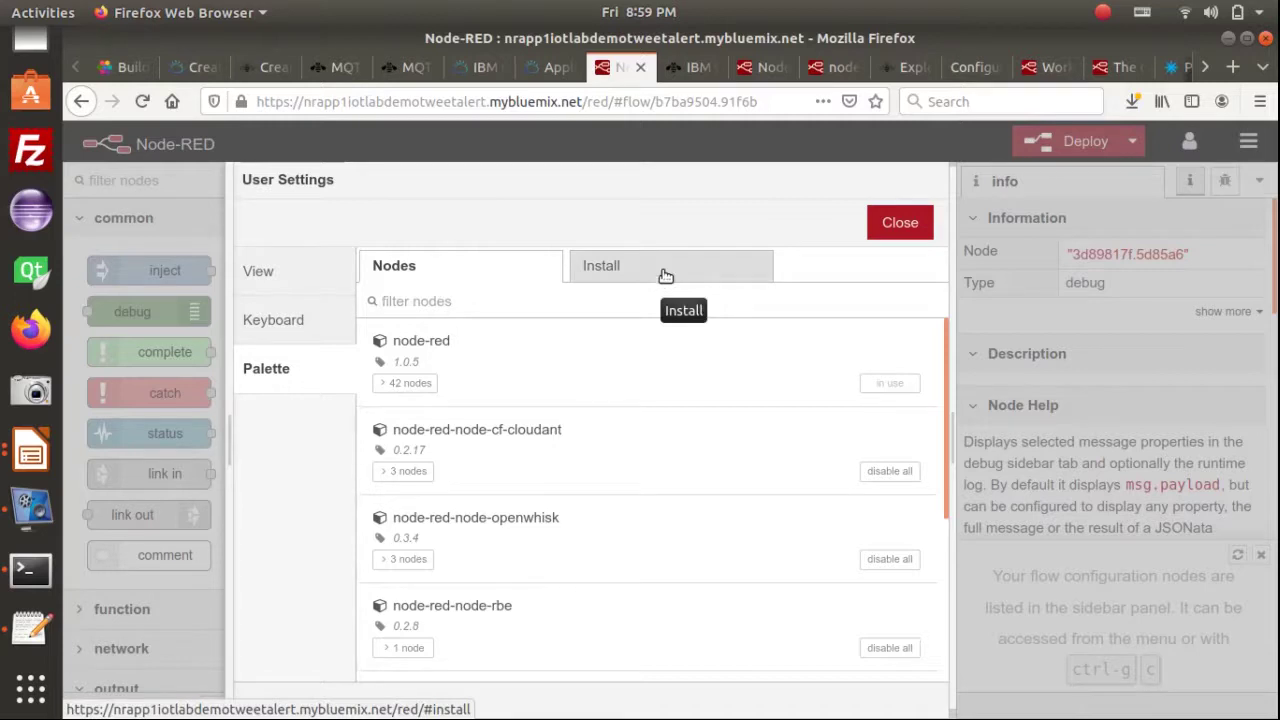
{"action": "left_click", "coordinate": [906, 232]}
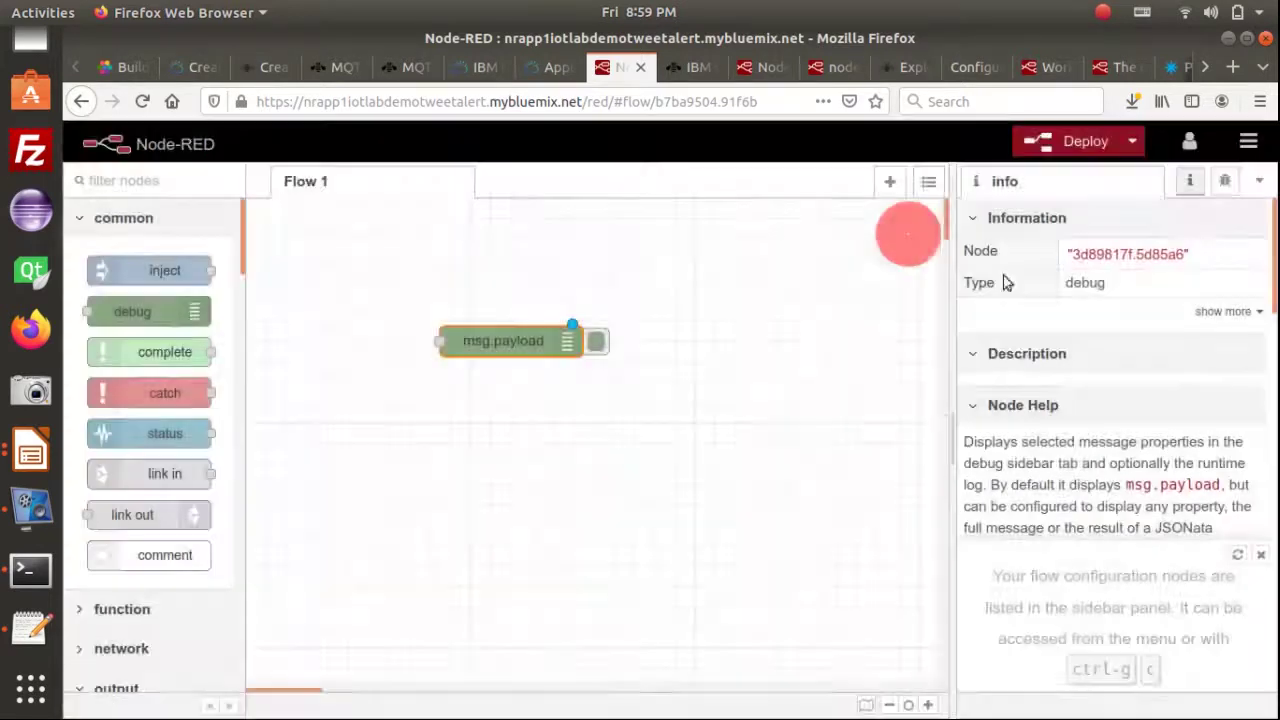
Show the msg.payload debug node's information and help text in the sidebar
{"action": "left_click", "coordinate": [1248, 141]}
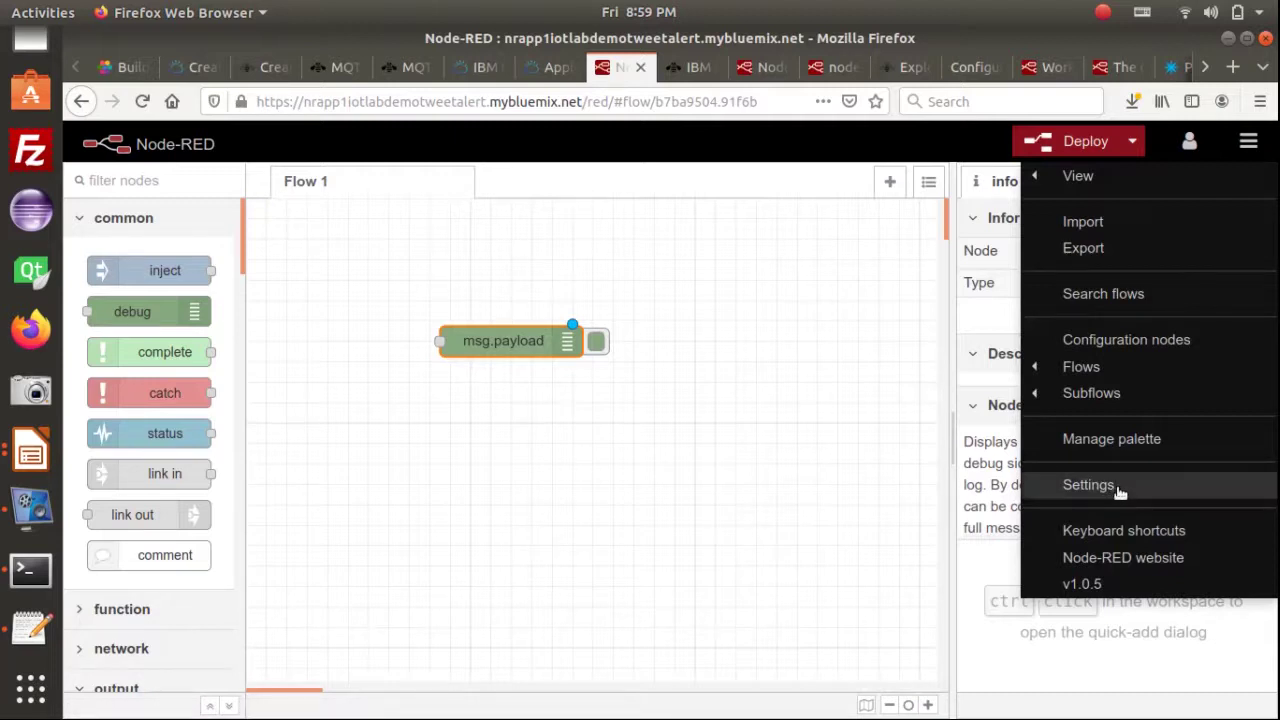
{"action": "left_click", "coordinate": [840, 299]}
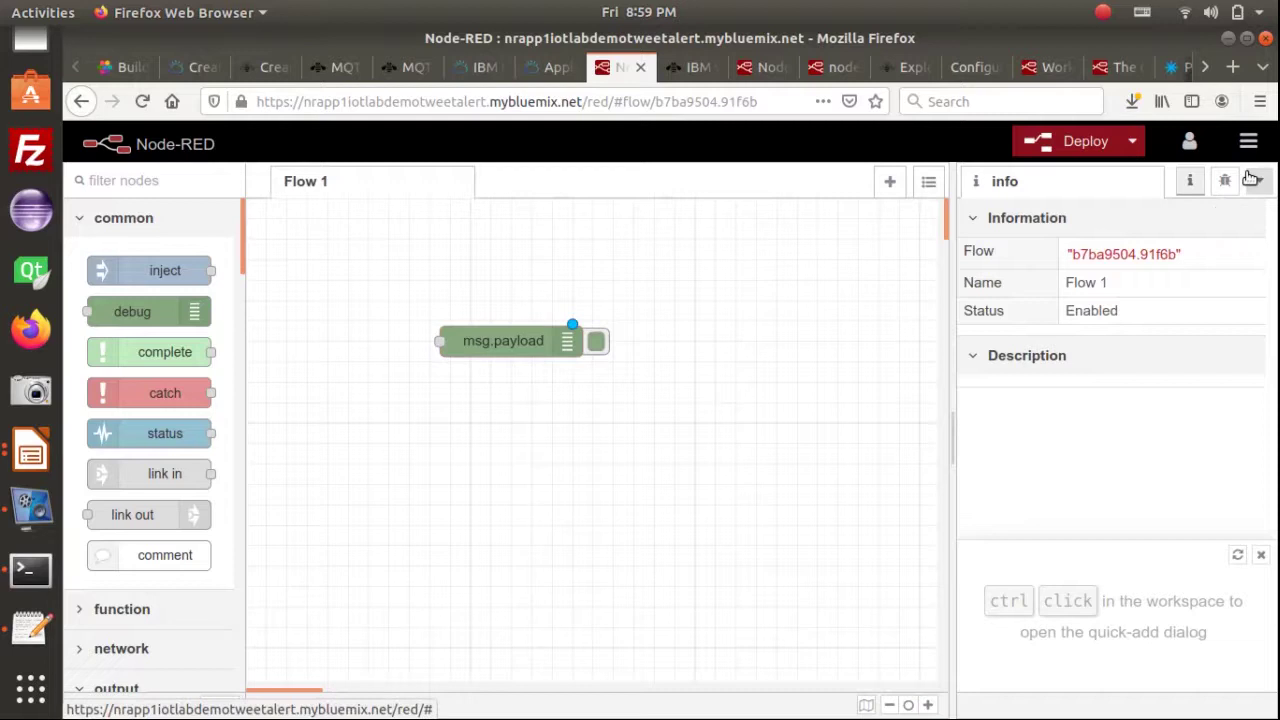
{"action": "left_click", "coordinate": [1193, 190]}
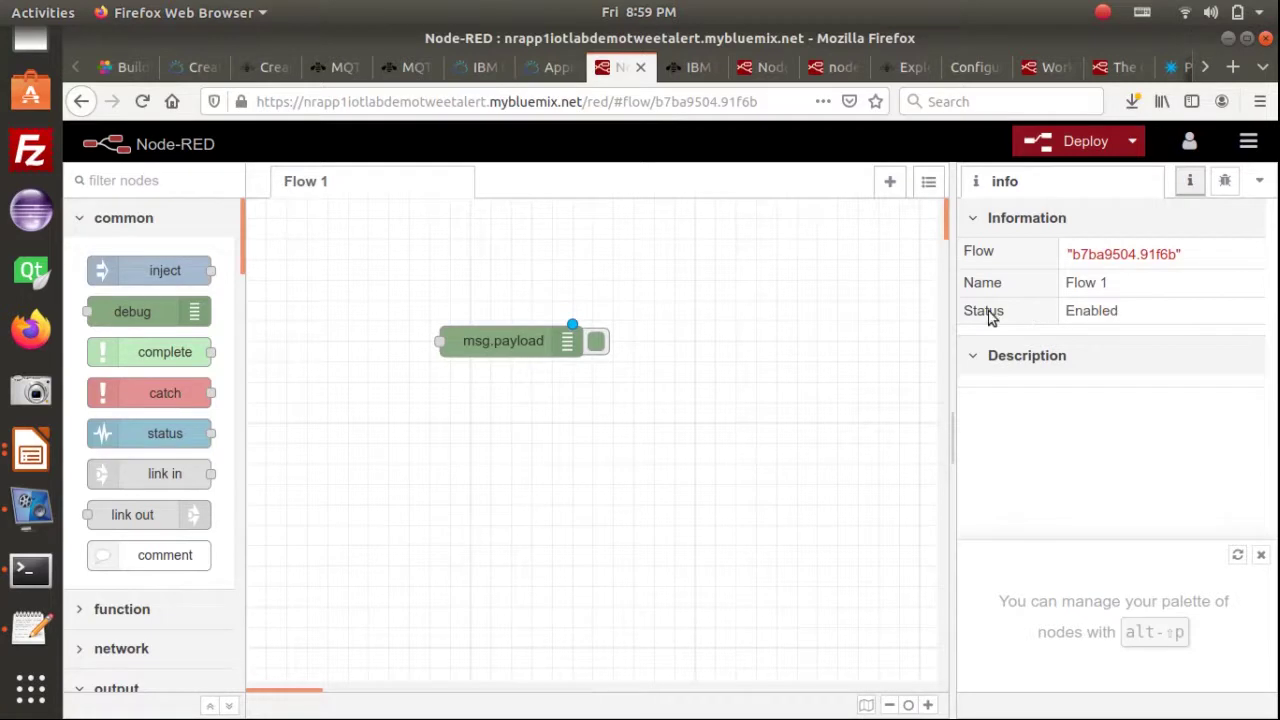
{"action": "left_click", "coordinate": [503, 342]}
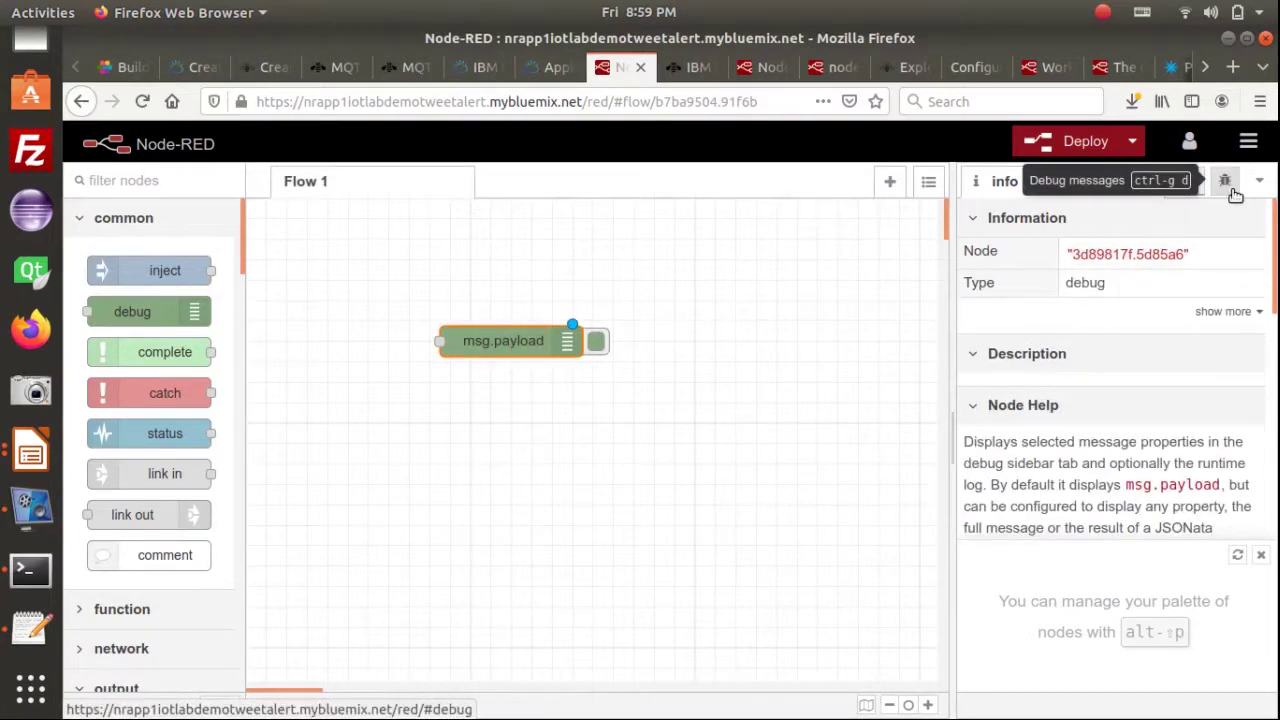
Switch the sidebar to the still-empty debug messages panel and open a new browser tab
{"action": "left_click", "coordinate": [1233, 189]}
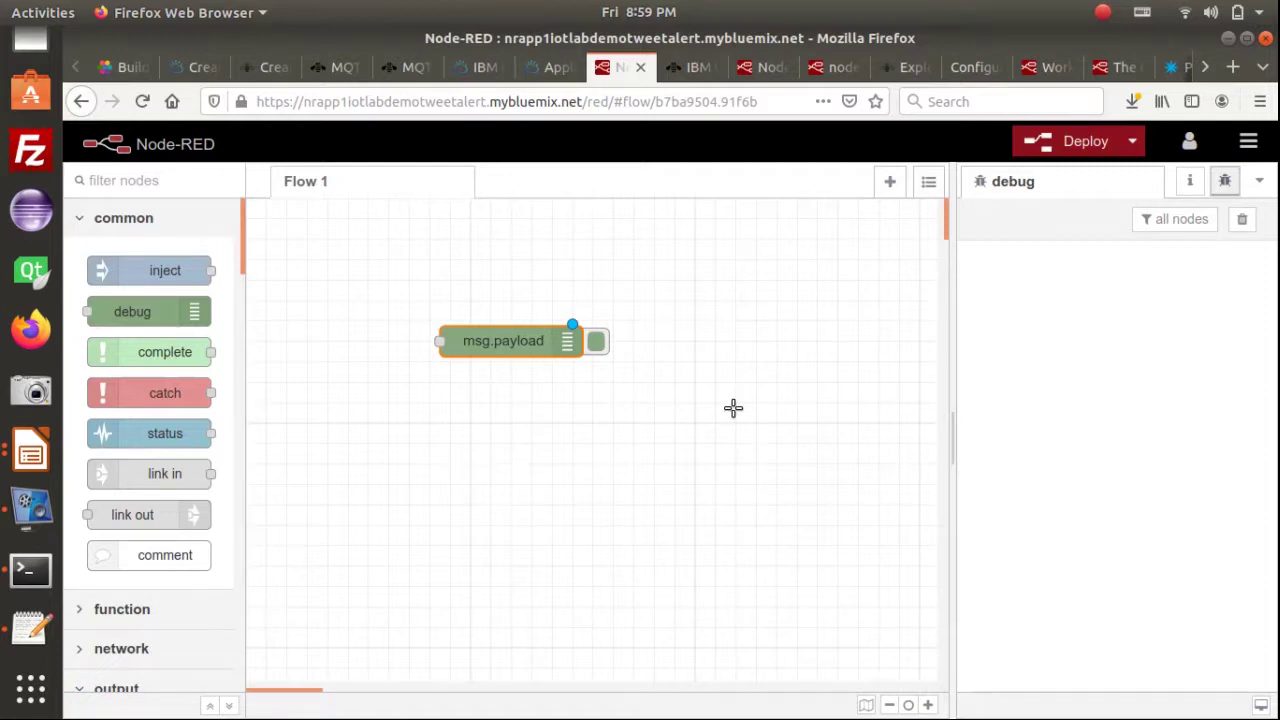
{"action": "key", "text": "alt+Tab"}
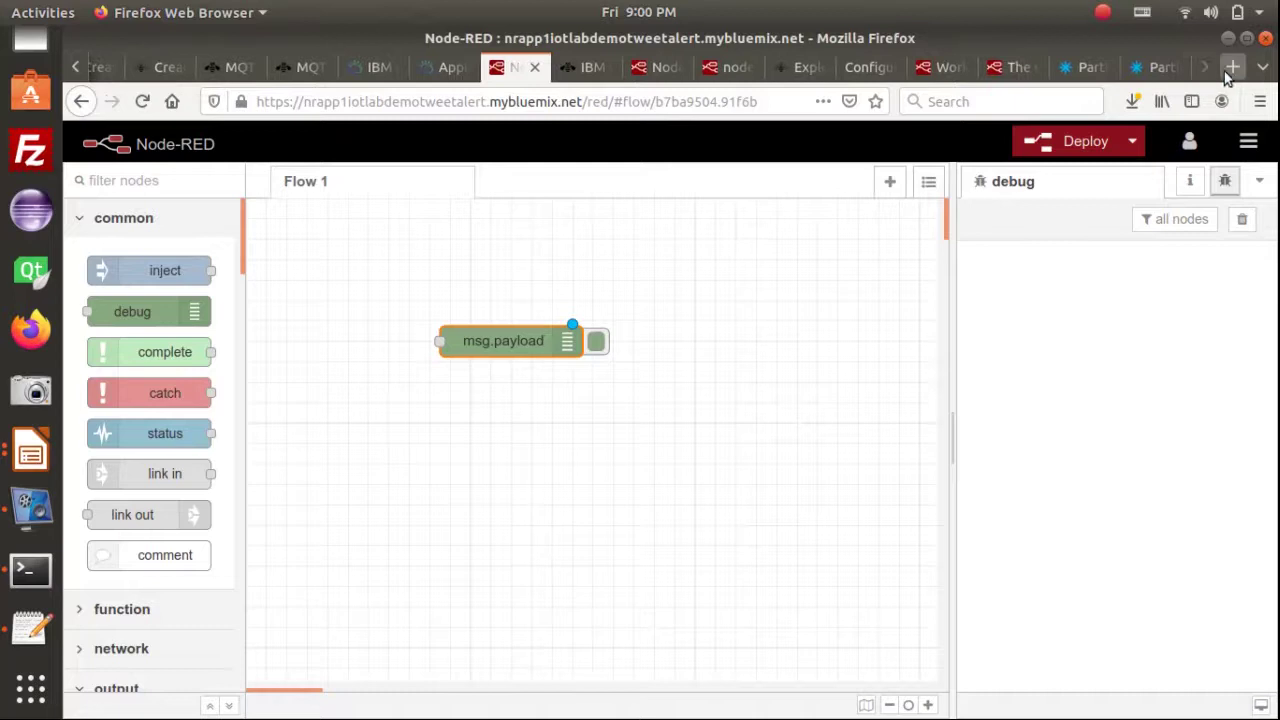
{"action": "left_click", "coordinate": [1227, 70]}
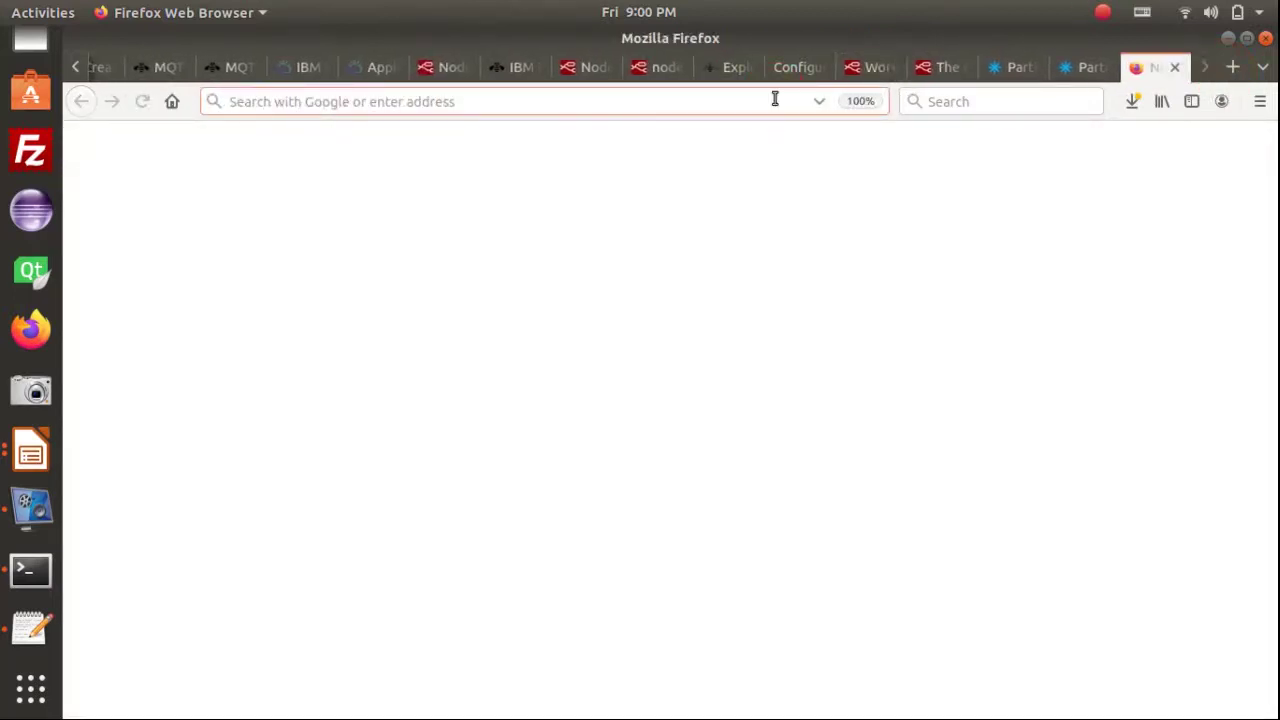
Load citytechrobotics.org, scroll to the week 9 lab at 133% zoom, and open the example flow handout
{"action": "type", "text": "citytechrobotics.org"}
{"action": "key", "text": "Return"}
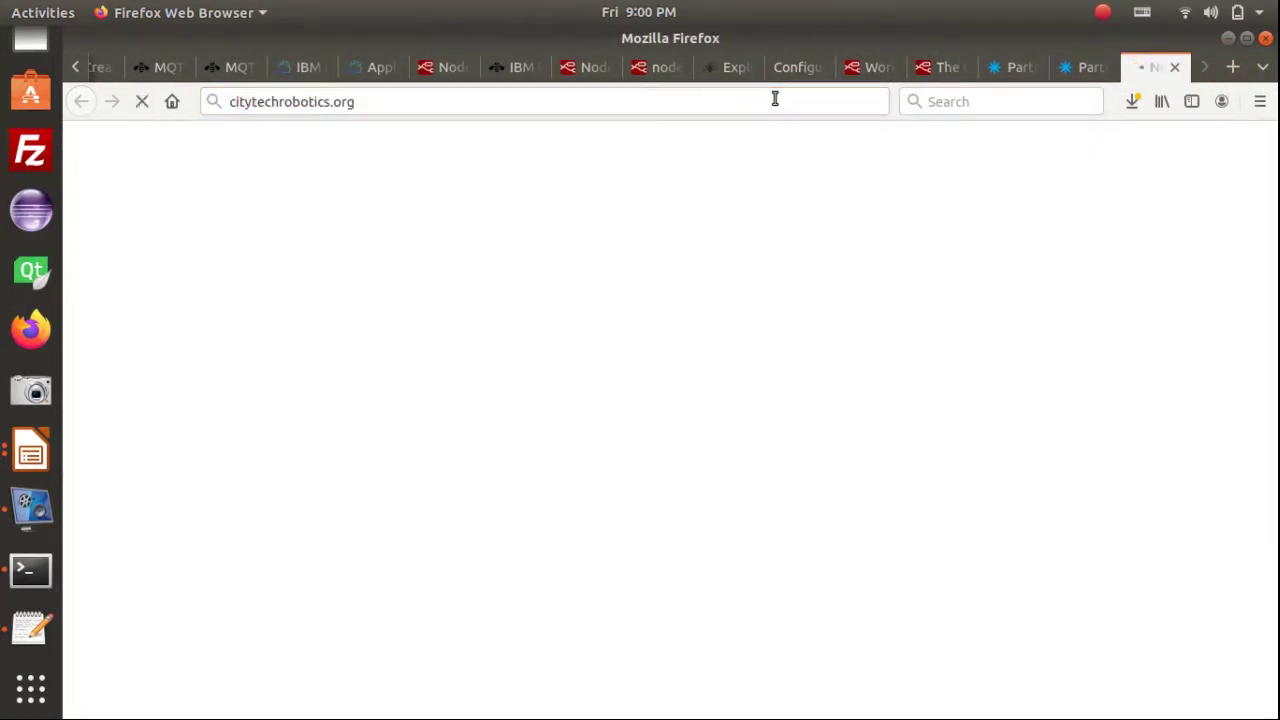
{"action": "scroll", "coordinate": [710, 450], "scroll_direction": "down", "scroll_amount": 10}
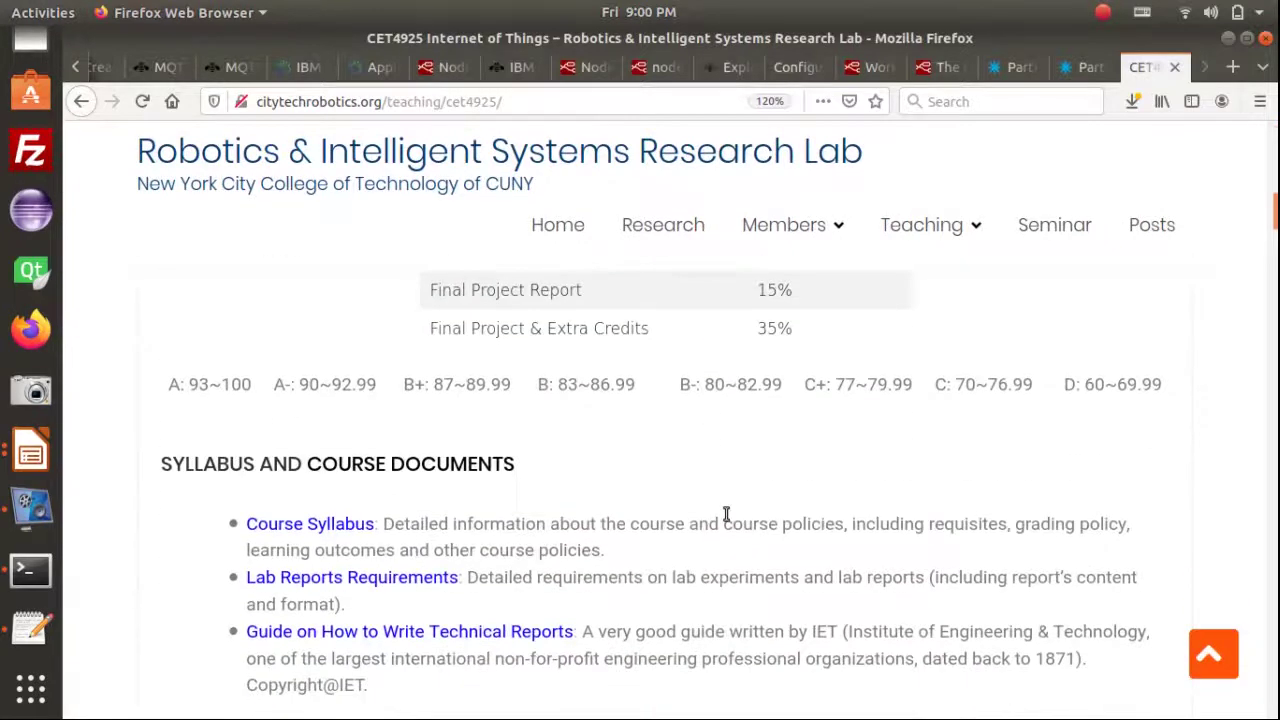
{"action": "scroll", "coordinate": [728, 490], "scroll_direction": "down", "scroll_amount": 5}
{"action": "scroll", "coordinate": [590, 472], "scroll_direction": "down", "scroll_amount": 3}
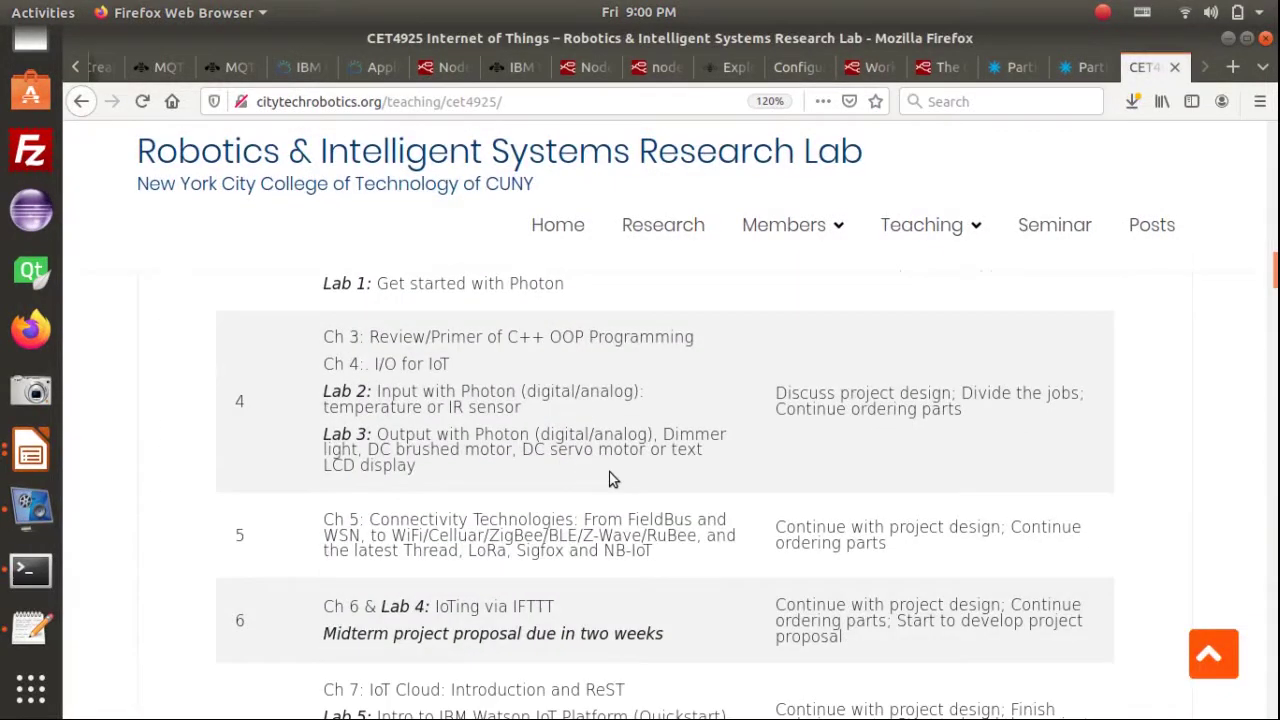
{"action": "scroll", "coordinate": [613, 479], "scroll_direction": "down", "scroll_amount": 5}
{"action": "key", "text": "ctrl+plus"}
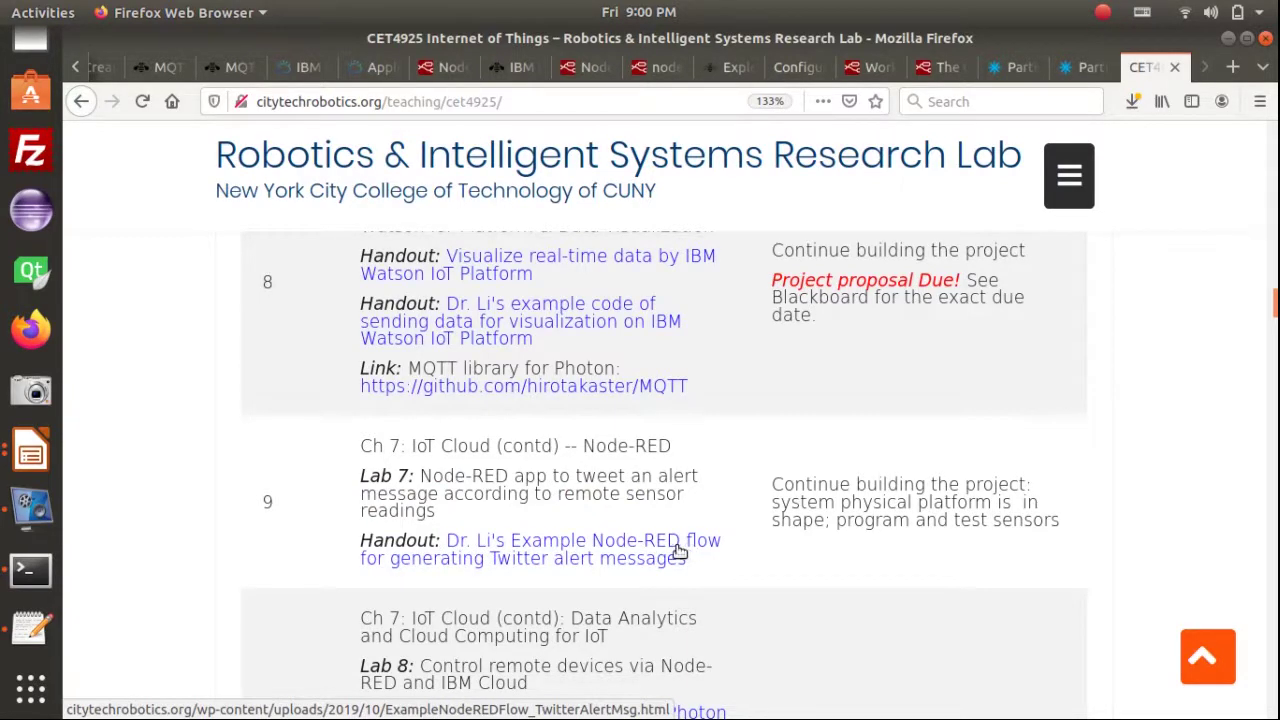
{"action": "left_click", "coordinate": [678, 551]}
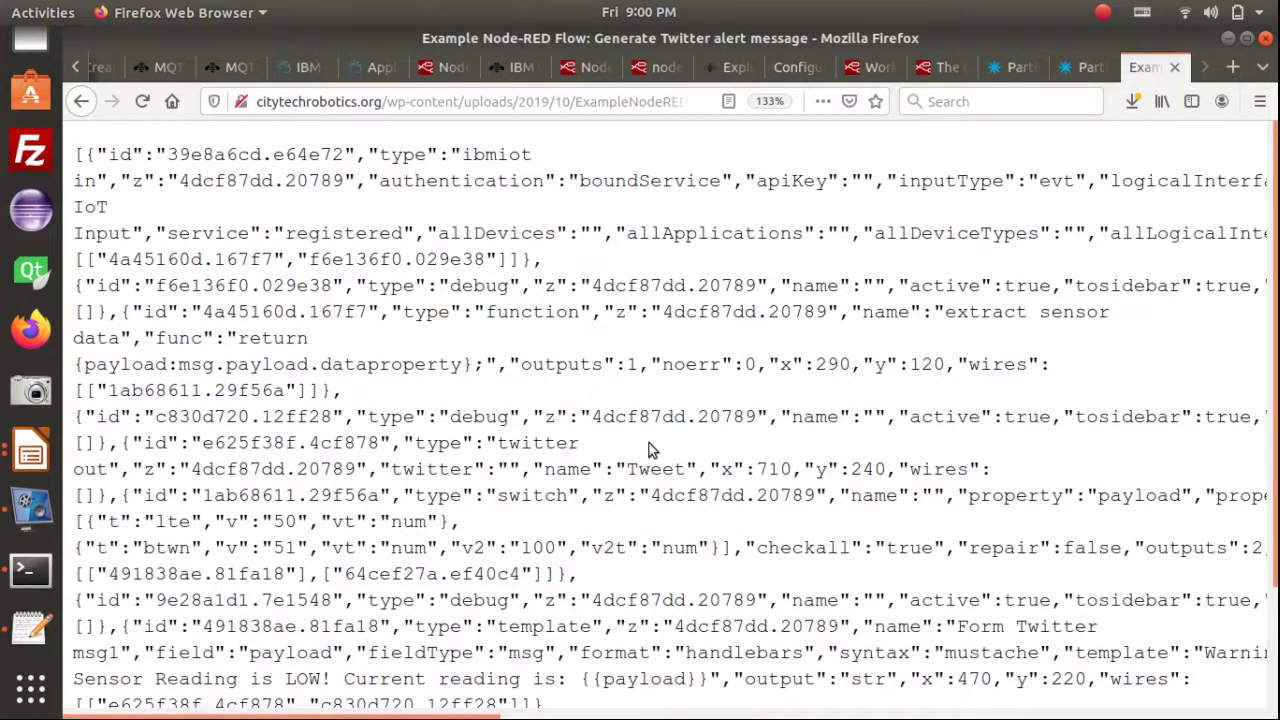
Copy all of the example flow's JSON text and return to the Node-RED editor
{"action": "key", "text": "ctrl+a"}
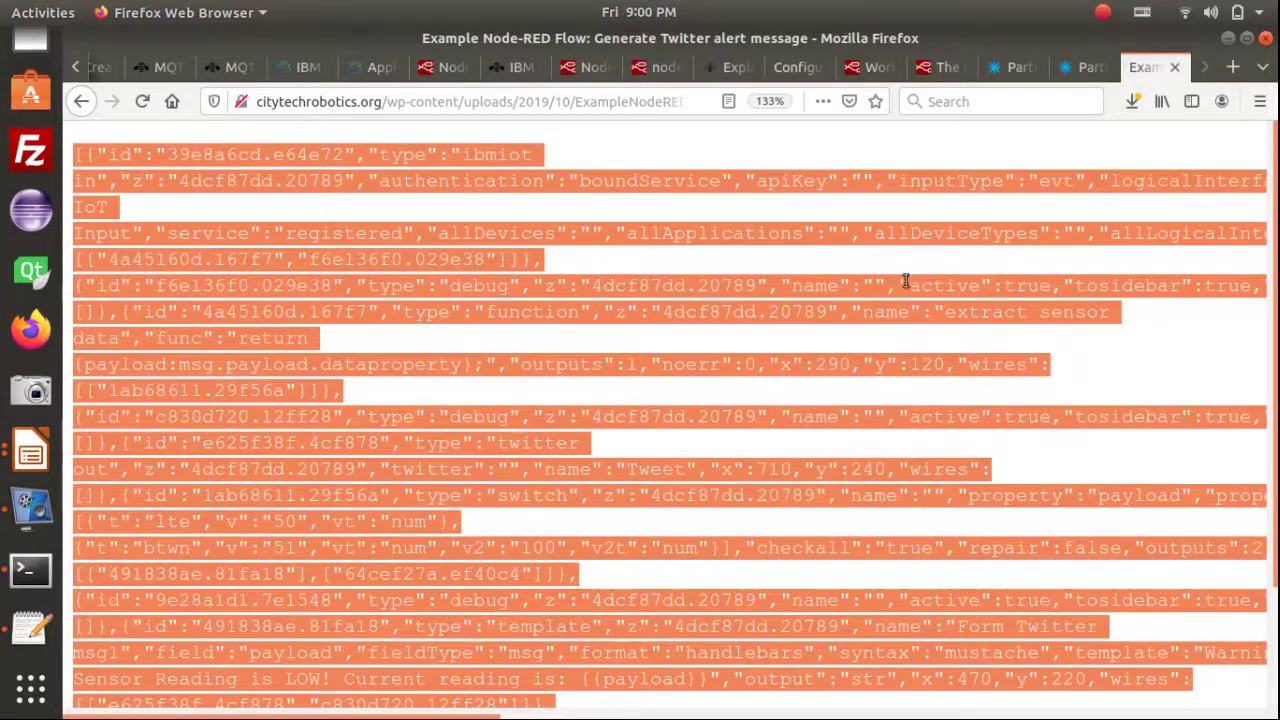
{"action": "key", "text": "ctrl+minus"}
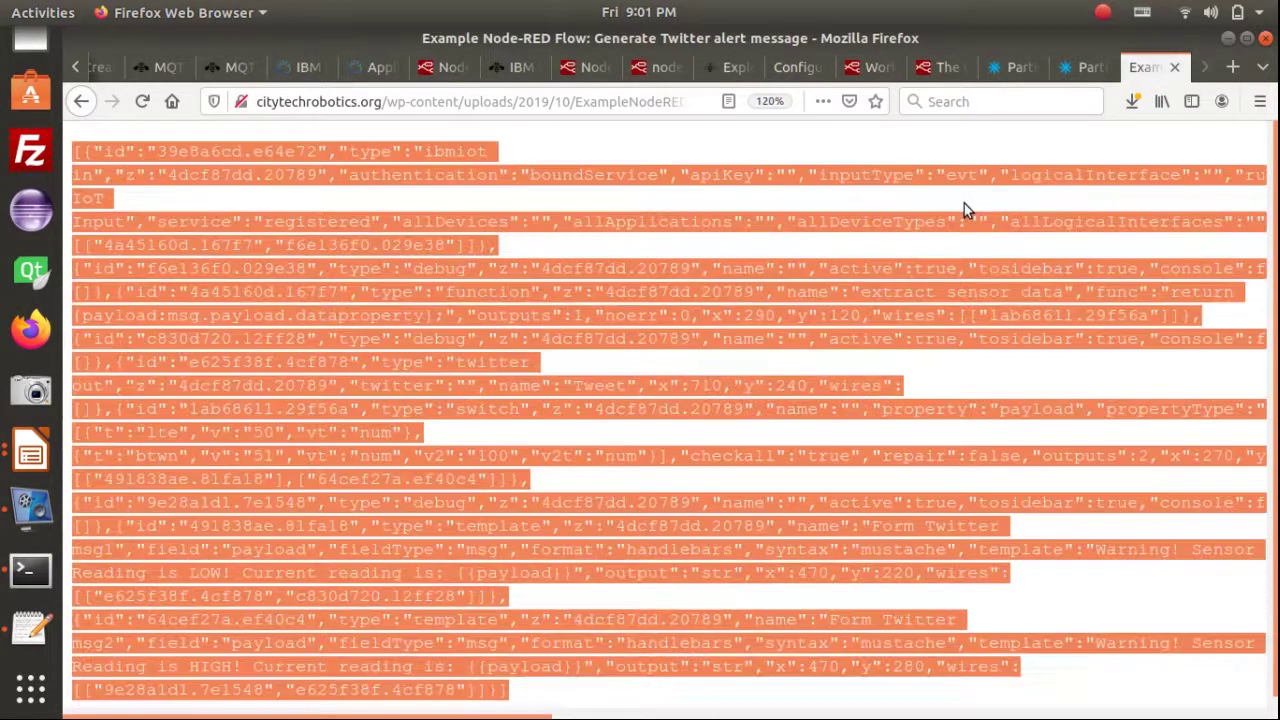
{"action": "left_click", "coordinate": [963, 198]}
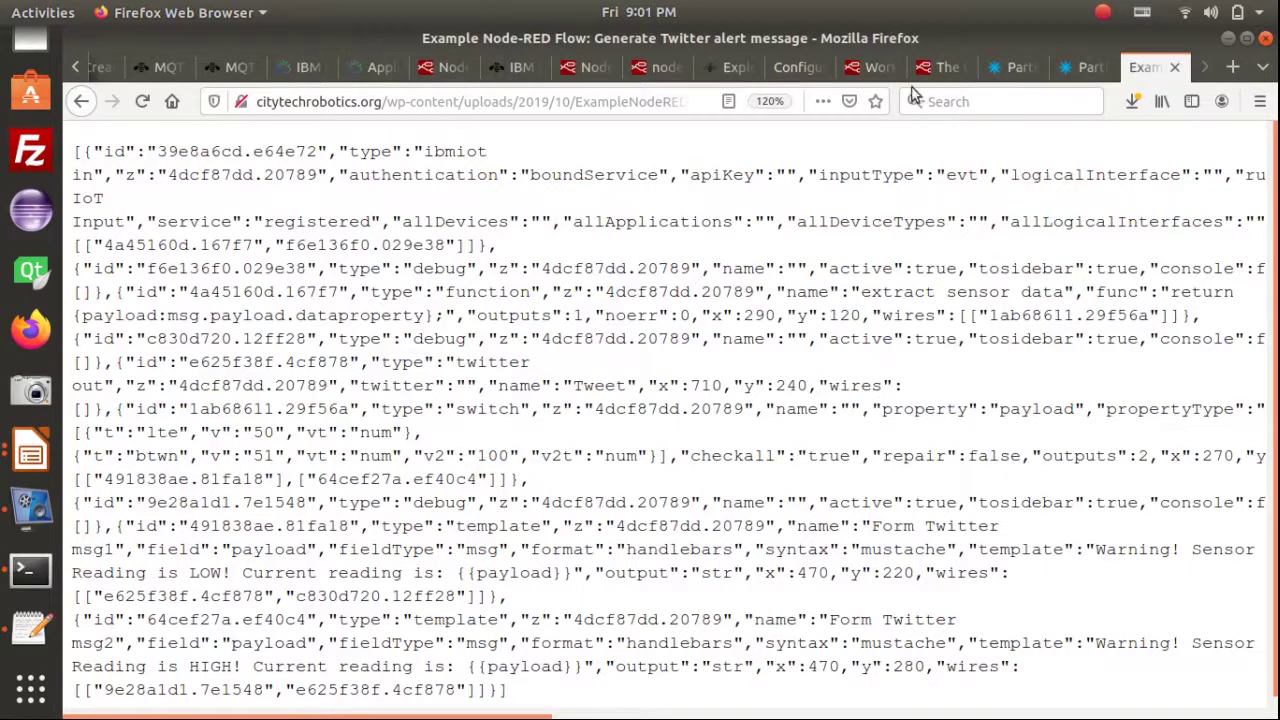
{"action": "left_click", "coordinate": [431, 67]}
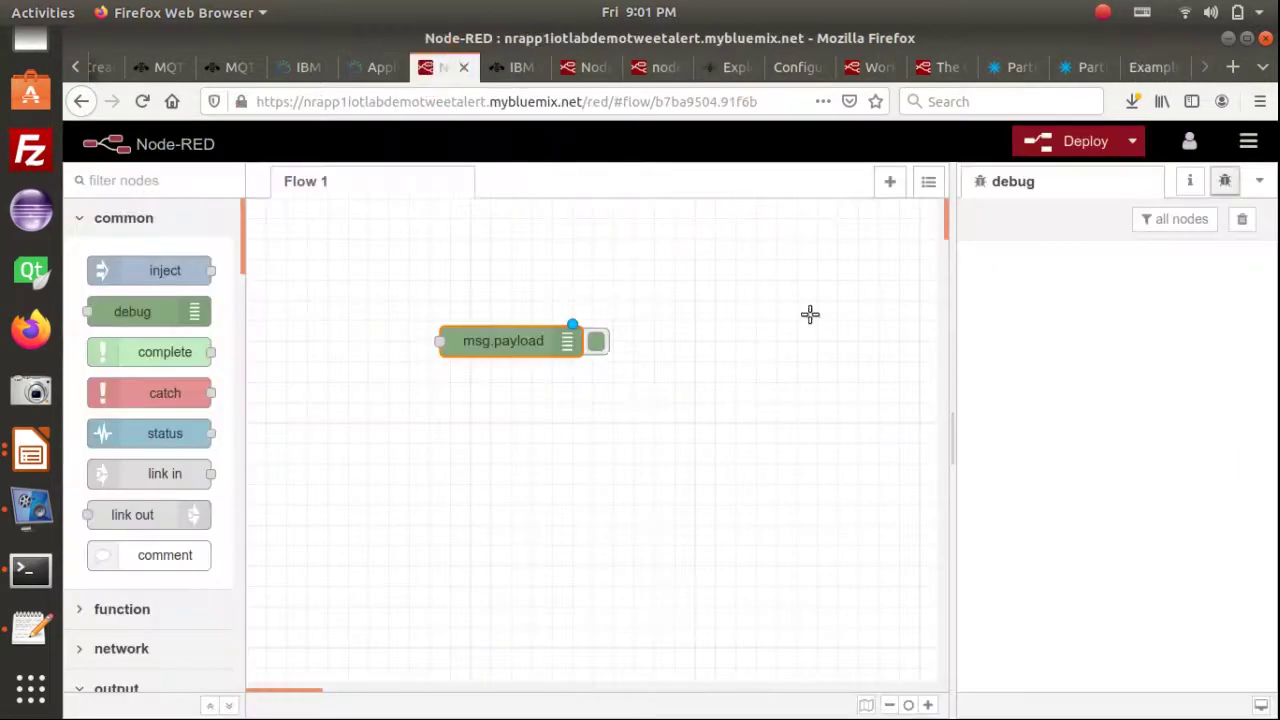
Delete the msg.payload debug node and import the pasted Twitter-alert flow JSON into Flow 1
{"action": "key", "text": "Delete"}
{"action": "left_click", "coordinate": [1248, 141]}
{"action": "left_click", "coordinate": [1151, 218]}
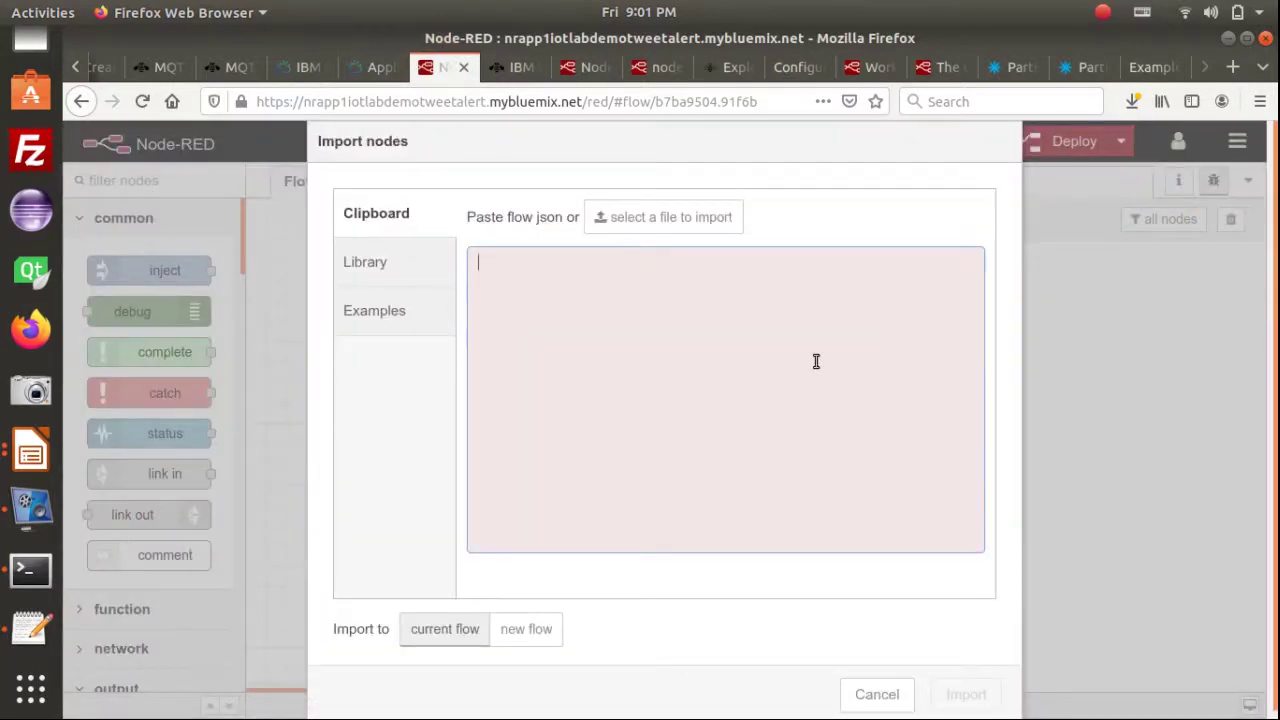
{"action": "key", "text": "ctrl+v"}
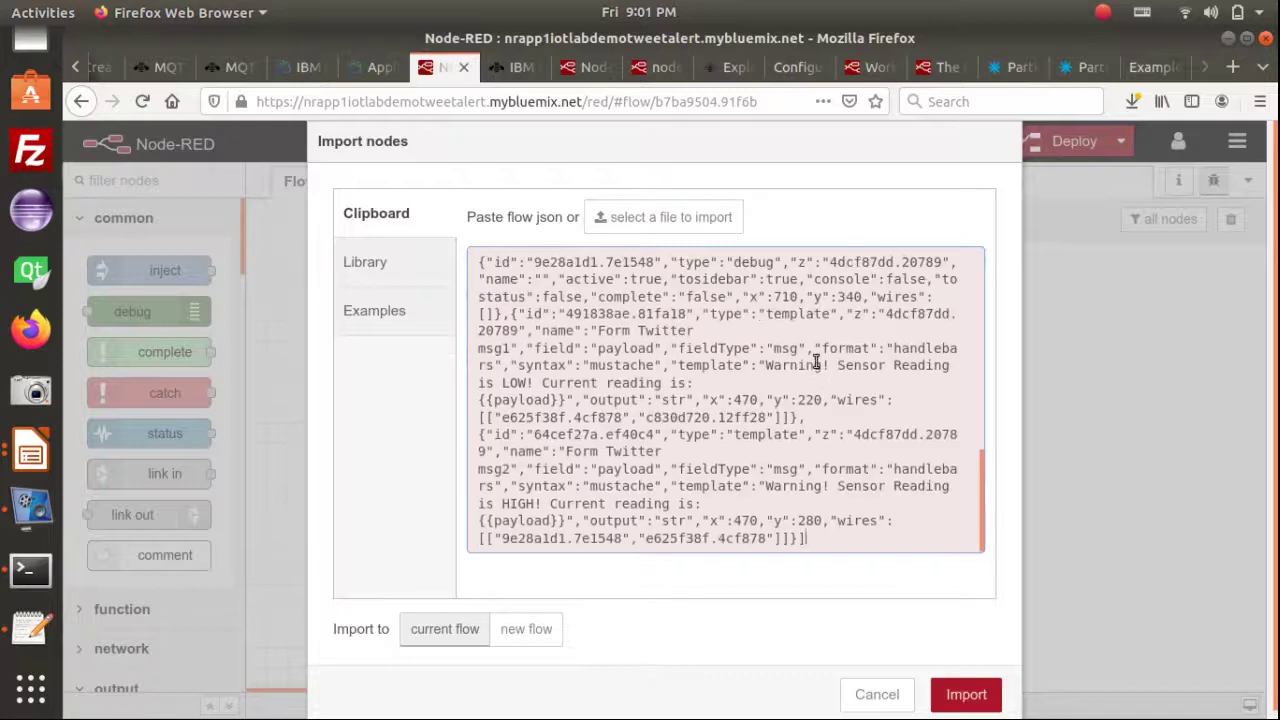
{"action": "left_click", "coordinate": [960, 698]}
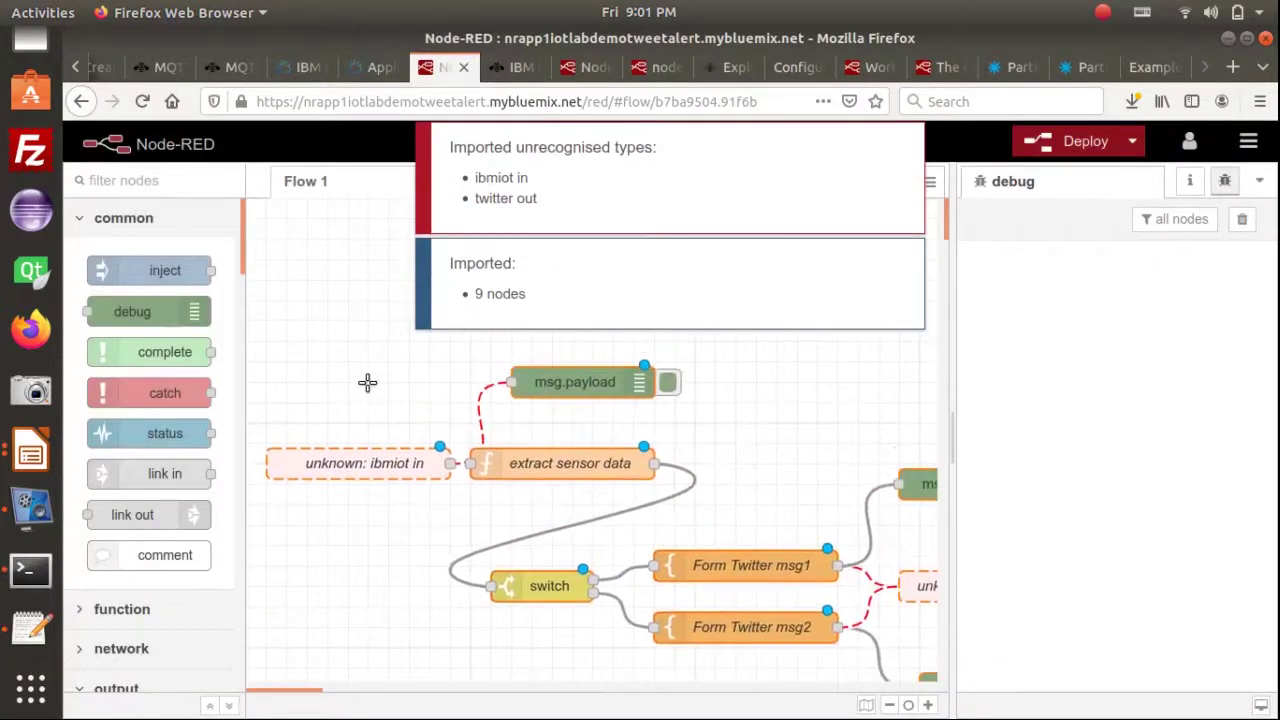
Drop the imported flow onto the Flow 1 canvas, then advance the lab slideshow to the next slide
{"action": "left_click", "coordinate": [389, 347]}
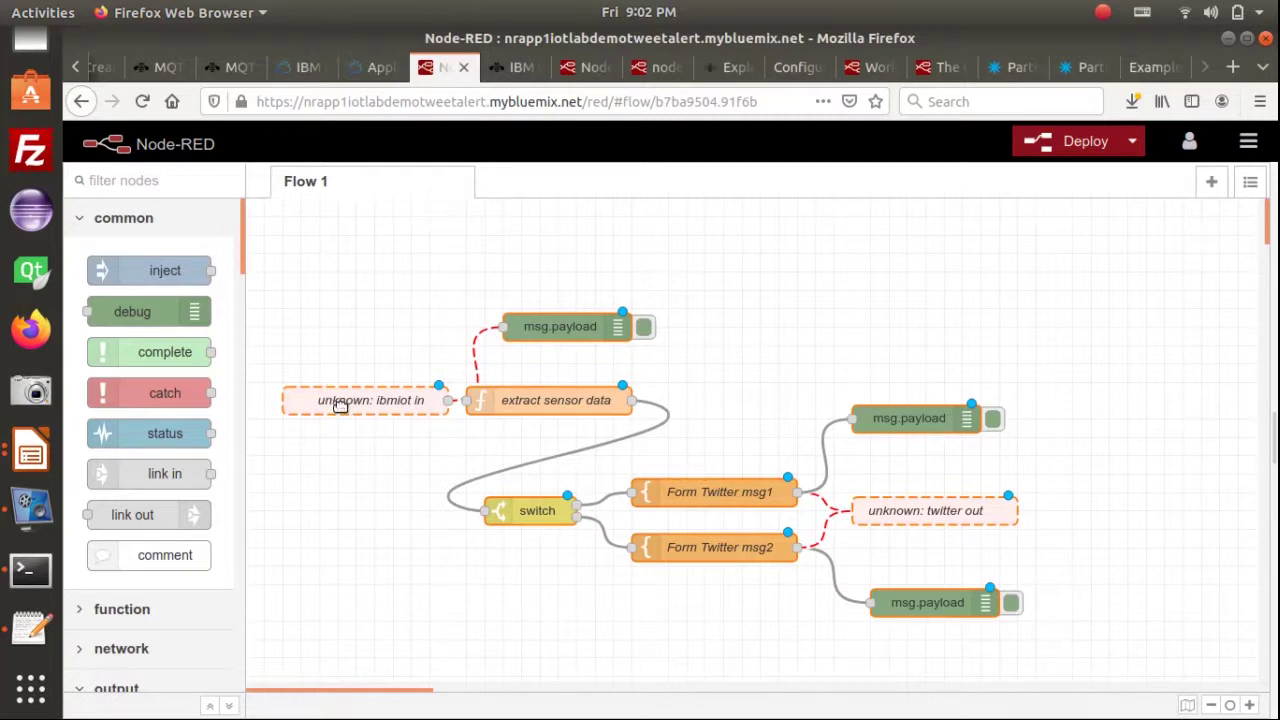
{"action": "left_click", "coordinate": [340, 405]}
{"action": "key", "text": "alt+Tab"}
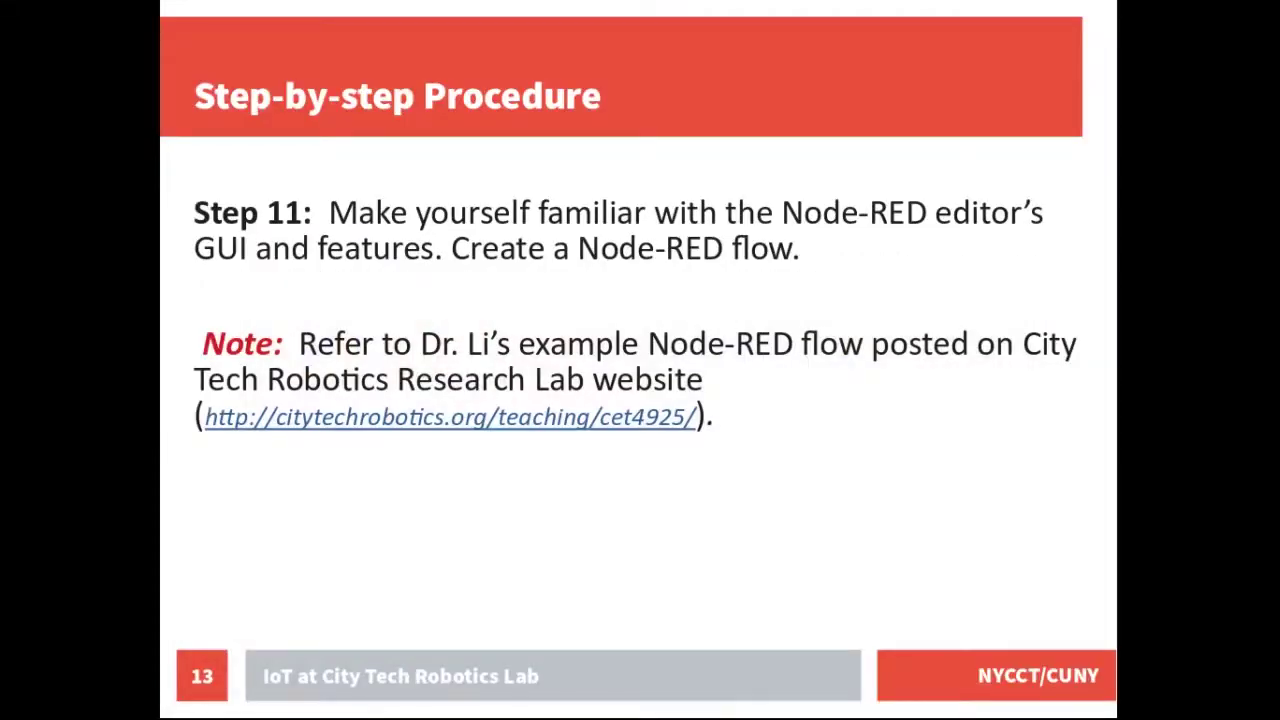
{"action": "key", "text": "Right"}
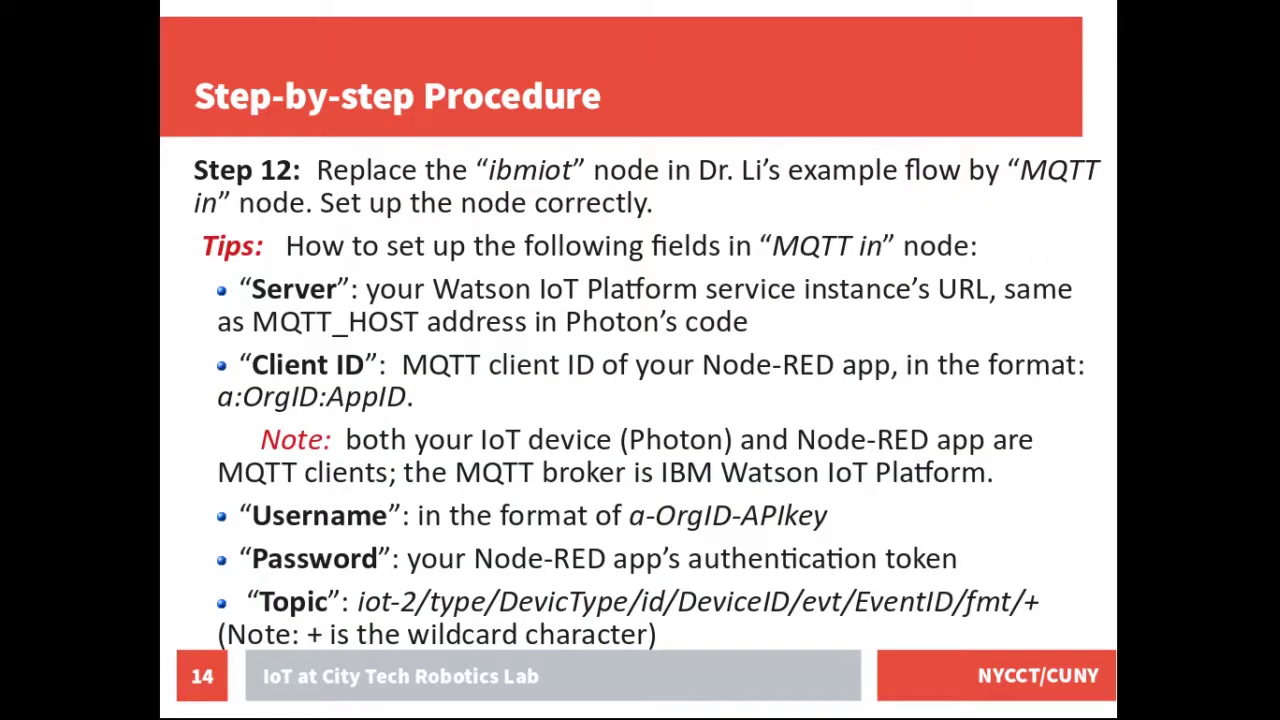
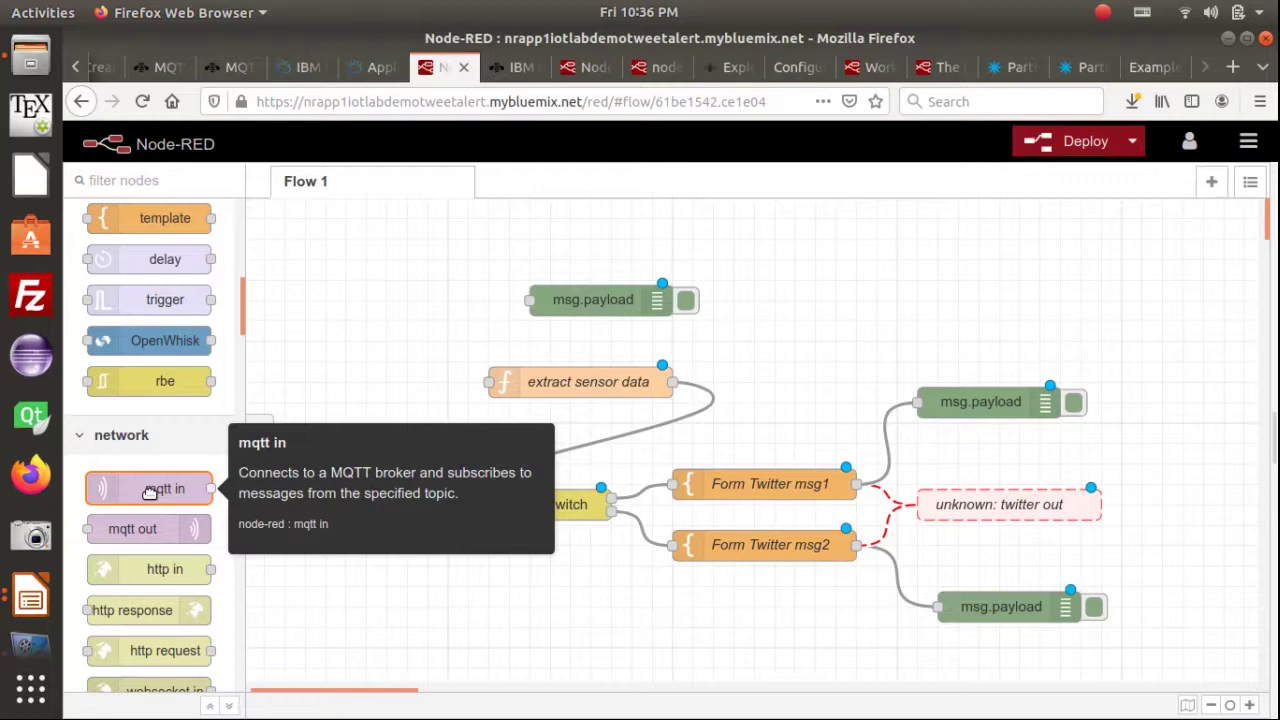
Place an mqtt in node on Flow 1, left of and wired into extract sensor data
{"action": "left_click_drag", "start_coordinate": [149, 492], "coordinate": [484, 382]}
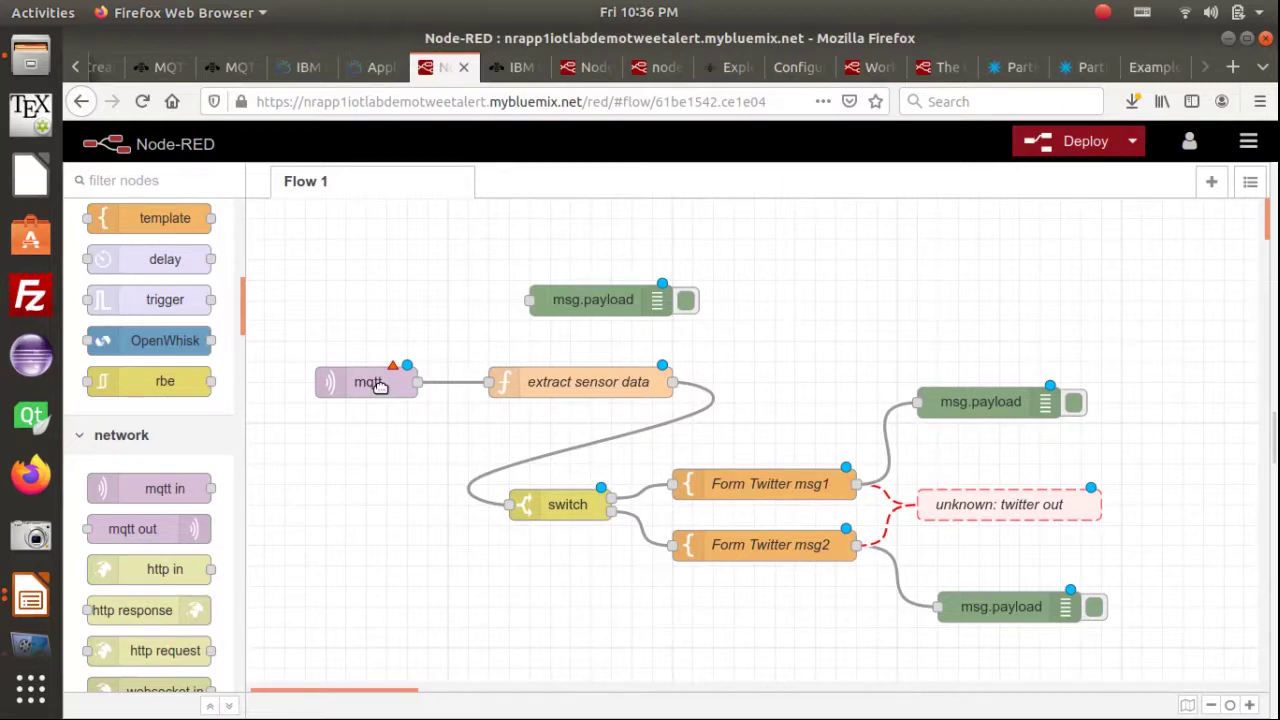
Open the new mqtt node's edit panel, then bring up the Step 12 MQTT in setup slide
{"action": "double_click", "coordinate": [378, 386]}
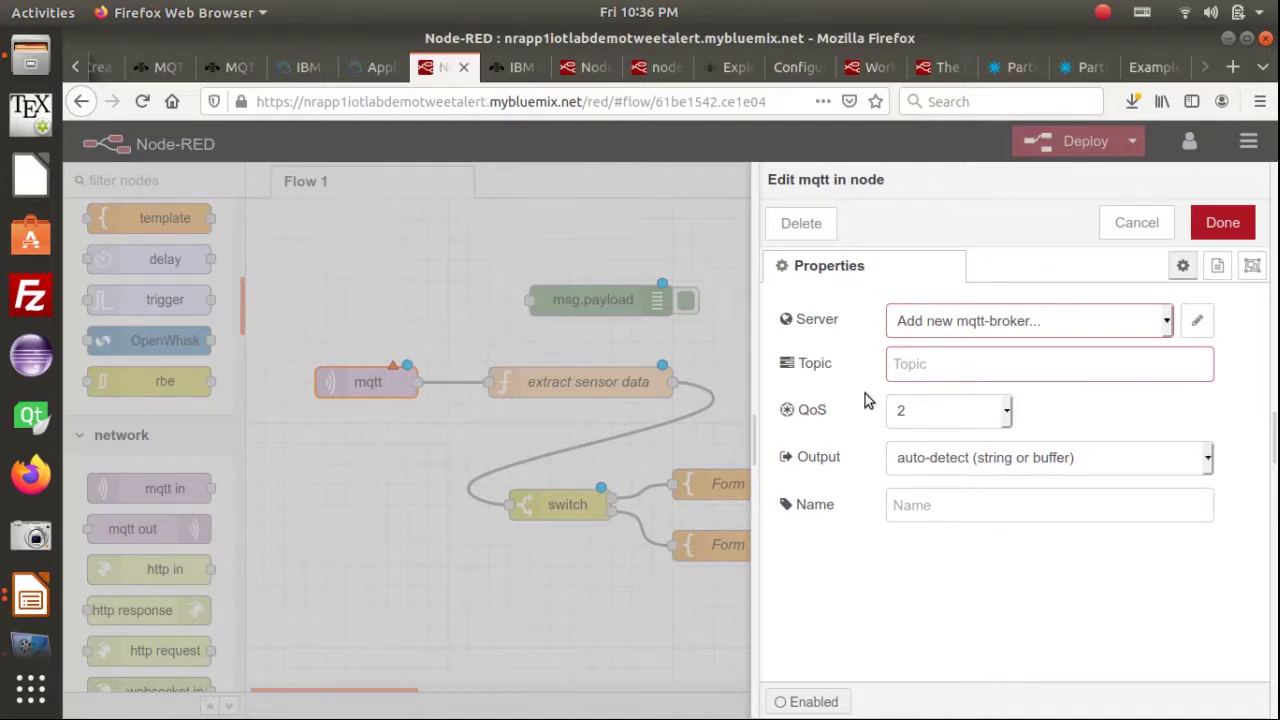
{"action": "key", "text": "alt+Tab"}
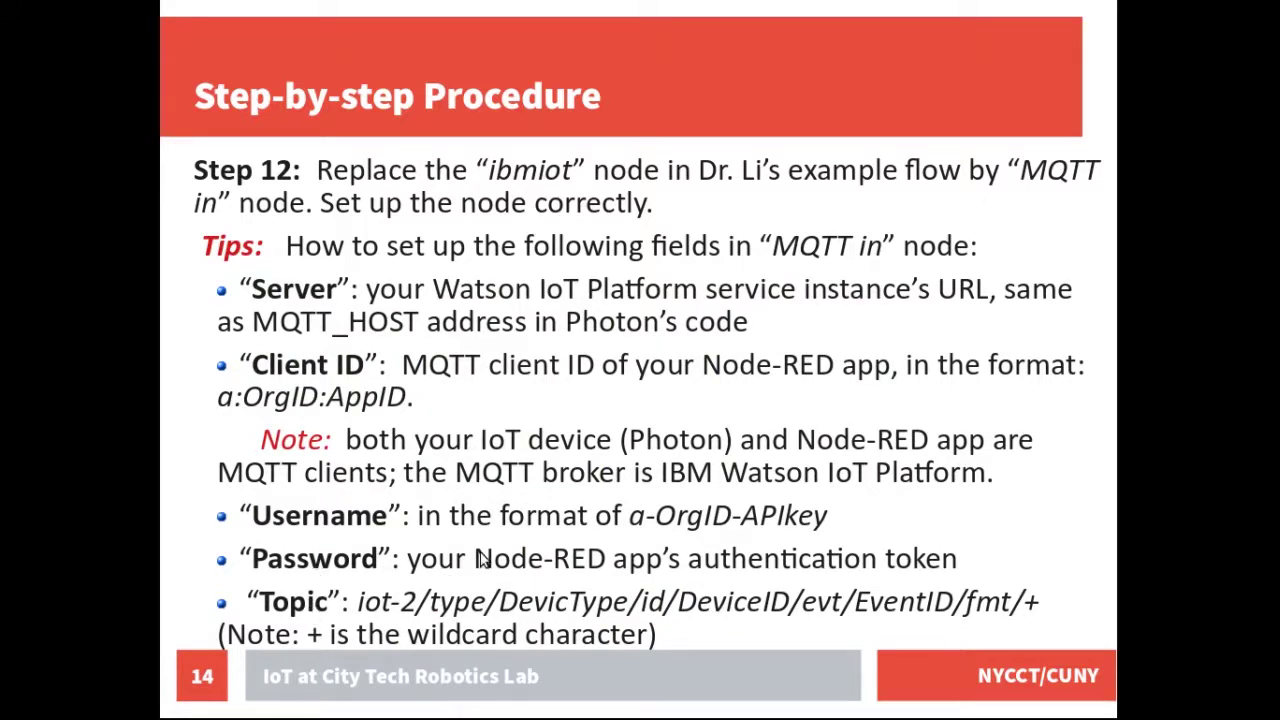
Leave the Step 12 slide and return to the Node-RED editor in Firefox
{"action": "key", "text": "alt+Tab"}
{"action": "key", "text": "alt+Tab"}
{"action": "key", "text": "alt+Tab"}
{"action": "key", "text": "alt+Tab"}
{"action": "key", "text": "alt+Tab"}
{"action": "key", "text": "alt+Tab"}
{"action": "key", "text": "alt+Tab"}
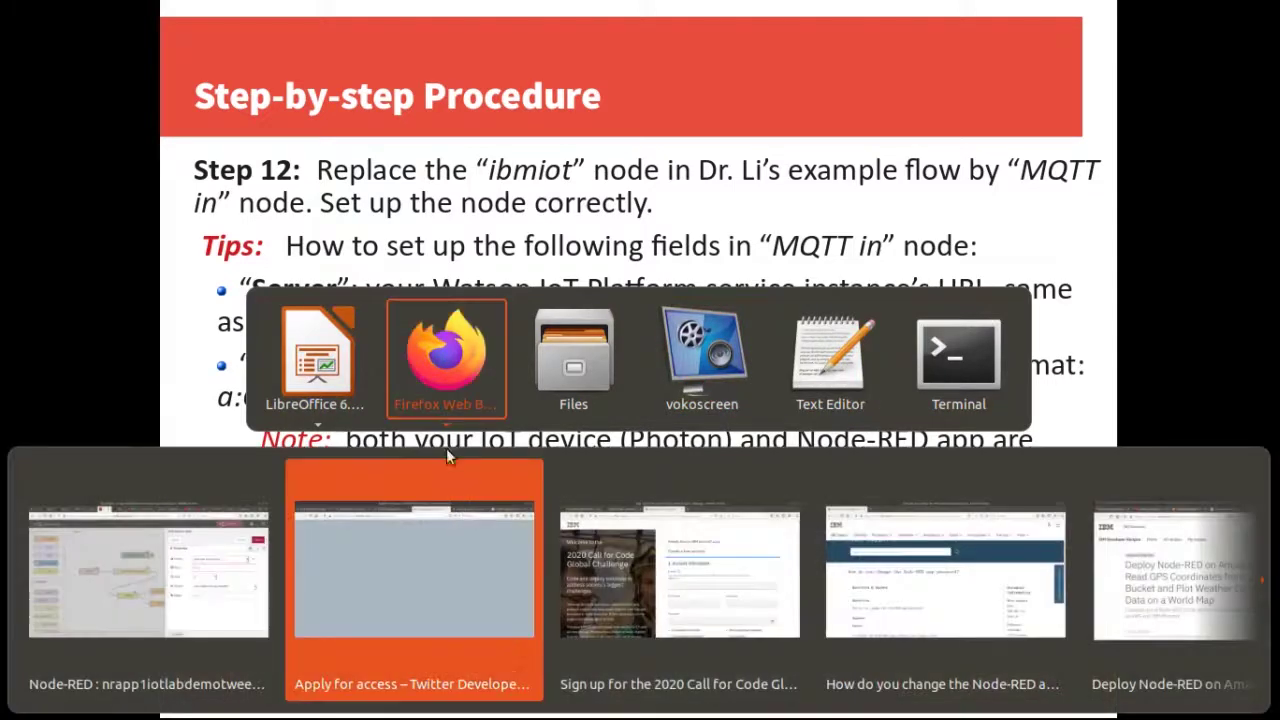
{"action": "key", "text": "alt+Tab"}
{"action": "key", "text": "alt+Tab"}
{"action": "key", "text": "alt+Tab"}
{"action": "key", "text": "alt+Tab"}
{"action": "key", "text": "alt+Tab"}
{"action": "key", "text": "alt+Tab"}
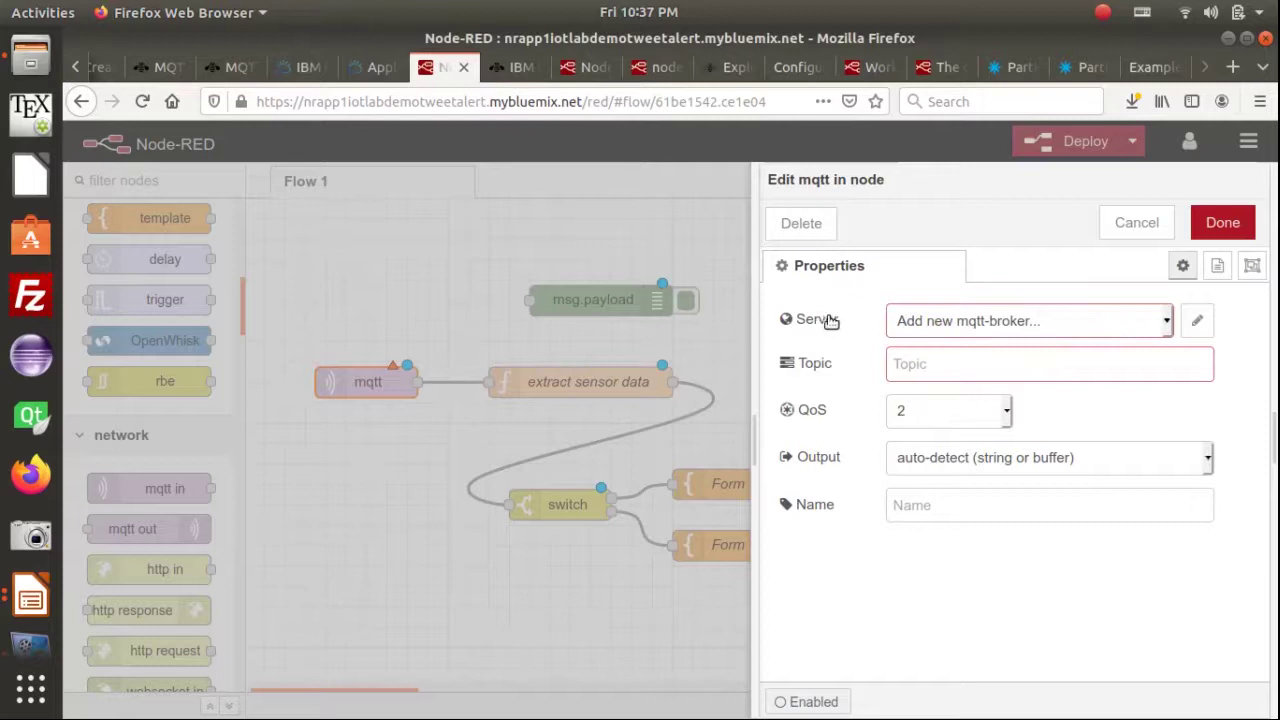
Start a new mqtt-broker configuration, then cancel it and the mqtt node's properties unsaved
{"action": "left_click", "coordinate": [1201, 322]}
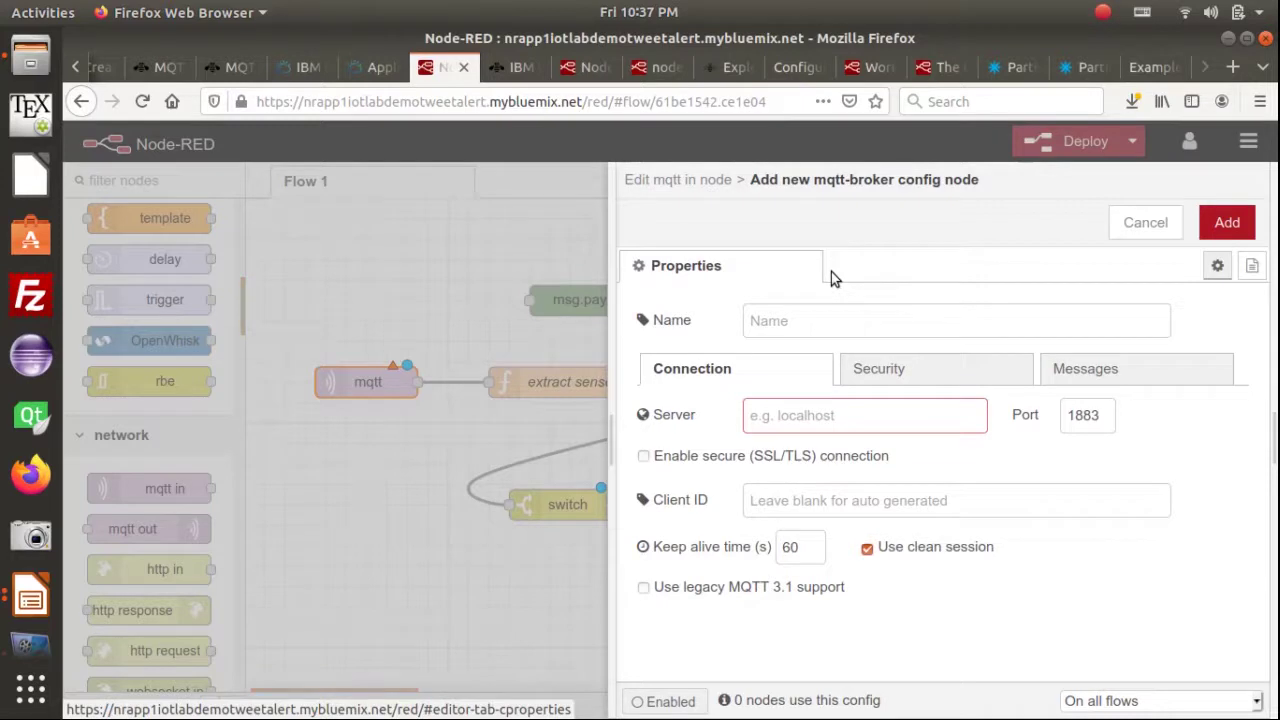
{"action": "key", "text": "alt+Tab"}
{"action": "key", "text": "alt+Tab"}
{"action": "key", "text": "alt+Tab"}
{"action": "key", "text": "alt+Tab"}
{"action": "key", "text": "alt+Tab"}
{"action": "key", "text": "alt+Tab"}
{"action": "key", "text": "alt+Tab"}
{"action": "key", "text": "alt+Tab"}
{"action": "key", "text": "alt+Tab"}
{"action": "key", "text": "alt+Tab"}
{"action": "key", "text": "alt+Tab"}
{"action": "key", "text": "alt+Tab"}
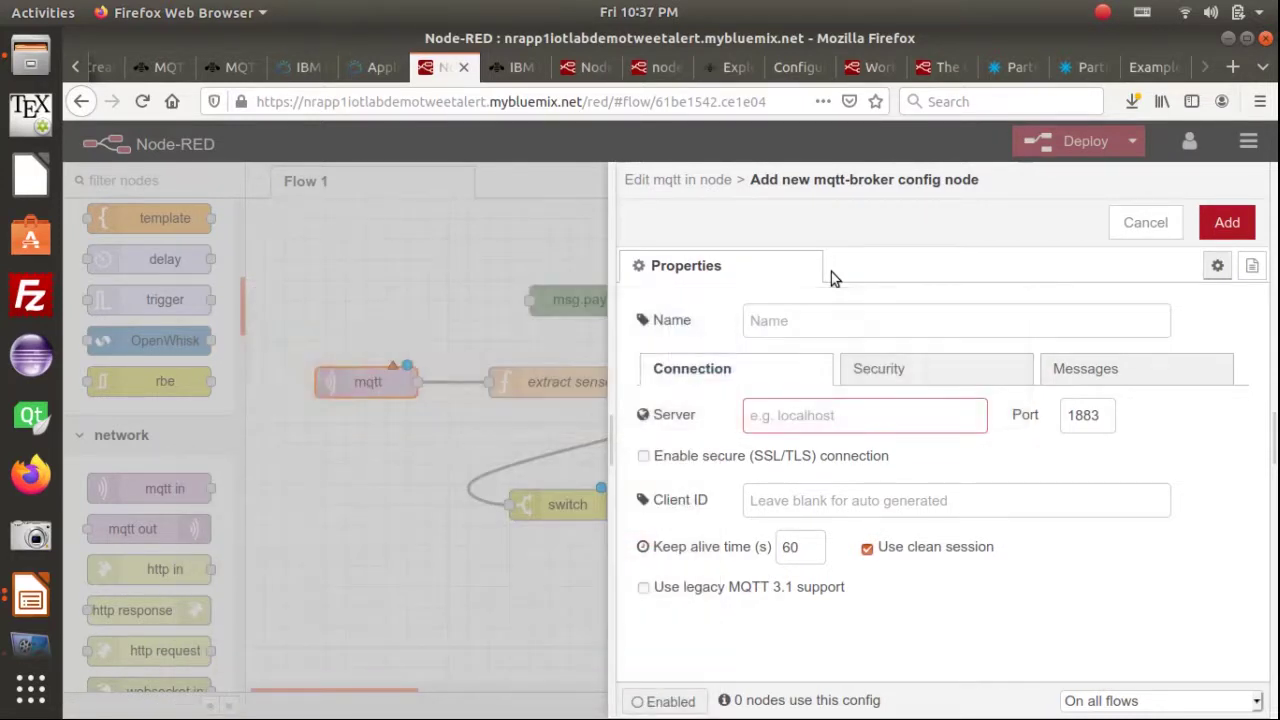
{"action": "left_click", "coordinate": [1136, 221]}
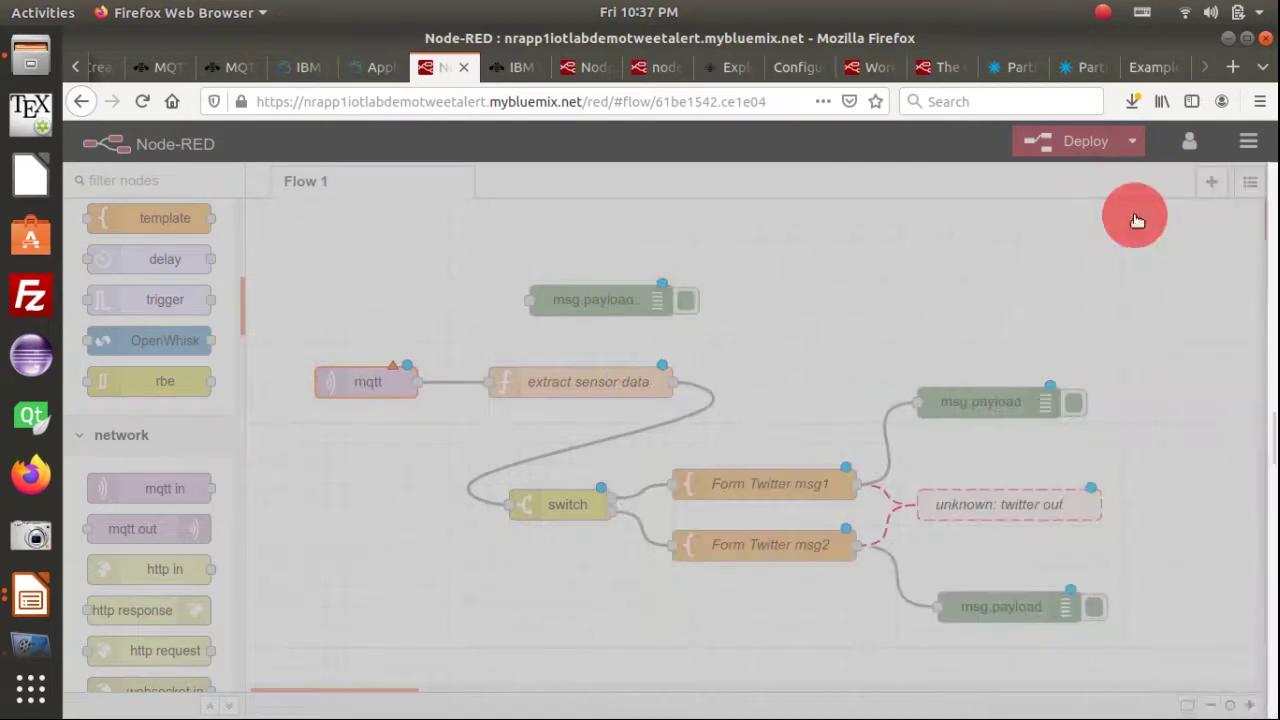
{"action": "left_click", "coordinate": [1143, 223]}
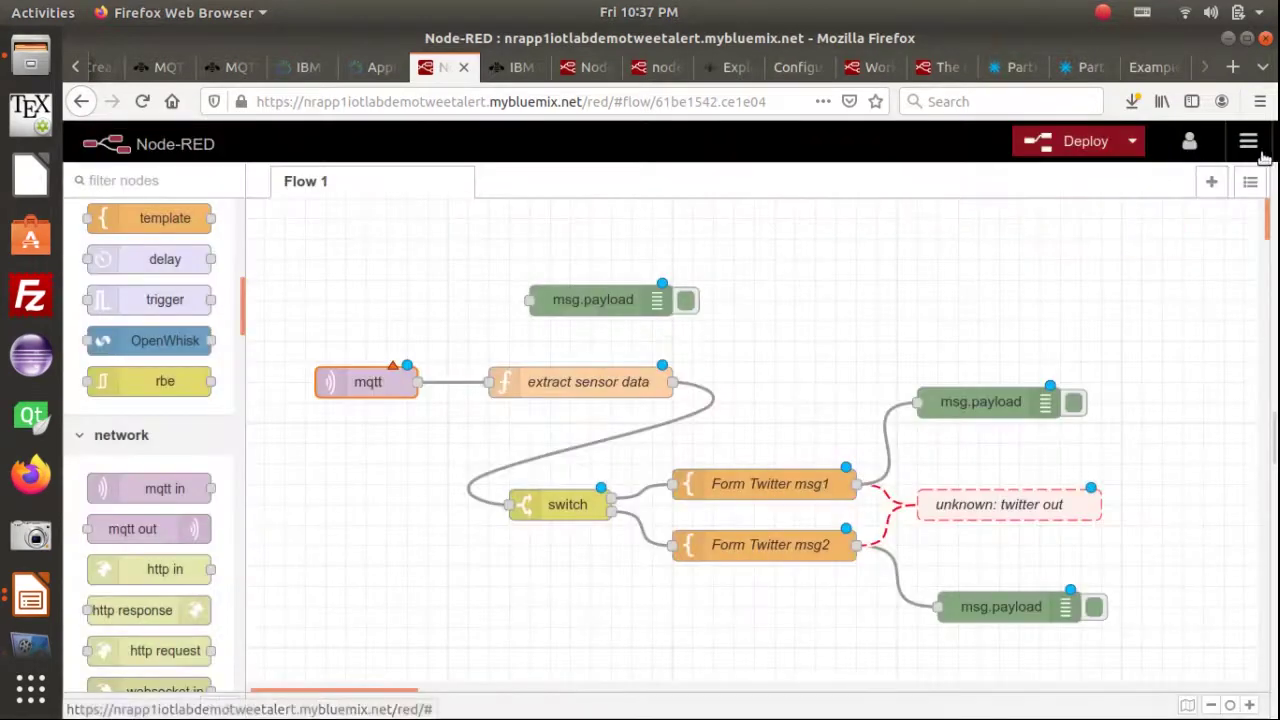
Import the Lab7TweetAlert .json flow file and open its Flow1_CET4925Lab7TwitterA tab
{"action": "left_click", "coordinate": [1248, 141]}
{"action": "left_click", "coordinate": [1185, 222]}
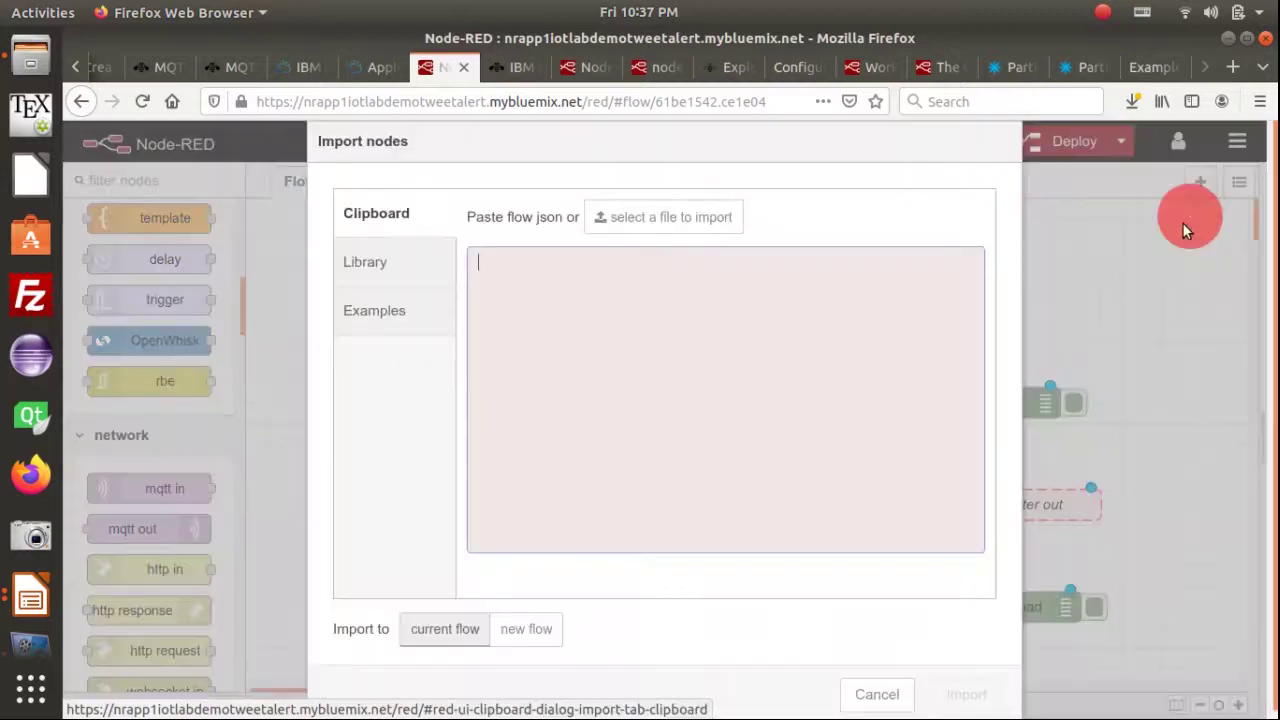
{"action": "left_click", "coordinate": [623, 217]}
{"action": "left_click", "coordinate": [507, 208]}
{"action": "double_click", "coordinate": [507, 208]}
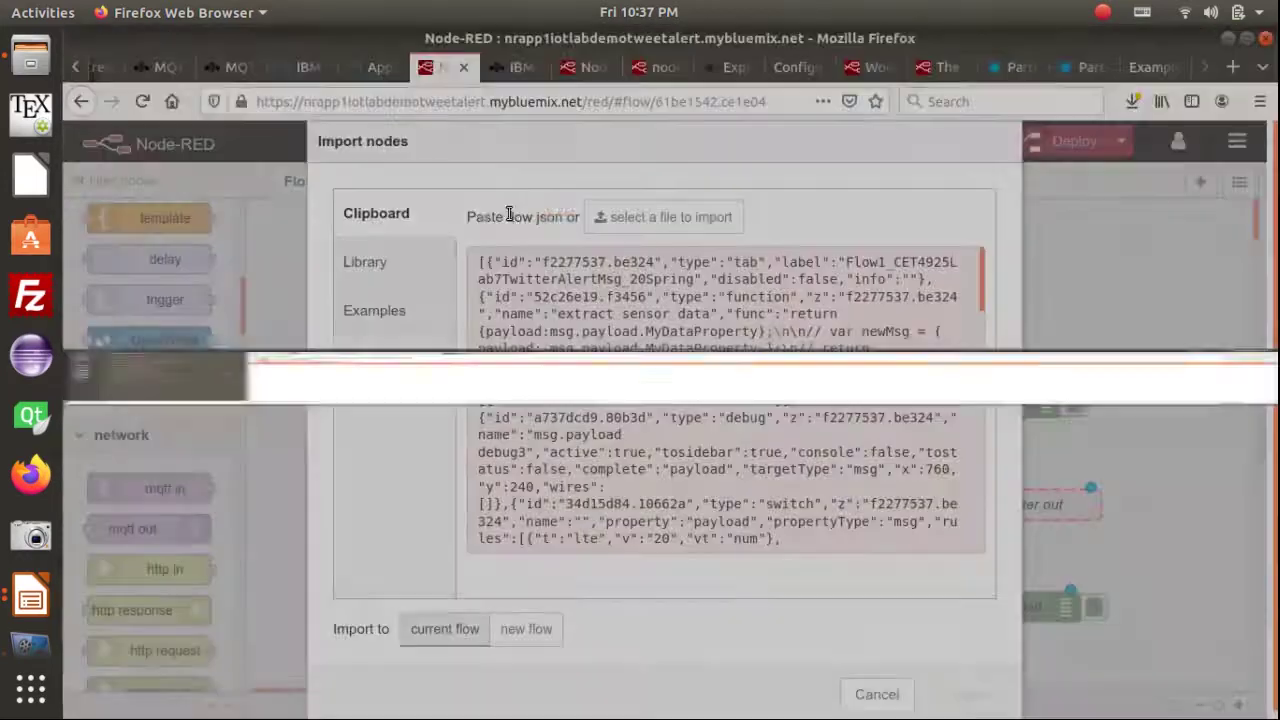
{"action": "left_click", "coordinate": [937, 703]}
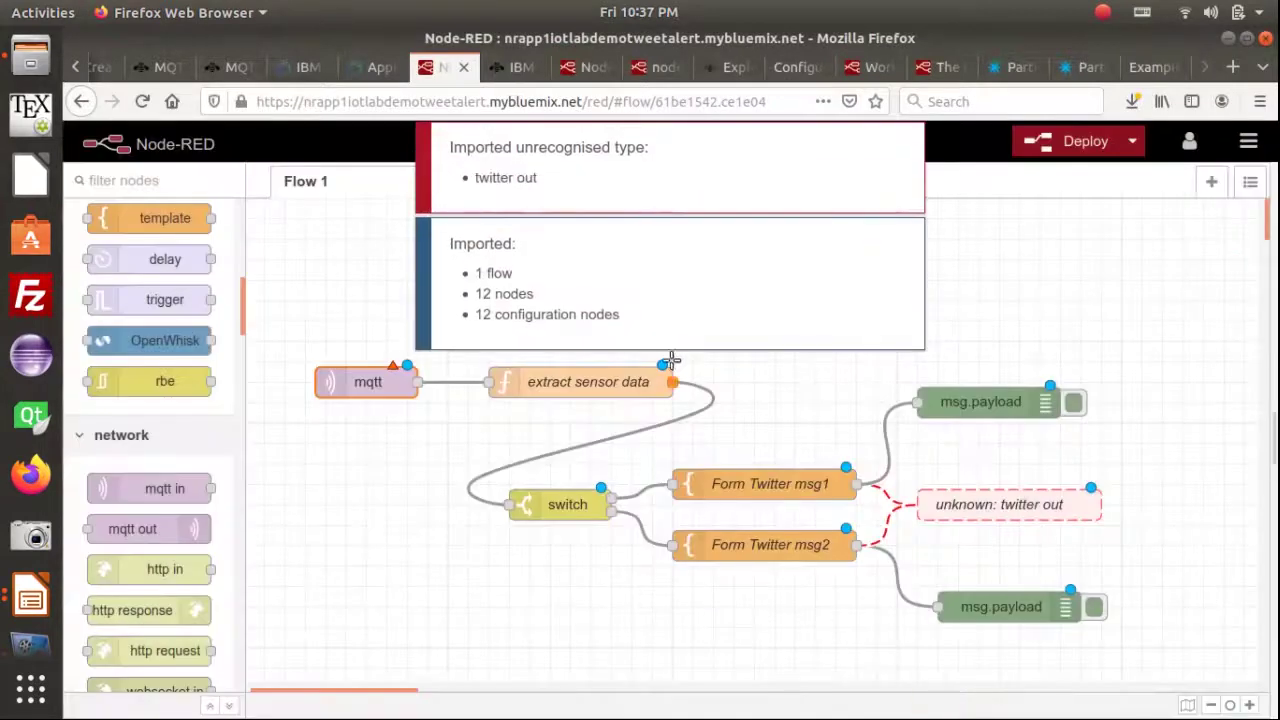
{"action": "left_click", "coordinate": [729, 173]}
{"action": "left_click", "coordinate": [737, 210]}
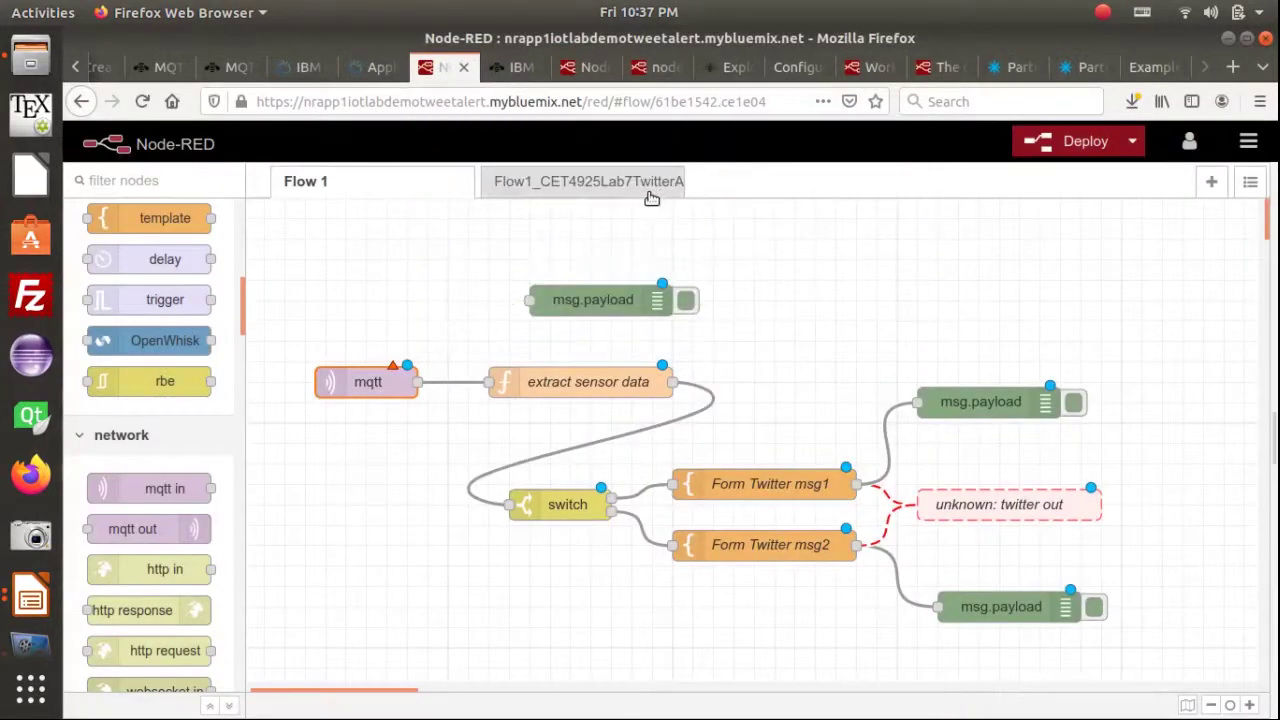
{"action": "left_click", "coordinate": [586, 181]}
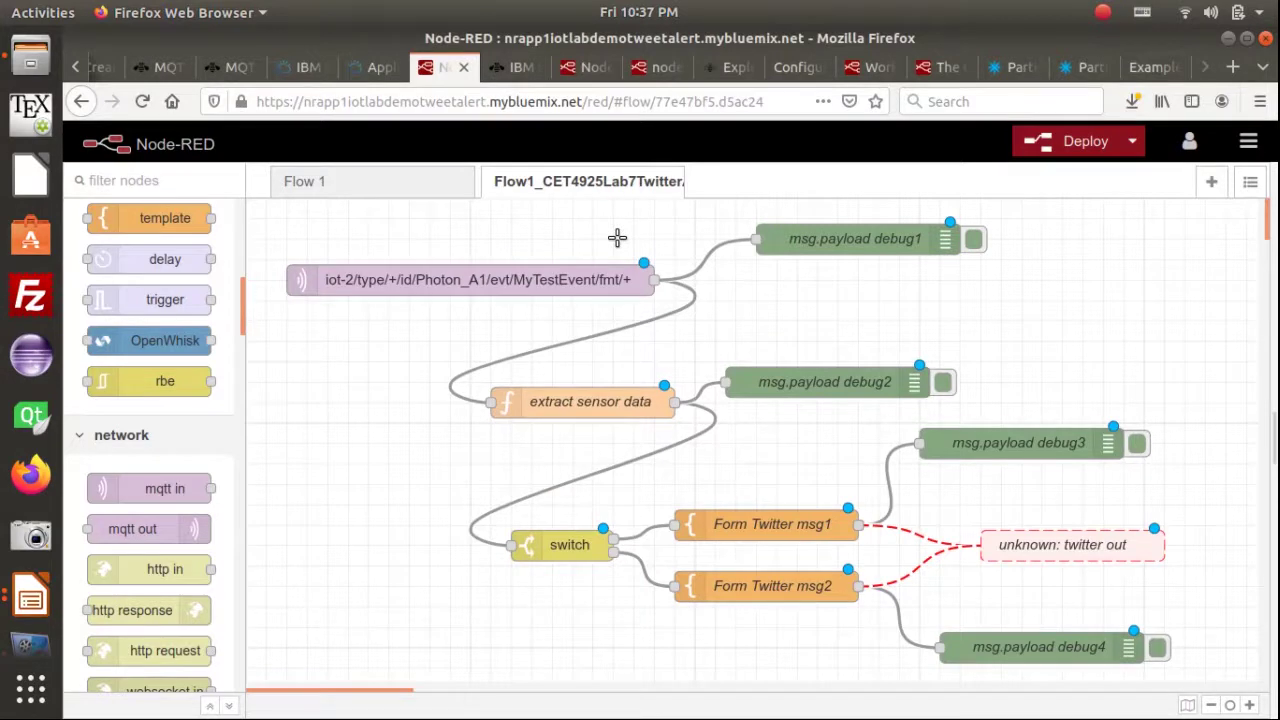
Open the imported mqtt in node's broker settings and select the Server address
{"action": "left_click", "coordinate": [480, 281]}
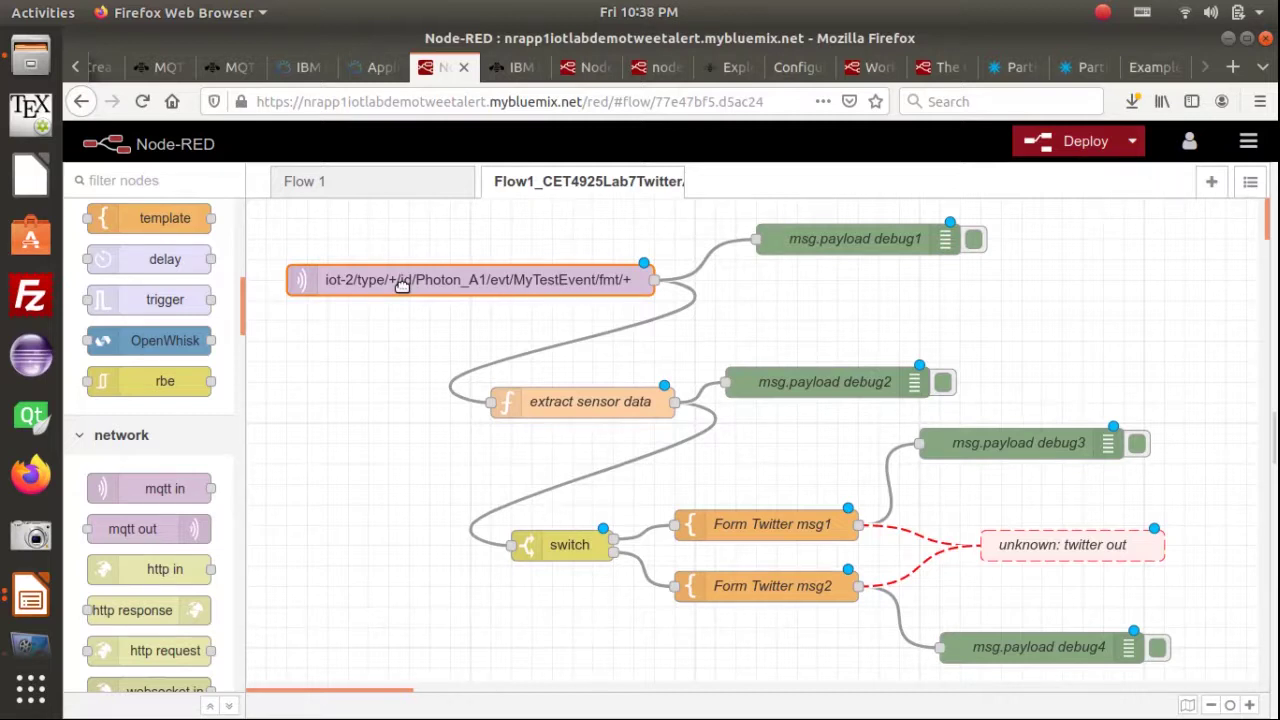
{"action": "double_click", "coordinate": [402, 284]}
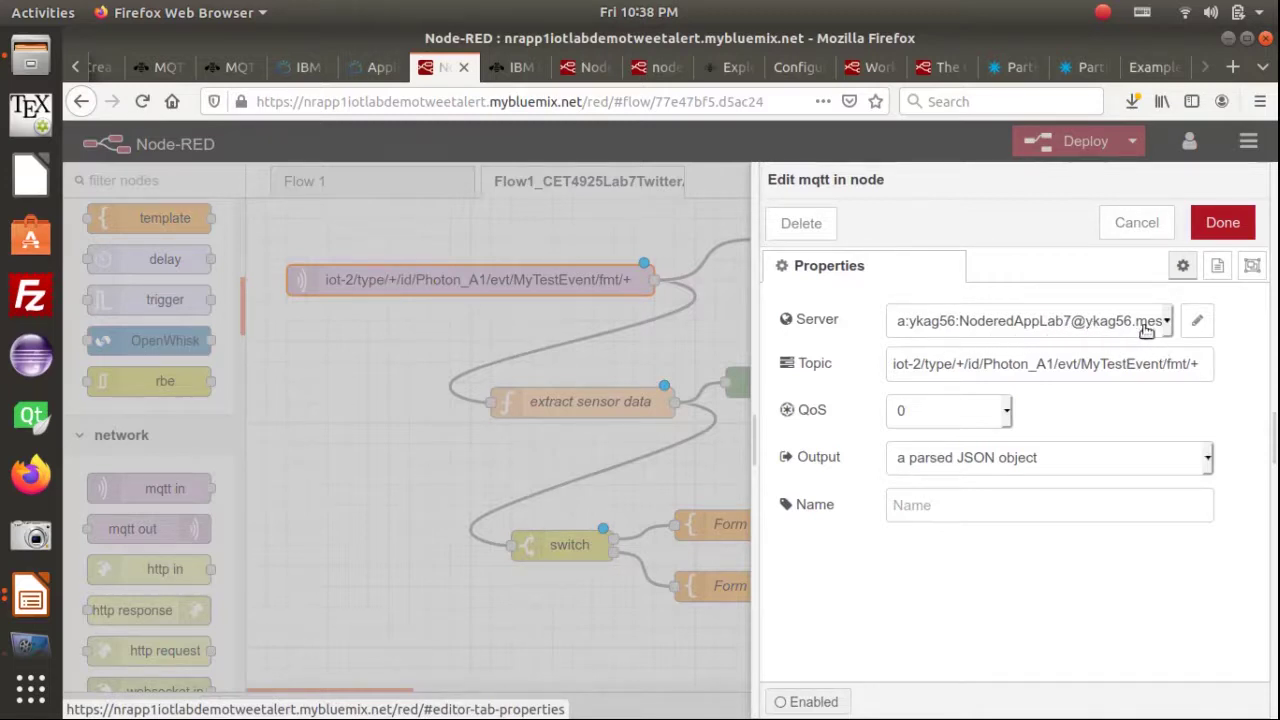
{"action": "left_click", "coordinate": [1200, 324]}
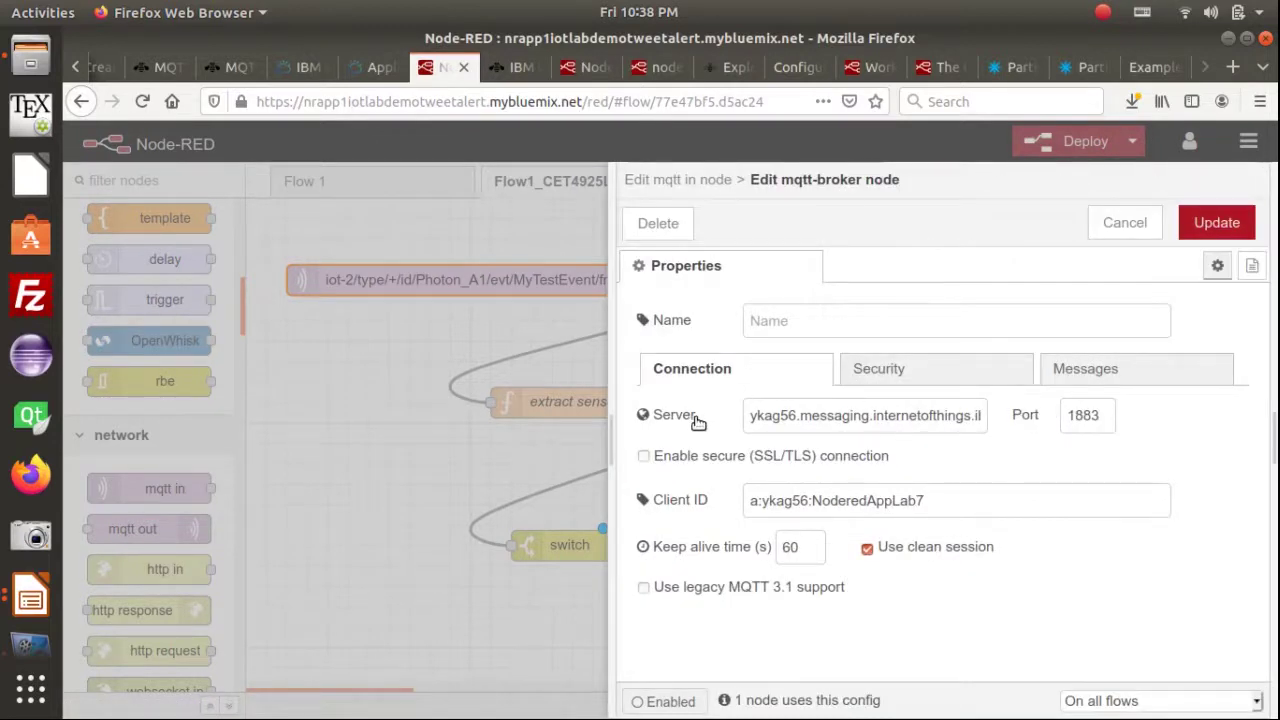
{"action": "double_click", "coordinate": [829, 417]}
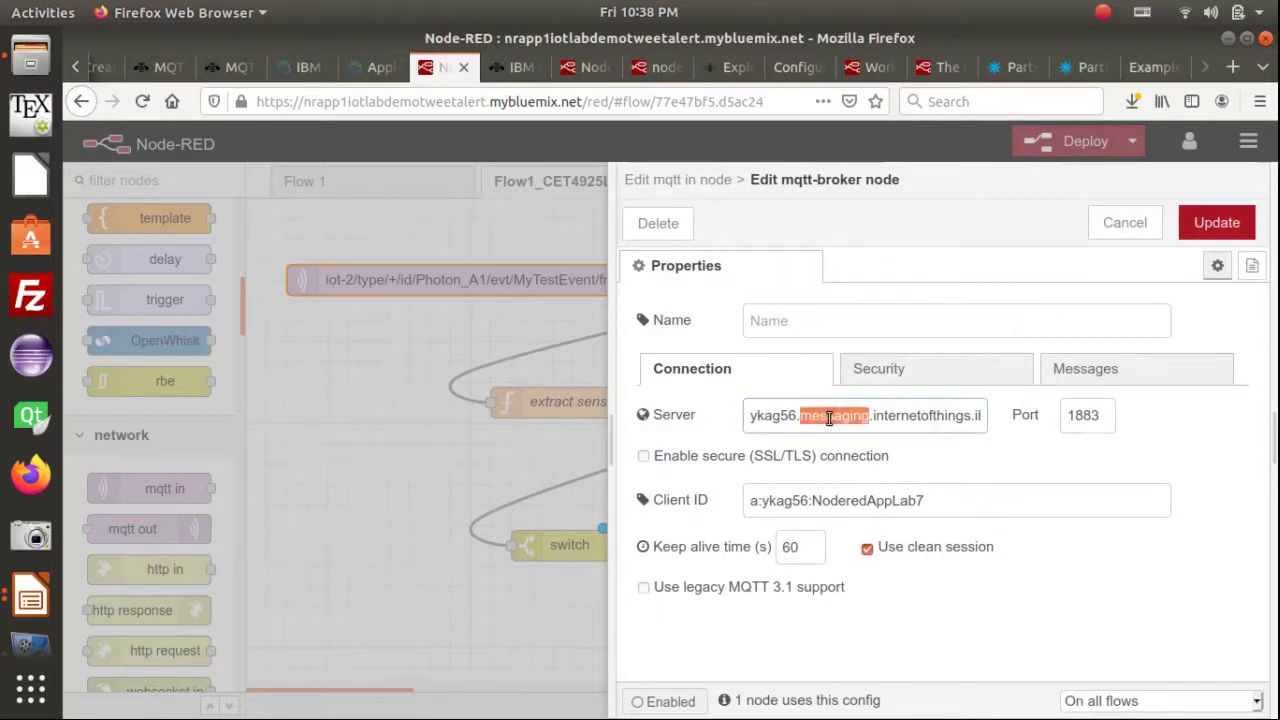
{"action": "triple_click", "coordinate": [829, 417]}
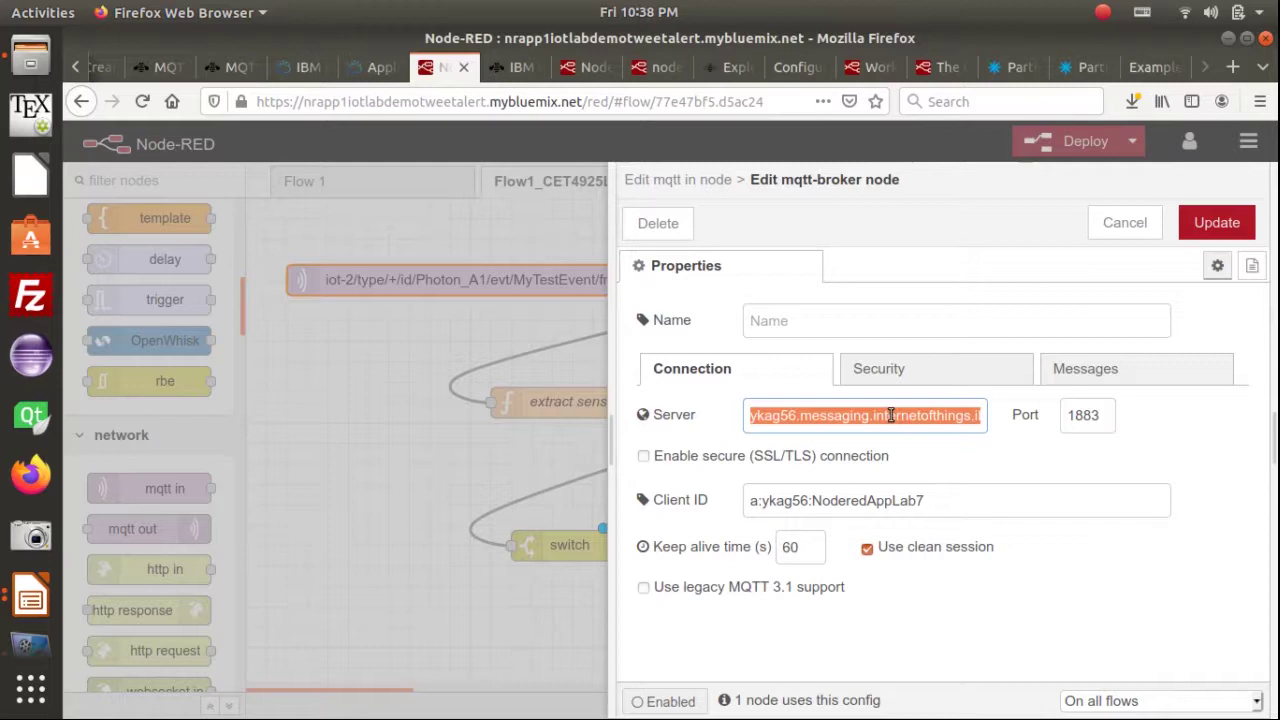
Check the slideshow's broker tips, then bring up the Photon code in Particle Web IDE
{"action": "key", "text": "alt+Tab"}
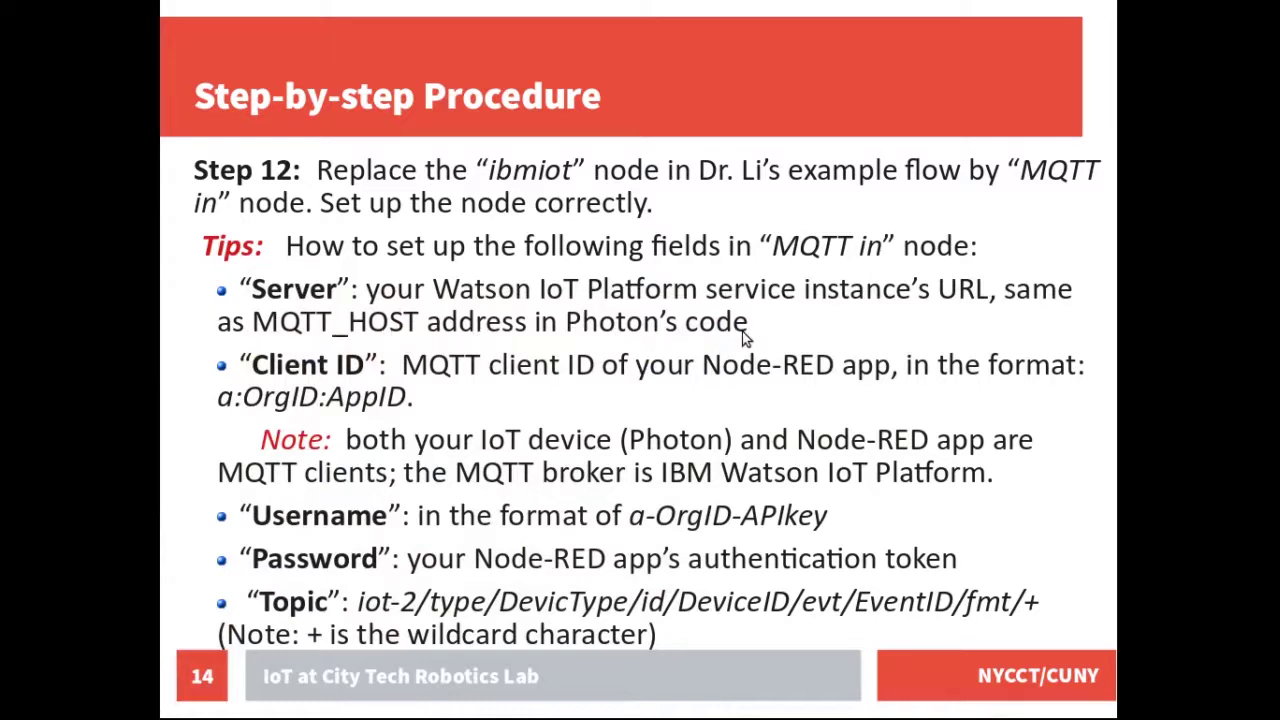
{"action": "key", "text": "alt+Tab"}
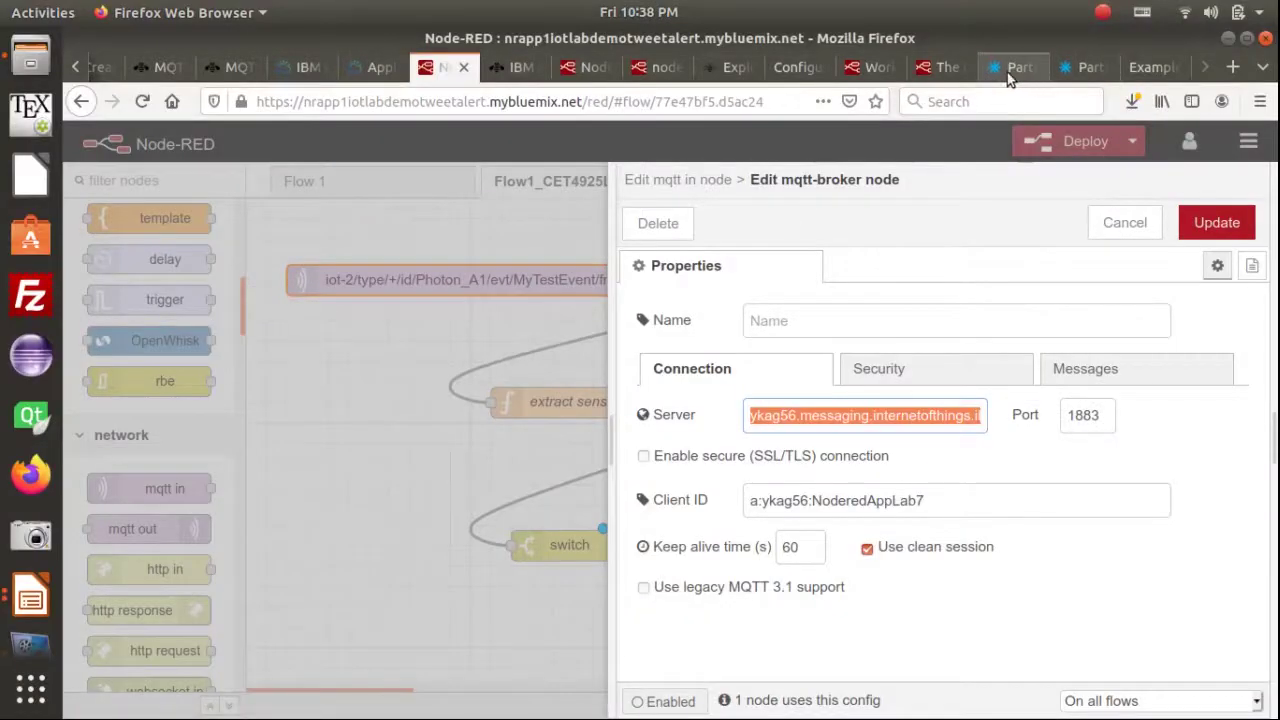
{"action": "left_click", "coordinate": [1007, 70]}
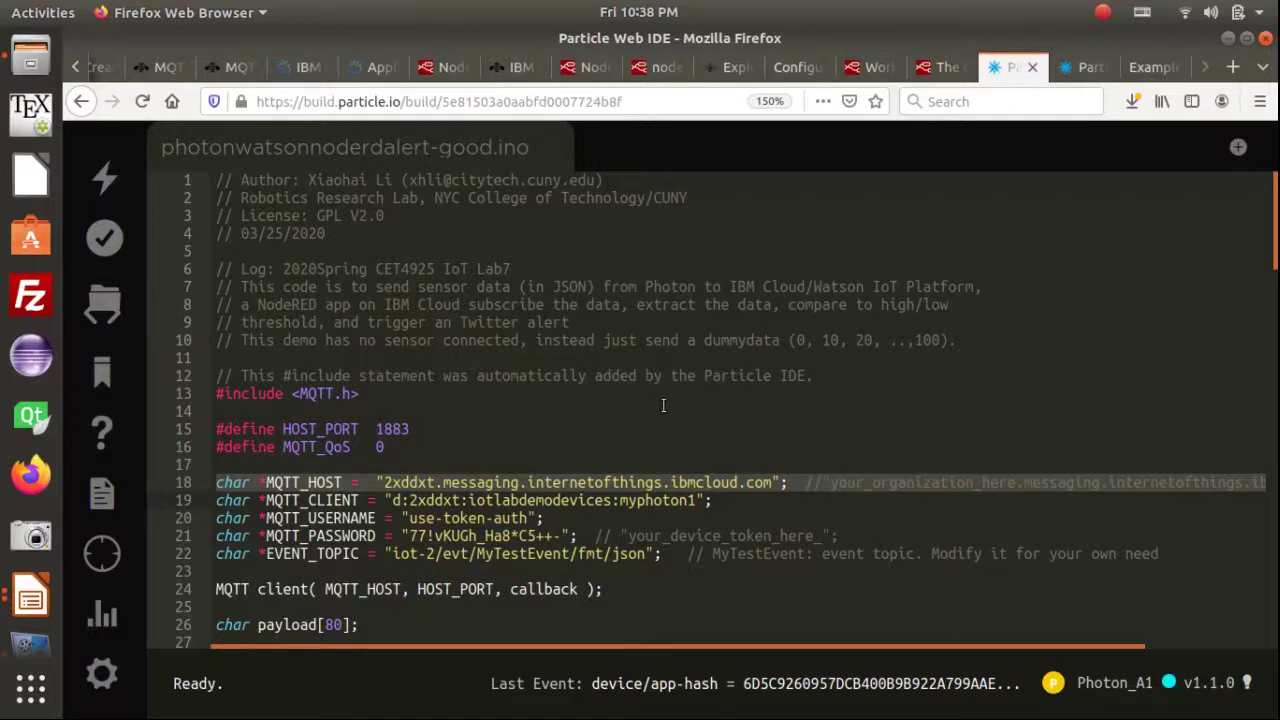
Copy the MQTT_HOST address from line 18 of the Photon code into the clipboard
{"action": "left_click", "coordinate": [387, 486]}
{"action": "left_click", "coordinate": [386, 484]}
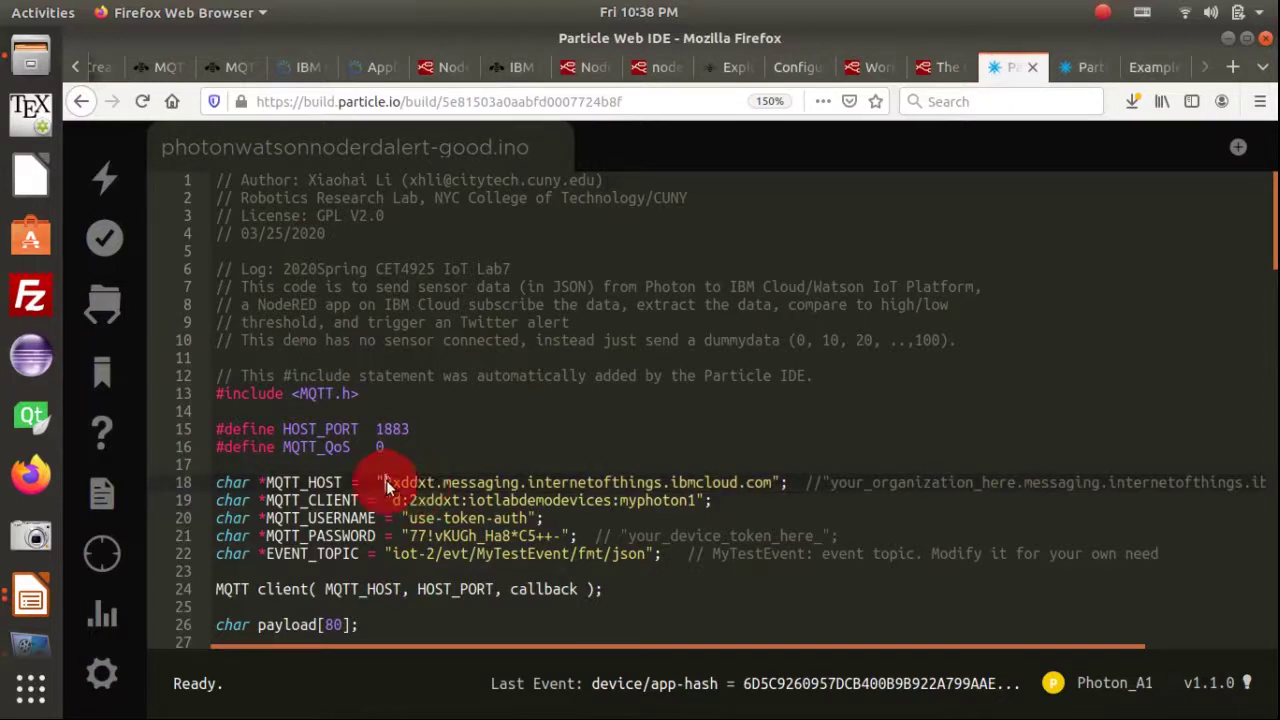
{"action": "left_click", "coordinate": [778, 483], "text": "shift"}
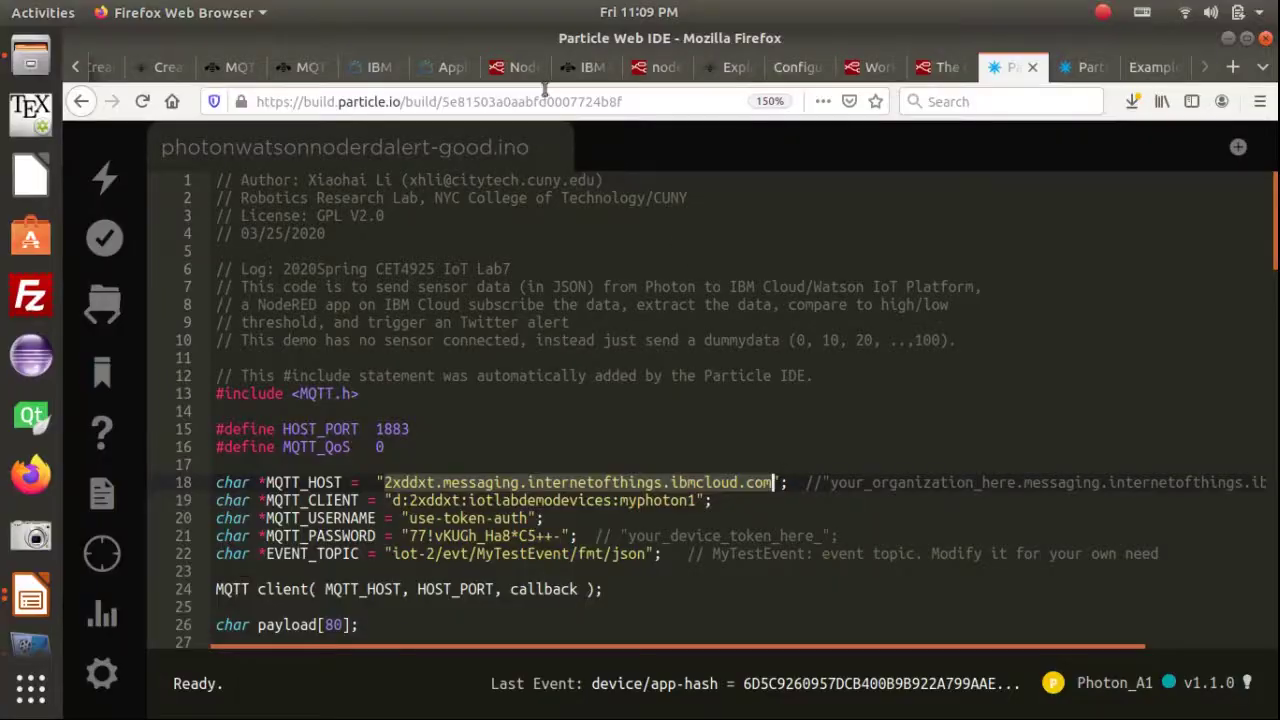
{"action": "left_click", "coordinate": [509, 72]}
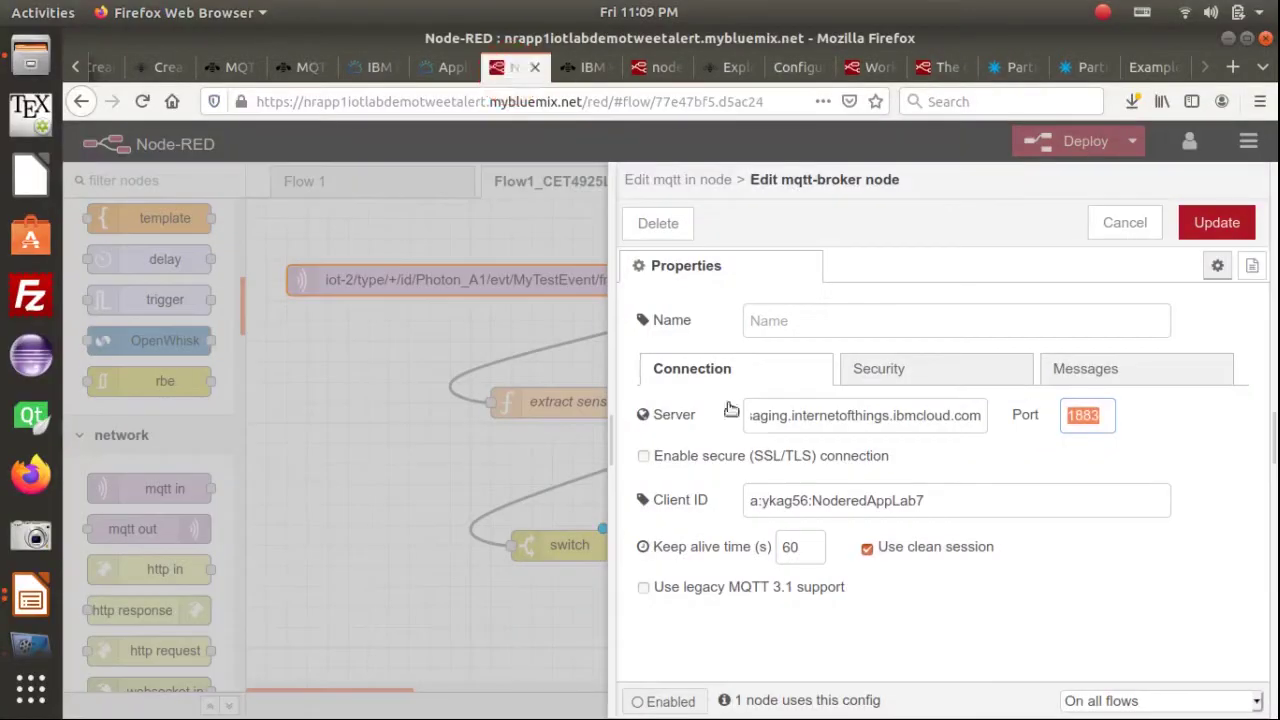
Replace the broker Server with 2xddxt.messaging.internetofthings.ibmcloud.com and check the Port is 1883
{"action": "triple_click", "coordinate": [873, 408]}
{"action": "key", "text": "BackSpace"}
{"action": "key", "text": "ctrl+v"}
{"action": "key", "text": "Home"}
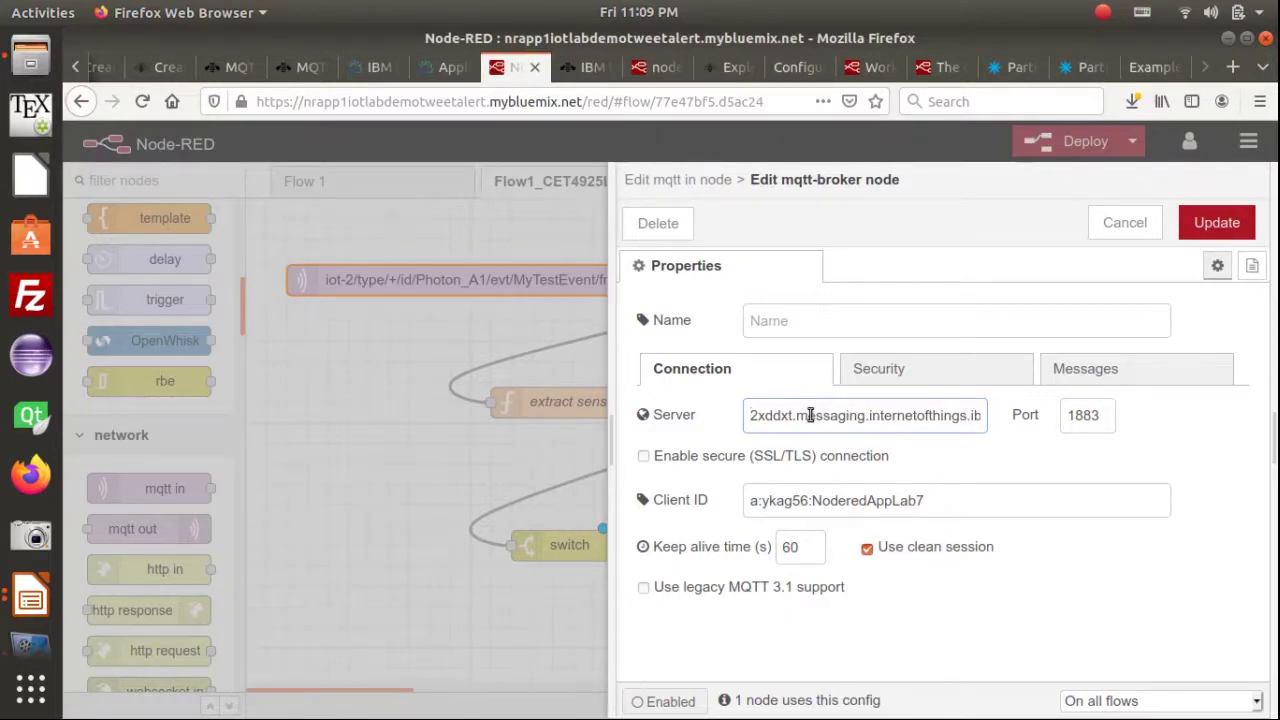
{"action": "double_click", "coordinate": [757, 416]}
{"action": "left_click", "coordinate": [812, 418]}
{"action": "key", "text": "Right"}
{"action": "key", "text": "Right"}
{"action": "key", "text": "Right"}
{"action": "key", "text": "Right"}
{"action": "key", "text": "Right"}
{"action": "key", "text": "Right"}
{"action": "key", "text": "Right"}
{"action": "key", "text": "Right"}
{"action": "key", "text": "Right"}
{"action": "key", "text": "Right"}
{"action": "key", "text": "Right"}
{"action": "key", "text": "Right"}
{"action": "key", "text": "Right"}
{"action": "key", "text": "Right"}
{"action": "key", "text": "Right"}
{"action": "key", "text": "Right"}
{"action": "key", "text": "Right"}
{"action": "key", "text": "Right"}
{"action": "key", "text": "Right"}
{"action": "key", "text": "Right"}
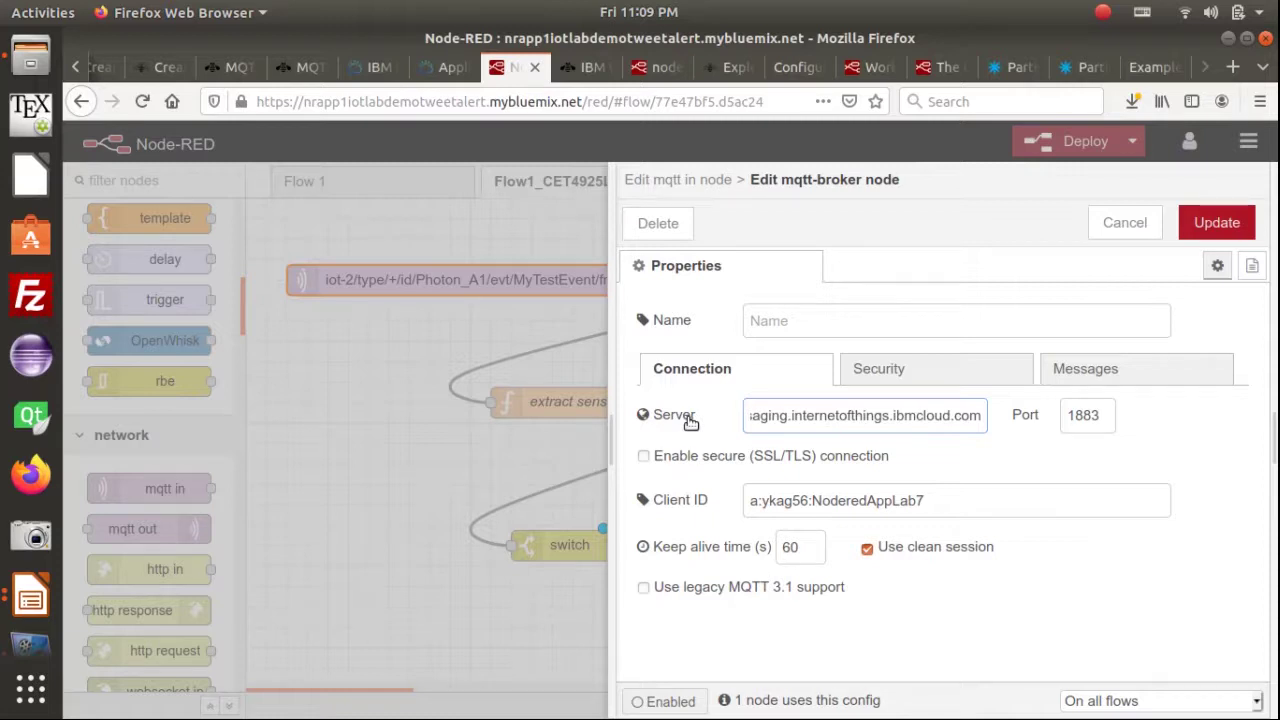
{"action": "double_click", "coordinate": [1093, 420]}
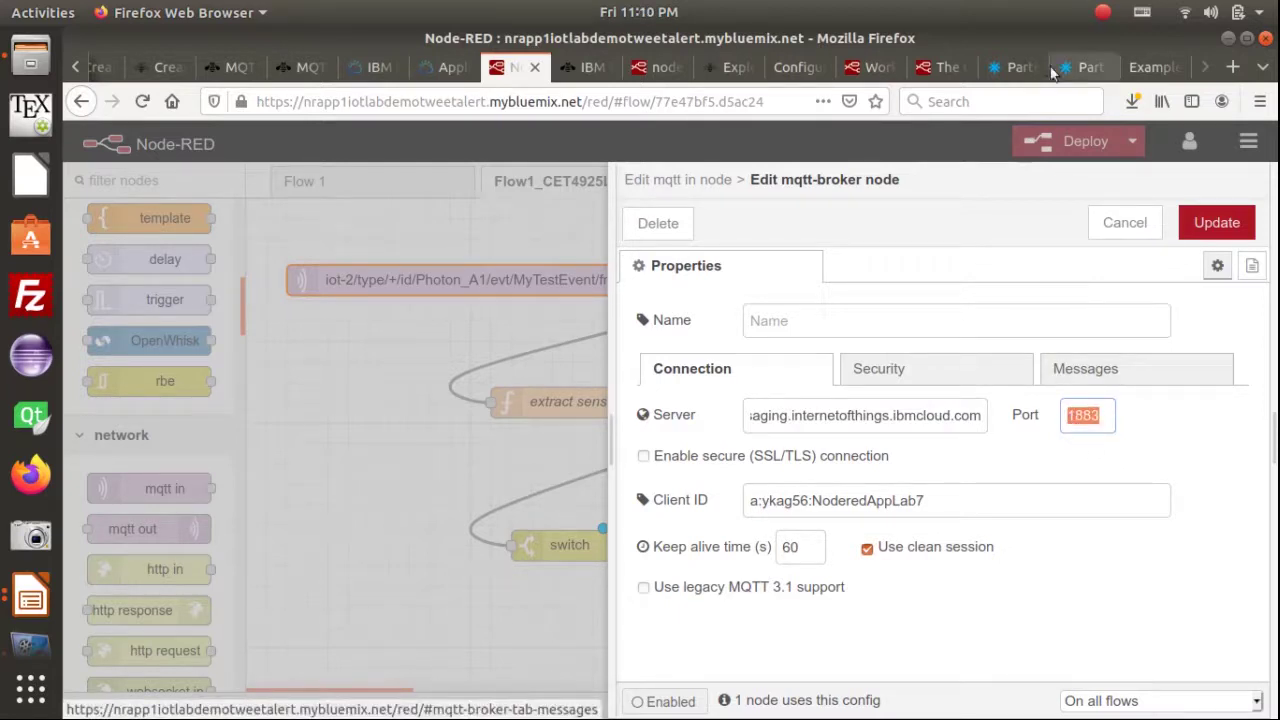
{"action": "left_click", "coordinate": [1016, 68]}
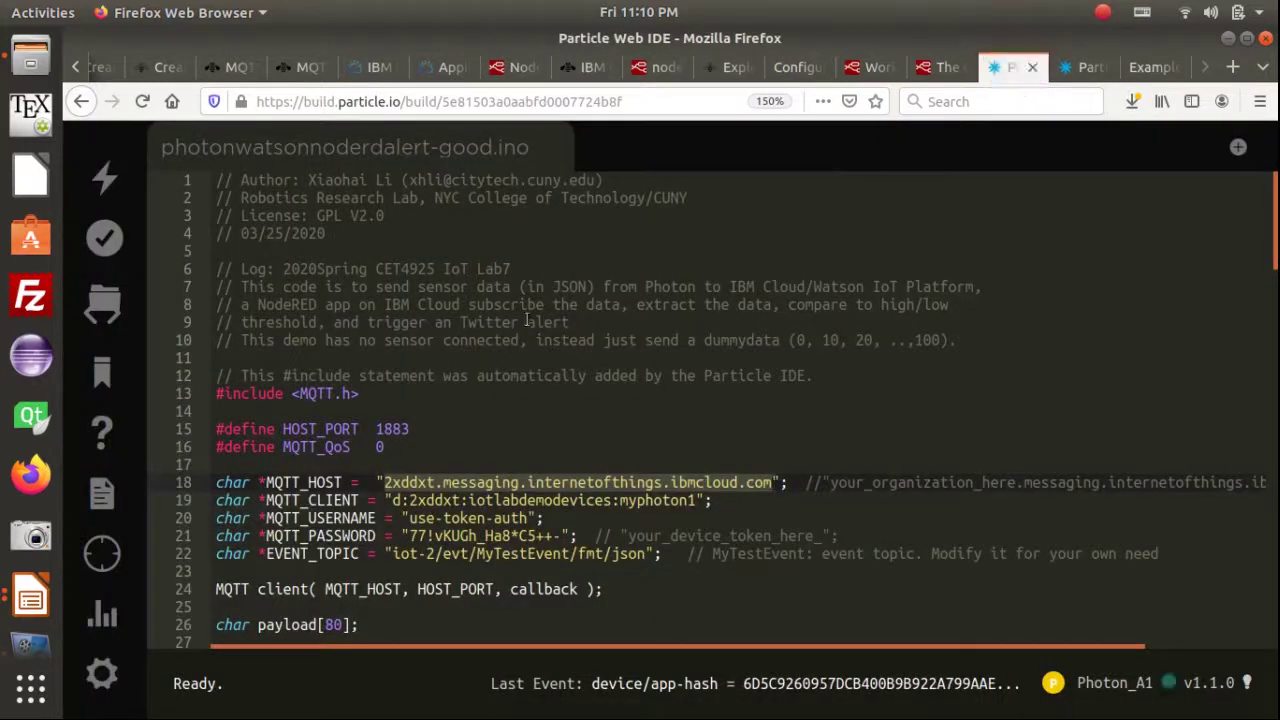
Verify line 15 of the Photon code sets HOST_PORT to 1883, then return to Node-RED
{"action": "double_click", "coordinate": [400, 428]}
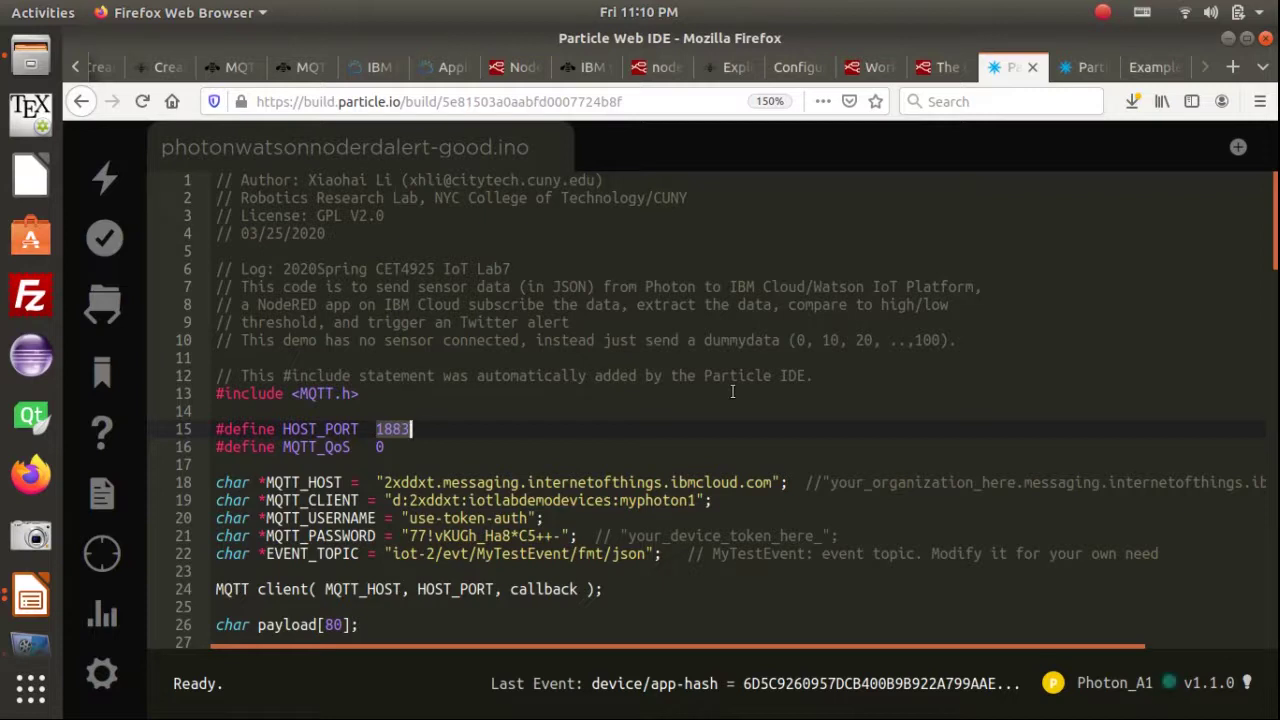
{"action": "left_click", "coordinate": [633, 481]}
{"action": "left_click", "coordinate": [633, 432]}
{"action": "triple_click", "coordinate": [419, 427]}
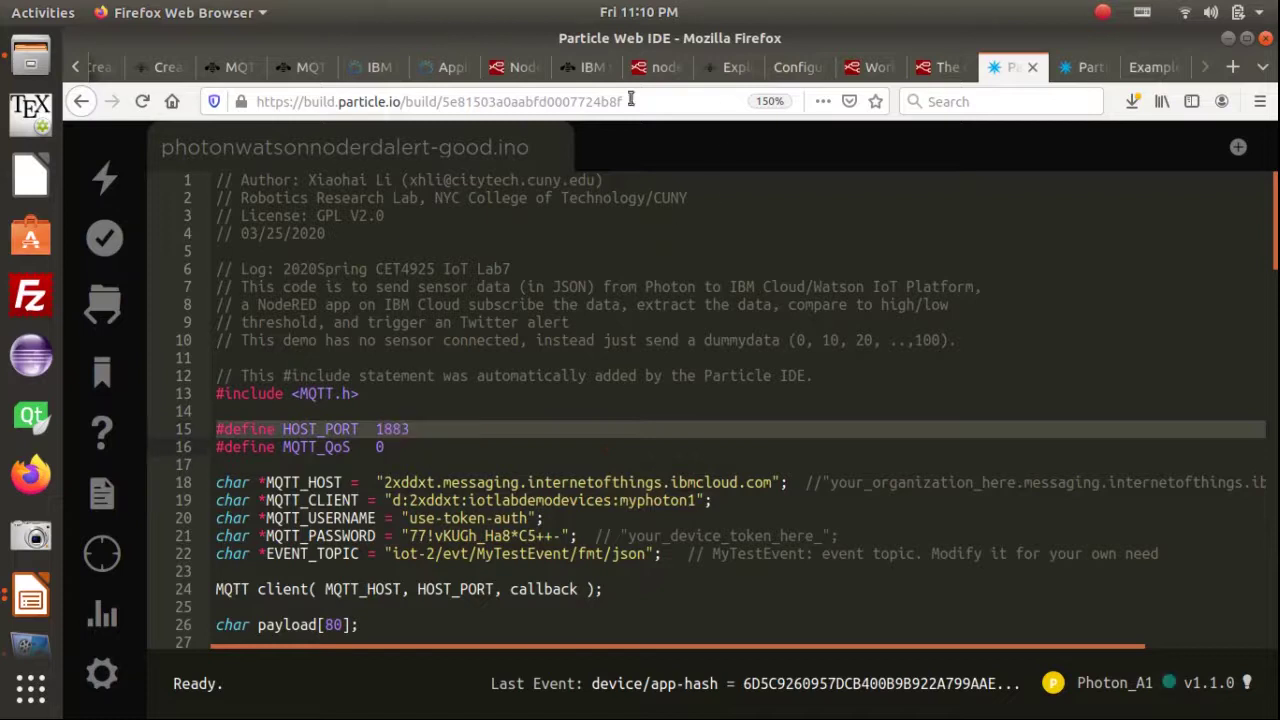
{"action": "left_click", "coordinate": [510, 67]}
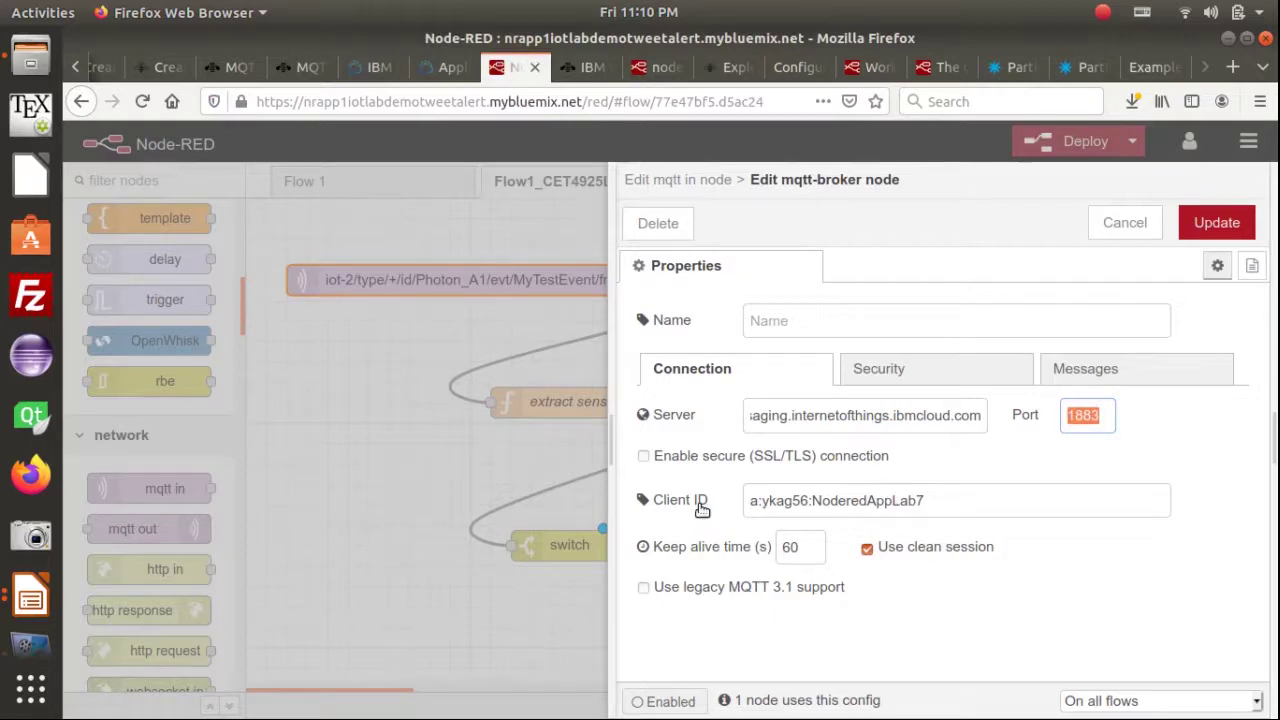
Review the Step 12 slide tips, then inspect the organization ID in the broker's Client ID
{"action": "key", "text": "alt+Tab"}
{"action": "key", "text": "alt+Tab"}
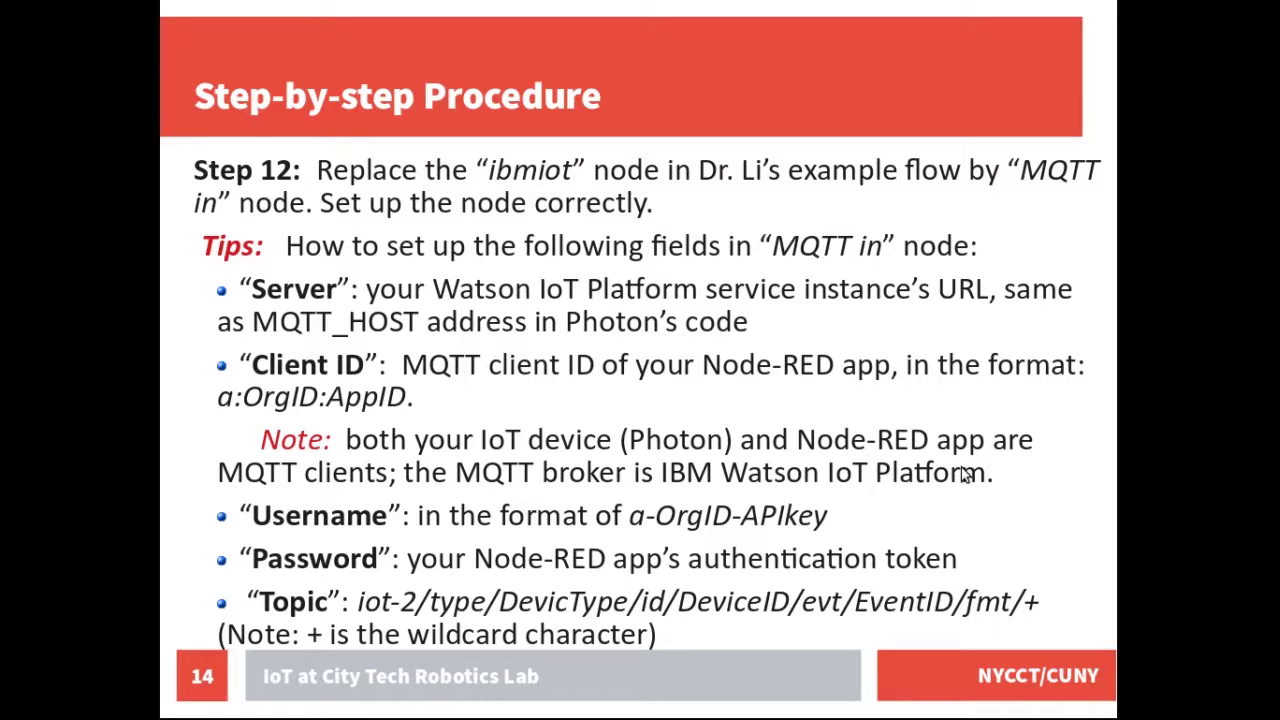
{"action": "key", "text": "alt+Tab"}
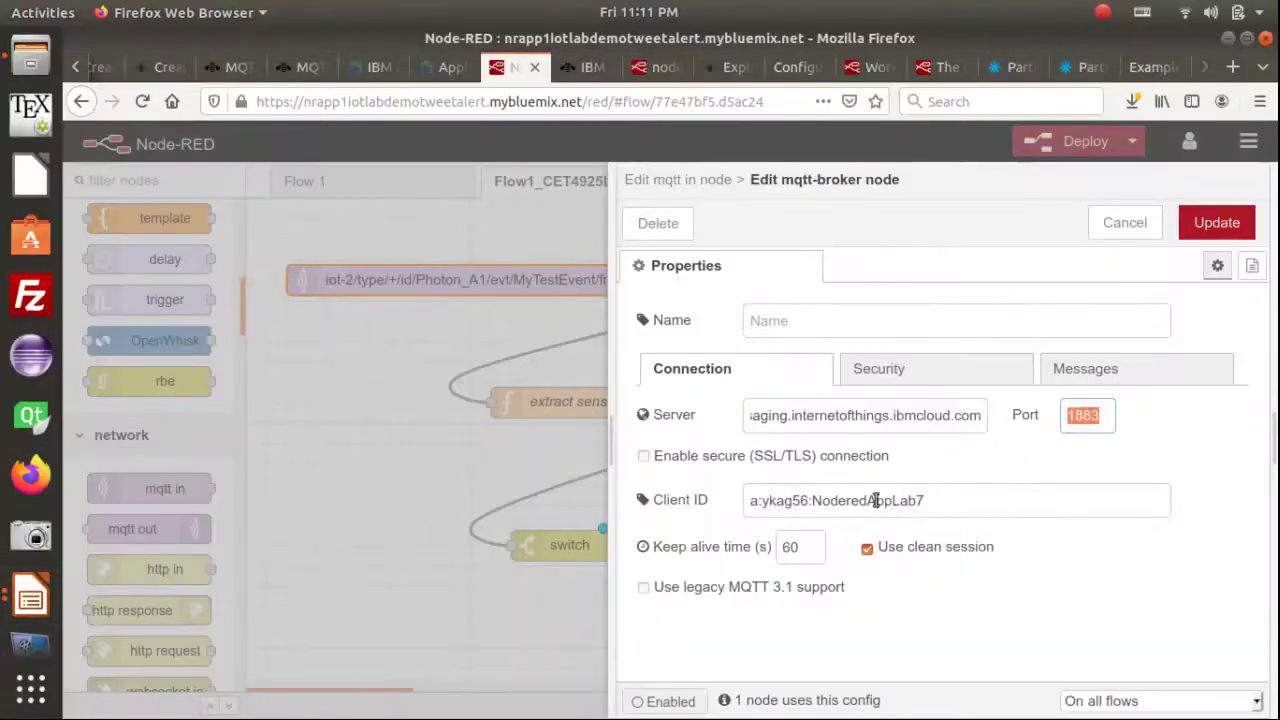
{"action": "left_click", "coordinate": [809, 500]}
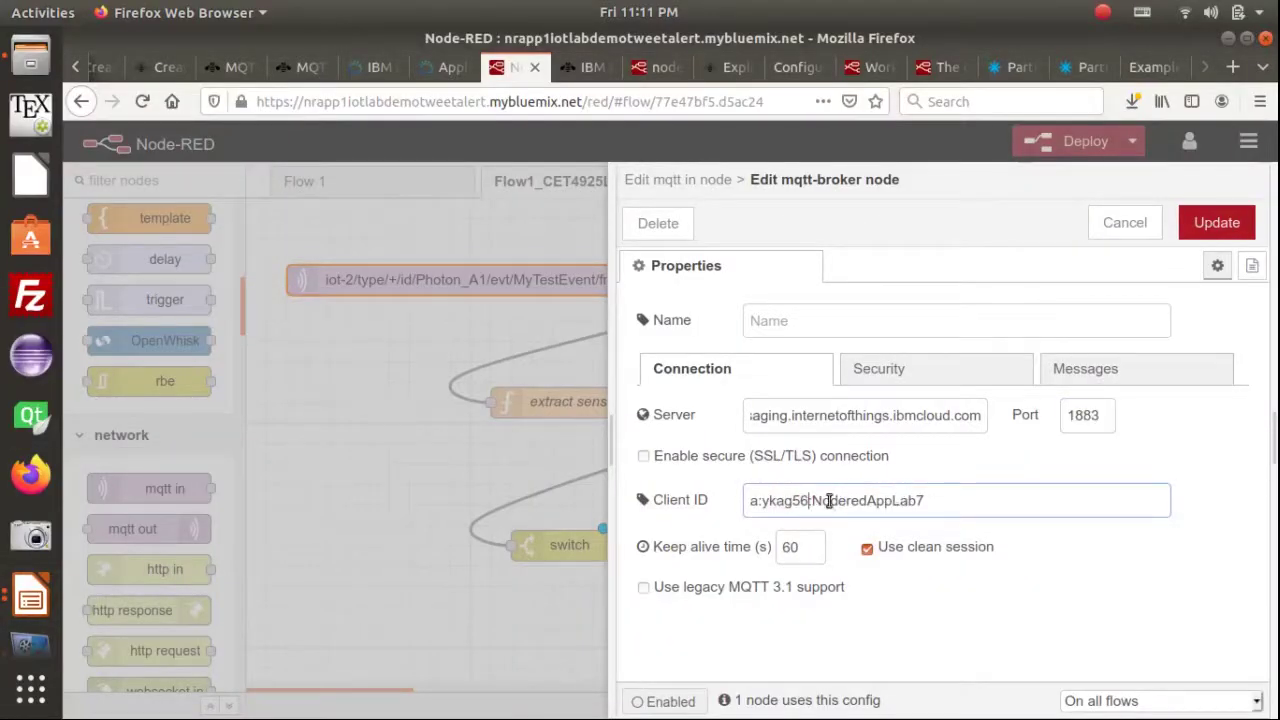
{"action": "triple_click", "coordinate": [810, 500]}
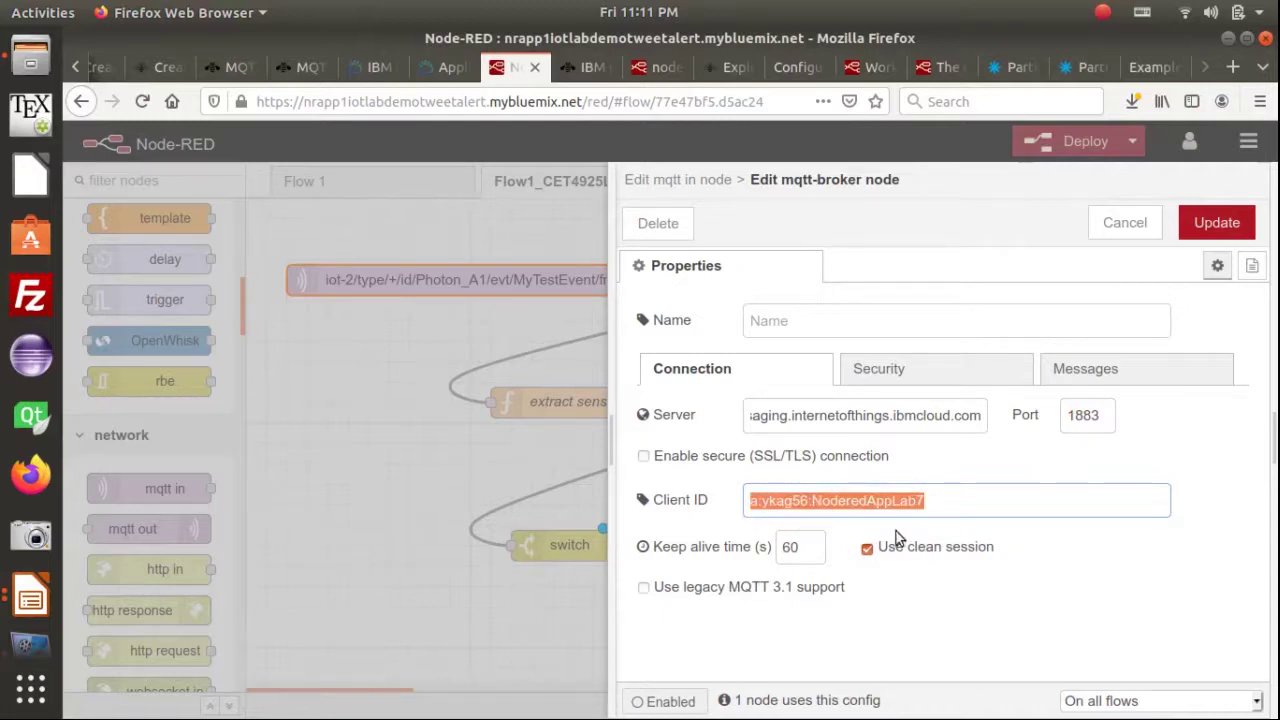
{"action": "left_click", "coordinate": [814, 501]}
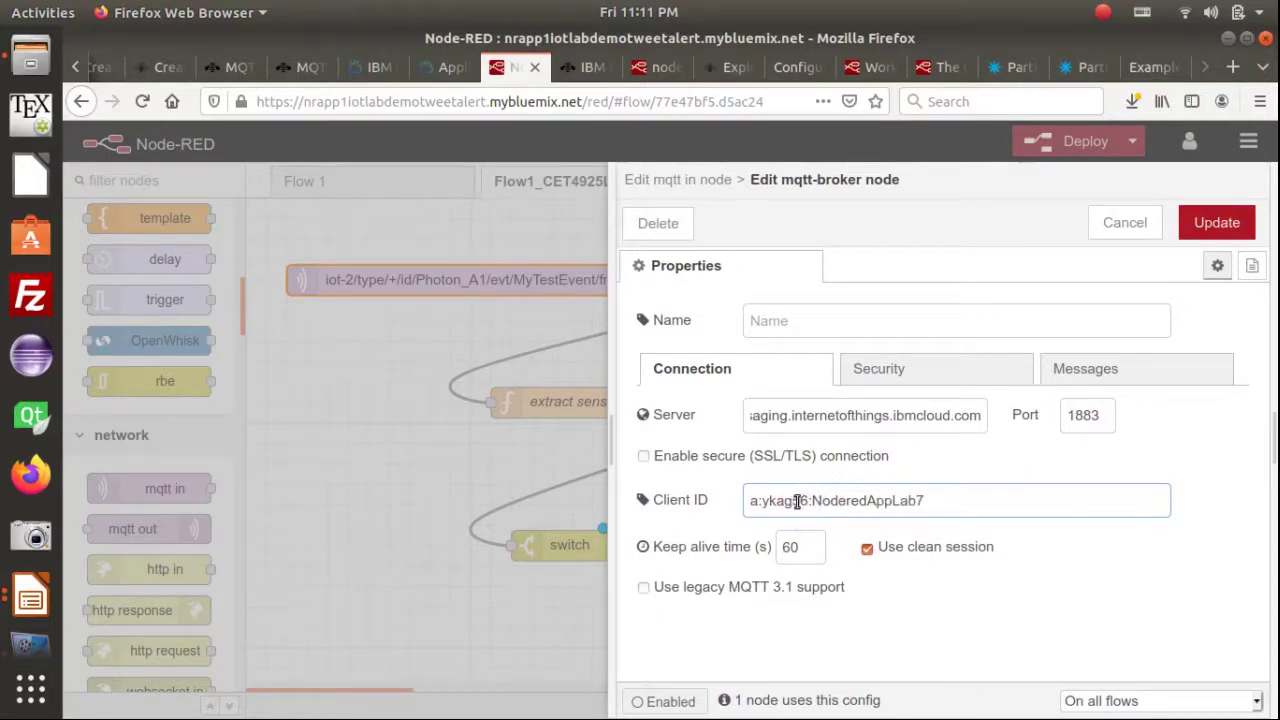
{"action": "left_click", "coordinate": [808, 501]}
{"action": "double_click", "coordinate": [770, 501]}
Check the start of the Server address, then switch to the IBM Cloud app page
{"action": "left_click", "coordinate": [875, 415]}
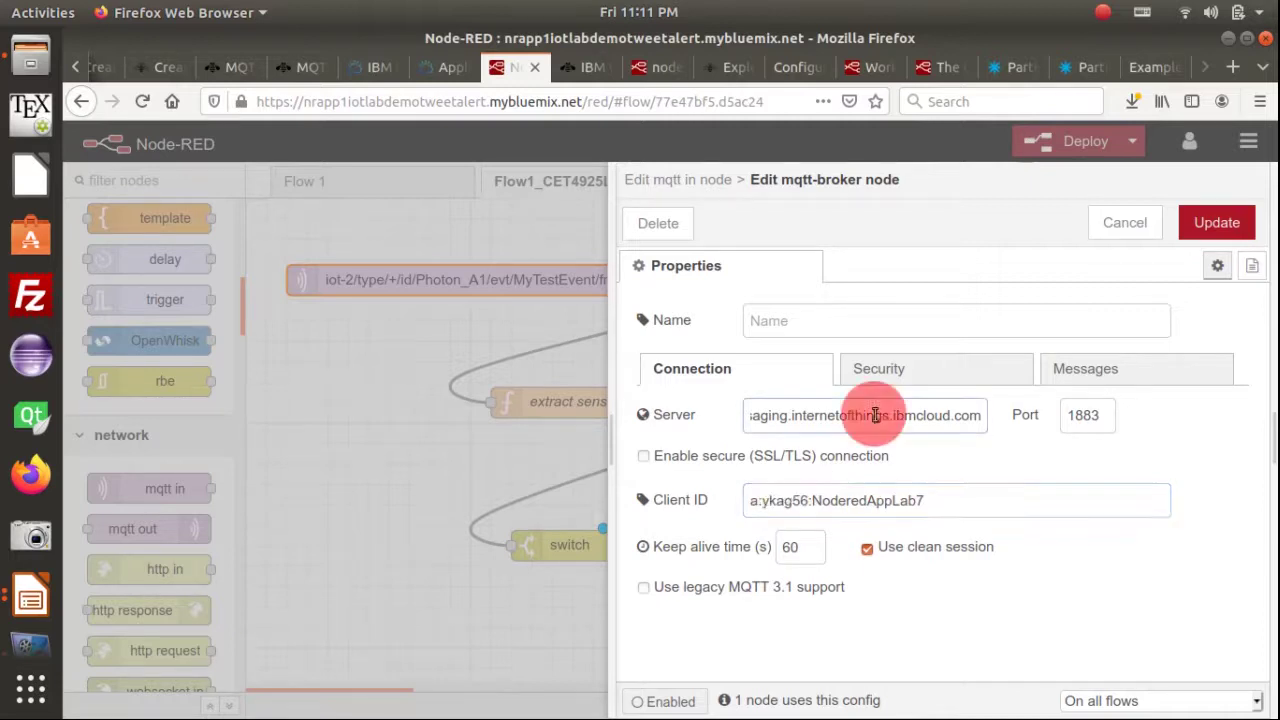
{"action": "key", "text": "Home"}
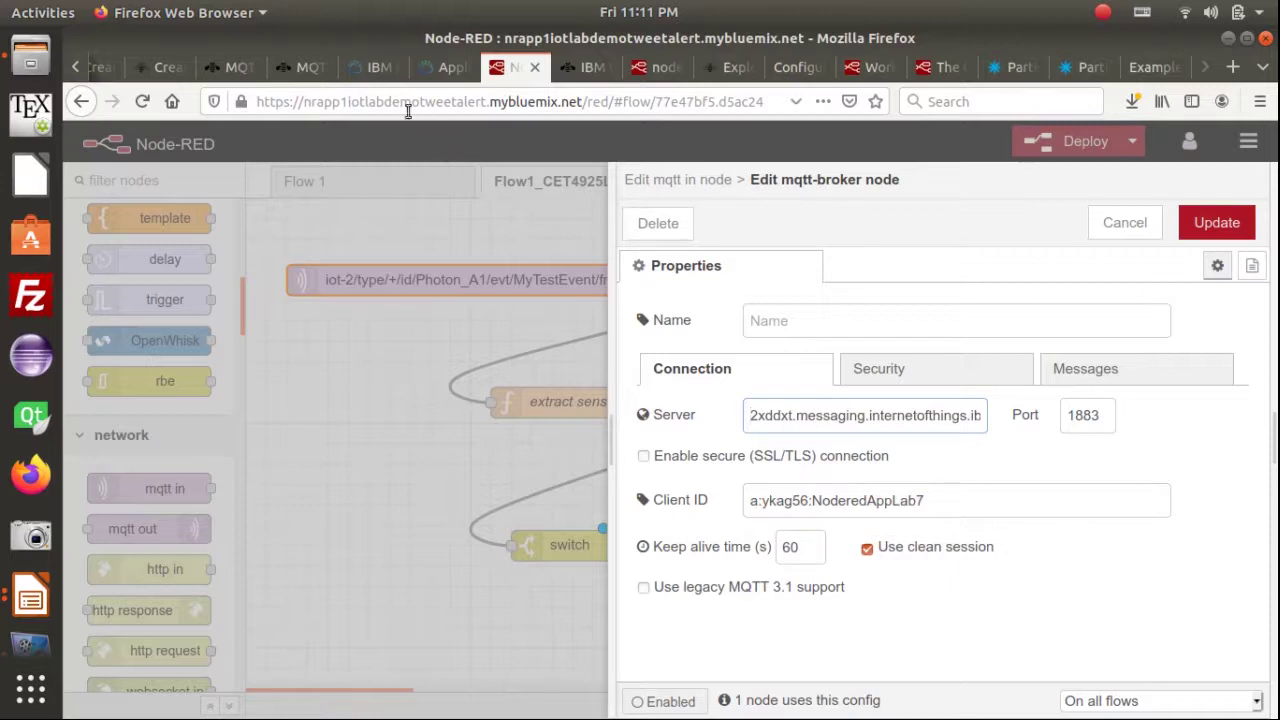
{"action": "left_click", "coordinate": [375, 67]}
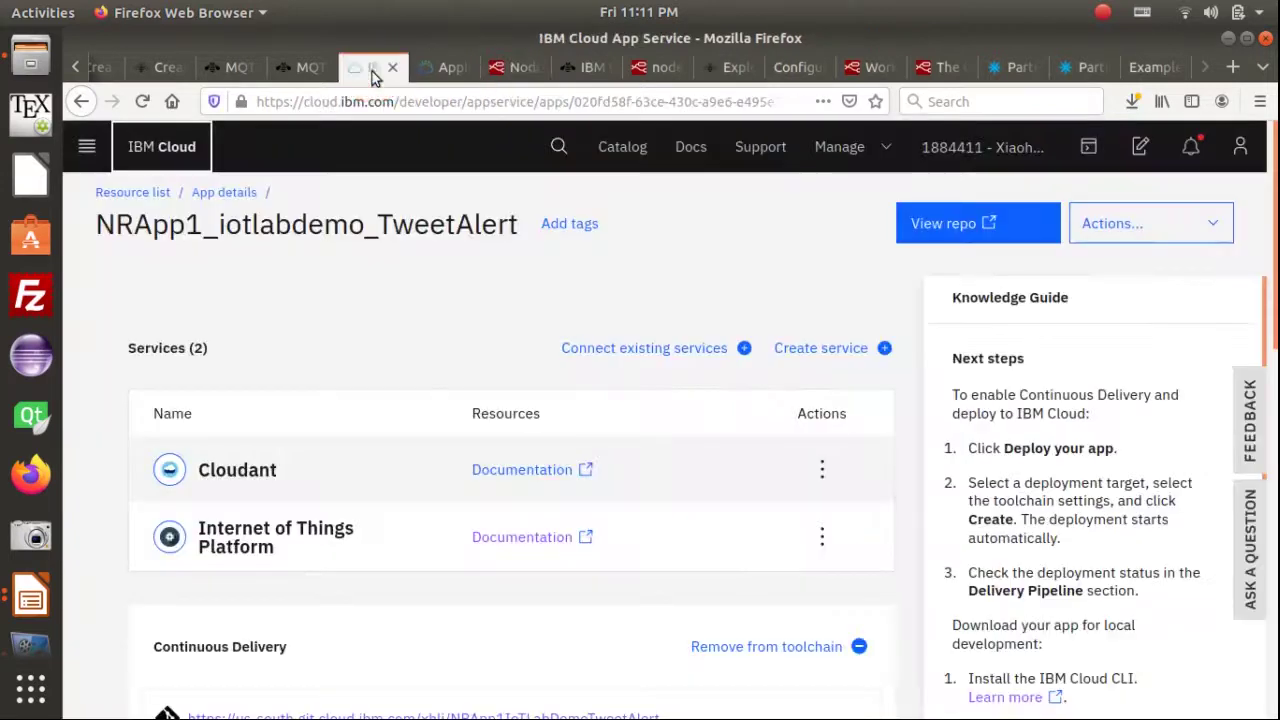
Copy the organization ID from the Watson IoT Platform dashboard
{"action": "left_click", "coordinate": [1240, 146]}
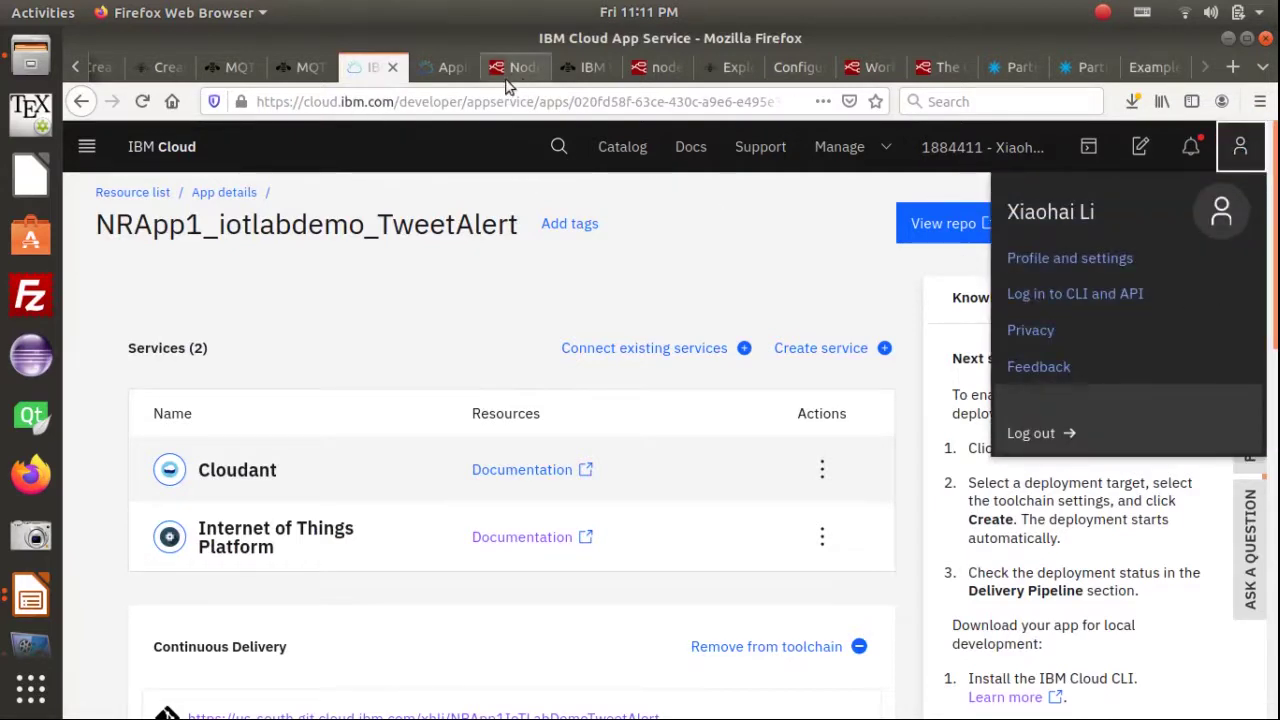
{"action": "left_click", "coordinate": [438, 64]}
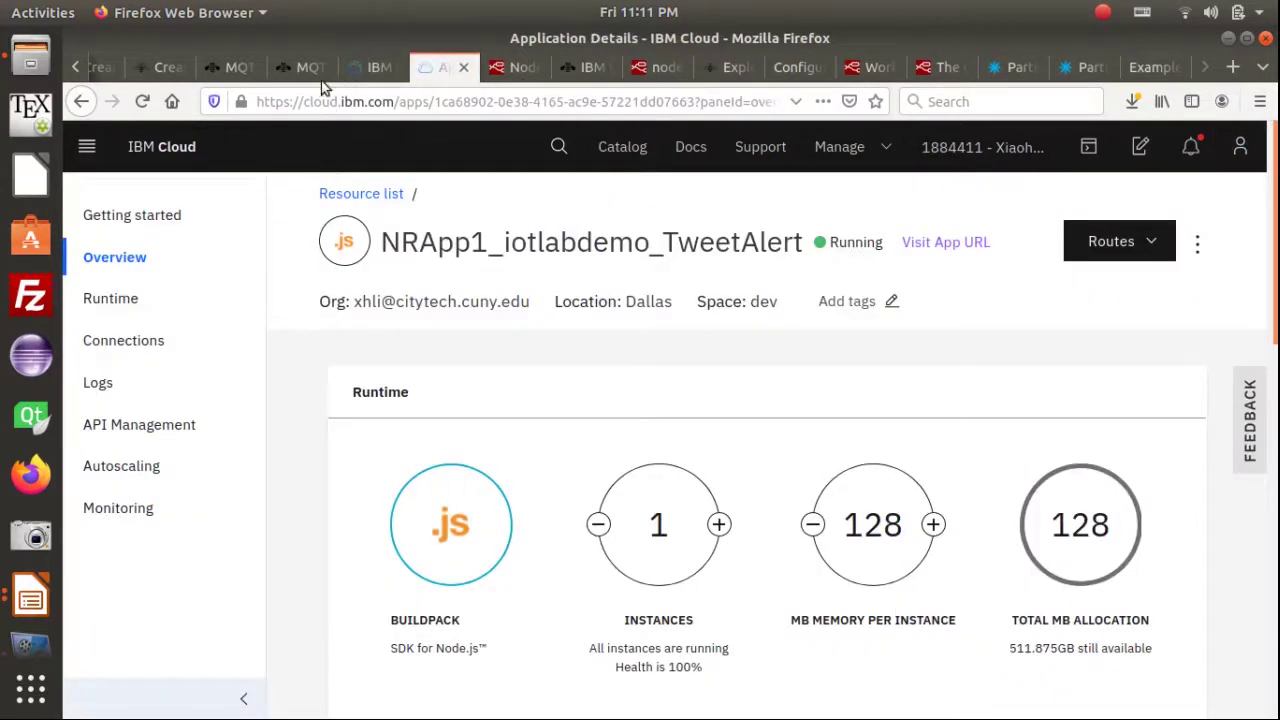
{"action": "left_click", "coordinate": [570, 66]}
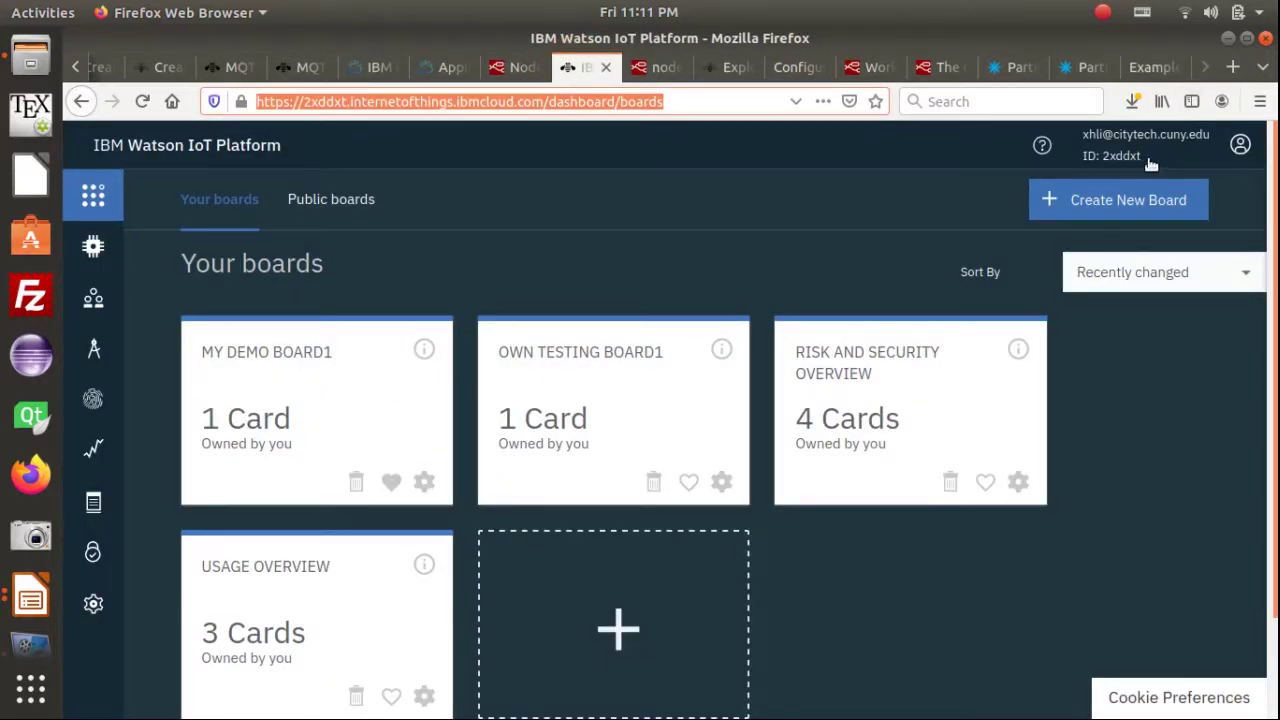
{"action": "left_click_drag", "start_coordinate": [1140, 158], "coordinate": [1104, 158]}
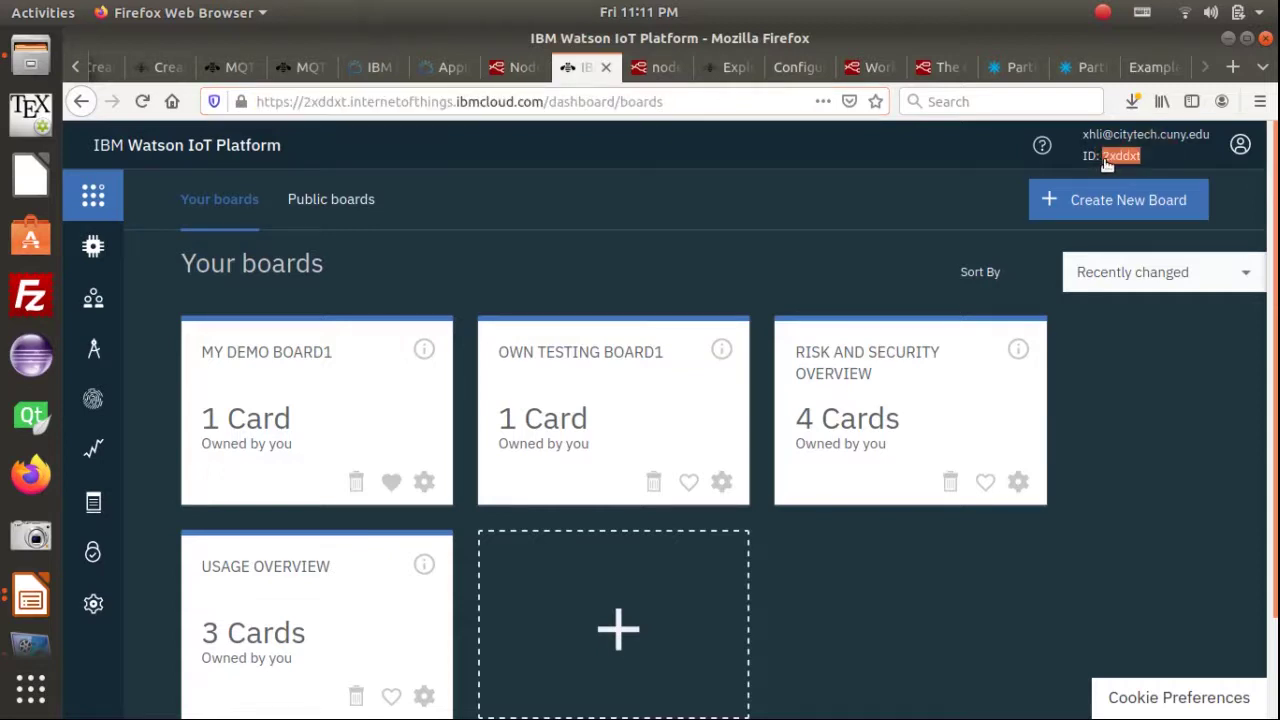
{"action": "left_click", "coordinate": [1109, 163]}
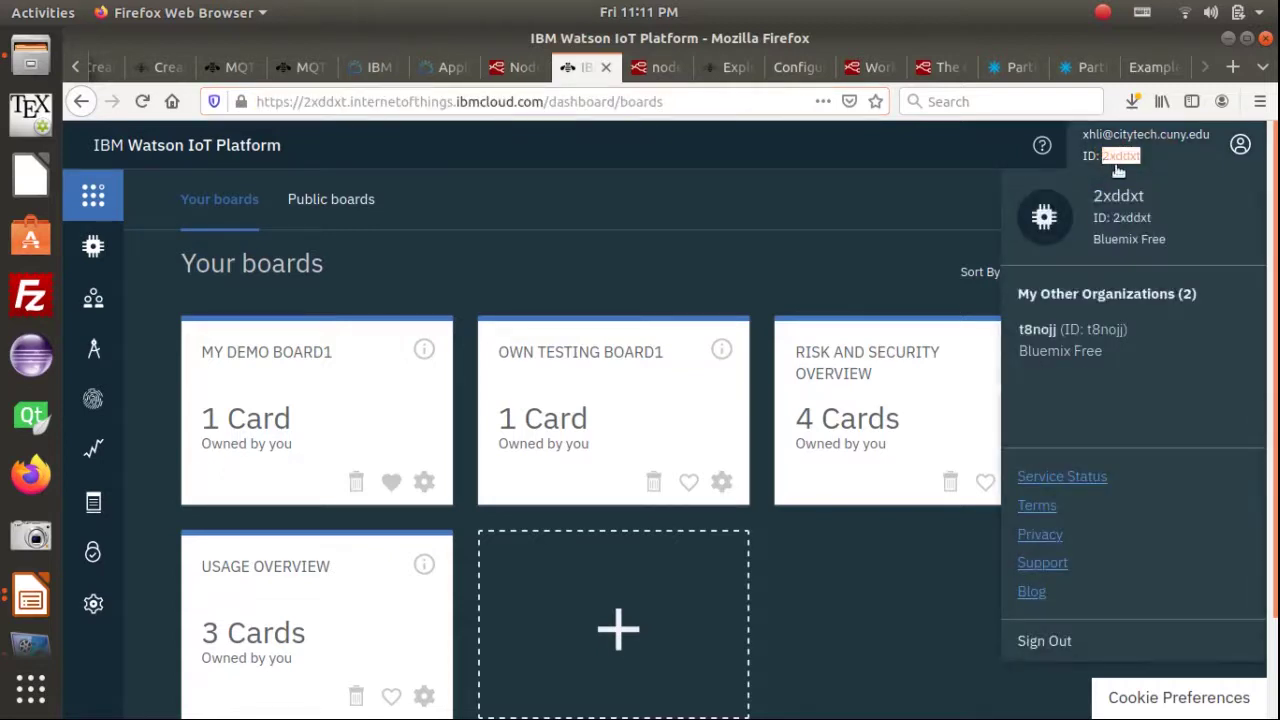
{"action": "right_click", "coordinate": [1117, 160]}
{"action": "left_click", "coordinate": [1125, 170]}
Confirm the copied ID matches the MQTT_HOST prefix in the Photon code
{"action": "left_click", "coordinate": [1005, 67]}
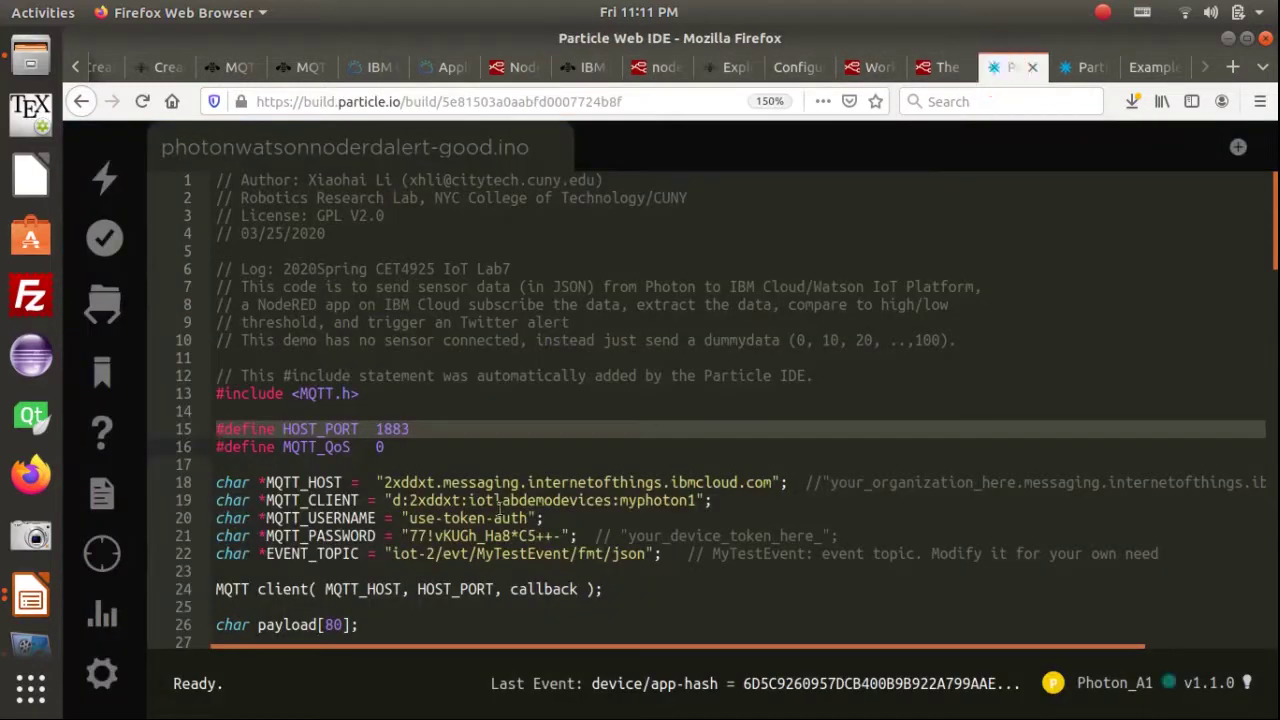
{"action": "double_click", "coordinate": [416, 484]}
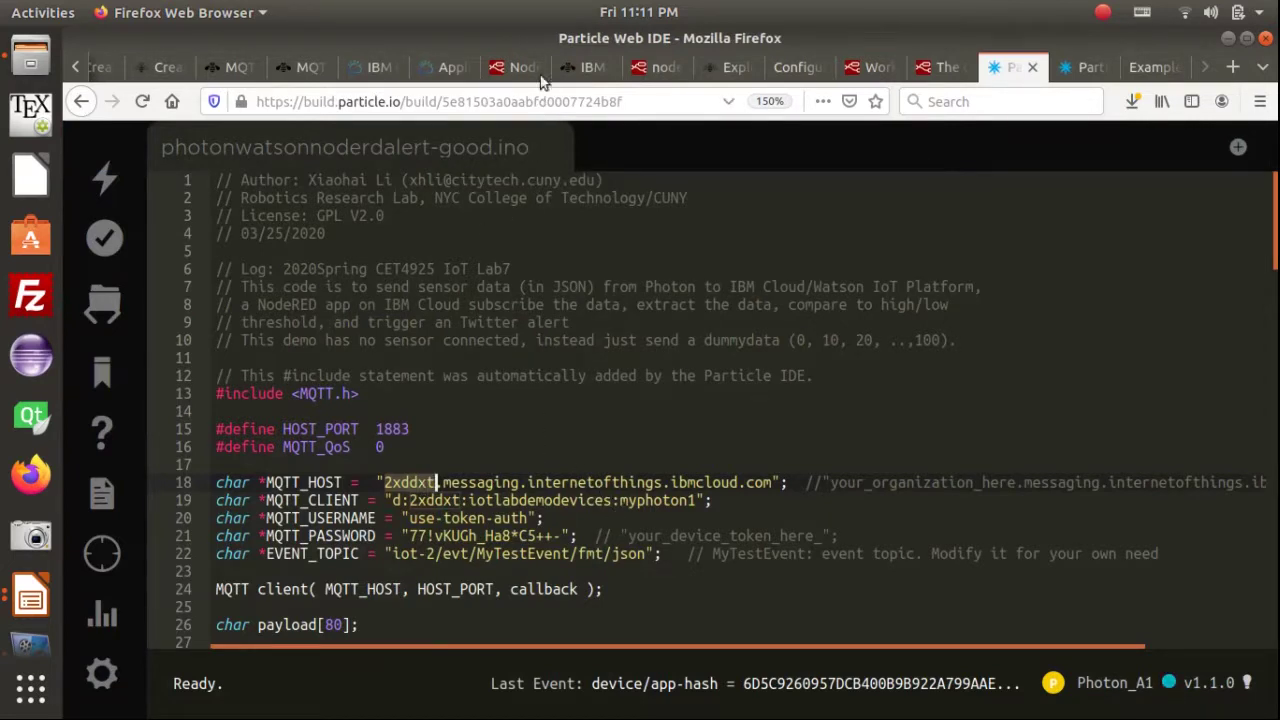
{"action": "left_click", "coordinate": [514, 66]}
Make the broker Client ID the organization ID followed by iotlabdemotweetalert, replacing NoderedAppLab7
{"action": "left_click", "coordinate": [763, 497]}
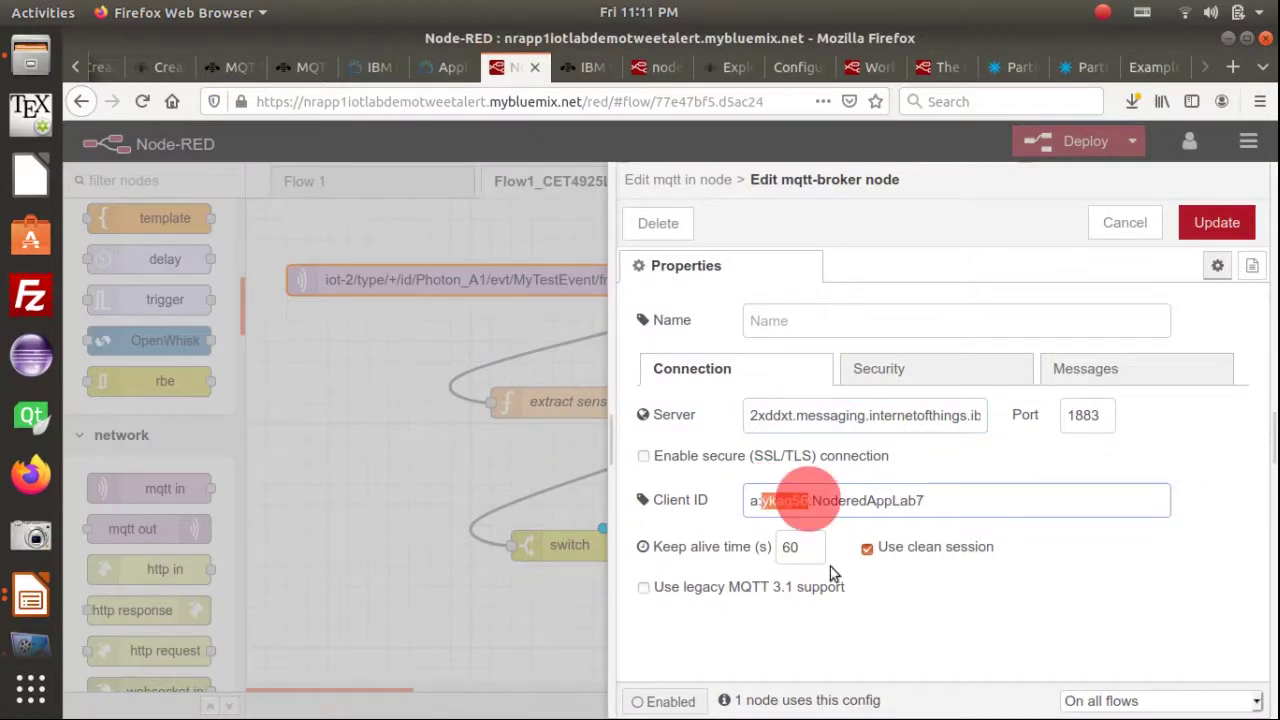
{"action": "key", "text": "ctrl+v"}
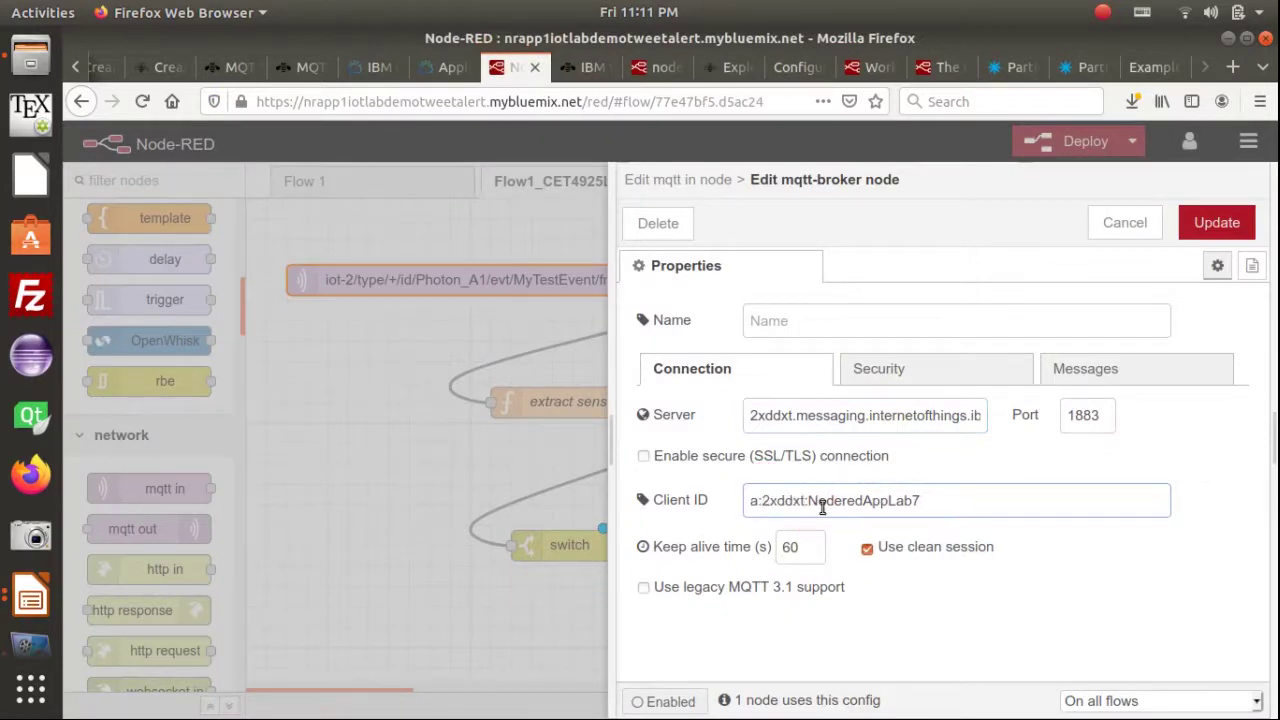
{"action": "left_click", "coordinate": [808, 500]}
{"action": "left_click", "coordinate": [920, 503], "text": "shift"}
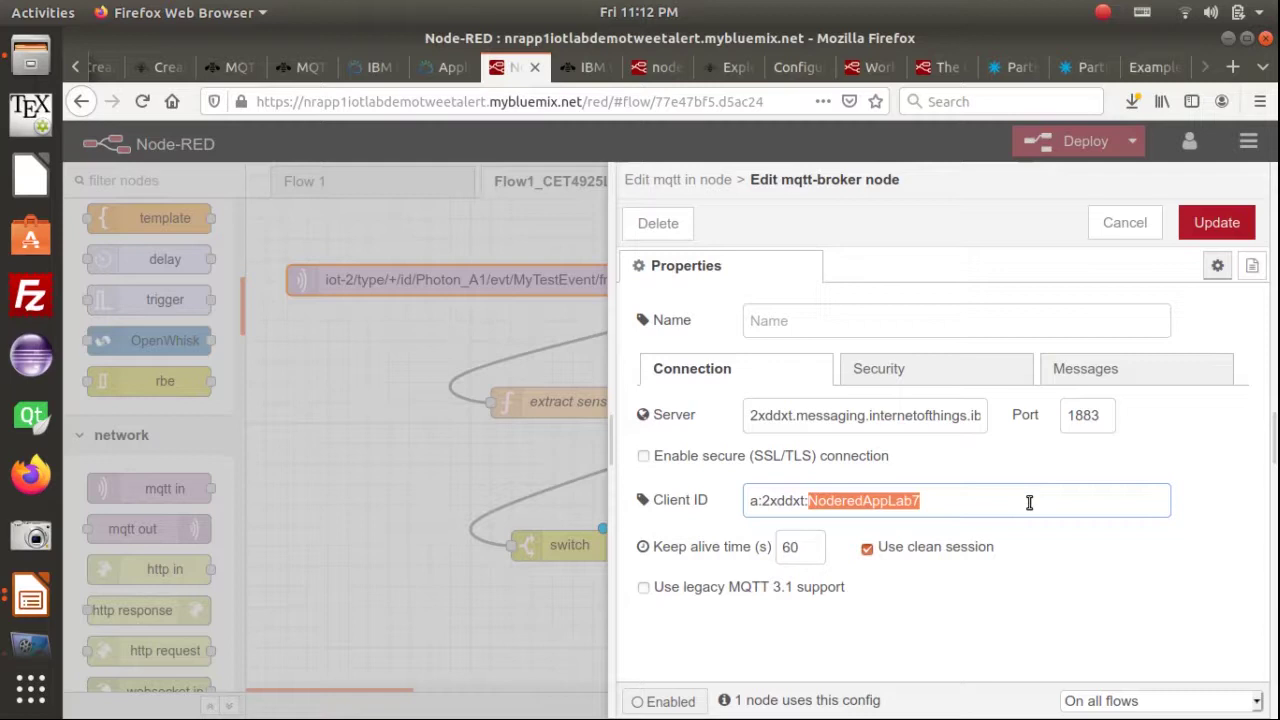
{"action": "key", "text": "BackSpace"}
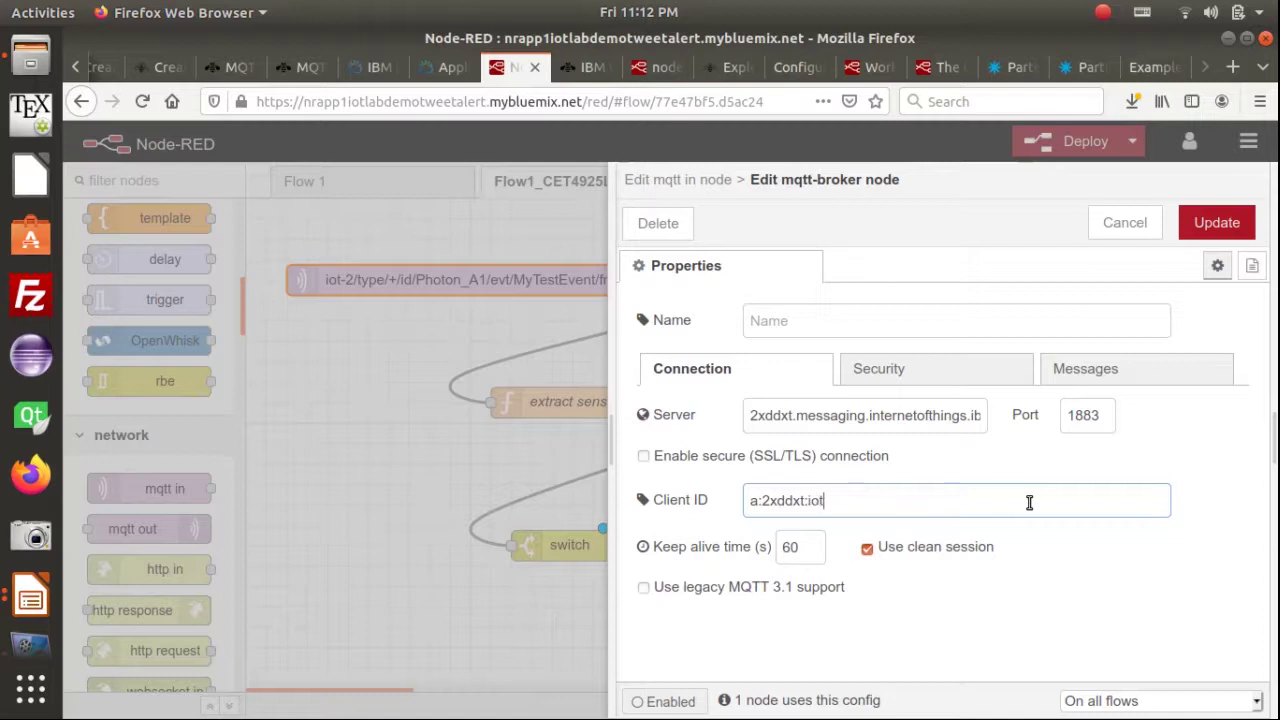
{"action": "type", "text": "iotlabdemotweetalert"}
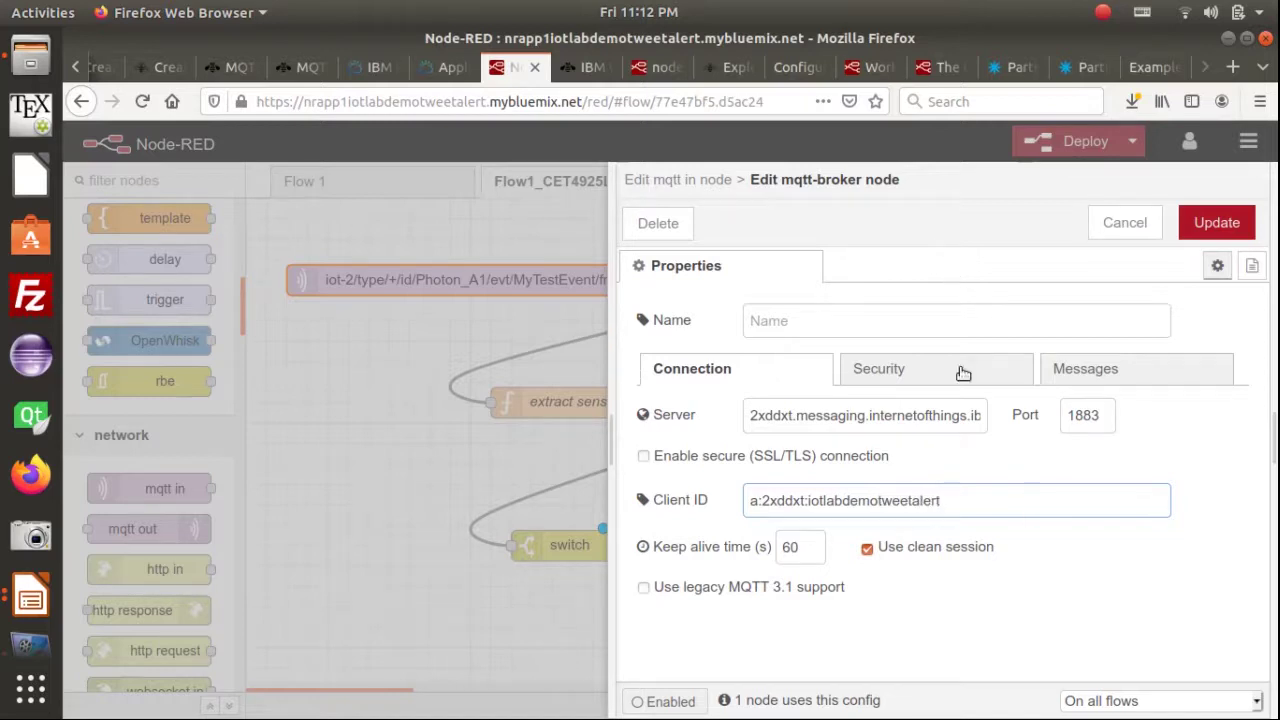
{"action": "left_click", "coordinate": [897, 373]}
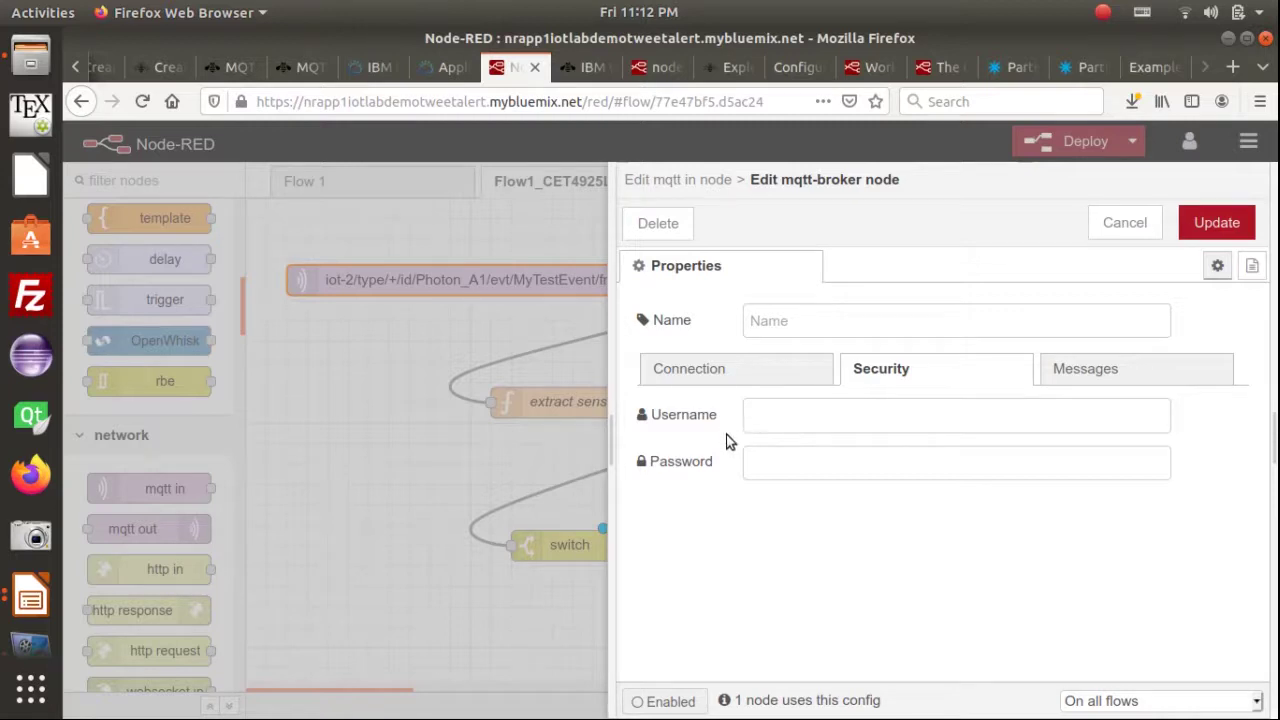
{"action": "key", "text": "alt+Tab"}
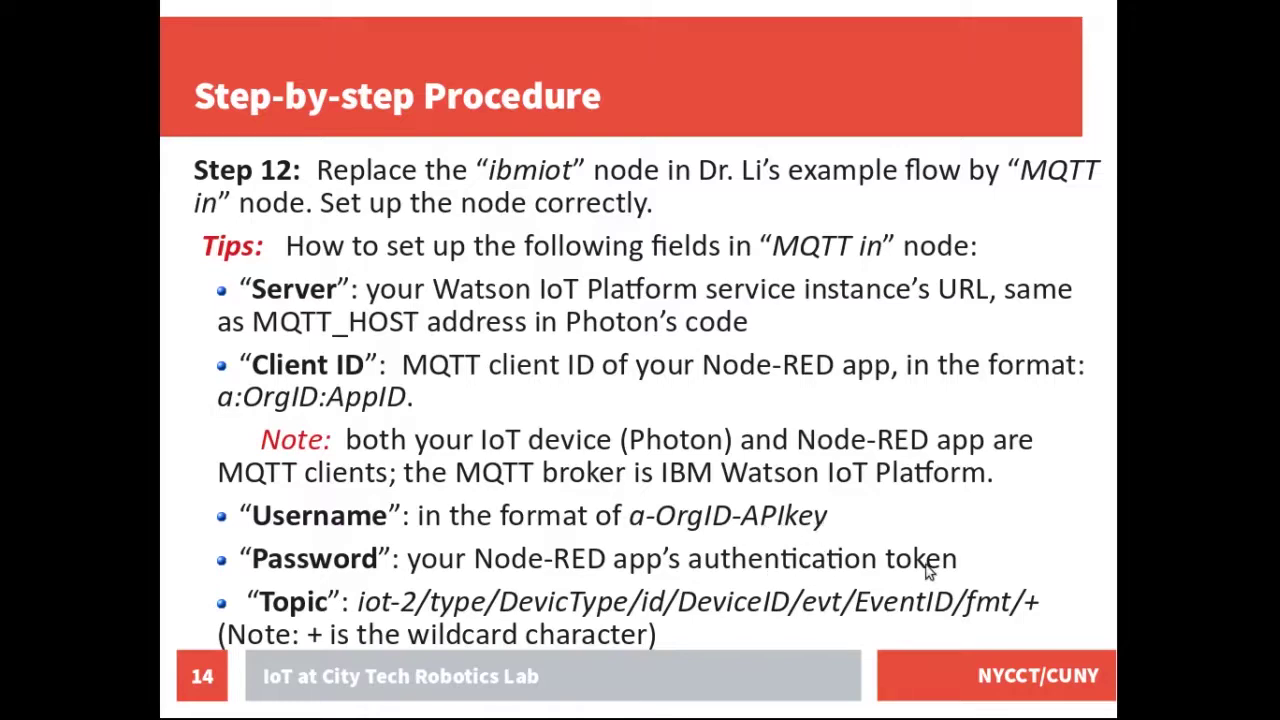
Go back from the Step 12 slide to the broker's blank username and password fields
{"action": "key", "text": "alt+Tab"}
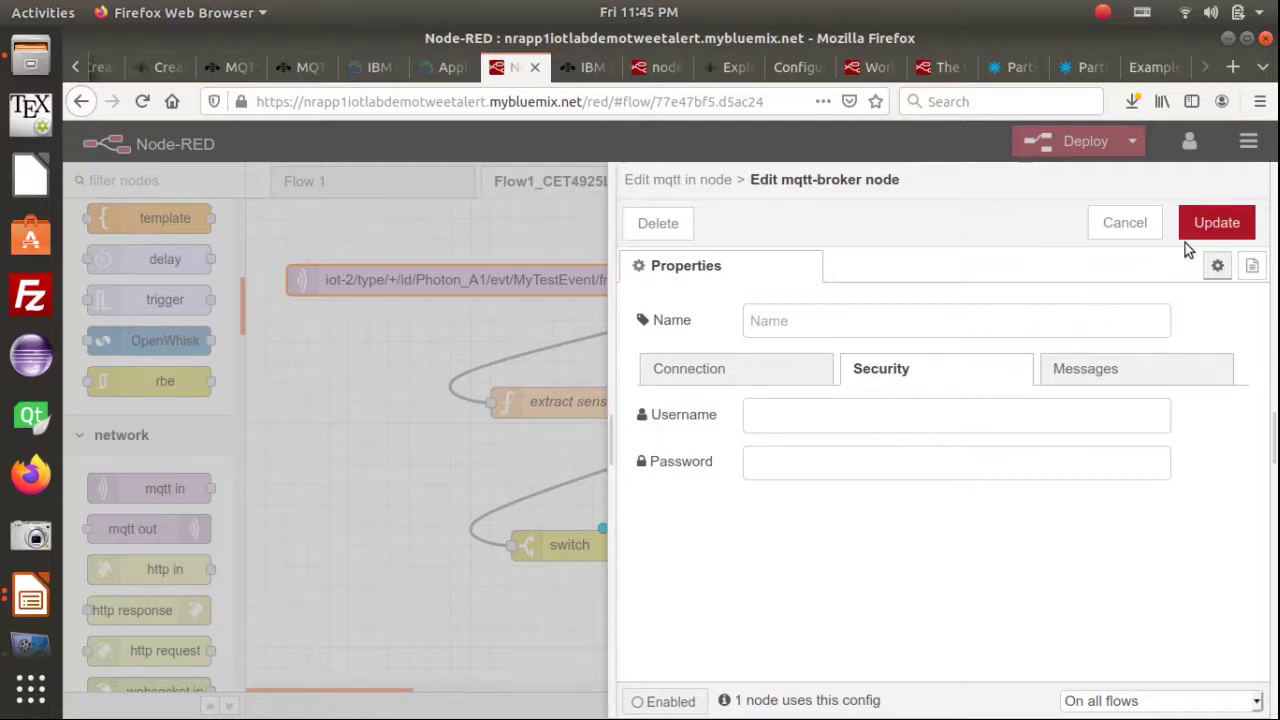
Update the mqtt-broker configuration and close the mqtt in node with Done
{"action": "left_click", "coordinate": [1203, 225]}
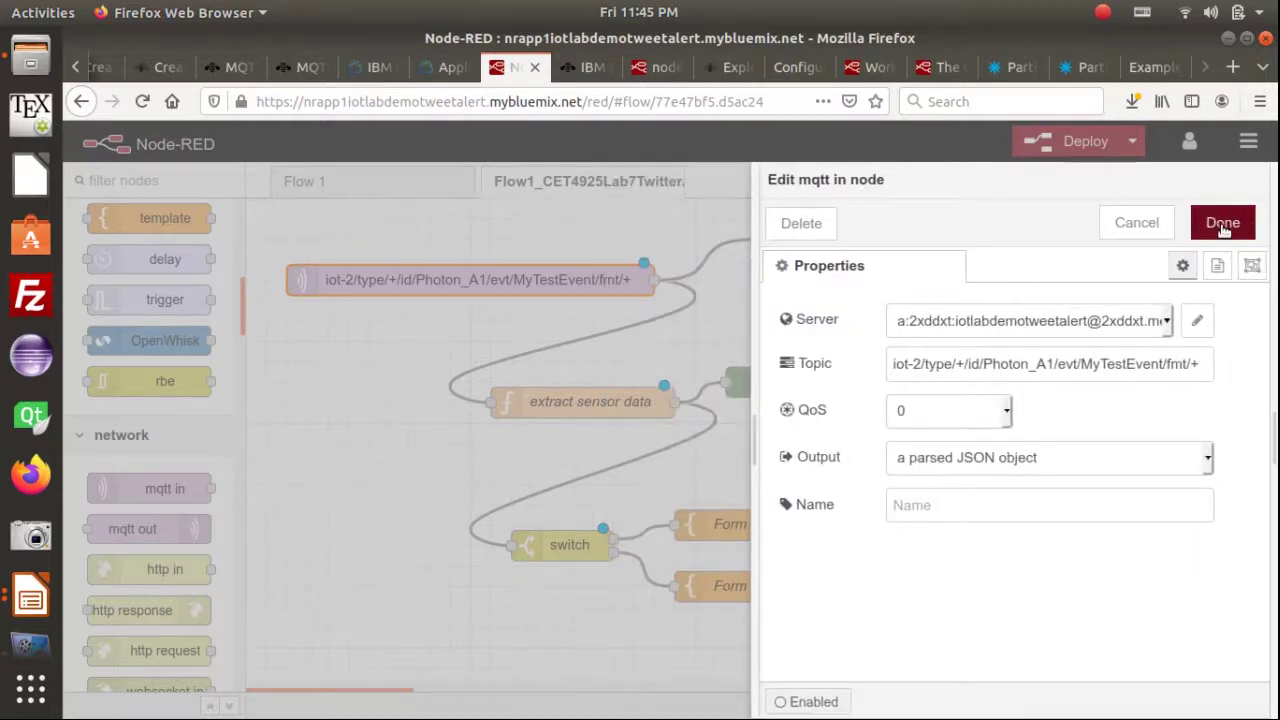
{"action": "left_click", "coordinate": [1222, 224]}
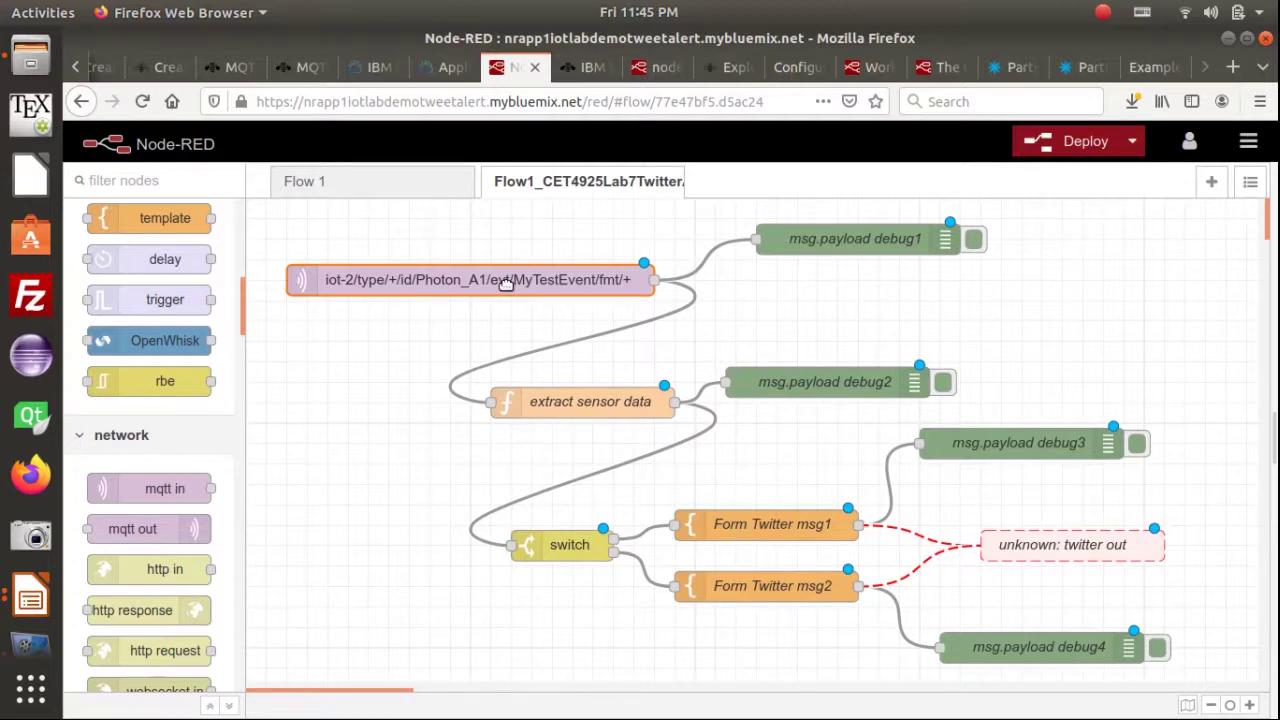
{"action": "left_click", "coordinate": [575, 68]}
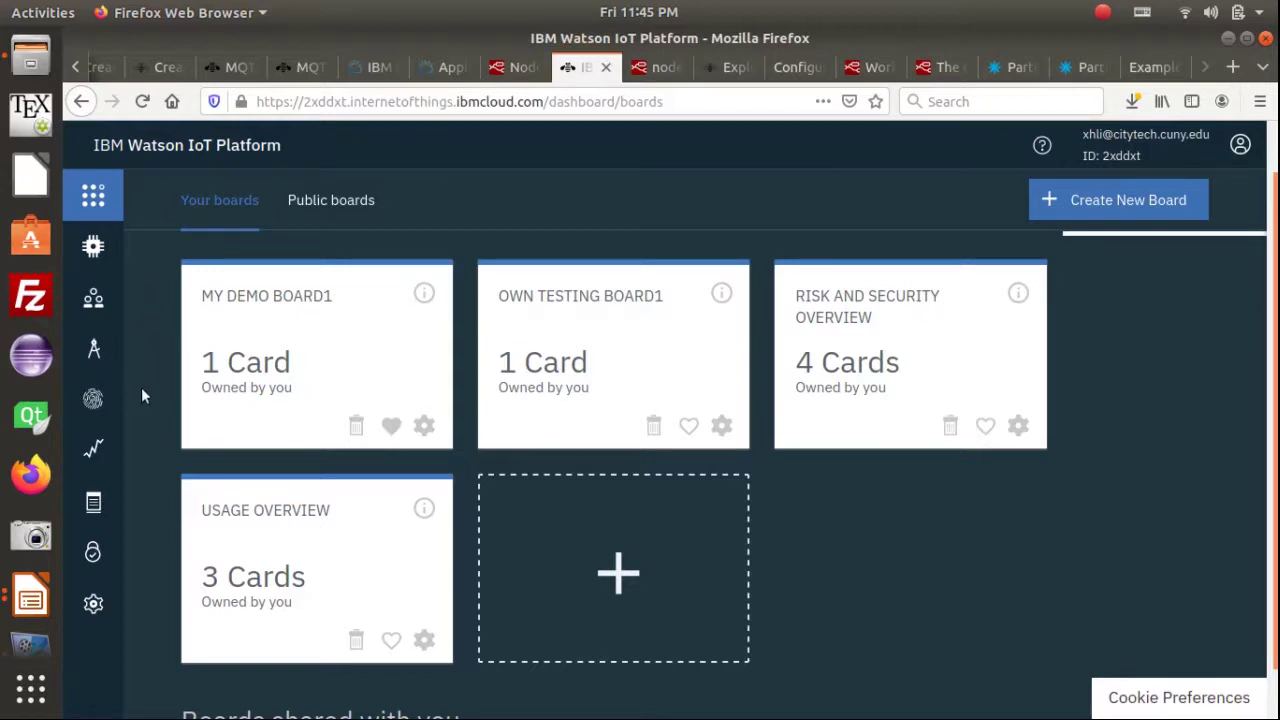
Start a new API key described as for the Node-RED app "NRApp1_iotlabdemo TweetAlert"
{"action": "mouse_move", "coordinate": [80, 400]}
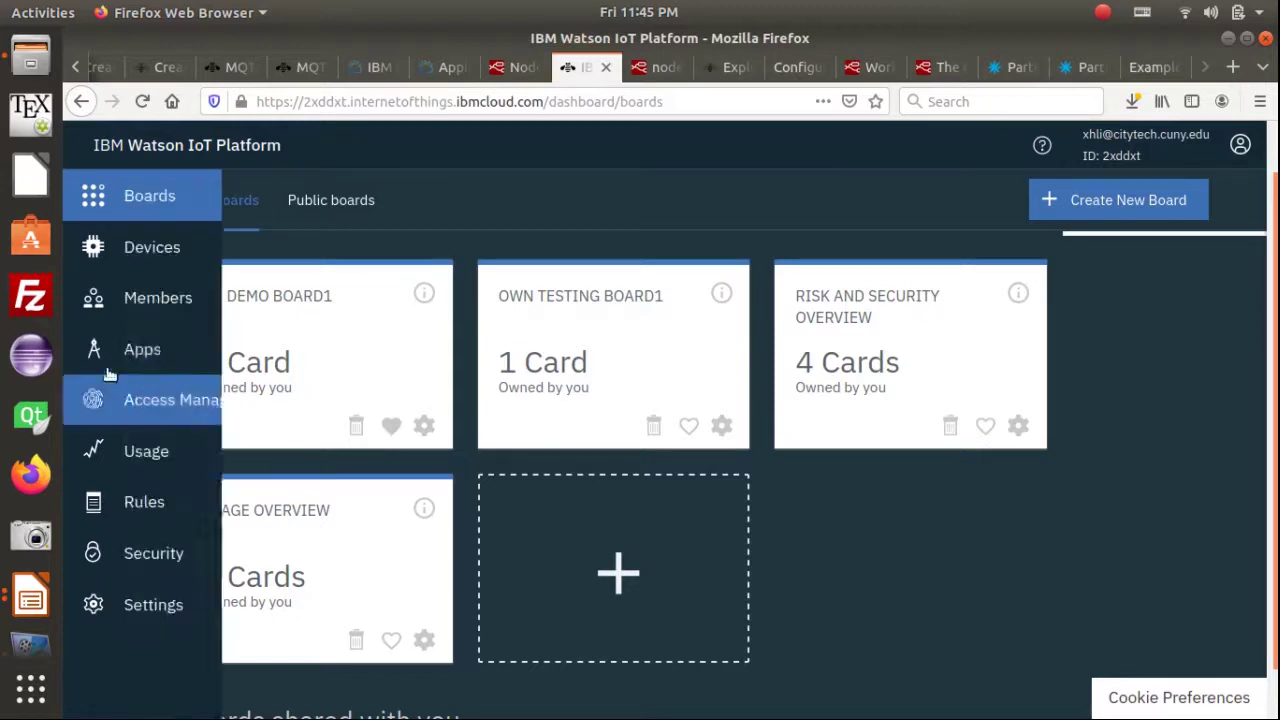
{"action": "left_click", "coordinate": [190, 354]}
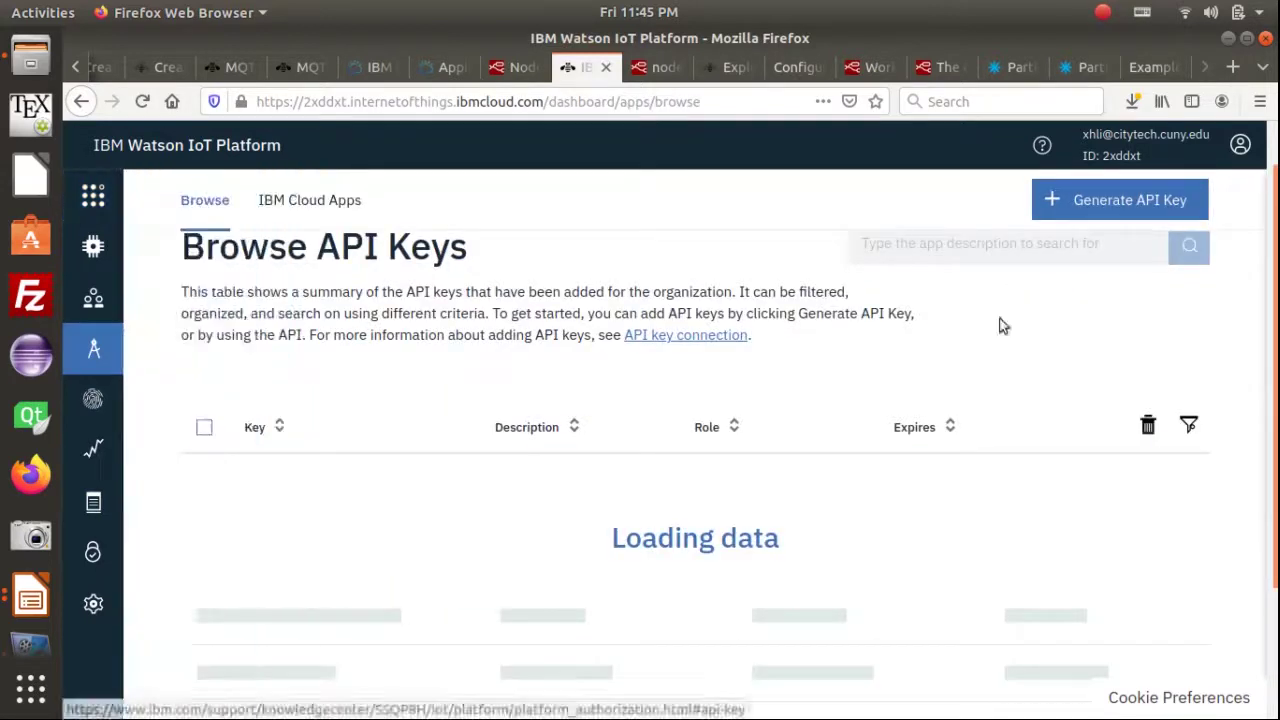
{"action": "left_click", "coordinate": [1113, 205]}
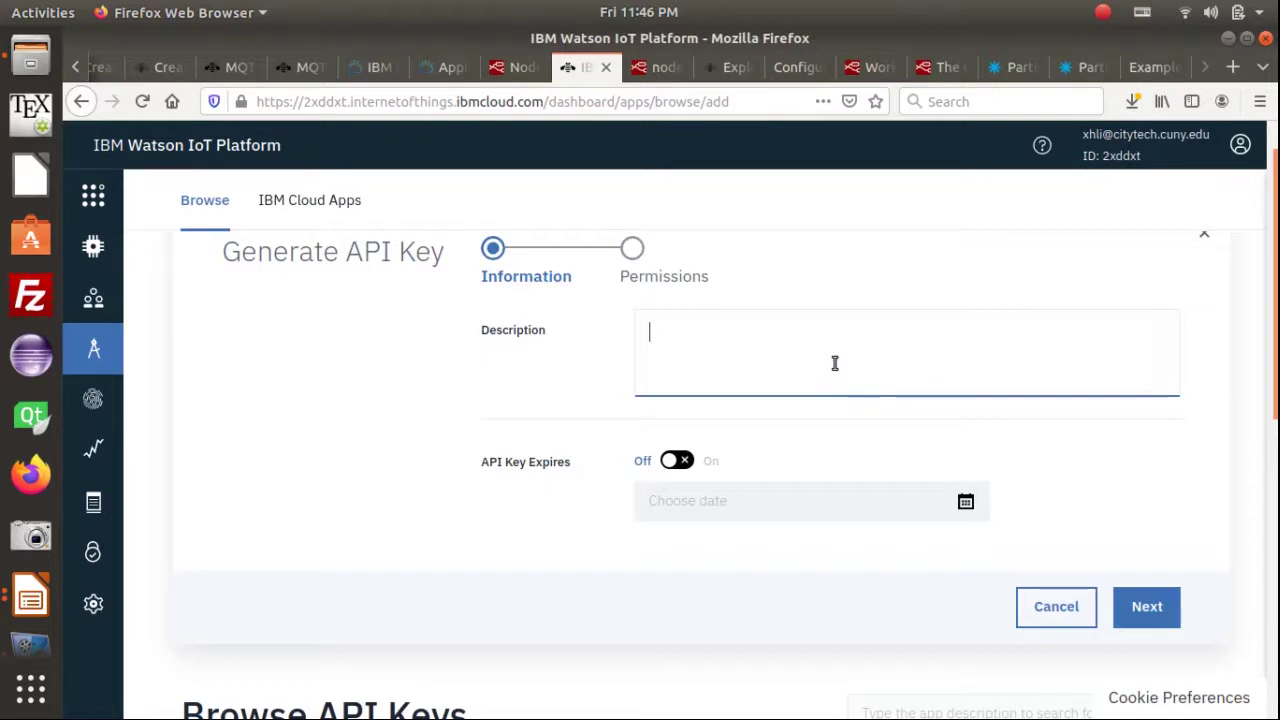
{"action": "left_click", "coordinate": [773, 338]}
{"action": "type", "text": "API key"}
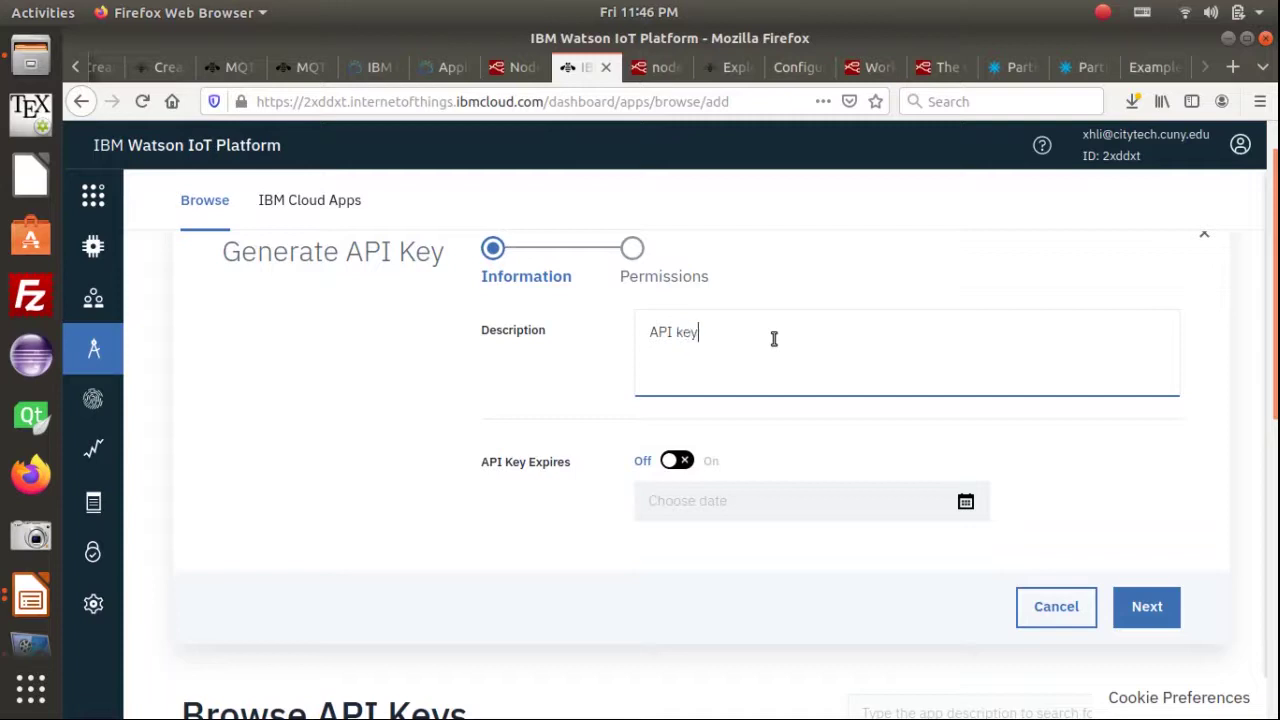
{"action": "type", "text": " for the Node-RED app \"NRA"}
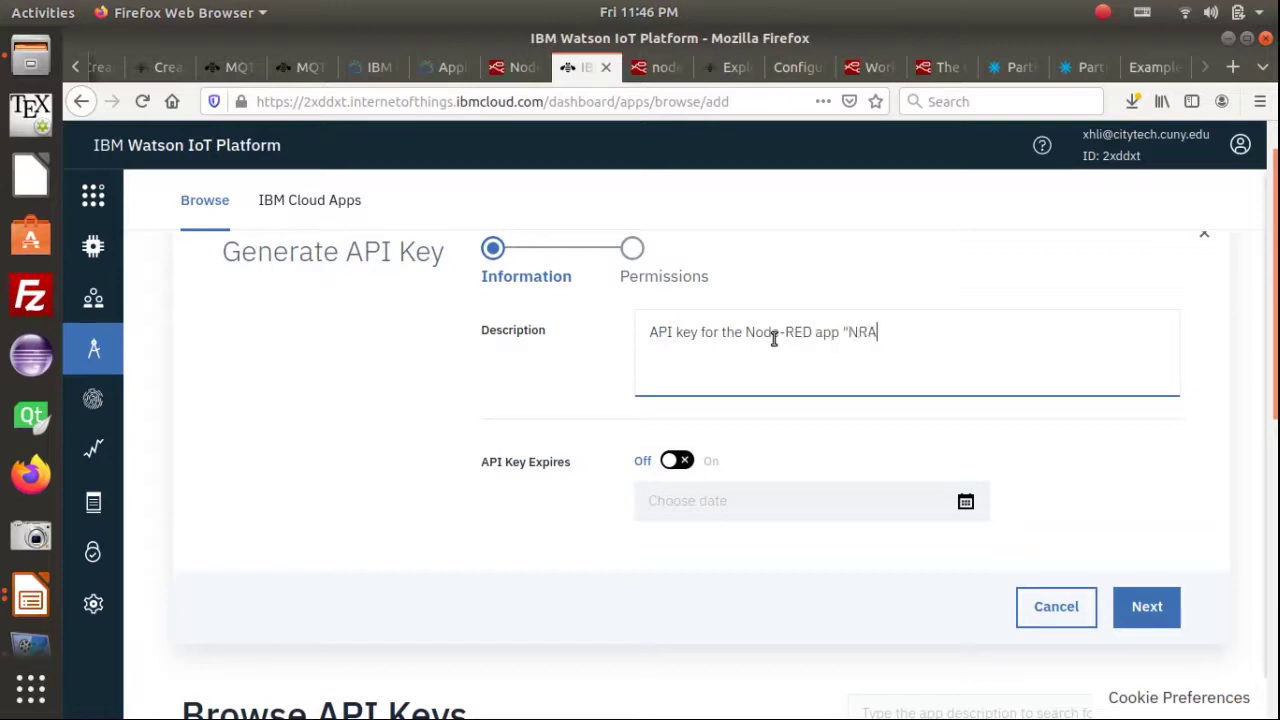
{"action": "type", "text": "pp1_iotlabdemo "}
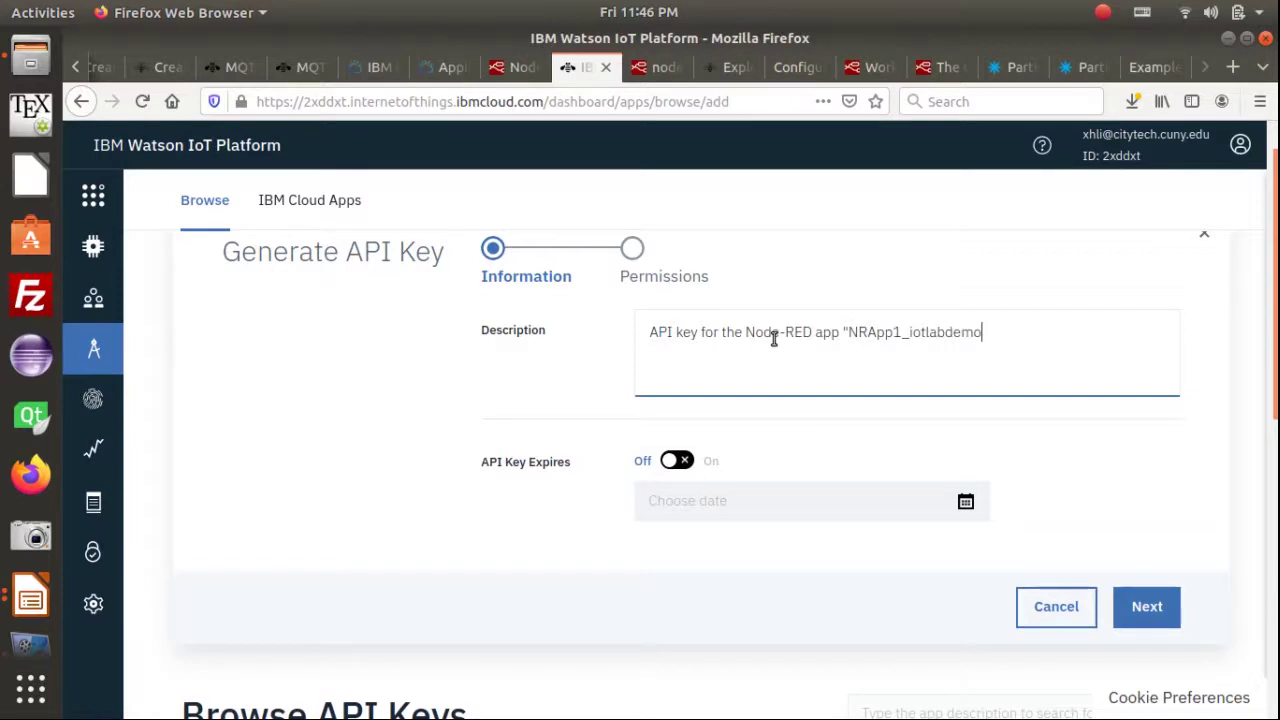
{"action": "type", "text": "TweetAlert\""}
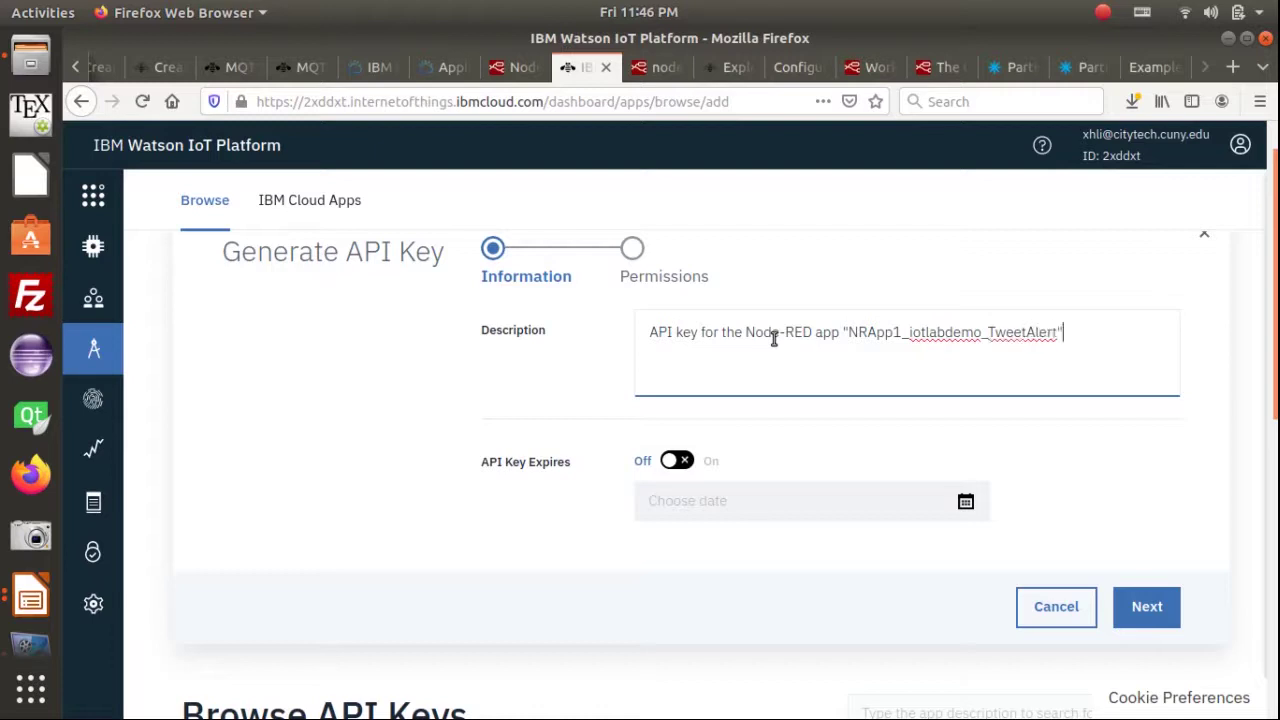
{"action": "type", "text": "."}
{"action": "left_click", "coordinate": [1147, 612]}
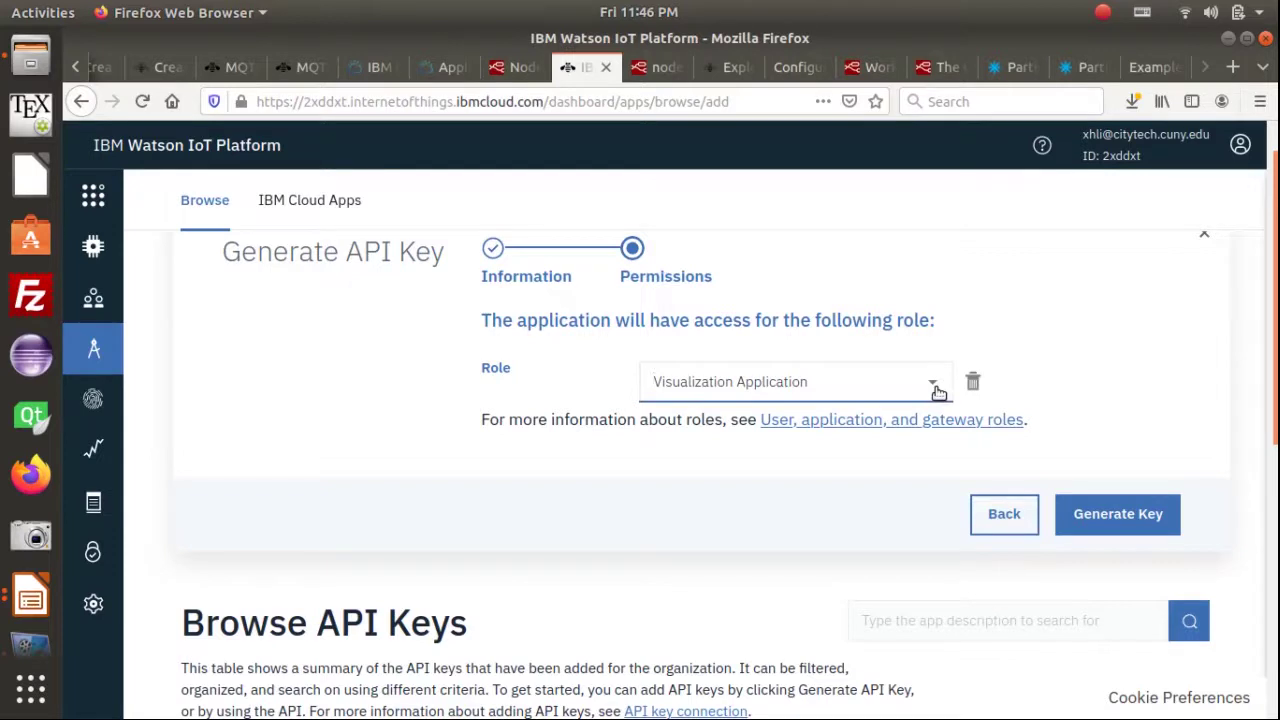
Generate the key with the Standard Application role and copy its API key value
{"action": "left_click", "coordinate": [934, 386]}
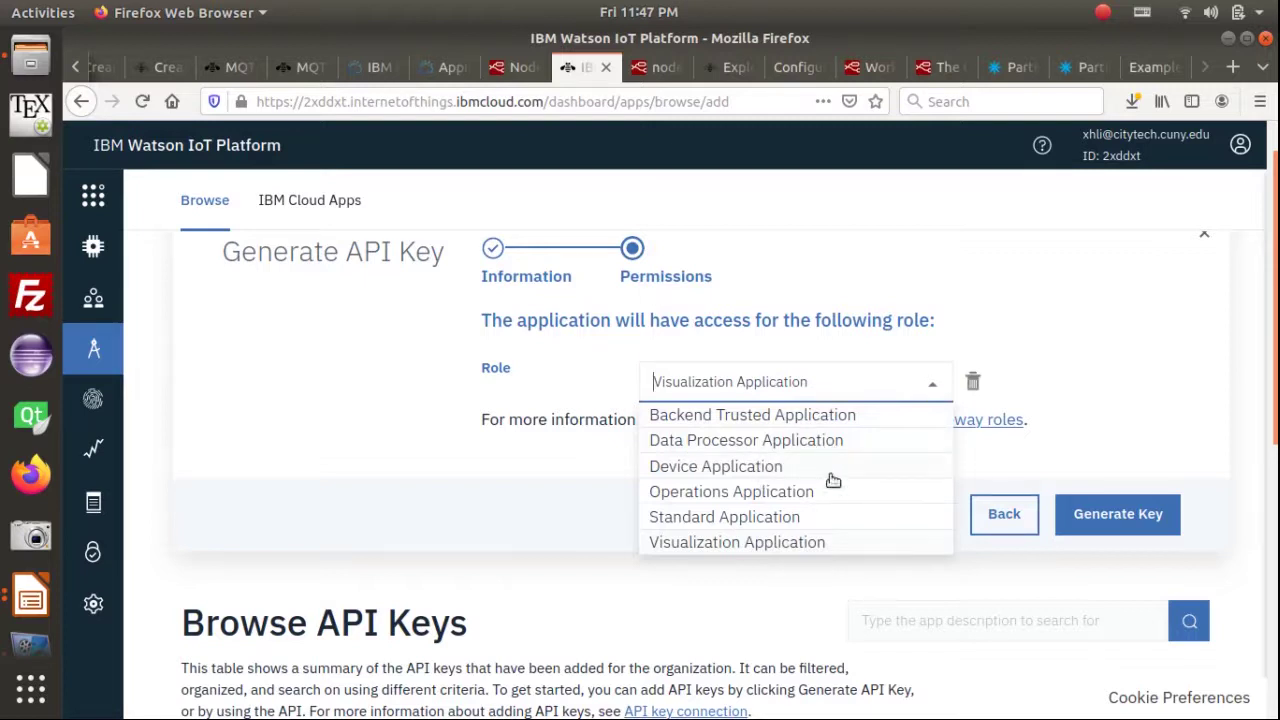
{"action": "left_click", "coordinate": [806, 521]}
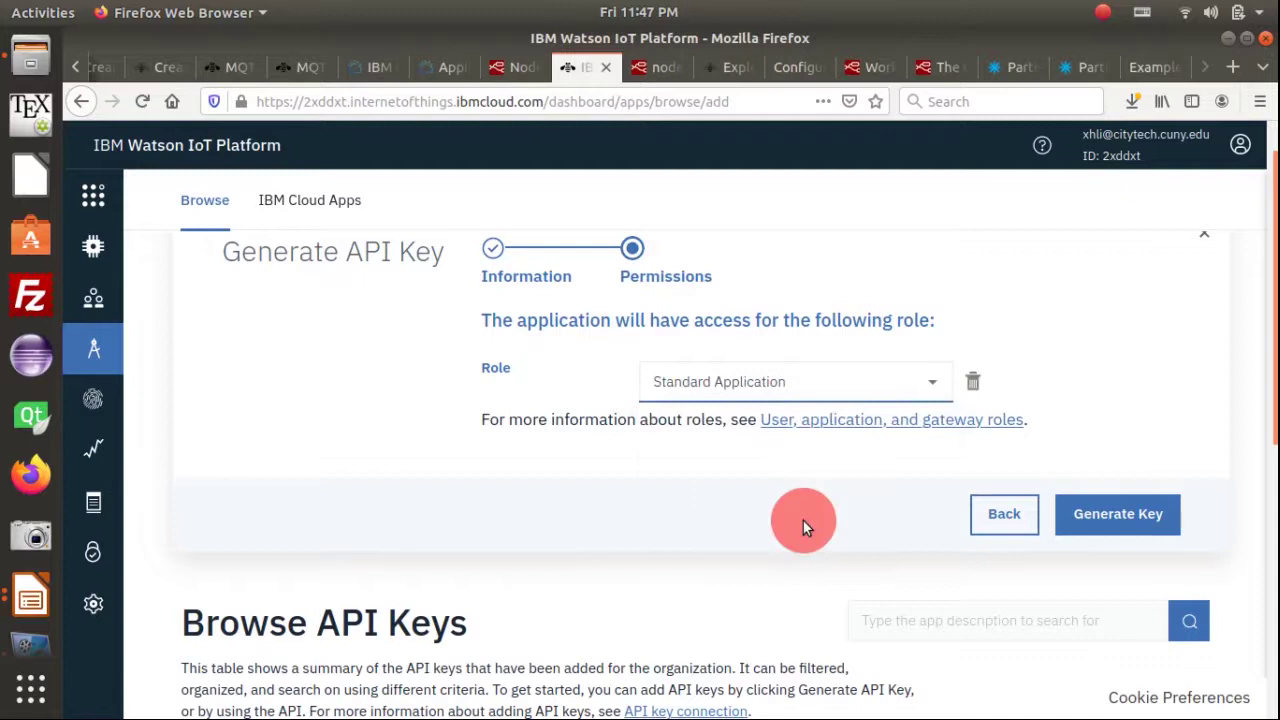
{"action": "left_click", "coordinate": [1117, 515]}
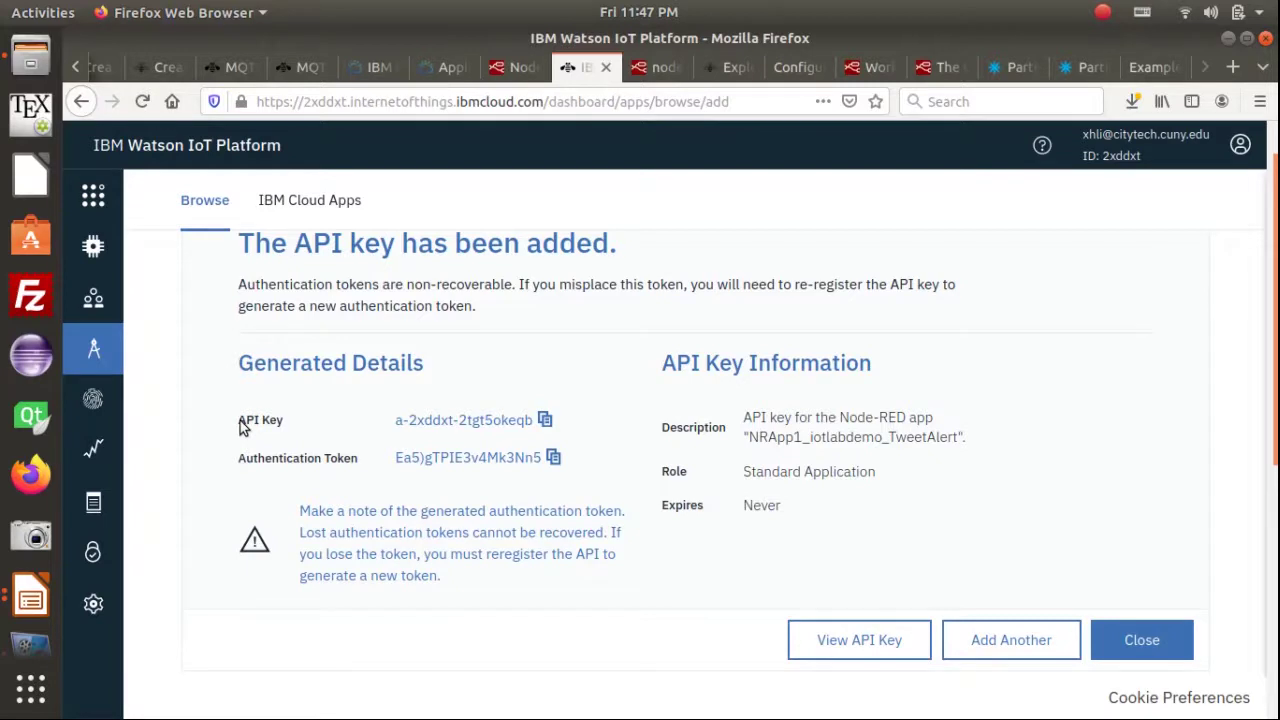
{"action": "left_click", "coordinate": [546, 419]}
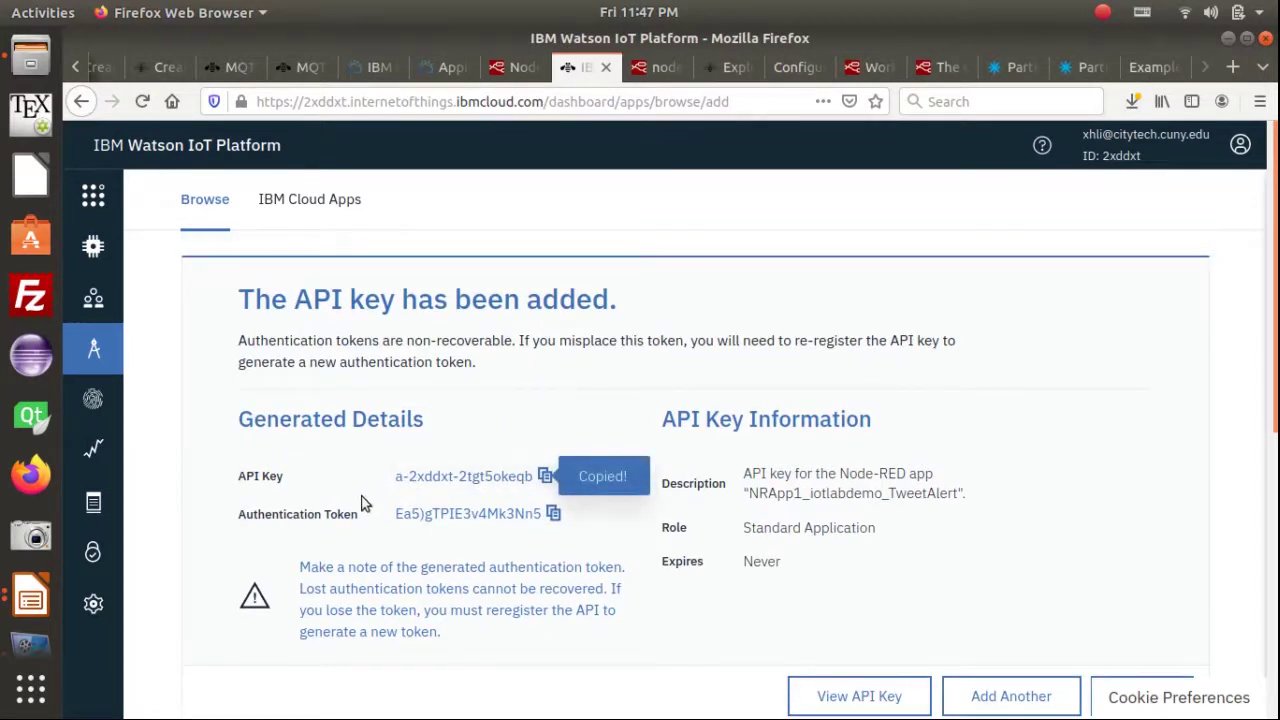
Paste the new API key and its auth token below the Data line in the credentials file
{"action": "key", "text": "alt+Tab"}
{"action": "key", "text": "Tab"}
{"action": "key", "text": "Tab"}
{"action": "key", "text": "Tab"}
{"action": "left_click", "coordinate": [360, 229]}
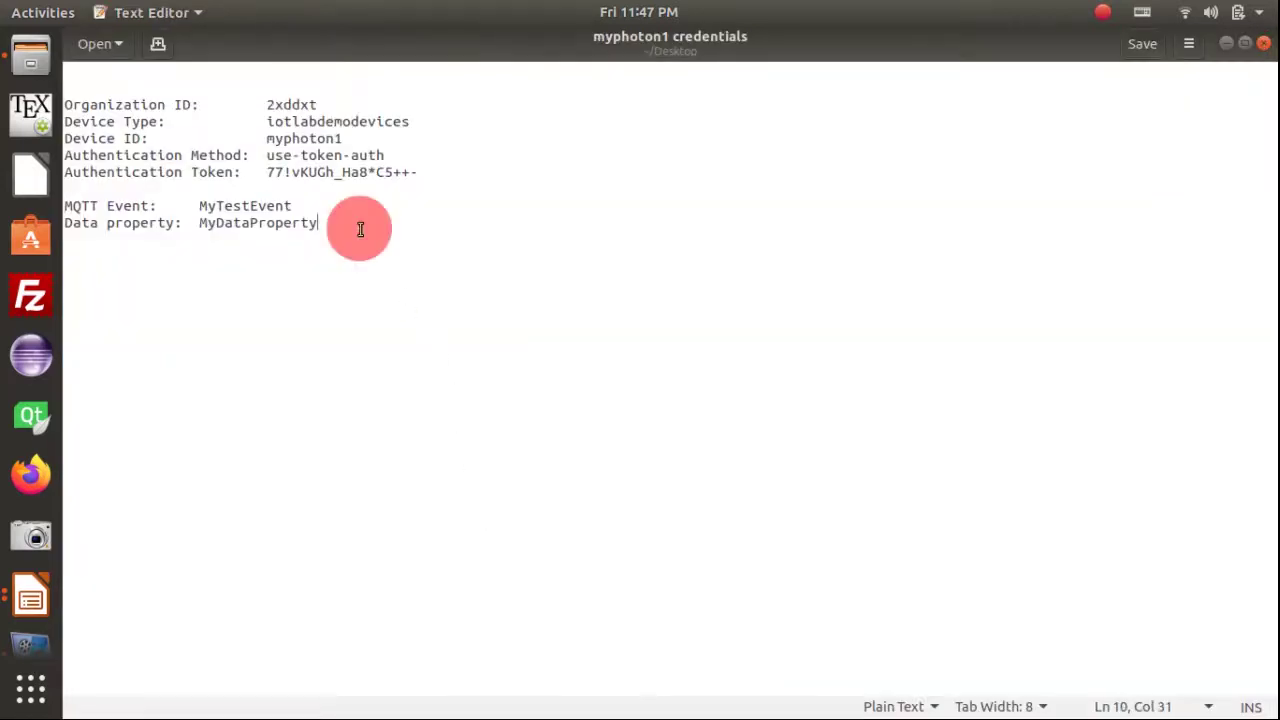
{"action": "key", "text": "Return"}
{"action": "key", "text": "Return"}
{"action": "key", "text": "ctrl+v"}
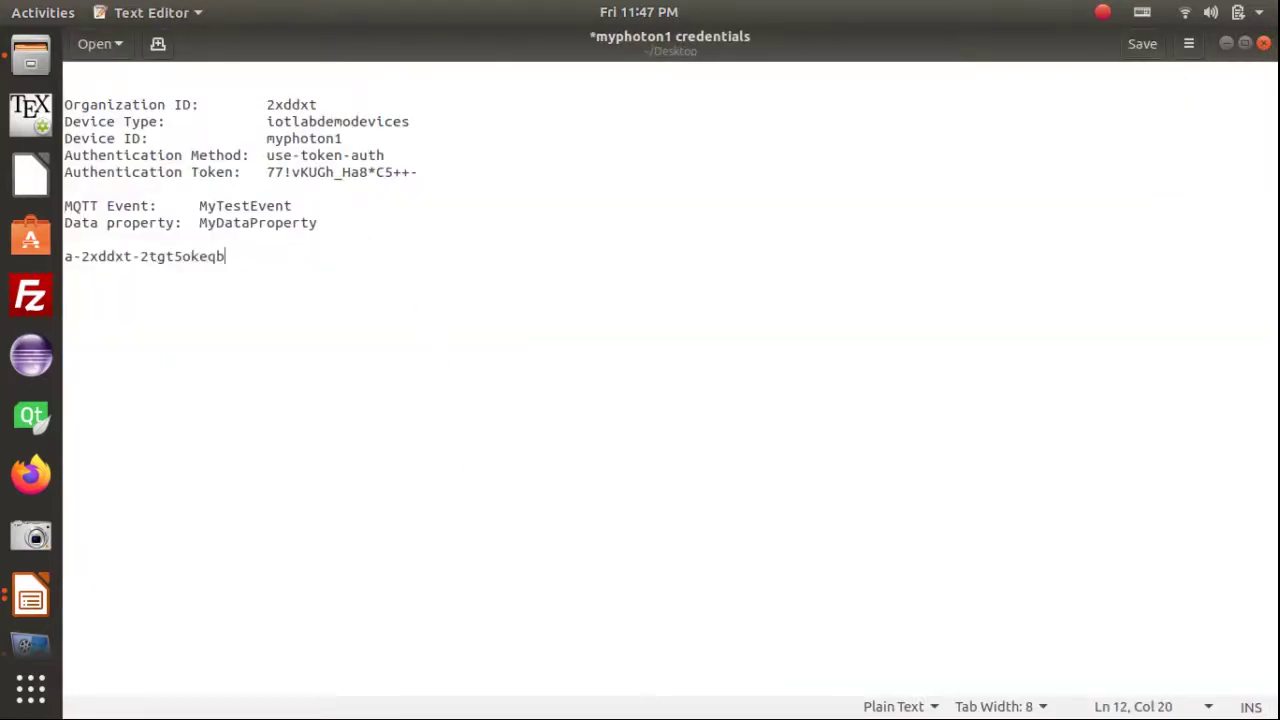
{"action": "key", "text": "alt+Tab"}
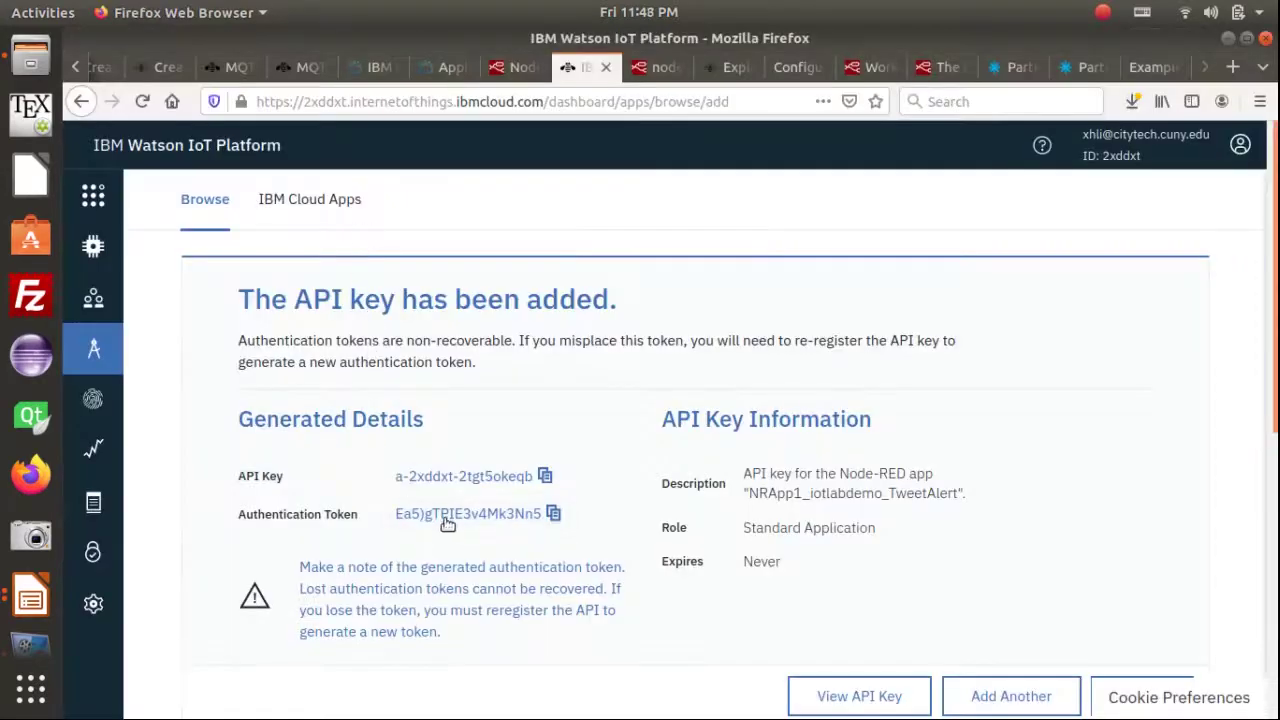
{"action": "left_click", "coordinate": [549, 514]}
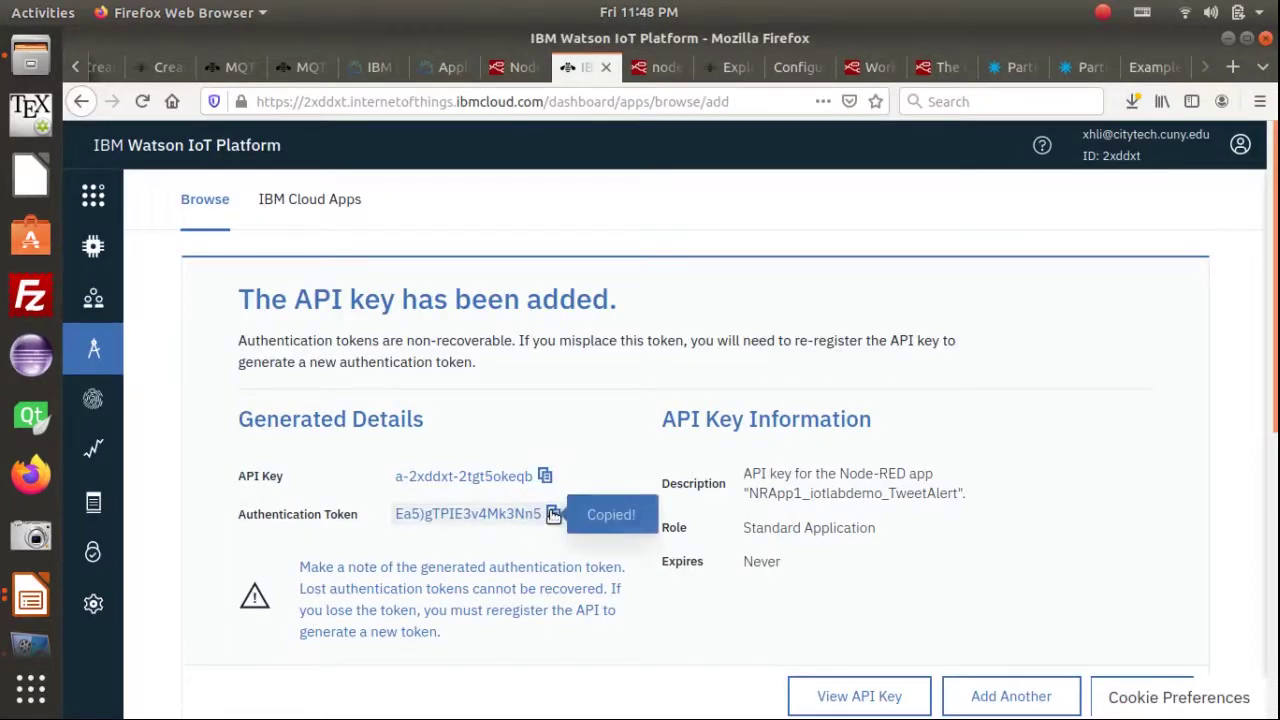
{"action": "key", "text": "alt+Tab"}
{"action": "key", "text": "Return"}
{"action": "key", "text": "Return"}
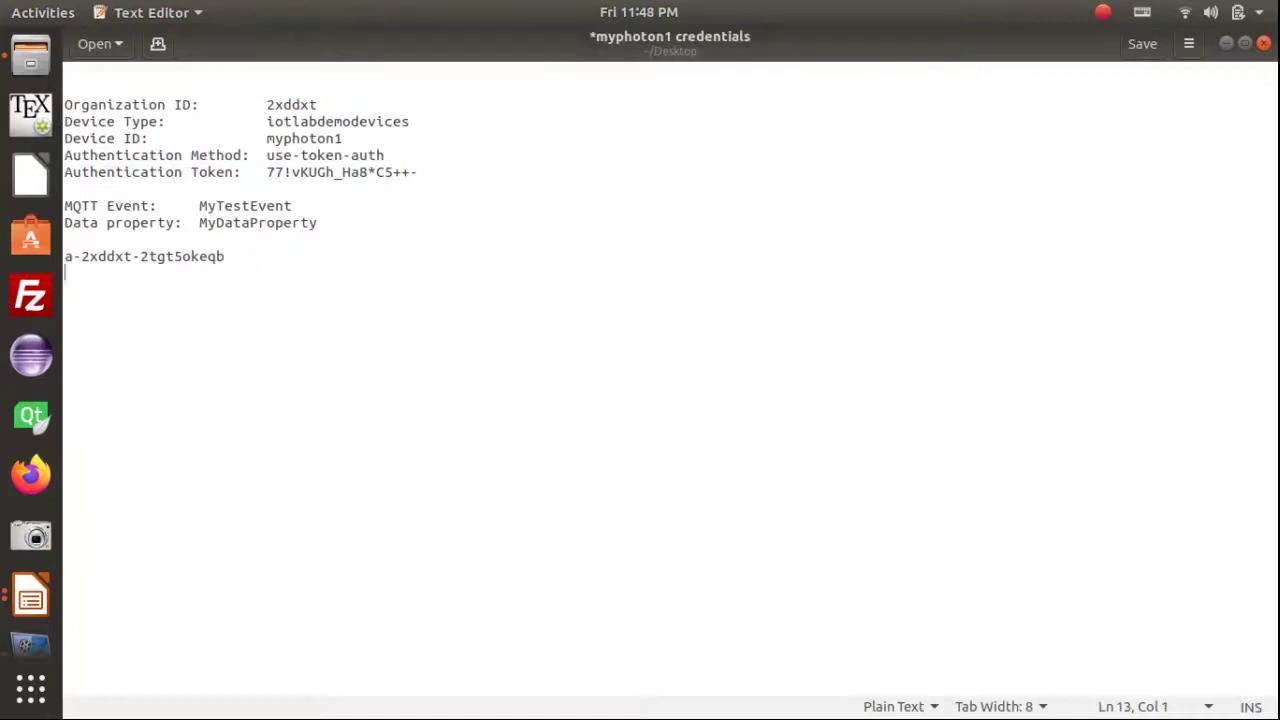
{"action": "key", "text": "ctrl+v"}
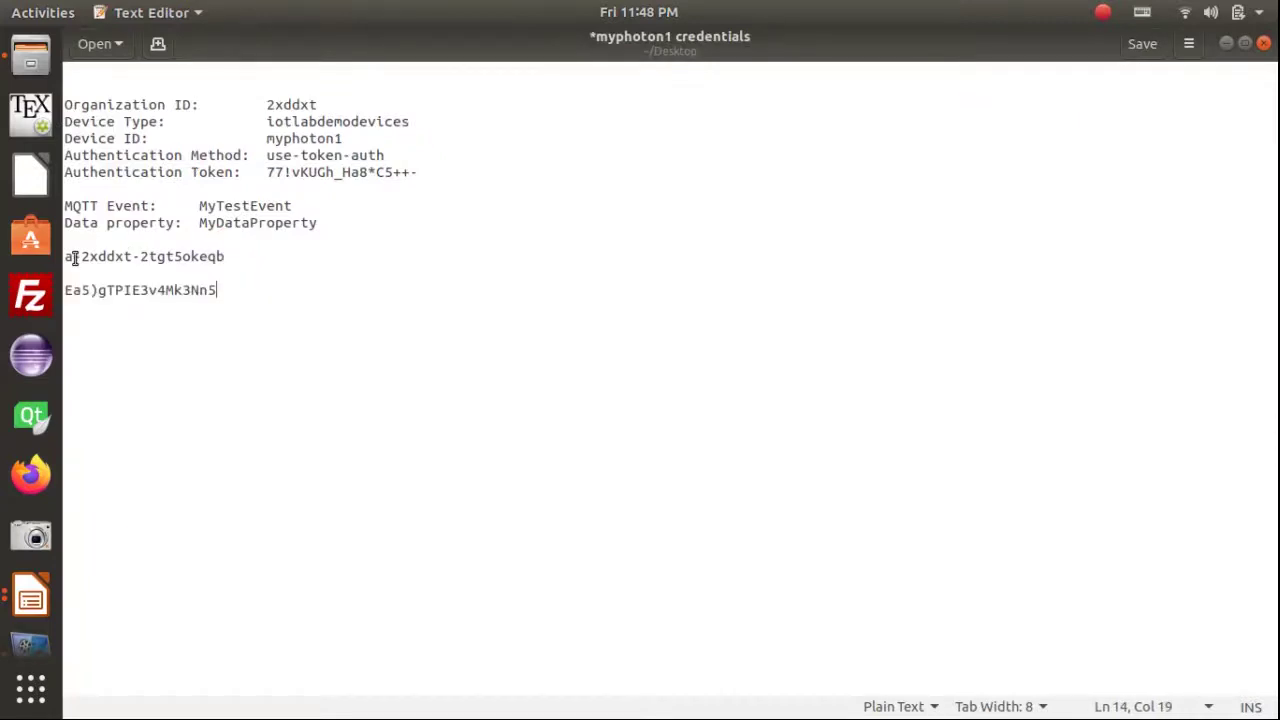
Add an API Key label for the NodeRED app in front of the key
{"action": "left_click", "coordinate": [67, 258]}
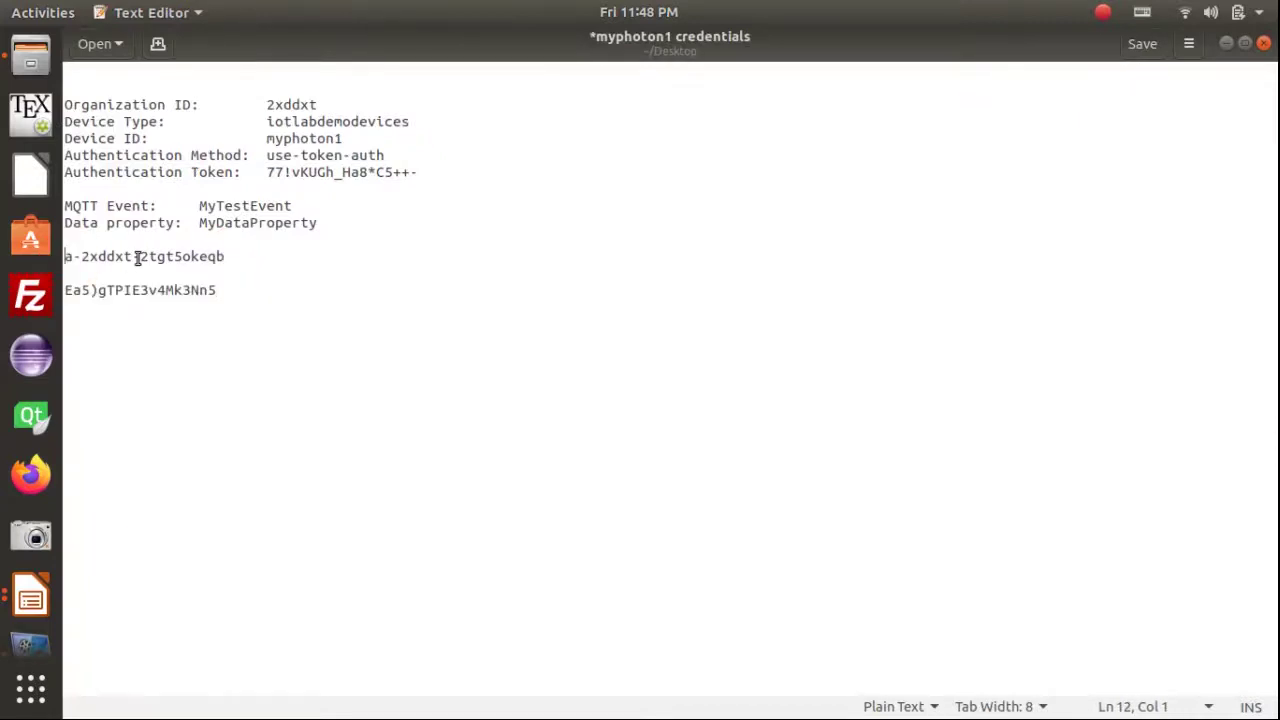
{"action": "key", "text": "Return"}
{"action": "key", "text": "alt+Tab"}
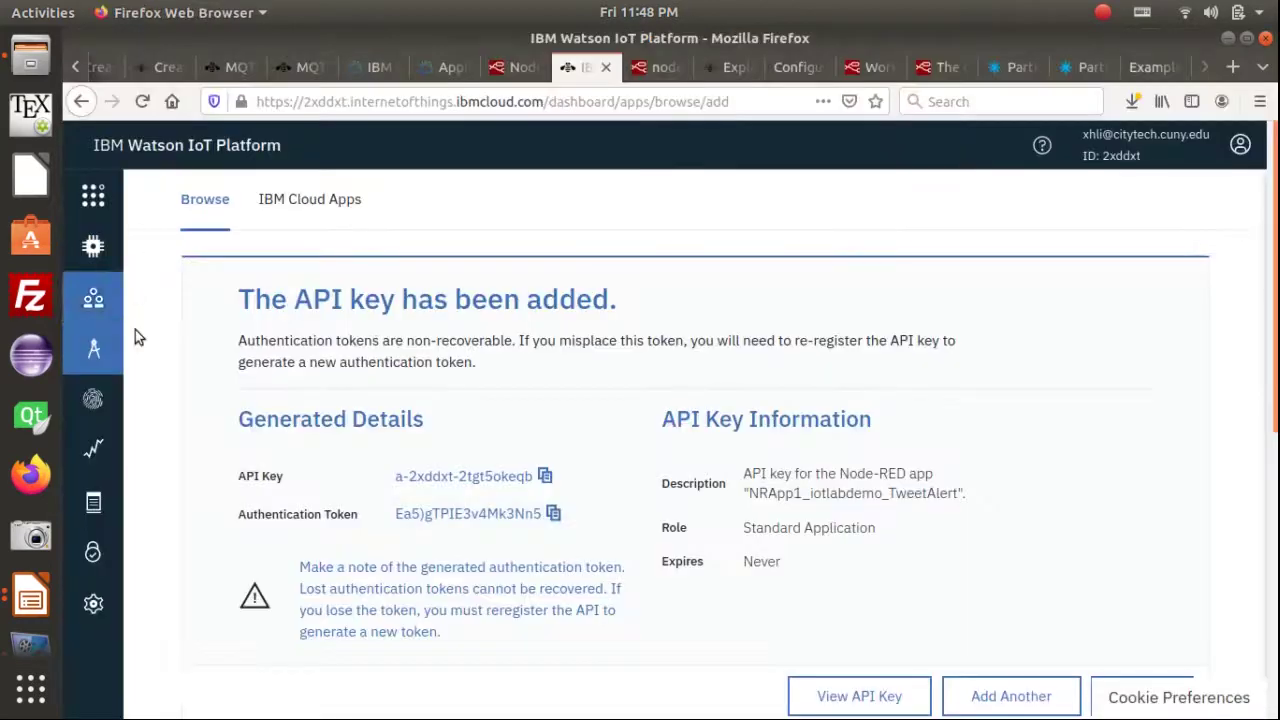
{"action": "left_click", "coordinate": [288, 482]}
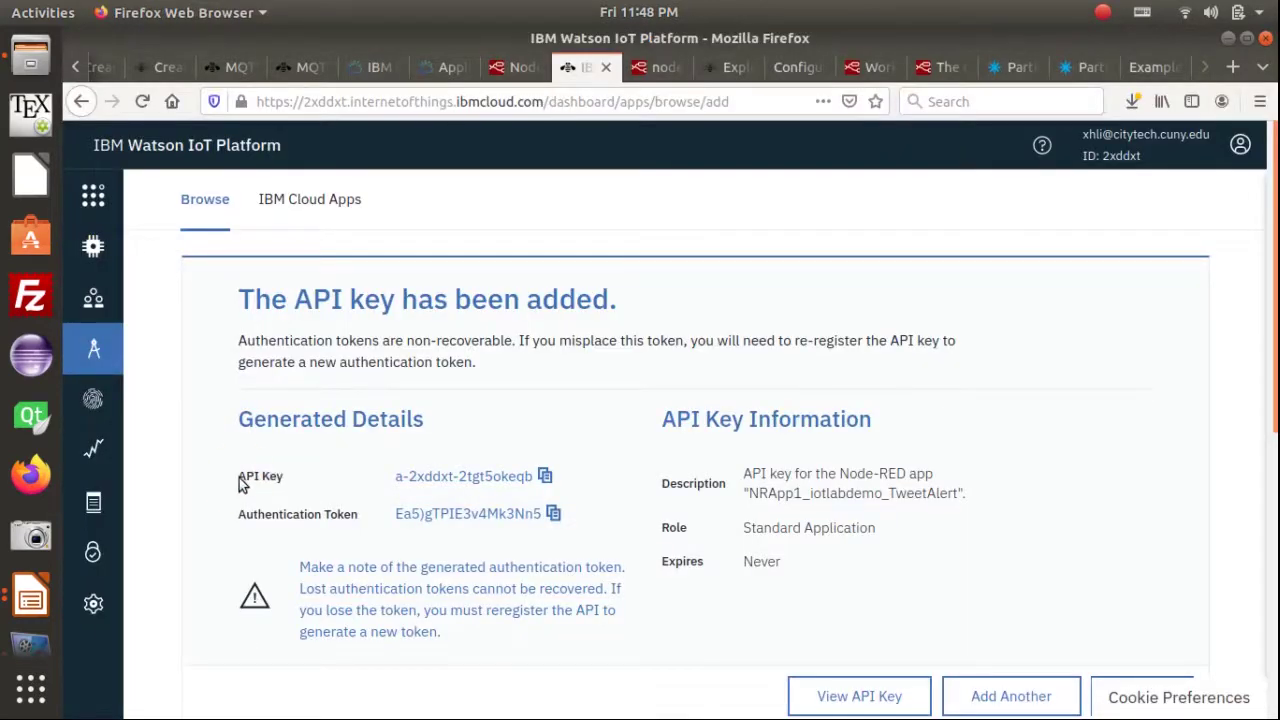
{"action": "key", "text": "alt+Tab"}
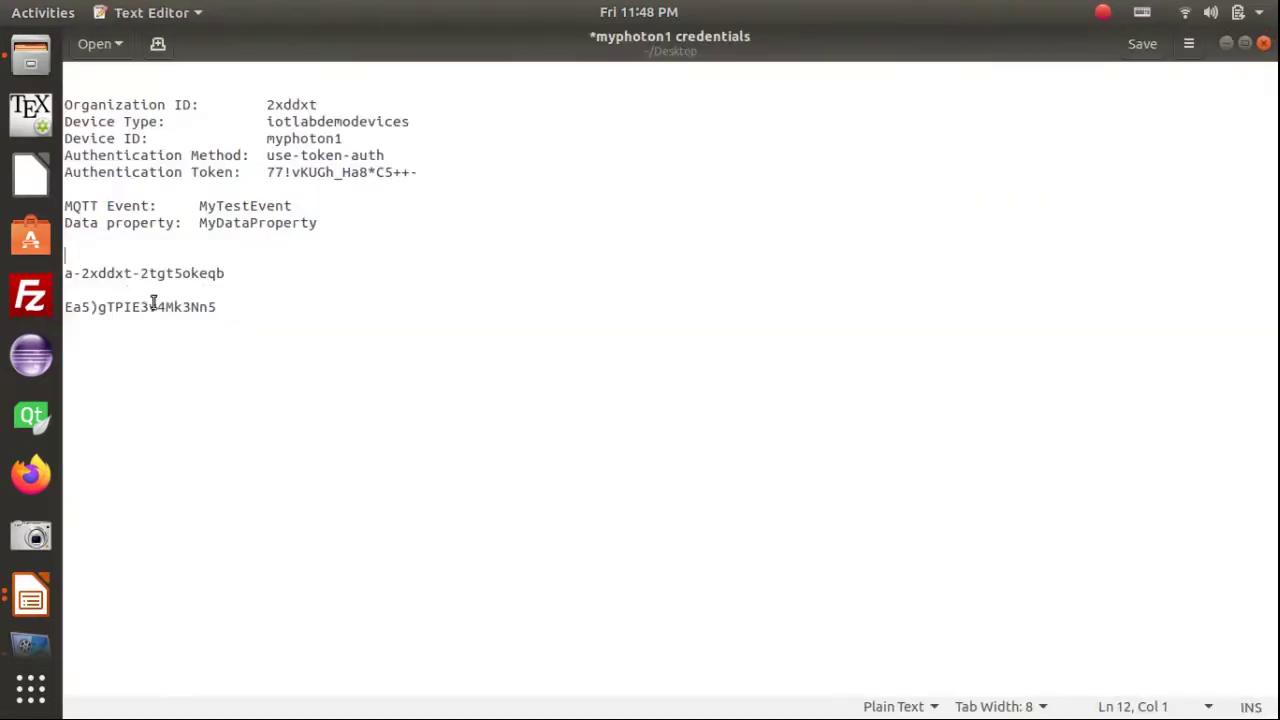
{"action": "type", "text": "API Key for"}
{"action": "type", "text": "NodeRED app"}
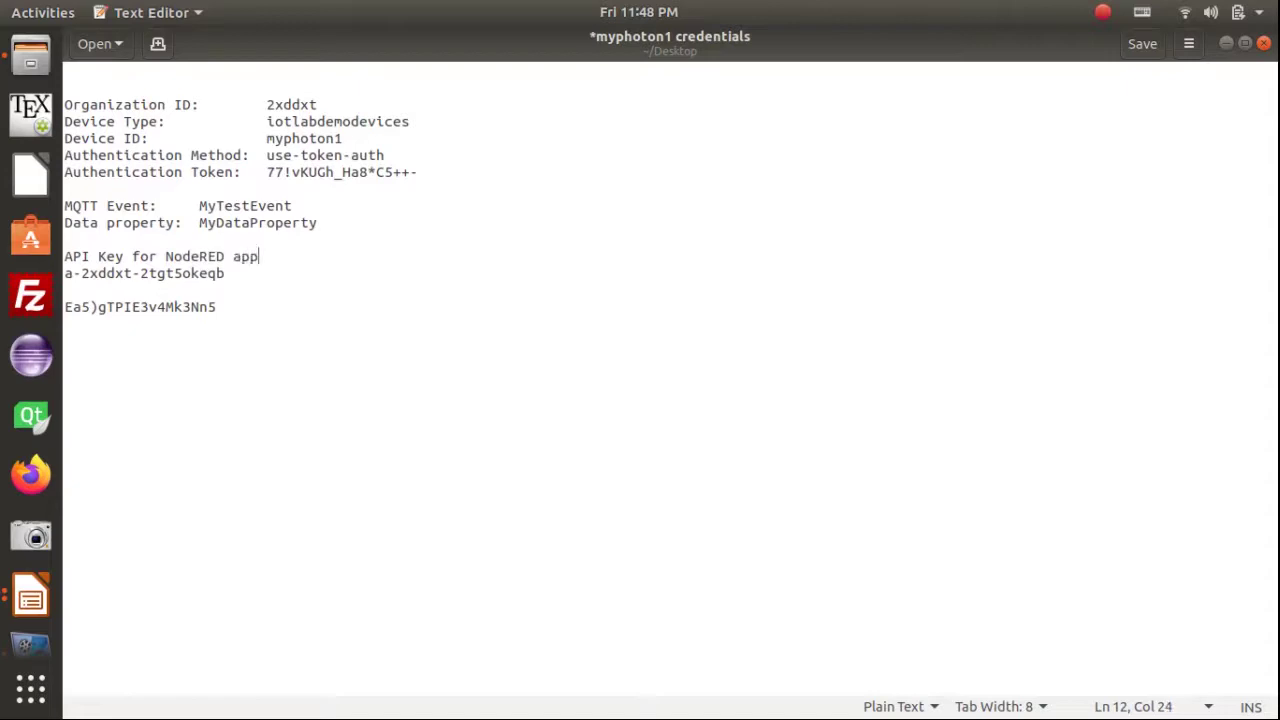
{"action": "type", "text": ":"}
{"action": "key", "text": "Delete"}
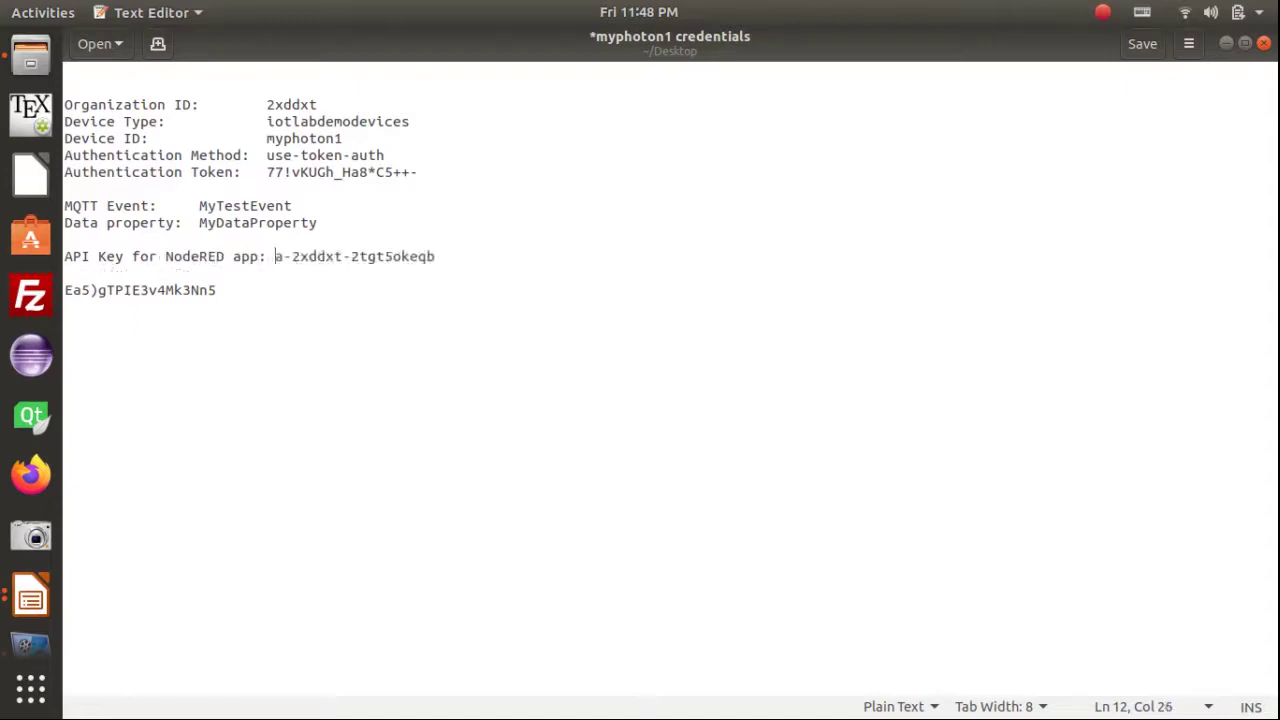
Label the token line 'Auth Token:', save the file, and select the API key value
{"action": "left_click", "coordinate": [458, 260]}
{"action": "key", "text": "Return"}
{"action": "type", "text": "Auth Token:"}
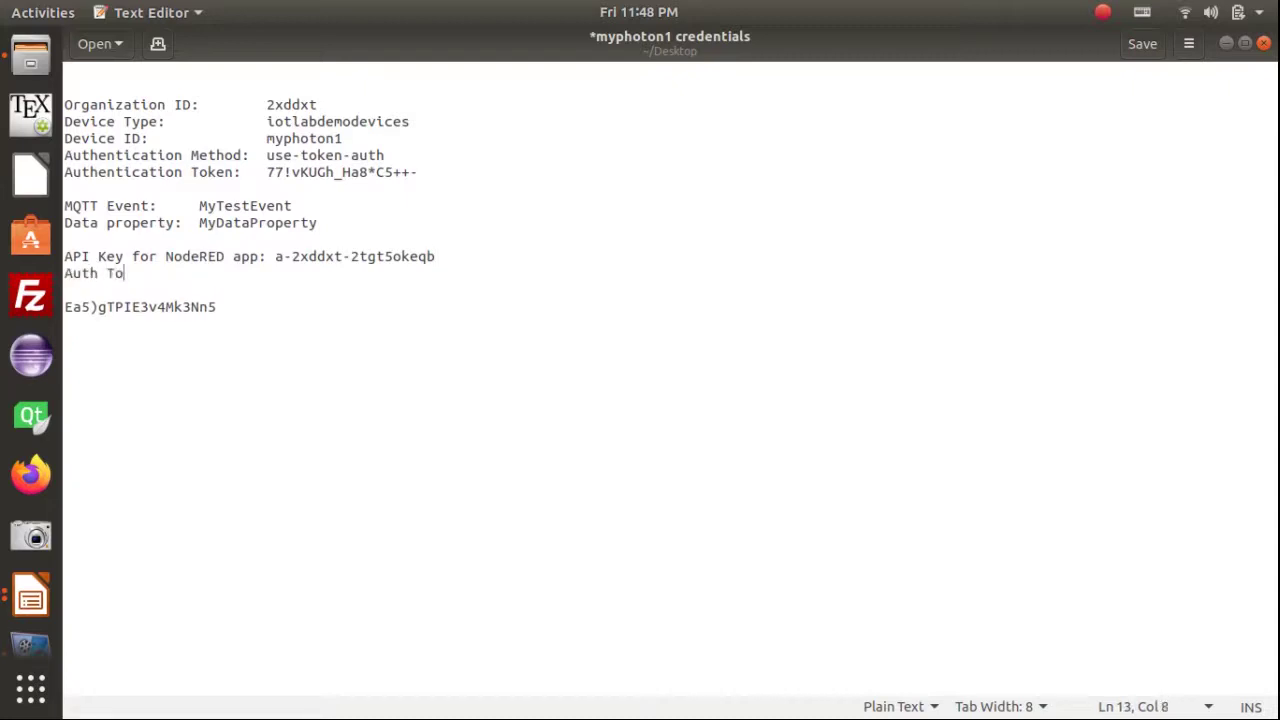
{"action": "key", "text": "Delete"}
{"action": "key", "text": "Delete"}
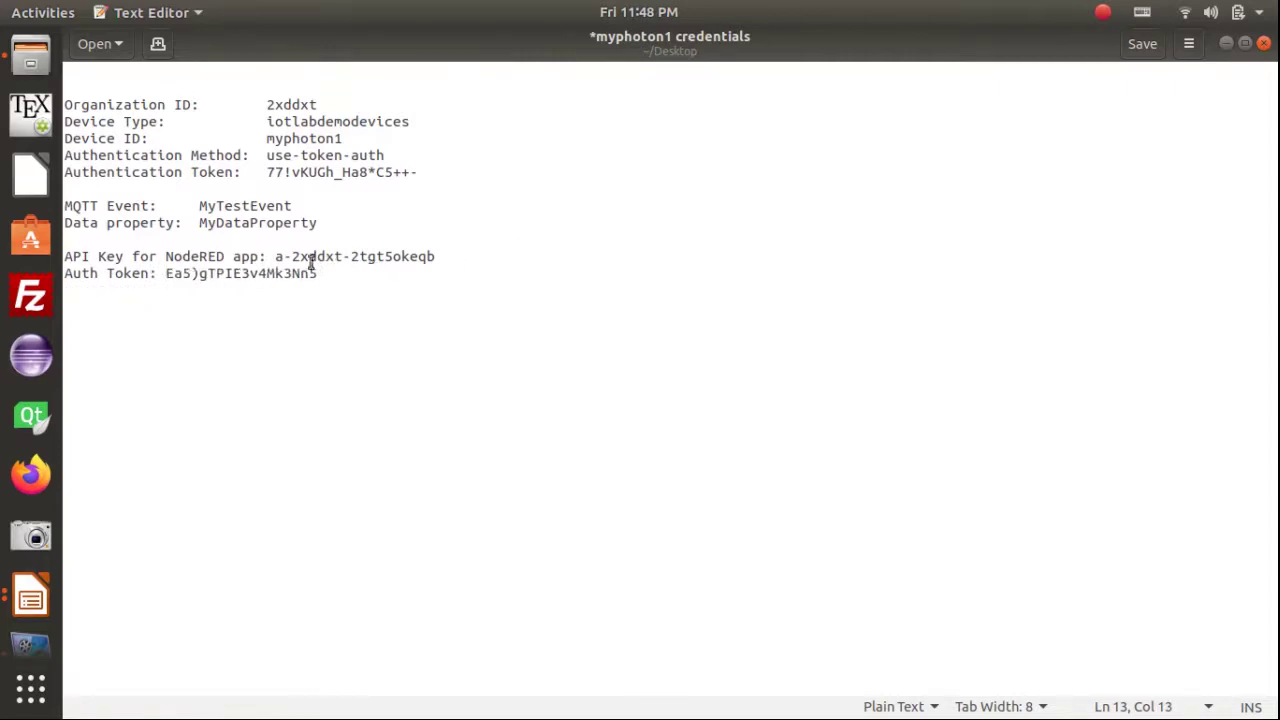
{"action": "key", "text": "ctrl+s"}
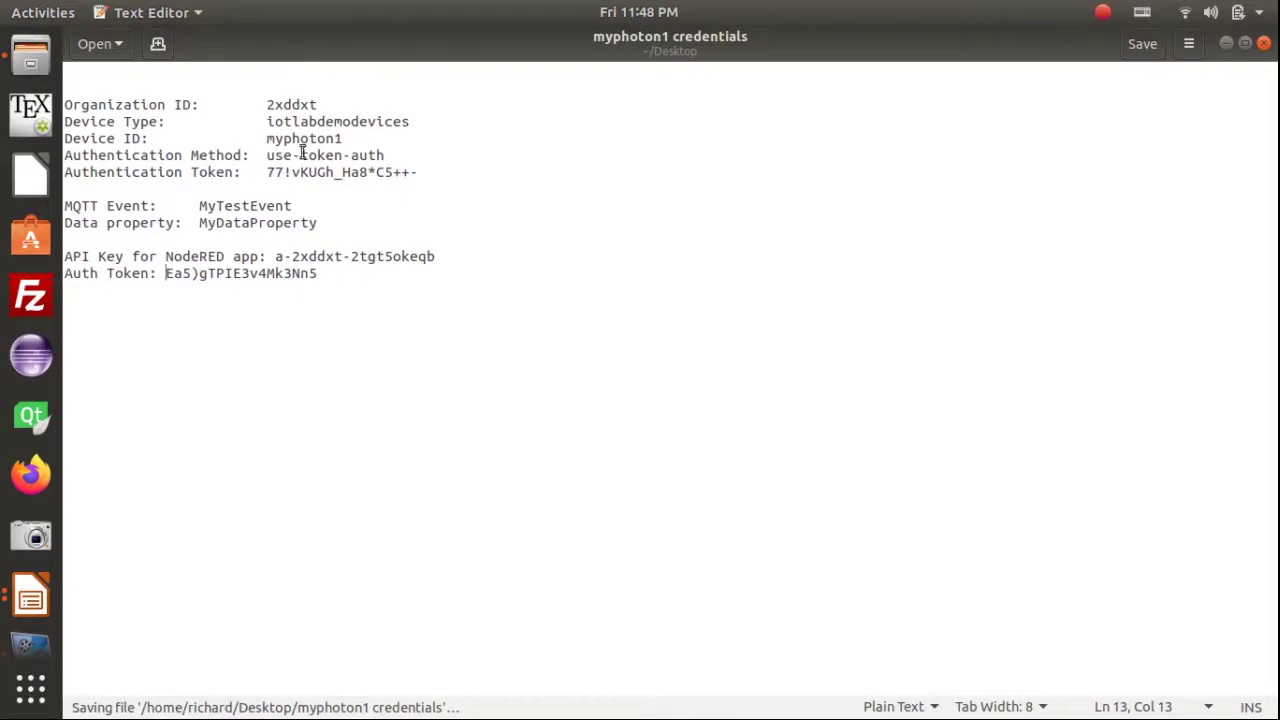
{"action": "left_click", "coordinate": [276, 258]}
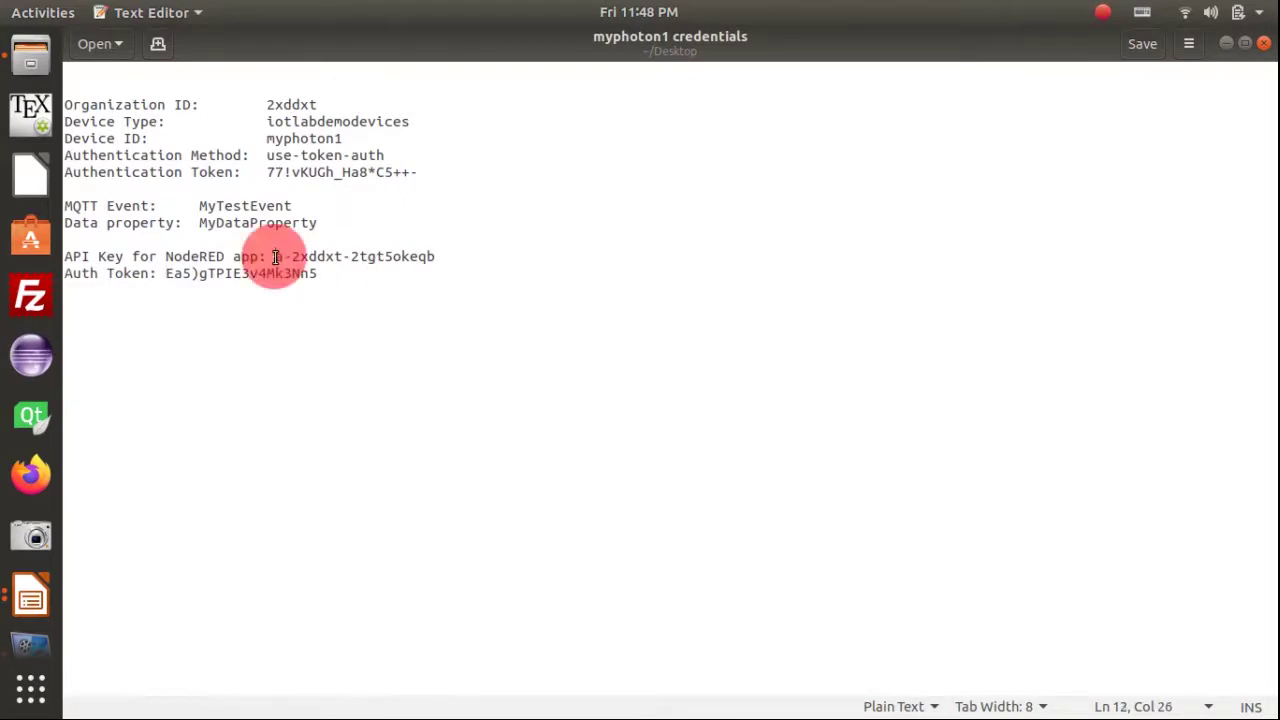
{"action": "left_click", "coordinate": [437, 257], "text": "shift"}
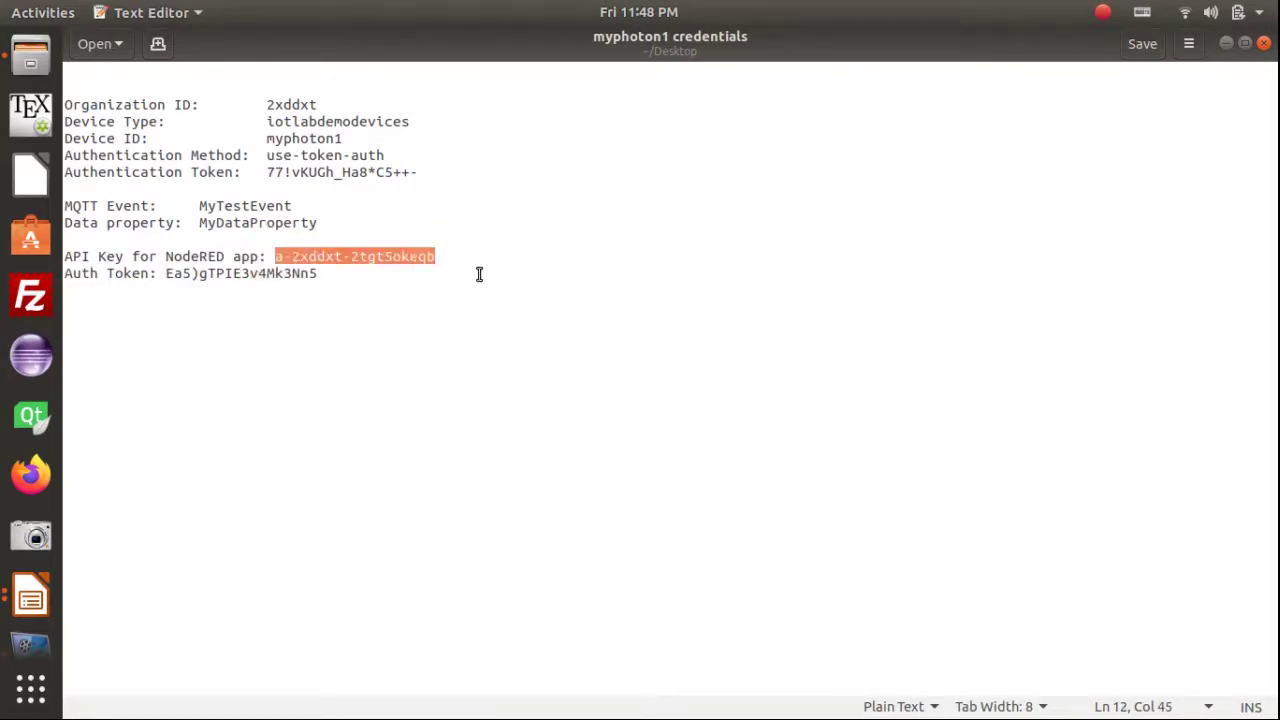
Paste the API key into the mqtt-broker's Security Username field
{"action": "key", "text": "alt+Tab"}
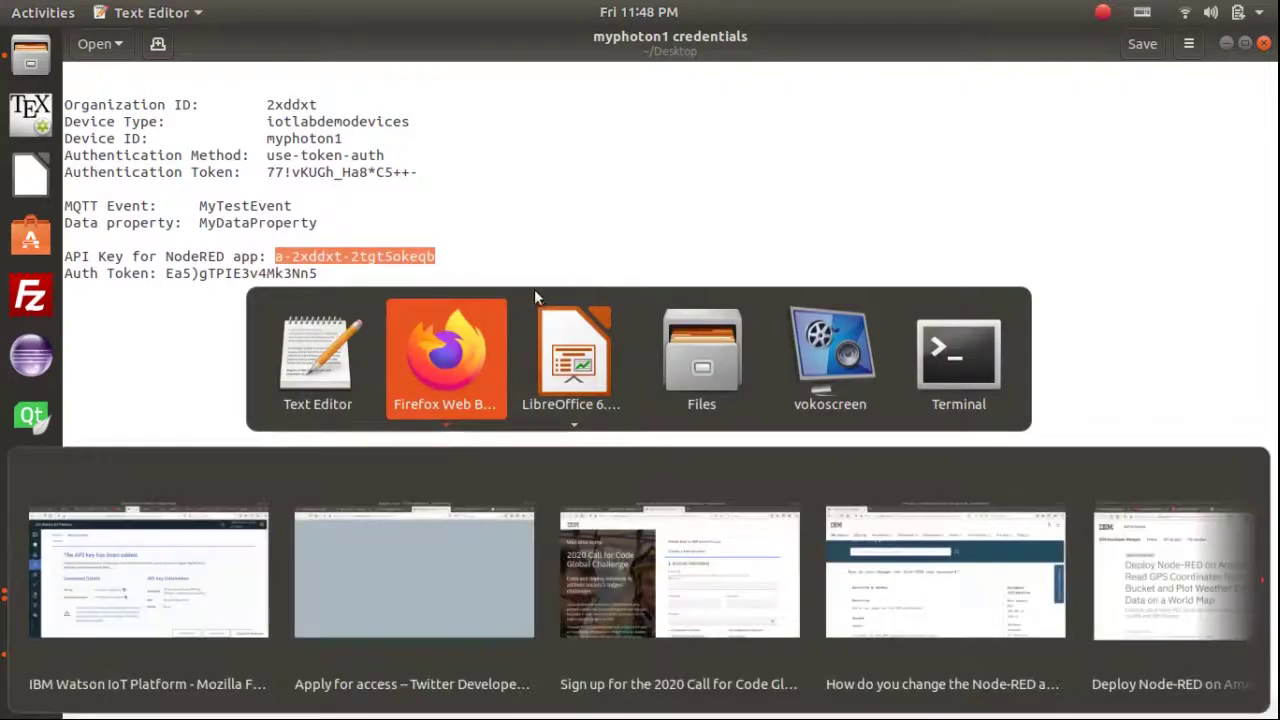
{"action": "left_click", "coordinate": [510, 68]}
{"action": "double_click", "coordinate": [571, 279]}
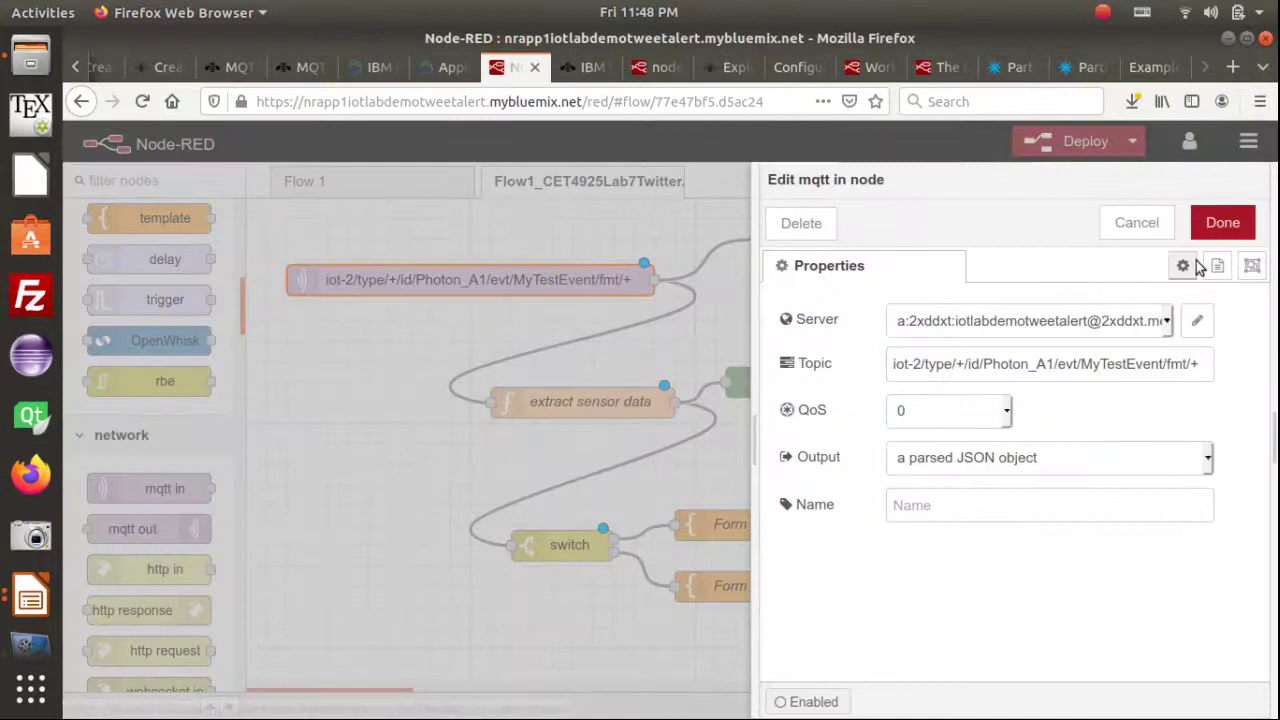
{"action": "left_click", "coordinate": [1196, 320]}
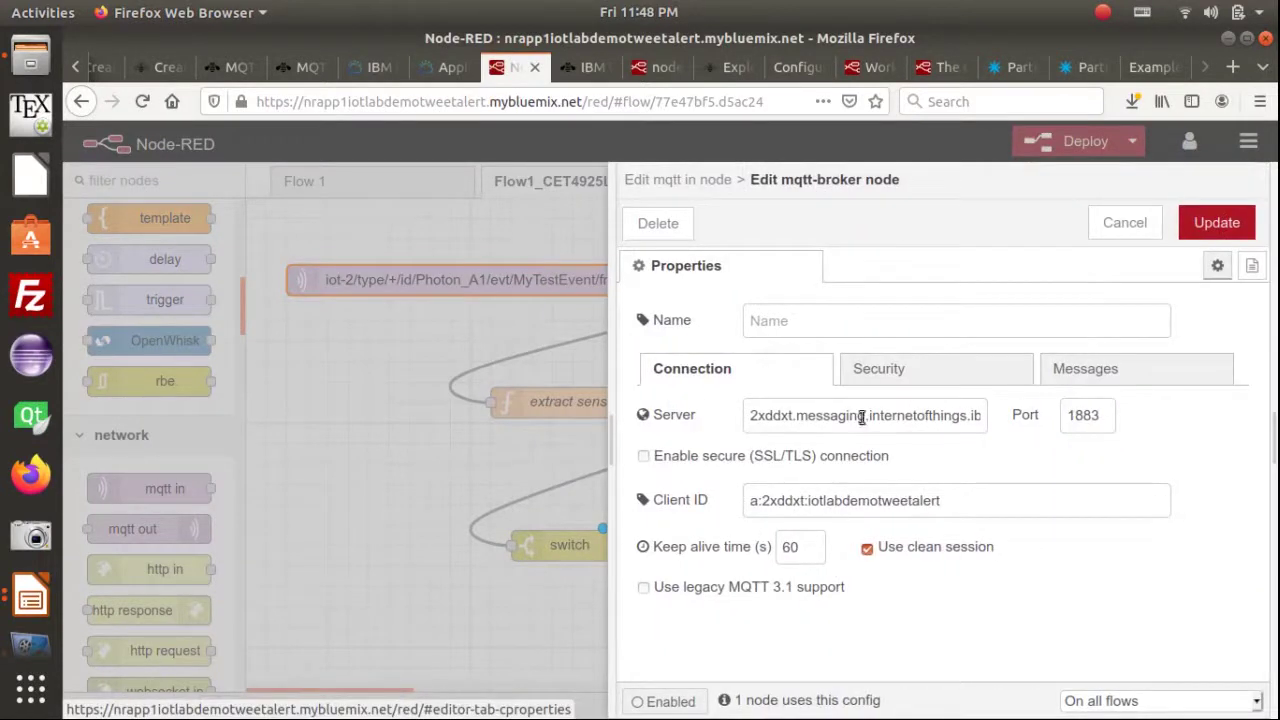
{"action": "left_click", "coordinate": [886, 376]}
{"action": "left_click", "coordinate": [815, 423]}
{"action": "key", "text": "ctrl+v"}
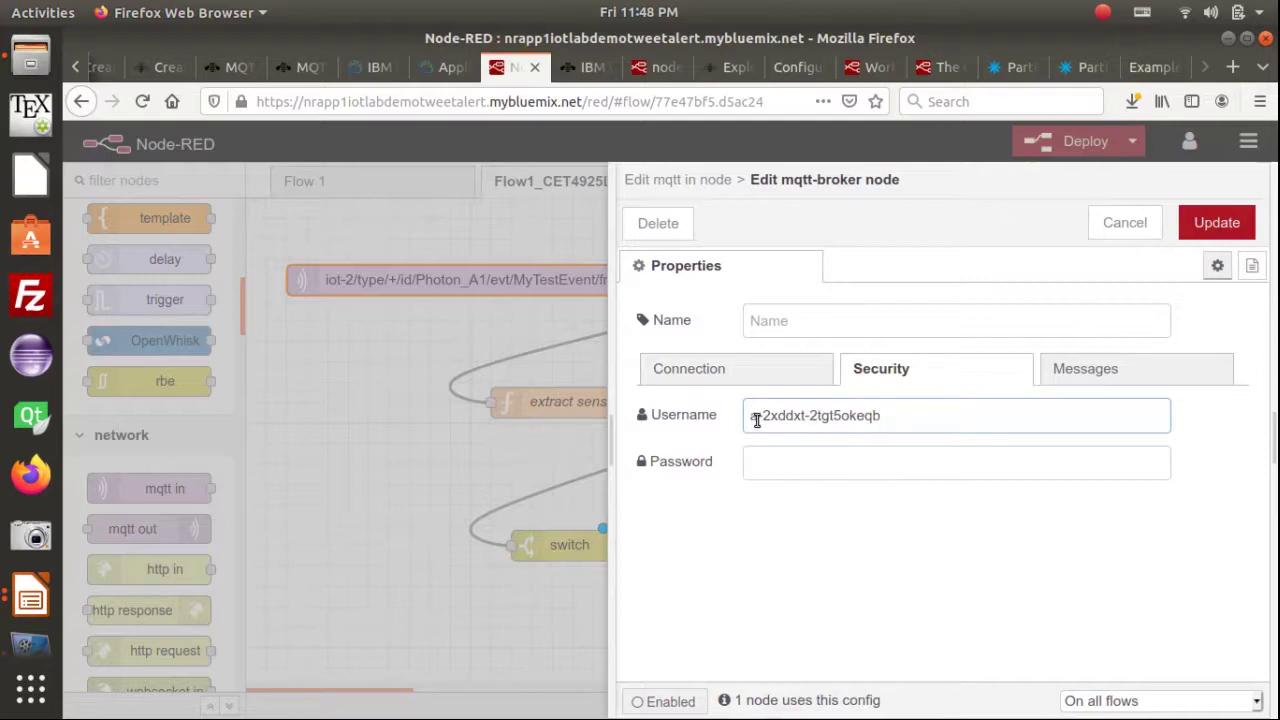
{"action": "left_click", "coordinate": [761, 416]}
{"action": "left_click", "coordinate": [757, 418]}
{"action": "left_click", "coordinate": [760, 414]}
{"action": "left_click", "coordinate": [786, 415]}
{"action": "left_click", "coordinate": [831, 417]}
{"action": "left_click", "coordinate": [882, 420]}
Copy the auth token from the file into Password and update the broker settings
{"action": "key", "text": "alt+Tab"}
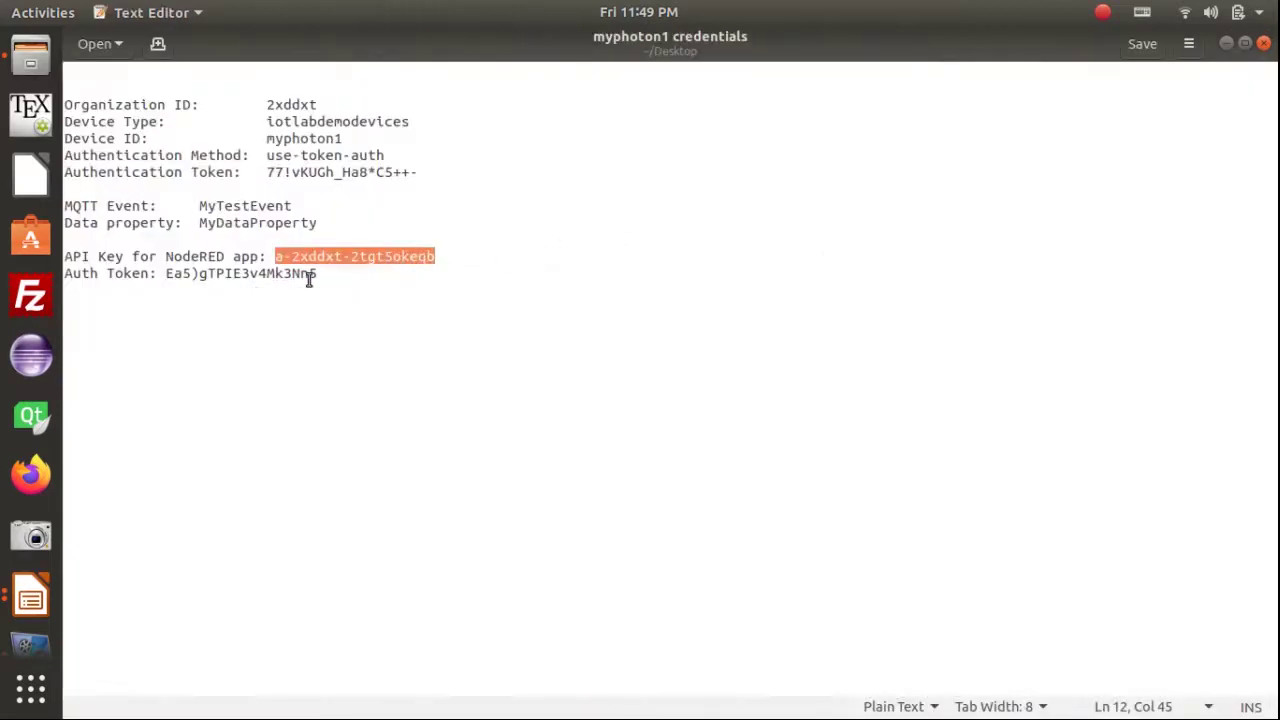
{"action": "left_click", "coordinate": [318, 274]}
{"action": "left_click", "coordinate": [166, 273], "text": "shift"}
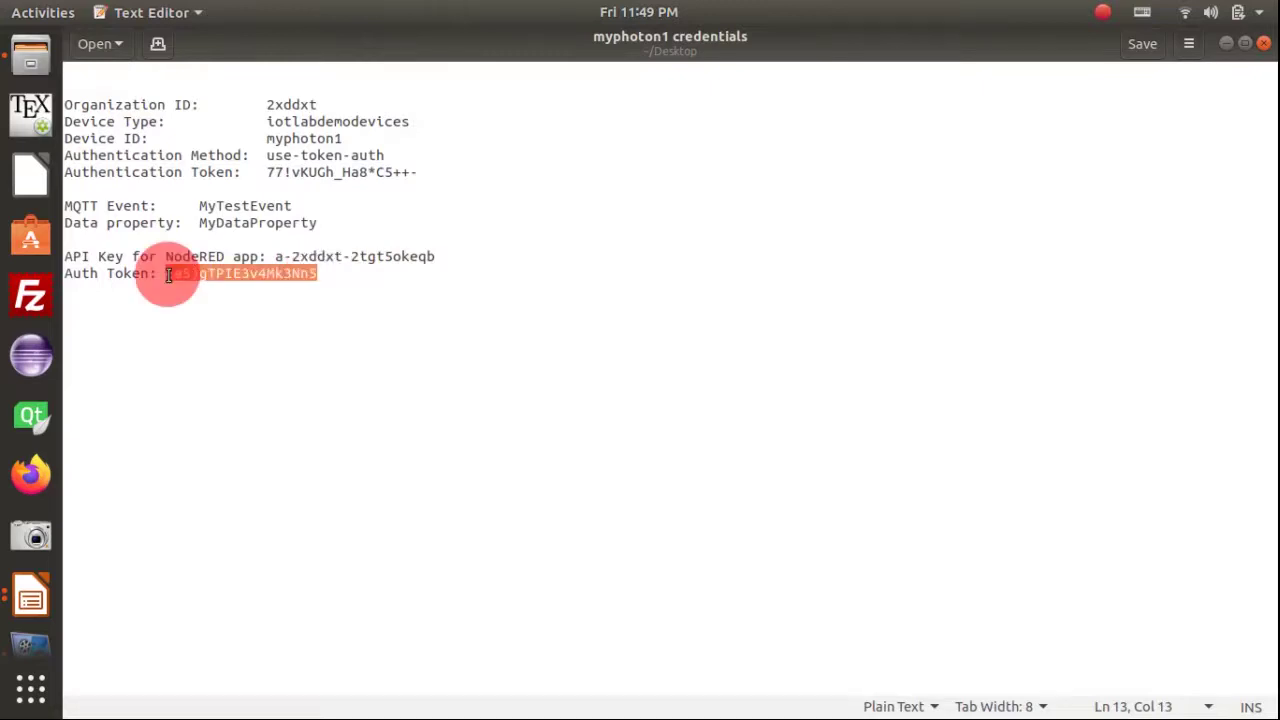
{"action": "key", "text": "alt+Tab"}
{"action": "left_click", "coordinate": [763, 461]}
{"action": "key", "text": "ctrl+v"}
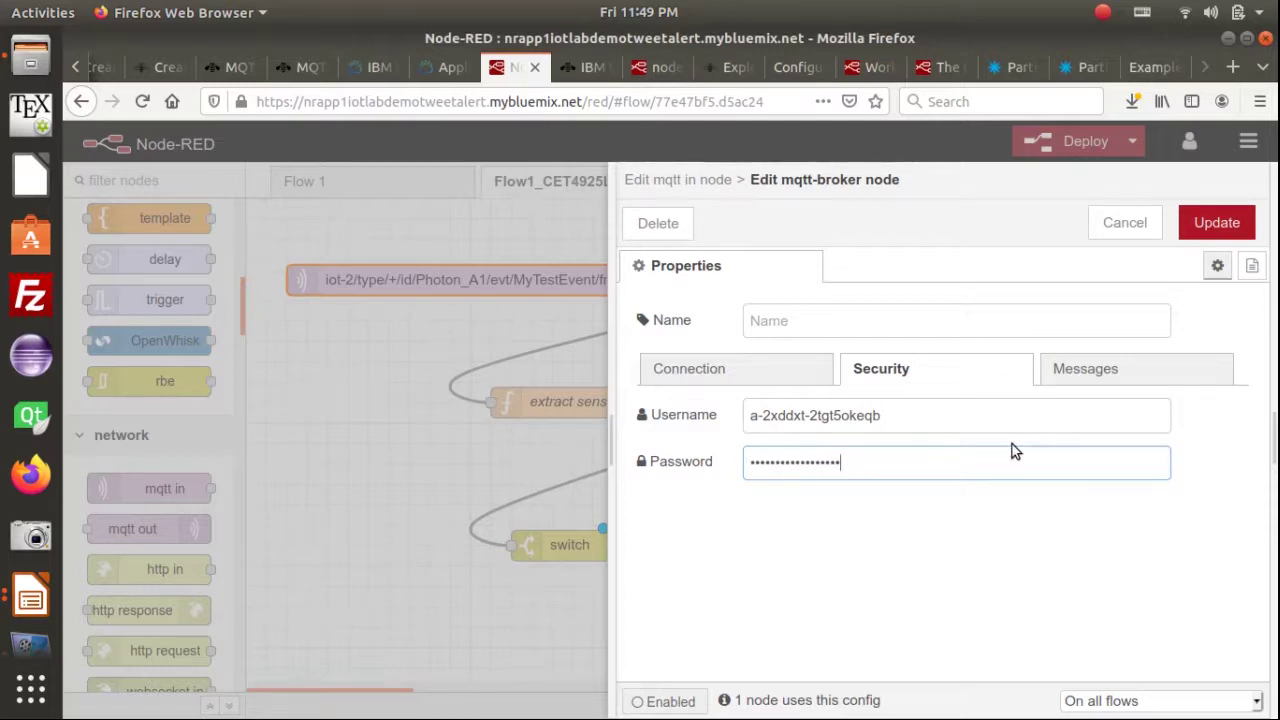
{"action": "left_click", "coordinate": [1101, 378]}
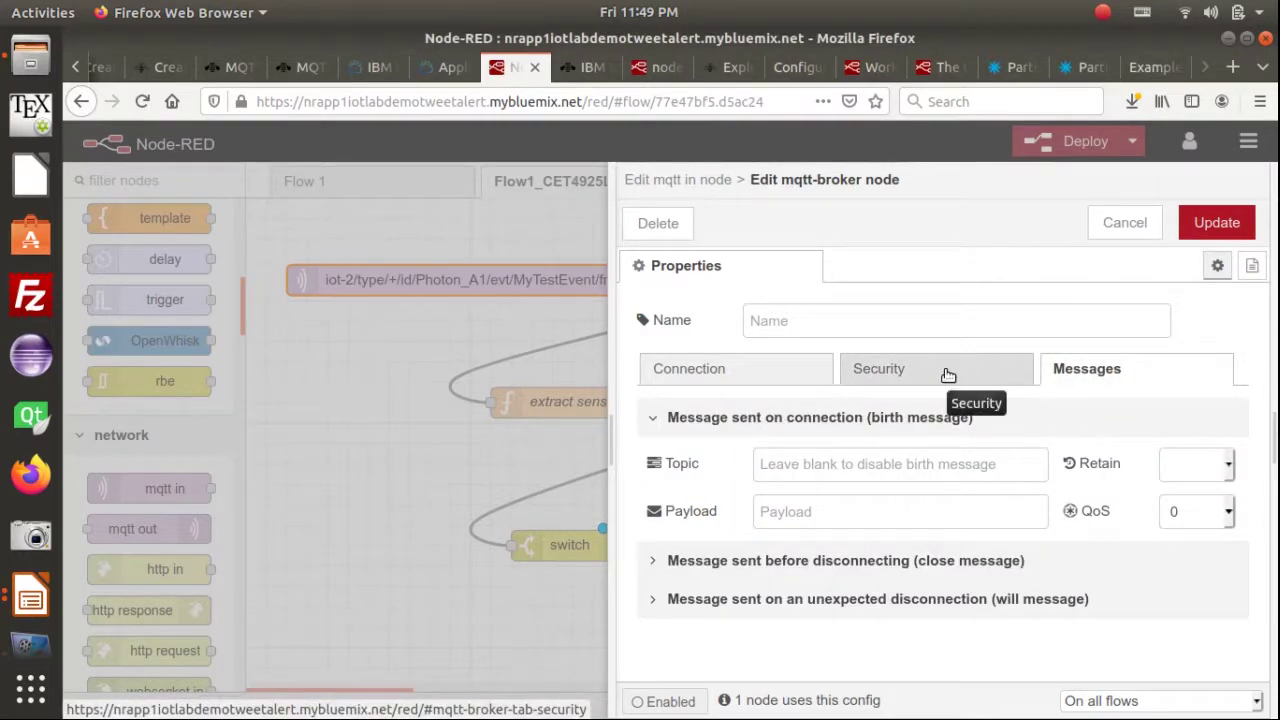
{"action": "left_click", "coordinate": [920, 371]}
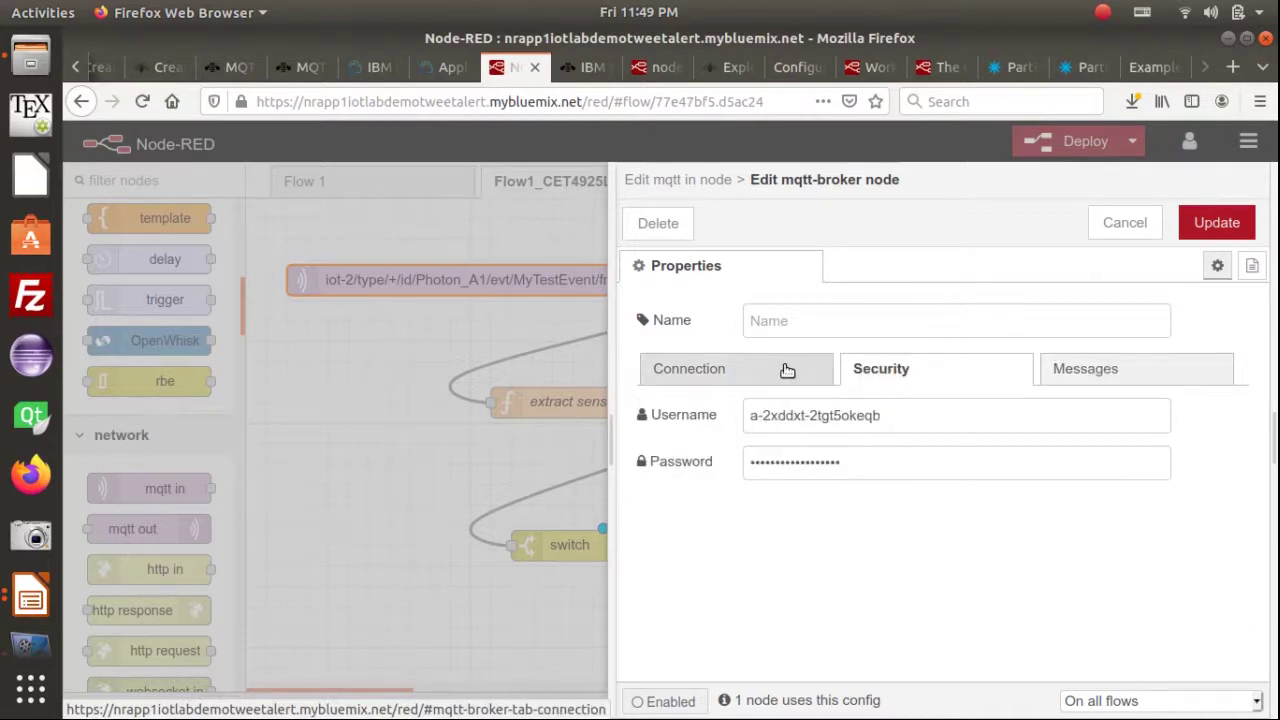
{"action": "left_click", "coordinate": [752, 369]}
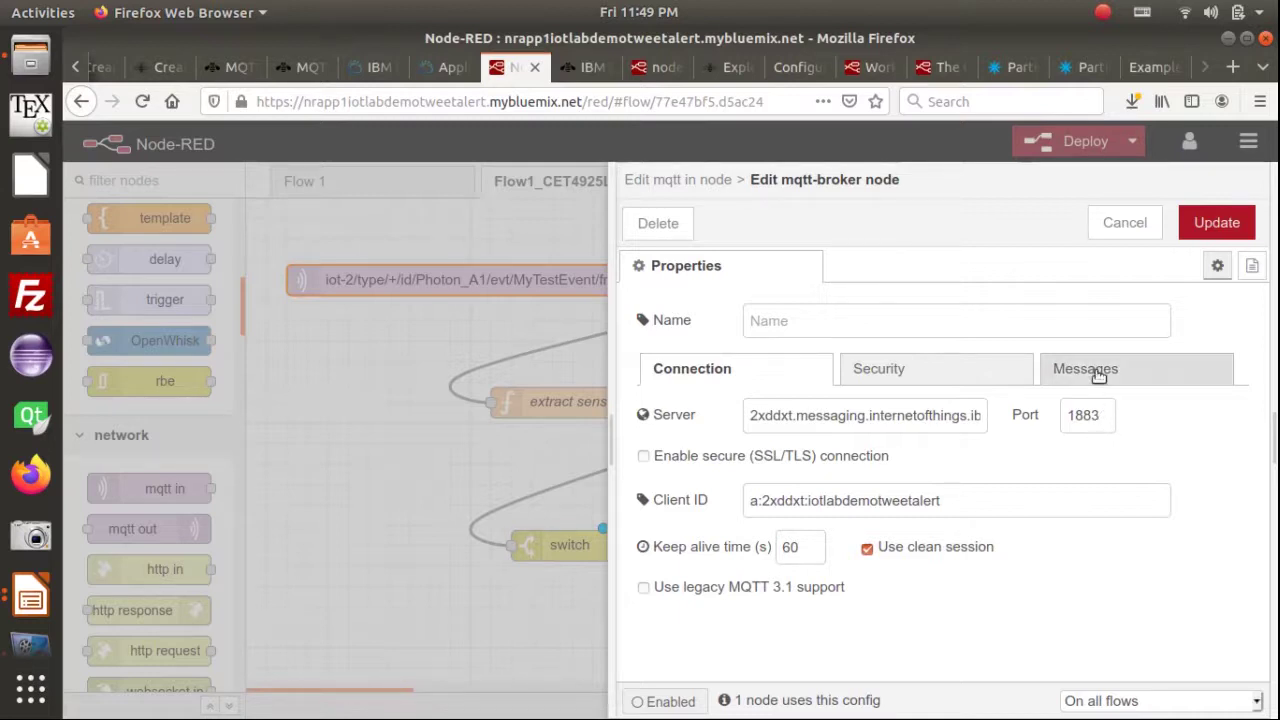
{"action": "left_click", "coordinate": [1216, 223]}
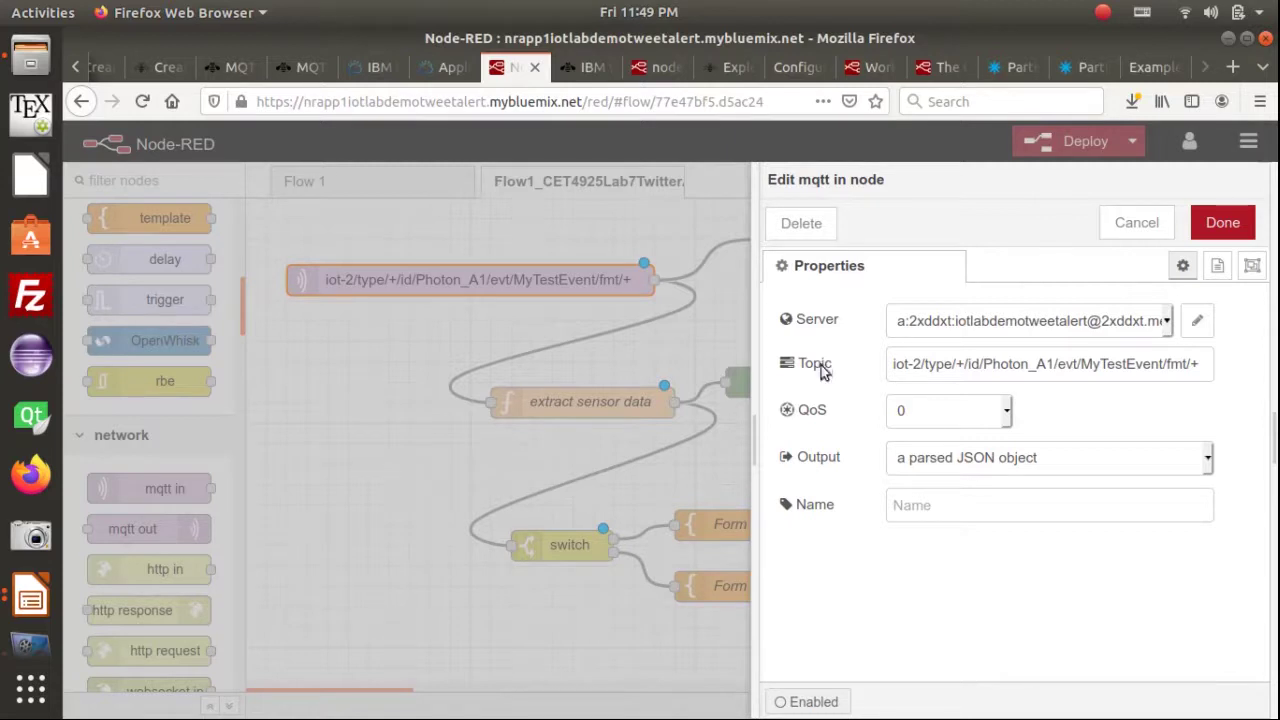
{"action": "key", "text": "alt+Tab"}
{"action": "key", "text": "alt+Tab"}
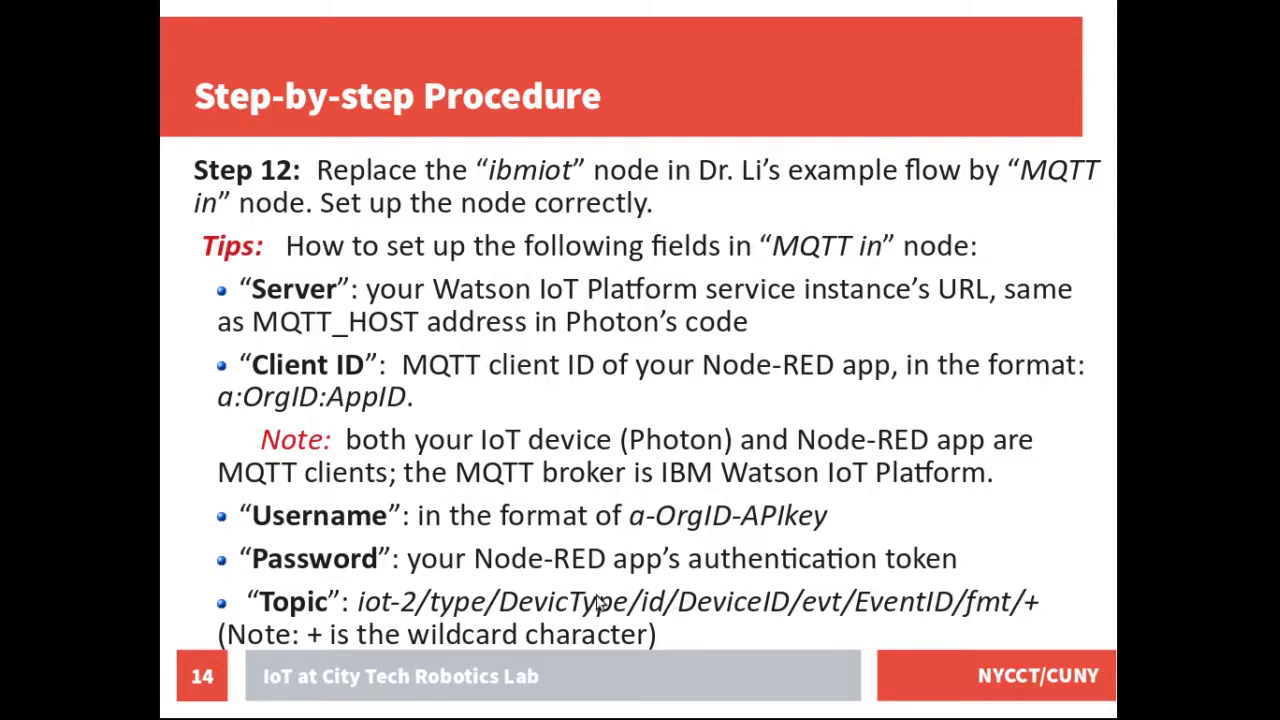
{"action": "key", "text": "alt+Tab"}
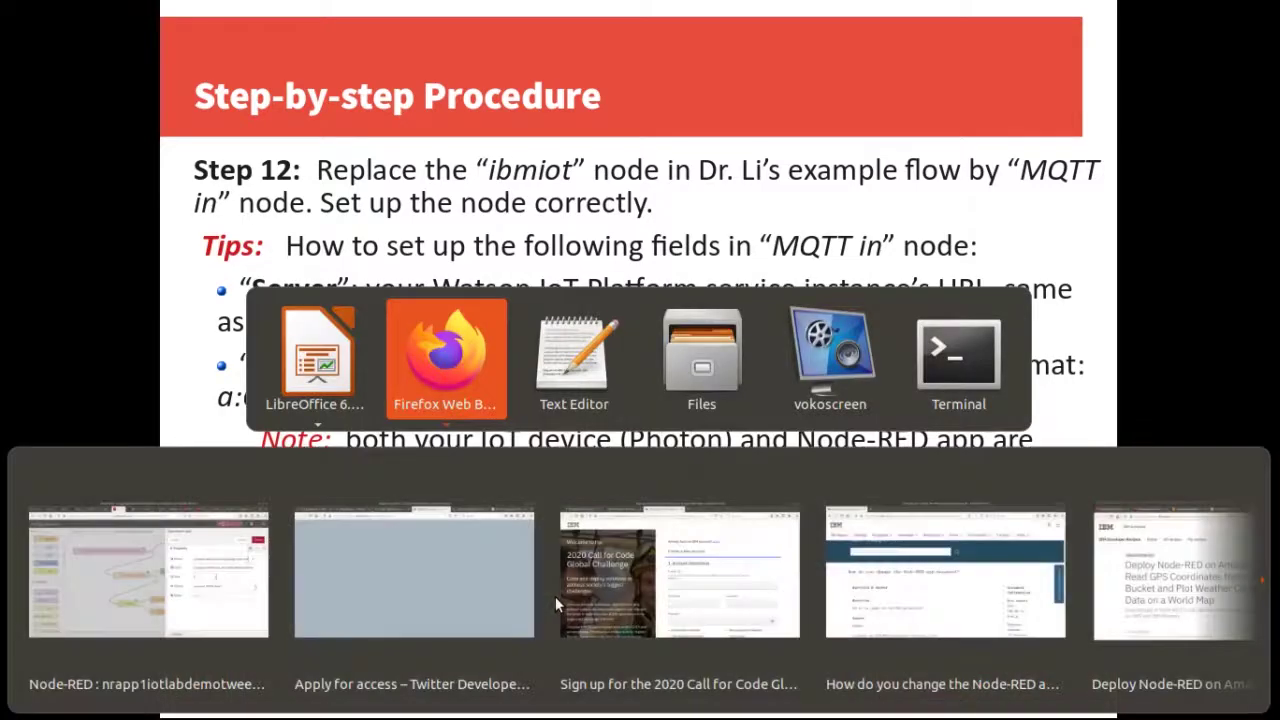
{"action": "left_click", "coordinate": [1057, 366]}
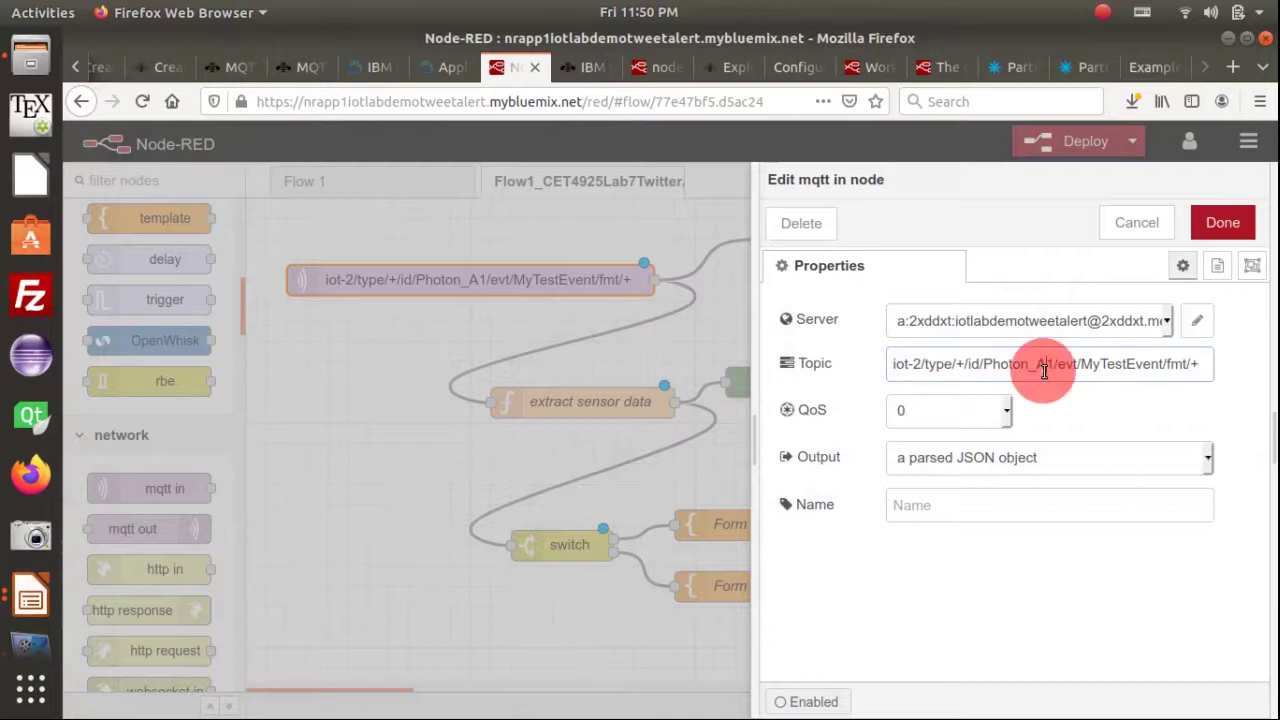
Replace Photon_A1 with myphoton1, making the topic iot-2/type/+/id/myphoton1/evt/MyTestEvent/fmt/+
{"action": "left_click", "coordinate": [1092, 364]}
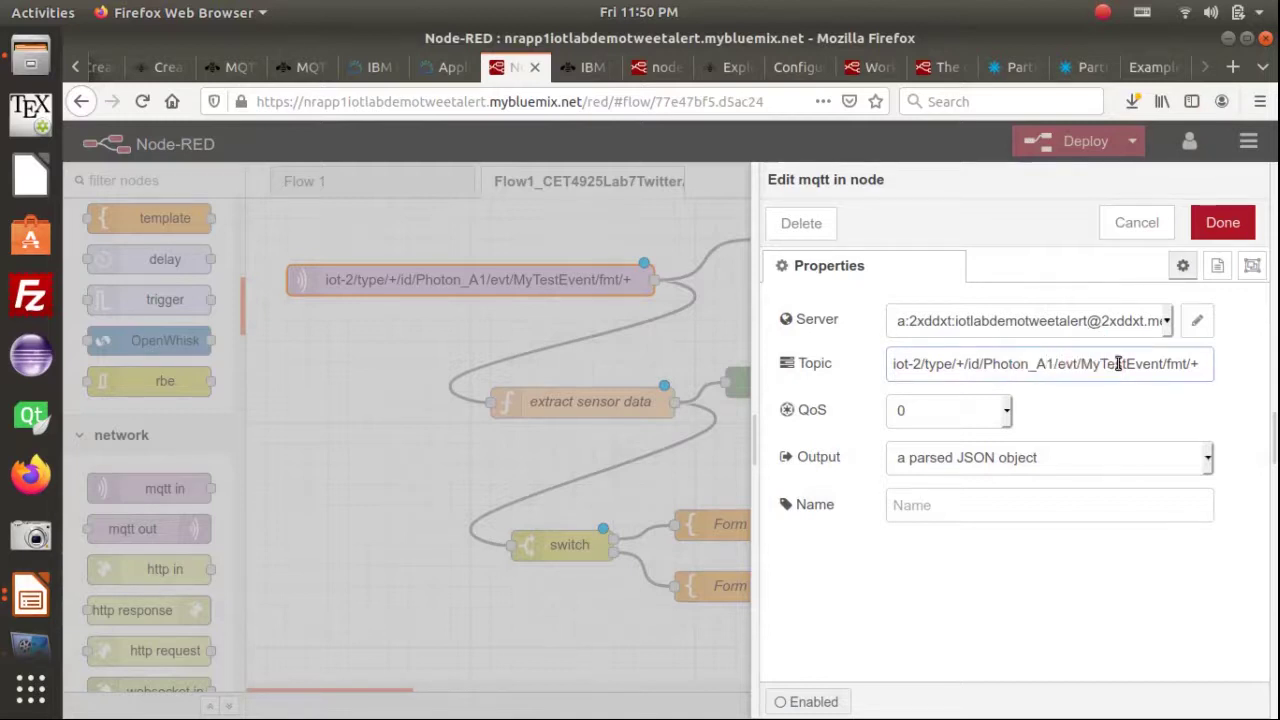
{"action": "left_click", "coordinate": [962, 364]}
{"action": "left_click", "coordinate": [946, 364]}
{"action": "left_click", "coordinate": [946, 365]}
{"action": "left_click", "coordinate": [955, 365]}
{"action": "left_click", "coordinate": [976, 364]}
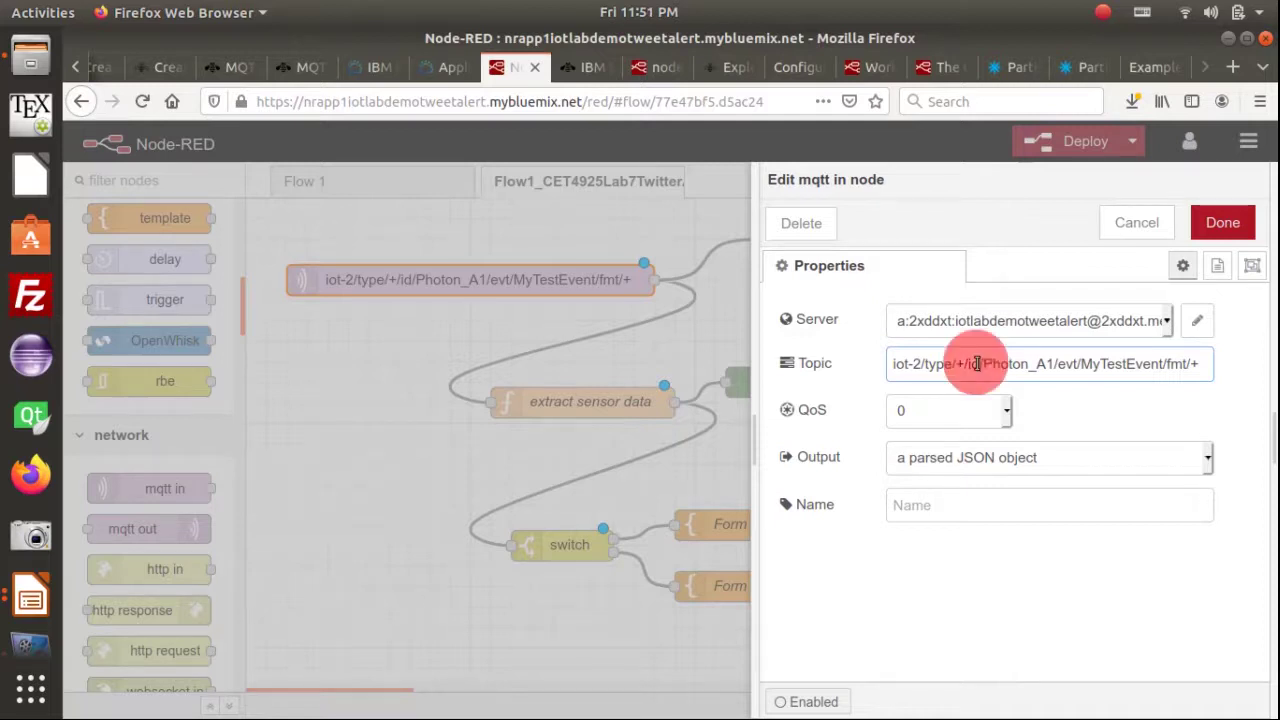
{"action": "left_click", "coordinate": [989, 367]}
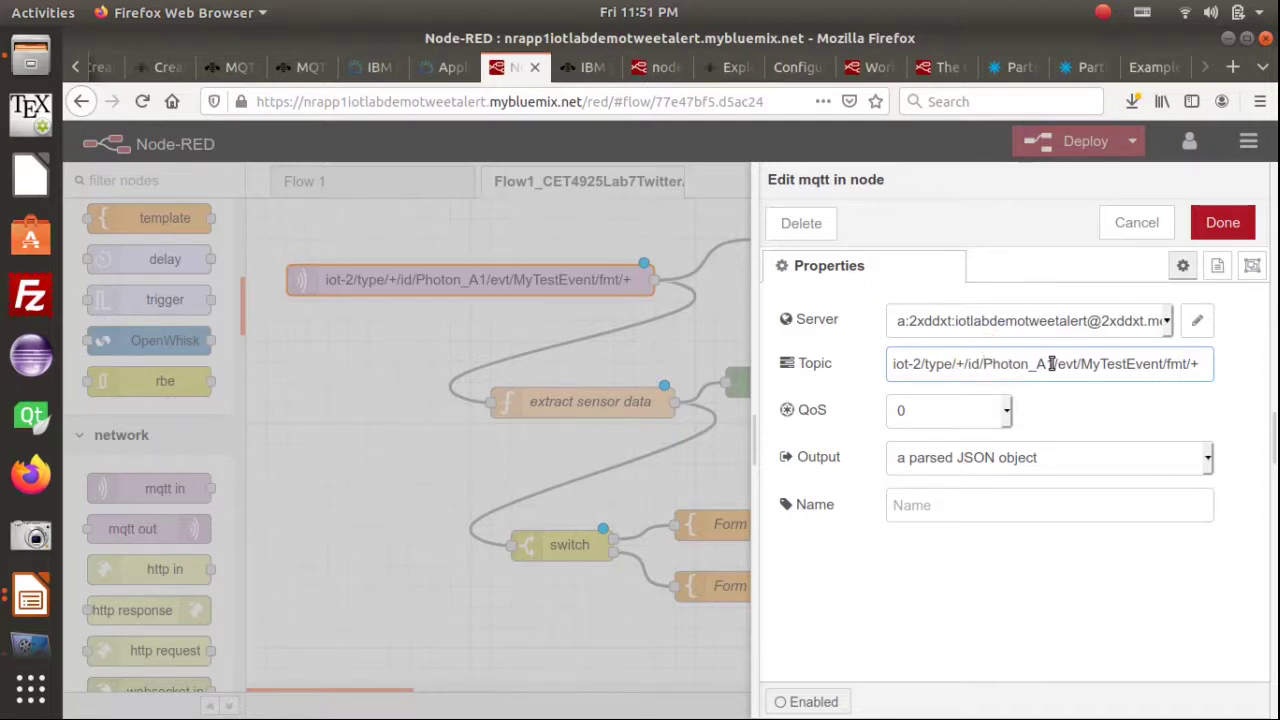
{"action": "double_click", "coordinate": [1050, 364]}
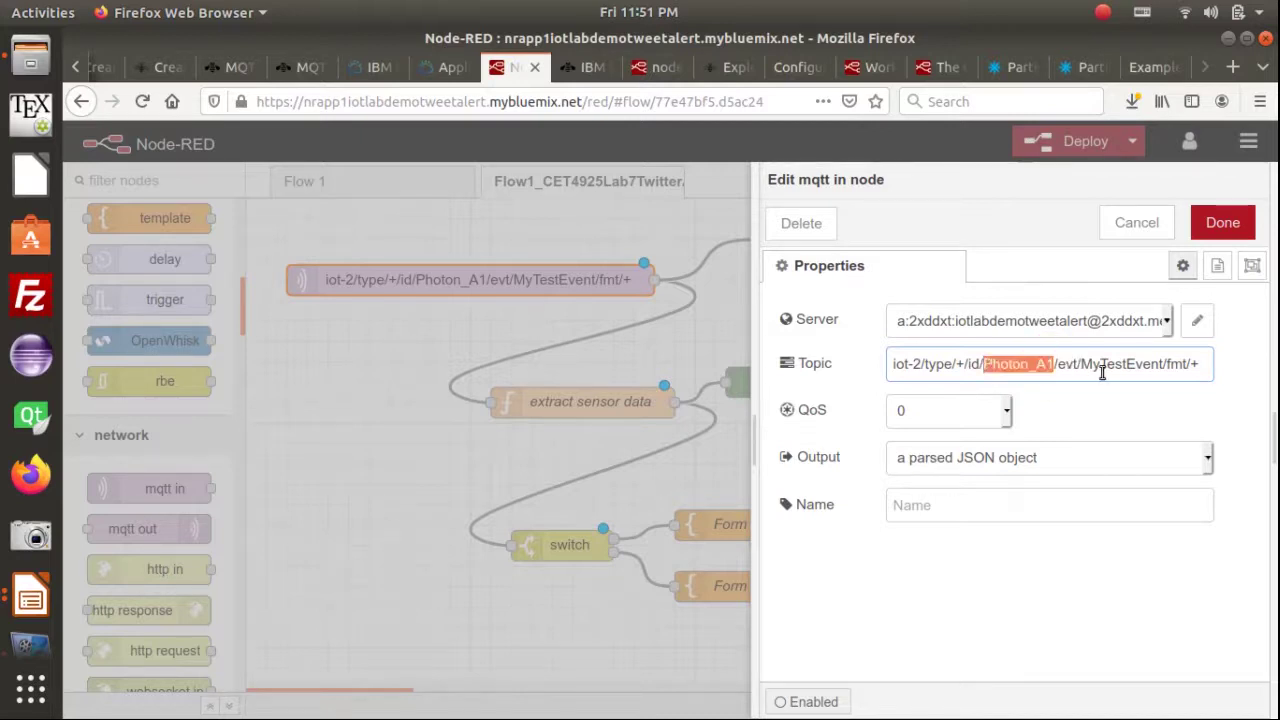
{"action": "type", "text": "my"}
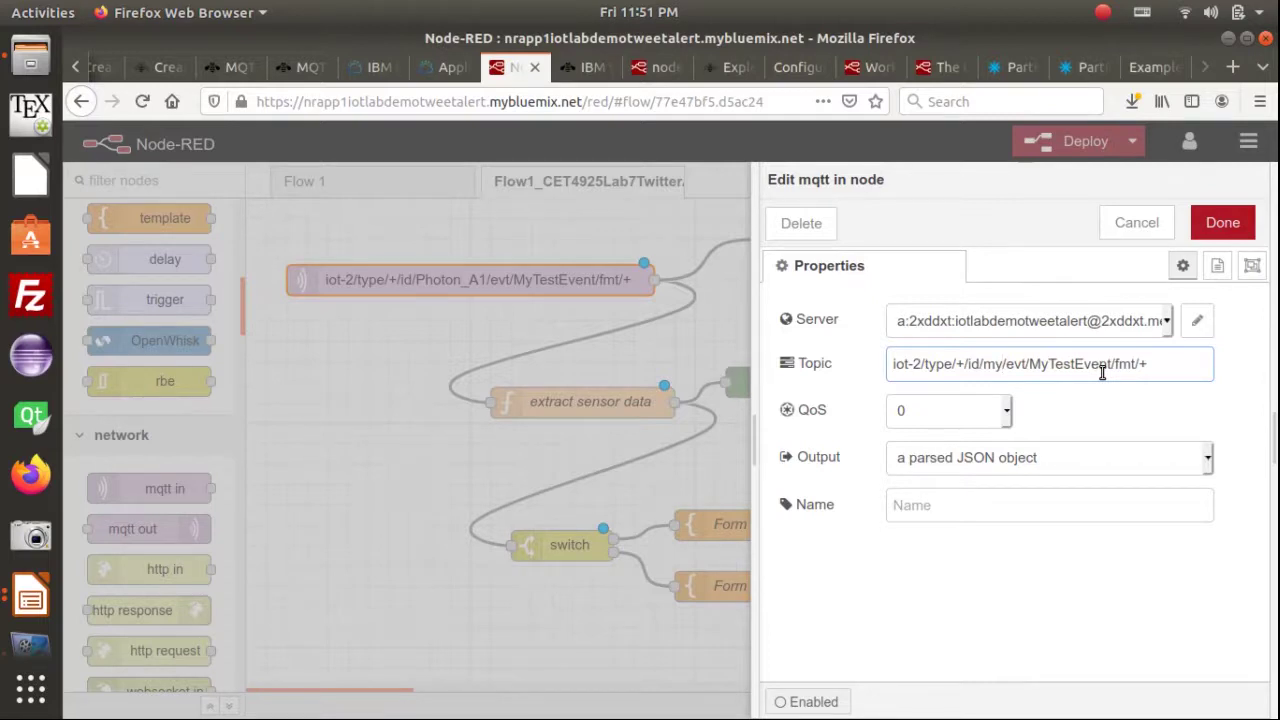
{"action": "type", "text": "photon1"}
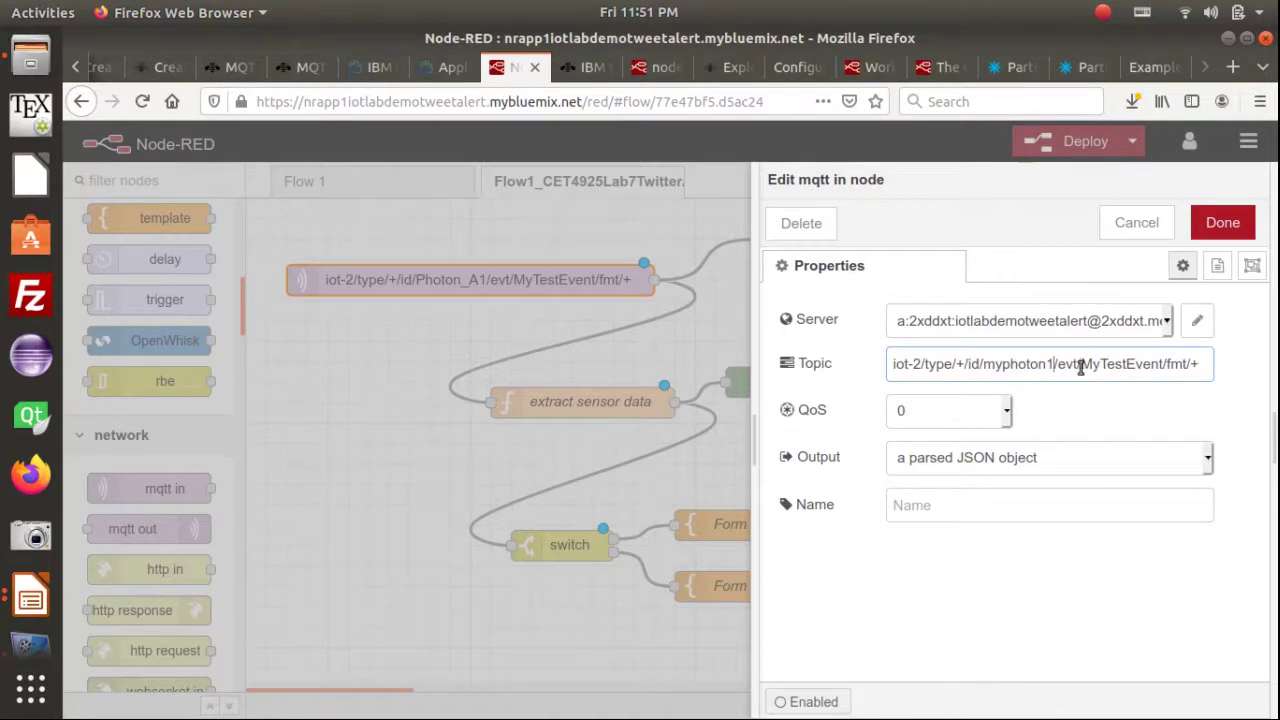
{"action": "left_click", "coordinate": [1084, 367]}
{"action": "left_click", "coordinate": [1153, 364]}
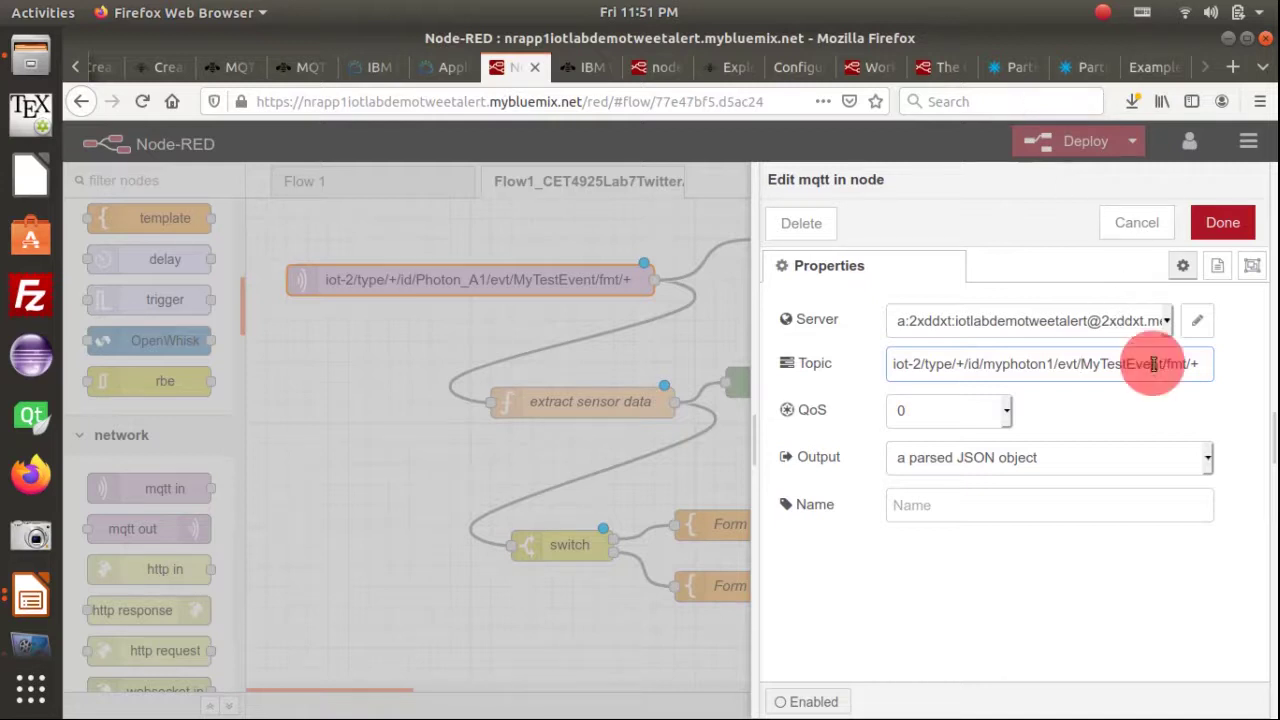
Compare the code's MyTestEvent event topic with the event name in the node's Topic
{"action": "left_click", "coordinate": [1015, 66]}
{"action": "scroll", "coordinate": [490, 425], "scroll_direction": "down", "scroll_amount": 3}
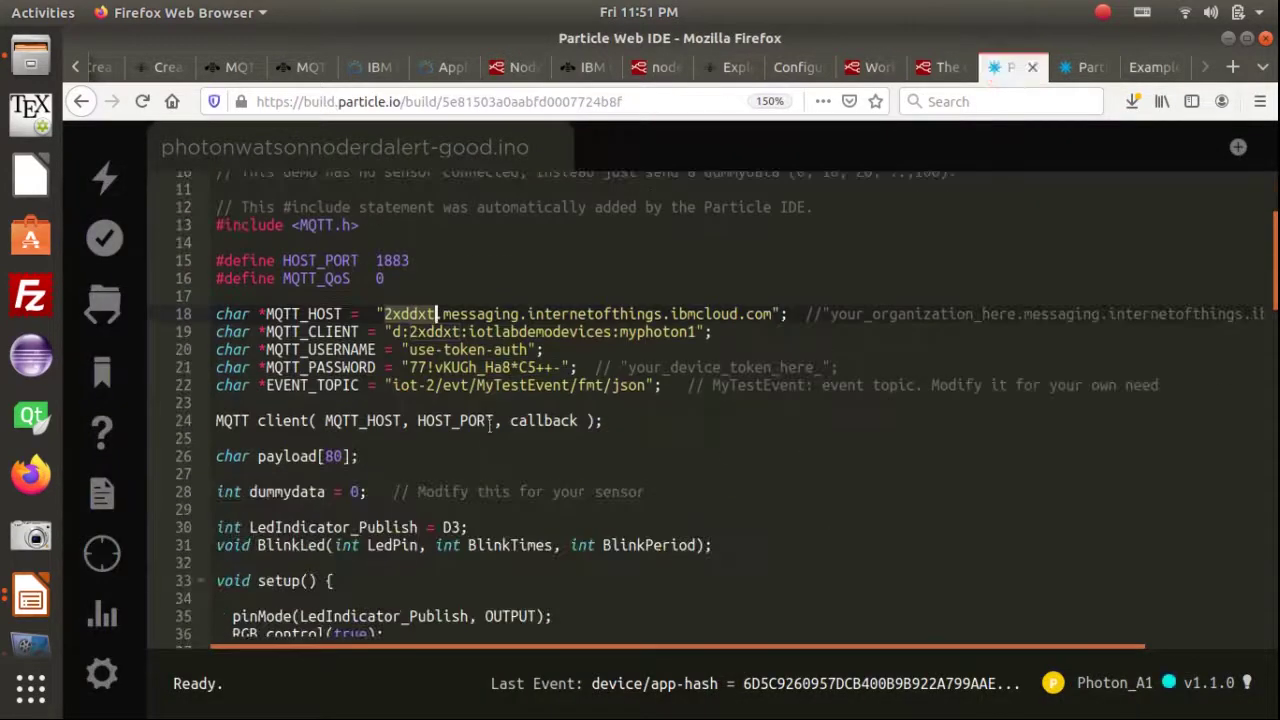
{"action": "double_click", "coordinate": [496, 387]}
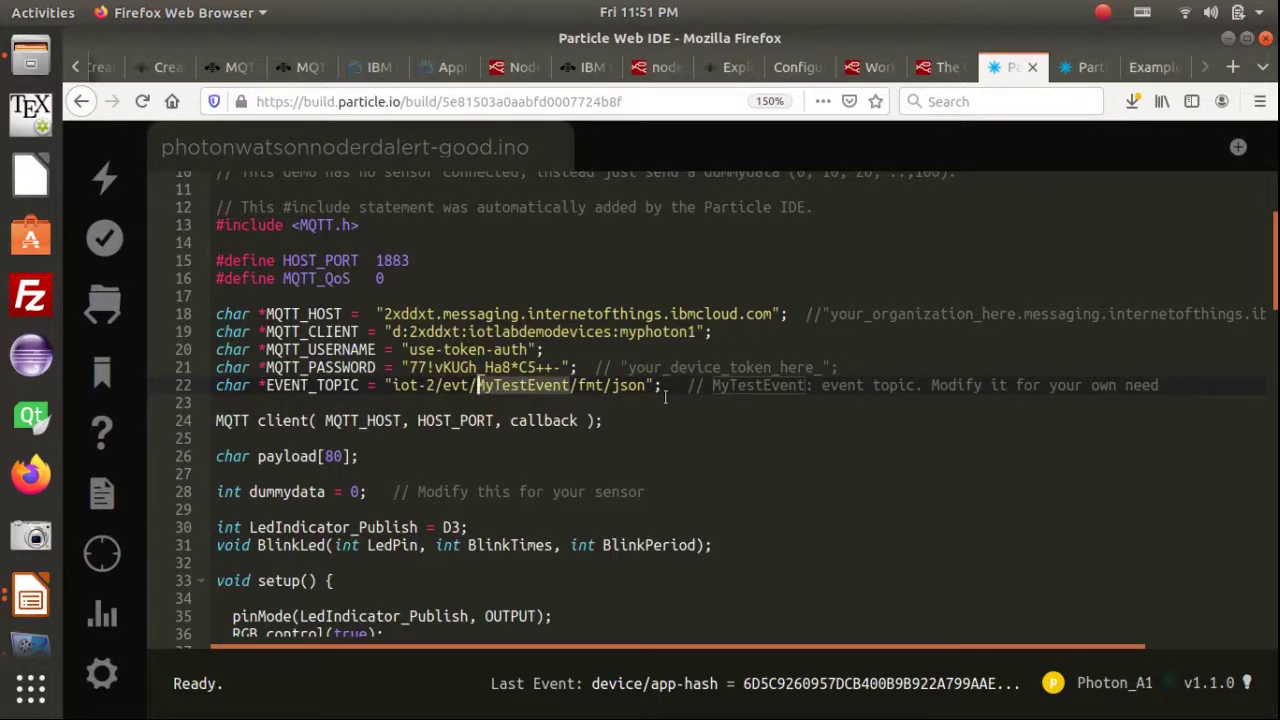
{"action": "left_click", "coordinate": [478, 392]}
{"action": "left_click", "coordinate": [534, 385]}
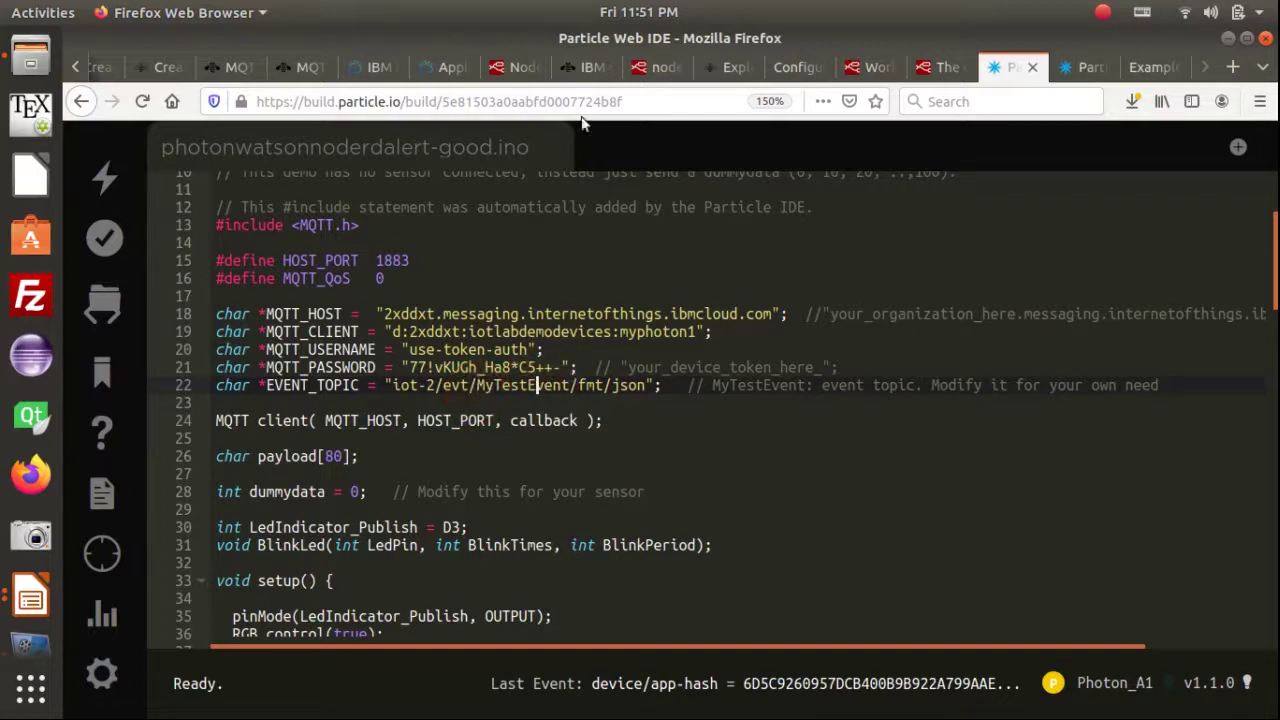
{"action": "left_click", "coordinate": [508, 67]}
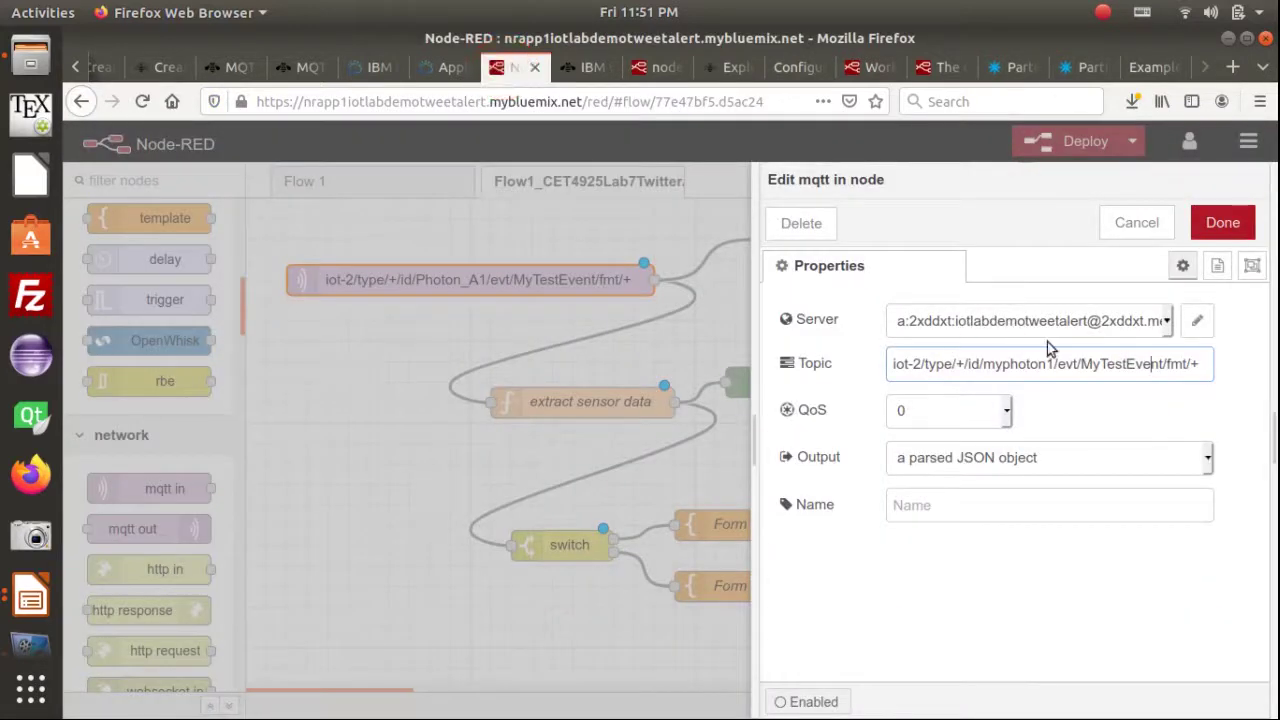
{"action": "left_click", "coordinate": [1072, 362]}
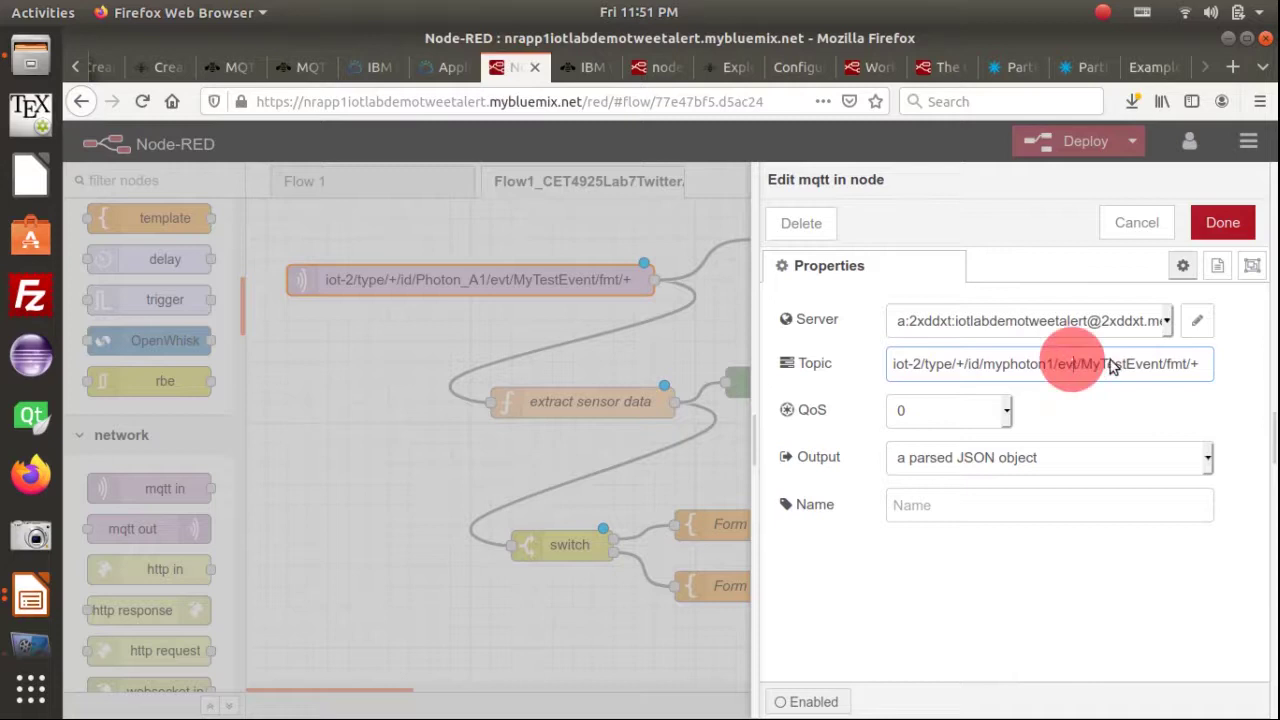
{"action": "left_click", "coordinate": [1110, 362]}
{"action": "left_click", "coordinate": [1128, 362]}
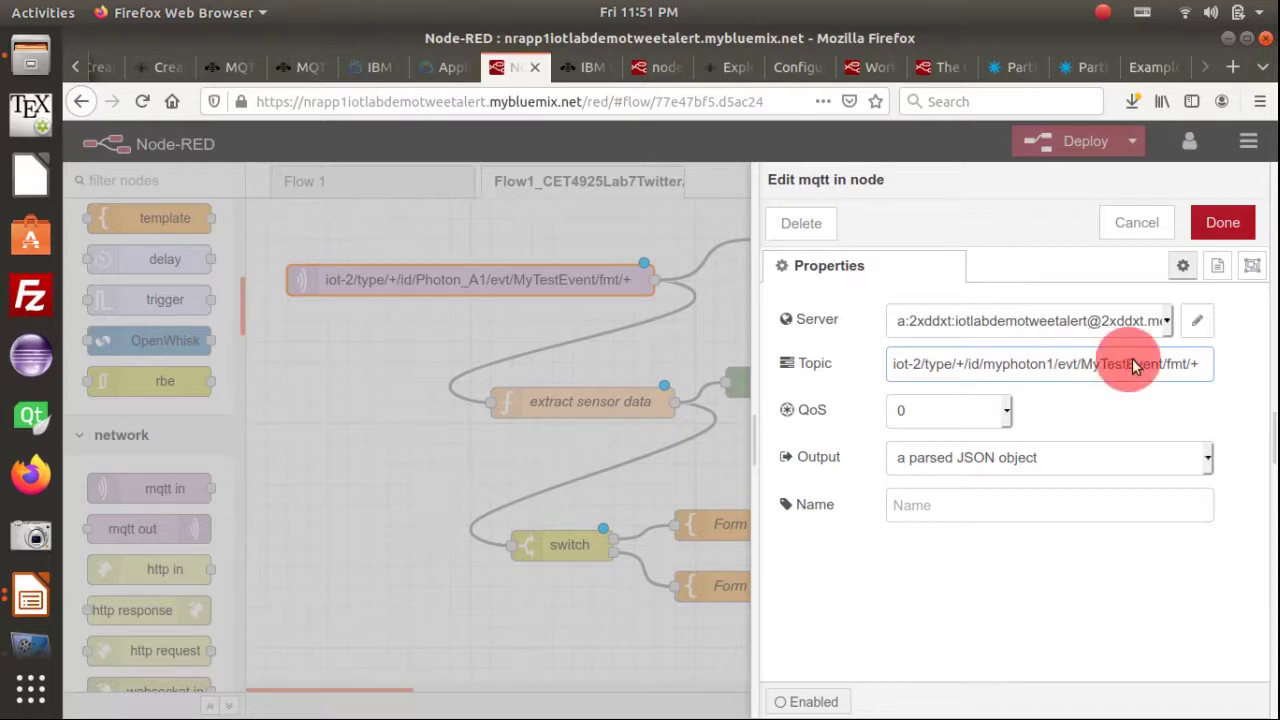
{"action": "left_click", "coordinate": [1092, 365]}
{"action": "left_click", "coordinate": [1150, 363]}
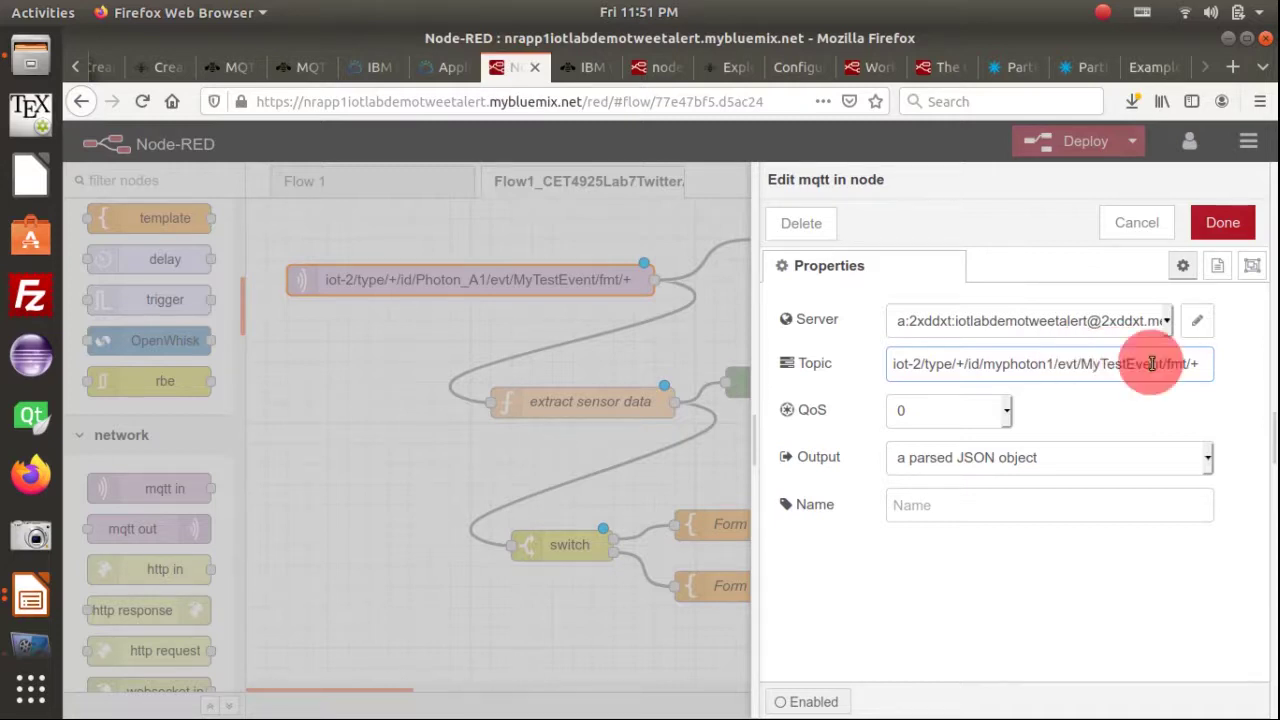
{"action": "left_click", "coordinate": [1160, 363]}
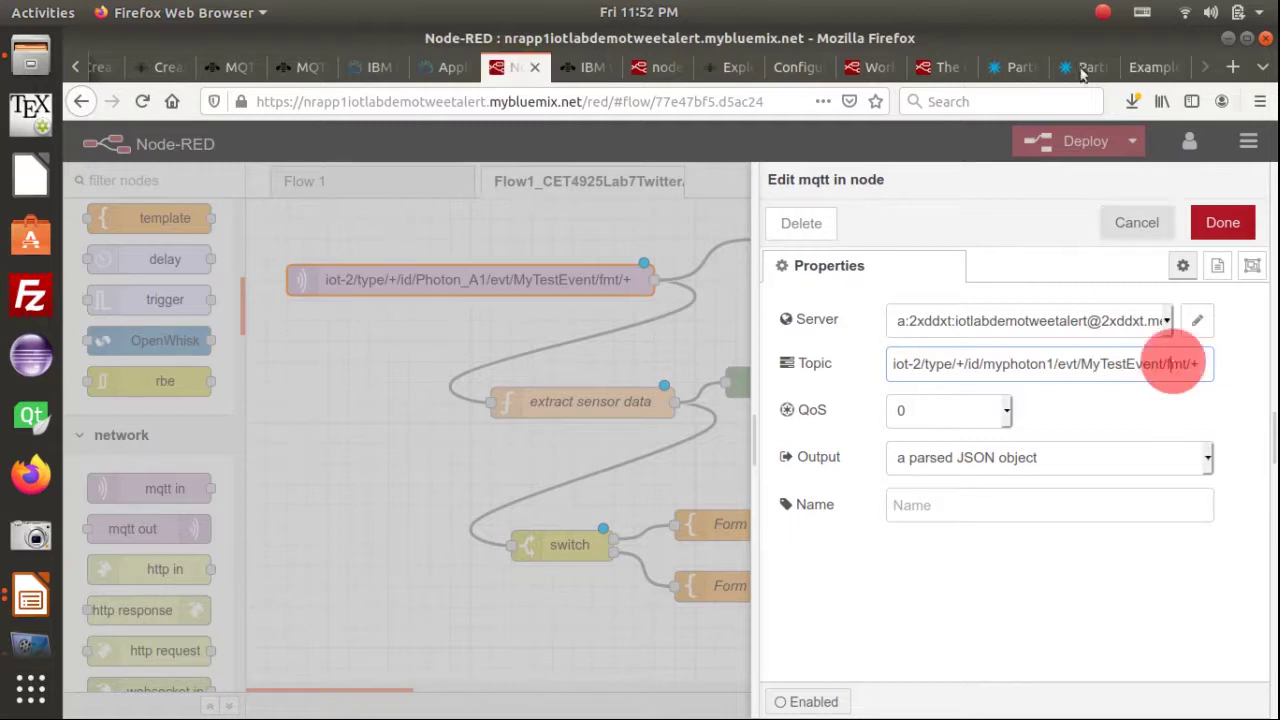
{"action": "left_click", "coordinate": [1197, 366]}
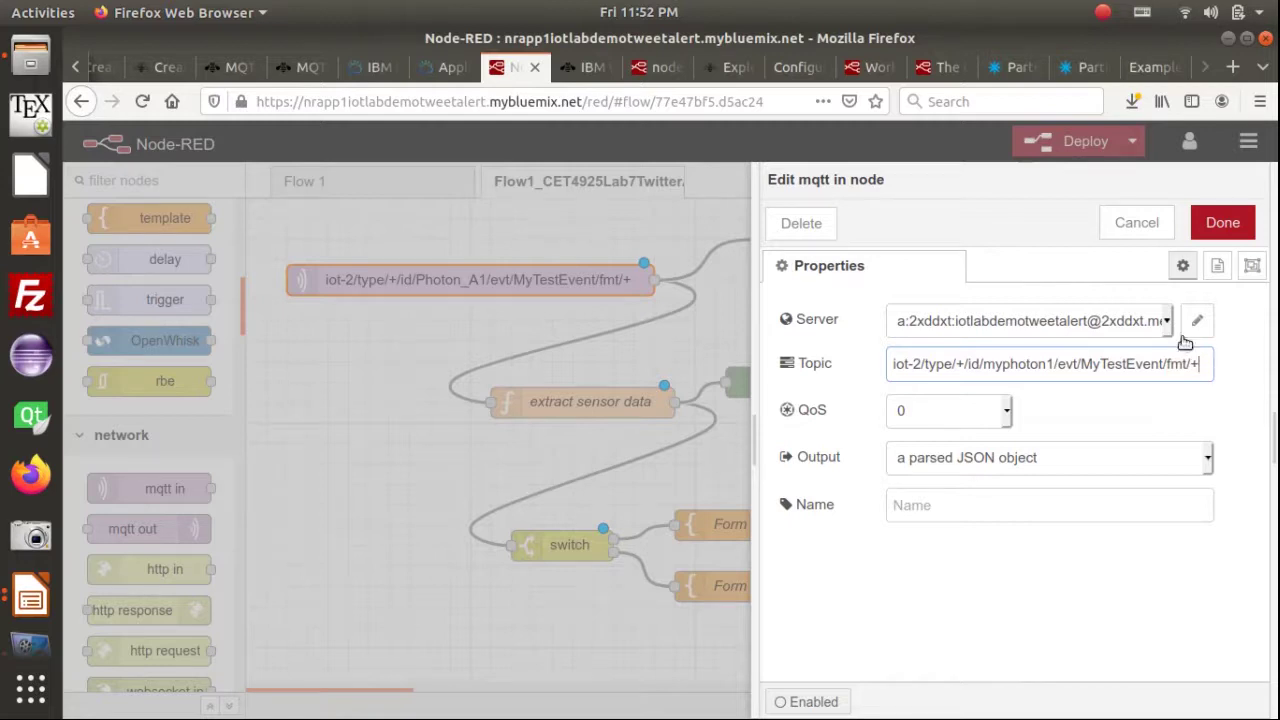
Check the Photon code's MQTT_QoS setting against the node's QoS 0
{"action": "left_click", "coordinate": [1010, 67]}
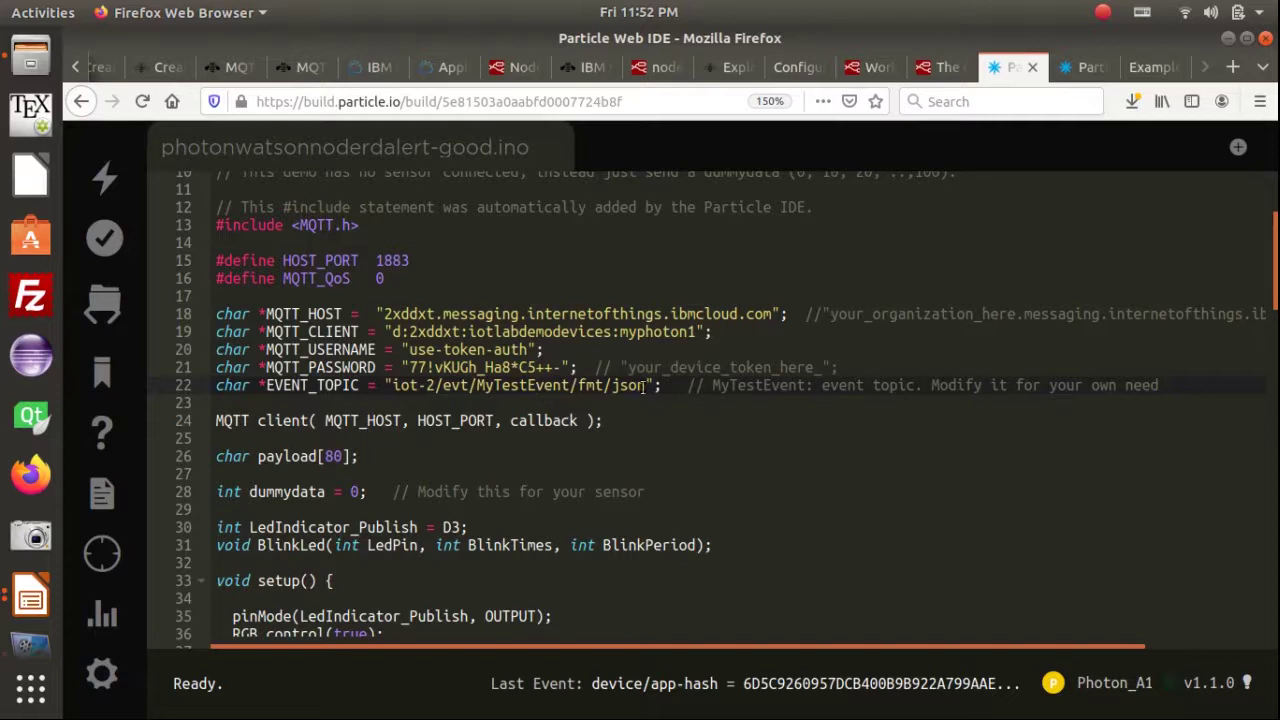
{"action": "left_click", "coordinate": [512, 70]}
{"action": "left_click", "coordinate": [1199, 365]}
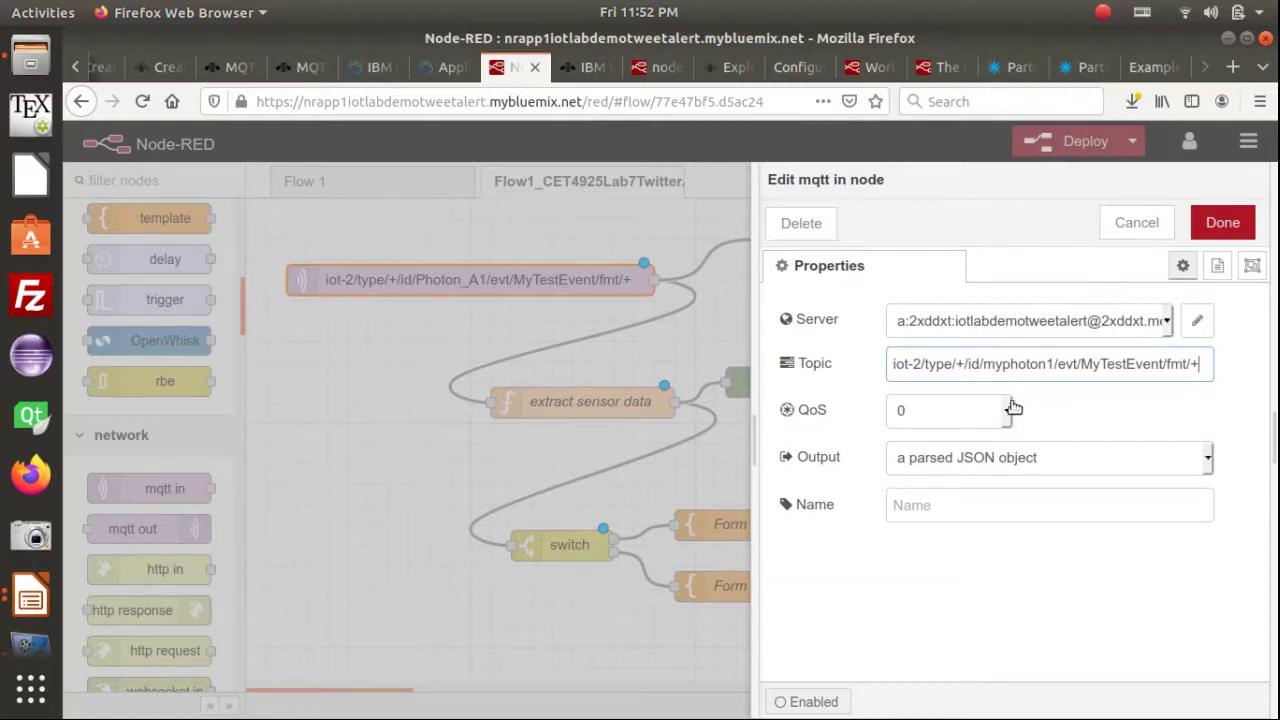
{"action": "left_click", "coordinate": [1018, 66]}
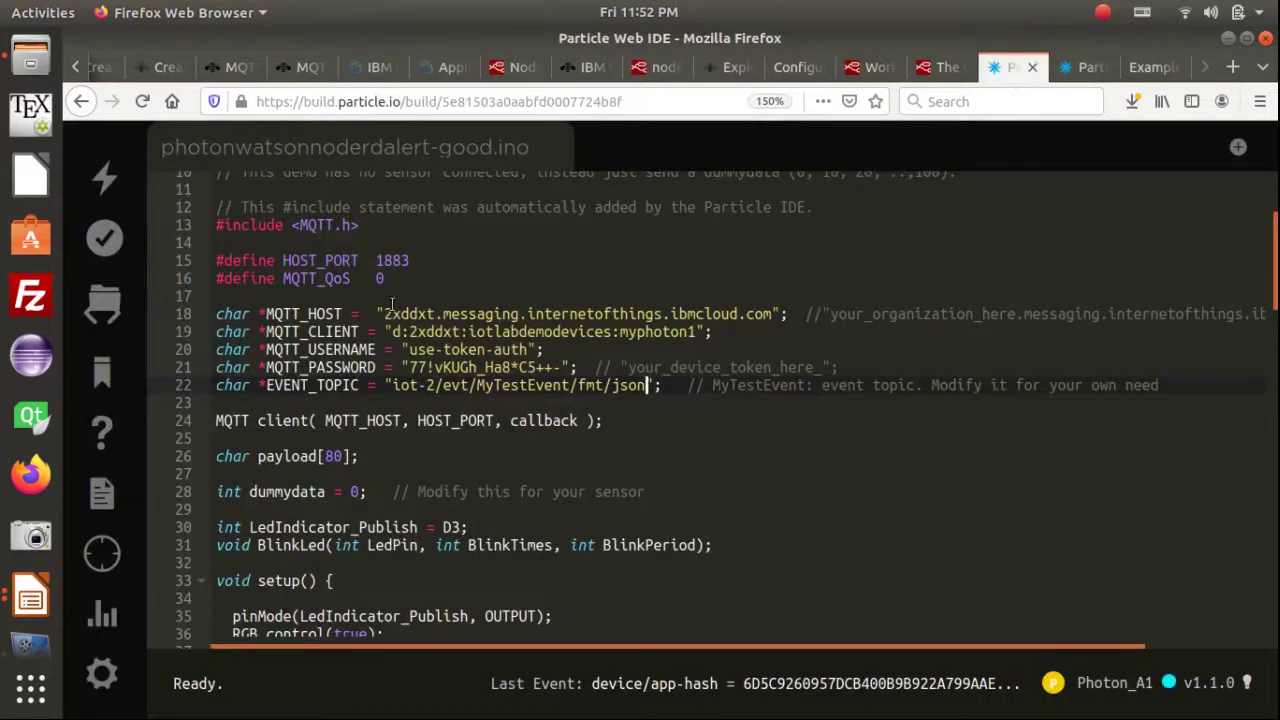
{"action": "scroll", "coordinate": [390, 304], "scroll_direction": "up", "scroll_amount": 3}
{"action": "left_click_drag", "start_coordinate": [396, 447], "coordinate": [292, 447]}
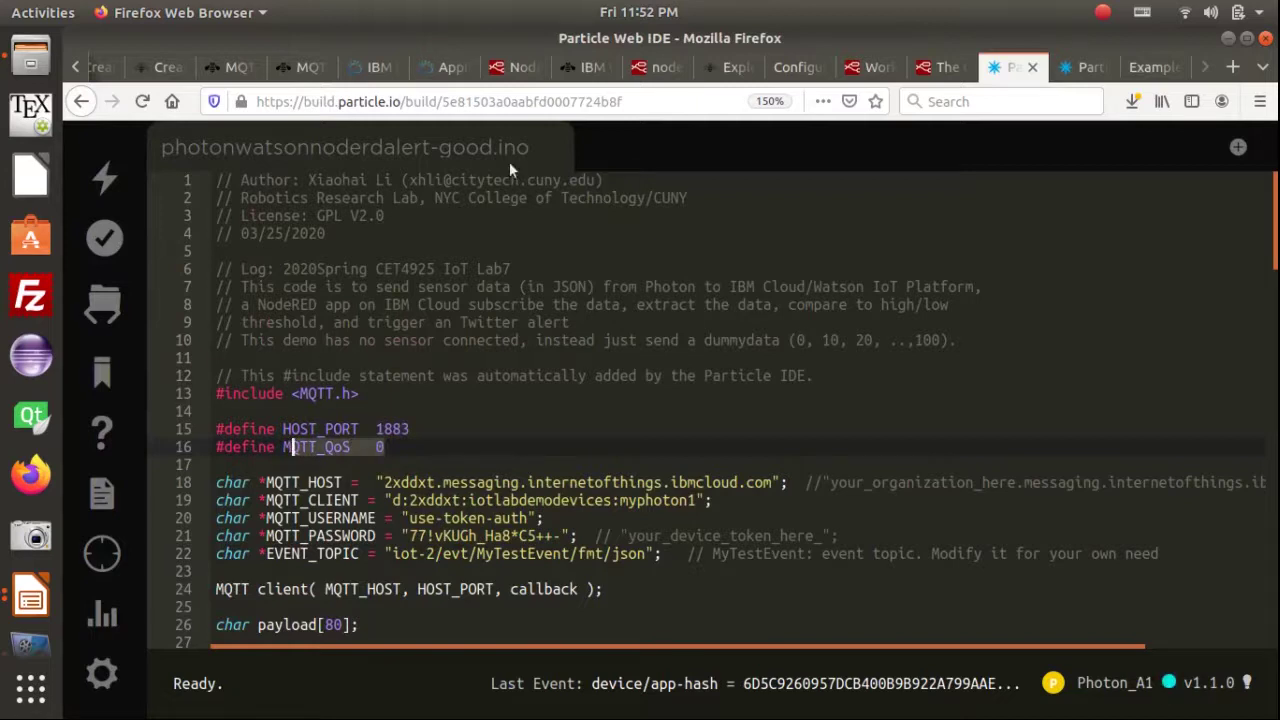
{"action": "left_click", "coordinate": [510, 66]}
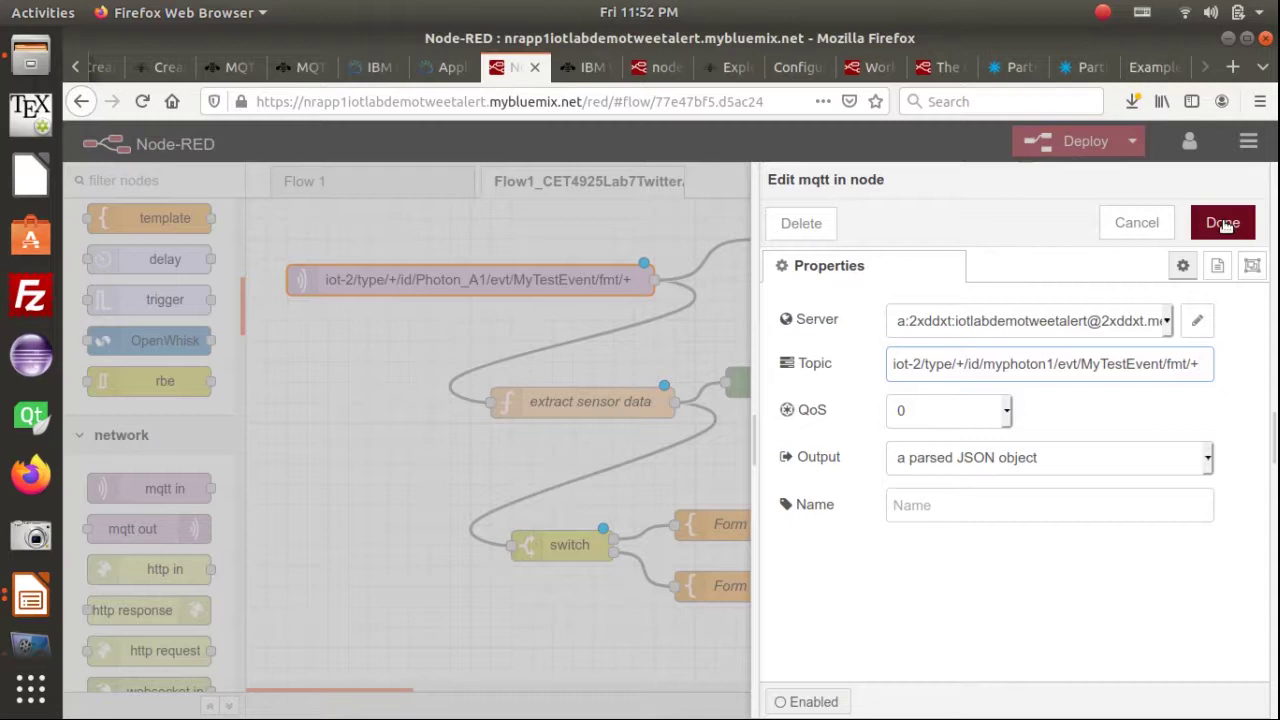
Apply the myphoton1 topic to the mqtt in node and select the node on the canvas
{"action": "left_click", "coordinate": [1223, 224]}
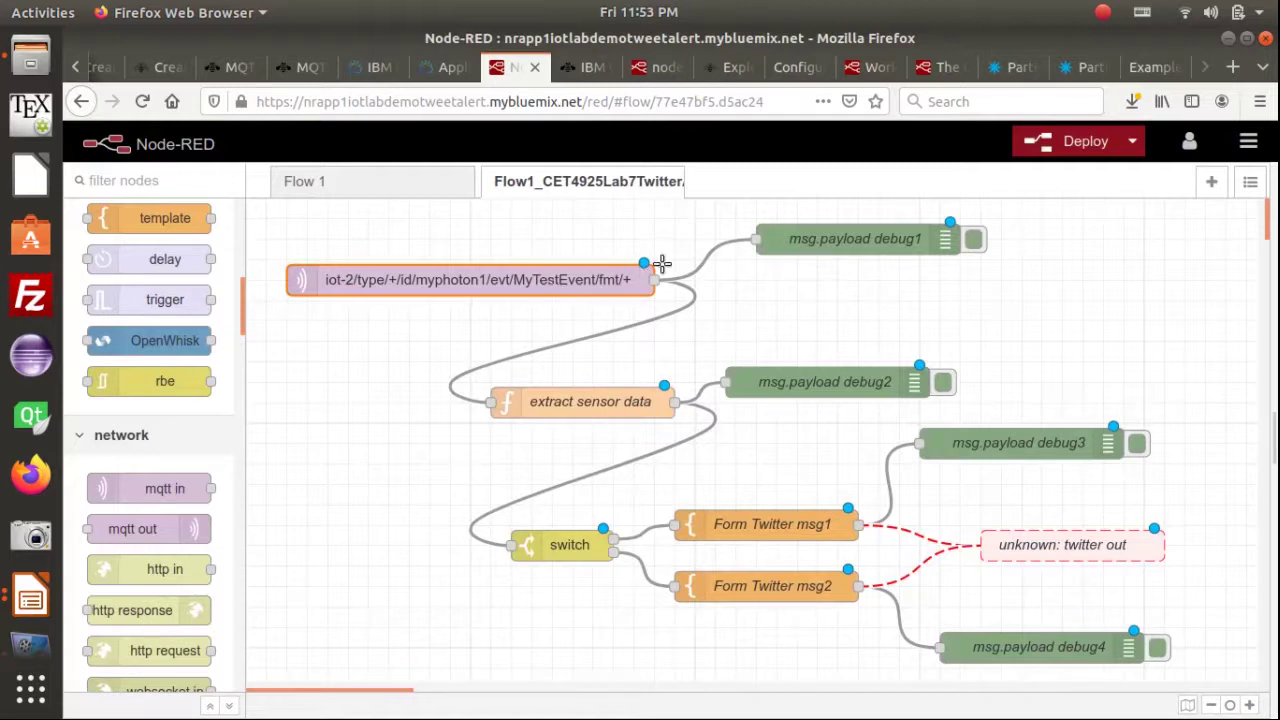
{"action": "left_click", "coordinate": [460, 285]}
Advance the slides to slide 15 on applying for a Twitter developer account, then return to Firefox
{"action": "key", "text": "alt+Tab"}
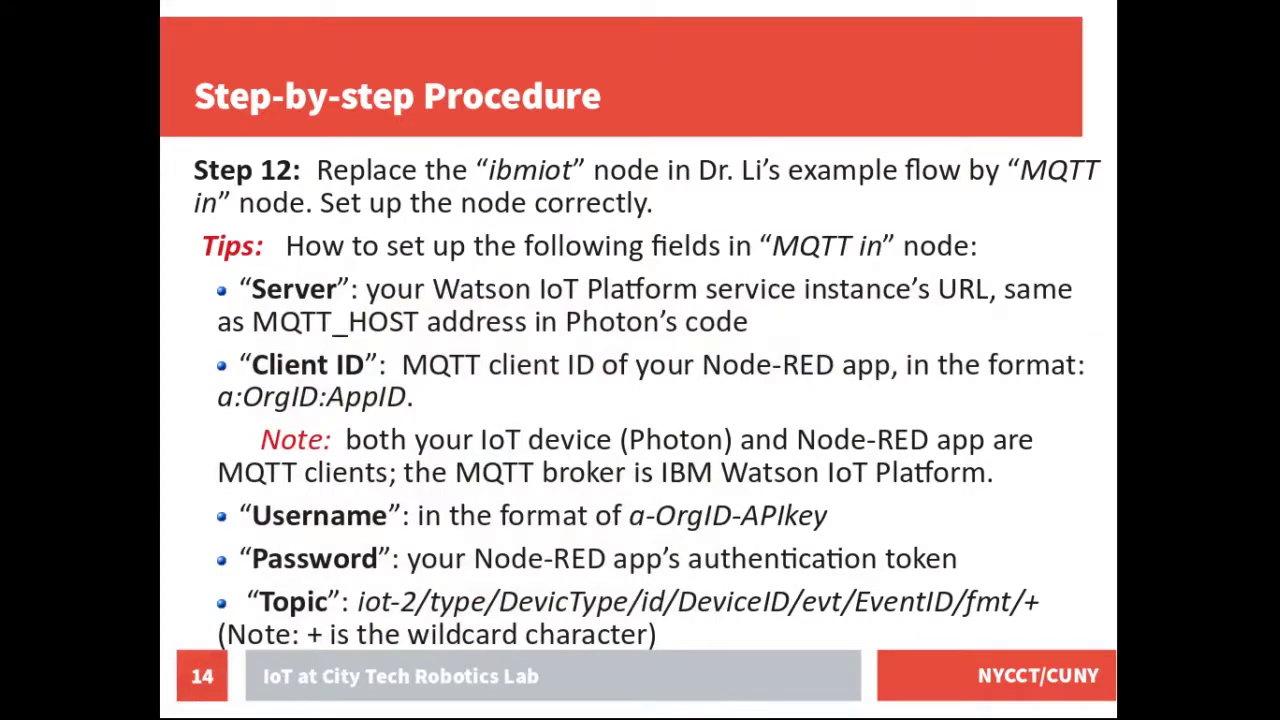
{"action": "key", "text": "Next"}
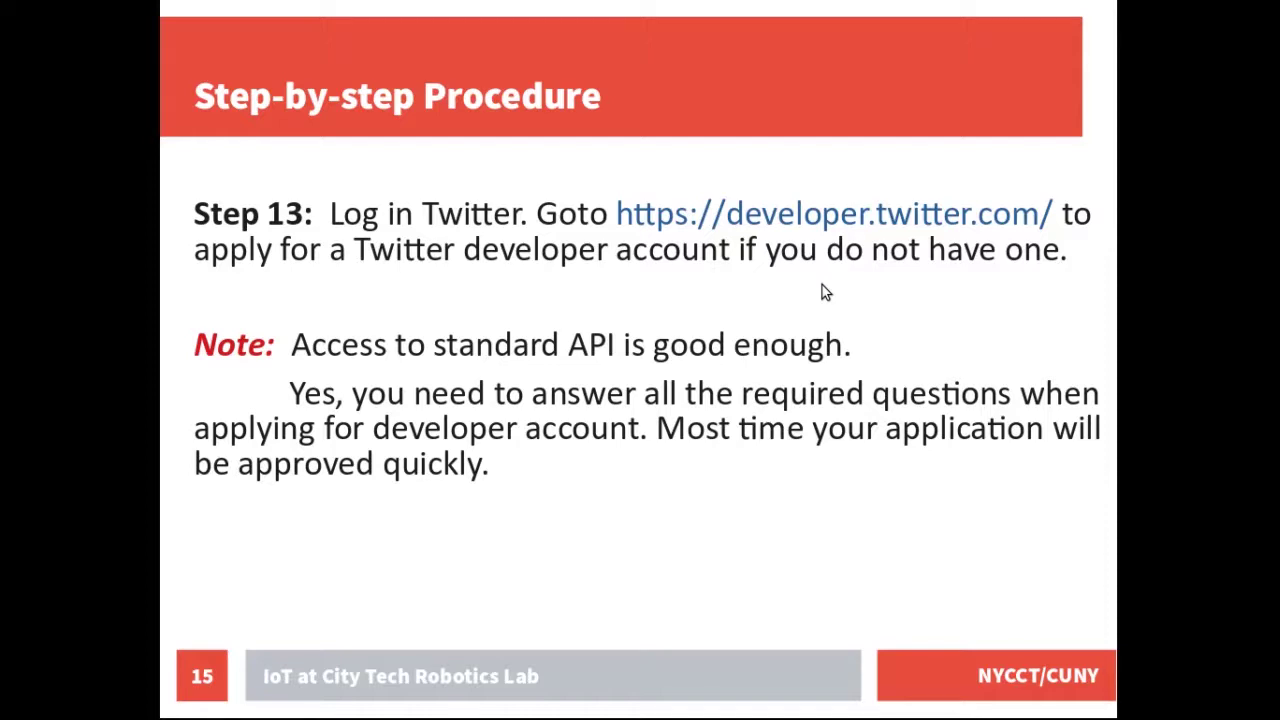
{"action": "key", "text": "alt+Tab"}
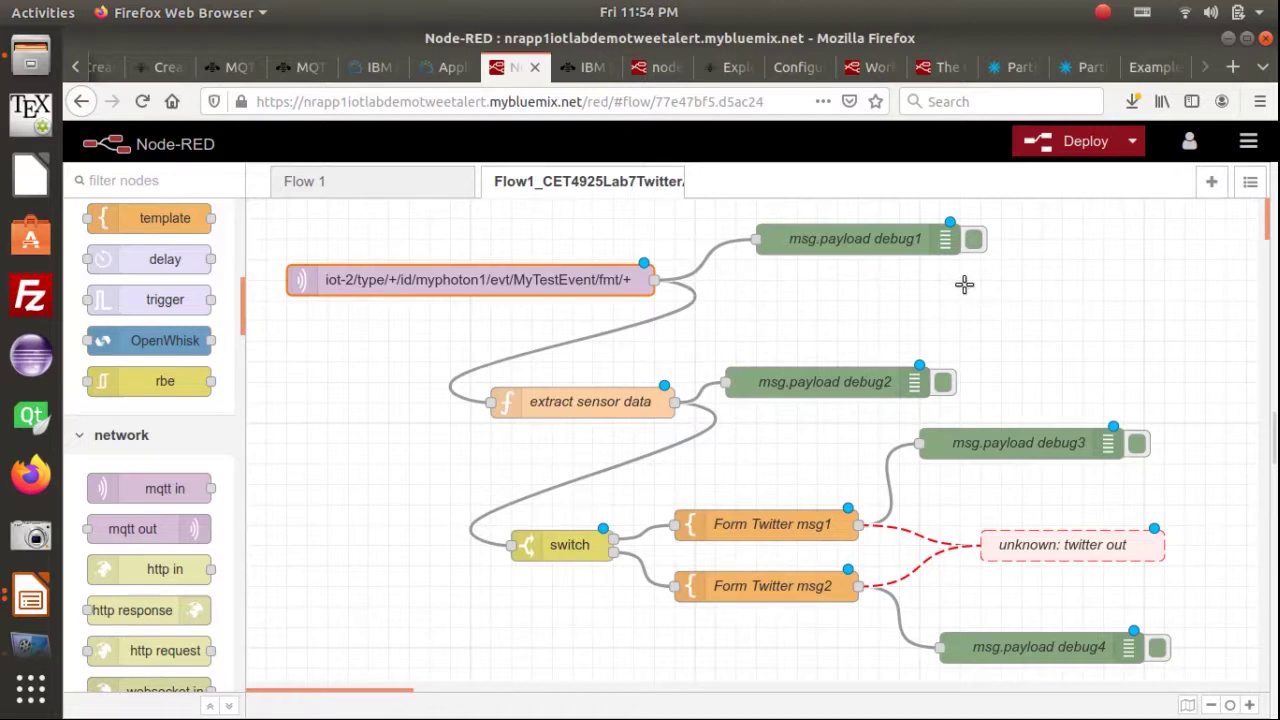
{"action": "key", "text": "alt+Tab"}
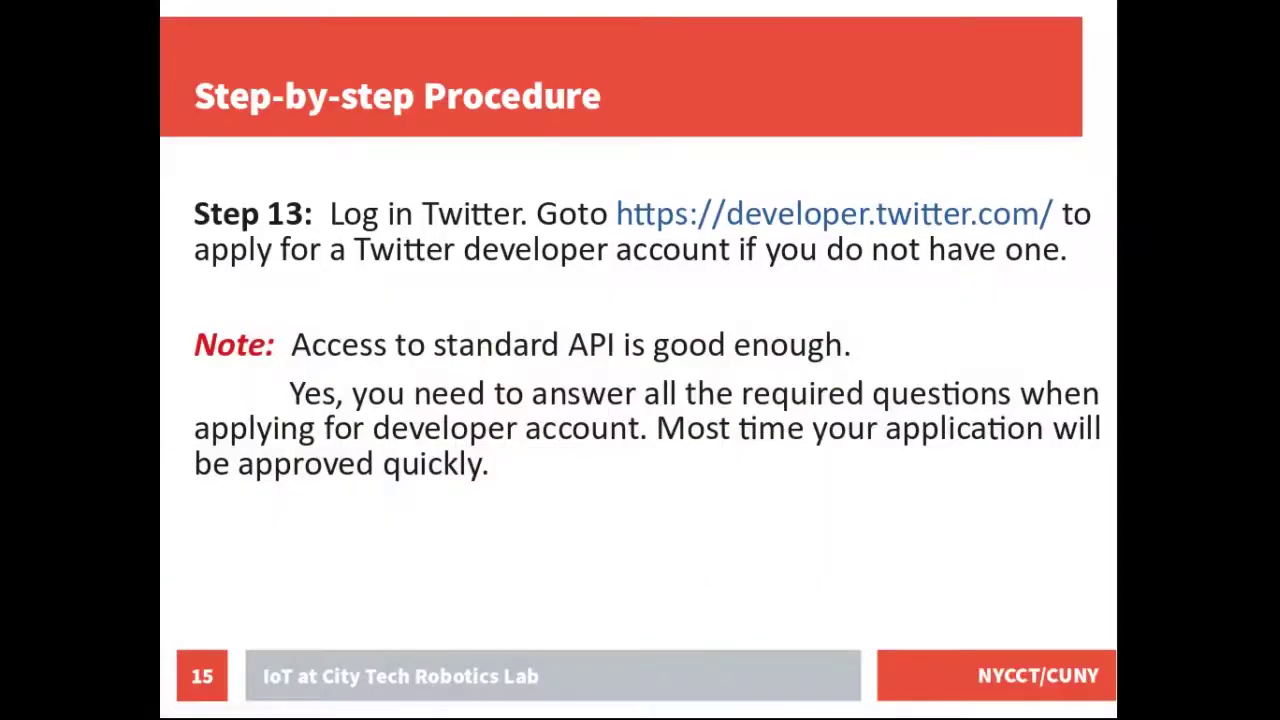
{"action": "key", "text": "alt+Tab"}
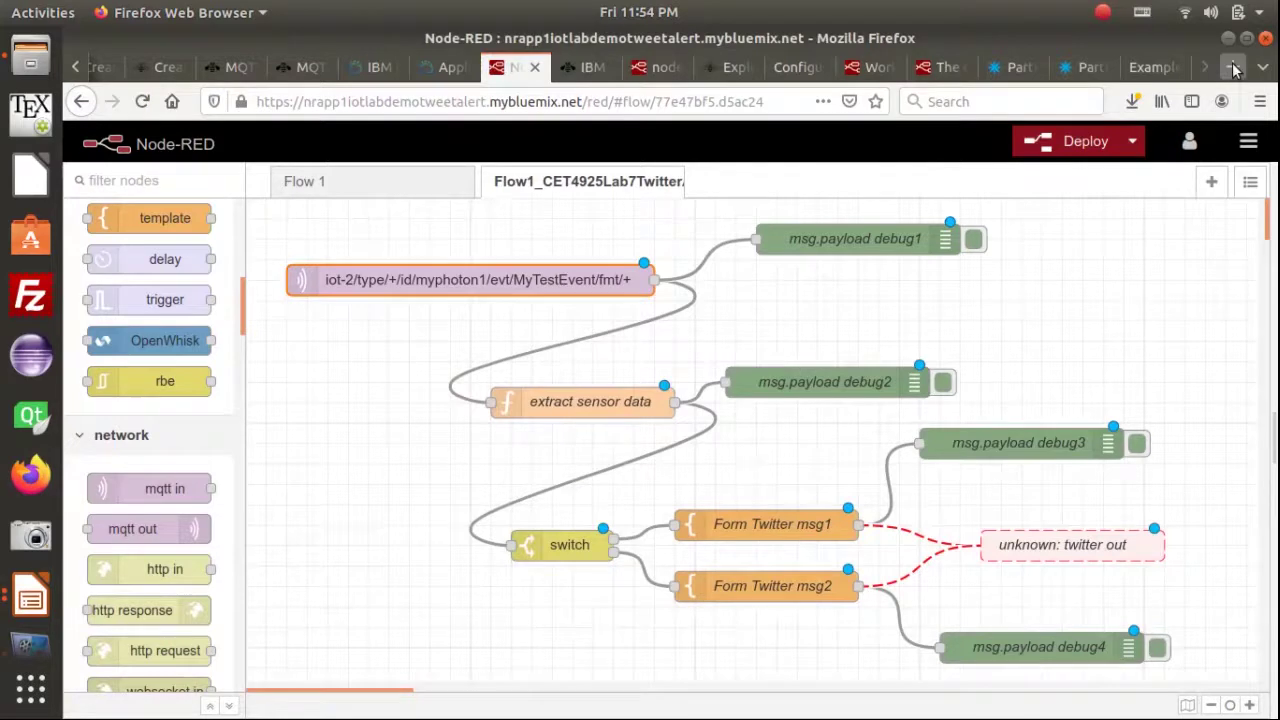
Search Google for 'how to apply for a twitter developer account' and open the Extly guide
{"action": "left_click", "coordinate": [1233, 67]}
{"action": "left_click", "coordinate": [687, 101]}
{"action": "type", "text": "N"}
{"action": "key", "text": "BackSpace"}
{"action": "type", "text": "ho"}
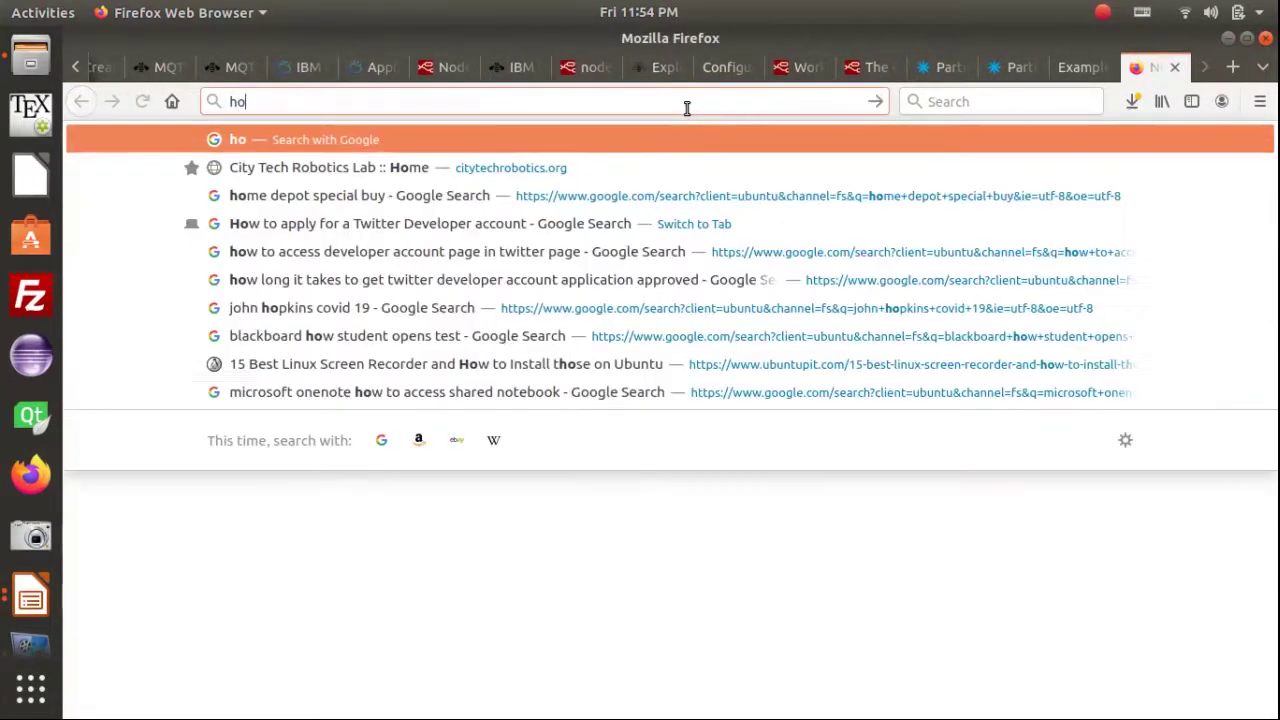
{"action": "type", "text": "w to apply for"}
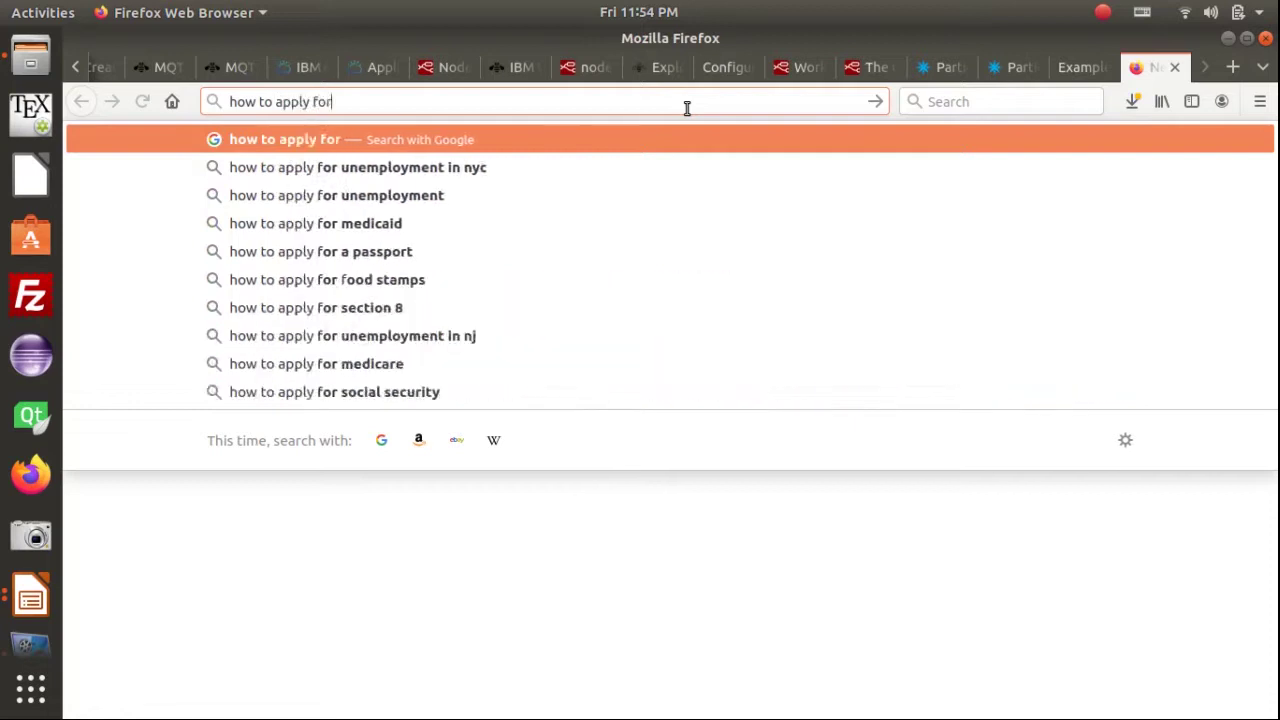
{"action": "type", "text": " a tw"}
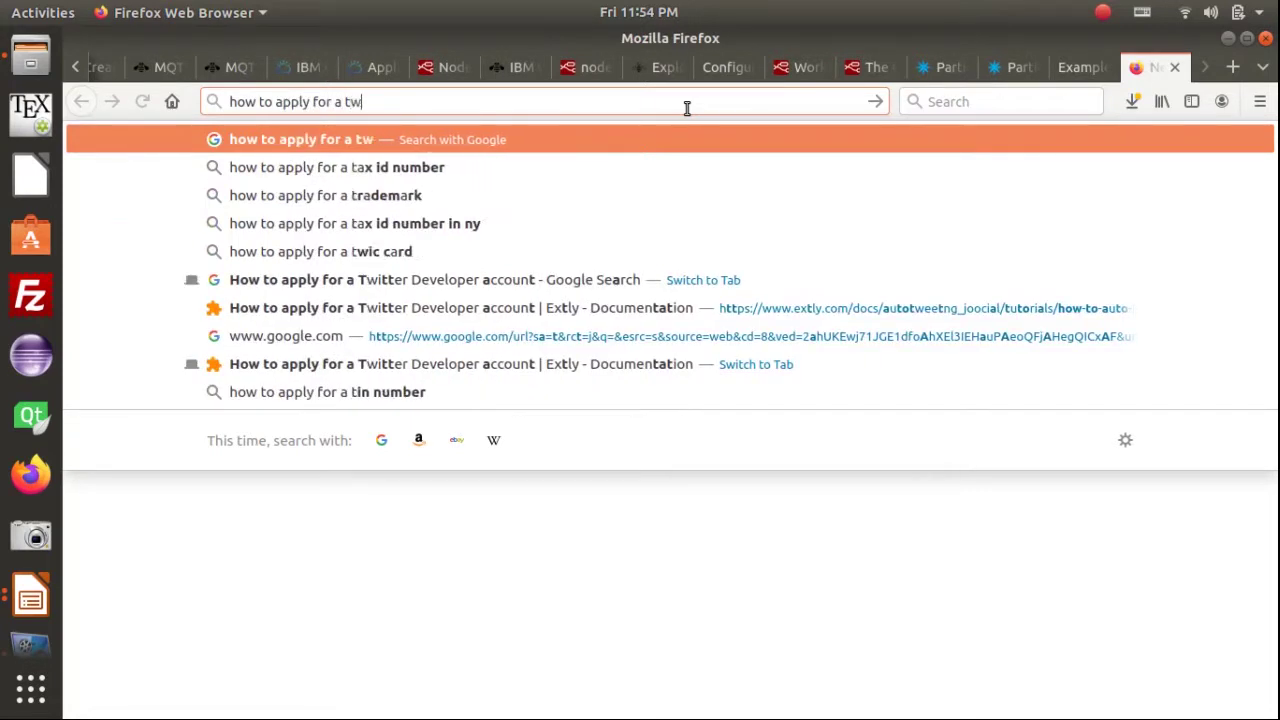
{"action": "type", "text": "itter "}
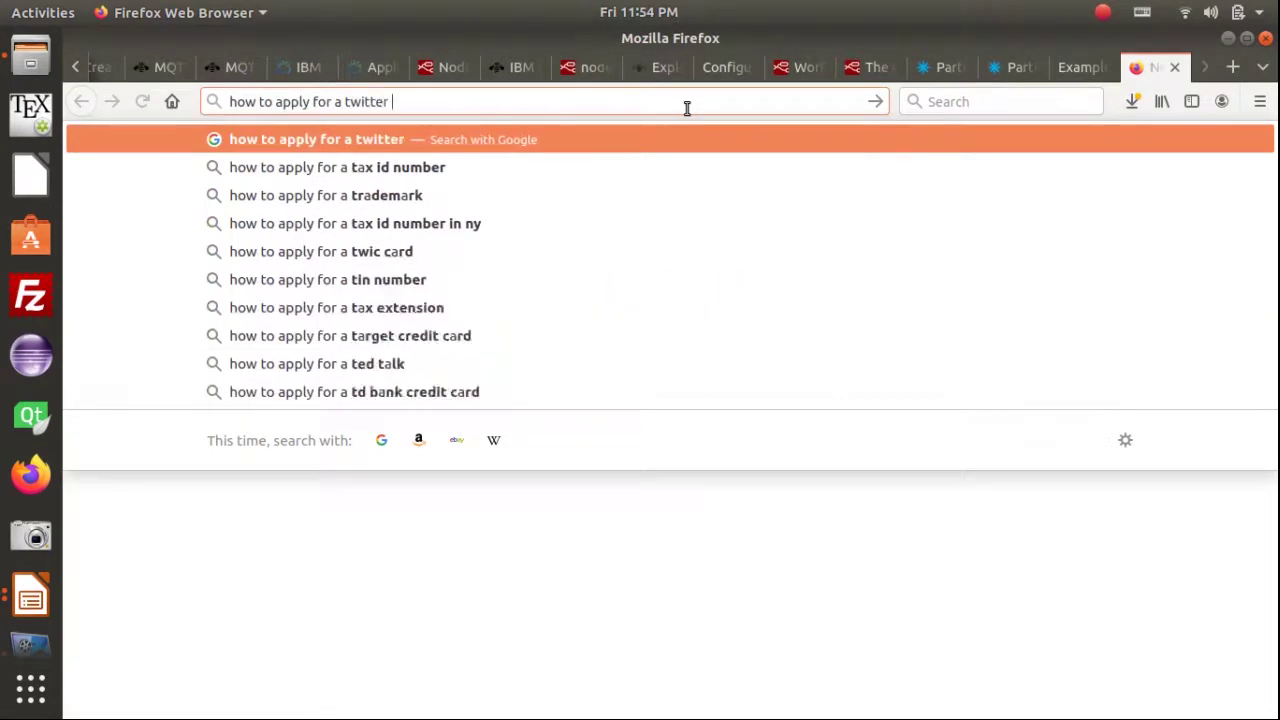
{"action": "type", "text": "developer account"}
{"action": "key", "text": "Return"}
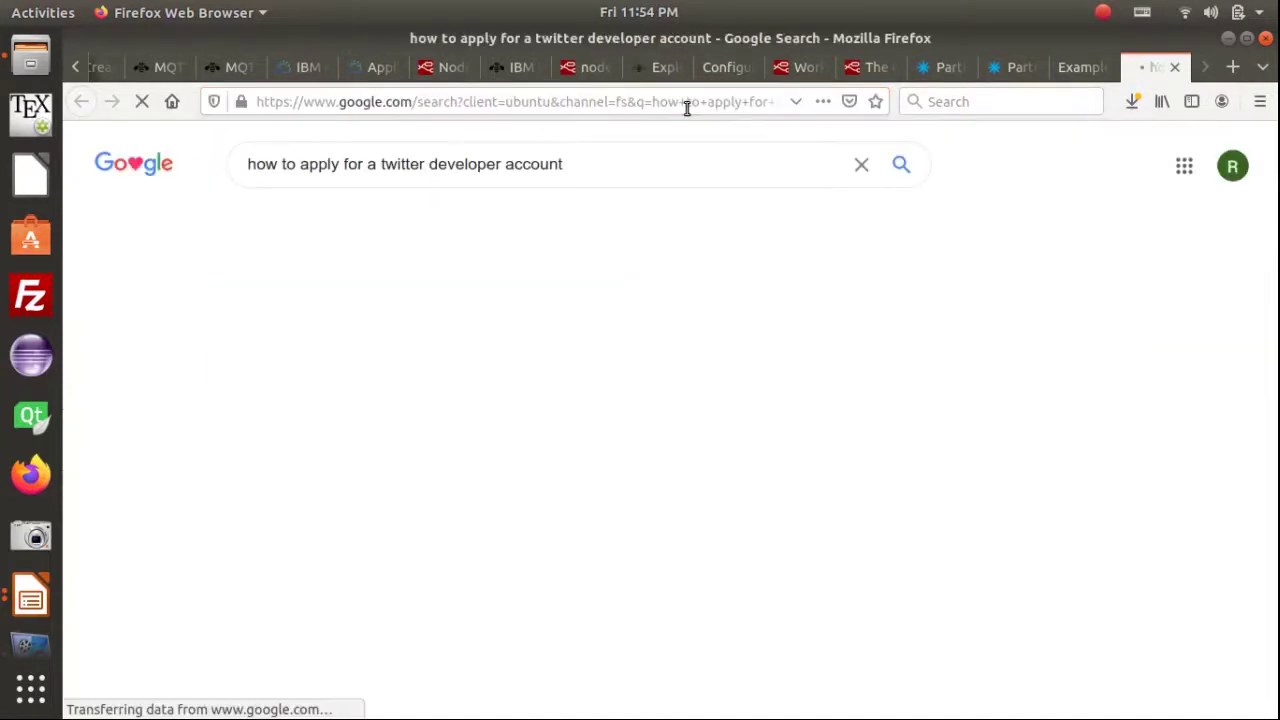
{"action": "scroll", "coordinate": [616, 314], "scroll_direction": "down", "scroll_amount": 3}
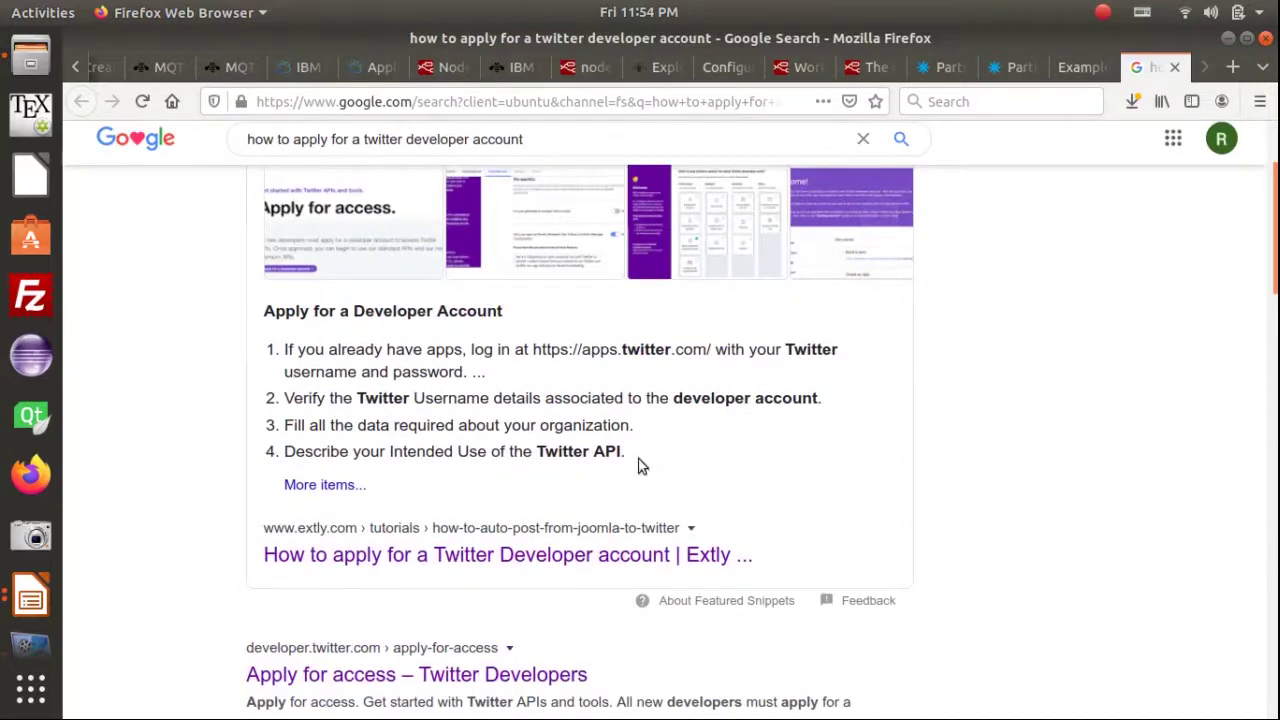
{"action": "left_click", "coordinate": [540, 556]}
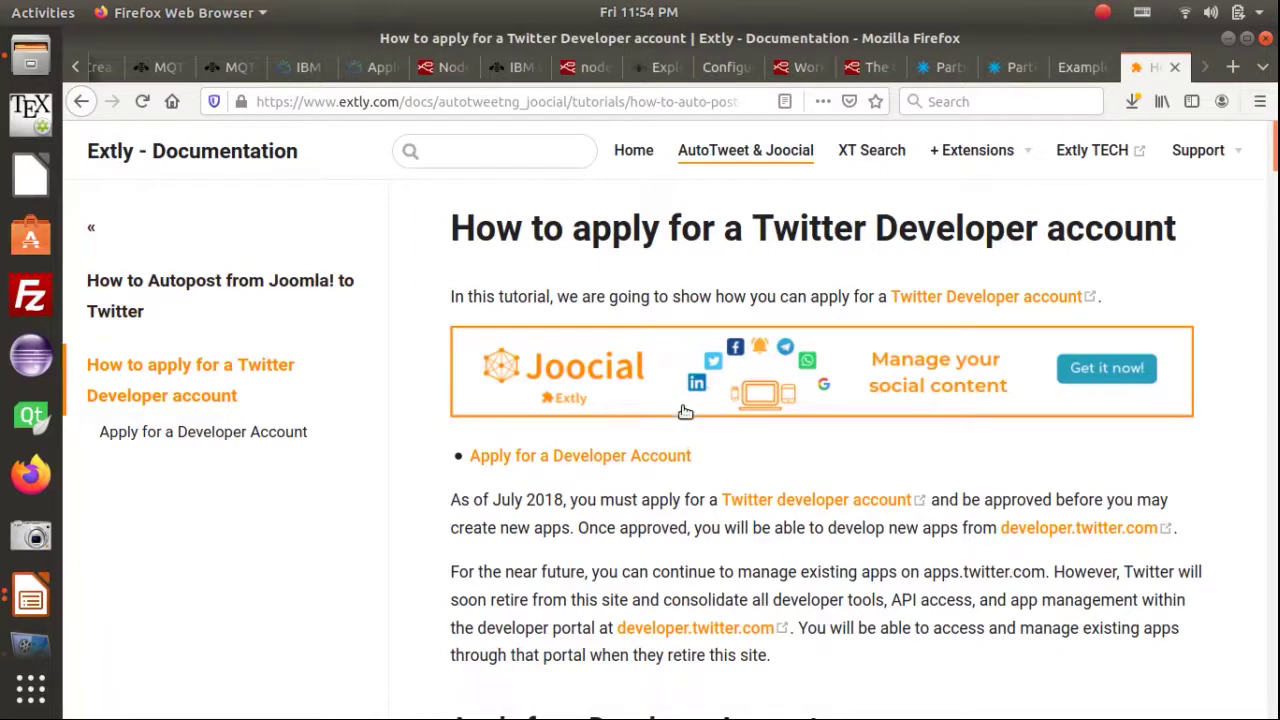
{"action": "scroll", "coordinate": [1060, 320], "scroll_direction": "down", "scroll_amount": 2}
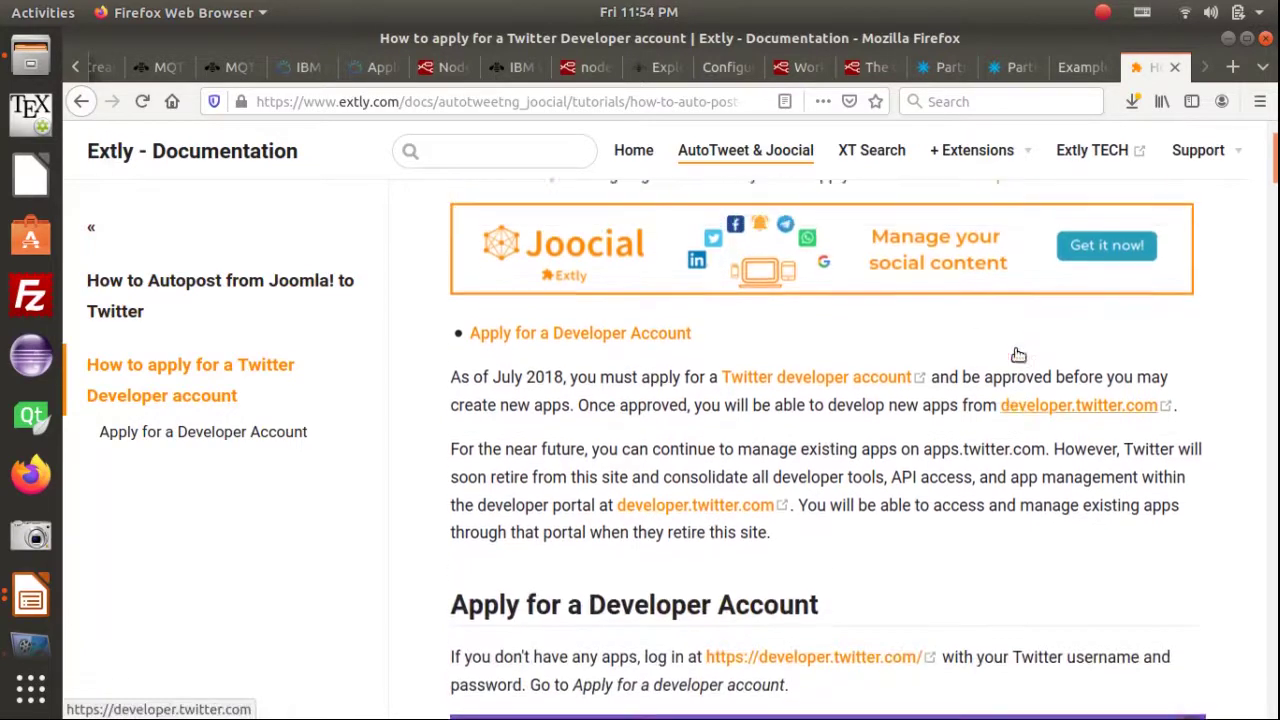
{"action": "scroll", "coordinate": [1018, 354], "scroll_direction": "up", "scroll_amount": 2}
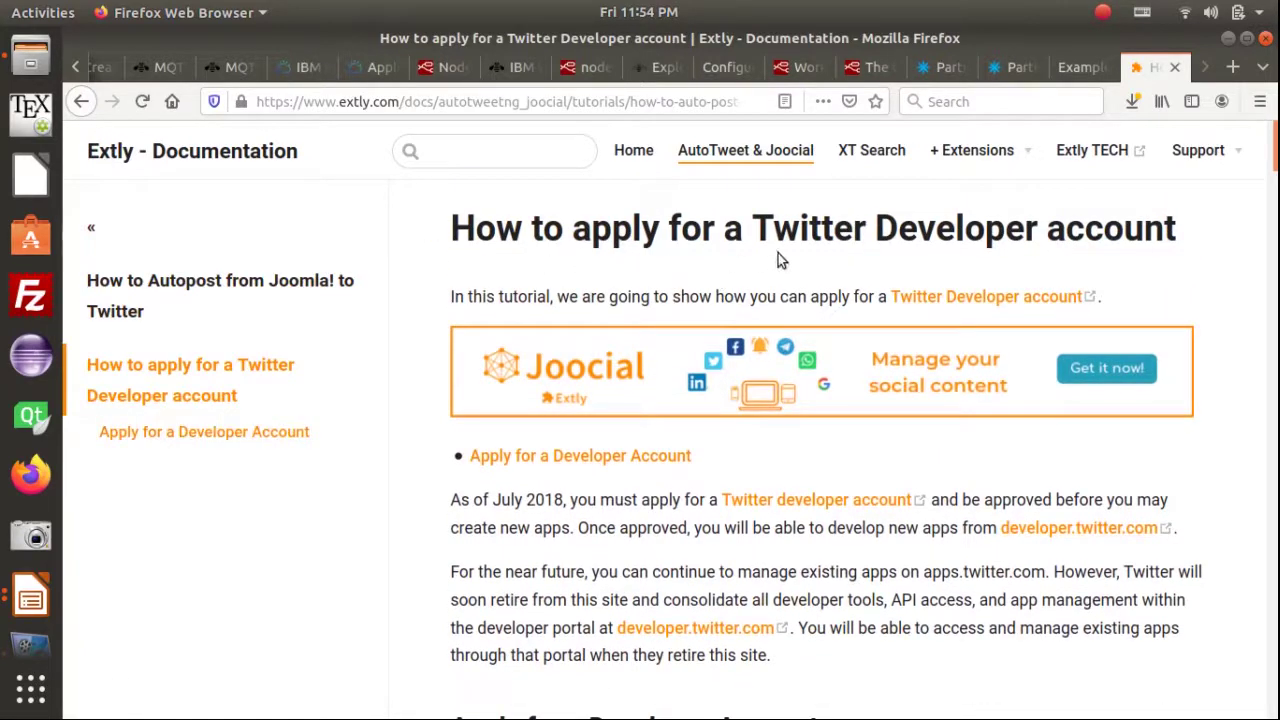
{"action": "scroll", "coordinate": [1160, 455], "scroll_direction": "down", "scroll_amount": 20}
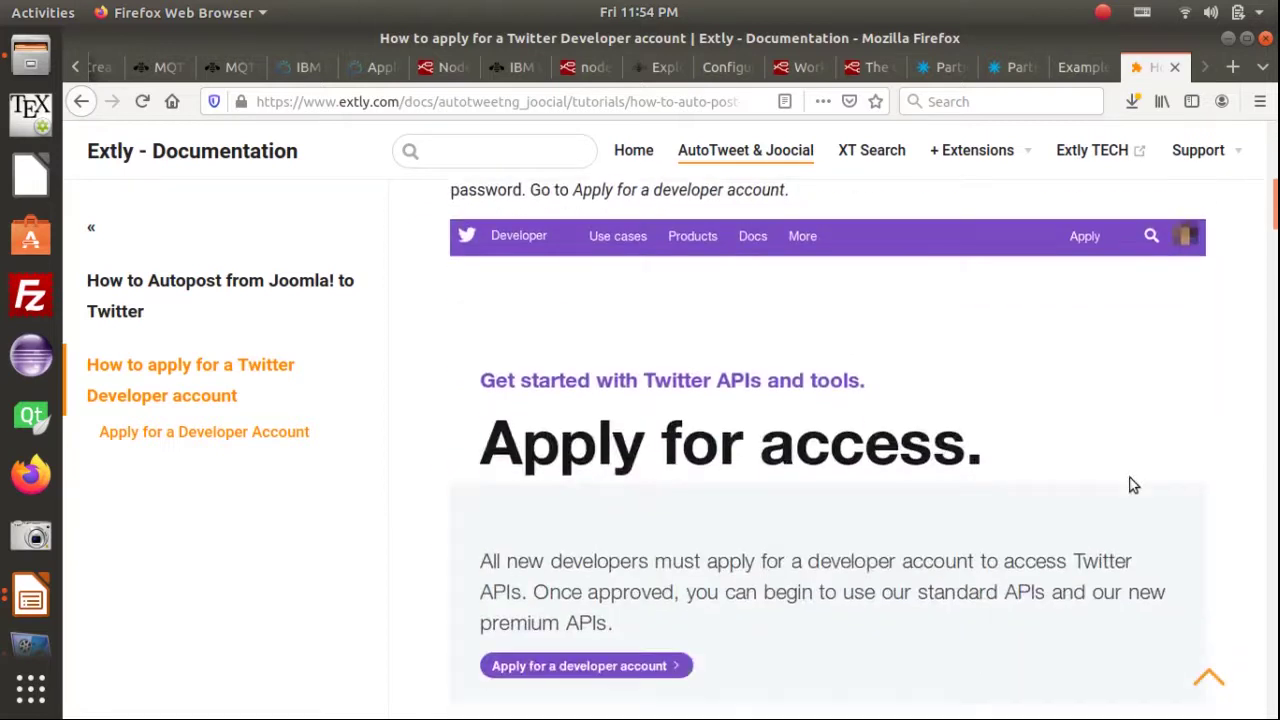
{"action": "scroll", "coordinate": [1126, 476], "scroll_direction": "down", "scroll_amount": 4}
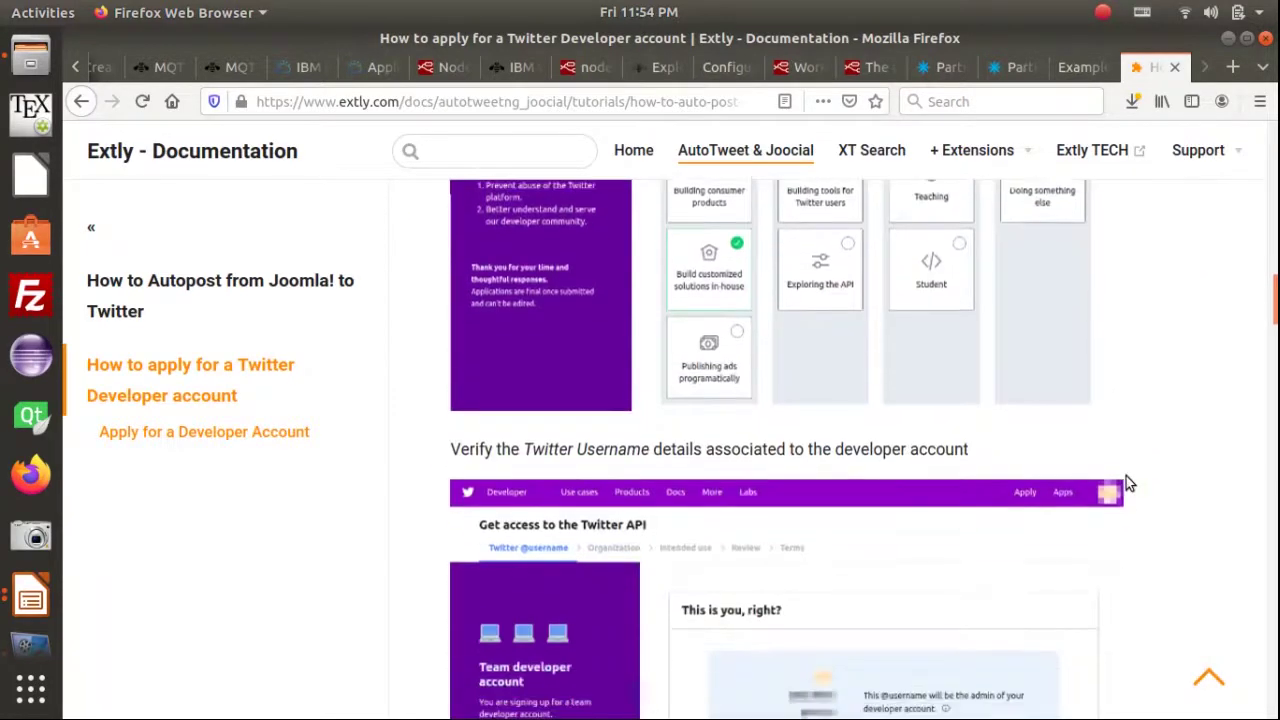
{"action": "scroll", "coordinate": [1131, 457], "scroll_direction": "down", "scroll_amount": 2}
{"action": "scroll", "coordinate": [1133, 460], "scroll_direction": "down", "scroll_amount": 3}
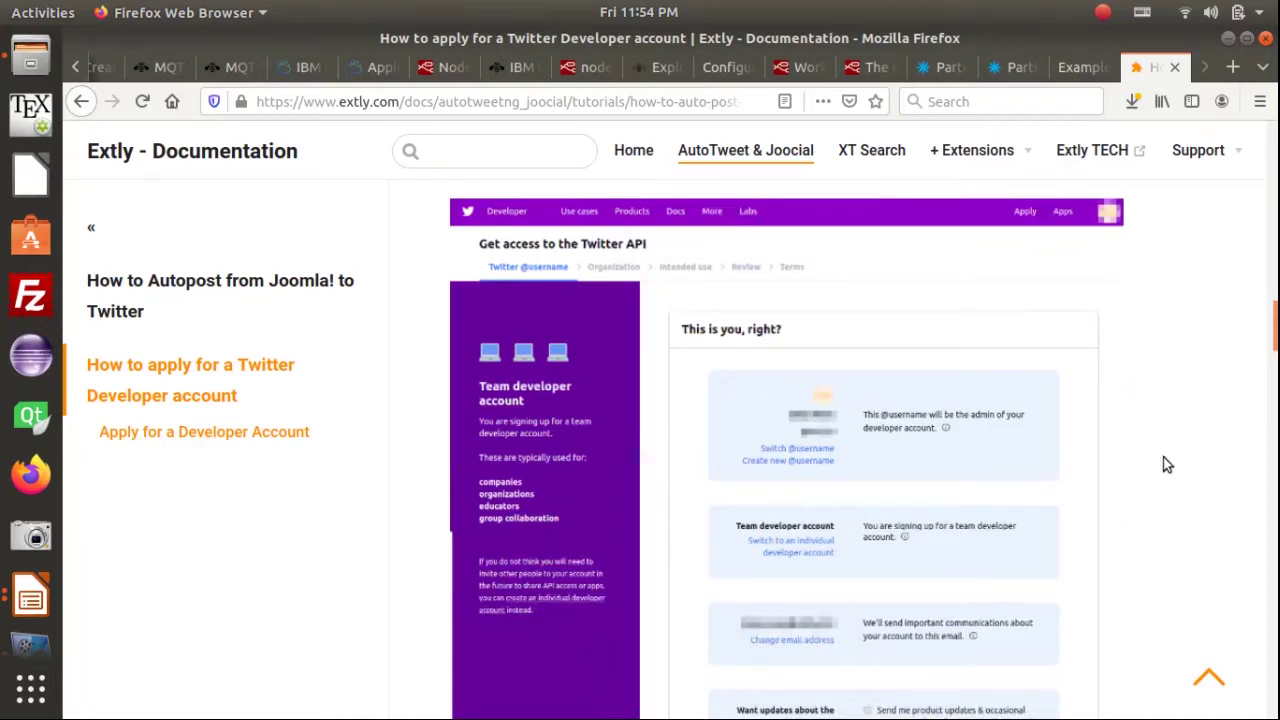
{"action": "scroll", "coordinate": [1169, 441], "scroll_direction": "down", "scroll_amount": 12}
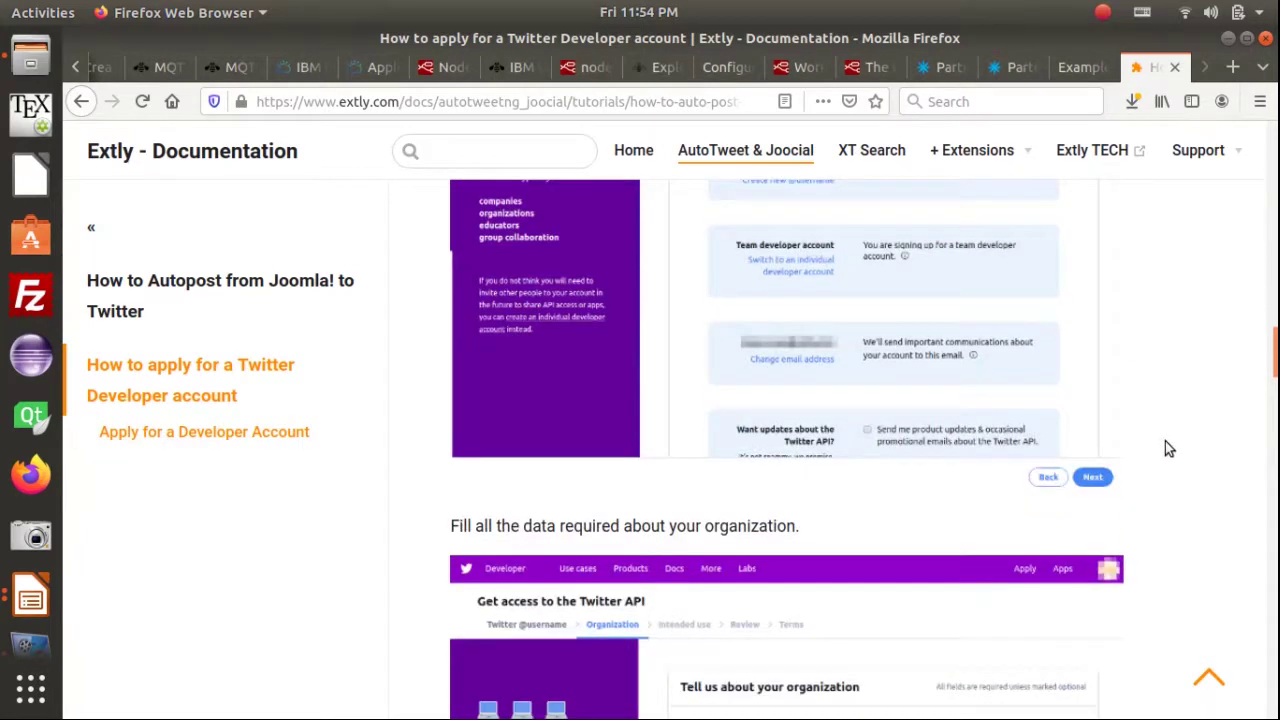
{"action": "scroll", "coordinate": [1165, 430], "scroll_direction": "down", "scroll_amount": 12}
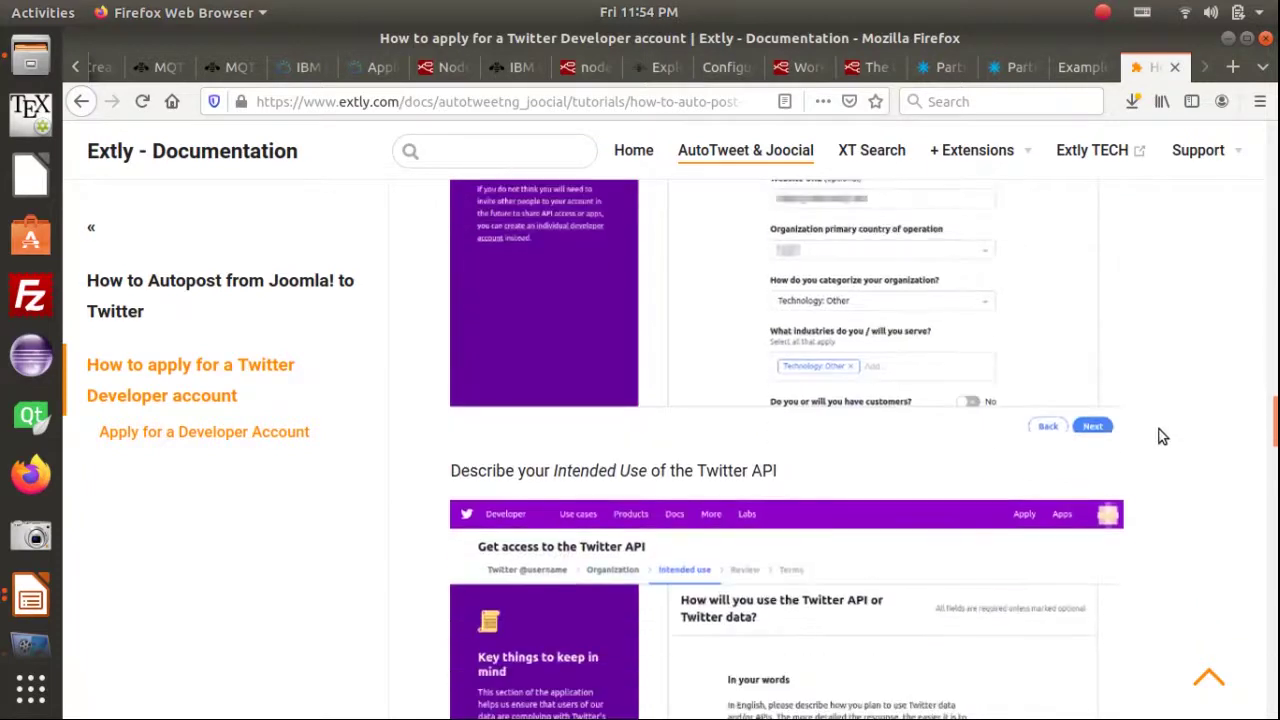
{"action": "scroll", "coordinate": [1164, 425], "scroll_direction": "up", "scroll_amount": 5}
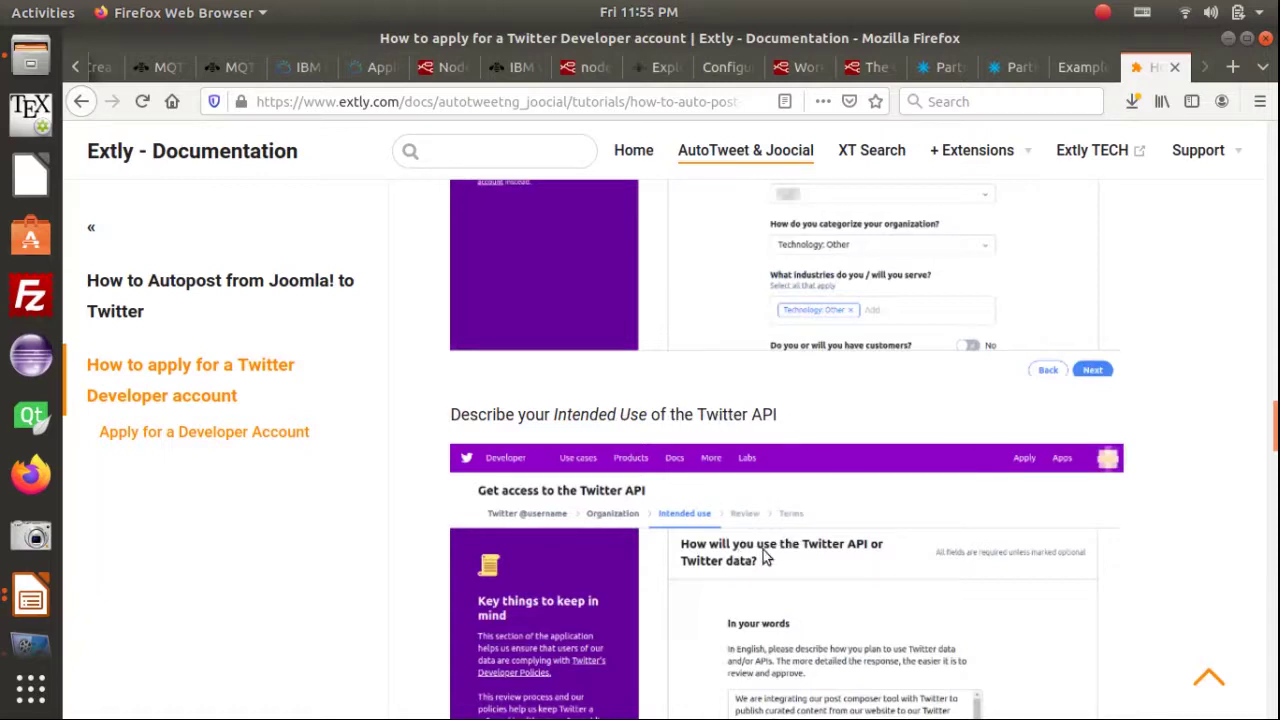
{"action": "scroll", "coordinate": [933, 560], "scroll_direction": "down", "scroll_amount": 1}
{"action": "scroll", "coordinate": [940, 530], "scroll_direction": "down", "scroll_amount": 1}
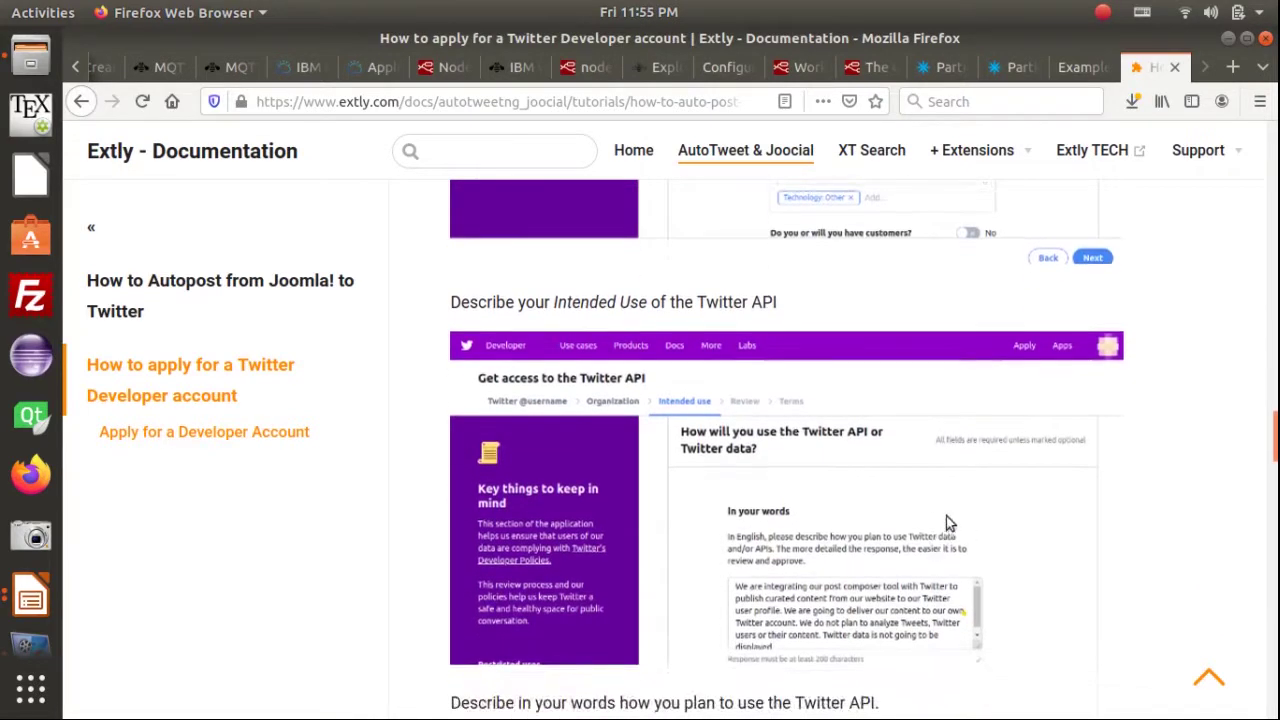
{"action": "scroll", "coordinate": [750, 453], "scroll_direction": "down", "scroll_amount": 3}
{"action": "scroll", "coordinate": [750, 456], "scroll_direction": "down", "scroll_amount": 6}
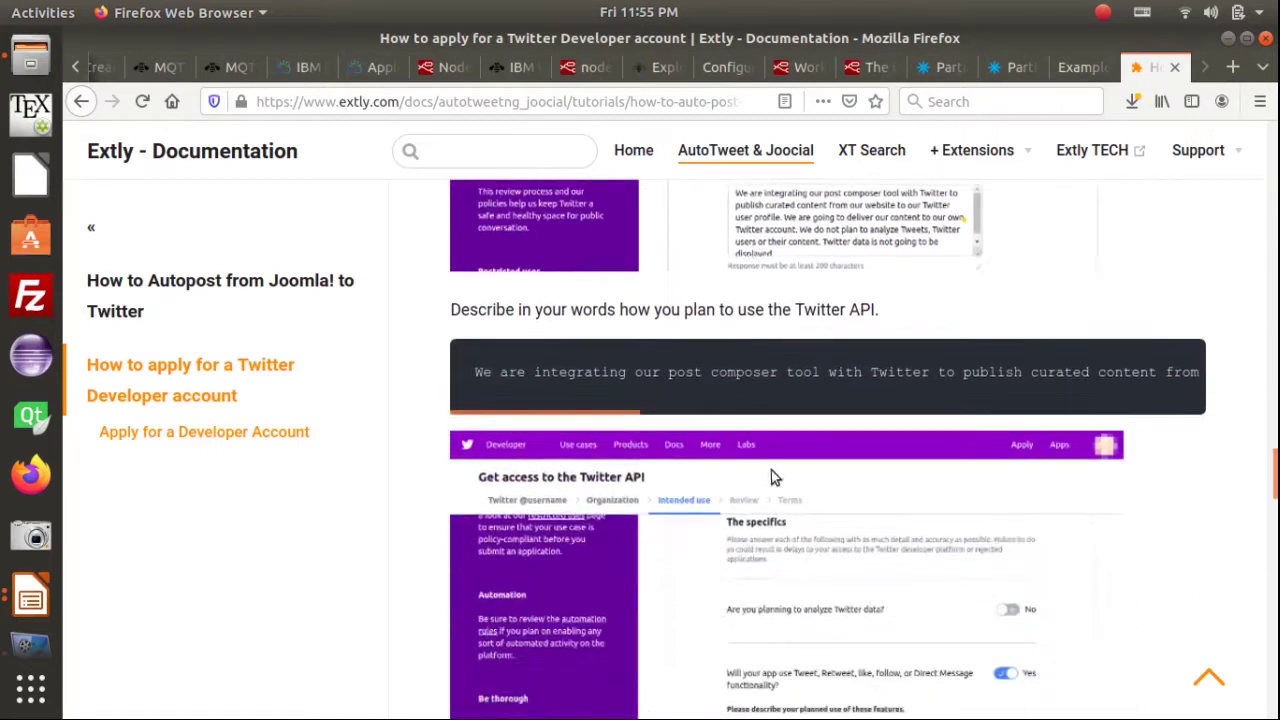
{"action": "scroll", "coordinate": [730, 482], "scroll_direction": "down", "scroll_amount": 1}
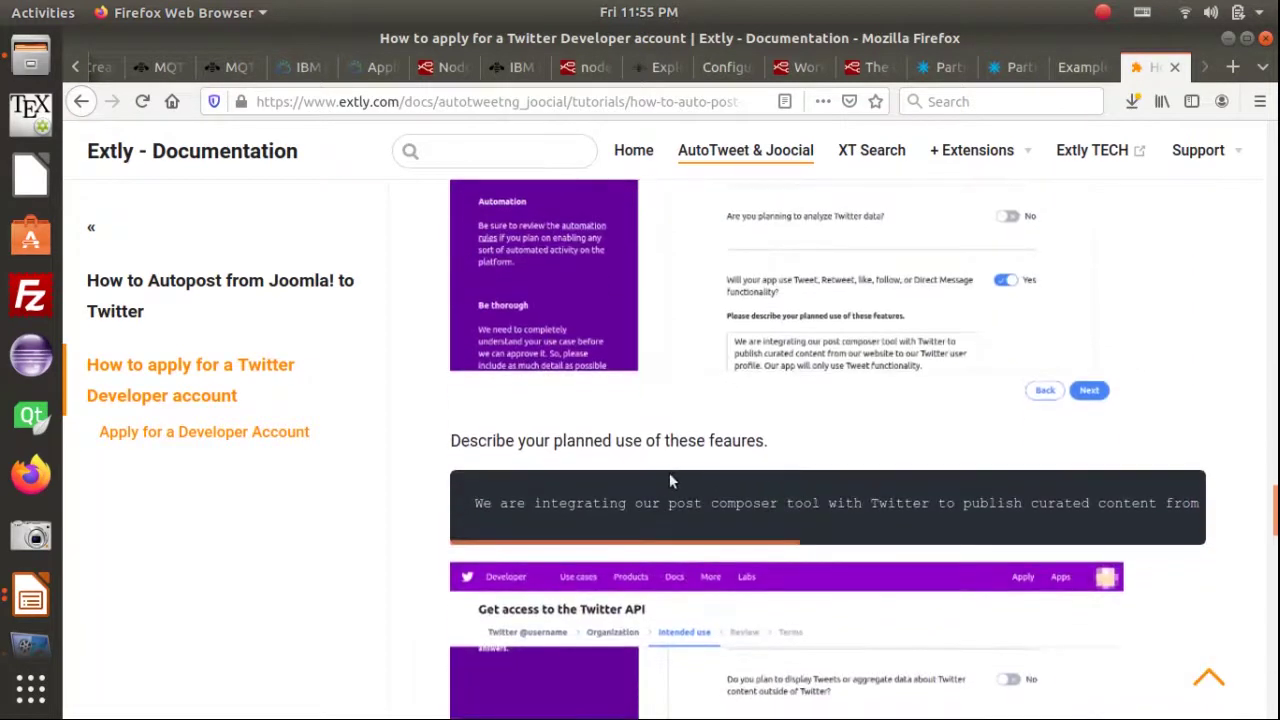
{"action": "scroll", "coordinate": [578, 468], "scroll_direction": "down", "scroll_amount": 2}
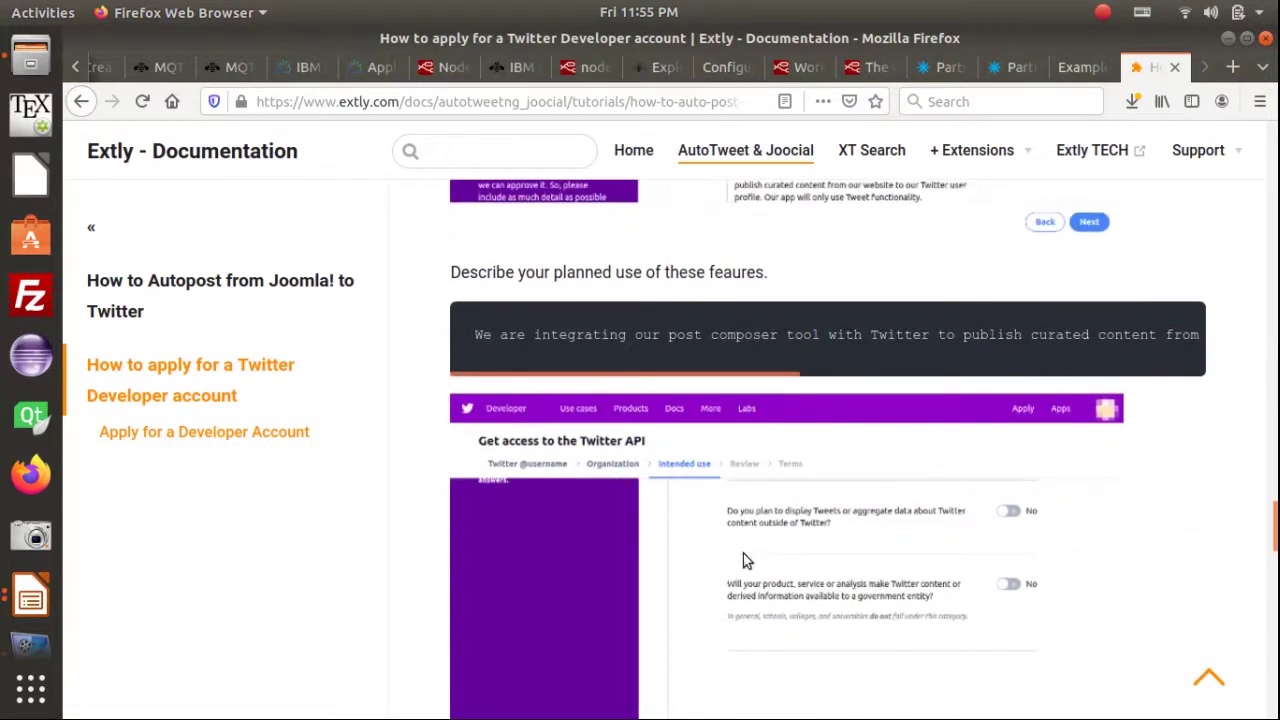
{"action": "scroll", "coordinate": [740, 555], "scroll_direction": "down", "scroll_amount": 2}
{"action": "scroll", "coordinate": [960, 515], "scroll_direction": "down", "scroll_amount": 3}
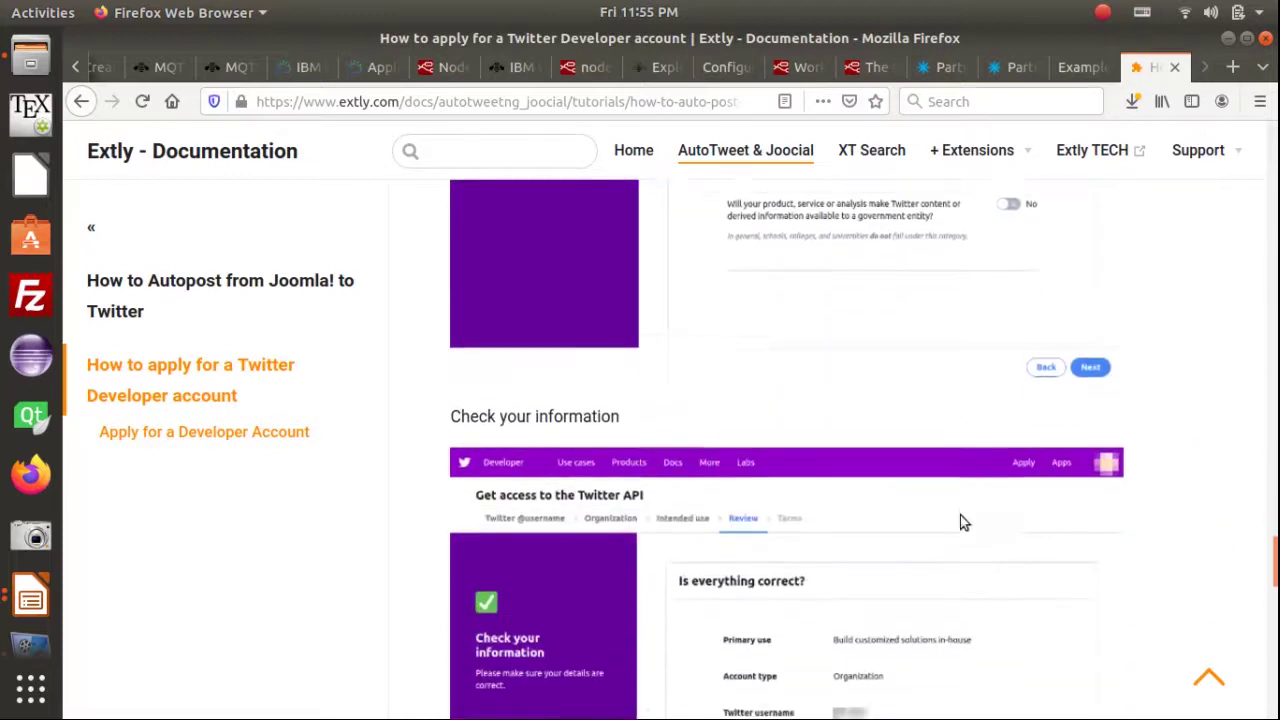
{"action": "scroll", "coordinate": [961, 523], "scroll_direction": "down", "scroll_amount": 3}
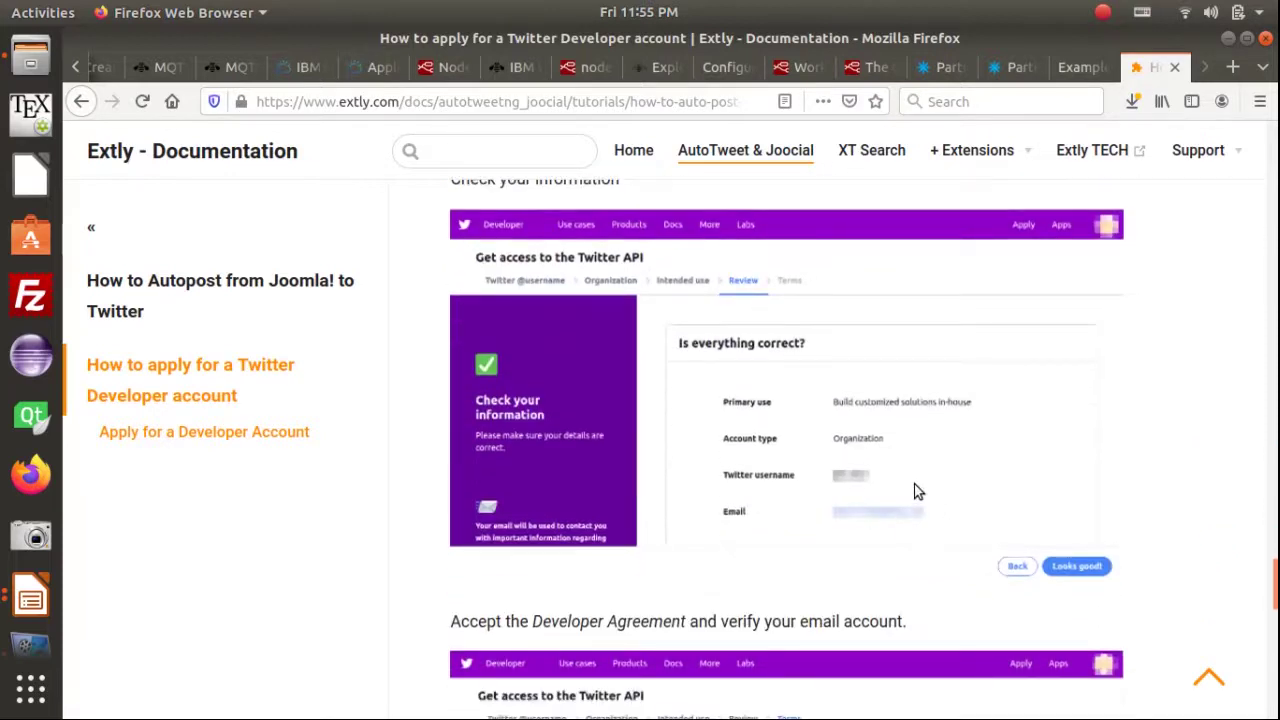
{"action": "scroll", "coordinate": [916, 490], "scroll_direction": "down", "scroll_amount": 3}
{"action": "scroll", "coordinate": [954, 477], "scroll_direction": "down", "scroll_amount": 3}
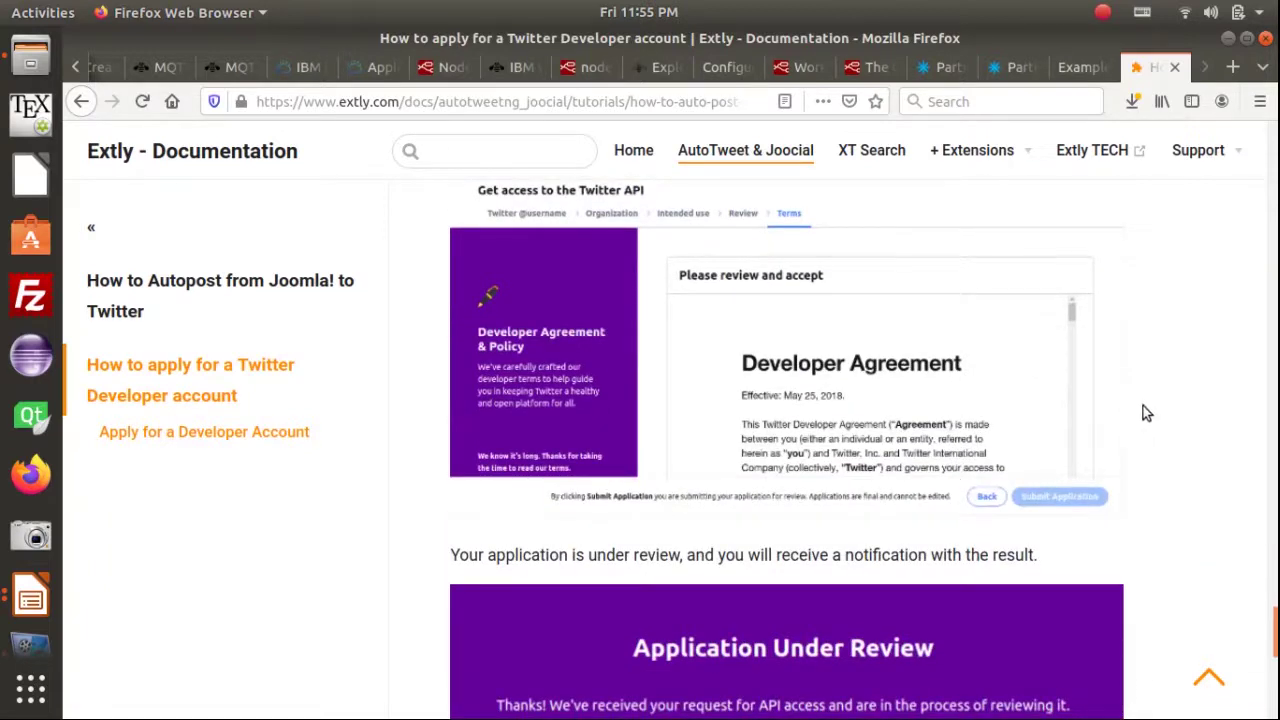
{"action": "scroll", "coordinate": [1150, 415], "scroll_direction": "down", "scroll_amount": 3}
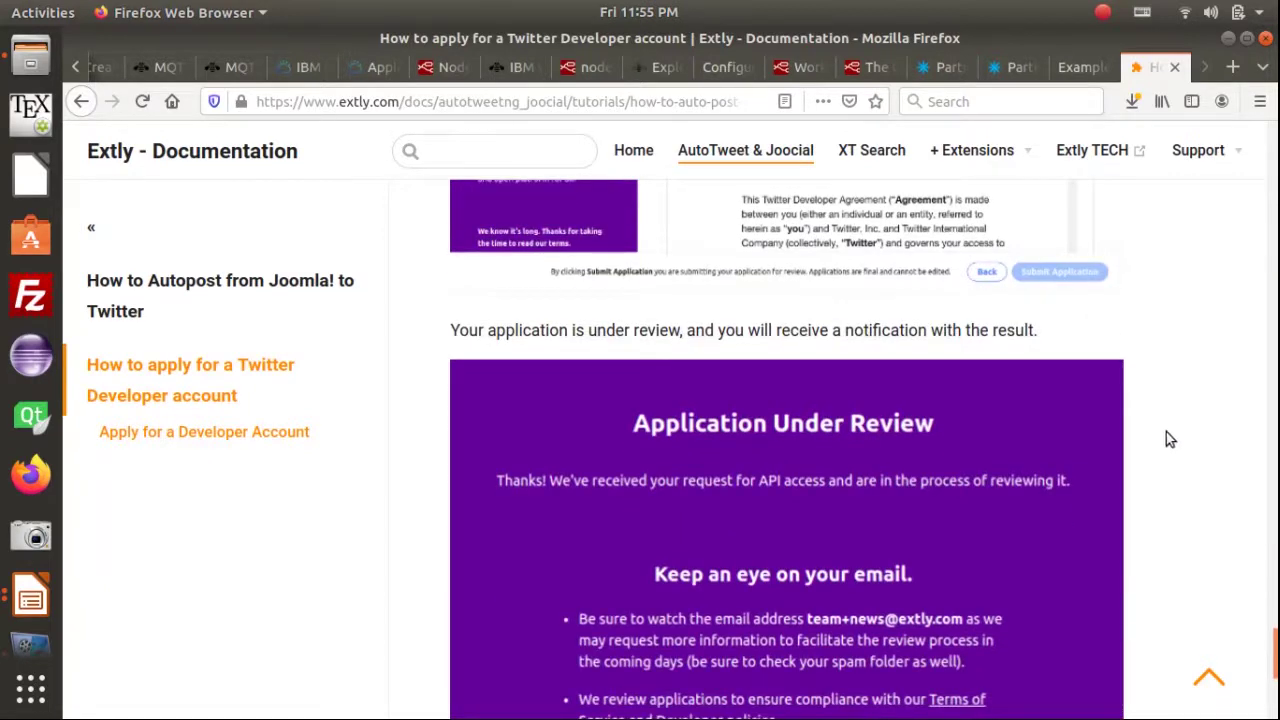
{"action": "scroll", "coordinate": [1166, 438], "scroll_direction": "up", "scroll_amount": 6}
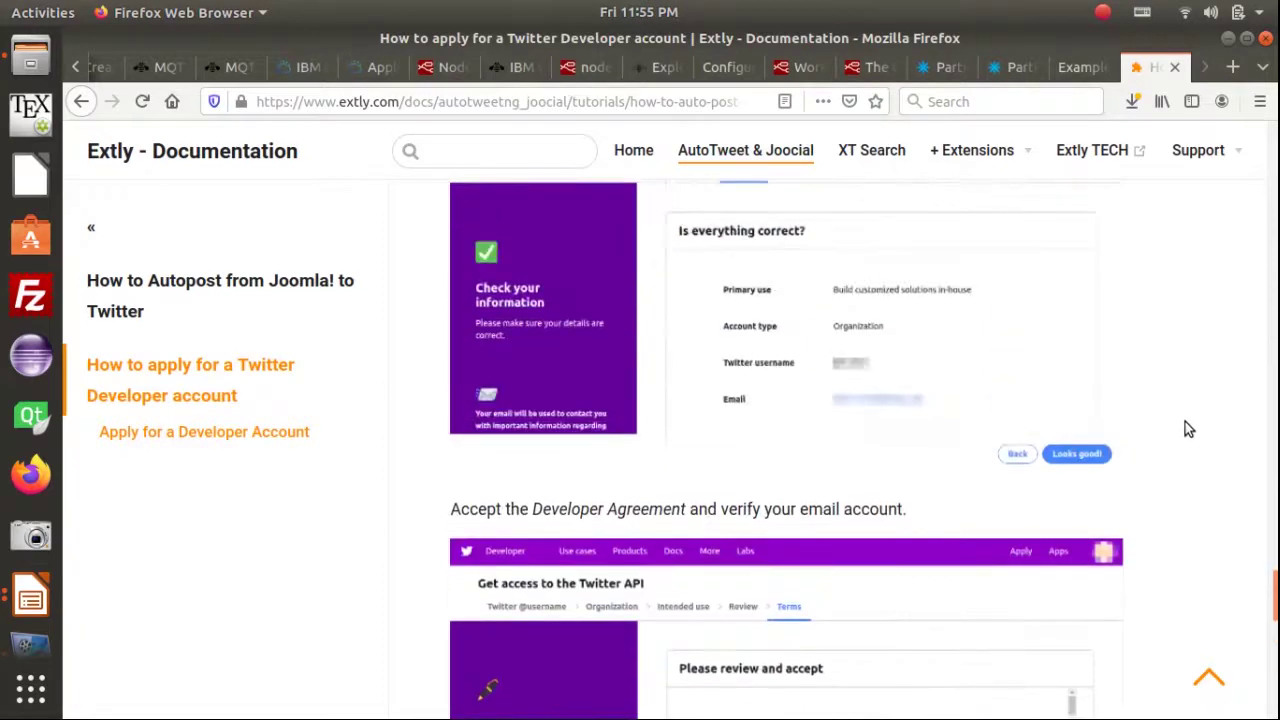
{"action": "key", "text": "alt+Tab"}
{"action": "key", "text": "alt+Tab"}
{"action": "key", "text": "alt+Tab"}
{"action": "key", "text": "alt+Tab"}
{"action": "key", "text": "alt+Tab"}
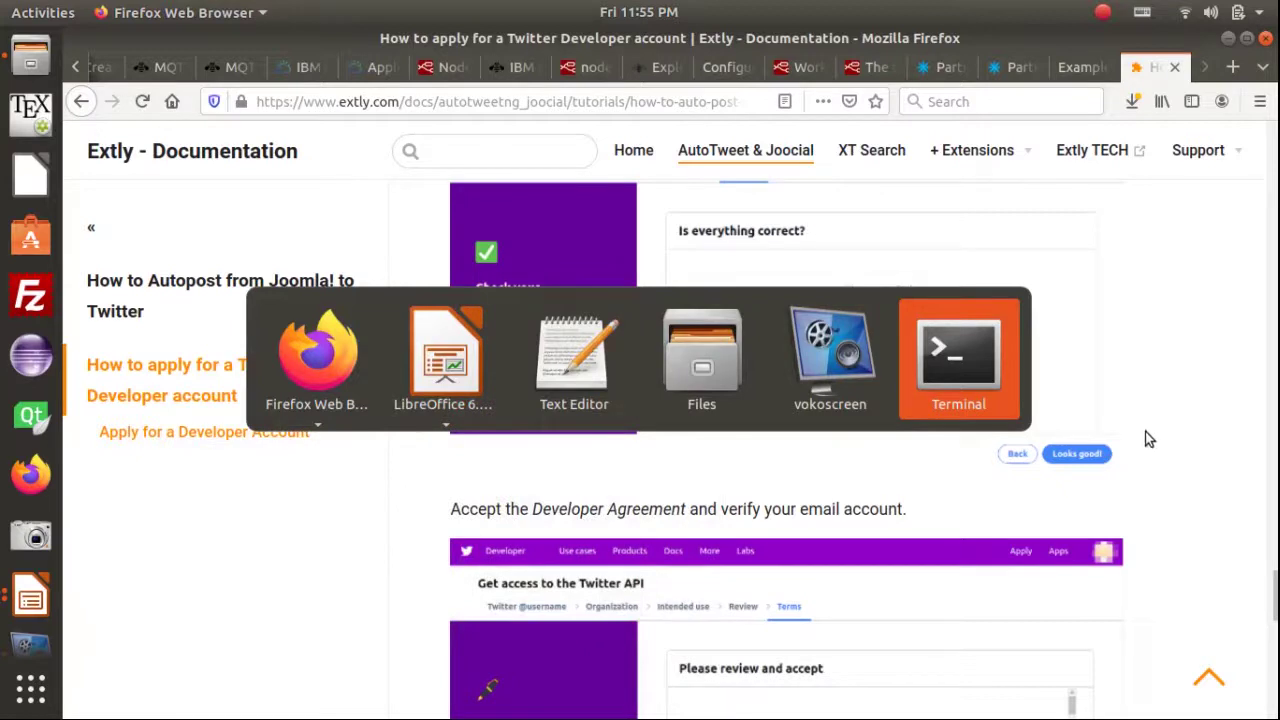
Advance the slideshow to slide 16 on creating a Twitter app, then return to the Extly guide
{"action": "key", "text": "alt+Tab"}
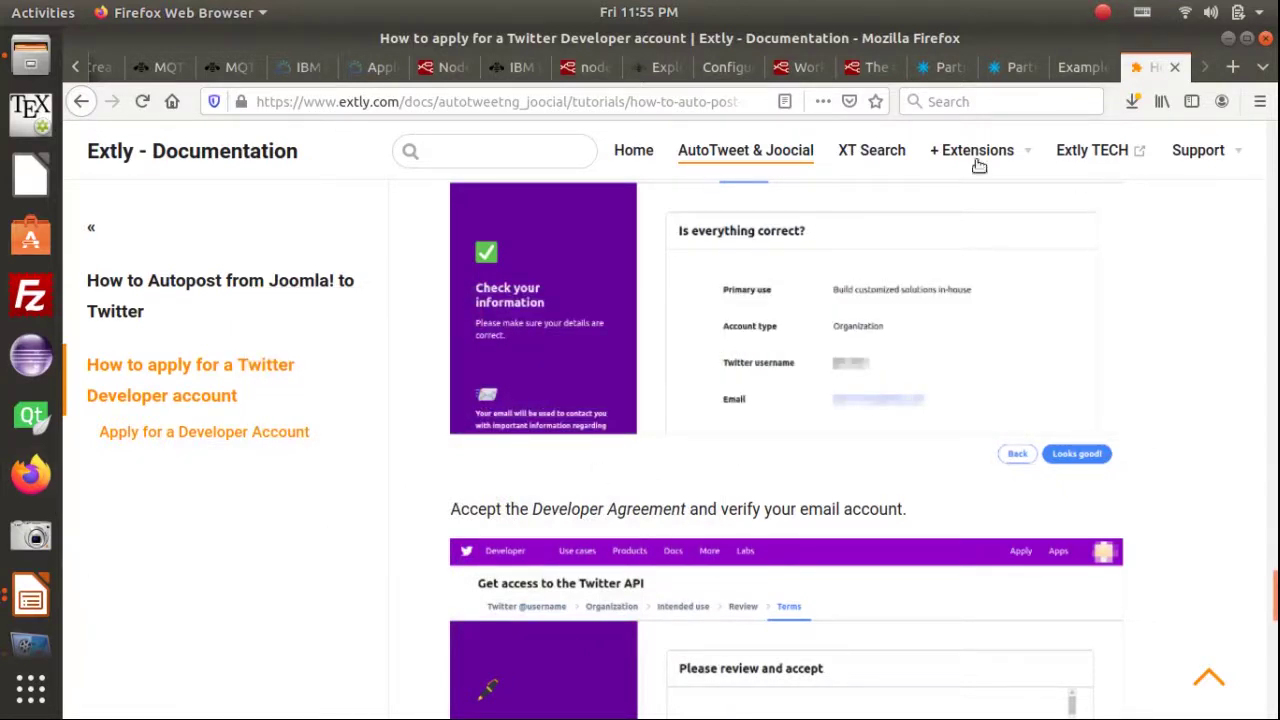
{"action": "key", "text": "alt+Tab"}
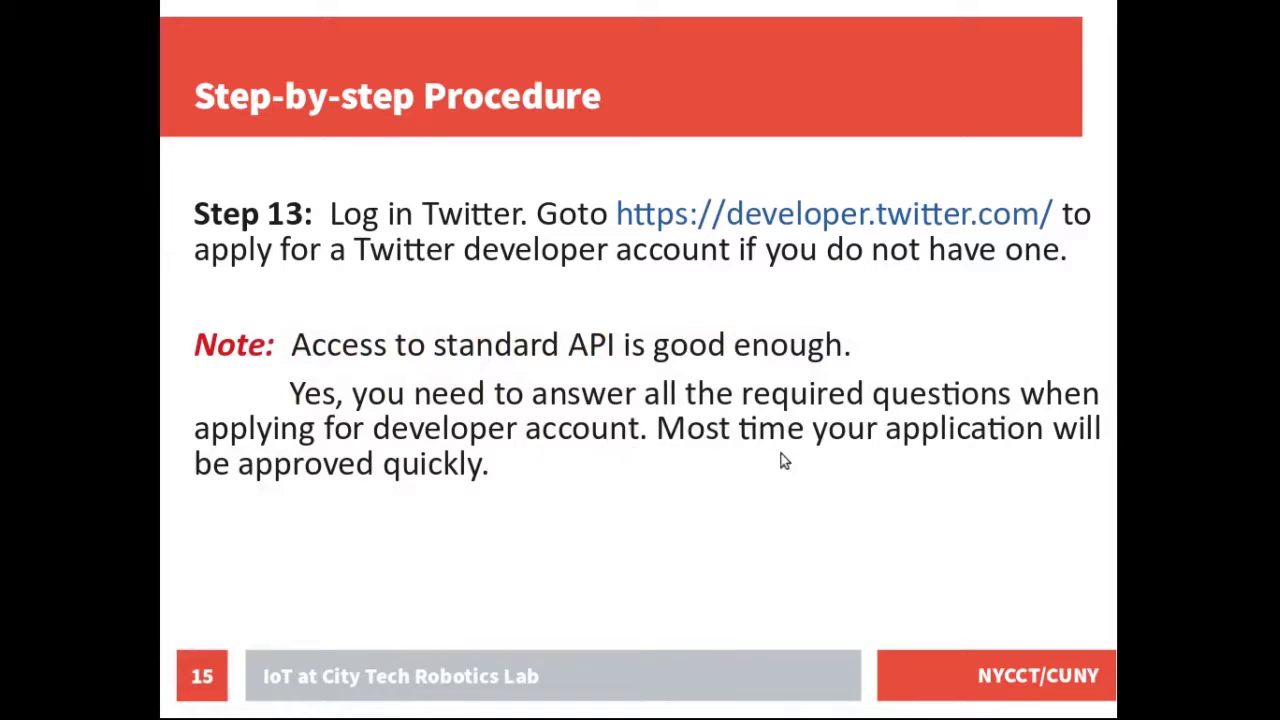
{"action": "left_click", "coordinate": [370, 484]}
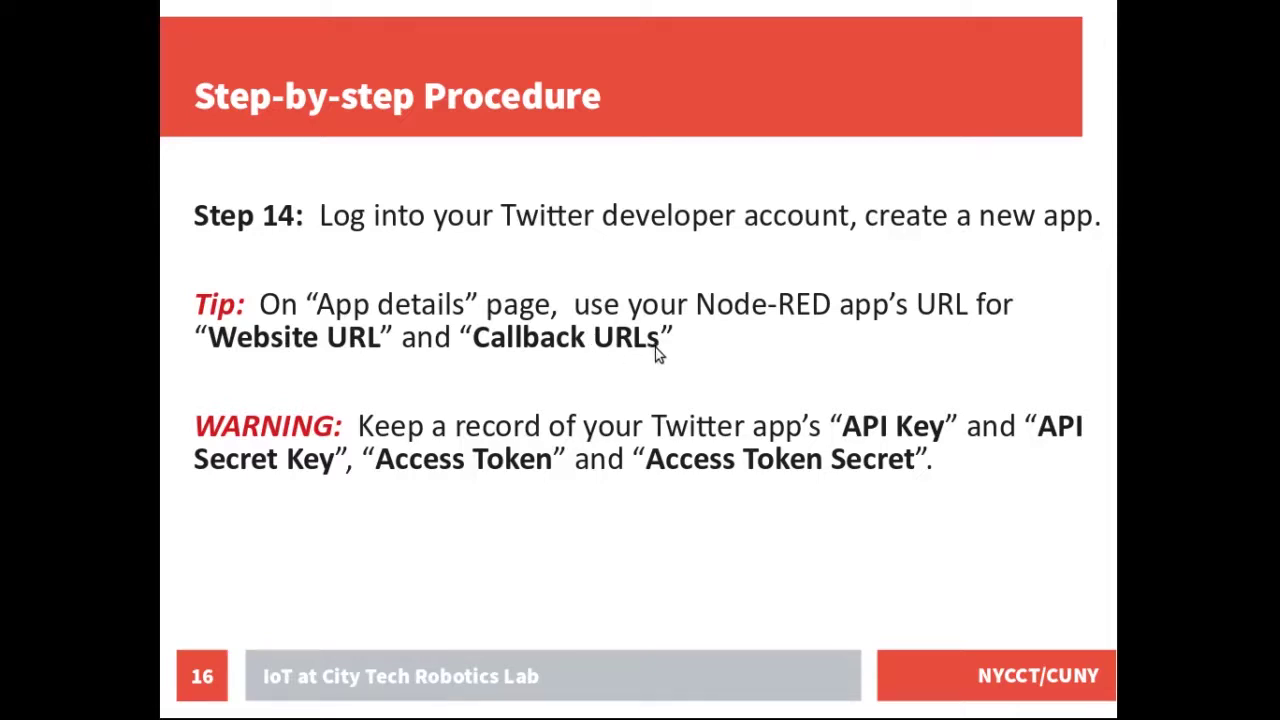
{"action": "key", "text": "alt+Tab"}
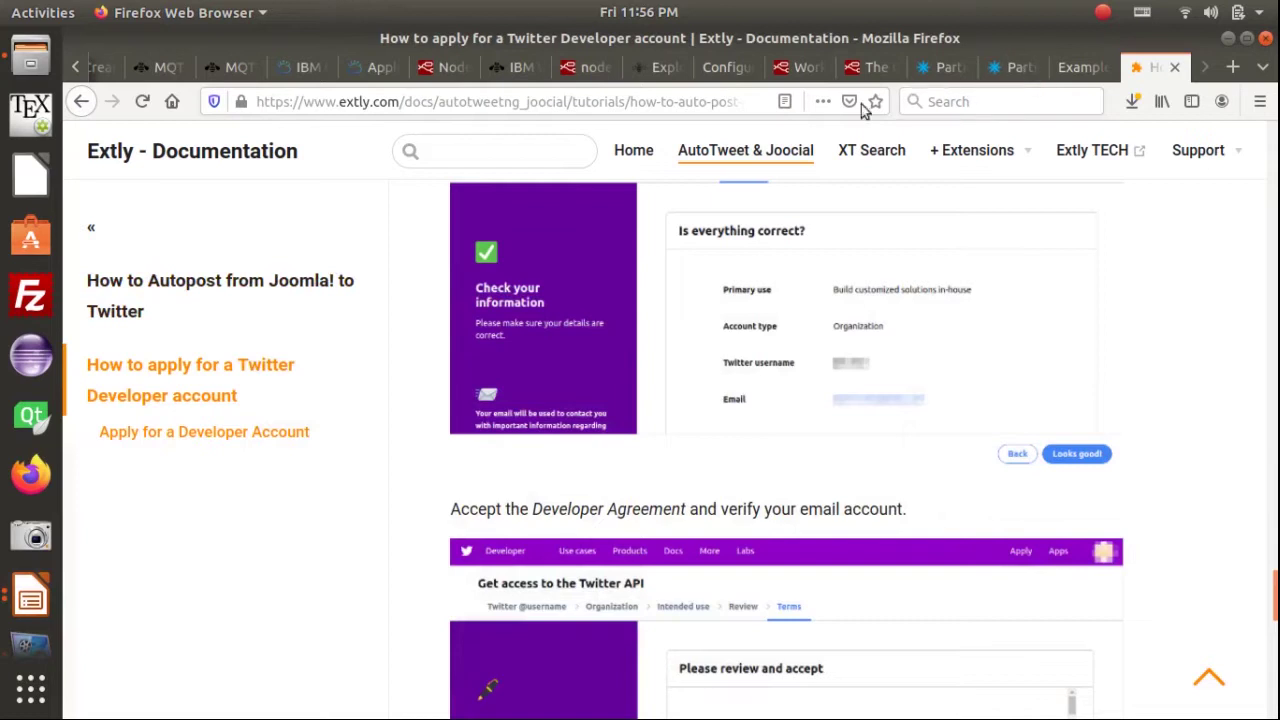
Open the Twitter Developer Apps page from the account menu in the apply-for-access window
{"action": "left_click", "coordinate": [634, 102]}
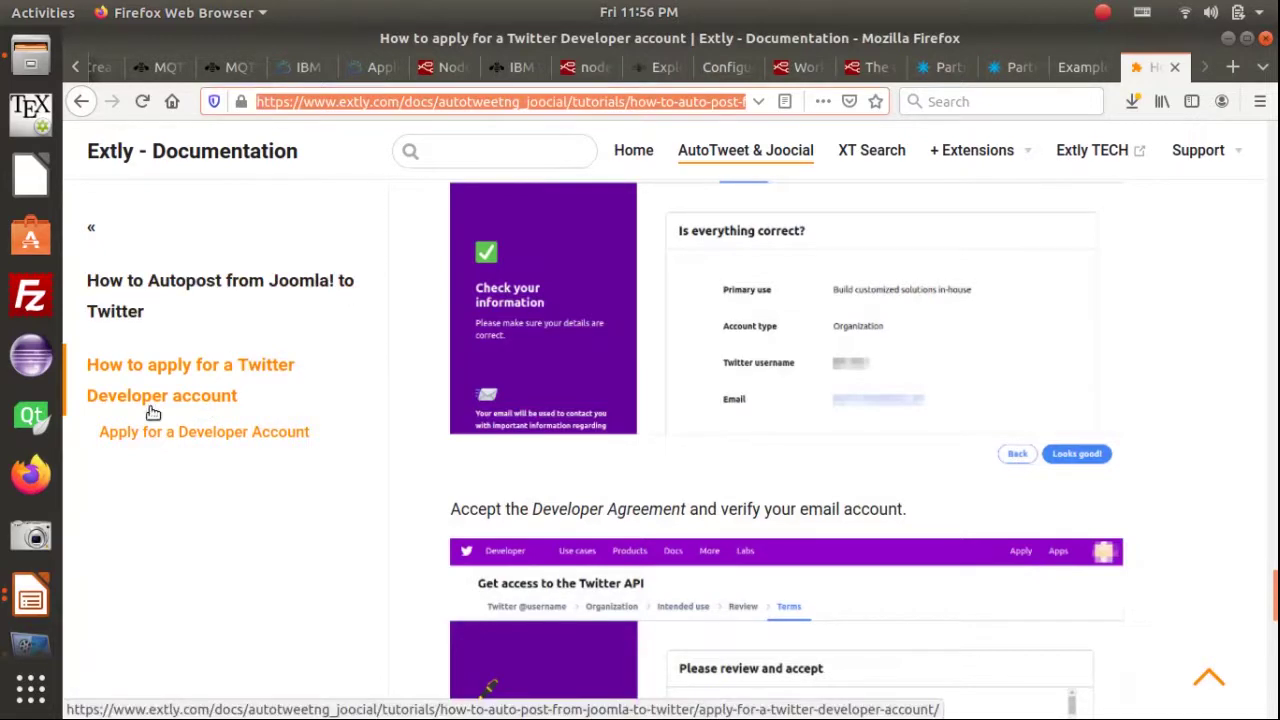
{"action": "key", "text": "alt+Tab"}
{"action": "key", "text": "alt+Tab"}
{"action": "key", "text": "alt+Tab"}
{"action": "key", "text": "alt+Tab"}
{"action": "key", "text": "alt+Tab"}
{"action": "key", "text": "alt+Tab"}
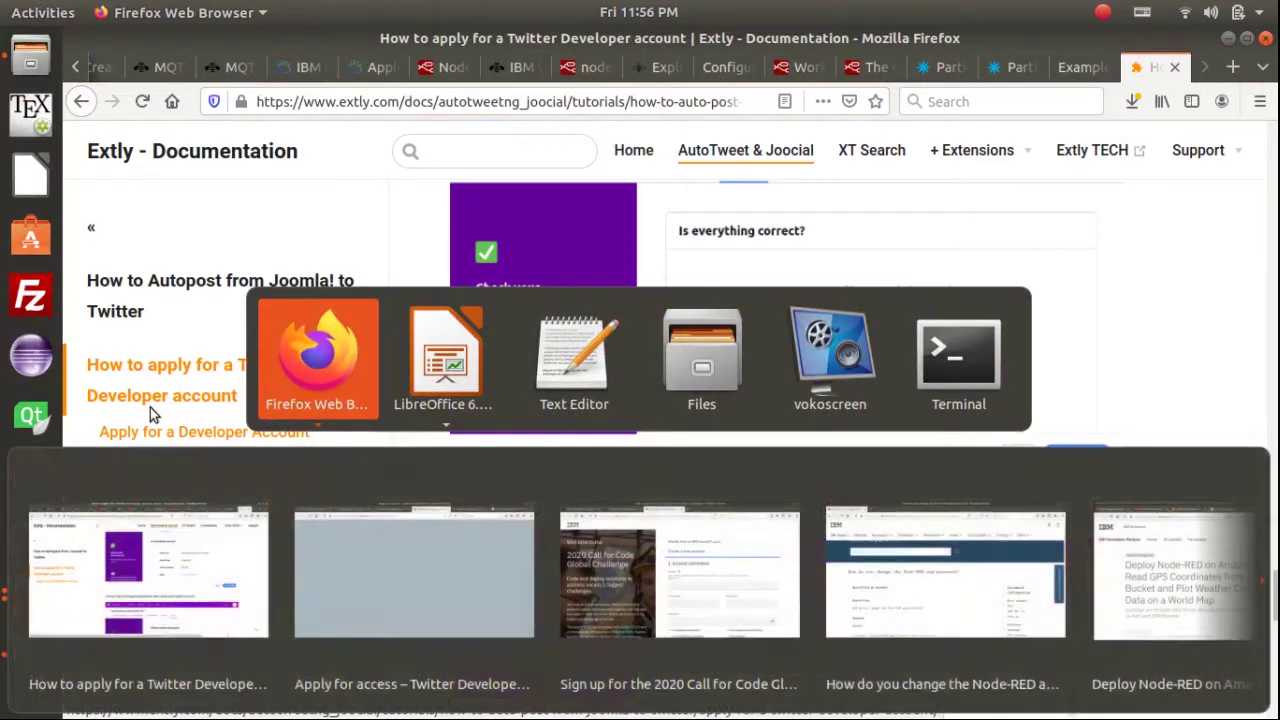
{"action": "left_click", "coordinate": [362, 579]}
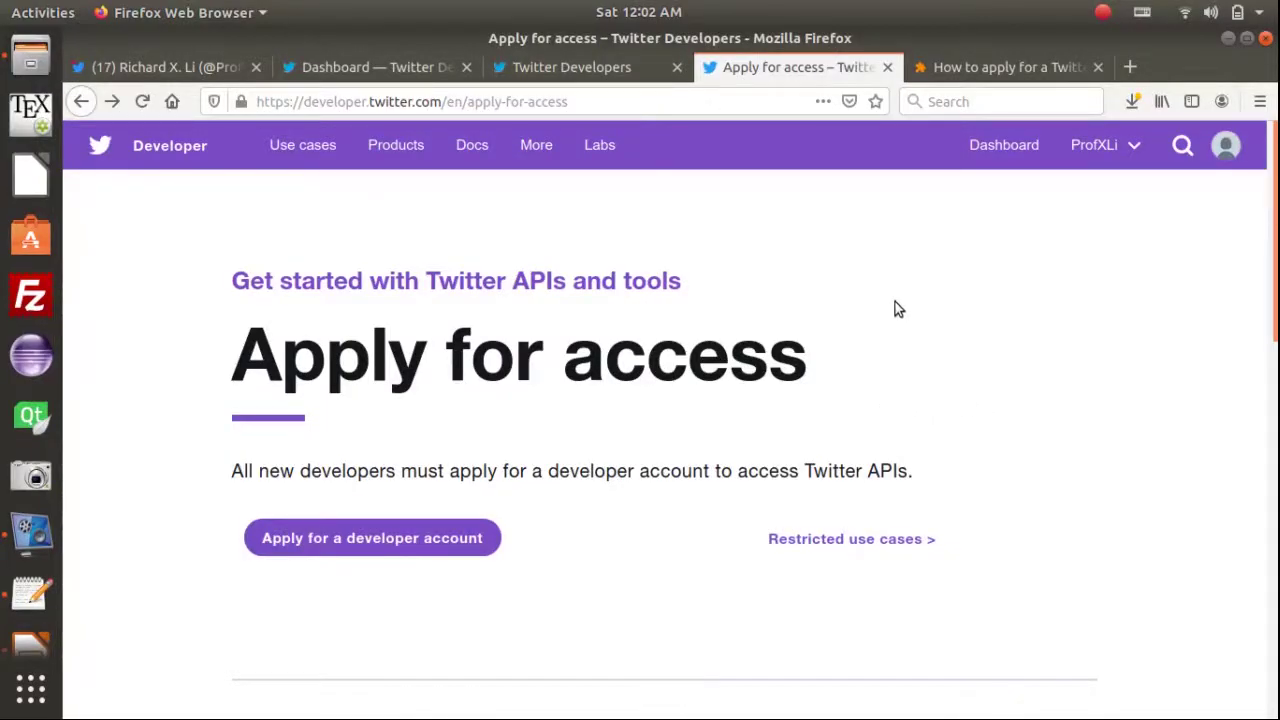
{"action": "left_click", "coordinate": [1105, 145]}
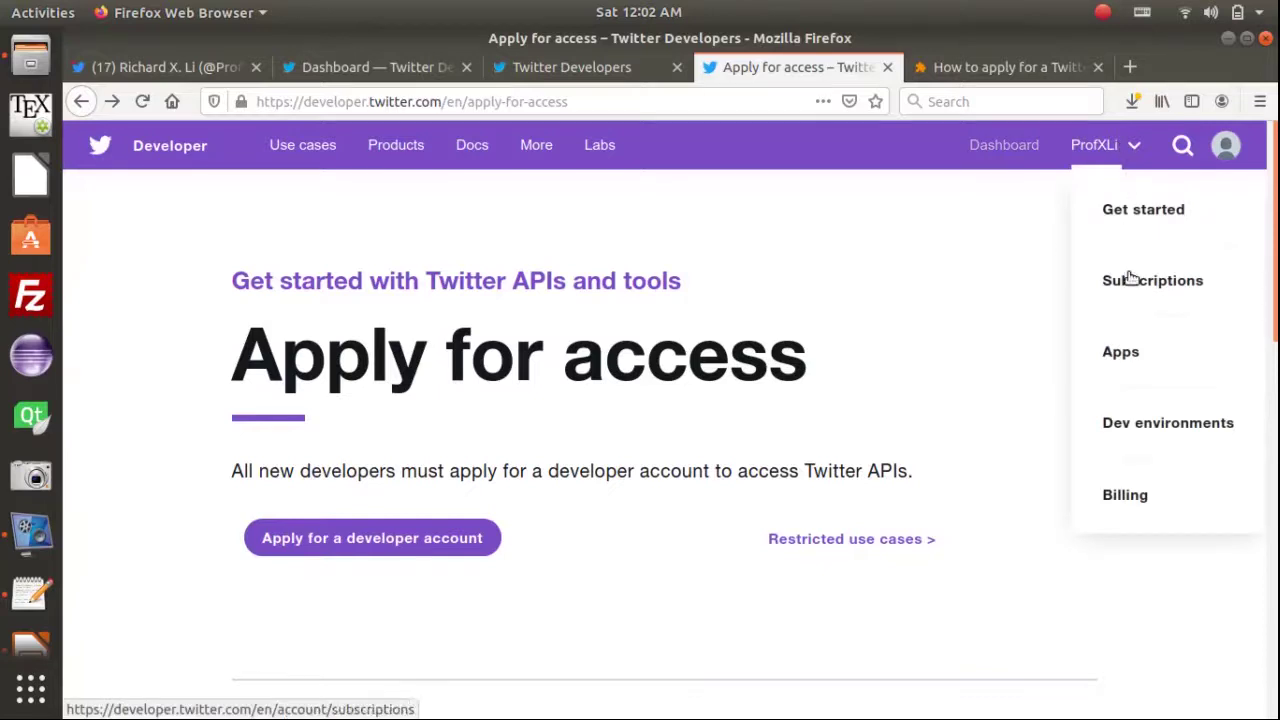
{"action": "left_click", "coordinate": [1121, 355]}
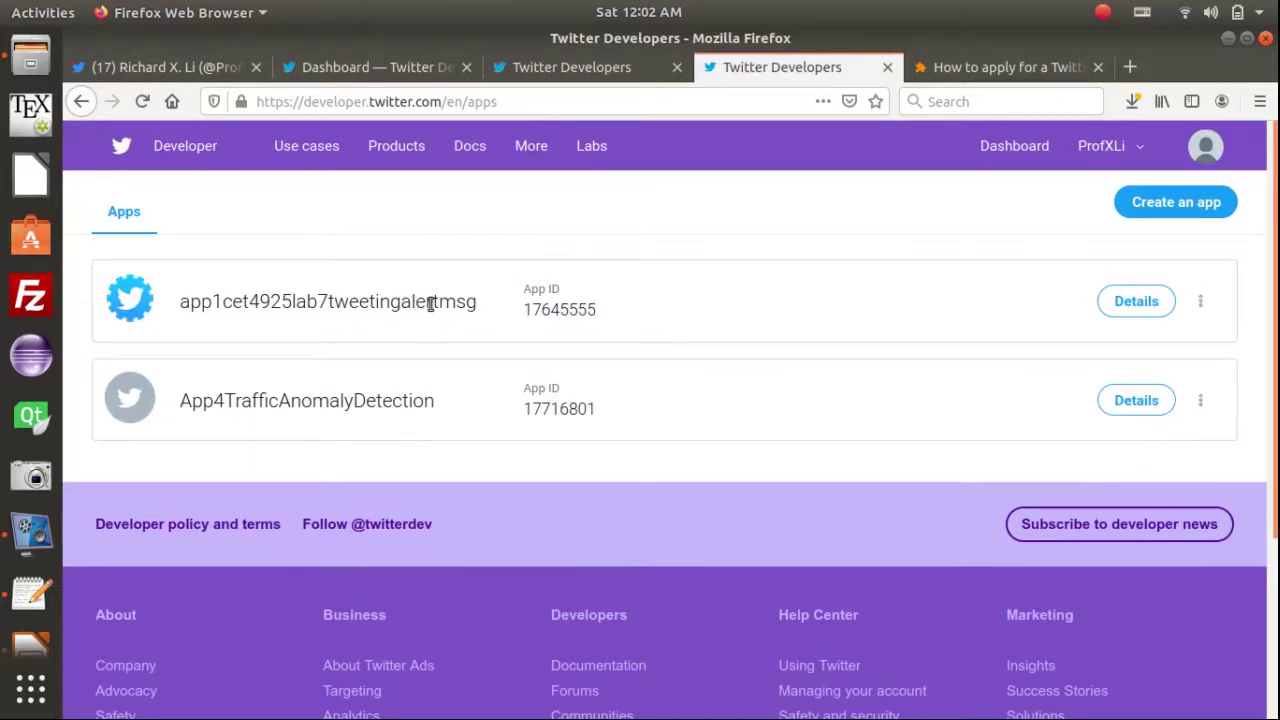
Start creating a new Twitter app named TwitterApp4NRApp1_iotlabdemo
{"action": "left_click", "coordinate": [1166, 208]}
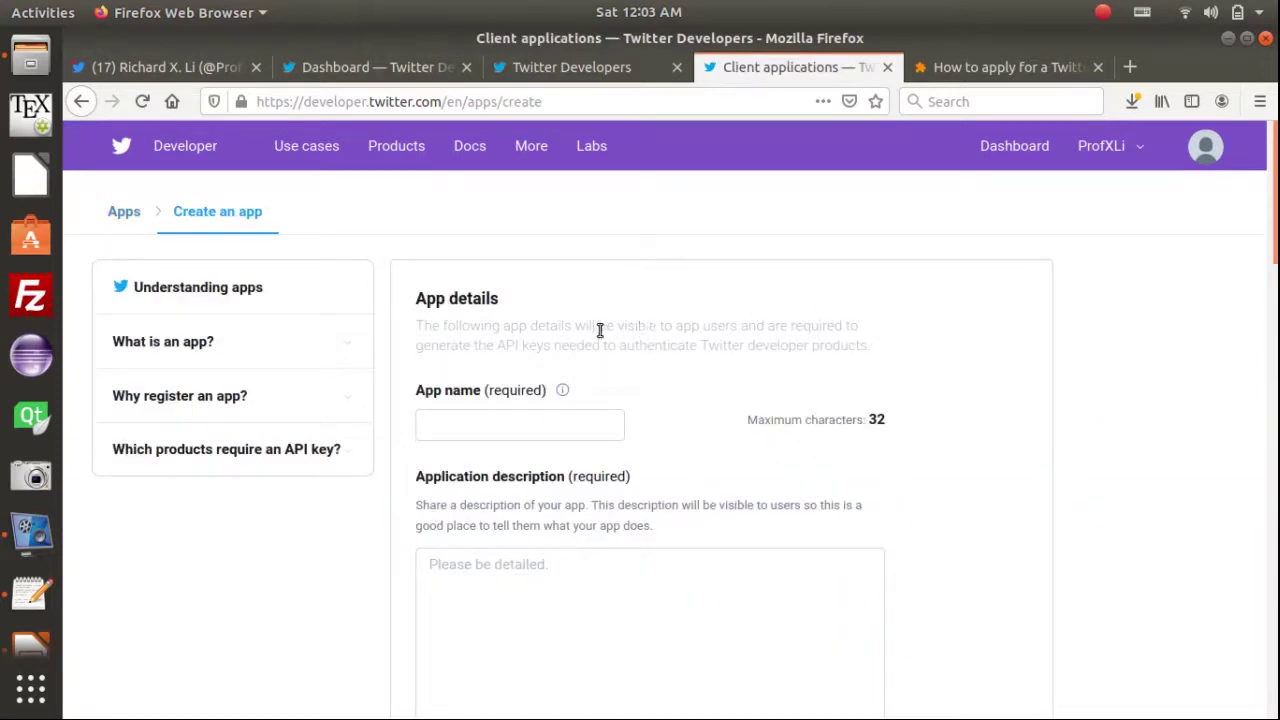
{"action": "left_click", "coordinate": [543, 426]}
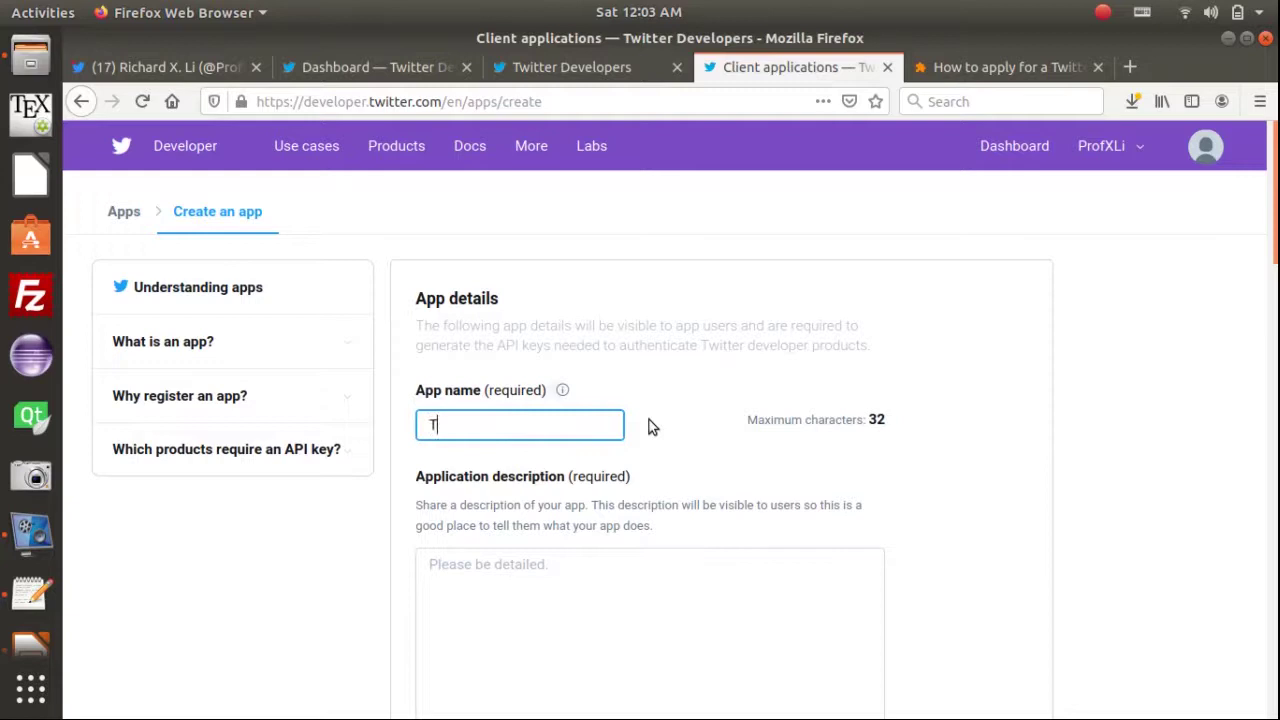
{"action": "type", "text": "TwitterApp4NRApp1"}
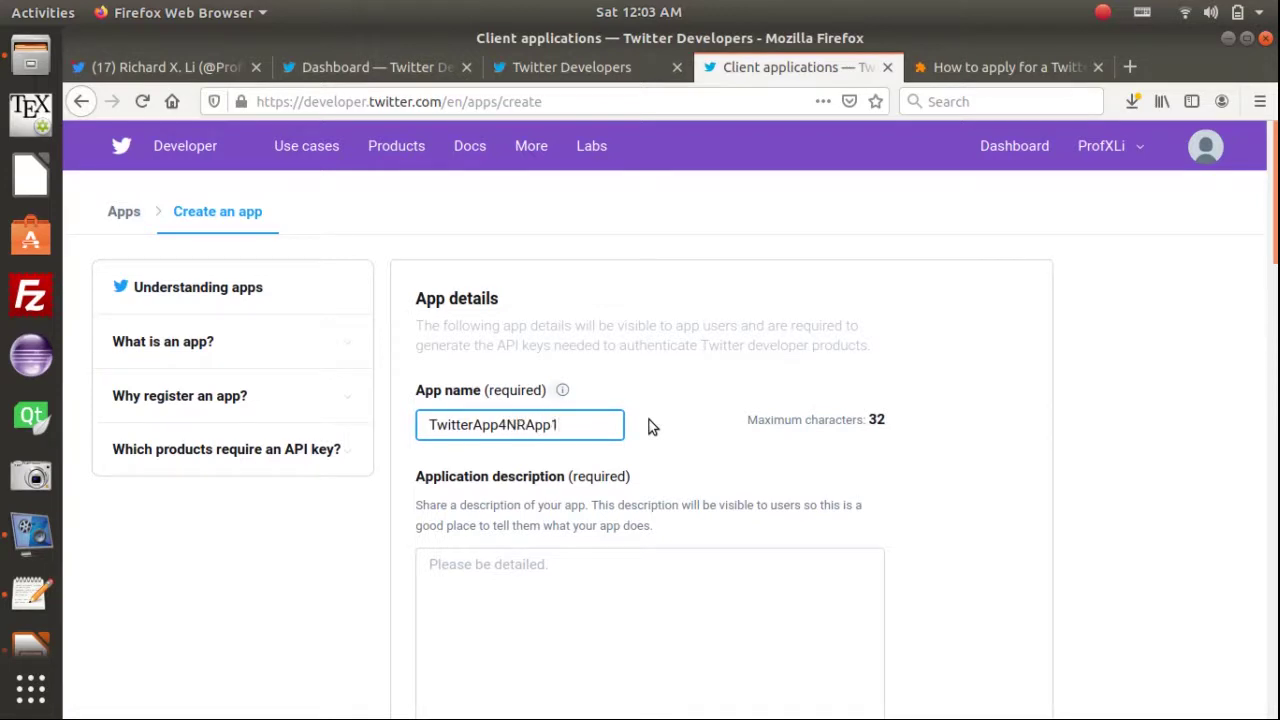
{"action": "type", "text": "_iotlabdemo"}
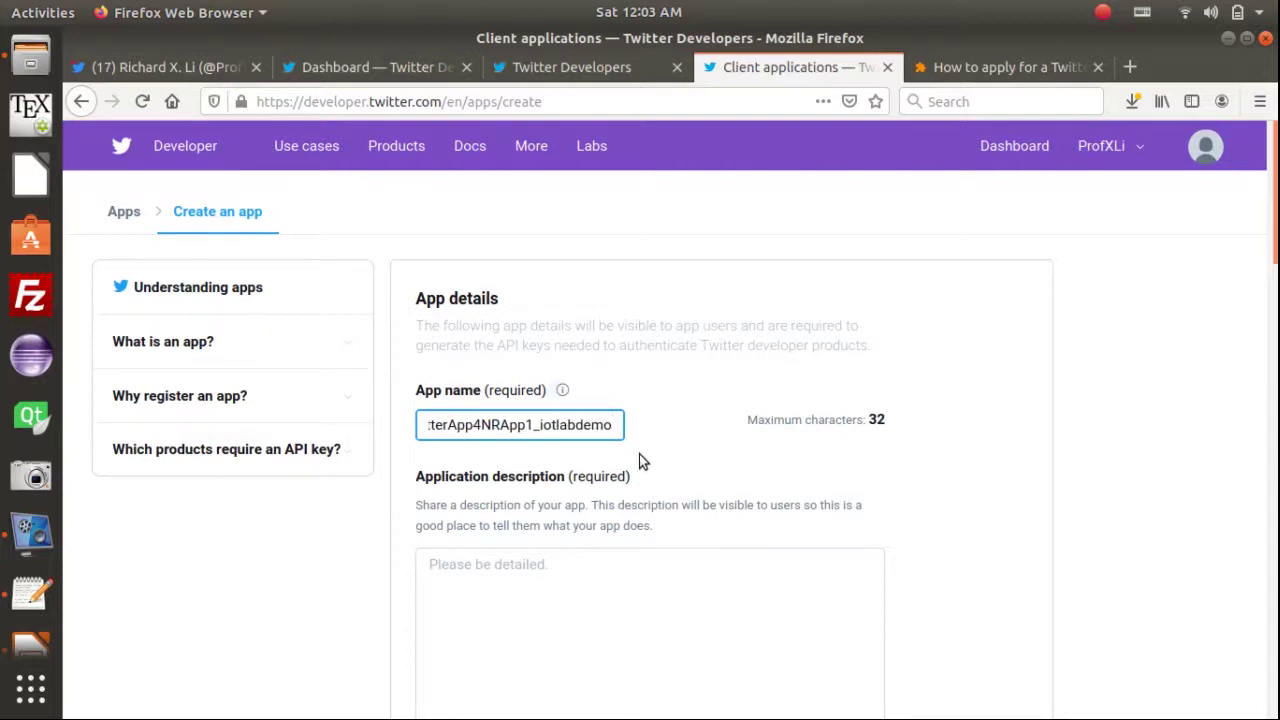
{"action": "scroll", "coordinate": [668, 455], "scroll_direction": "down", "scroll_amount": 2}
{"action": "left_click", "coordinate": [543, 470]}
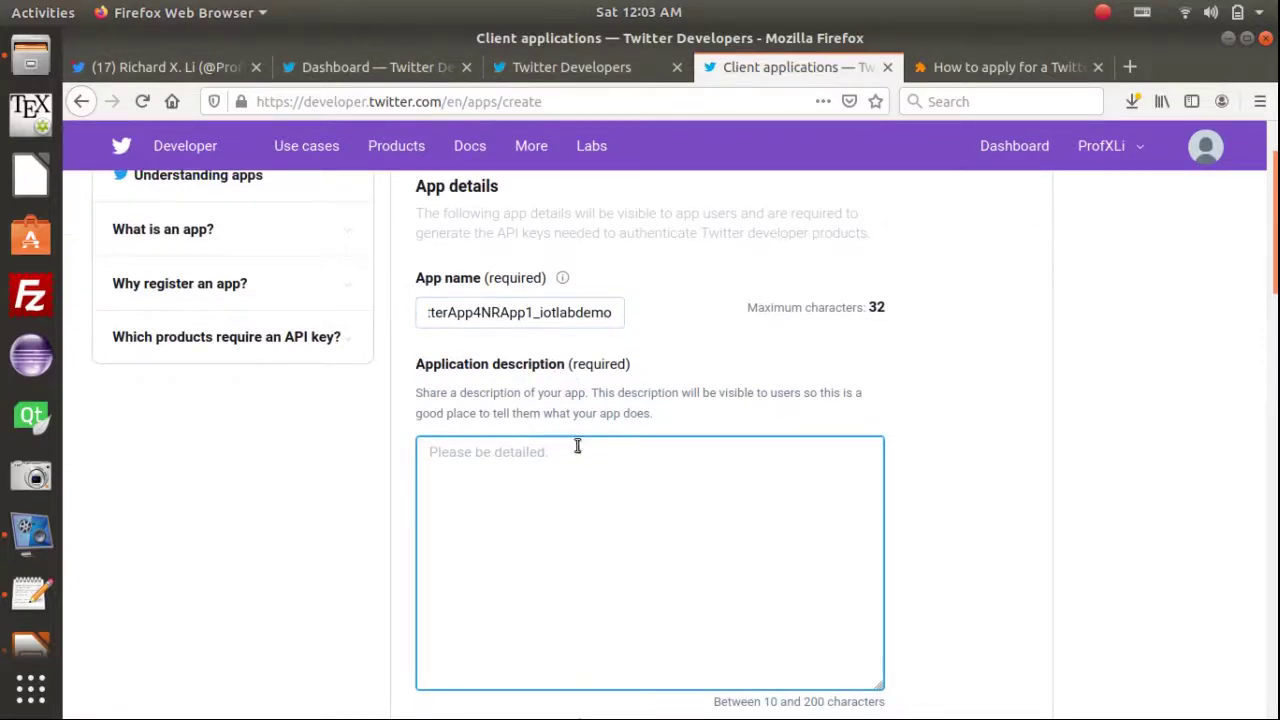
Describe the app as used by the NodeRED app "NRApp1_iotlabdemo_TweetAlert" for posting alert tweets
{"action": "scroll", "coordinate": [620, 490], "scroll_direction": "down", "scroll_amount": 1}
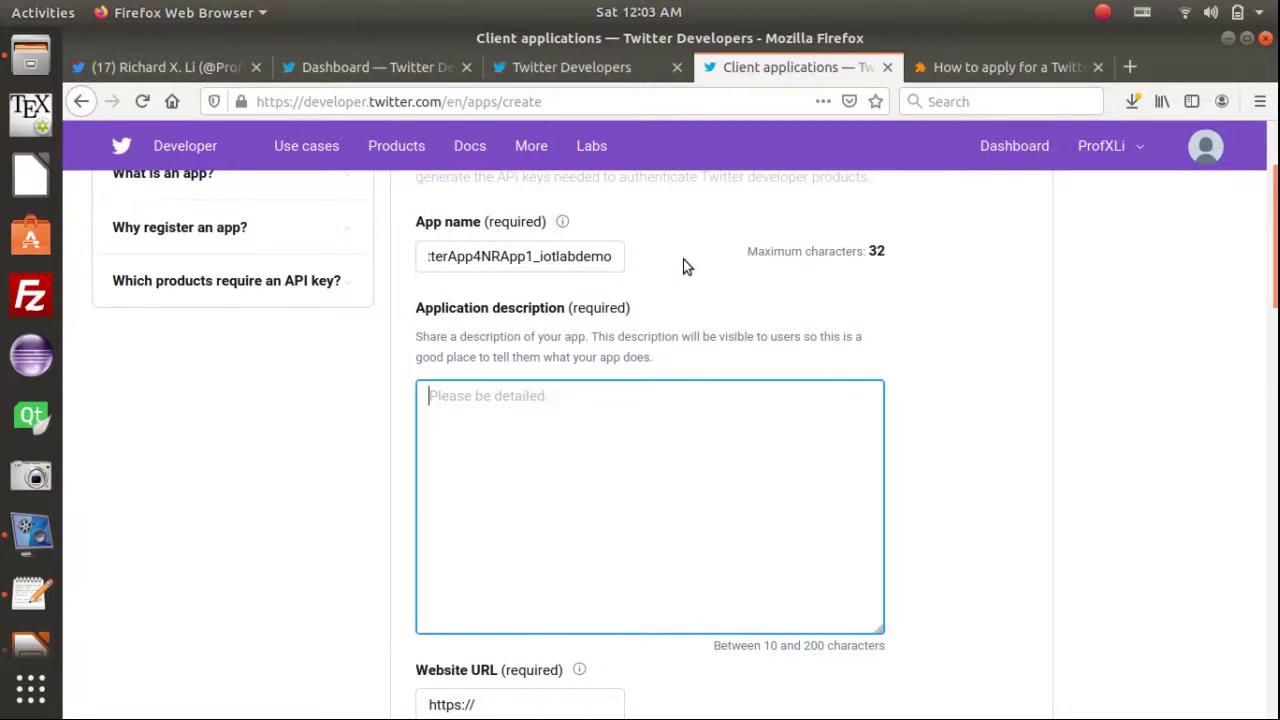
{"action": "type", "text": "A"}
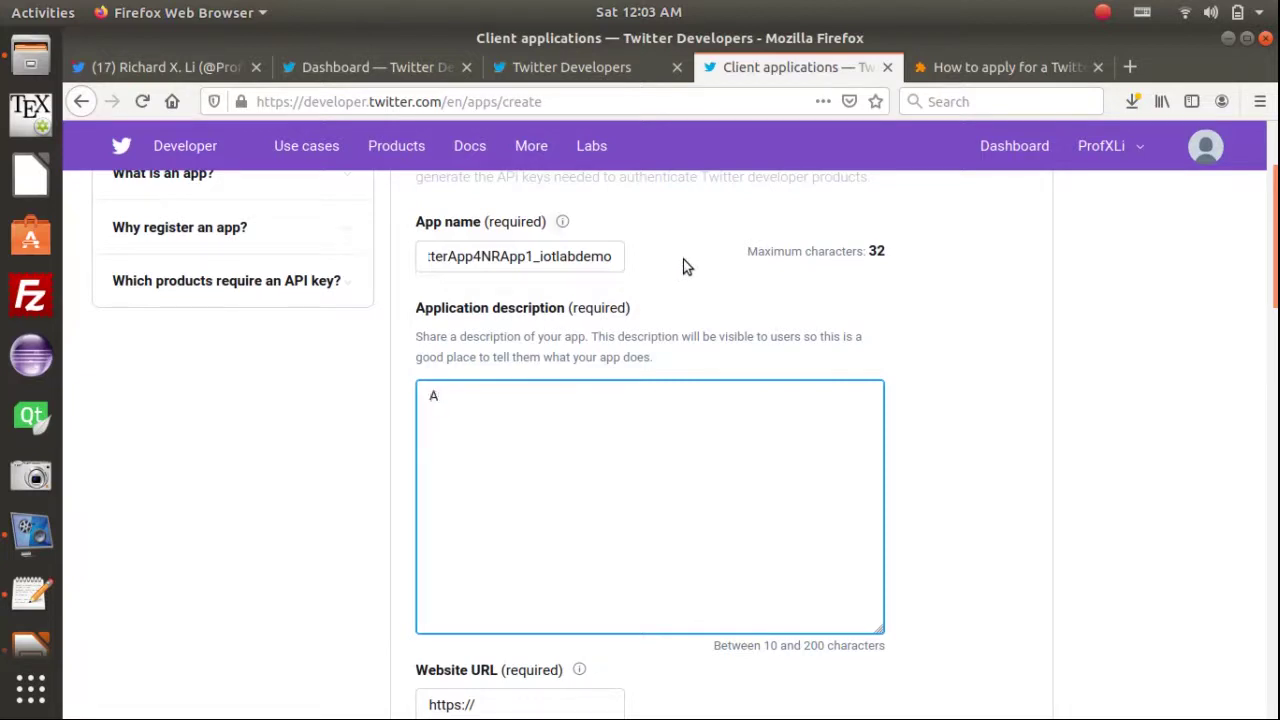
{"action": "type", "text": " Twitter app to be used by the NodeRED app \"NR"}
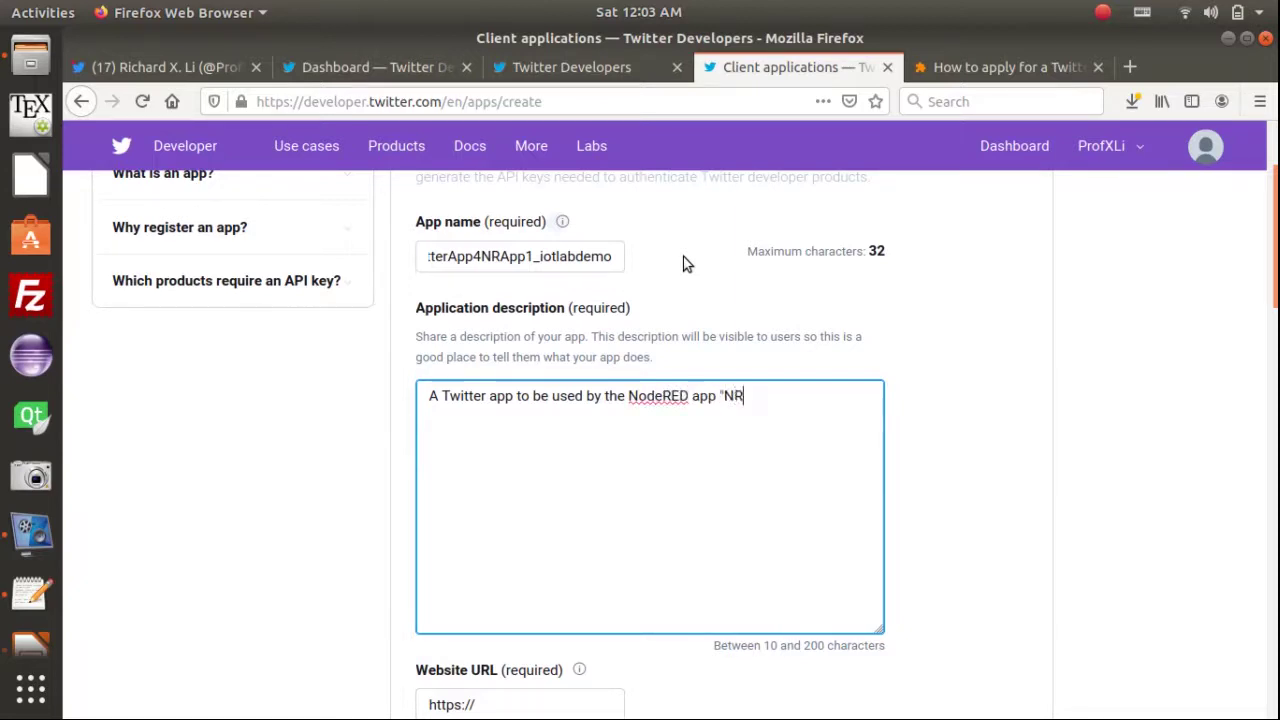
{"action": "type", "text": "App1_iotl"}
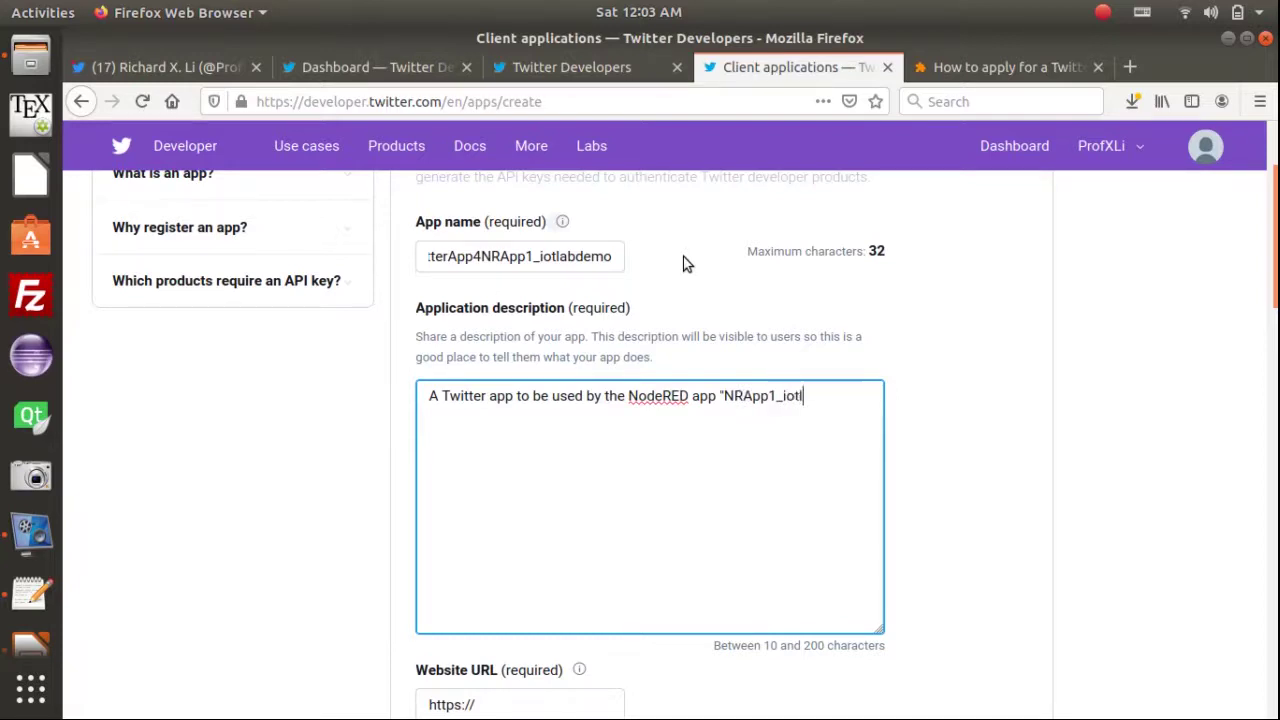
{"action": "type", "text": "abdemo_Tww"}
{"action": "key", "text": "BackSpace"}
{"action": "type", "text": "eetAlert\" for posting"}
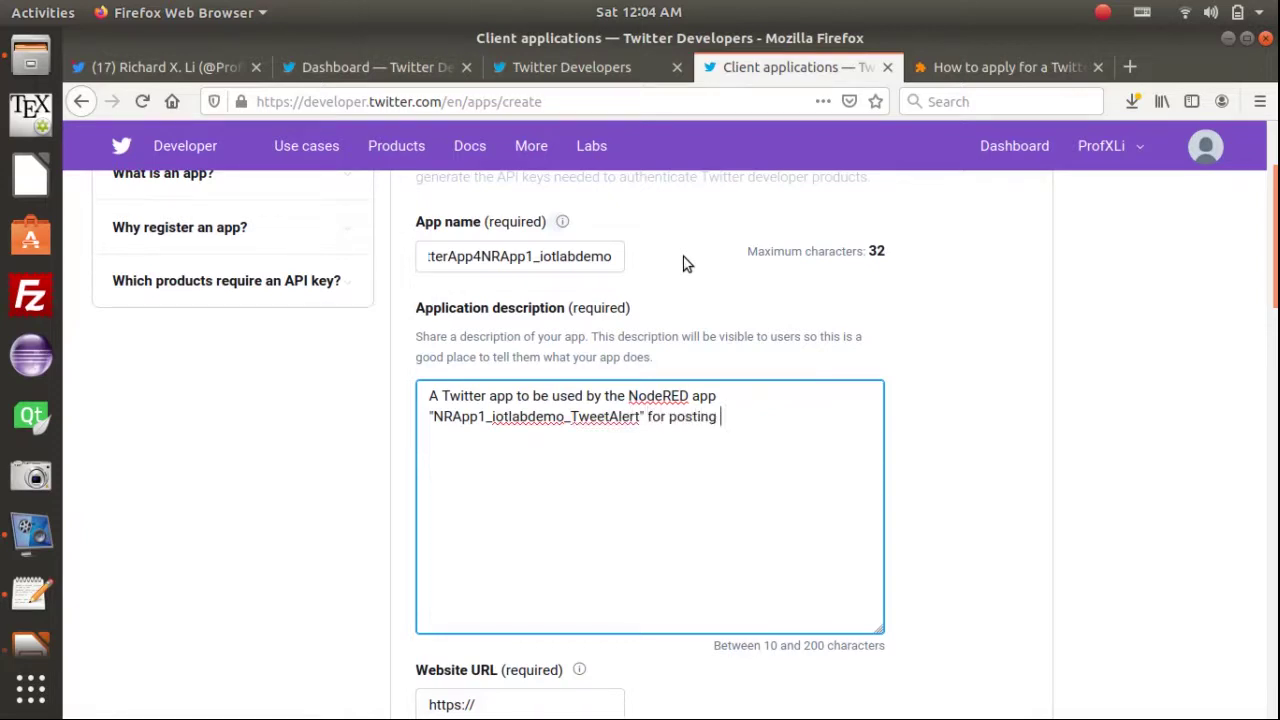
{"action": "type", "text": " alert tweets."}
Zoom the form in and scroll down to the still-empty Website URL field
{"action": "key", "text": "ctrl+plus"}
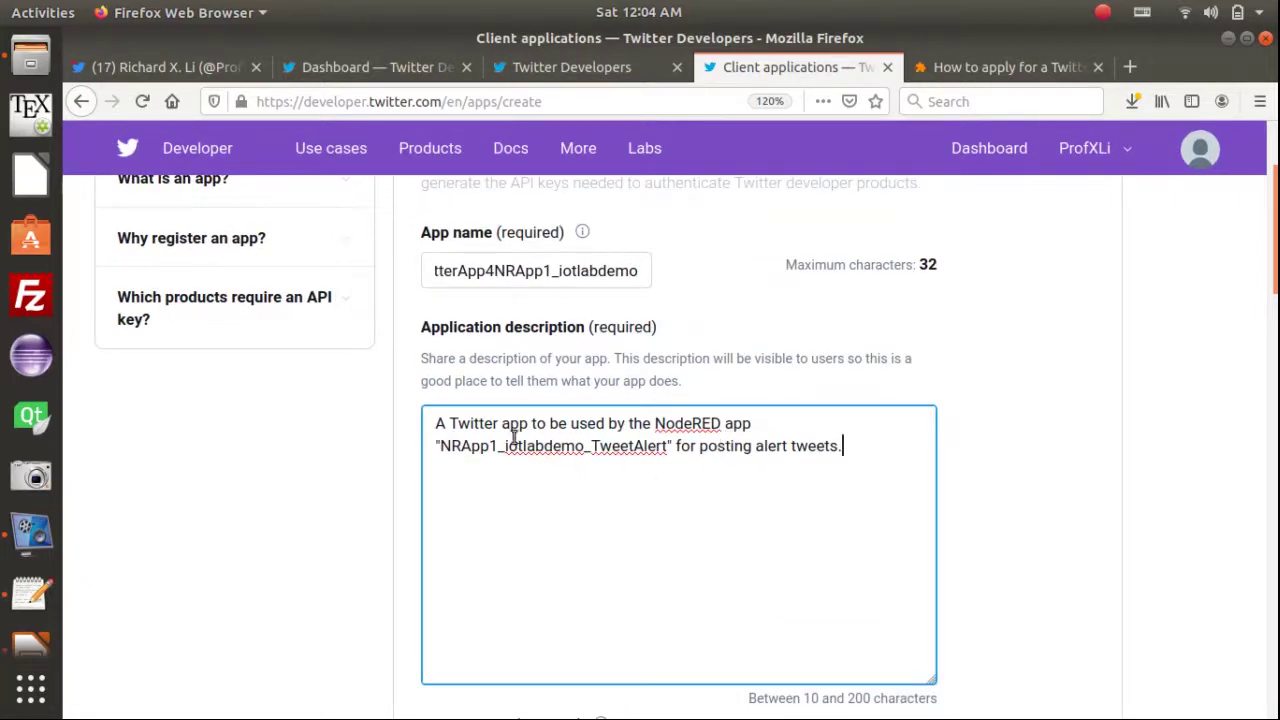
{"action": "left_click", "coordinate": [698, 452]}
{"action": "left_click", "coordinate": [826, 444]}
{"action": "scroll", "coordinate": [860, 460], "scroll_direction": "down", "scroll_amount": 2}
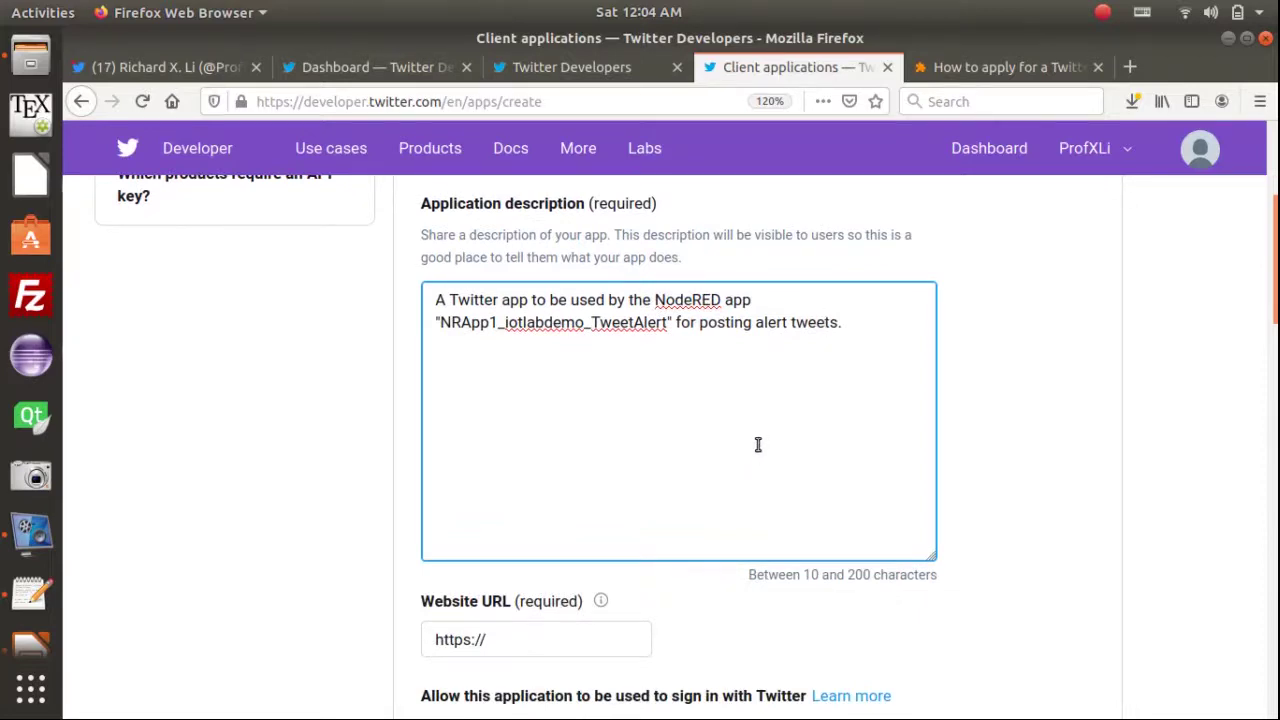
{"action": "scroll", "coordinate": [735, 445], "scroll_direction": "down", "scroll_amount": 1}
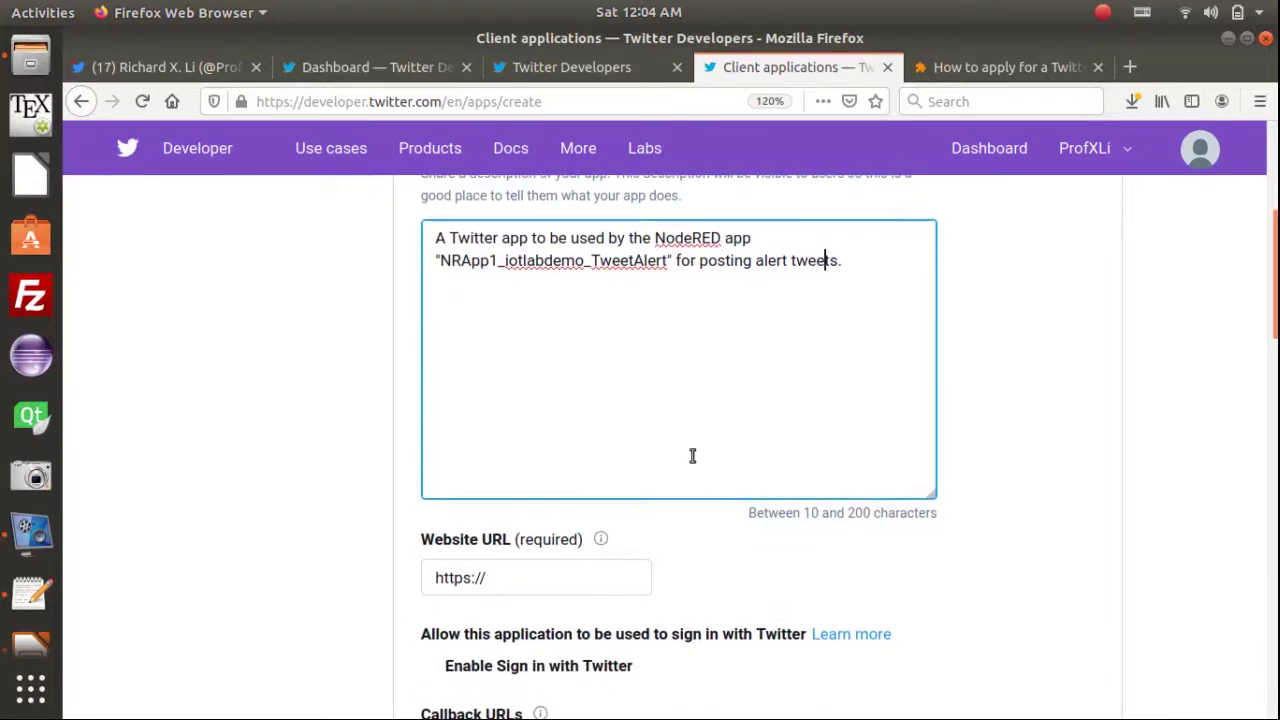
{"action": "scroll", "coordinate": [660, 462], "scroll_direction": "down", "scroll_amount": 1}
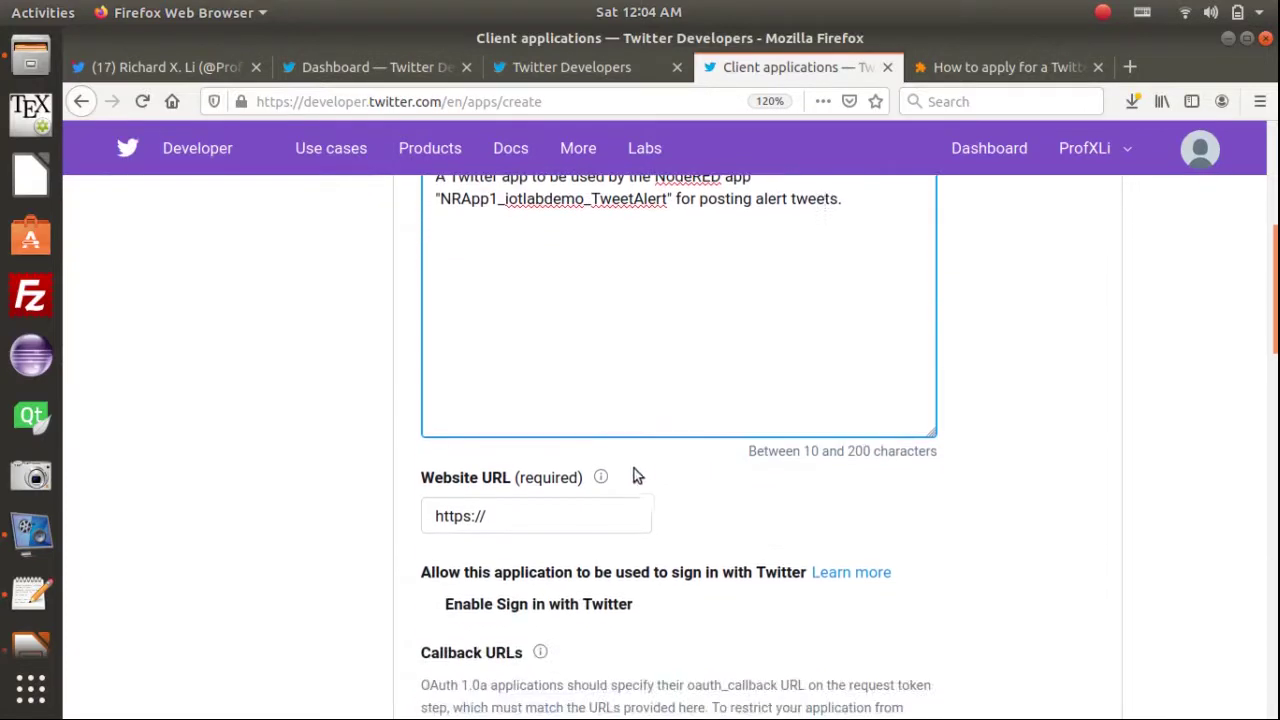
{"action": "left_click", "coordinate": [532, 514]}
{"action": "scroll", "coordinate": [518, 528], "scroll_direction": "down", "scroll_amount": 2}
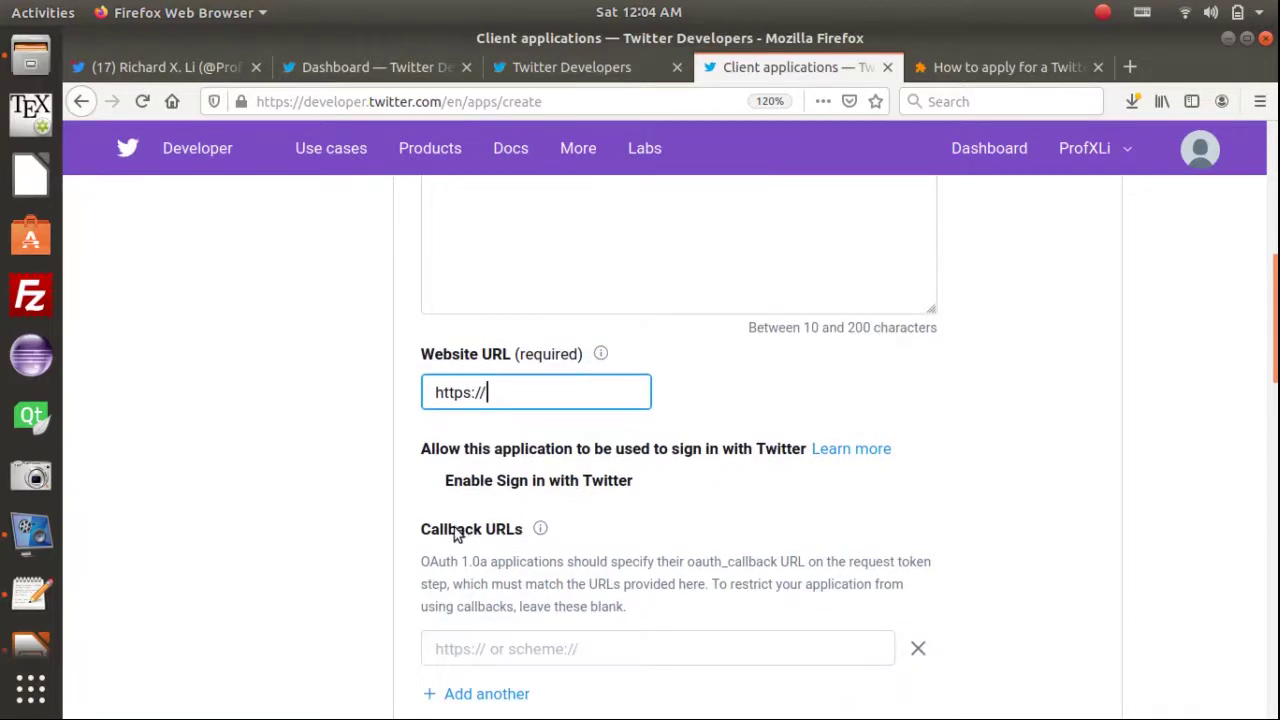
{"action": "left_click", "coordinate": [486, 526]}
{"action": "left_click", "coordinate": [460, 561]}
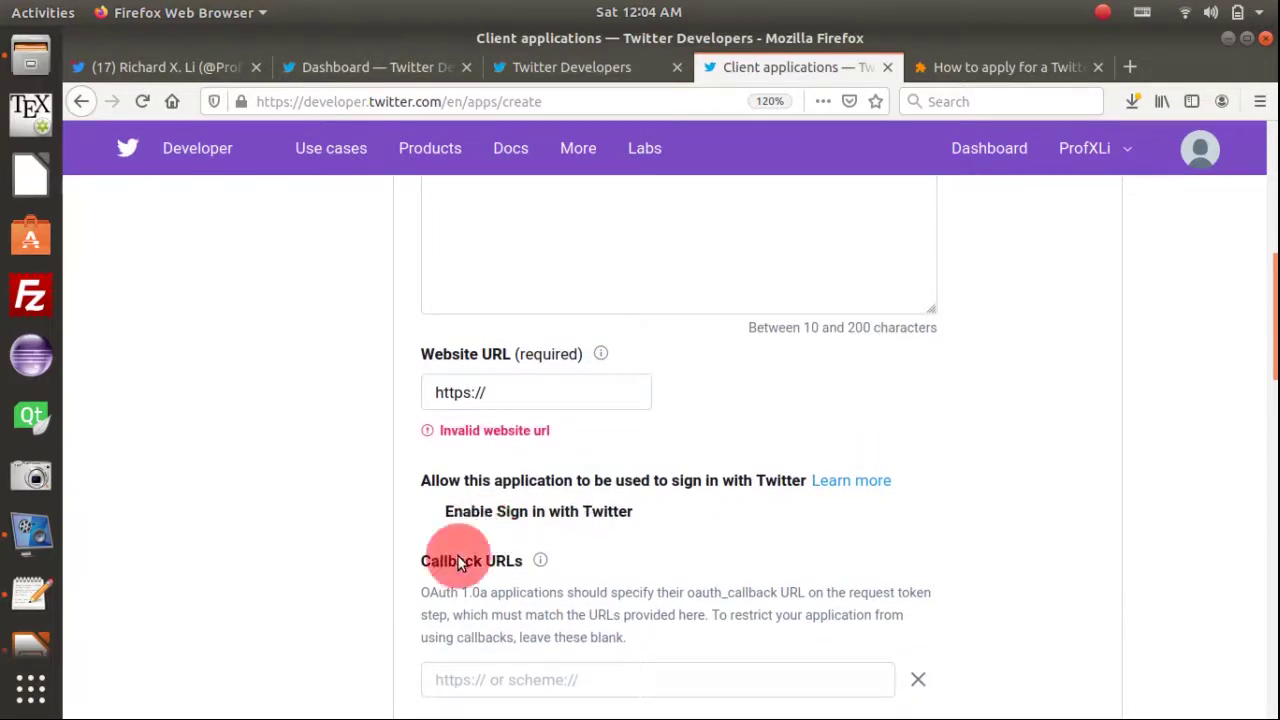
{"action": "left_click", "coordinate": [551, 390]}
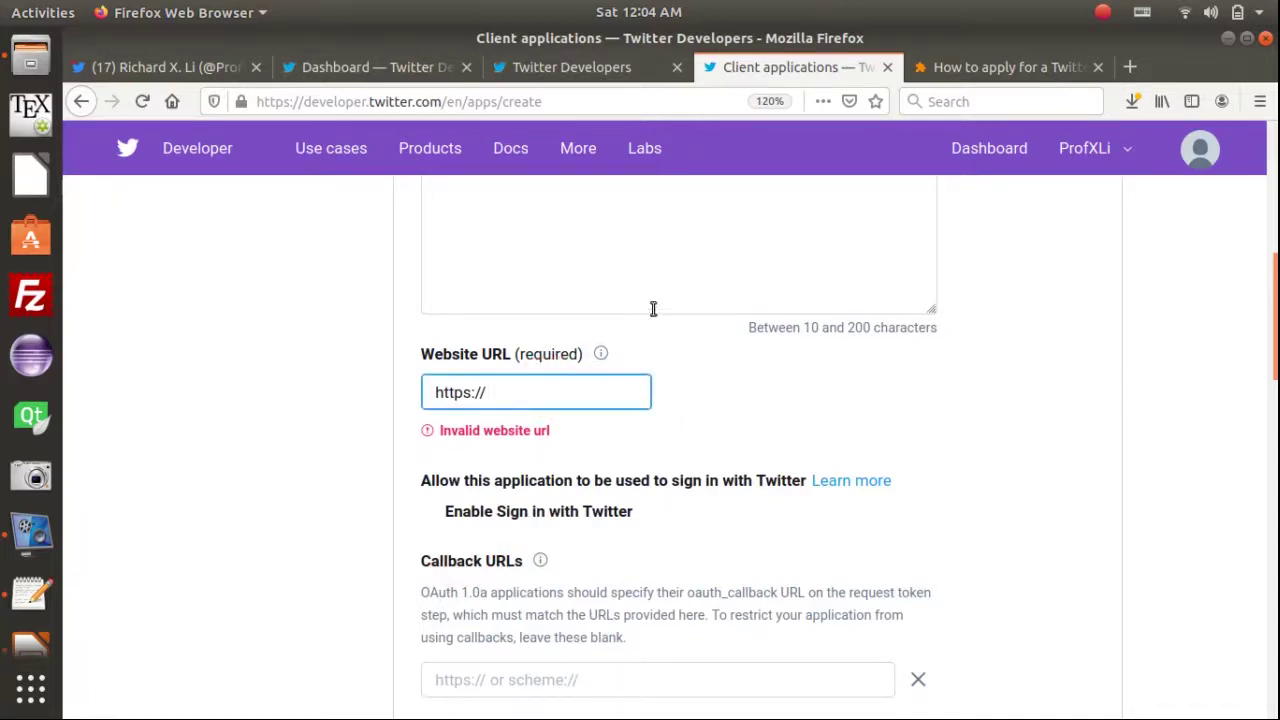
{"action": "key", "text": "alt+Tab"}
{"action": "key", "text": "alt+Tab"}
{"action": "key", "text": "alt+Tab"}
{"action": "key", "text": "alt+Tab"}
{"action": "key", "text": "alt+Tab"}
{"action": "key", "text": "alt+Tab"}
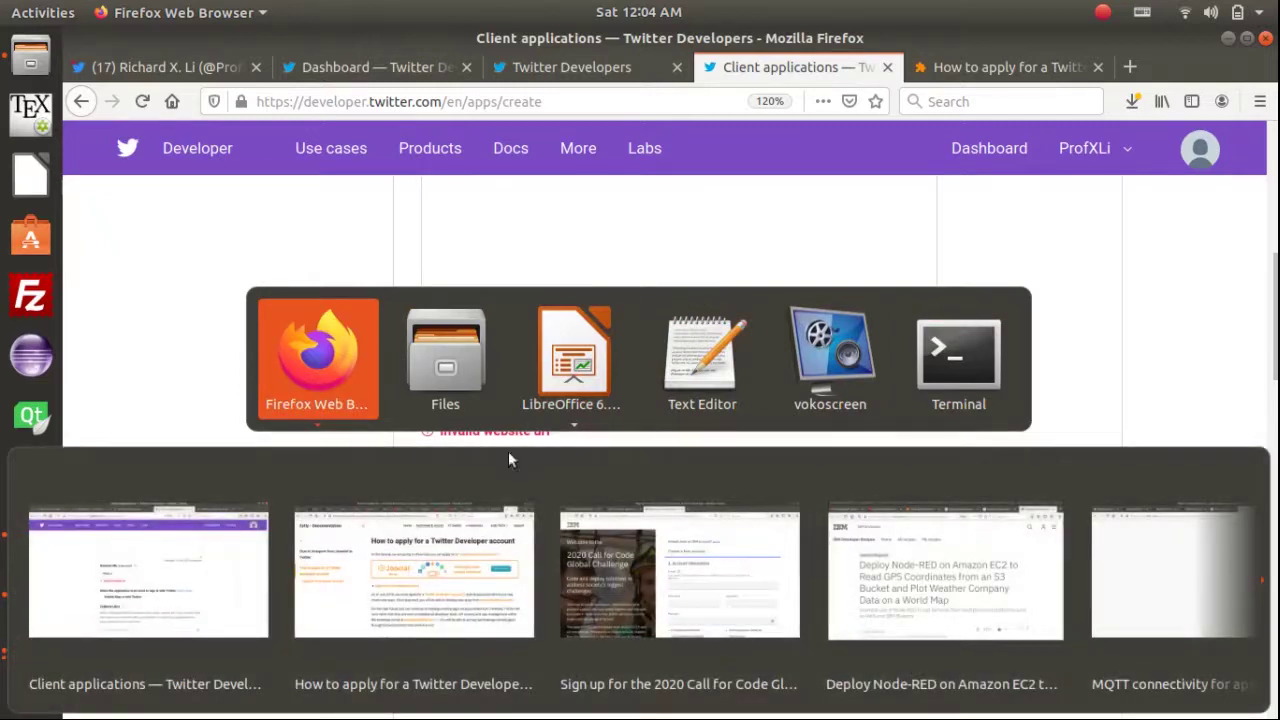
Copy the app's Visit App URL link from the IBM Cloud Application Details page
{"action": "left_click", "coordinate": [422, 550]}
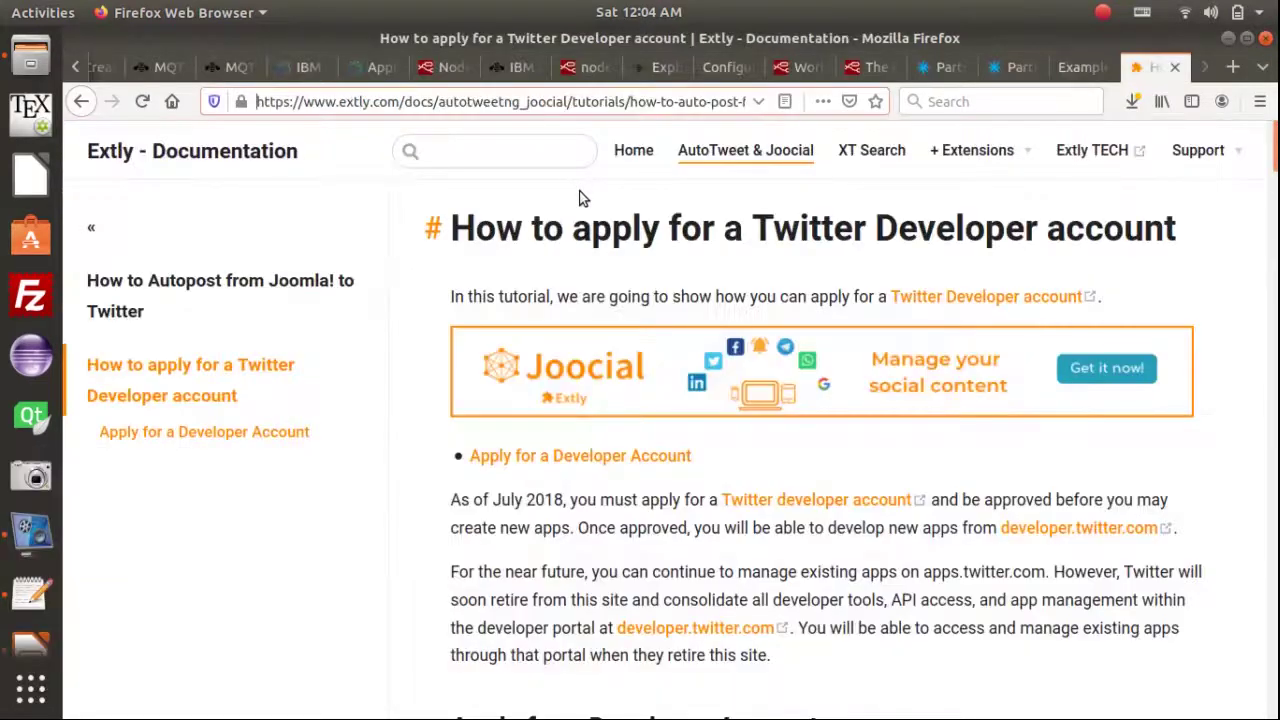
{"action": "left_click", "coordinate": [367, 67]}
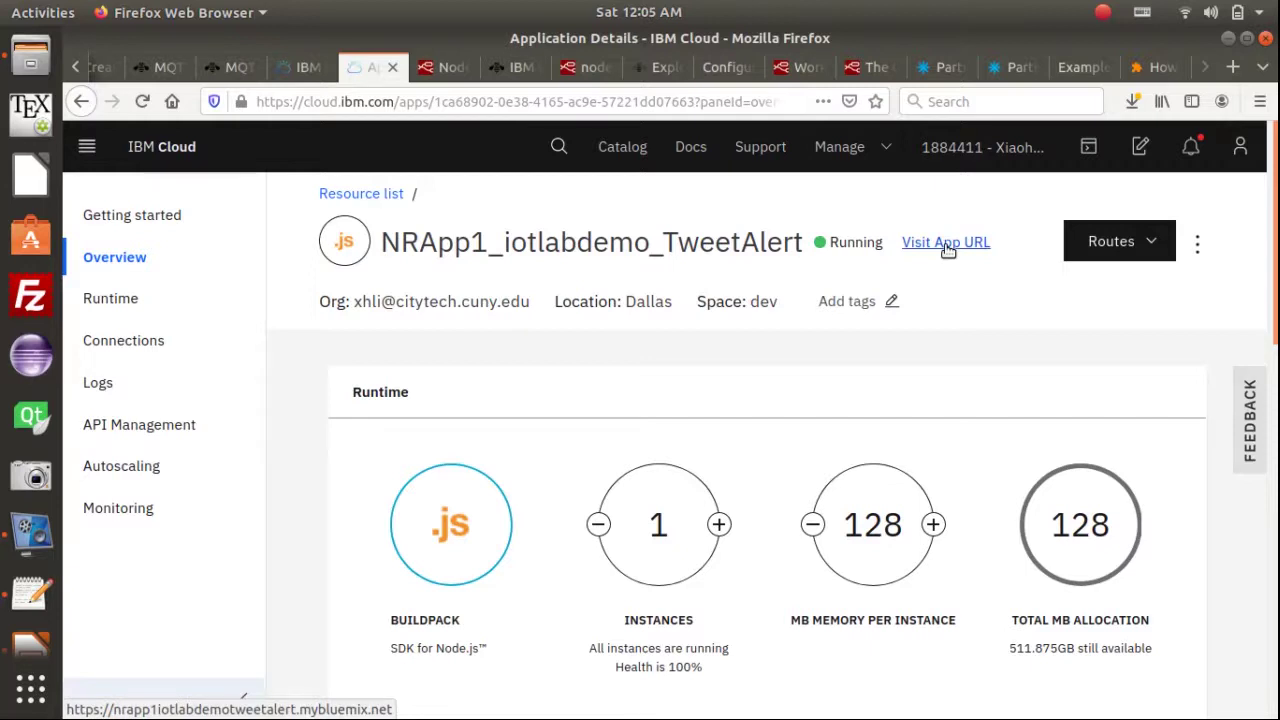
{"action": "right_click", "coordinate": [948, 250]}
{"action": "left_click", "coordinate": [990, 383]}
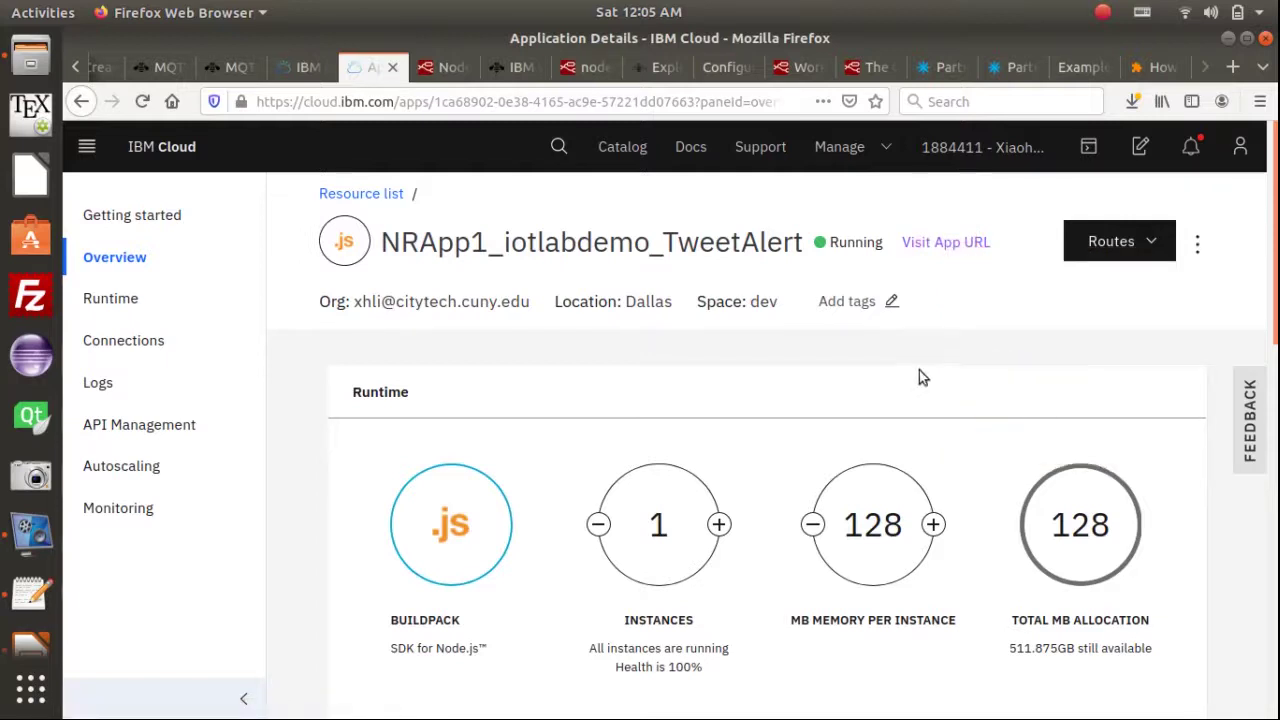
Open nrapp1iotlabdemotweetalert.mybluemix.net in a new tab, close it, and show the Node-RED flow editor
{"action": "middle_click", "coordinate": [941, 245]}
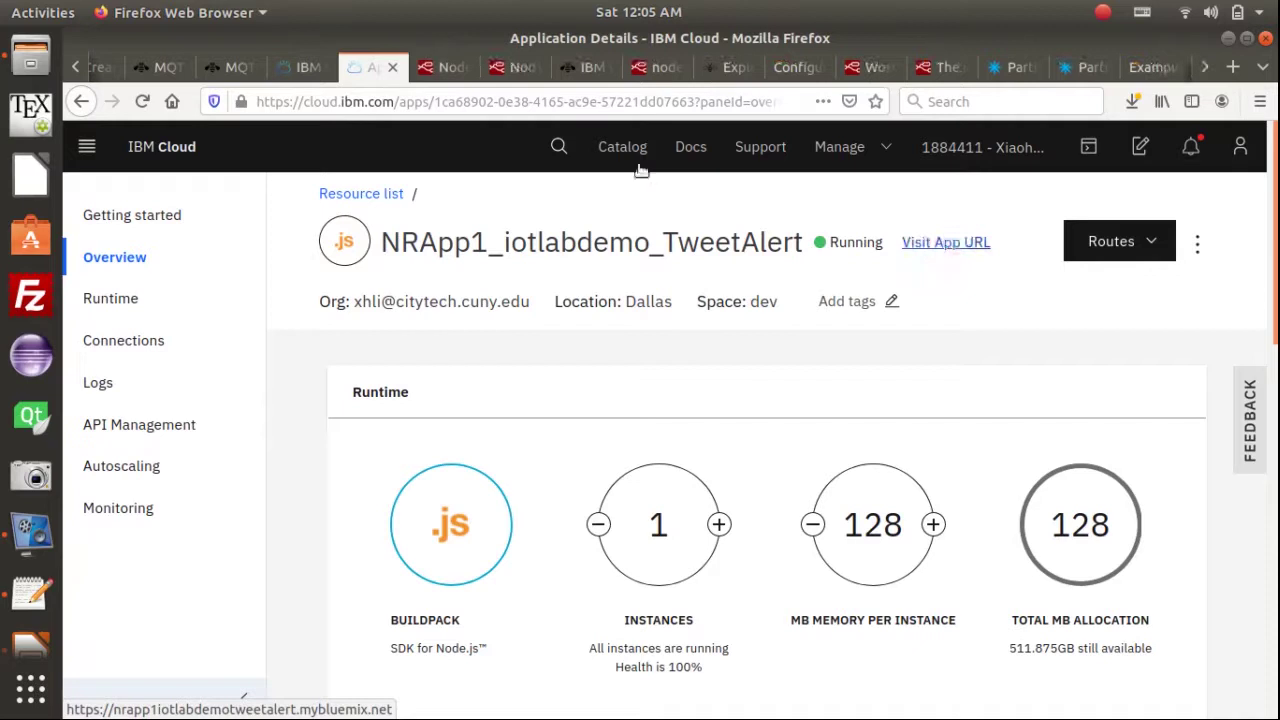
{"action": "left_click", "coordinate": [442, 70]}
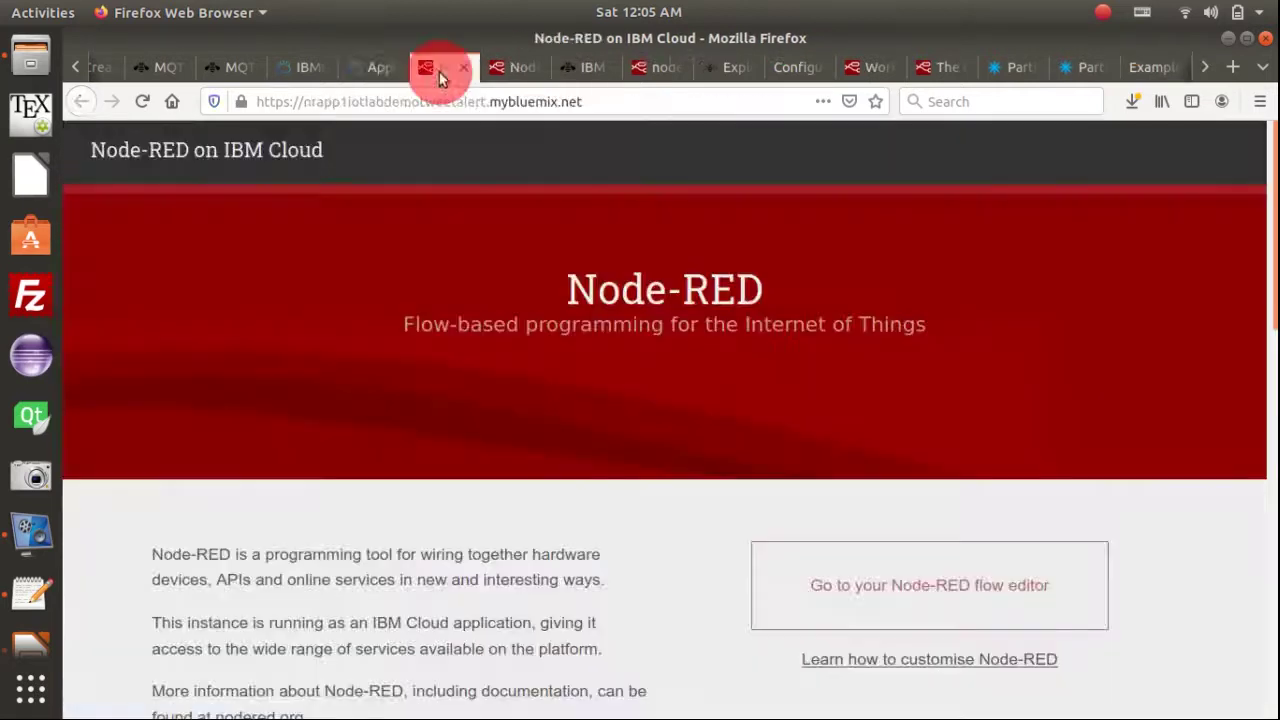
{"action": "left_click", "coordinate": [490, 106]}
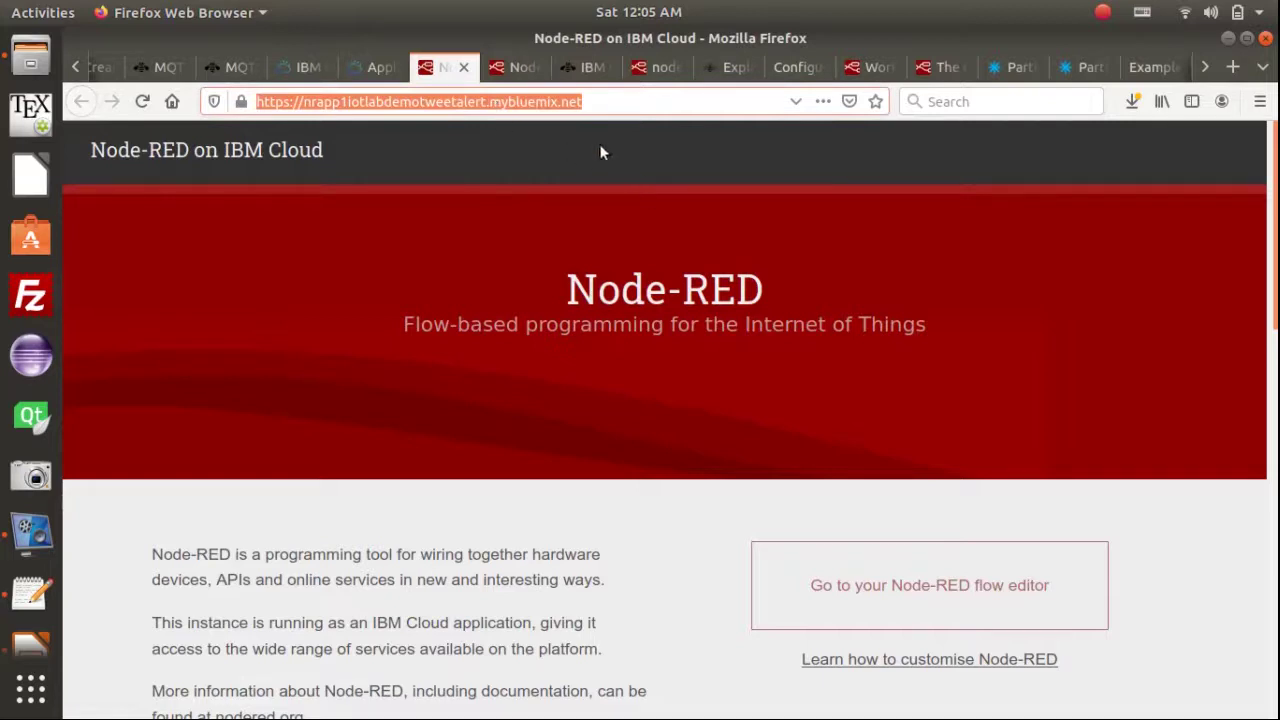
{"action": "left_click", "coordinate": [465, 69]}
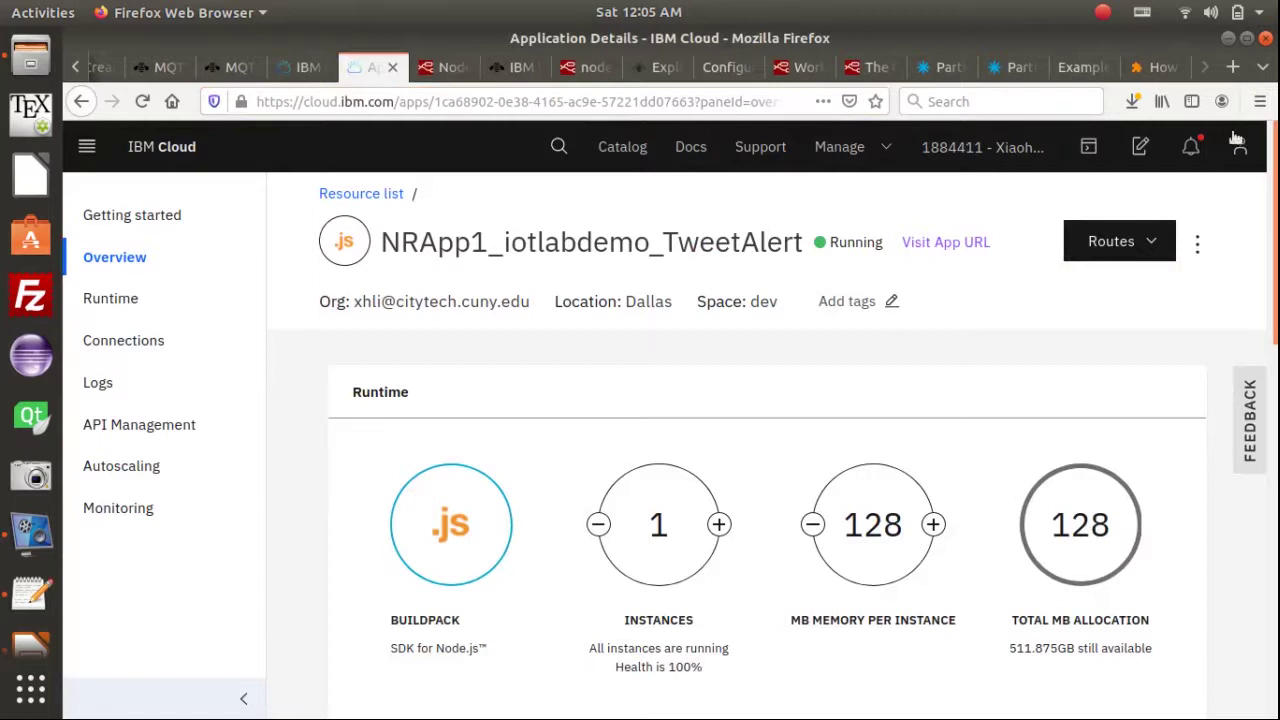
{"action": "left_click", "coordinate": [448, 68]}
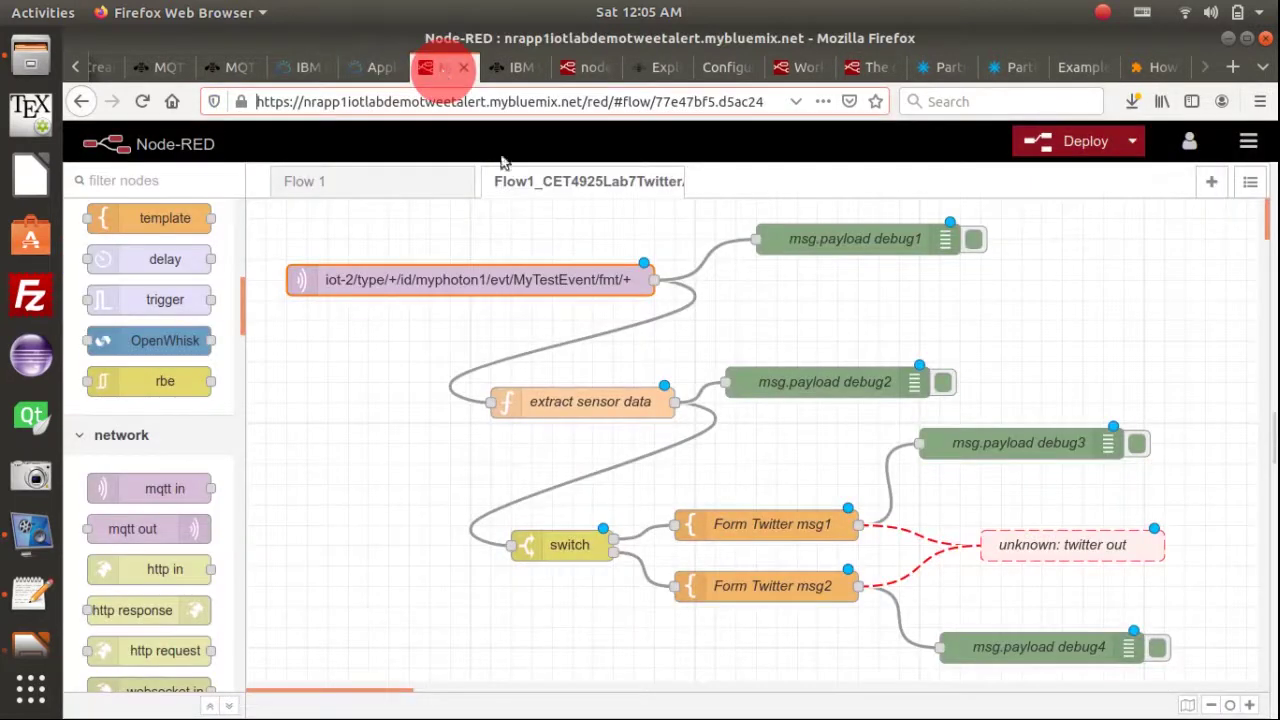
{"action": "left_click", "coordinate": [443, 101]}
{"action": "left_click", "coordinate": [443, 101]}
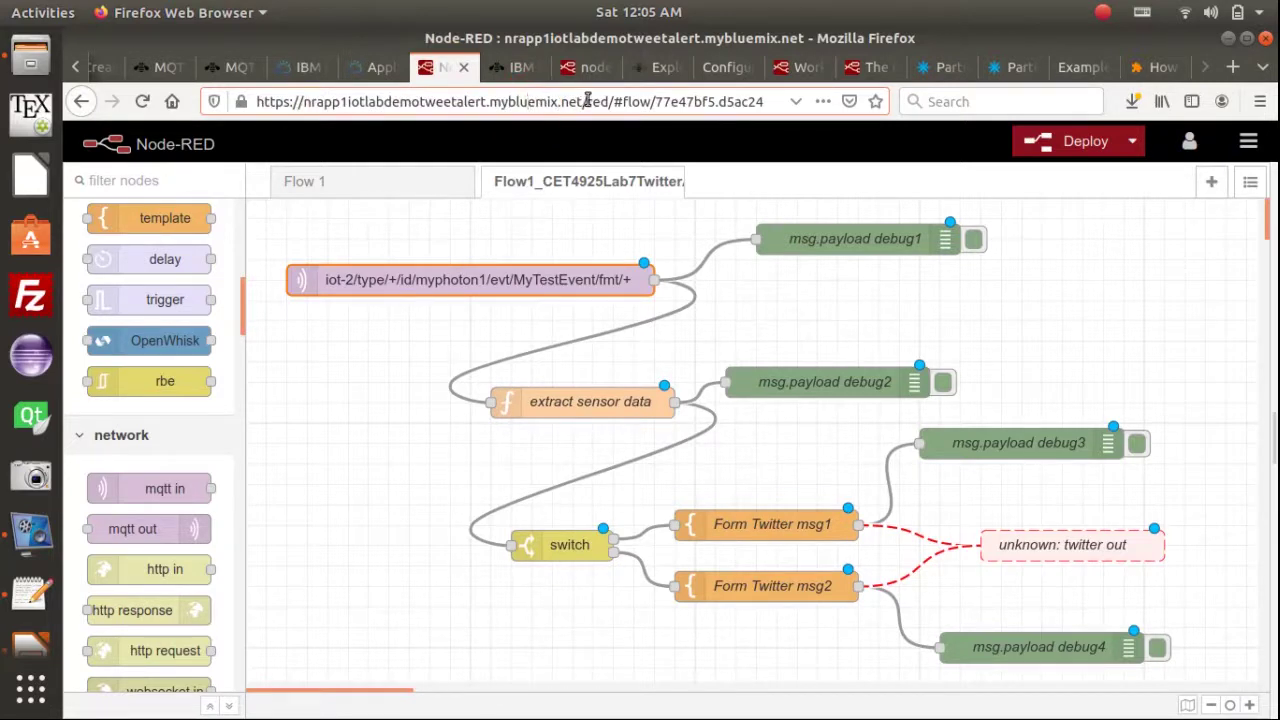
{"action": "left_click", "coordinate": [258, 101], "text": "shift"}
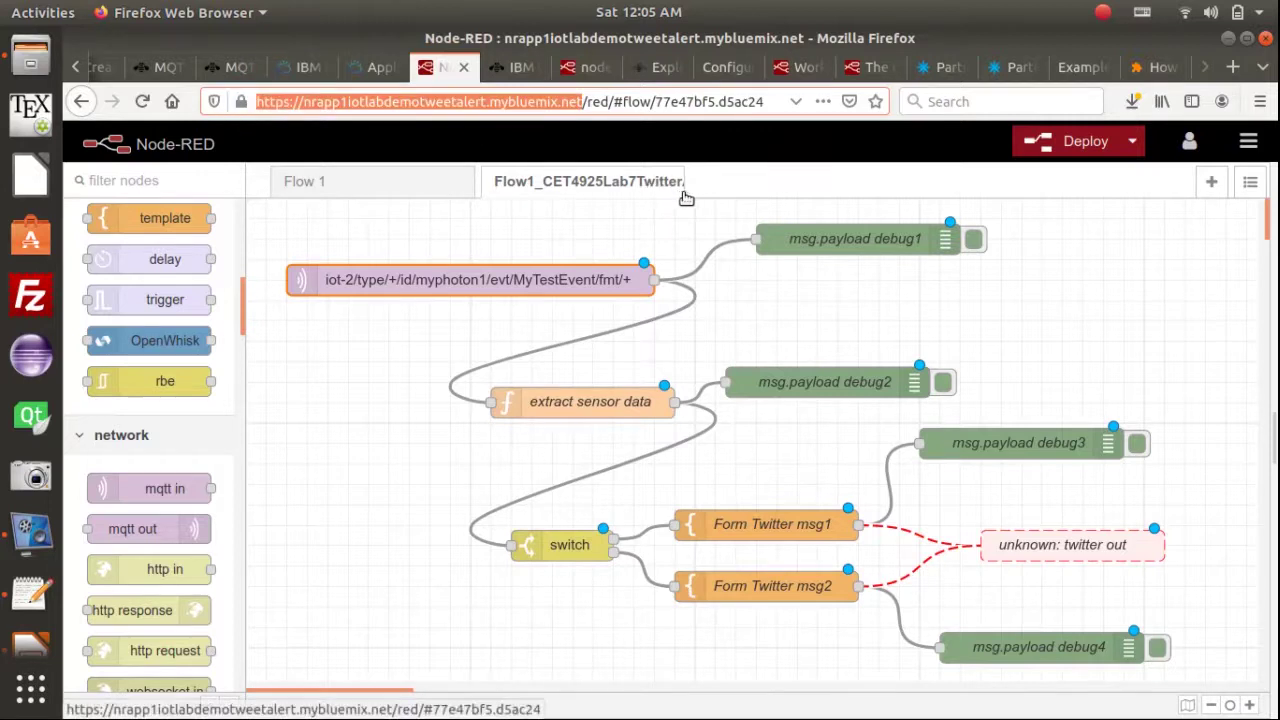
{"action": "left_click", "coordinate": [158, 533]}
Return to the Firefox window with the Twitter Create an app form
{"action": "key", "text": "alt+Tab"}
{"action": "key", "text": "alt+Tab"}
{"action": "key", "text": "alt+Tab"}
{"action": "key", "text": "alt+Tab"}
{"action": "key", "text": "alt+Tab"}
{"action": "key", "text": "alt+Tab"}
{"action": "key", "text": "alt+Tab"}
{"action": "key", "text": "alt+Tab"}
{"action": "key", "text": "alt+Tab"}
{"action": "key", "text": "alt+Tab"}
{"action": "key", "text": "alt+Tab"}
{"action": "key", "text": "alt+Tab"}
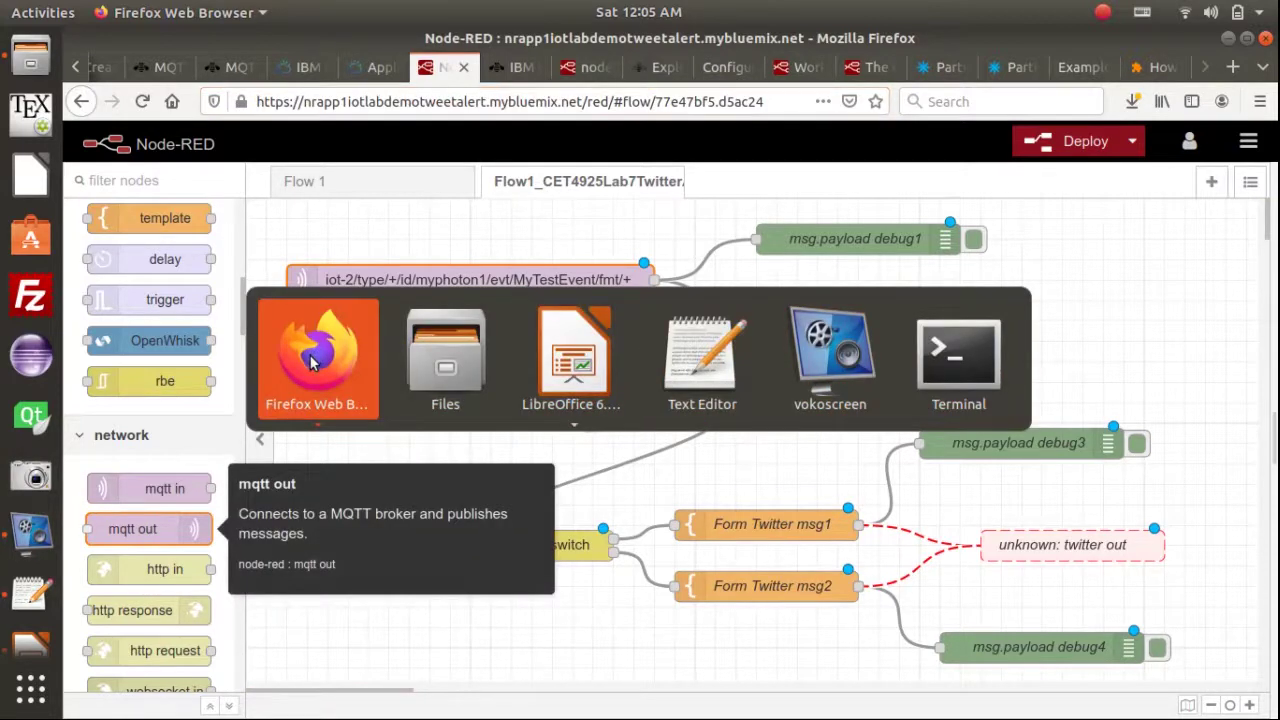
{"action": "left_click", "coordinate": [315, 367]}
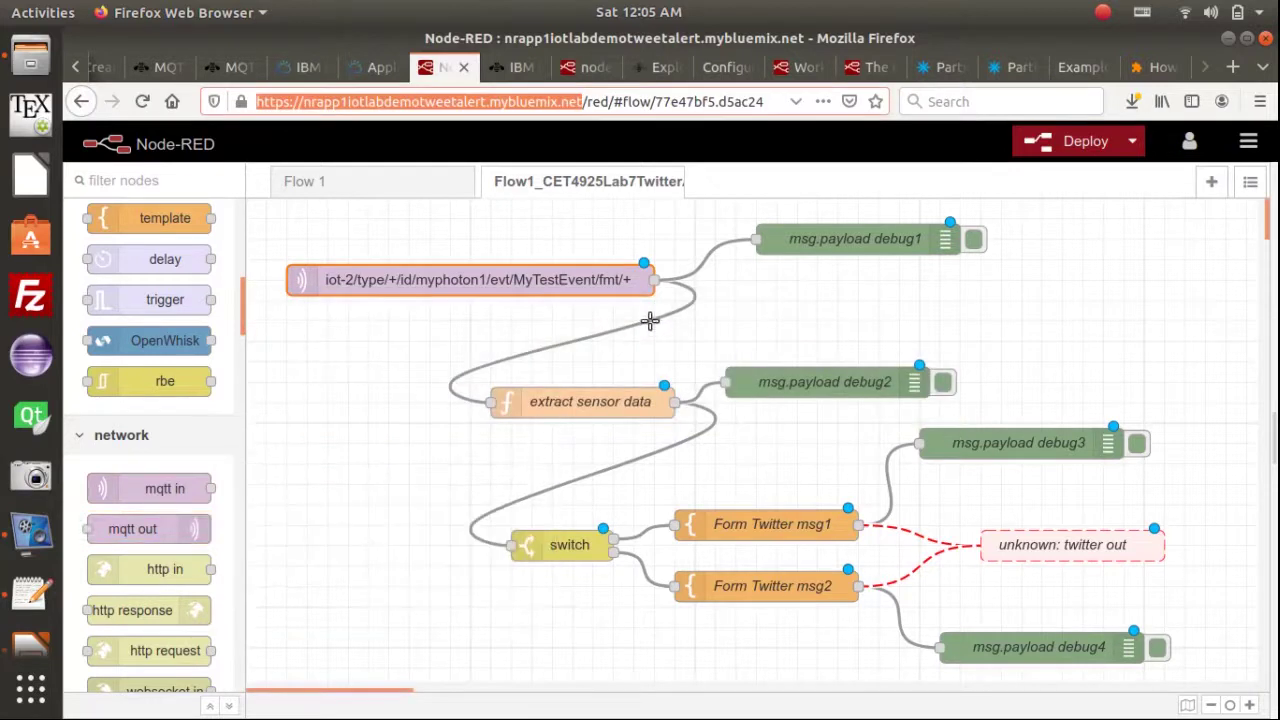
{"action": "key", "text": "alt+Tab"}
{"action": "key", "text": "alt+Tab"}
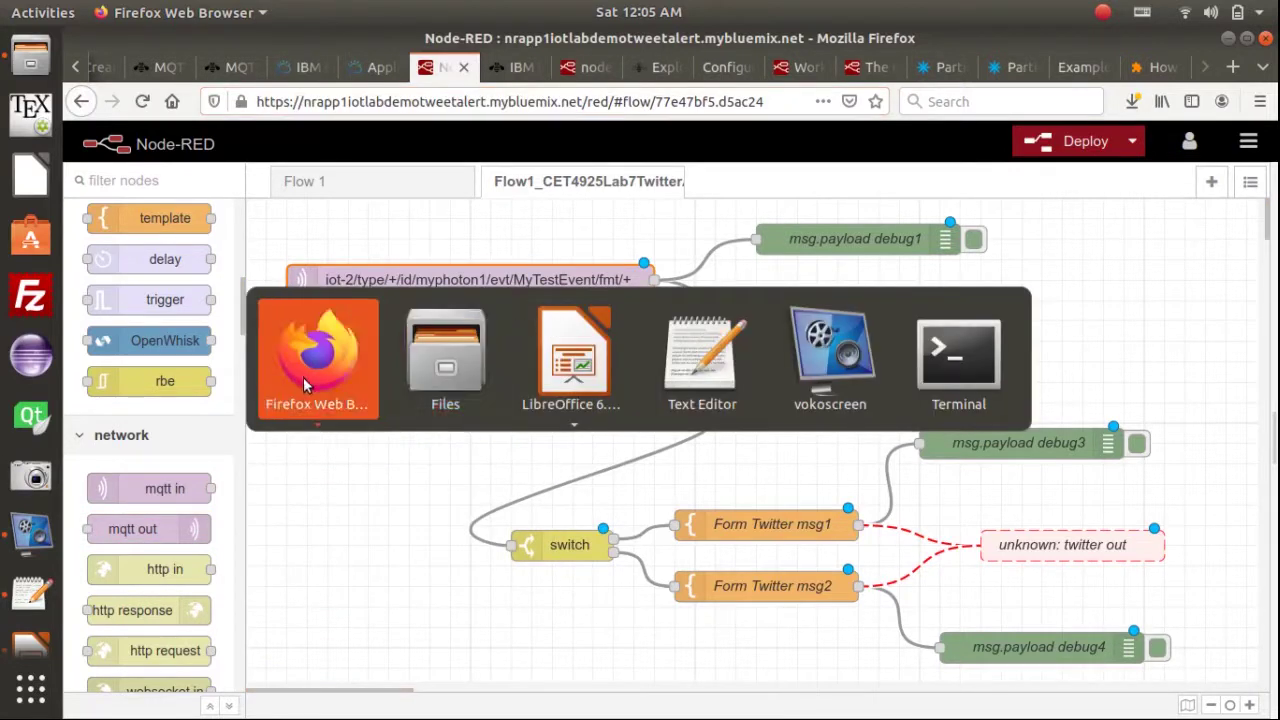
{"action": "left_click", "coordinate": [304, 376]}
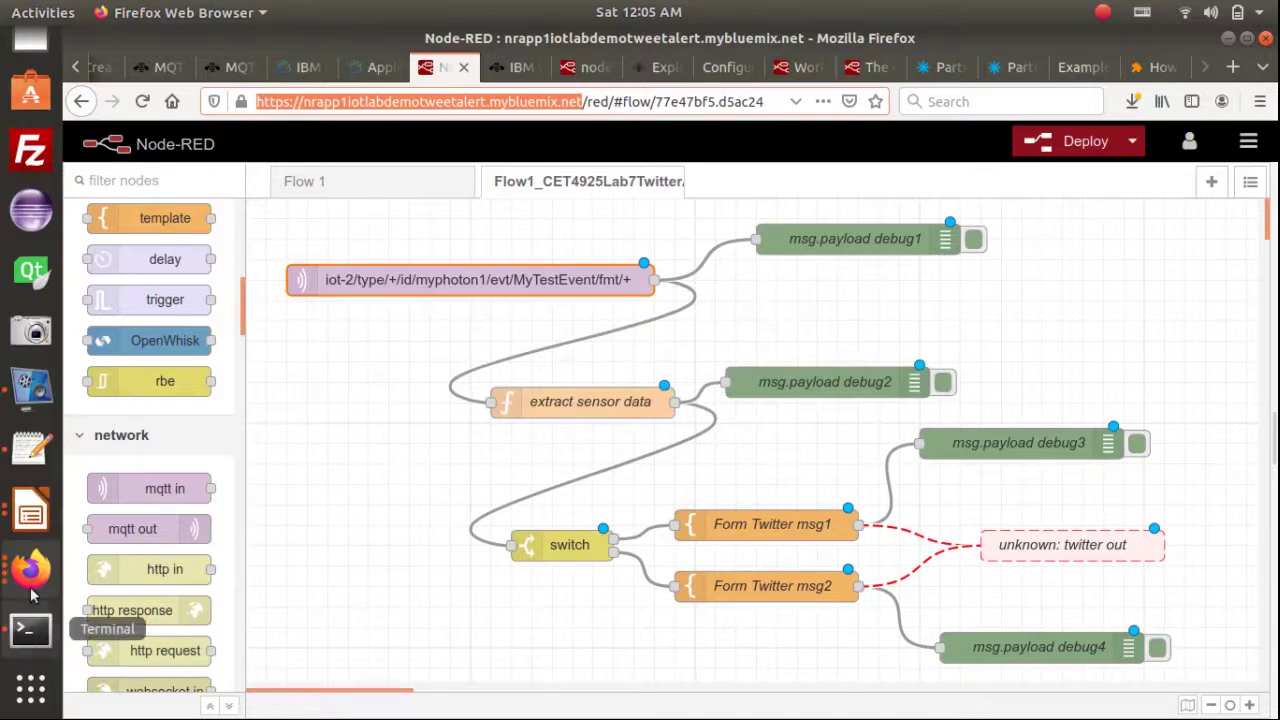
{"action": "left_click", "coordinate": [28, 588]}
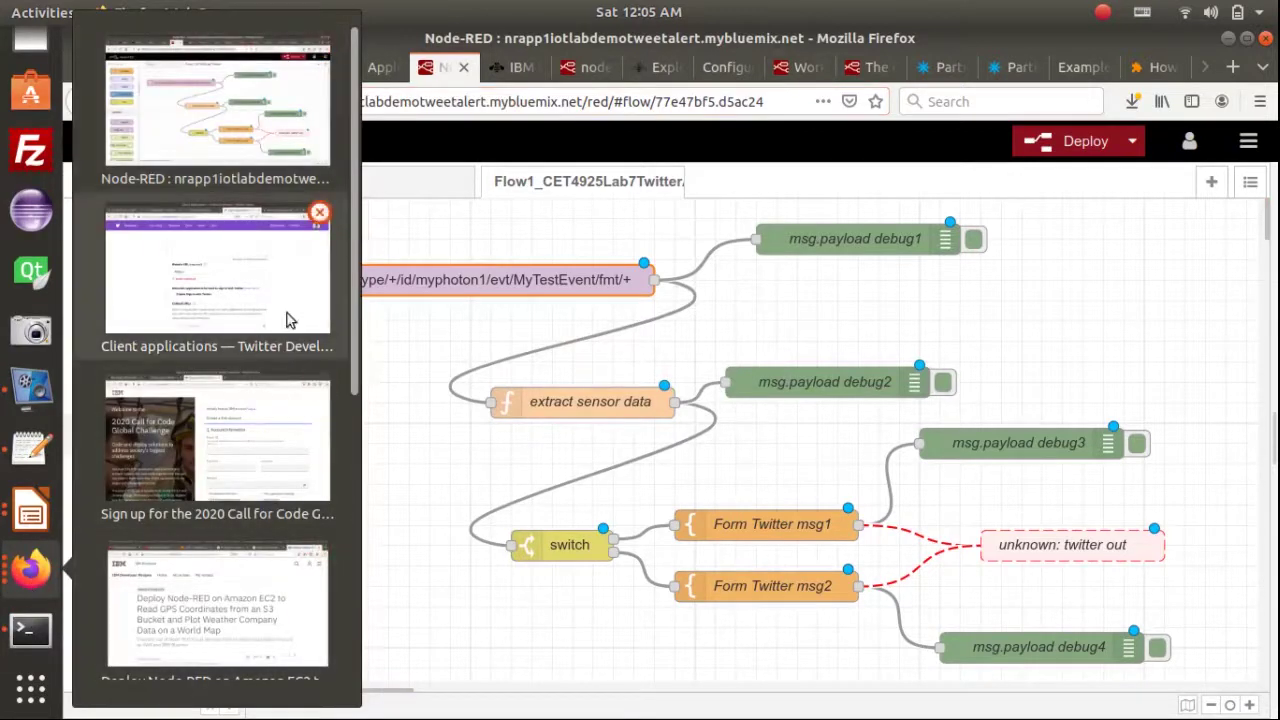
{"action": "left_click", "coordinate": [263, 291]}
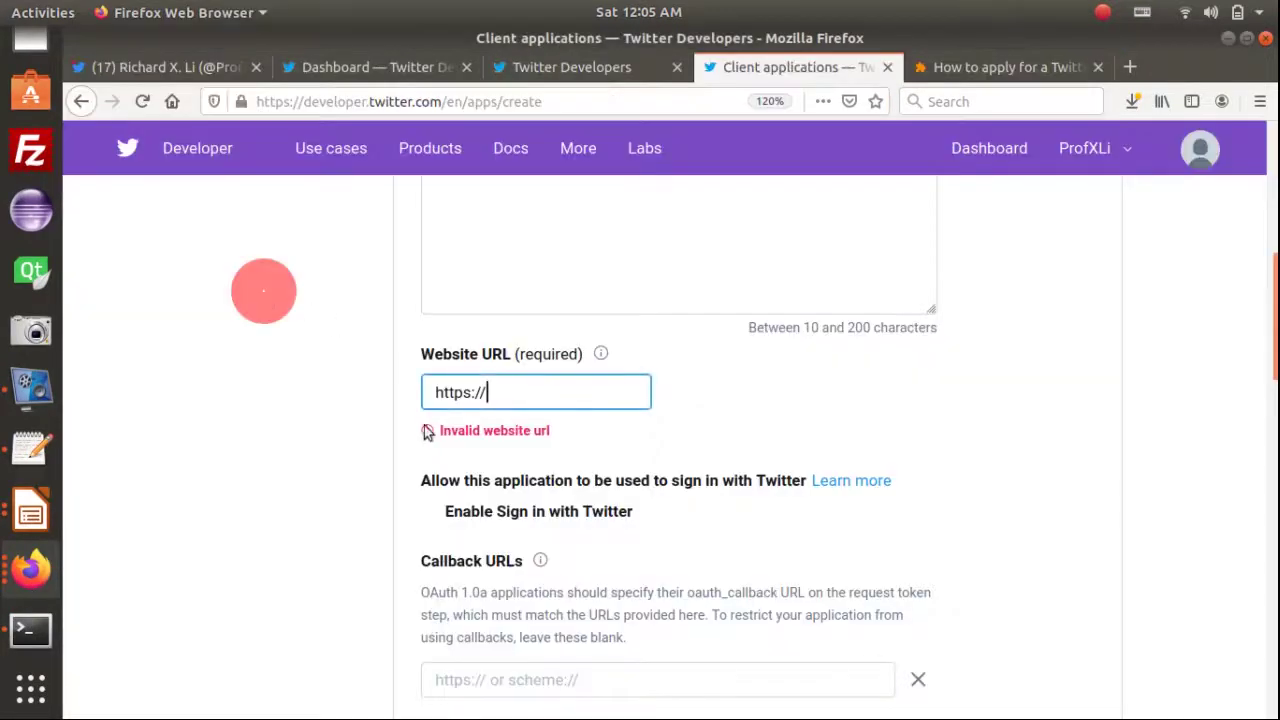
Paste the nrapp1iotlabdemotweetalert.mybluemix.net address as both the Website URL and the Callback URL
{"action": "double_click", "coordinate": [533, 397]}
{"action": "left_click", "coordinate": [533, 397]}
{"action": "key", "text": "ctrl+v"}
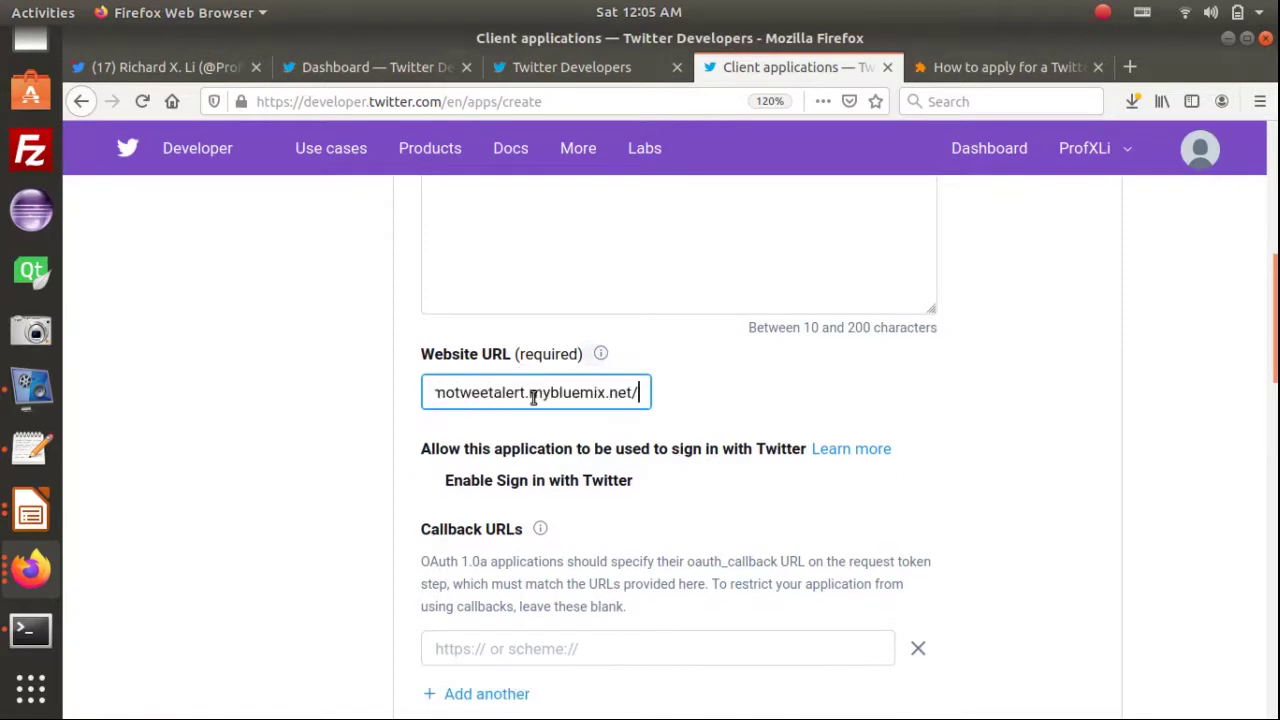
{"action": "key", "text": "Home"}
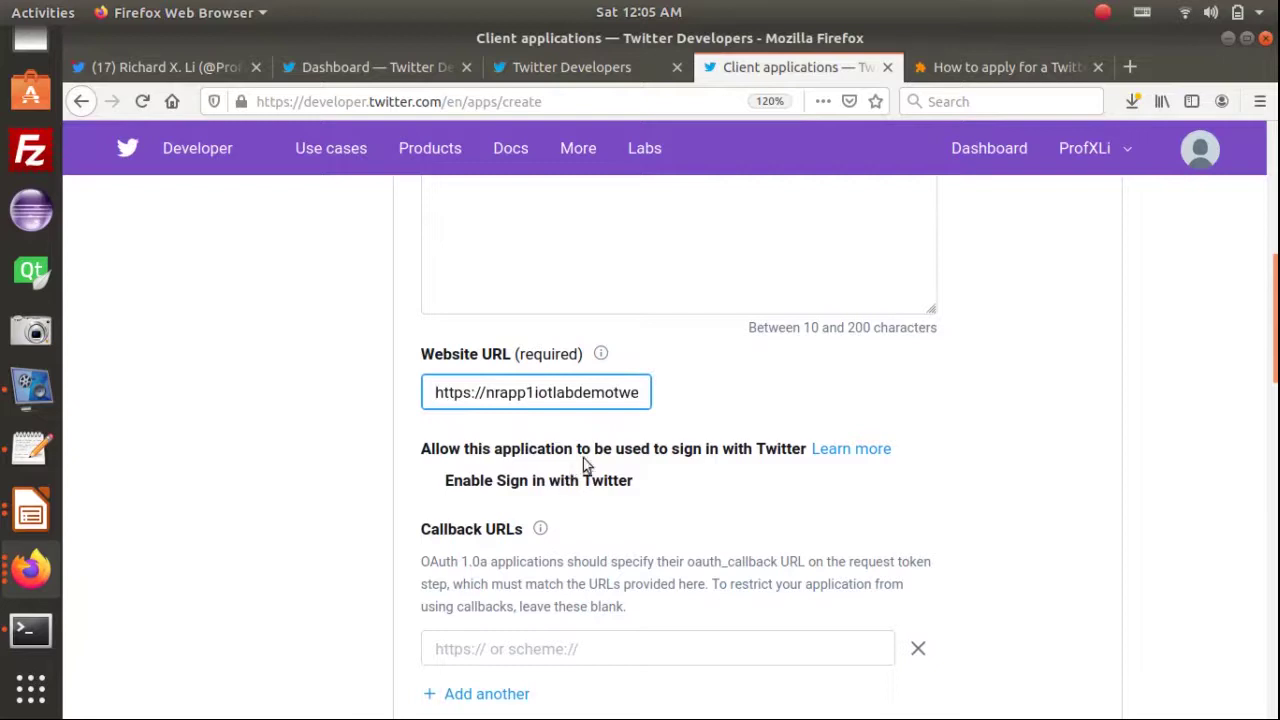
{"action": "scroll", "coordinate": [567, 478], "scroll_direction": "down", "scroll_amount": 1}
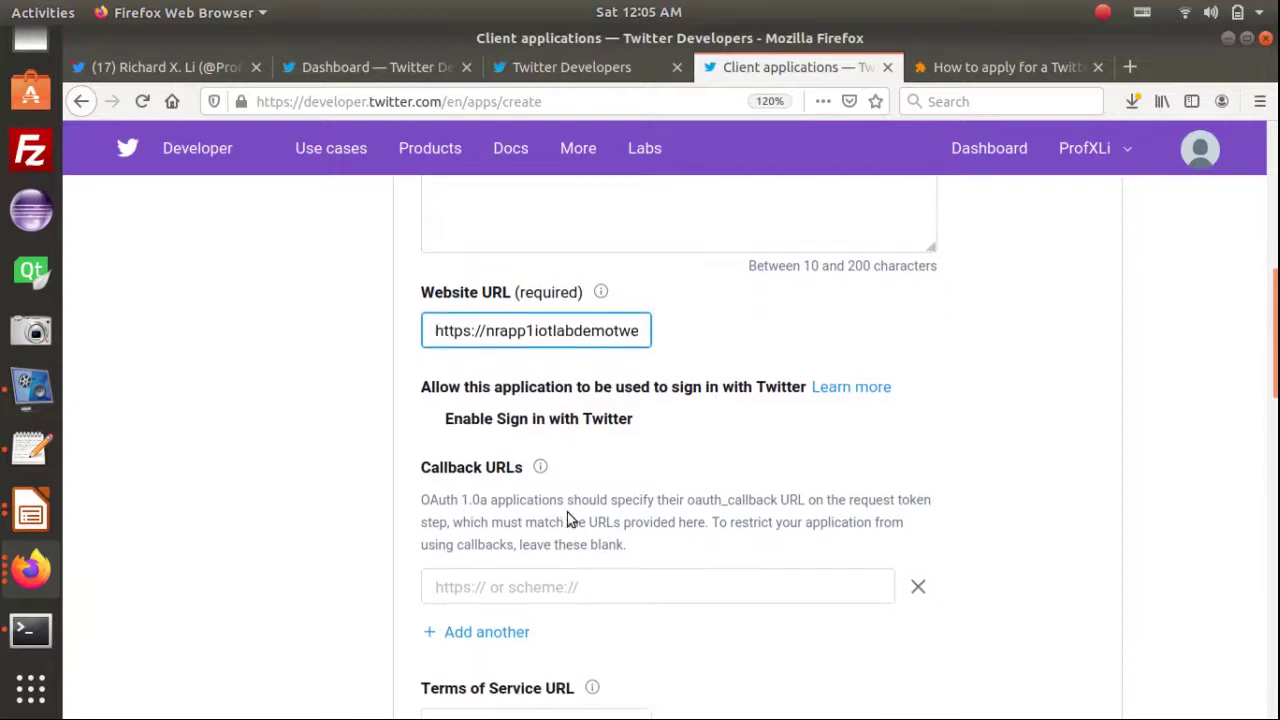
{"action": "left_click", "coordinate": [487, 588]}
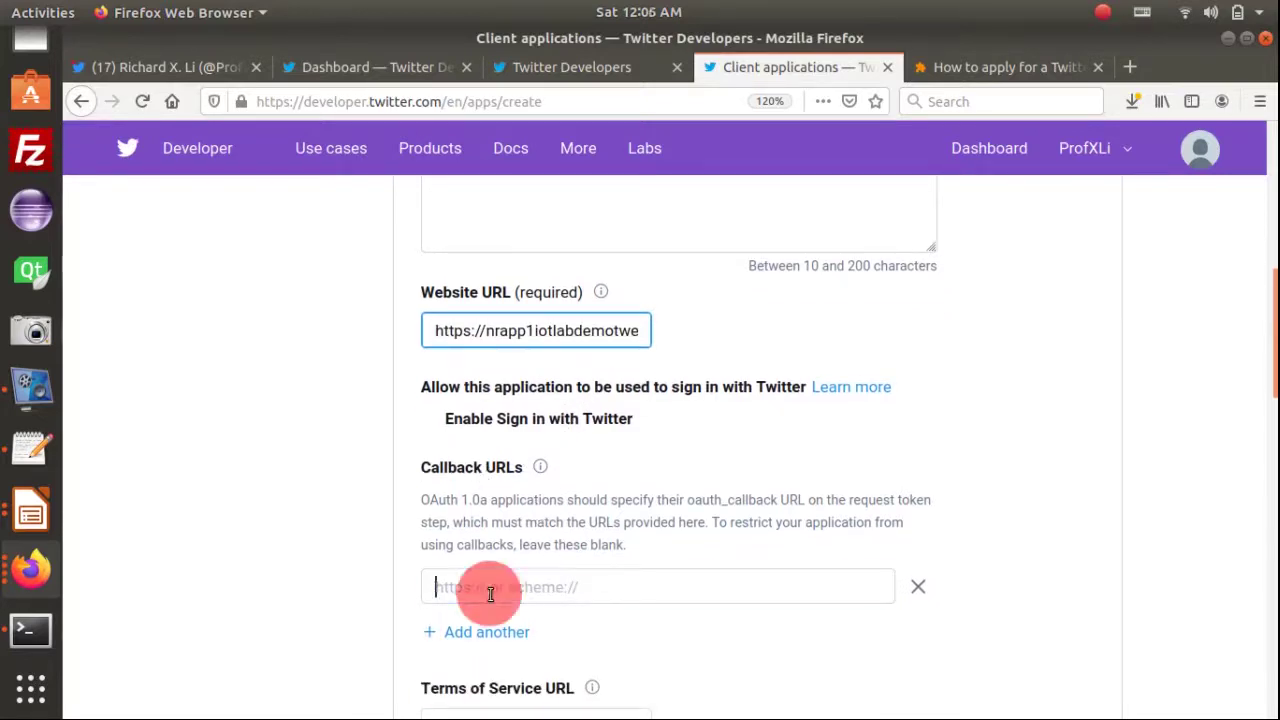
{"action": "key", "text": "ctrl+v"}
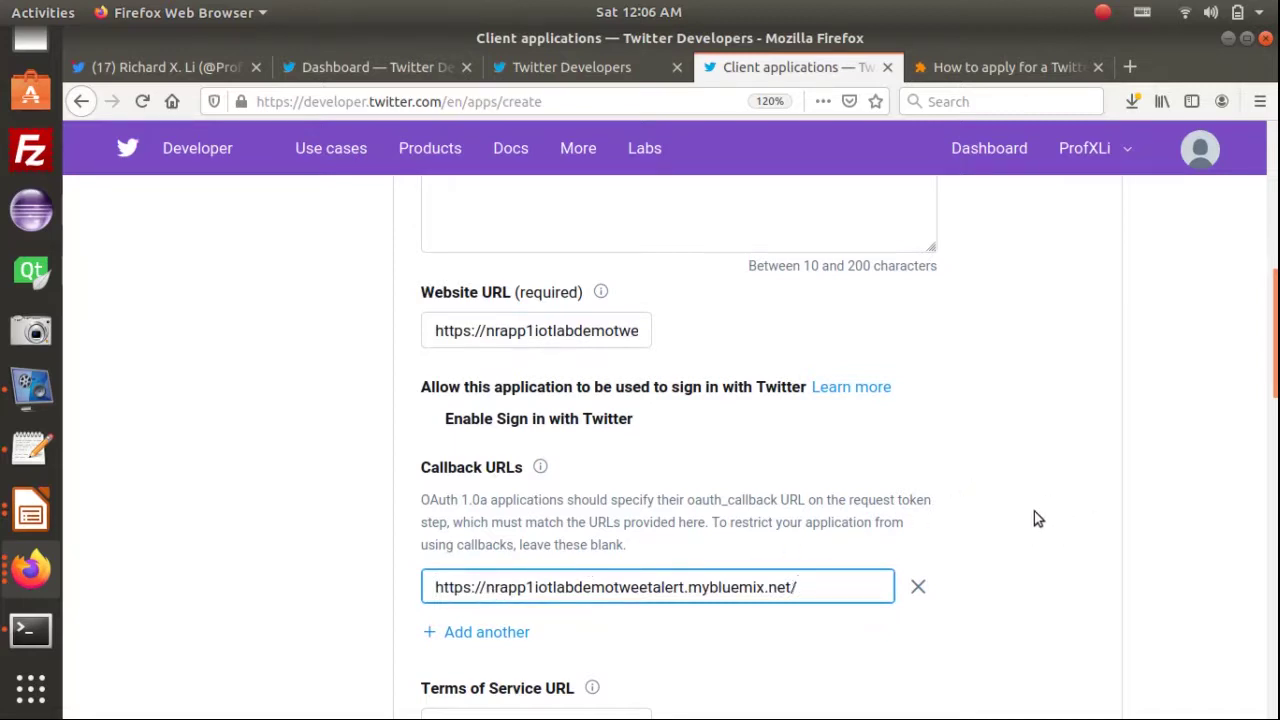
{"action": "scroll", "coordinate": [970, 530], "scroll_direction": "down", "scroll_amount": 4}
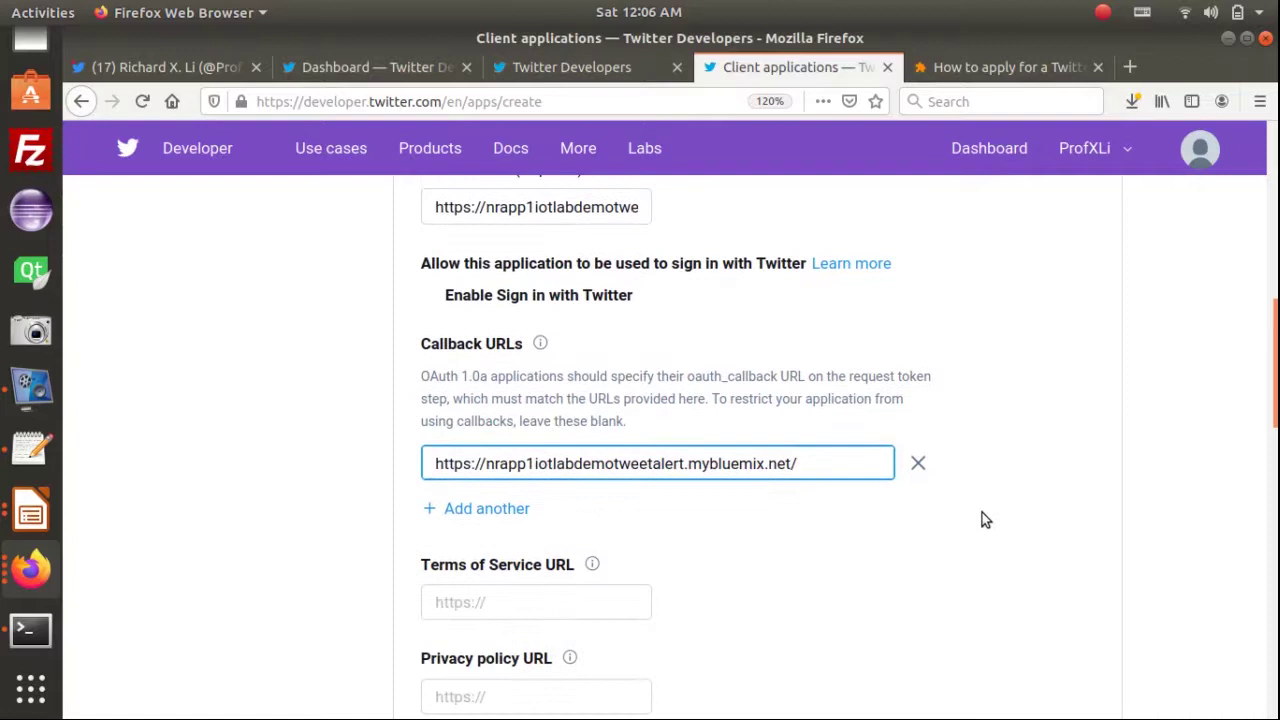
{"action": "scroll", "coordinate": [590, 495], "scroll_direction": "down", "scroll_amount": 1}
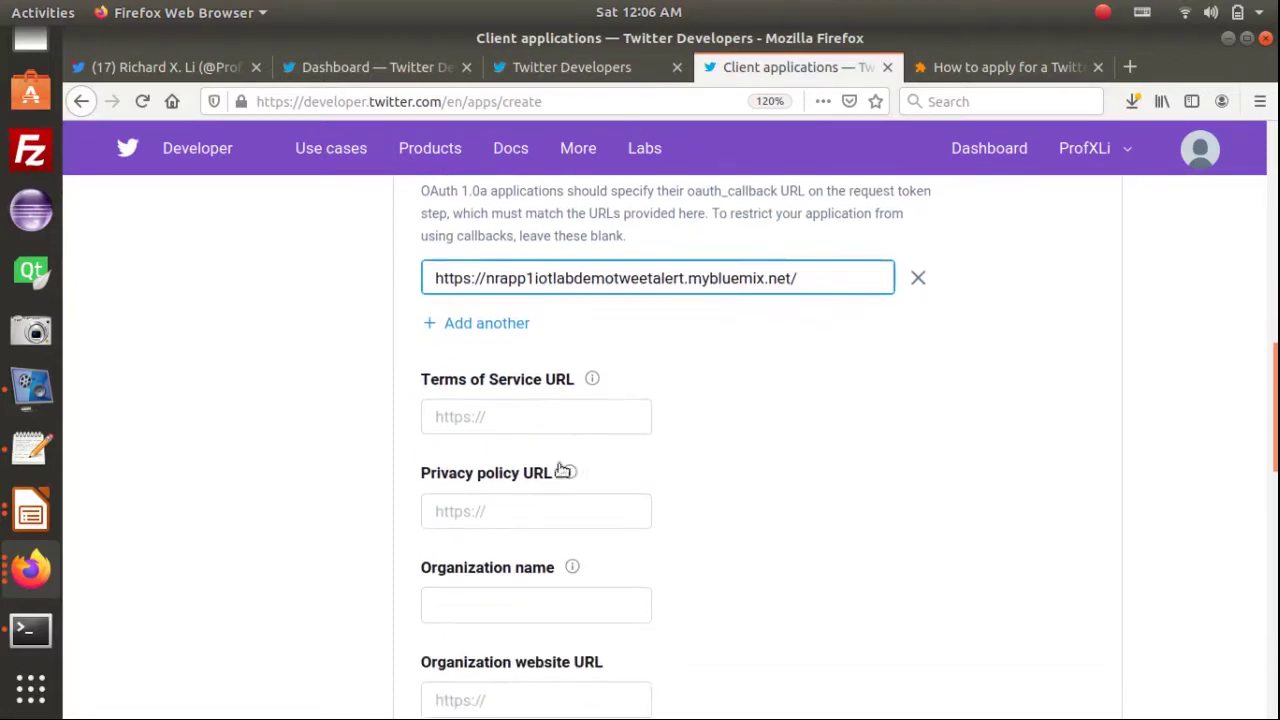
Move past the Terms of Service, Privacy policy and Organization name fields to the app-usage question
{"action": "left_click", "coordinate": [522, 424]}
{"action": "left_click", "coordinate": [492, 512]}
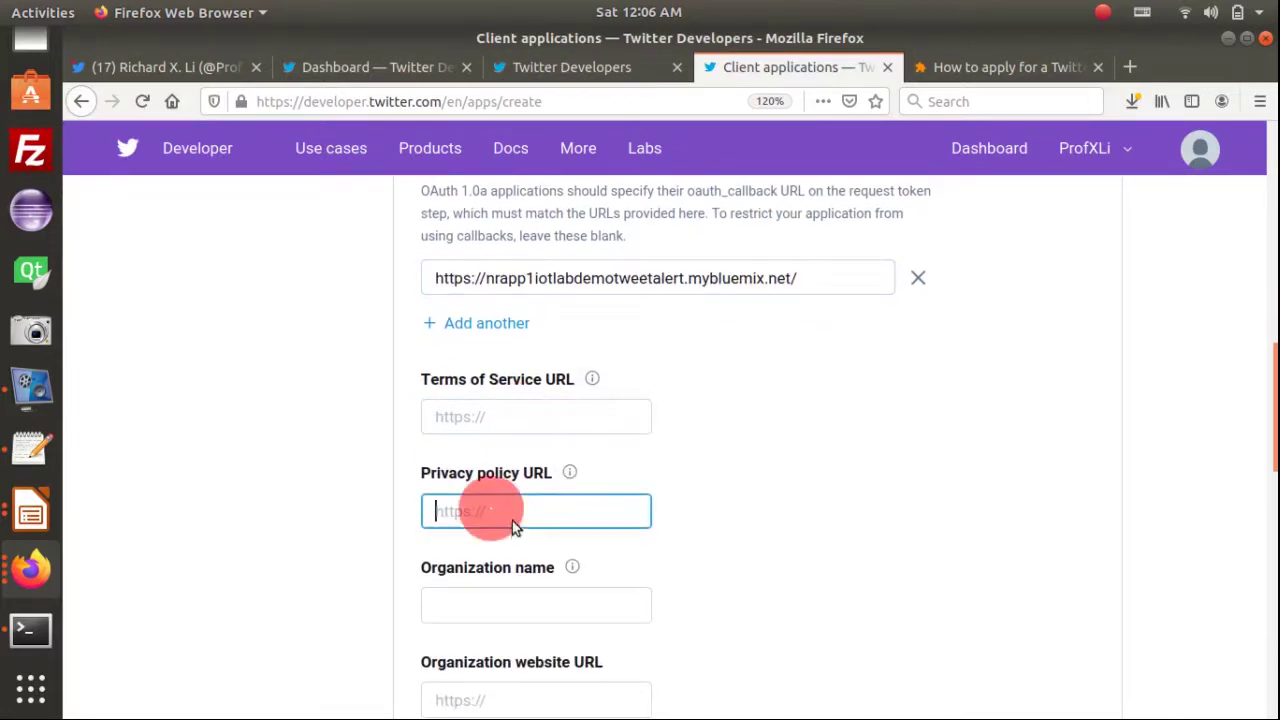
{"action": "left_click", "coordinate": [550, 608]}
{"action": "scroll", "coordinate": [734, 590], "scroll_direction": "down", "scroll_amount": 2}
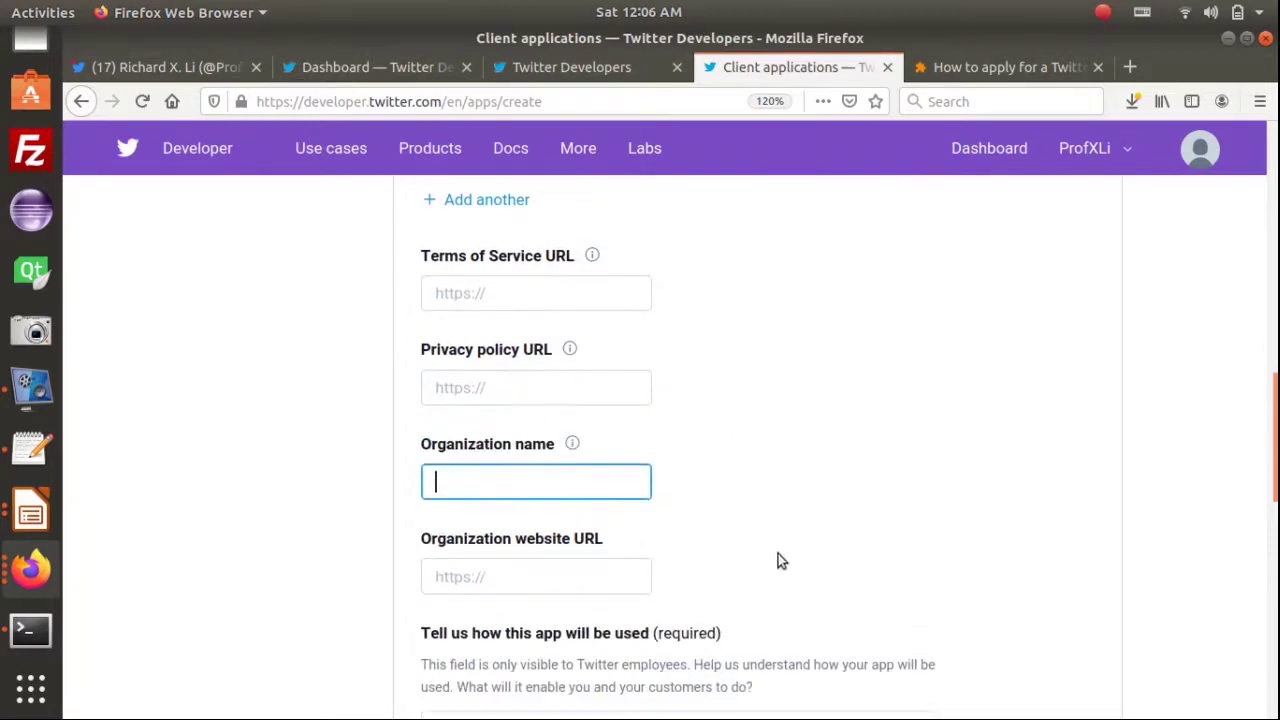
{"action": "scroll", "coordinate": [569, 598], "scroll_direction": "down", "scroll_amount": 5}
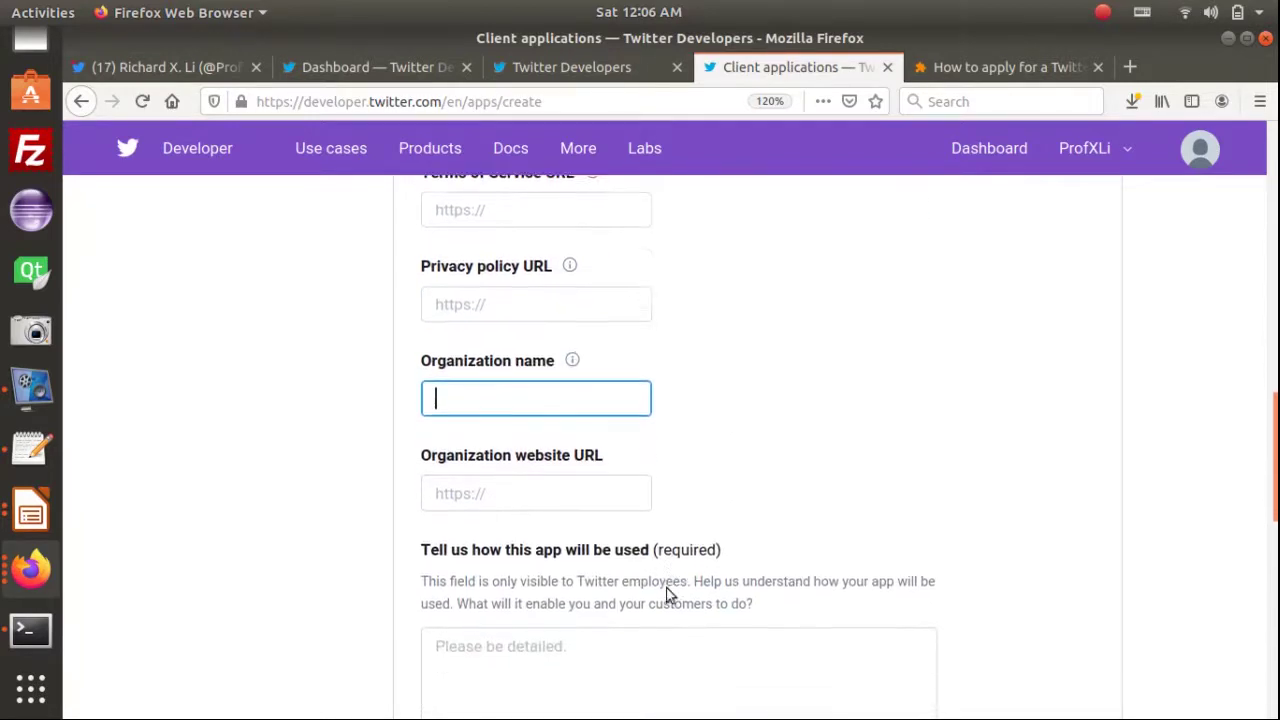
{"action": "left_click", "coordinate": [614, 460]}
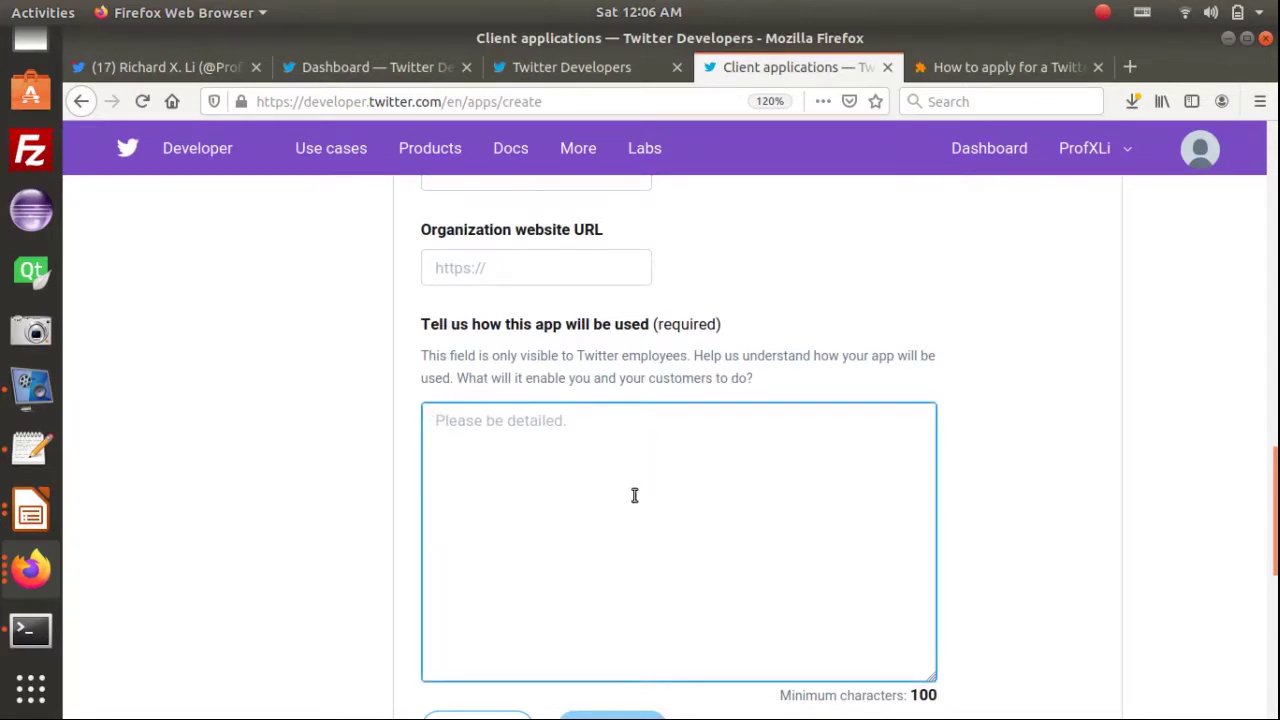
{"action": "scroll", "coordinate": [650, 505], "scroll_direction": "down", "scroll_amount": 1}
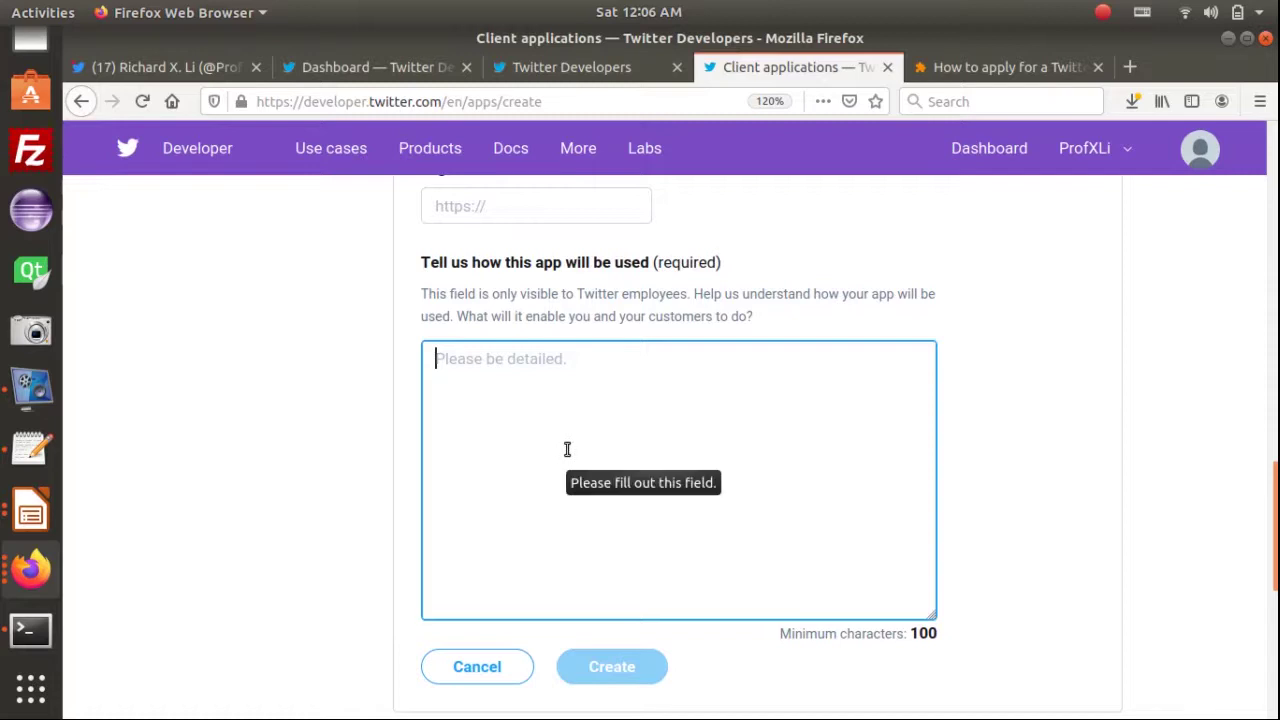
{"action": "left_click", "coordinate": [700, 258]}
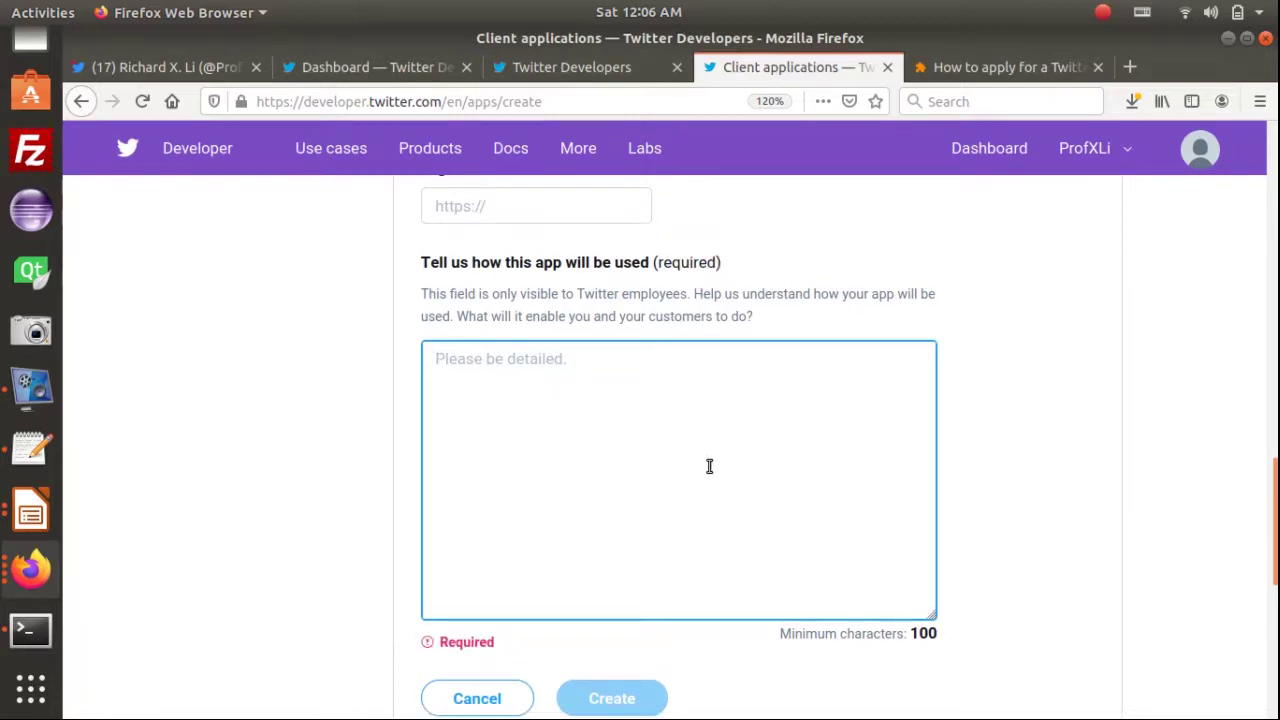
{"action": "scroll", "coordinate": [709, 466], "scroll_direction": "down", "scroll_amount": 2}
{"action": "scroll", "coordinate": [763, 465], "scroll_direction": "up", "scroll_amount": 1}
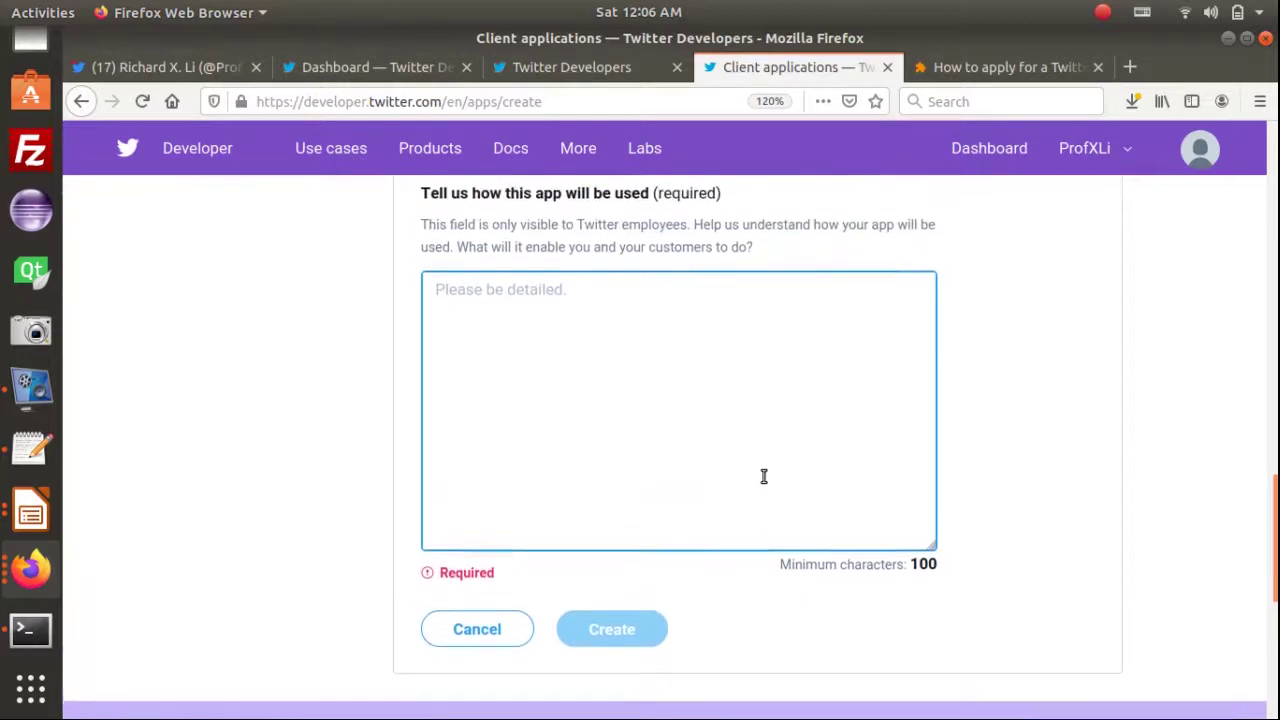
{"action": "left_click", "coordinate": [924, 578]}
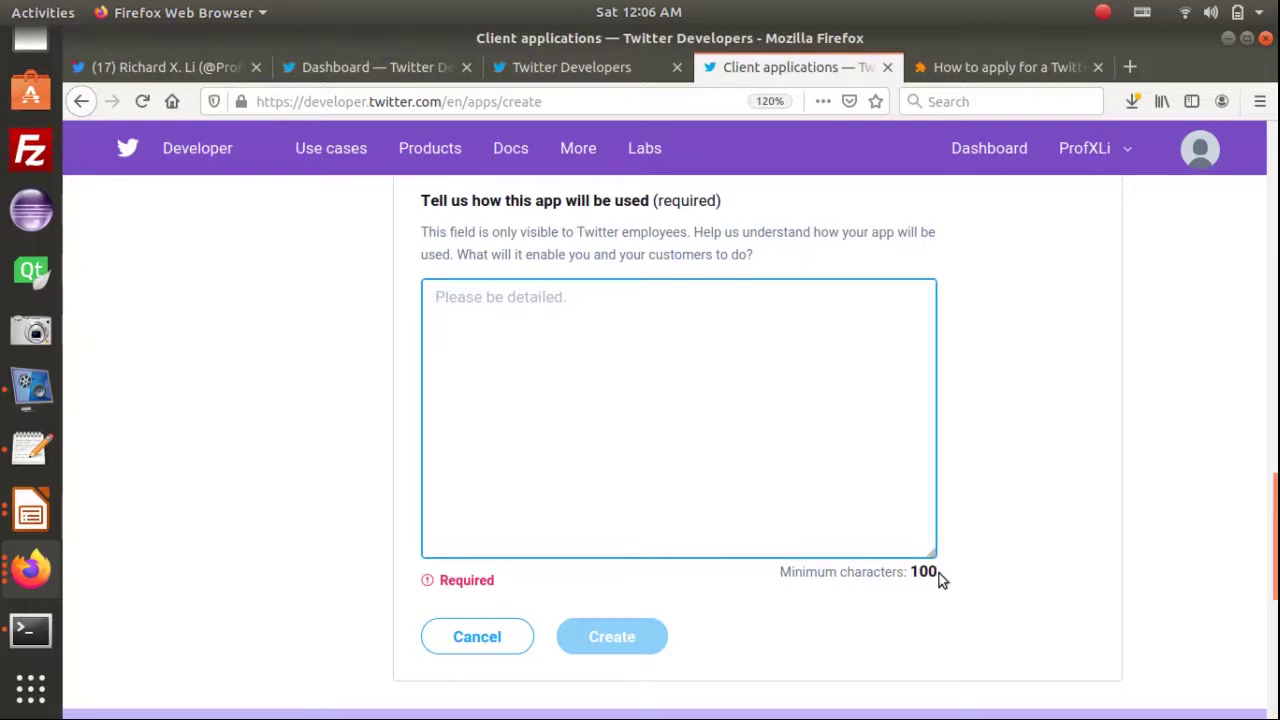
Type 'for testing' as the usage description and paste copies until it exceeds 100 characters
{"action": "left_click", "coordinate": [571, 315]}
{"action": "type", "text": "tes"}
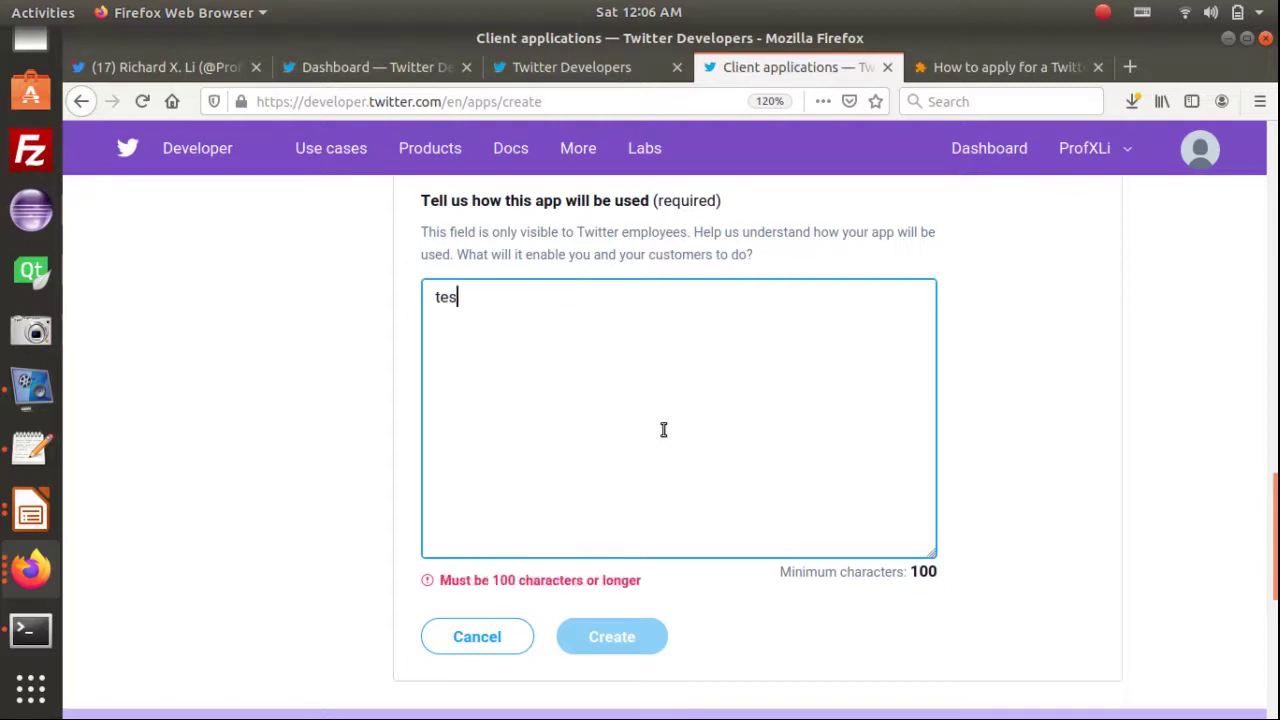
{"action": "type", "text": "ting"}
{"action": "key", "text": "Home"}
{"action": "type", "text": "for"}
{"action": "left_click", "coordinate": [491, 304]}
{"action": "triple_click", "coordinate": [491, 304]}
{"action": "key", "text": "ctrl+c"}
{"action": "left_click", "coordinate": [608, 306]}
{"action": "key", "text": "ctrl+v"}
{"action": "key", "text": "ctrl+v"}
{"action": "key", "text": "ctrl+v"}
{"action": "key", "text": "ctrl+v"}
{"action": "key", "text": "ctrl+v"}
{"action": "key", "text": "ctrl+v"}
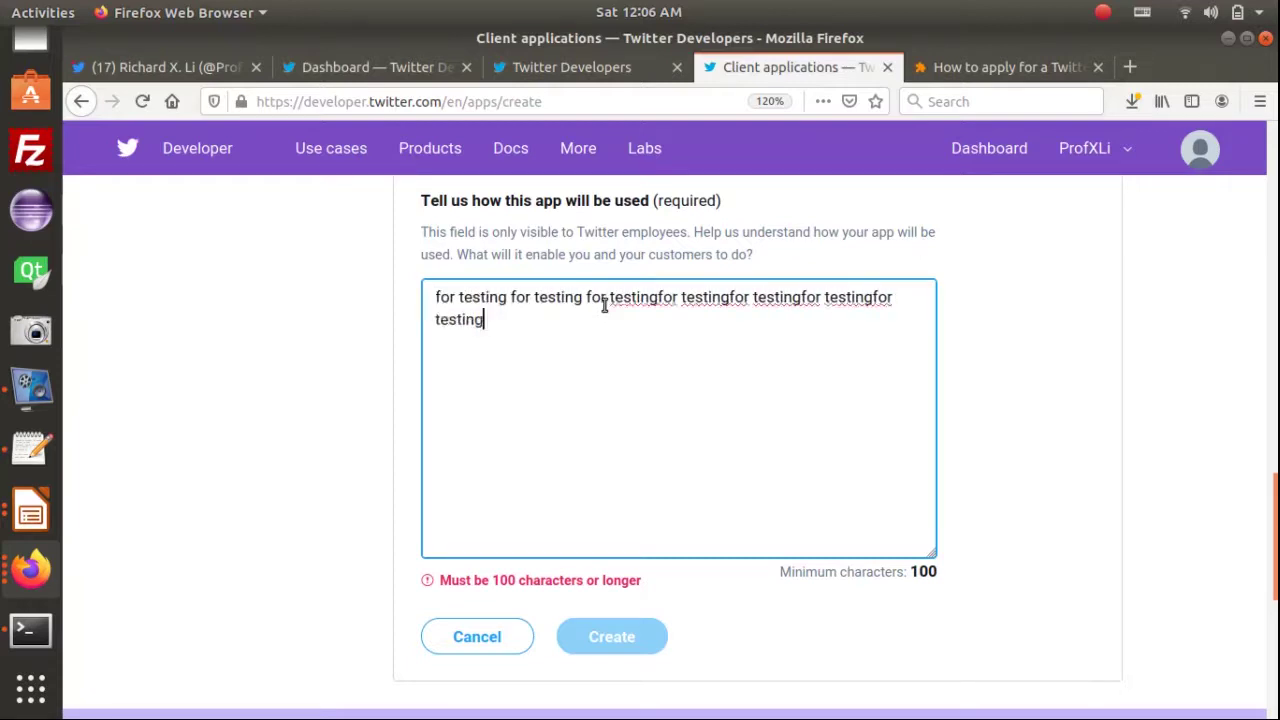
{"action": "key", "text": "ctrl+v"}
{"action": "key", "text": "ctrl+v"}
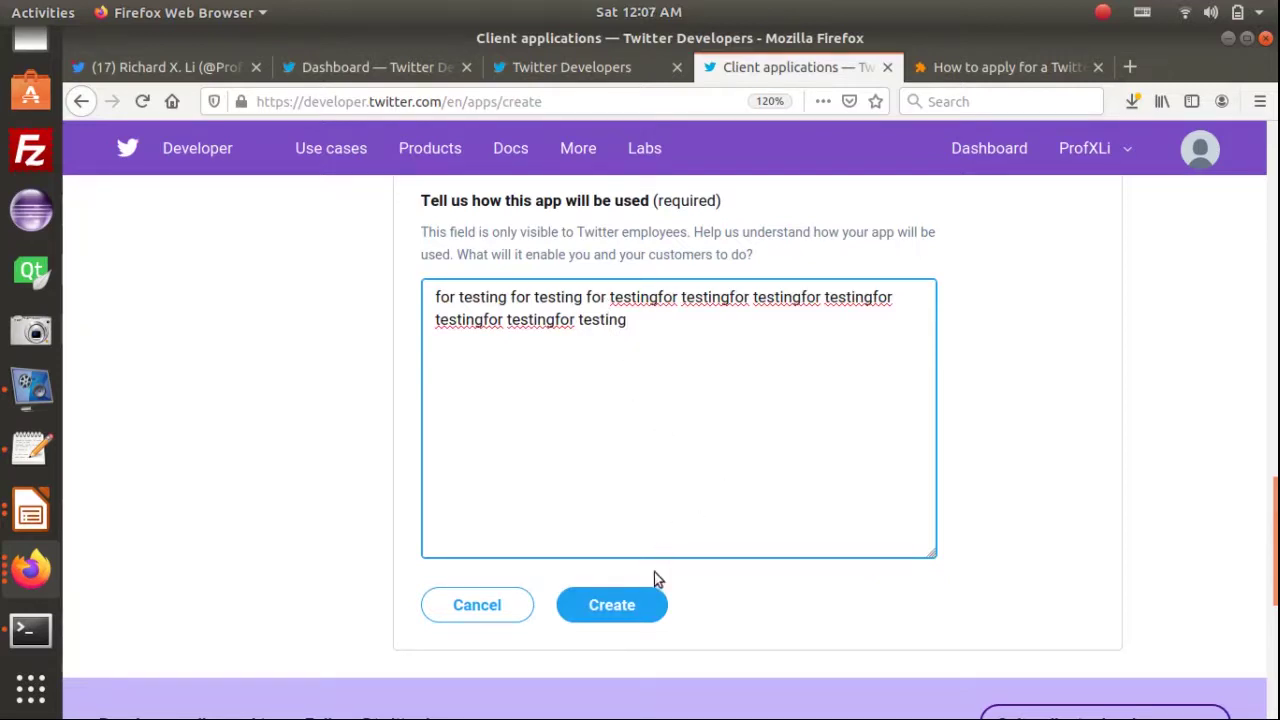
{"action": "scroll", "coordinate": [657, 572], "scroll_direction": "down", "scroll_amount": 1}
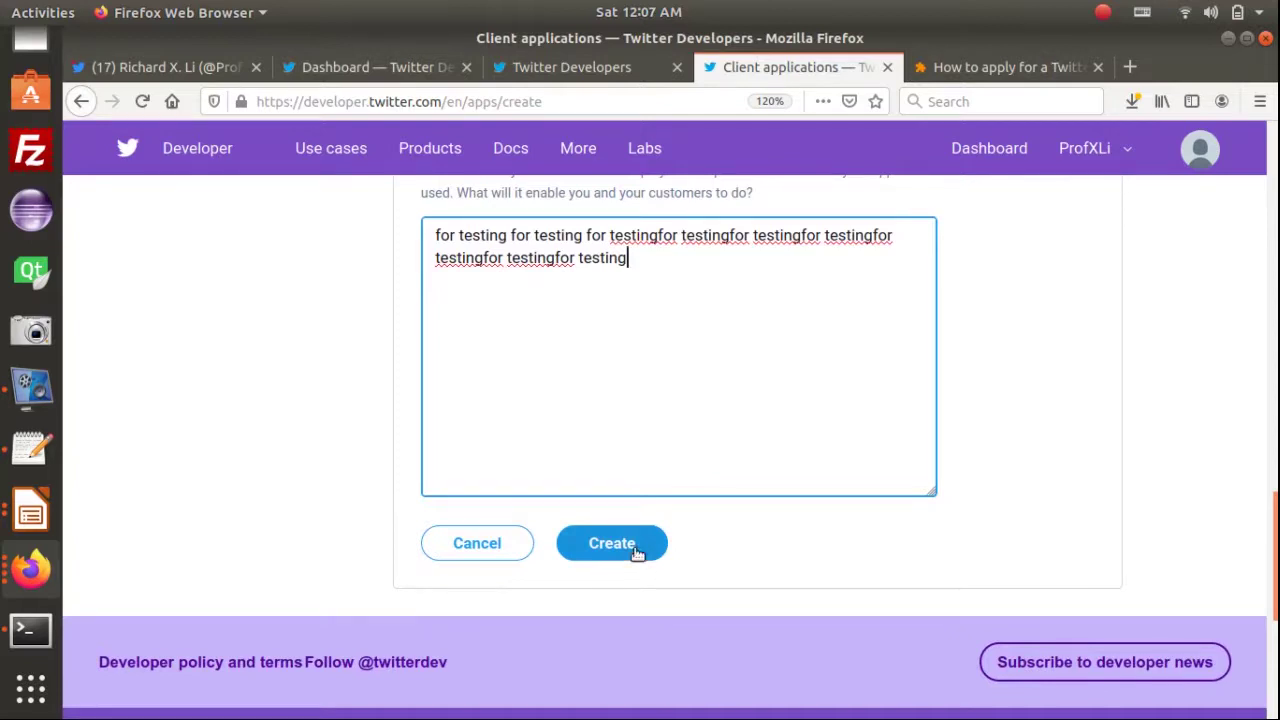
Create TwitterApp4NRApp1_iotlabdemo, accept the Developer Terms, and review its app details page
{"action": "left_click", "coordinate": [636, 553]}
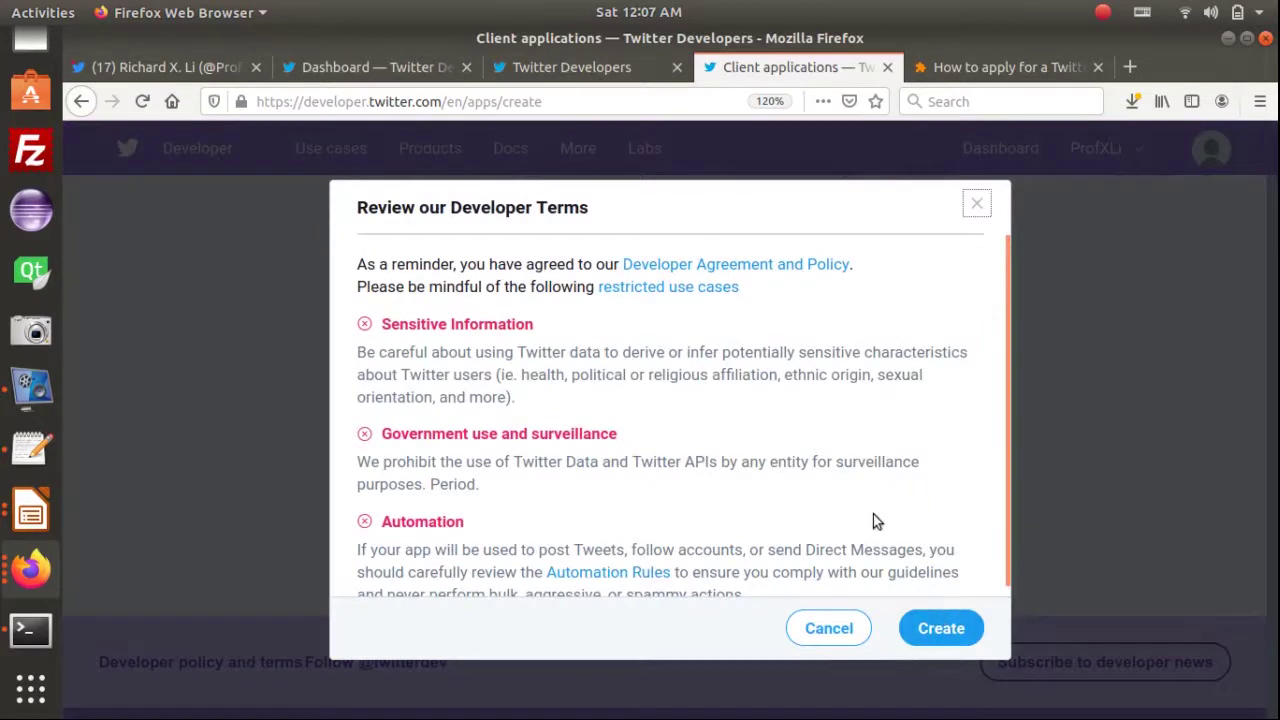
{"action": "scroll", "coordinate": [908, 490], "scroll_direction": "down", "scroll_amount": 1}
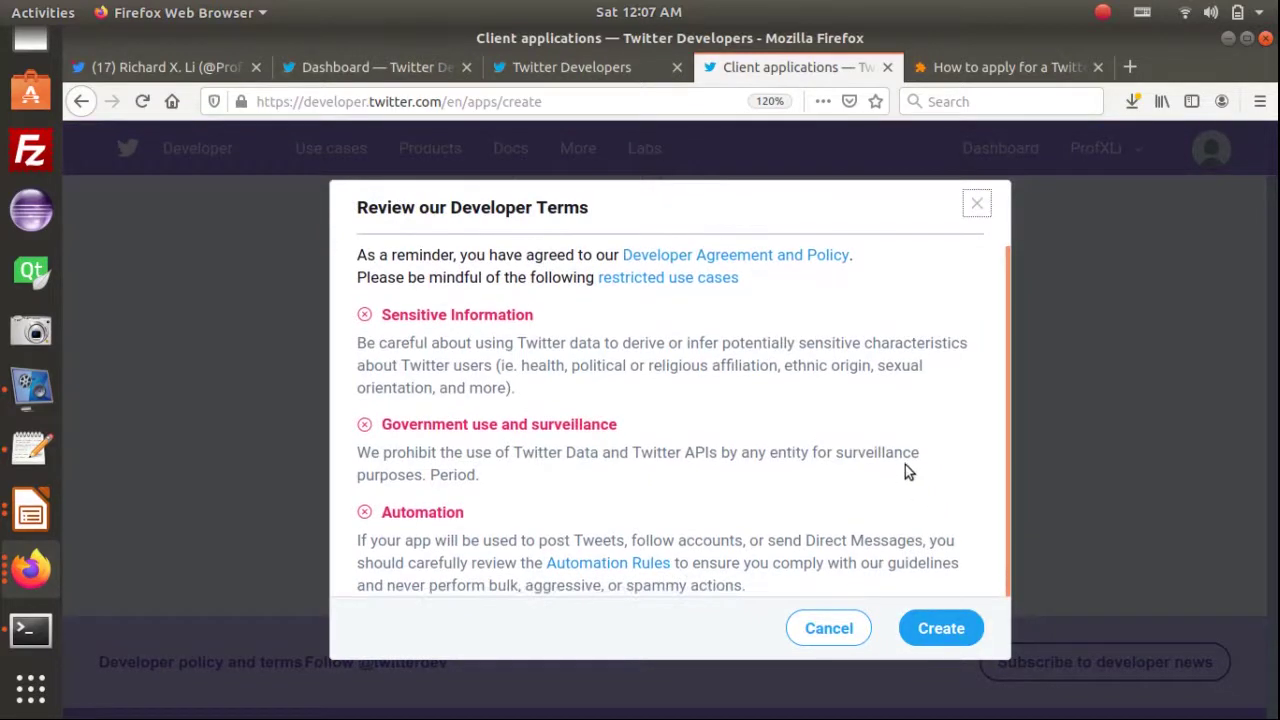
{"action": "left_click", "coordinate": [947, 629]}
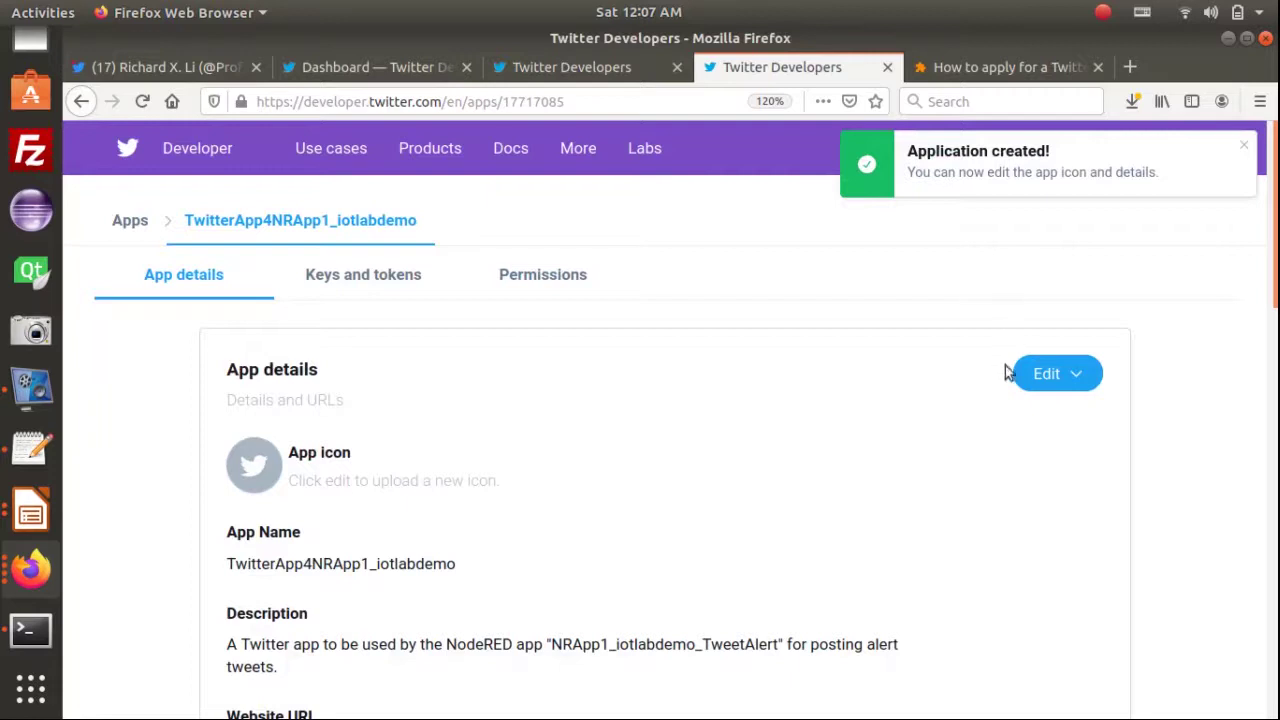
{"action": "scroll", "coordinate": [800, 479], "scroll_direction": "down", "scroll_amount": 5}
{"action": "scroll", "coordinate": [906, 479], "scroll_direction": "down", "scroll_amount": 10}
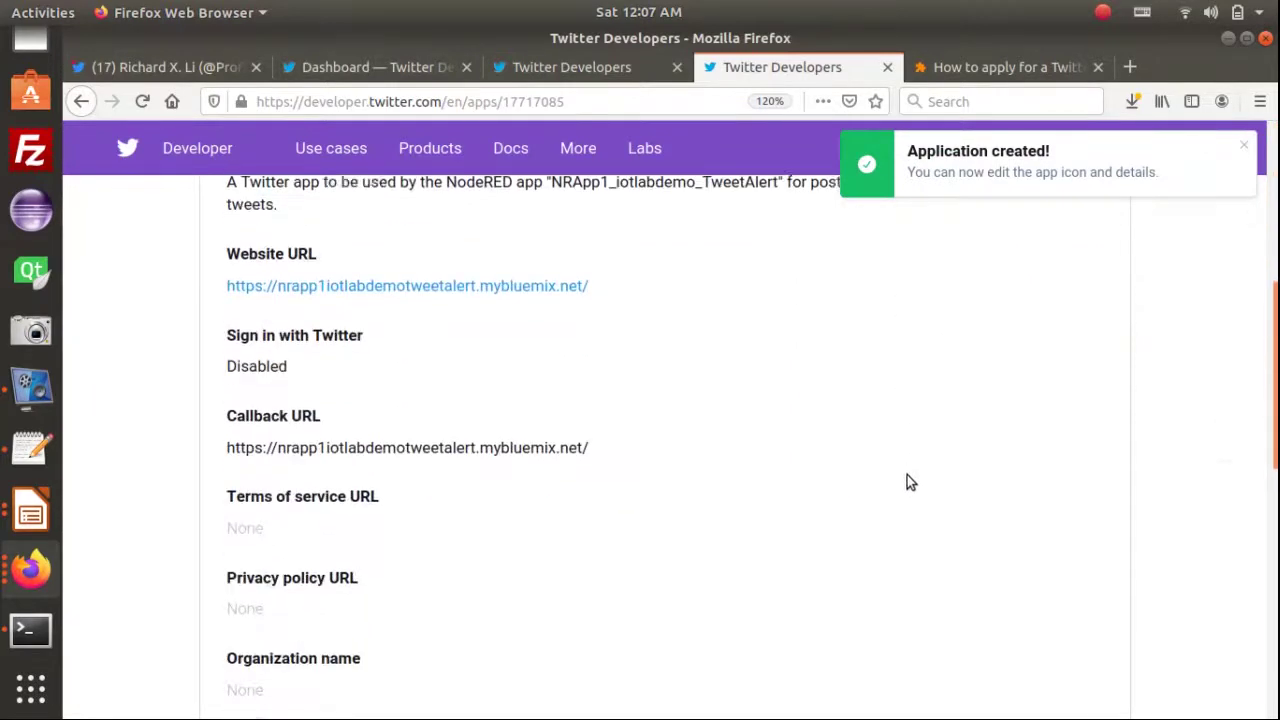
{"action": "scroll", "coordinate": [978, 485], "scroll_direction": "up", "scroll_amount": 14}
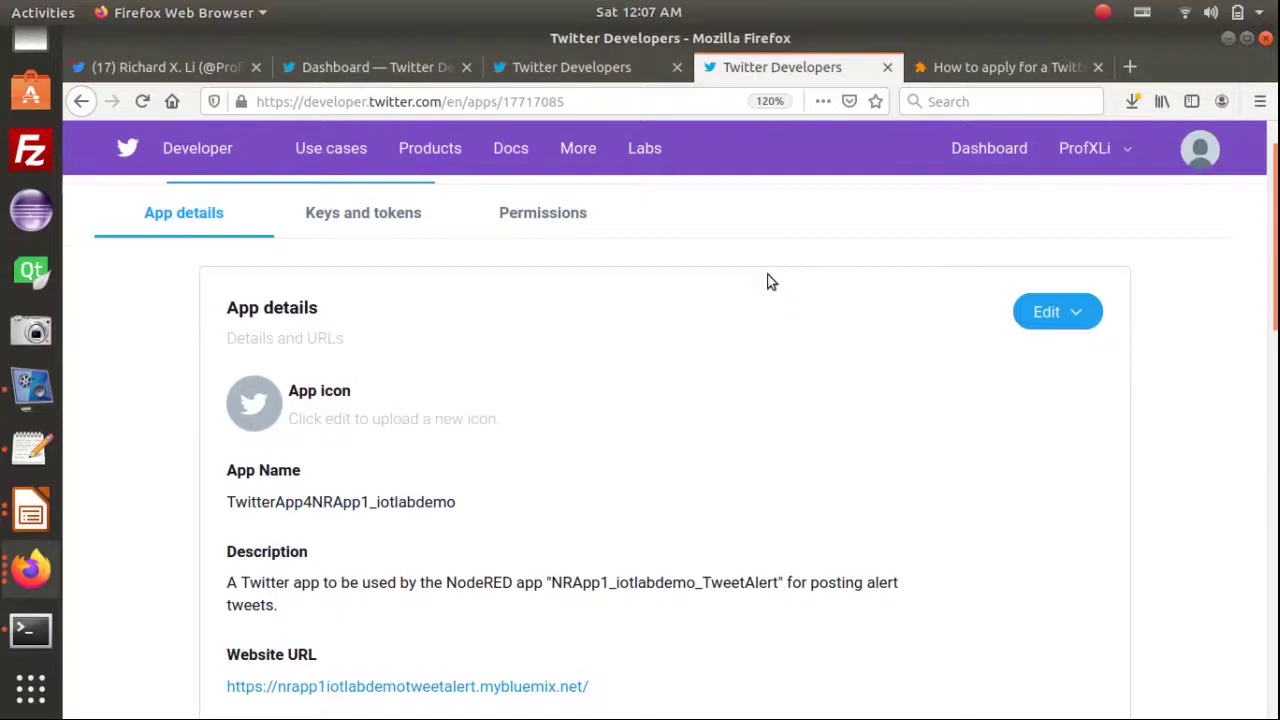
{"action": "scroll", "coordinate": [766, 282], "scroll_direction": "up", "scroll_amount": 1}
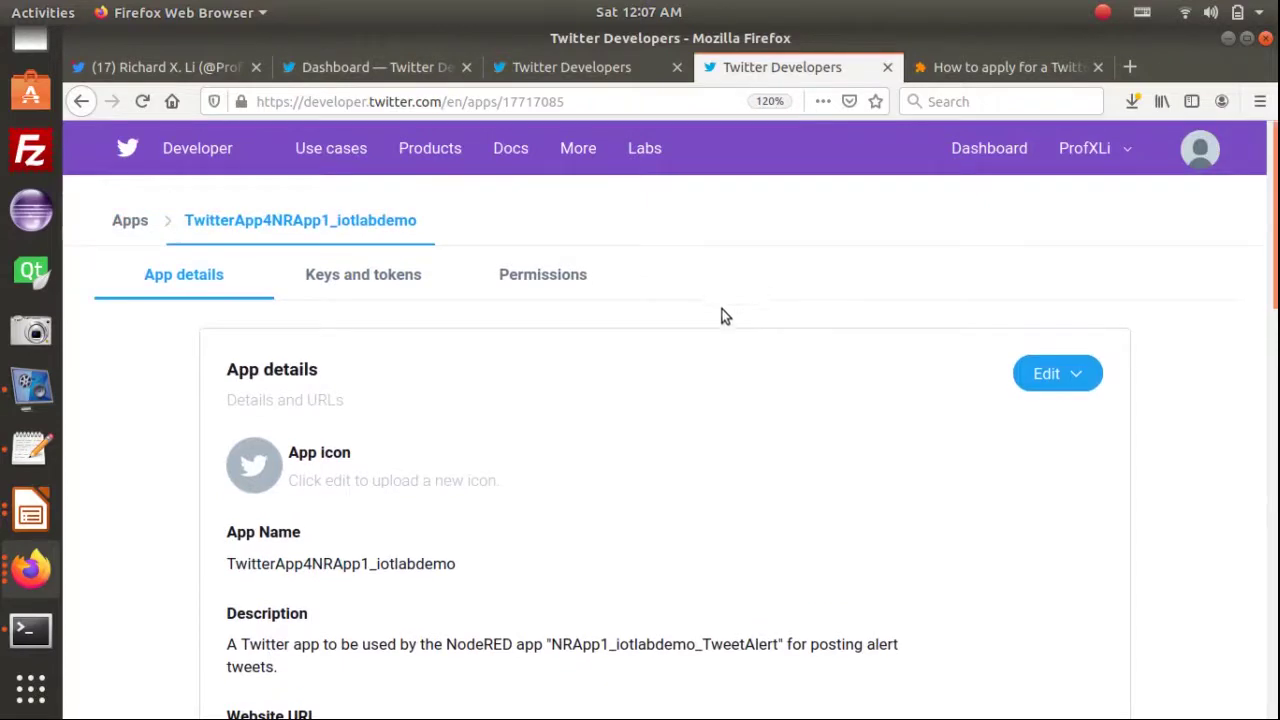
Display the app's Keys and tokens page with its consumer API keys and access token section
{"action": "left_click", "coordinate": [366, 280]}
{"action": "scroll", "coordinate": [680, 355], "scroll_direction": "down", "scroll_amount": 3}
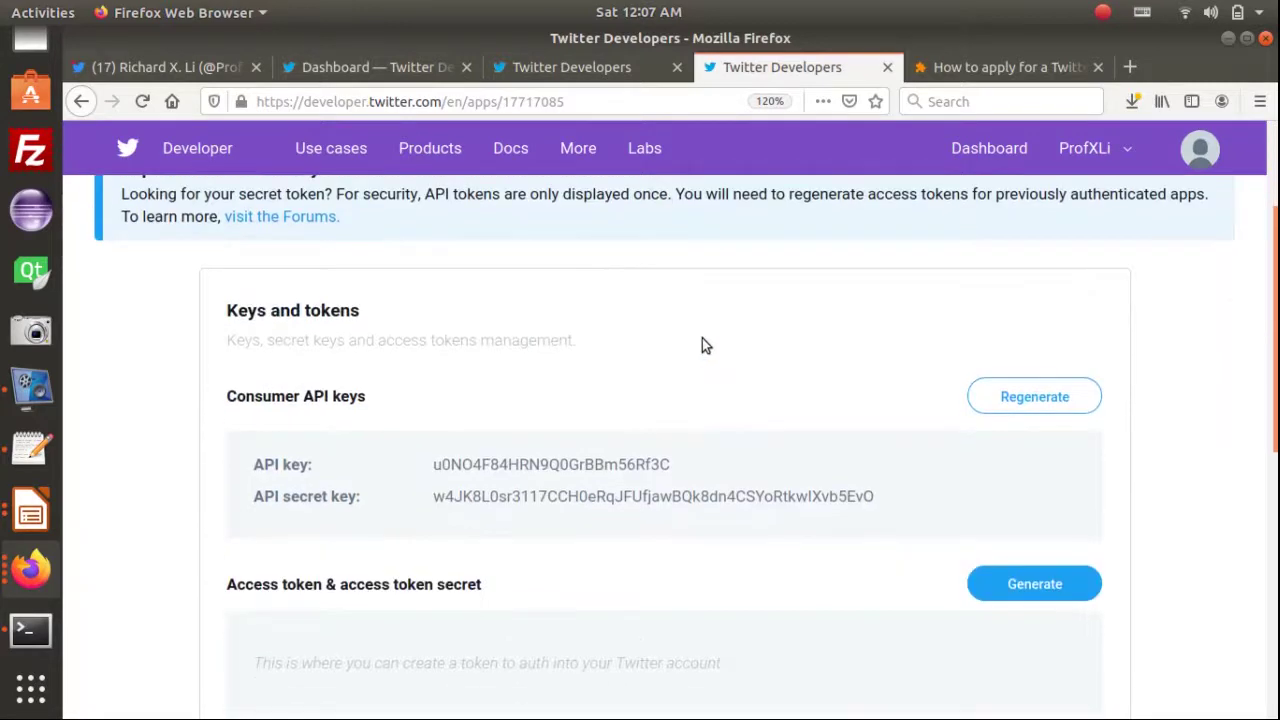
{"action": "scroll", "coordinate": [771, 343], "scroll_direction": "down", "scroll_amount": 3}
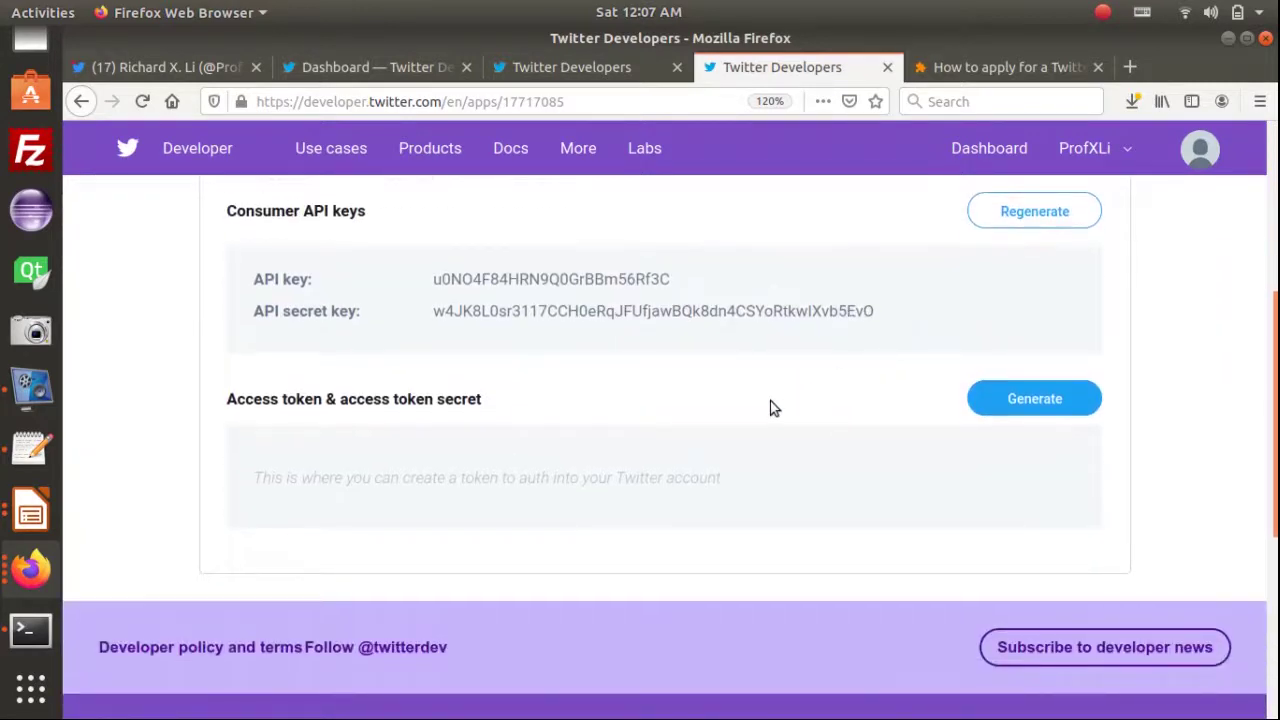
{"action": "scroll", "coordinate": [771, 405], "scroll_direction": "up", "scroll_amount": 3}
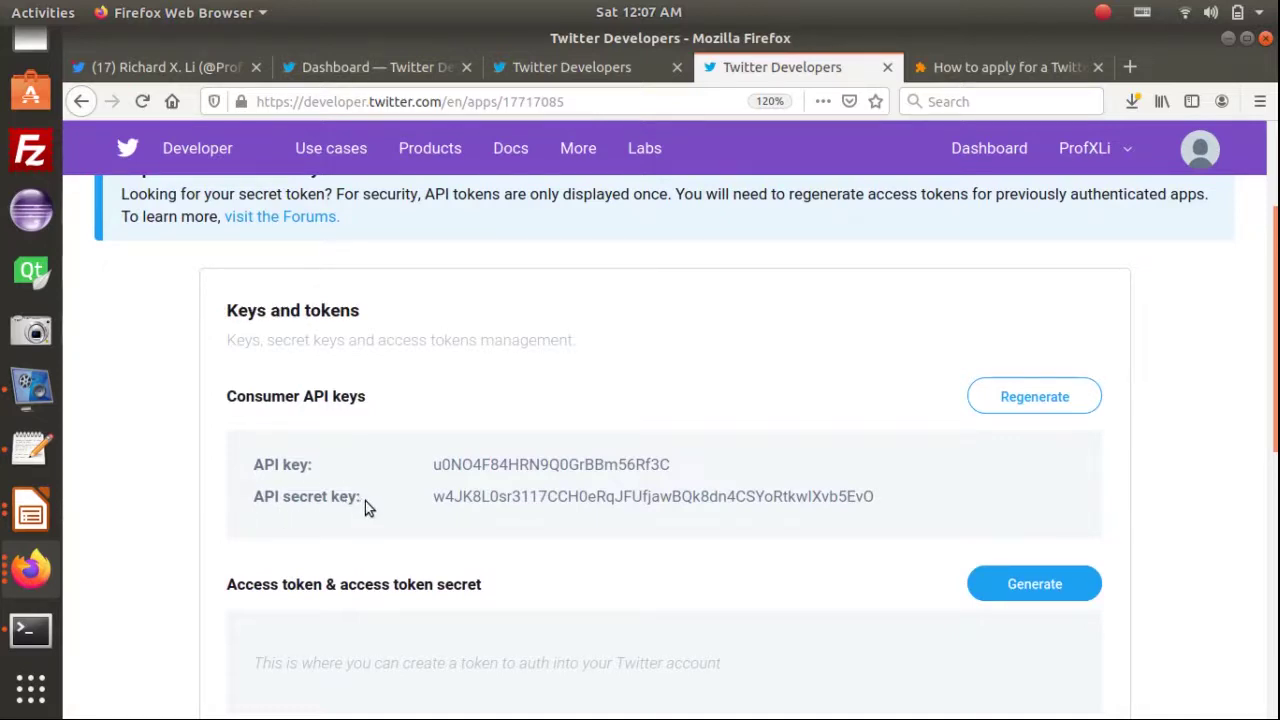
{"action": "scroll", "coordinate": [520, 540], "scroll_direction": "down", "scroll_amount": 1}
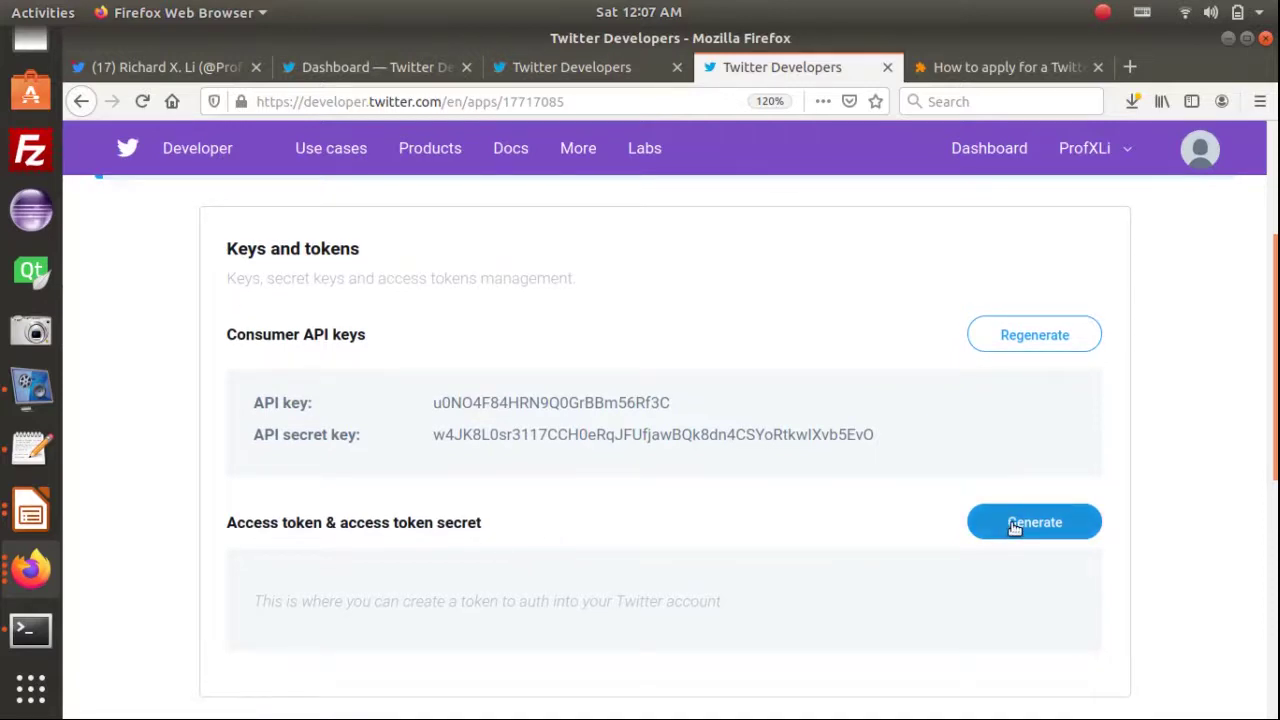
{"action": "left_click_drag", "start_coordinate": [274, 530], "coordinate": [322, 525]}
{"action": "left_click", "coordinate": [436, 524]}
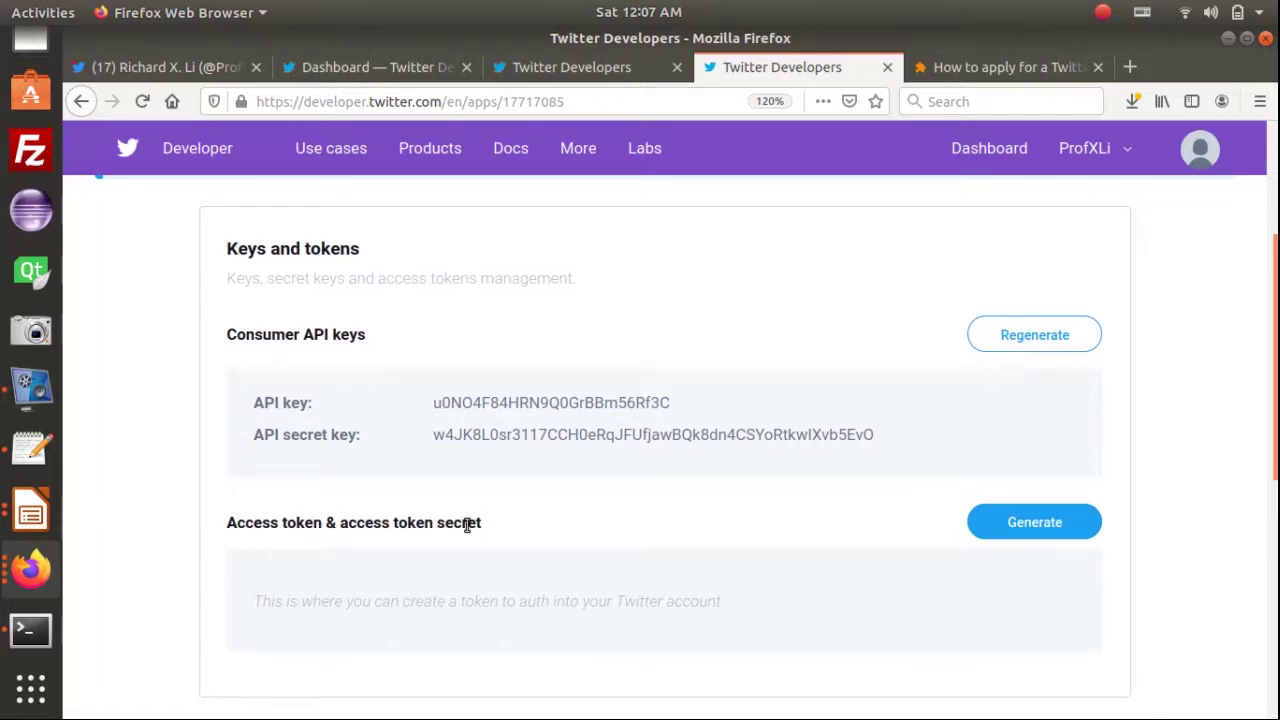
{"action": "left_click", "coordinate": [466, 524]}
{"action": "left_click", "coordinate": [1036, 524]}
Generate the access token and secret, copy the access token, and return to the credentials file
{"action": "left_click", "coordinate": [1036, 524]}
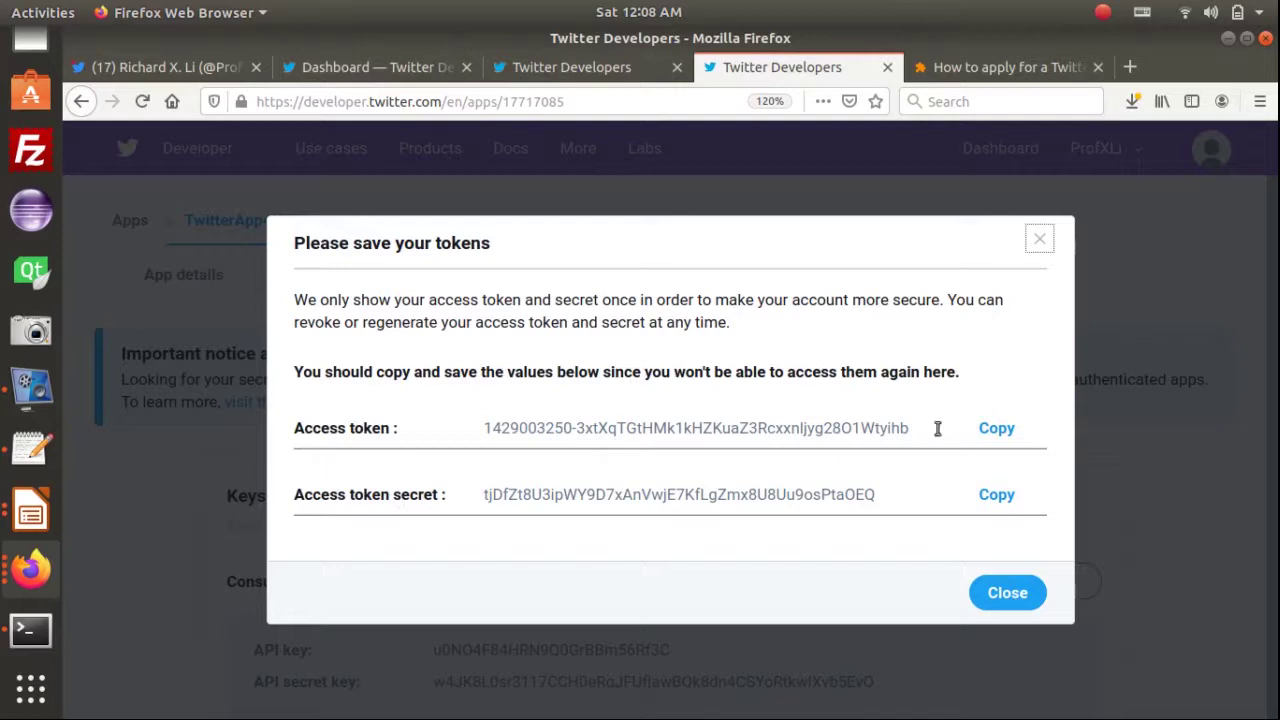
{"action": "left_click", "coordinate": [994, 430]}
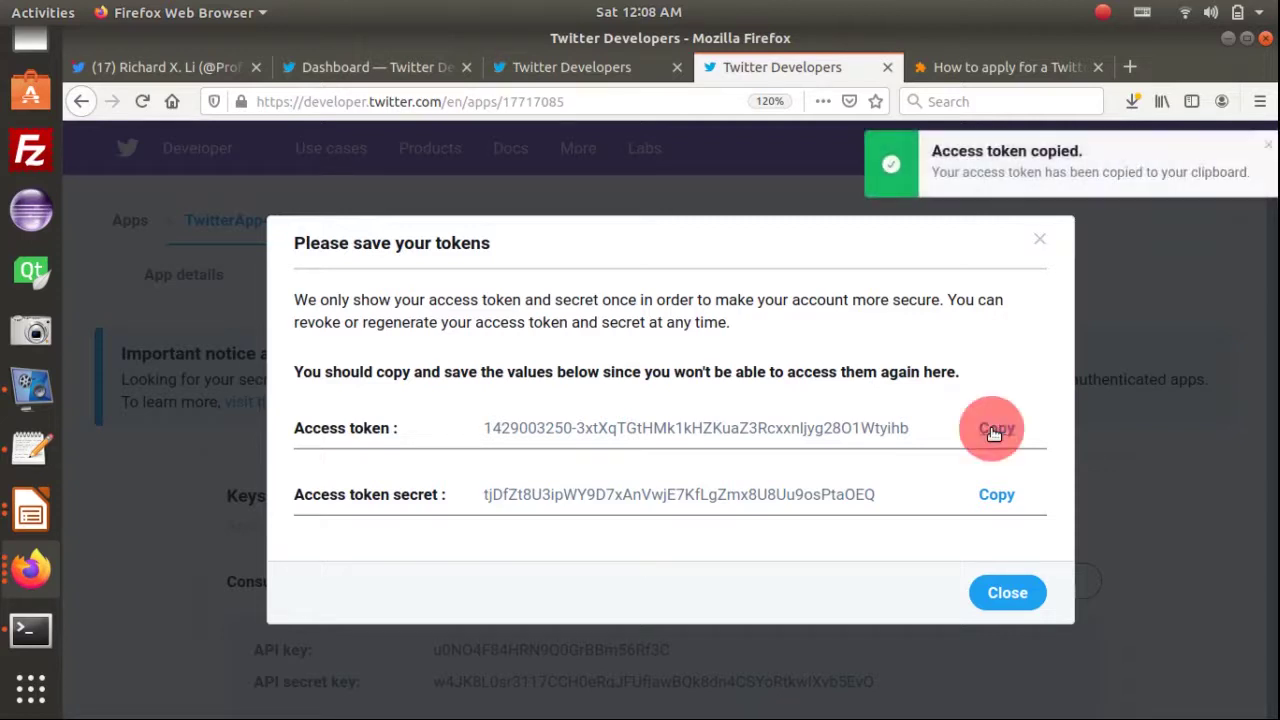
{"action": "key", "text": "alt+Tab"}
{"action": "key", "text": "alt+Tab"}
{"action": "key", "text": "alt+Tab"}
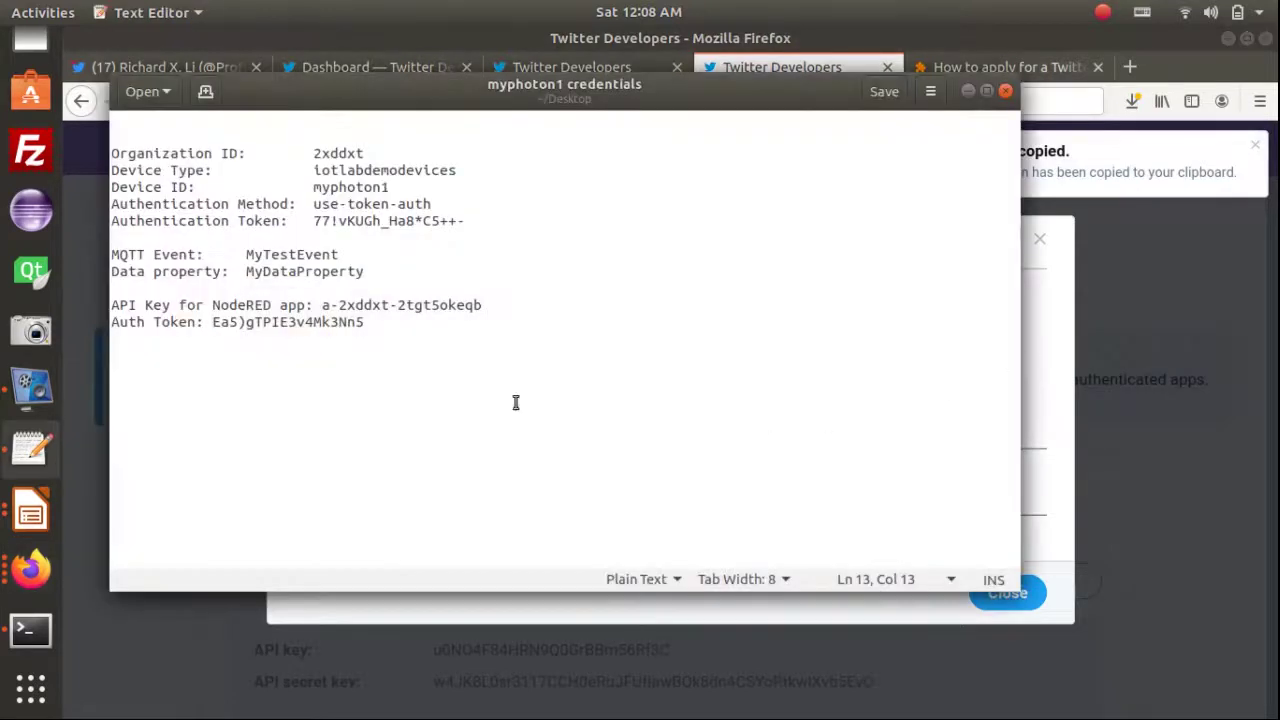
Add a "Twitter App's Credentials:" heading and paste the access token labelled 'Access Token:'
{"action": "left_click", "coordinate": [372, 338]}
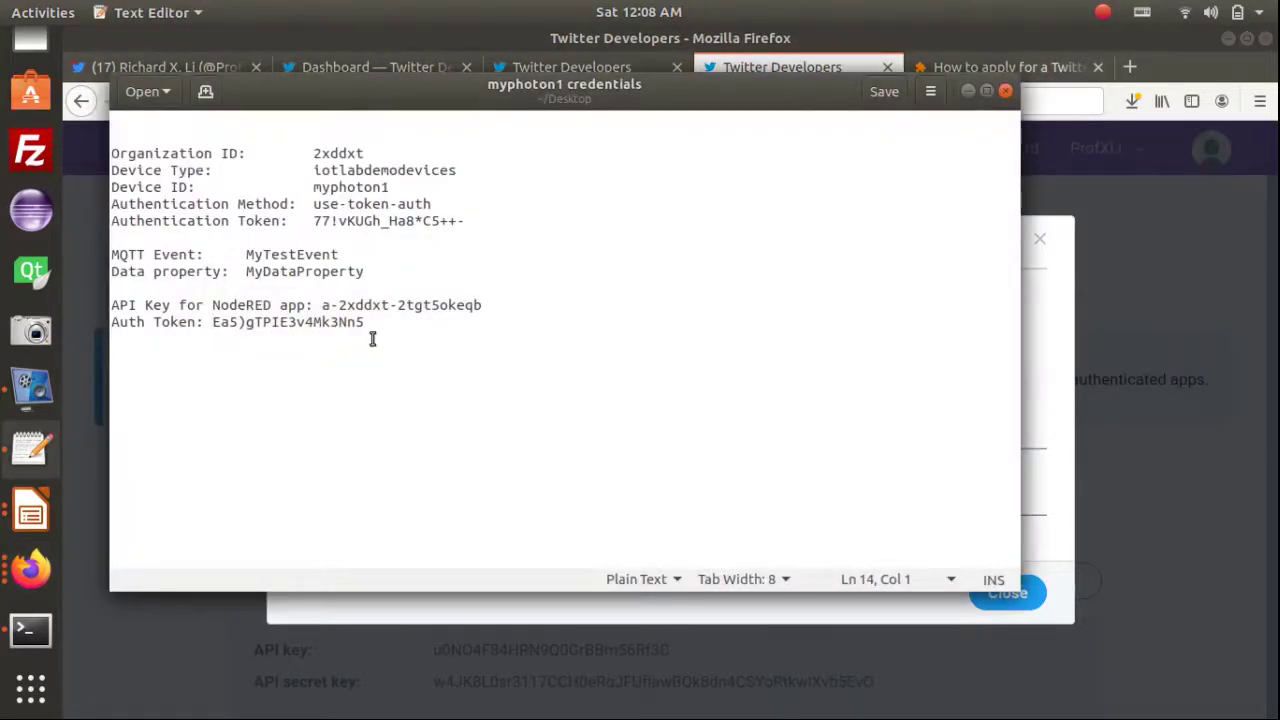
{"action": "key", "text": "Return"}
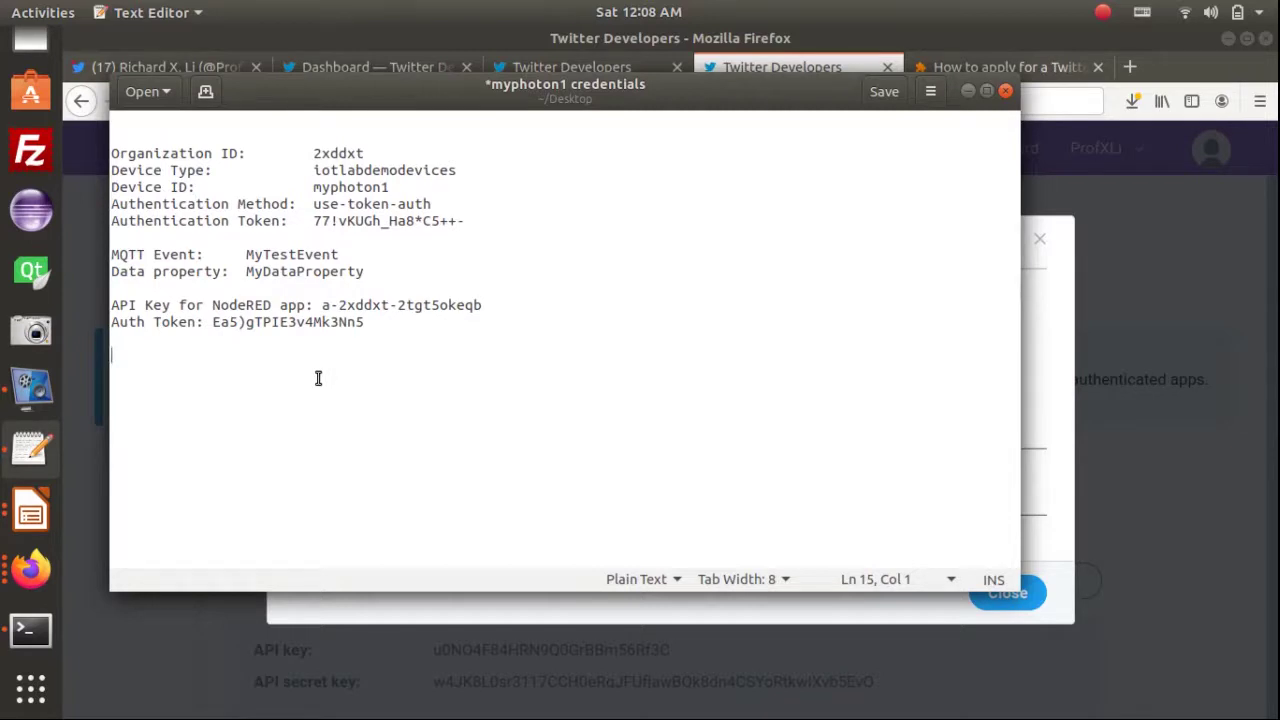
{"action": "type", "text": "Twitter App's"}
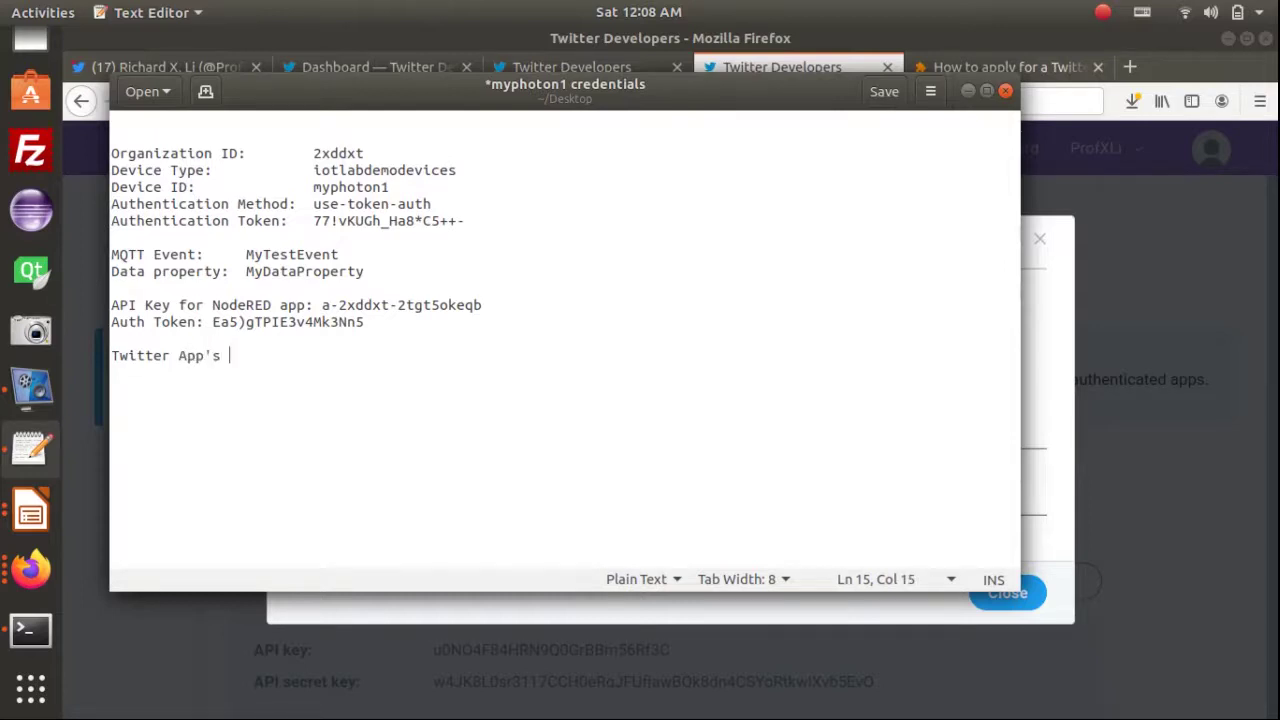
{"action": "left_click_drag", "start_coordinate": [445, 80], "coordinate": [772, 161]}
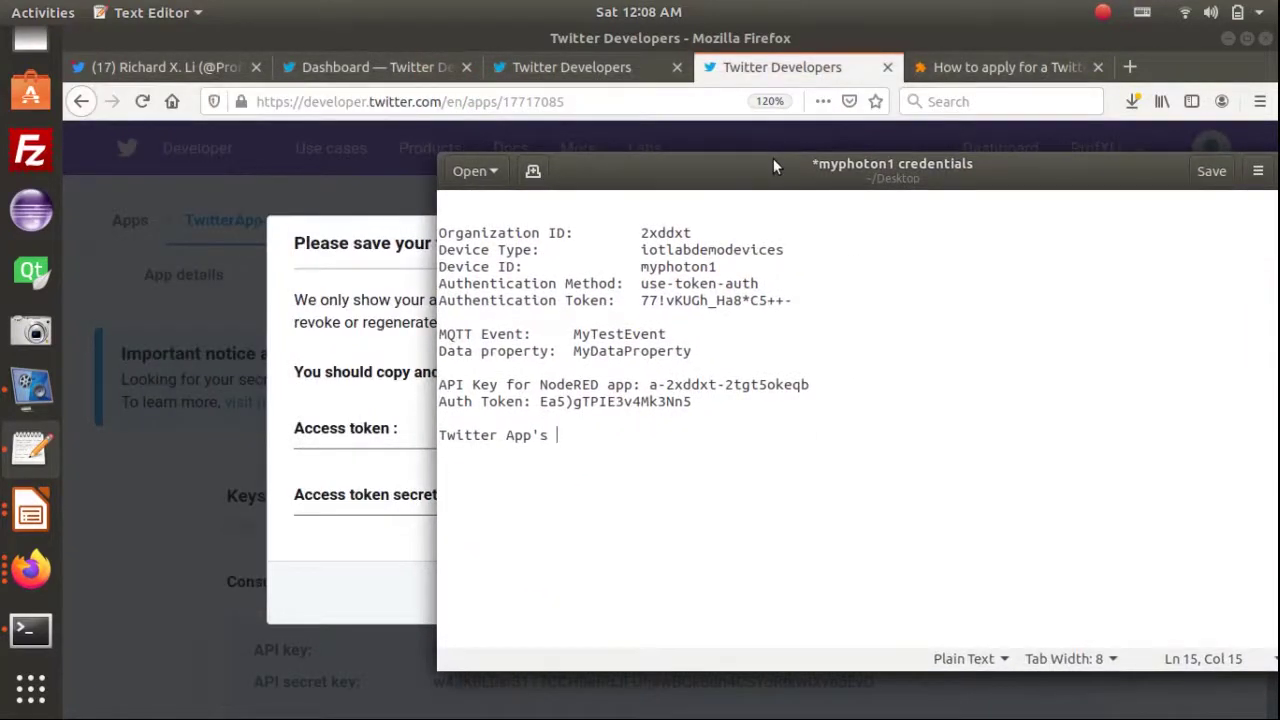
{"action": "type", "text": "Ce"}
{"action": "type", "text": "edentials"}
{"action": "type", "text": ":"}
{"action": "key", "text": "Return"}
{"action": "key", "text": "Return"}
{"action": "key", "text": "Return"}
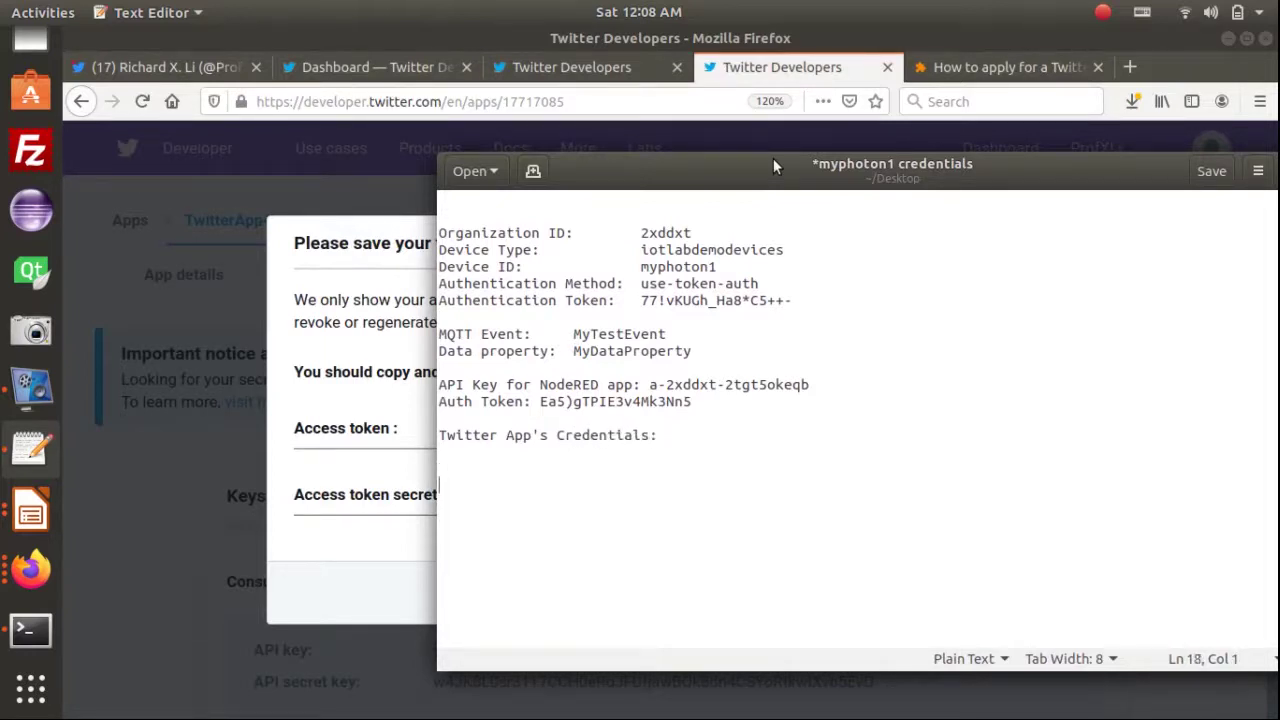
{"action": "key", "text": "ctrl+v"}
{"action": "key", "text": "Home"}
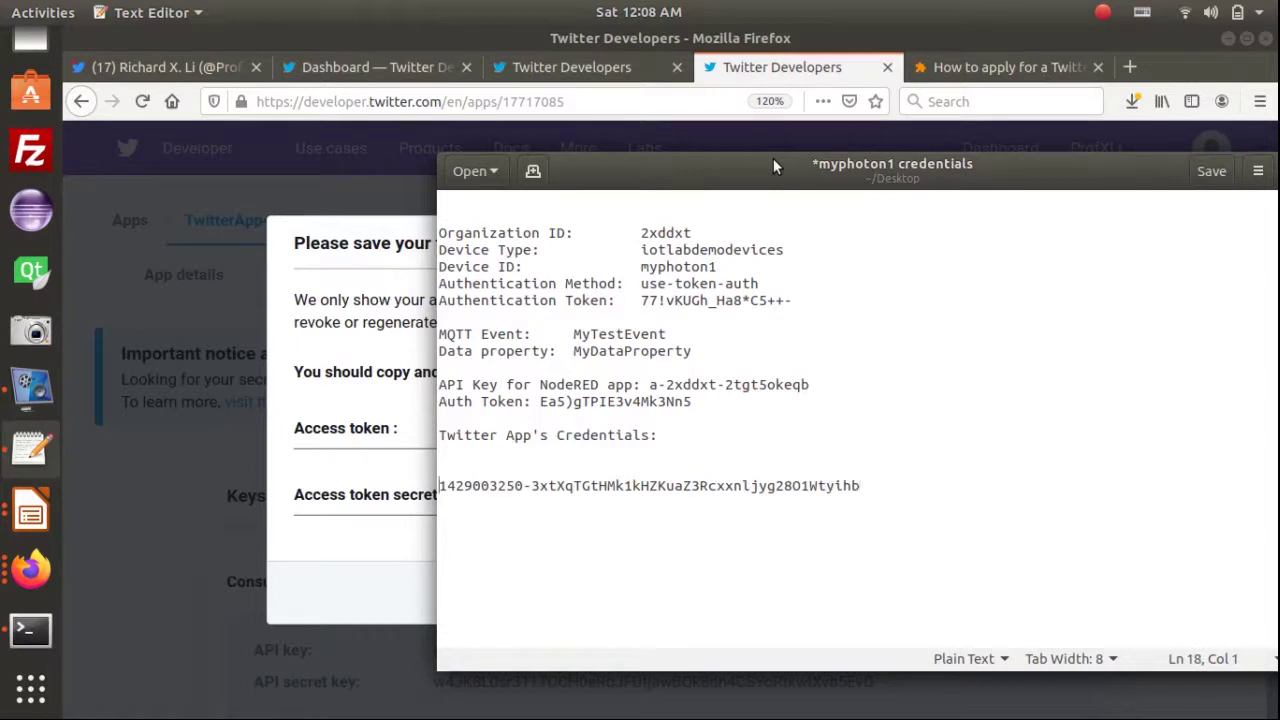
{"action": "type", "text": "Access To"}
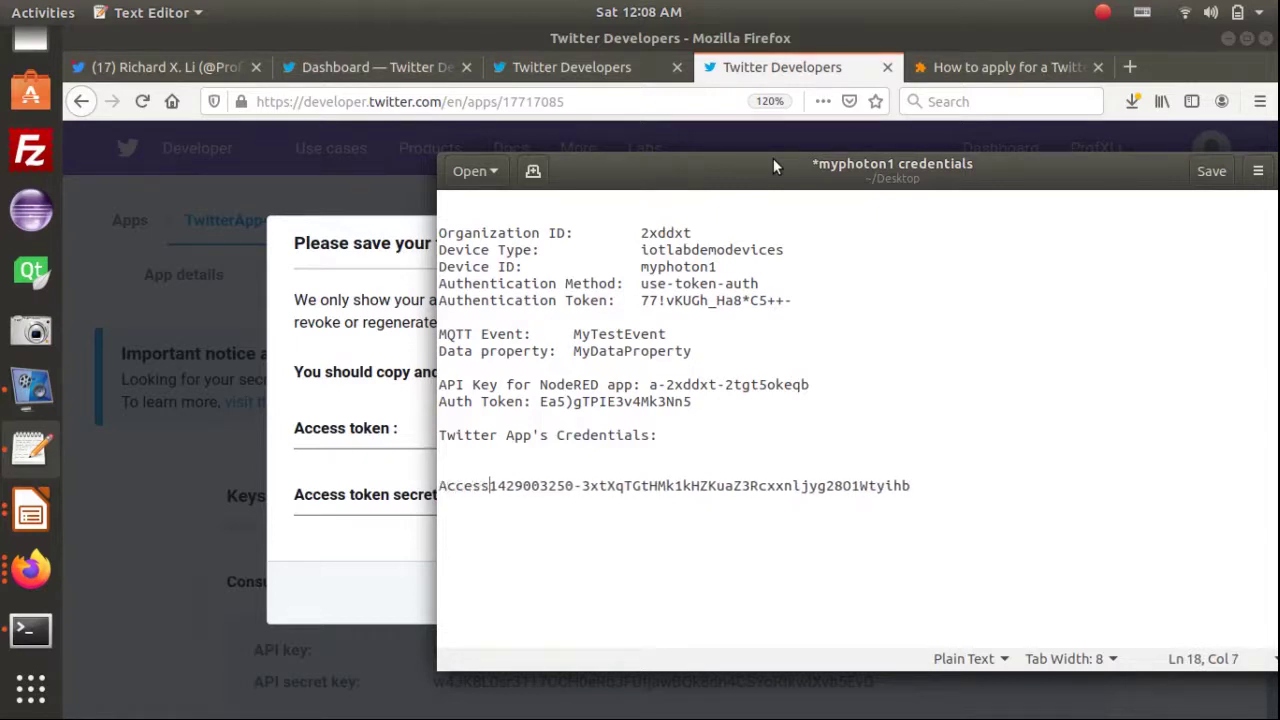
{"action": "type", "text": "ken:"}
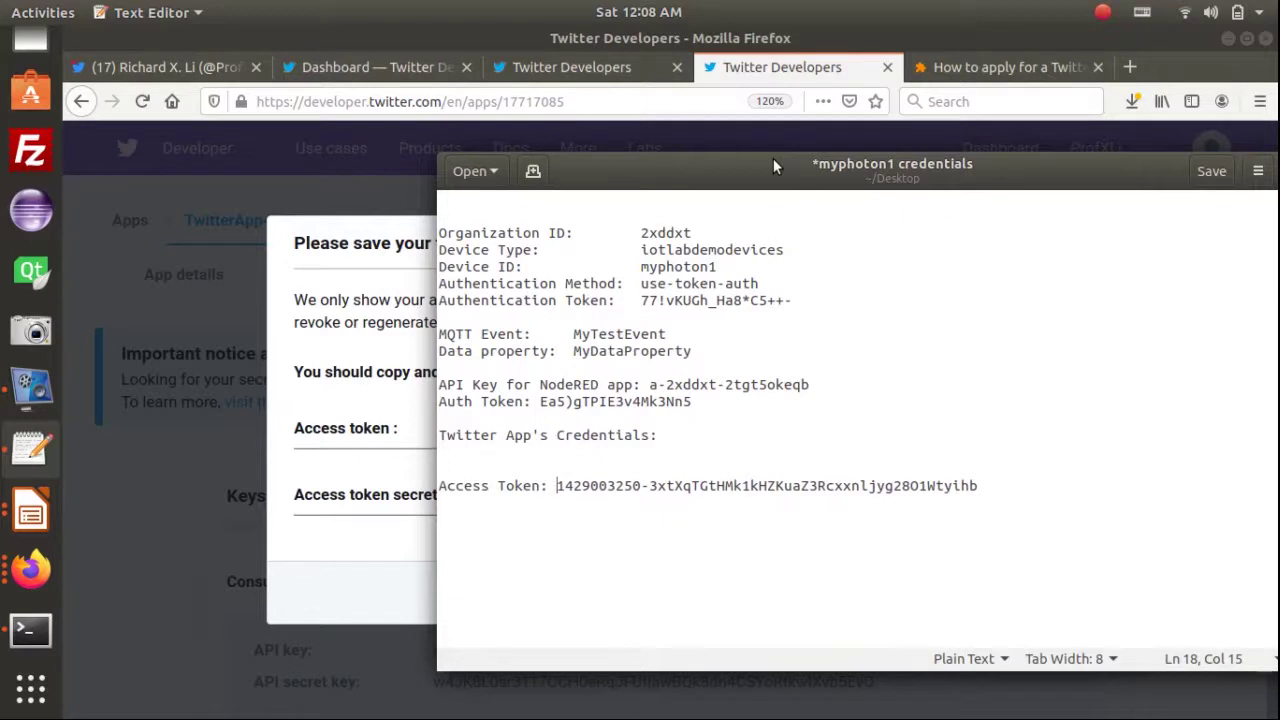
Paste the access token secret on its own labelled line below and save the file
{"action": "left_click", "coordinate": [378, 366]}
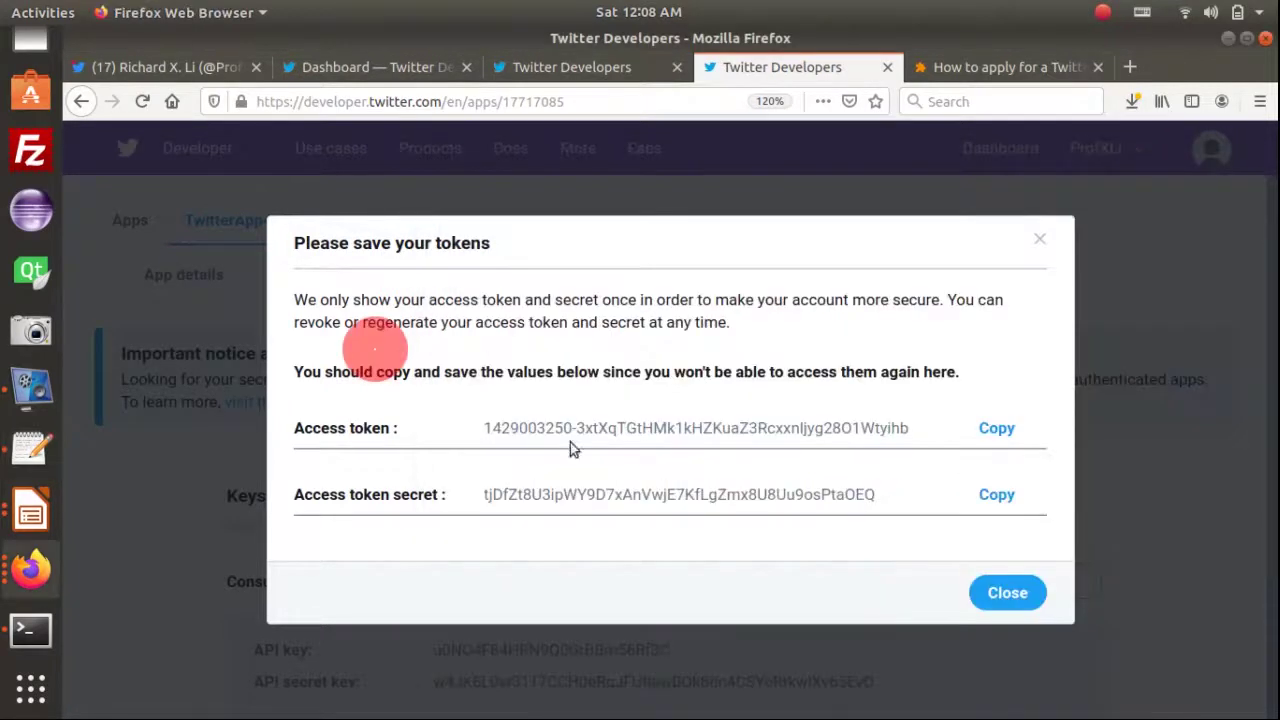
{"action": "left_click", "coordinate": [996, 494]}
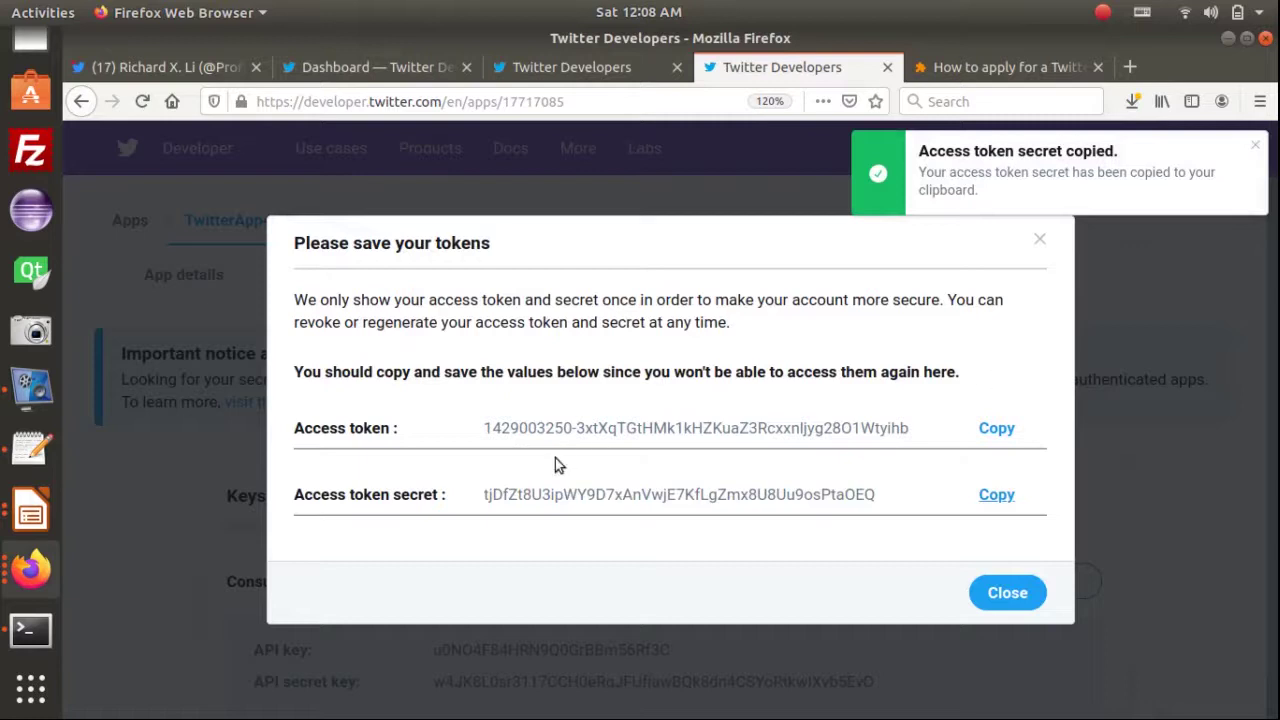
{"action": "left_click_drag", "start_coordinate": [299, 494], "coordinate": [886, 490]}
{"action": "key", "text": "alt+Tab"}
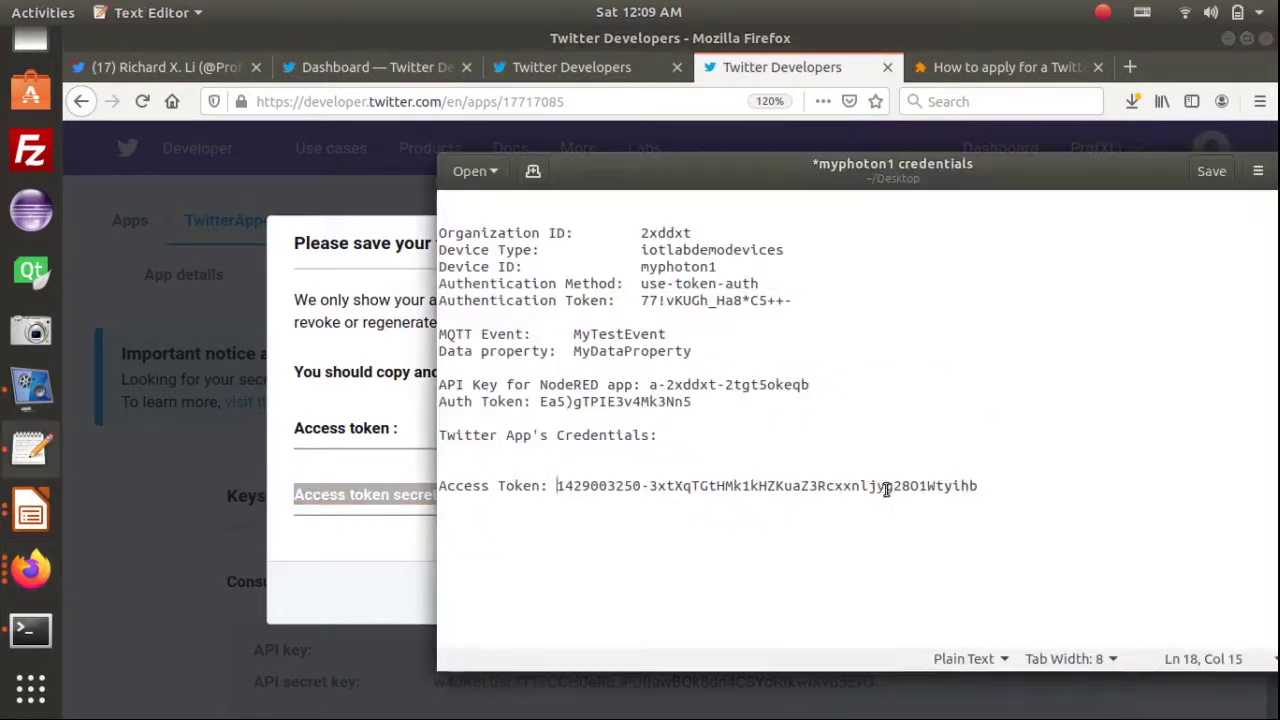
{"action": "left_click", "coordinate": [993, 481]}
{"action": "key", "text": "Return"}
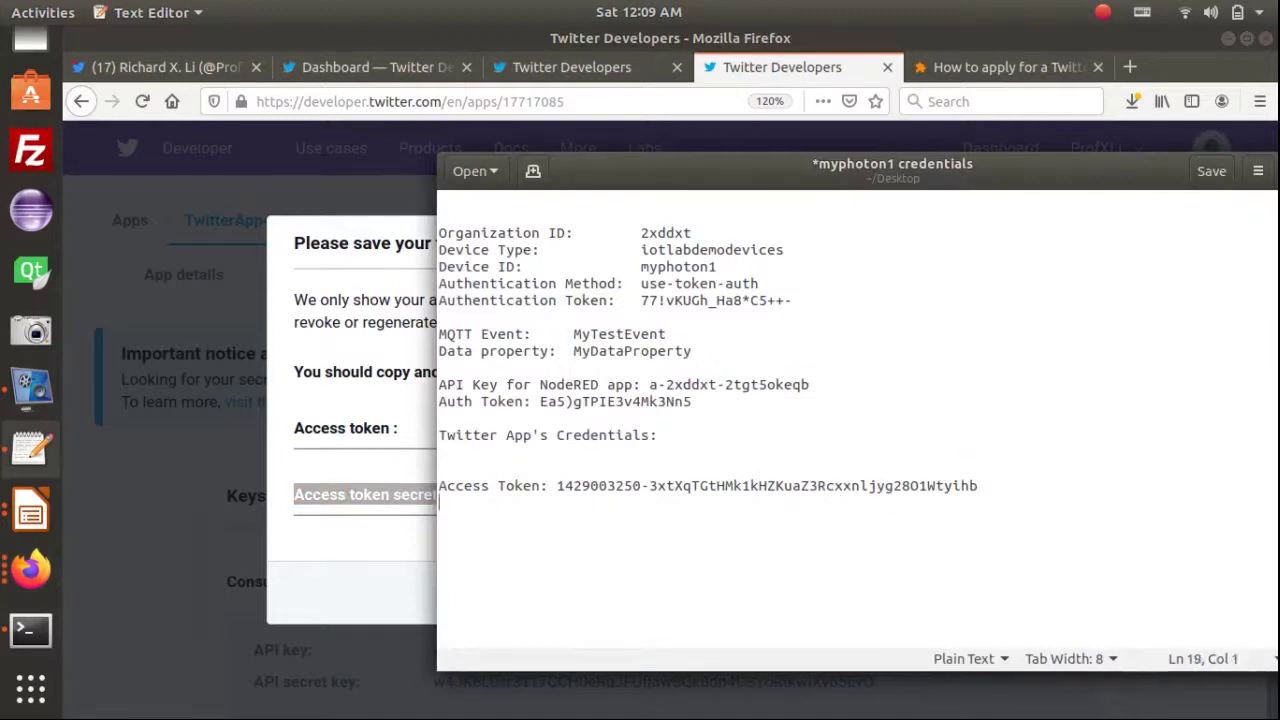
{"action": "key", "text": "ctrl+v"}
{"action": "left_click", "coordinate": [632, 502]}
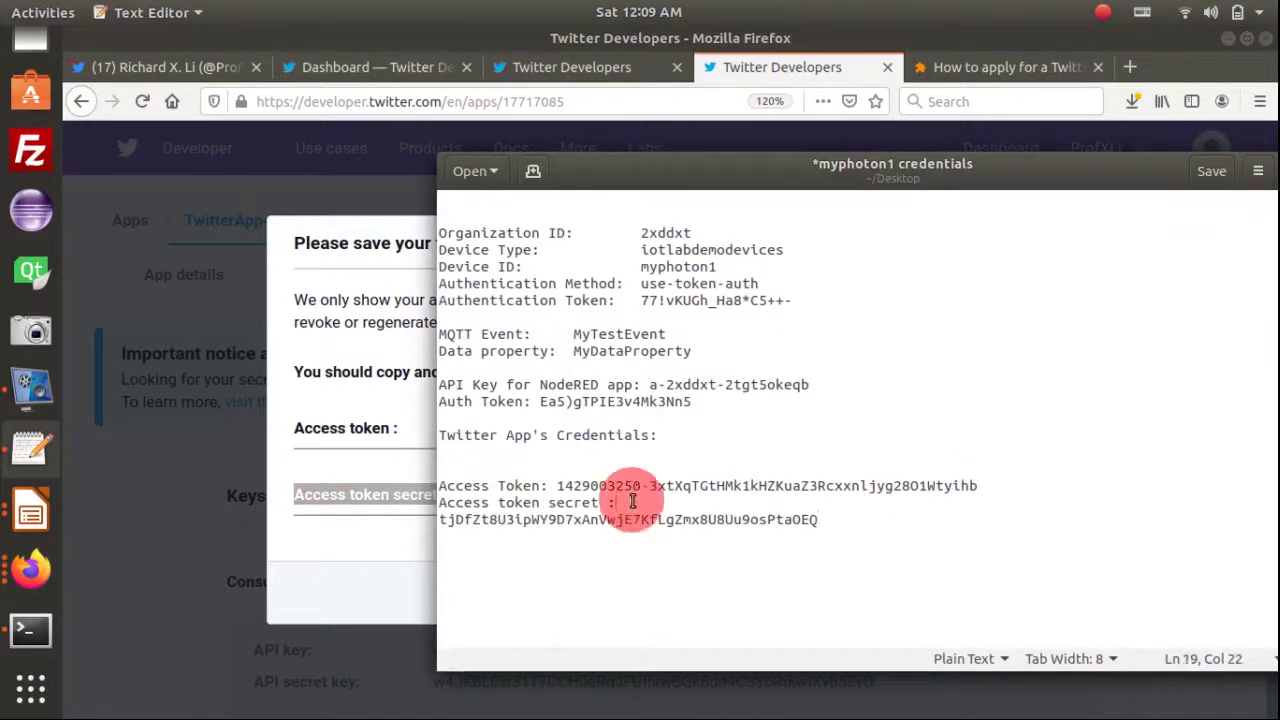
{"action": "key", "text": "Delete"}
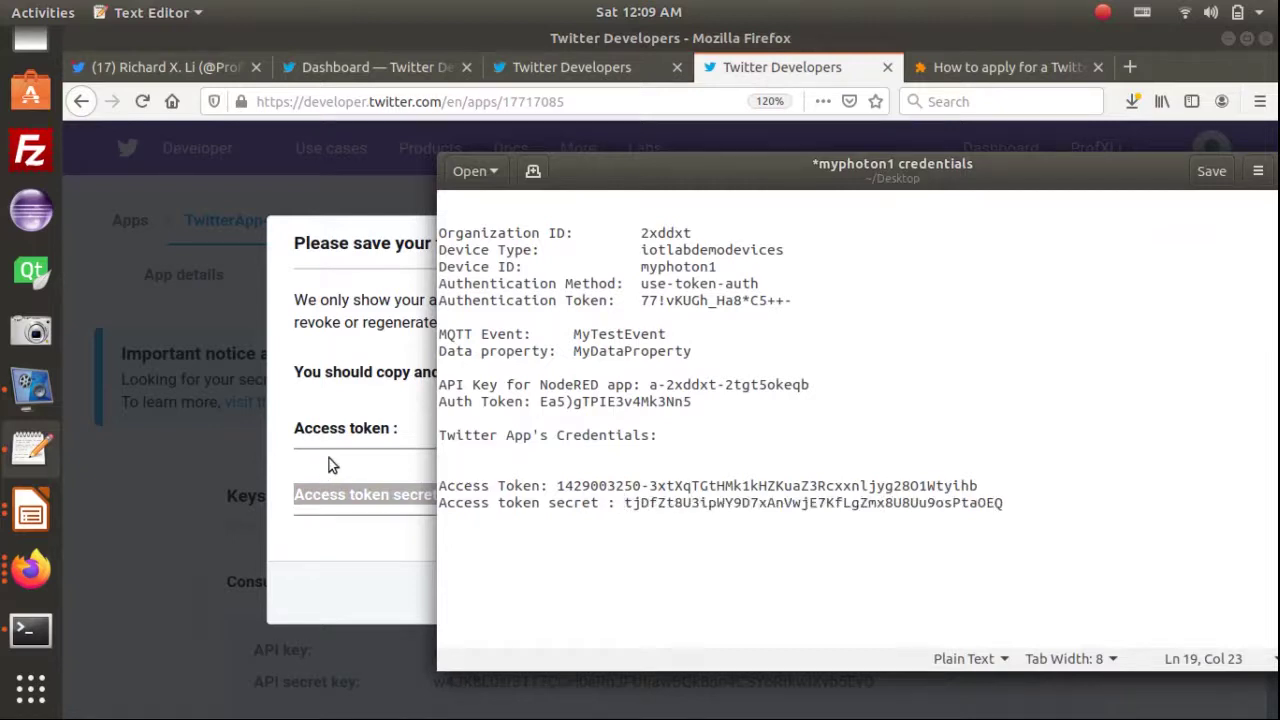
{"action": "left_click", "coordinate": [329, 457]}
{"action": "key", "text": "alt+Tab"}
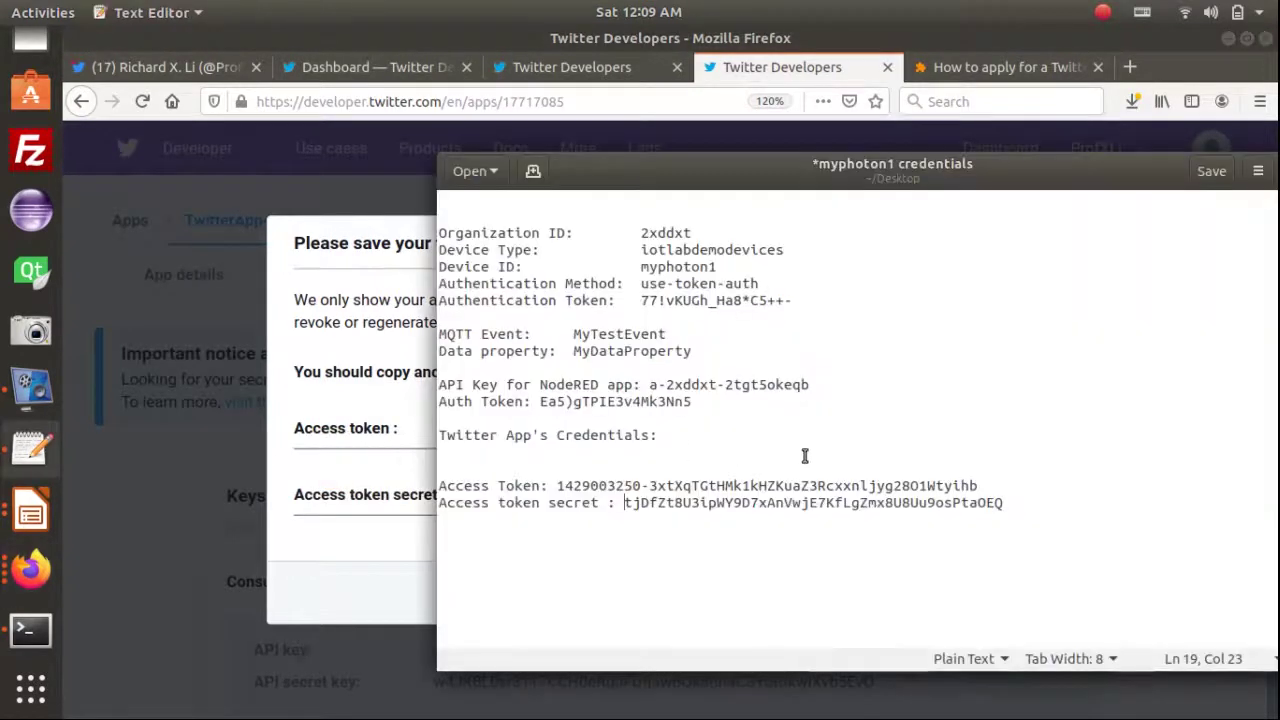
{"action": "key", "text": "ctrl+s"}
{"action": "key", "text": "alt+Tab"}
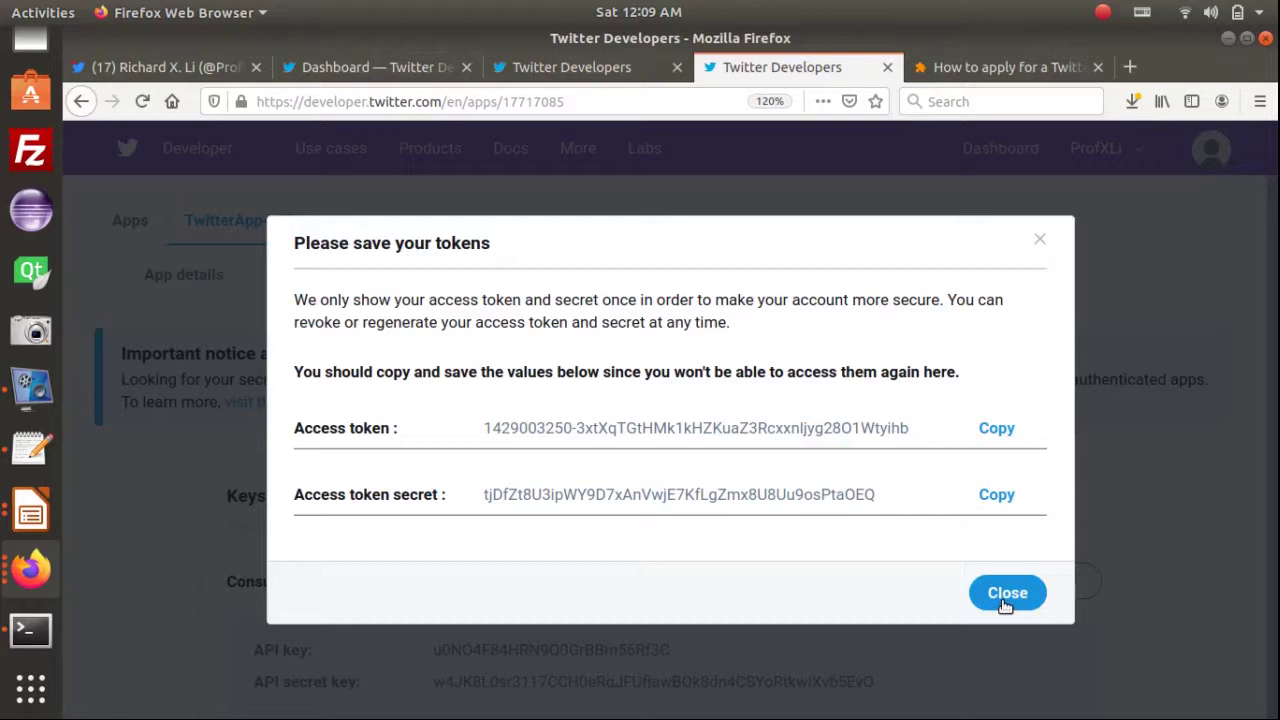
Copy the API key and API secret key rows from the portal into the file under the Twitter heading
{"action": "left_click", "coordinate": [1005, 596]}
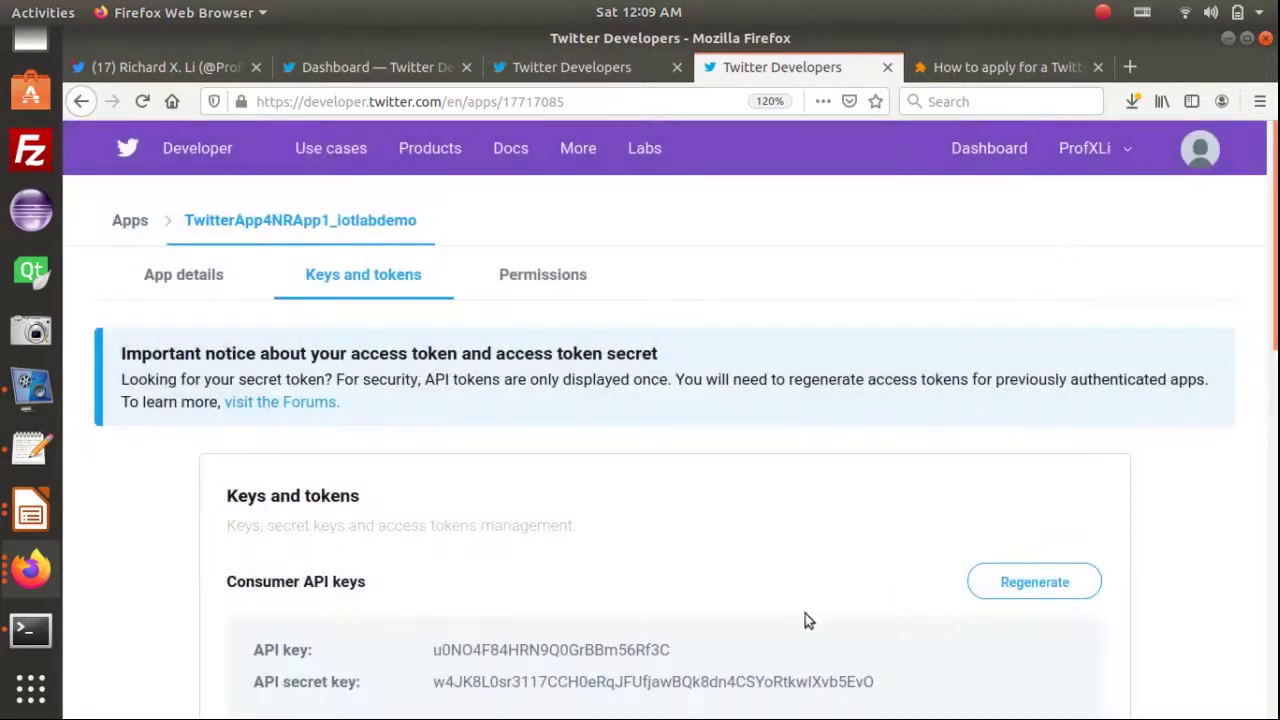
{"action": "scroll", "coordinate": [890, 557], "scroll_direction": "down", "scroll_amount": 3}
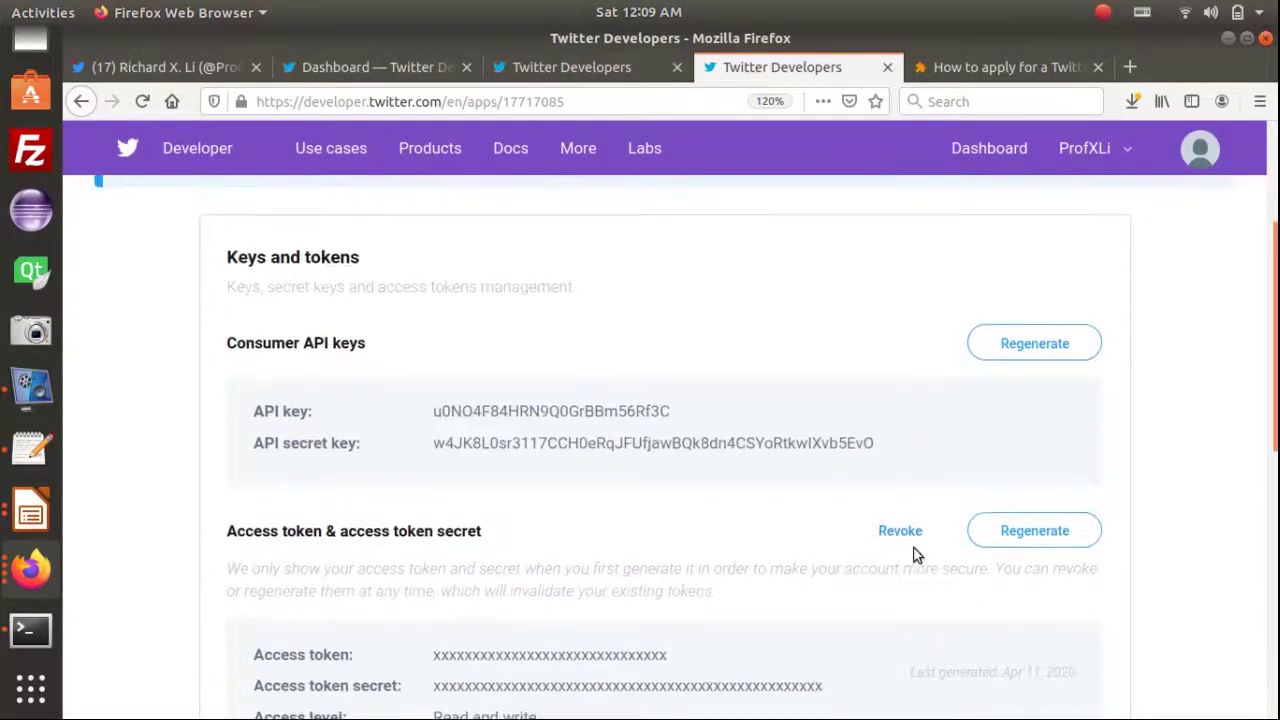
{"action": "triple_click", "coordinate": [887, 440]}
{"action": "left_click_drag", "start_coordinate": [710, 418], "coordinate": [240, 400]}
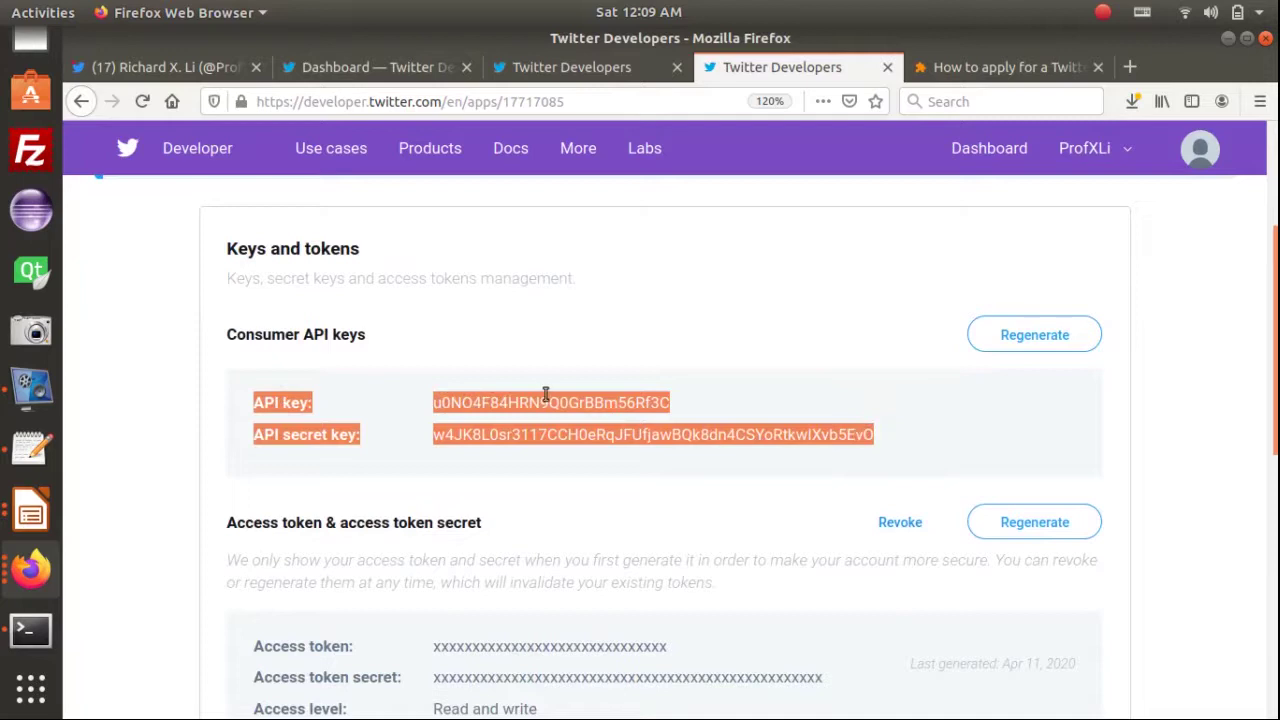
{"action": "key", "text": "alt+Tab"}
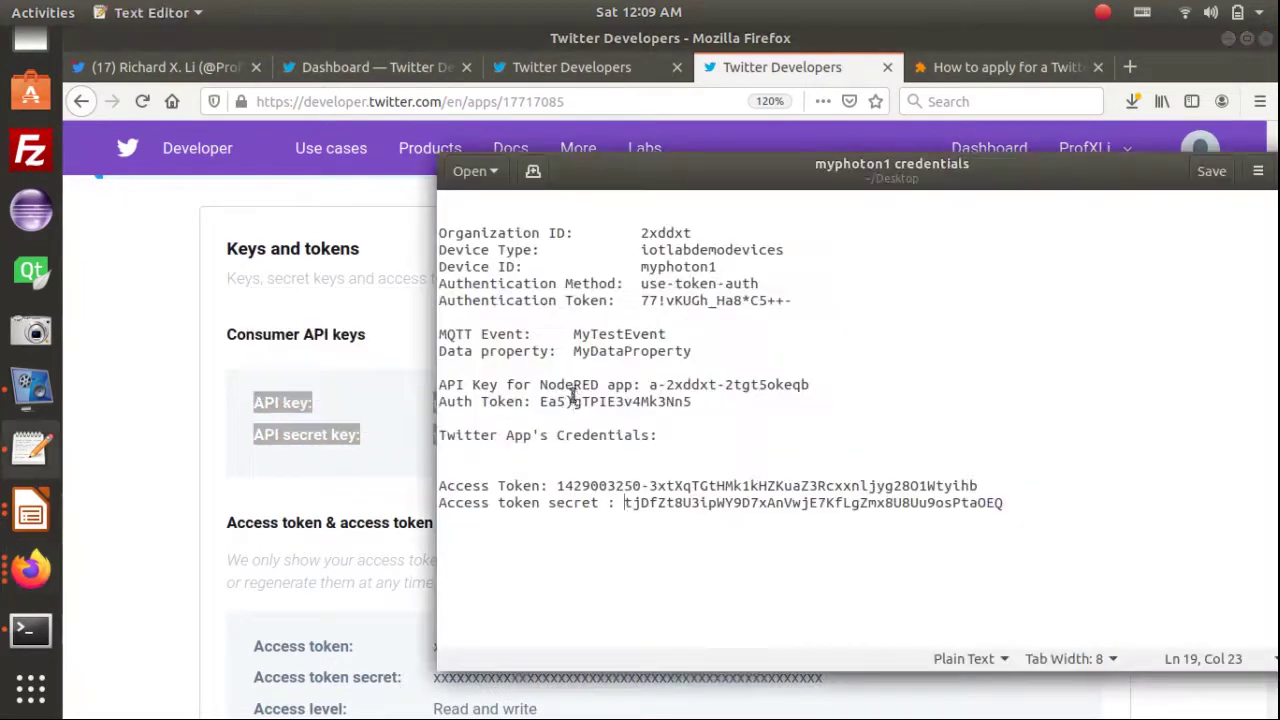
{"action": "left_click", "coordinate": [645, 458]}
{"action": "key", "text": "ctrl+v"}
Join each key value onto its label line and add blank lines above the Twitter heading
{"action": "left_click", "coordinate": [534, 457]}
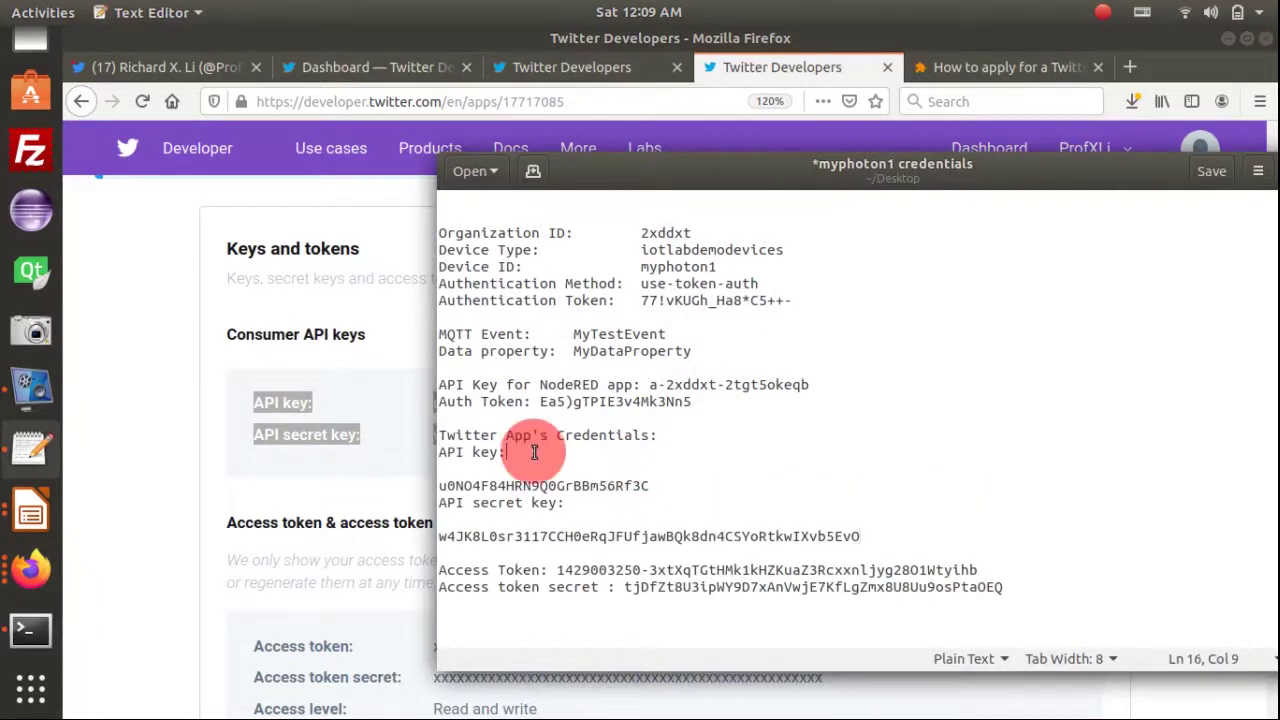
{"action": "key", "text": "Delete"}
{"action": "key", "text": "Delete"}
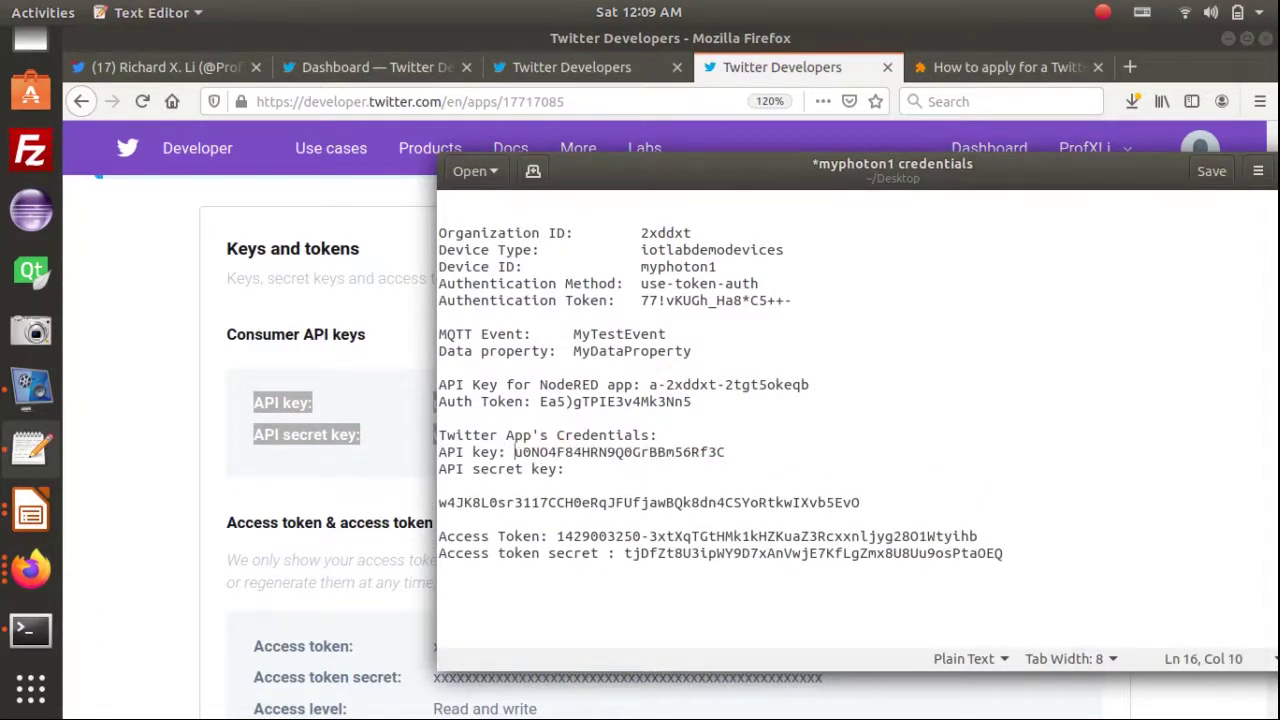
{"action": "left_click", "coordinate": [598, 474]}
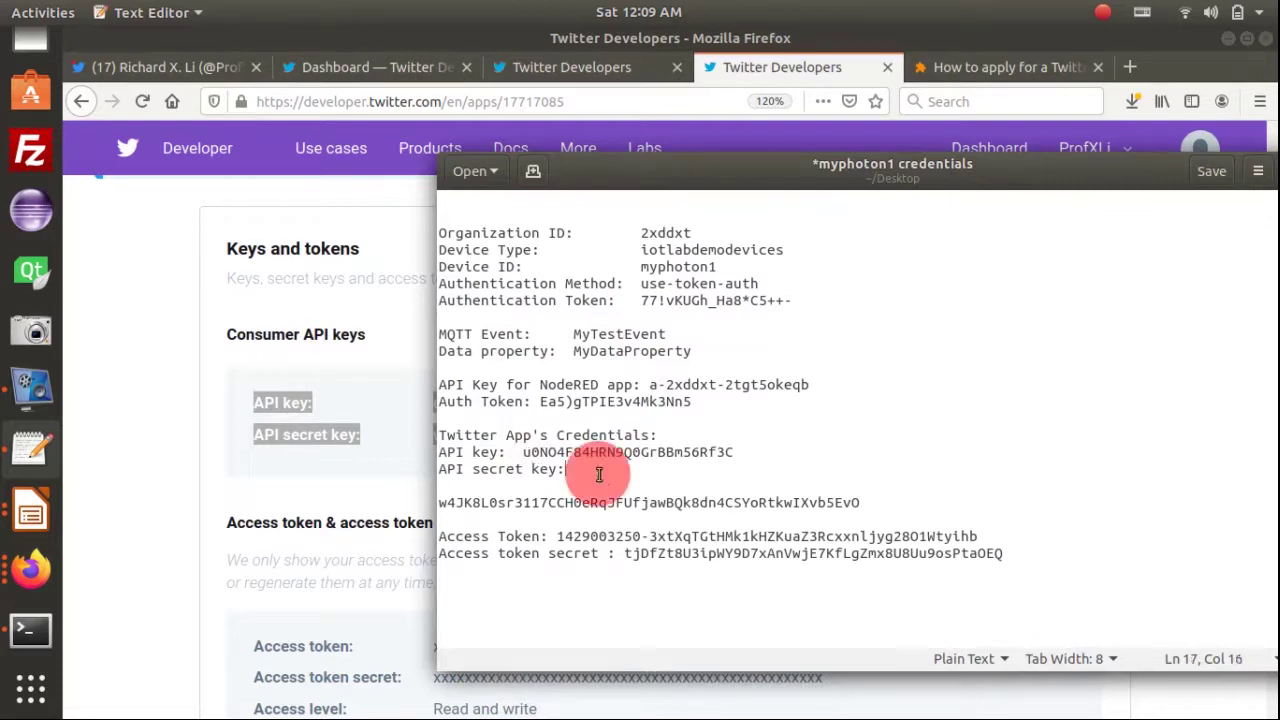
{"action": "key", "text": "Delete"}
{"action": "key", "text": "Delete"}
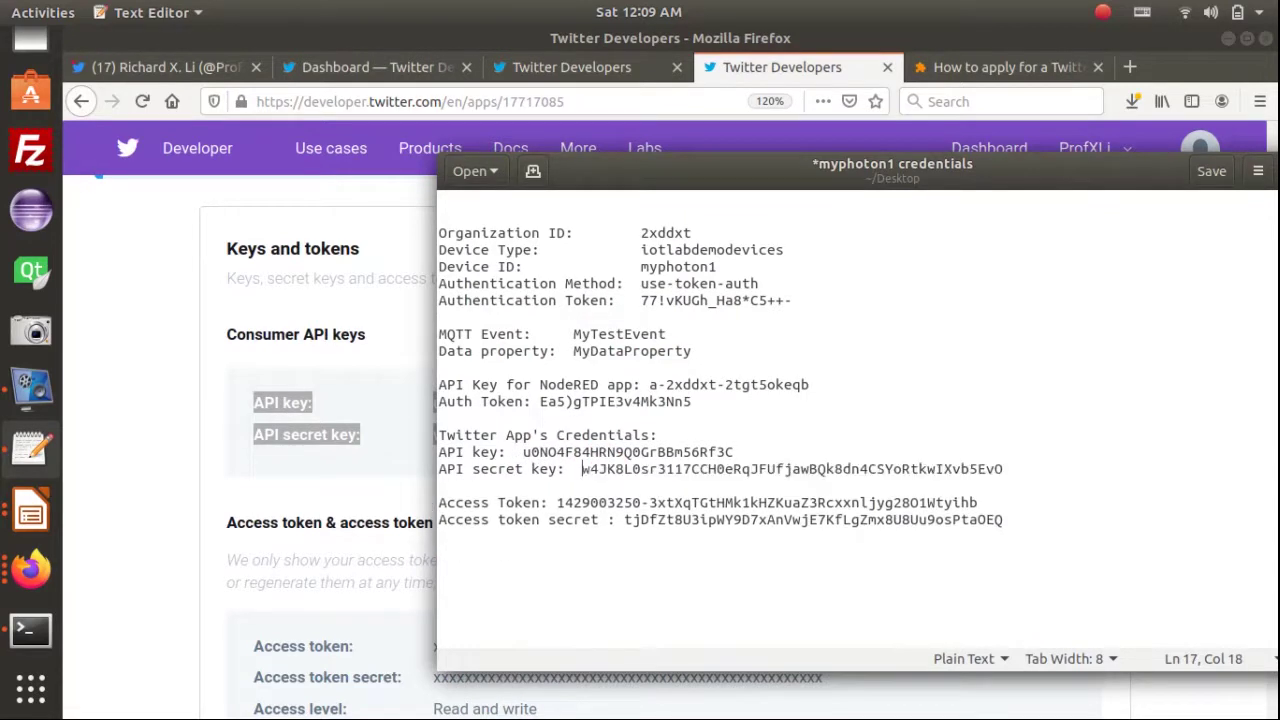
{"action": "left_click", "coordinate": [595, 420]}
{"action": "key", "text": "Return"}
{"action": "key", "text": "Return"}
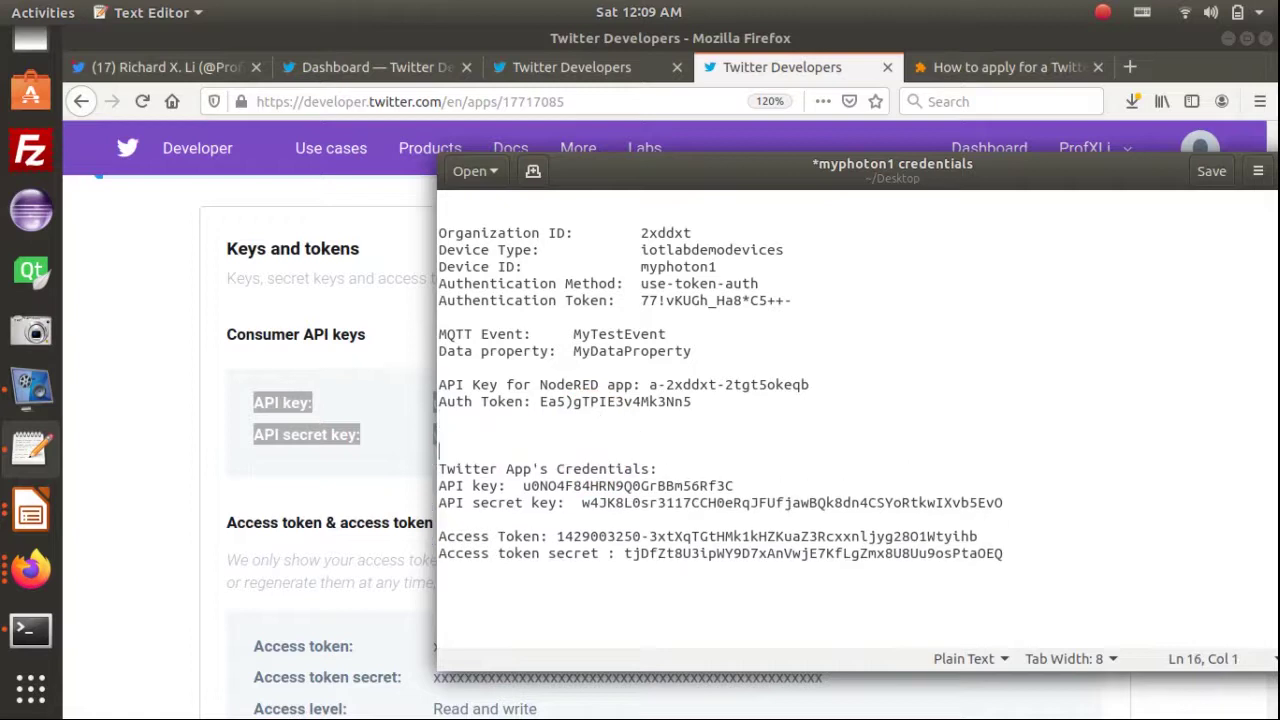
Insert dashed separator lines above the Twitter section and below the Data property line
{"action": "type", "text": "--------------------------------------------------------------"}
{"action": "left_click", "coordinate": [707, 350]}
{"action": "key", "text": "Return"}
{"action": "key", "text": "Return"}
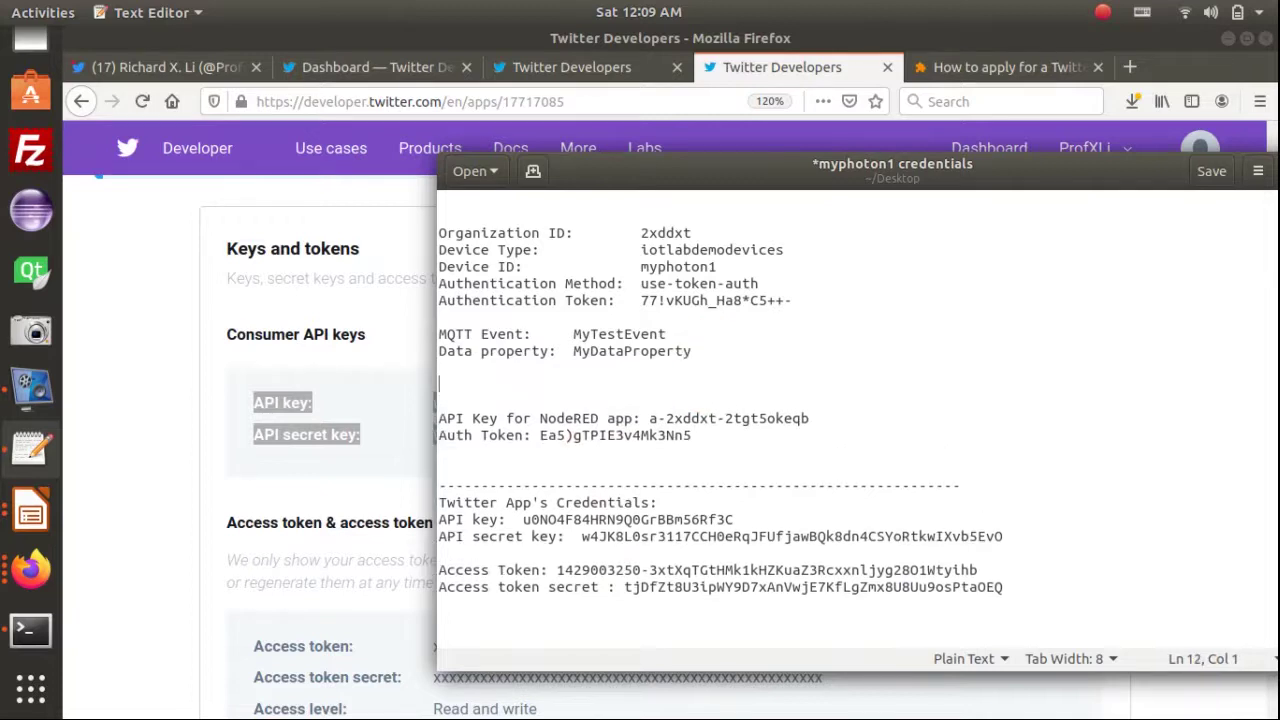
{"action": "type", "text": "---------------------------------------------------------------"}
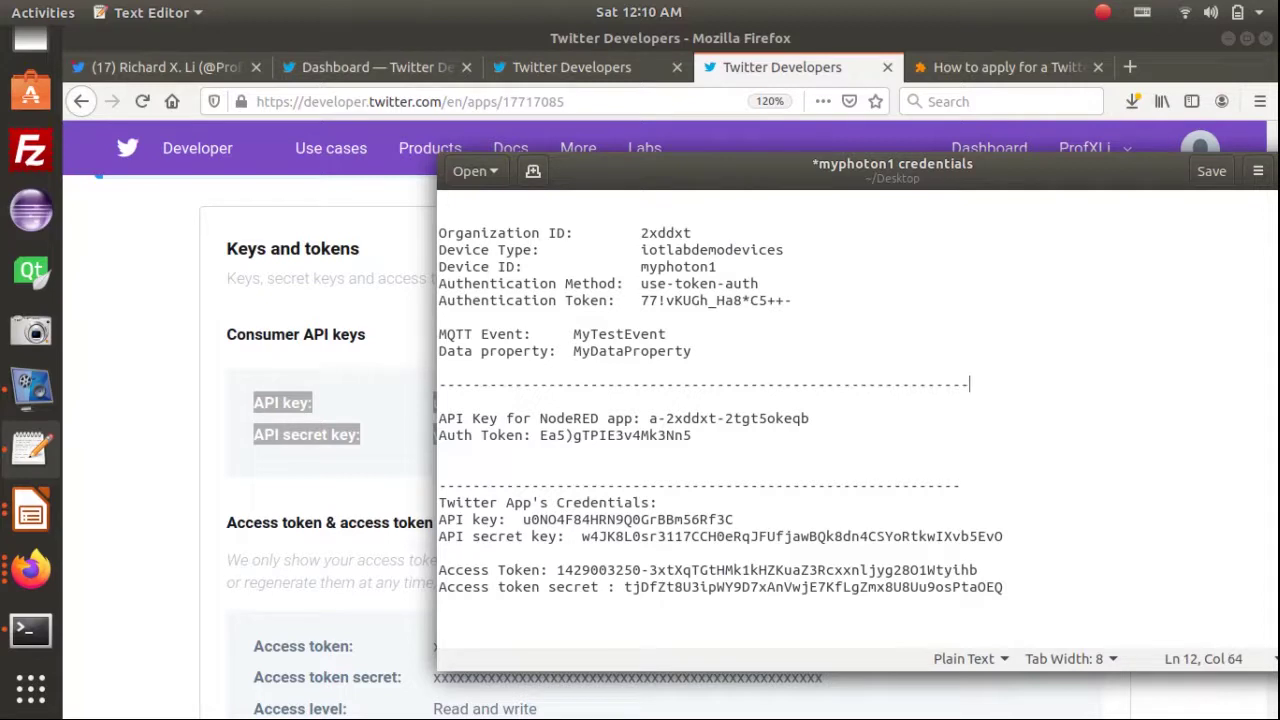
Add a 'Device Credentials:' heading at the top with a dashed line above it, and save
{"action": "left_click", "coordinate": [455, 207]}
{"action": "key", "text": "Return"}
{"action": "type", "text": "Device Credentials:"}
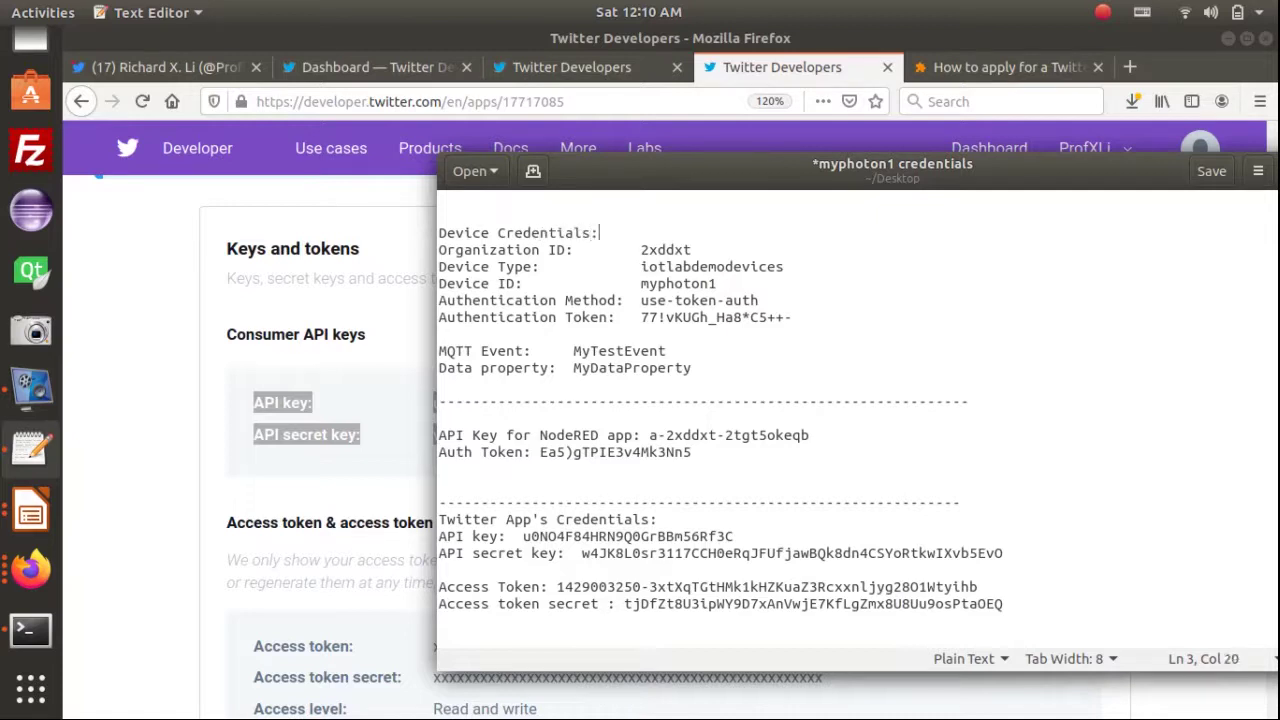
{"action": "key", "text": "Return"}
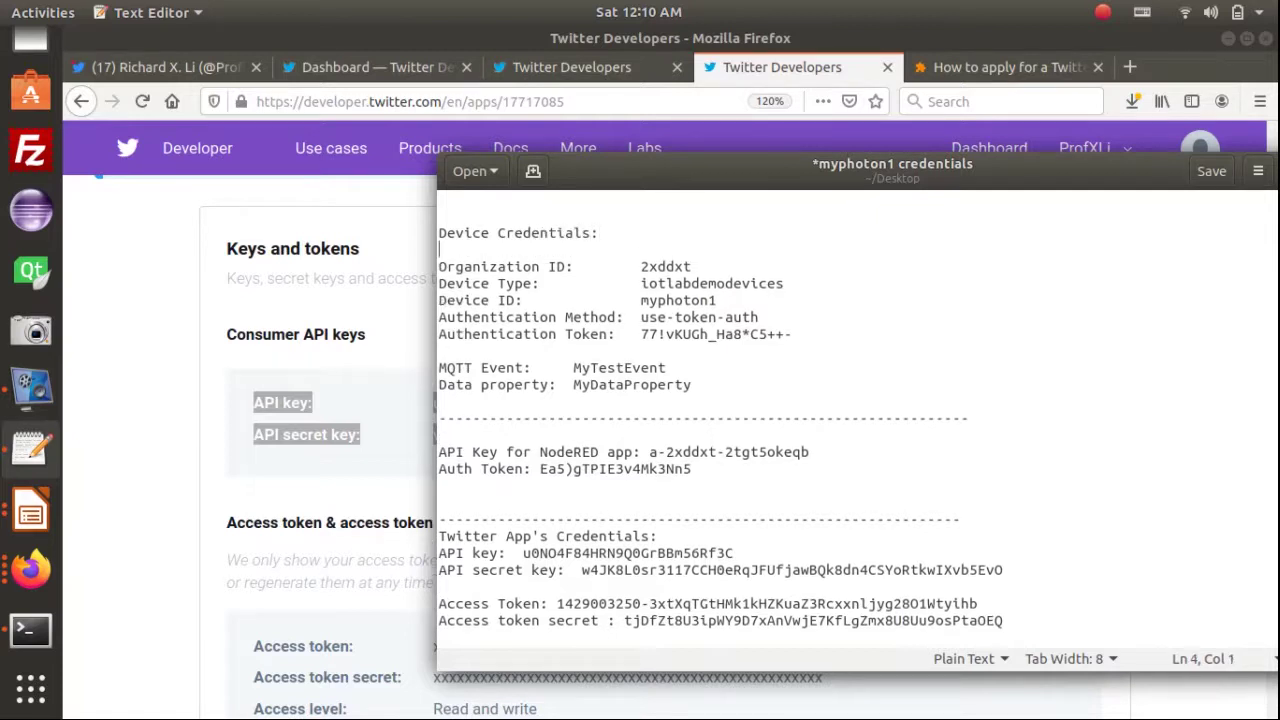
{"action": "key", "text": "ctrl+s"}
{"action": "double_click", "coordinate": [509, 418]}
{"action": "key", "text": "ctrl+c"}
{"action": "left_click", "coordinate": [518, 218]}
{"action": "key", "text": "ctrl+v"}
{"action": "key", "text": "ctrl+s"}
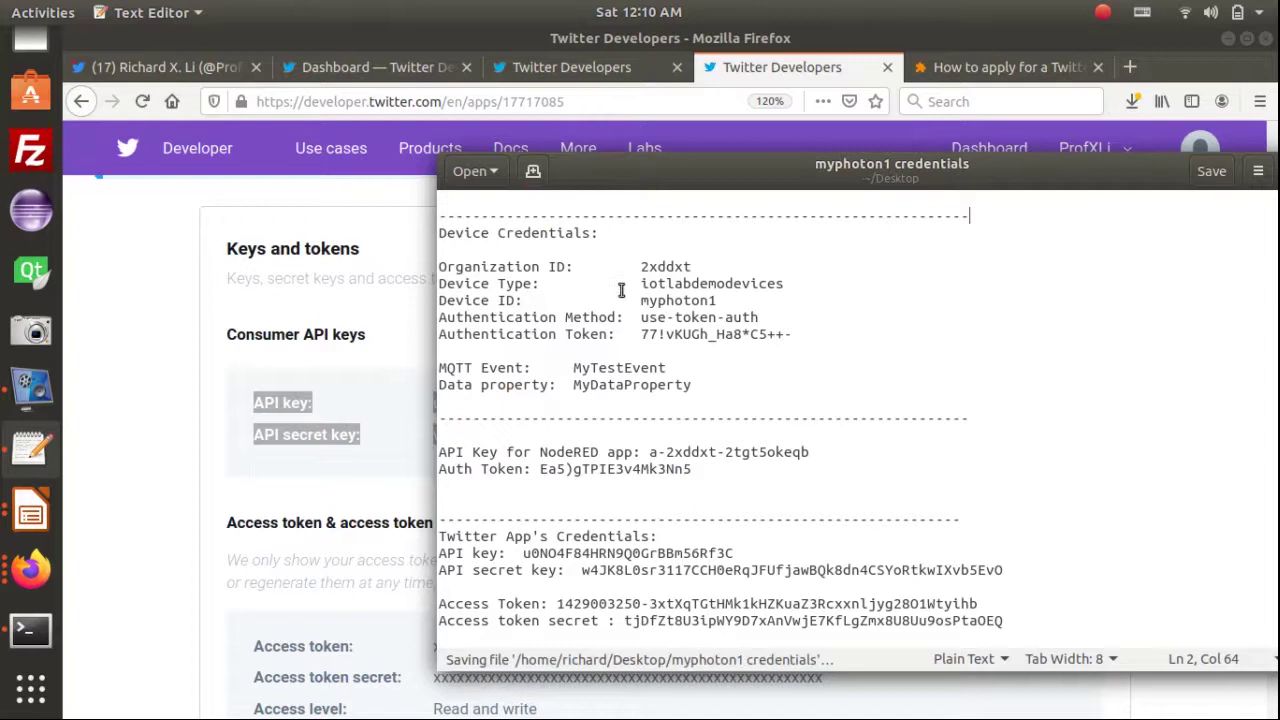
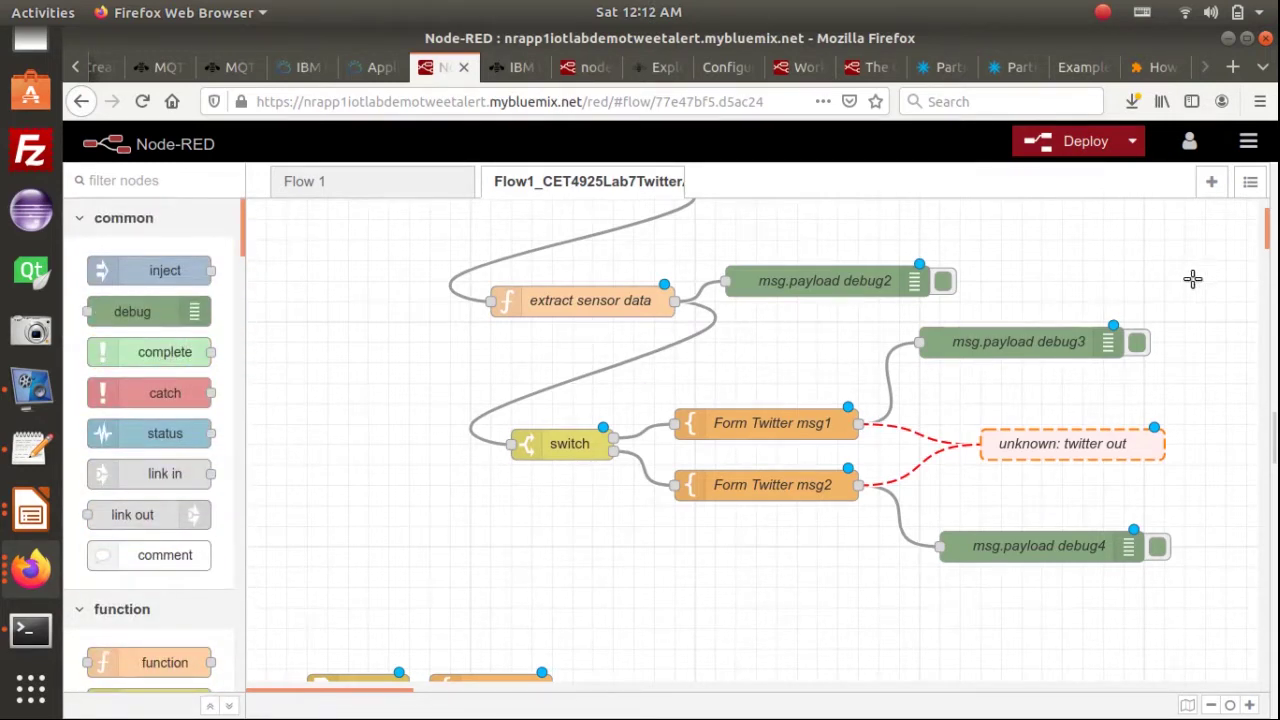
Select the unresolved twitter out node wired to both message templates
{"action": "left_click", "coordinate": [1084, 447]}
Open Manage palette and search the installed nodes for 'twil'
{"action": "left_click", "coordinate": [1248, 141]}
{"action": "mouse_move", "coordinate": [1258, 190]}
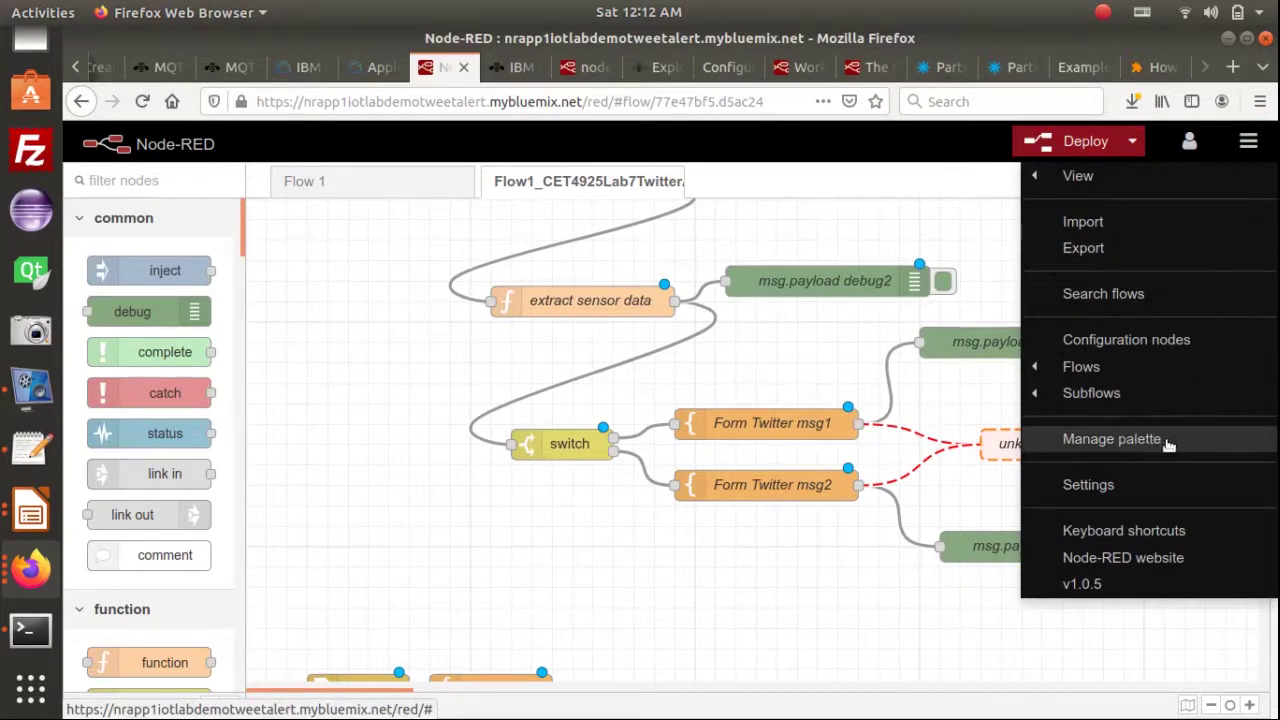
{"action": "left_click", "coordinate": [1171, 441]}
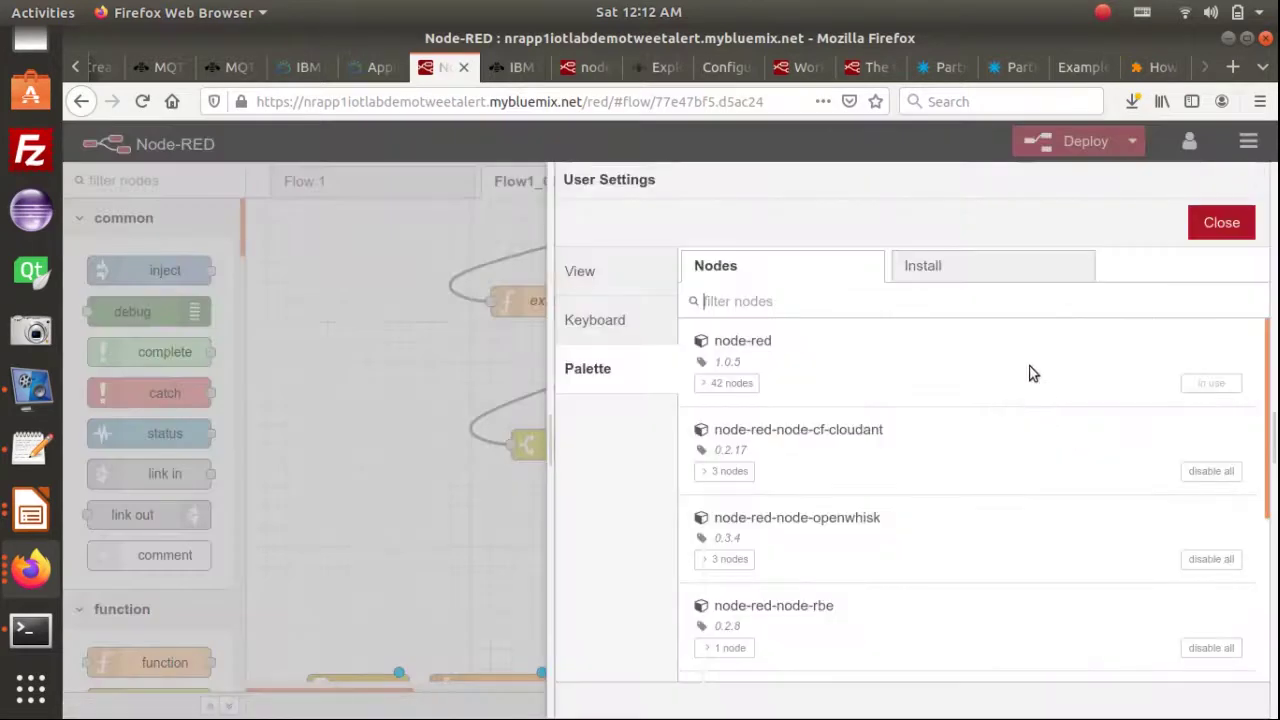
{"action": "left_click", "coordinate": [745, 297]}
{"action": "type", "text": "twil"}
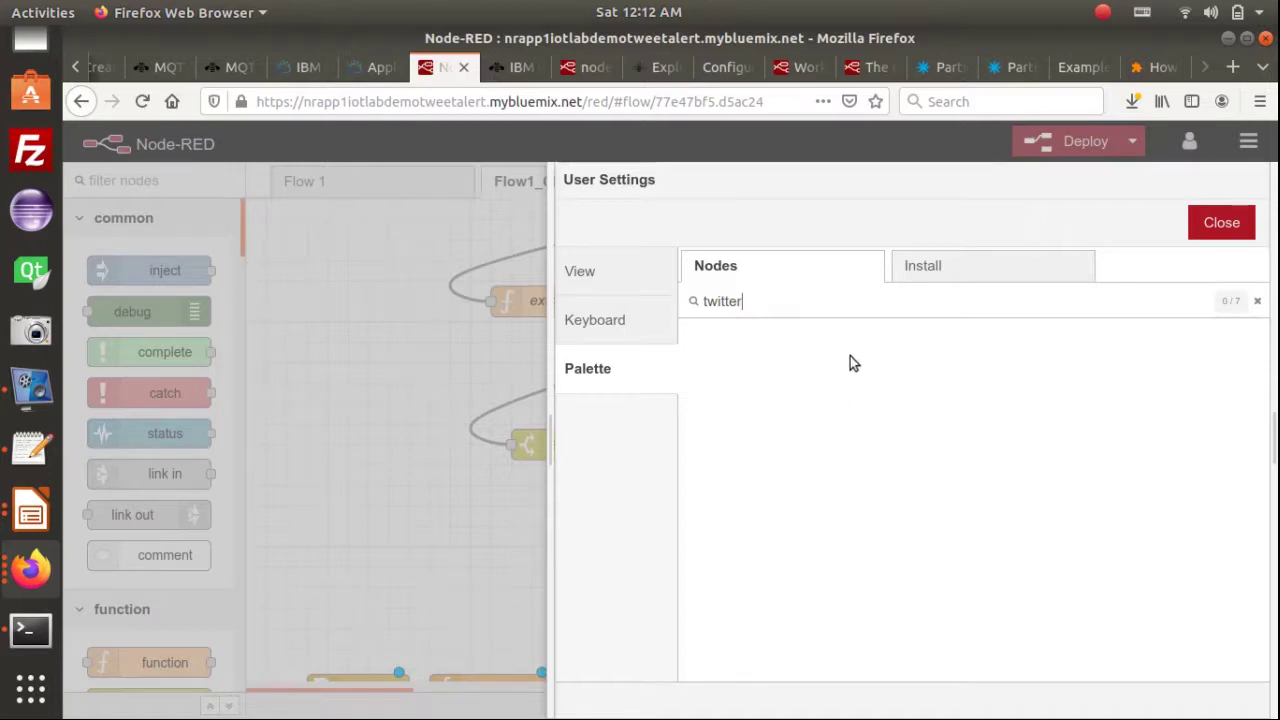
Search the Install list for 'twitter' and choose to install node-red-node-twitter
{"action": "left_click", "coordinate": [922, 272]}
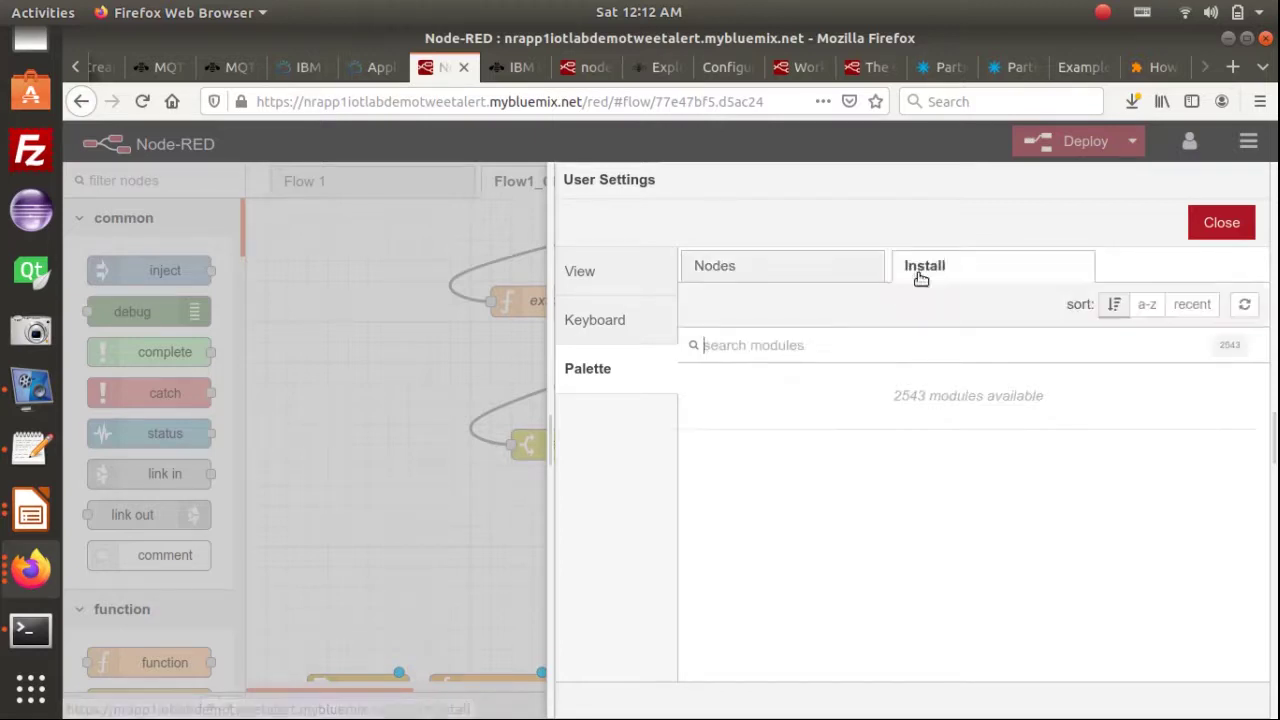
{"action": "left_click", "coordinate": [853, 333]}
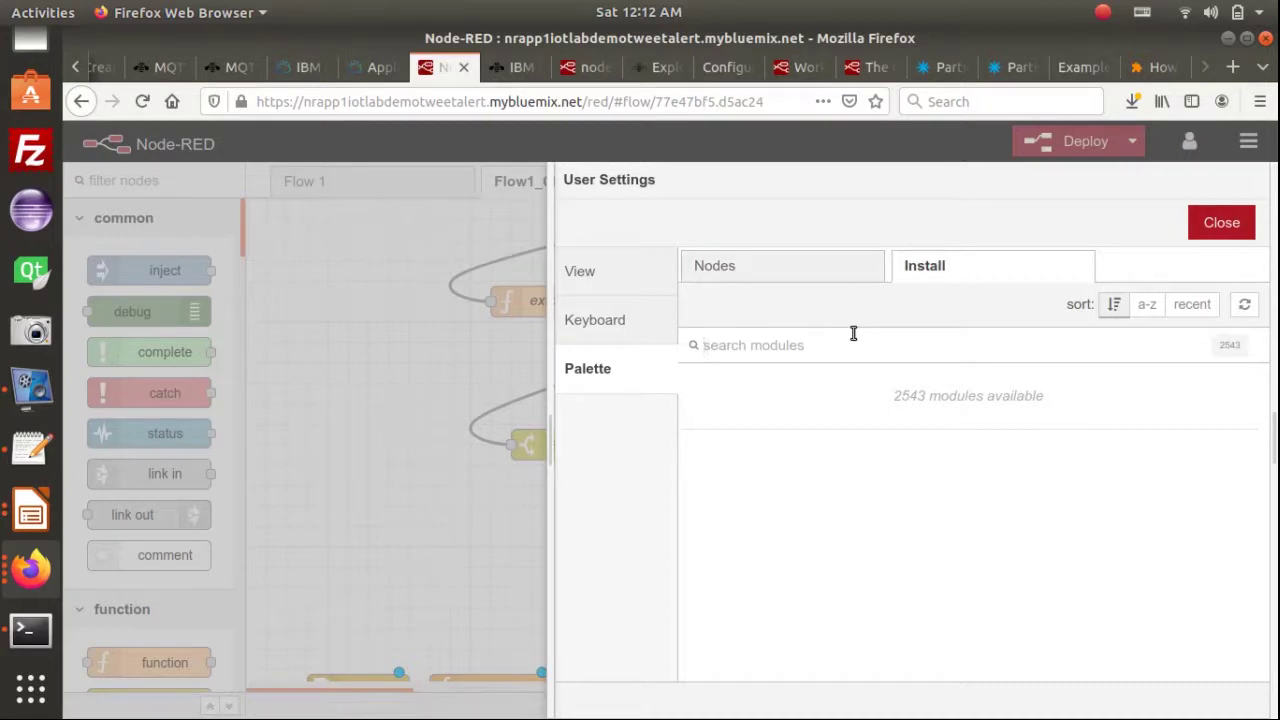
{"action": "type", "text": "ti"}
{"action": "type", "text": "witter"}
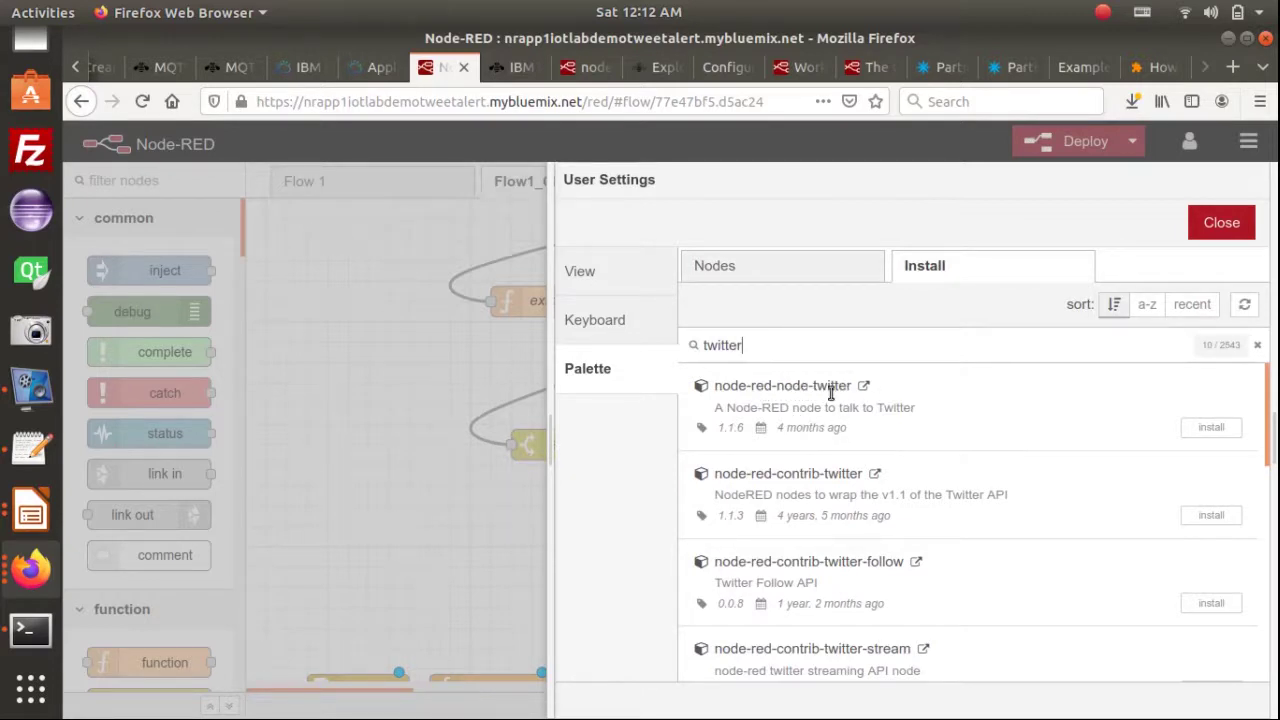
{"action": "left_click", "coordinate": [1212, 428]}
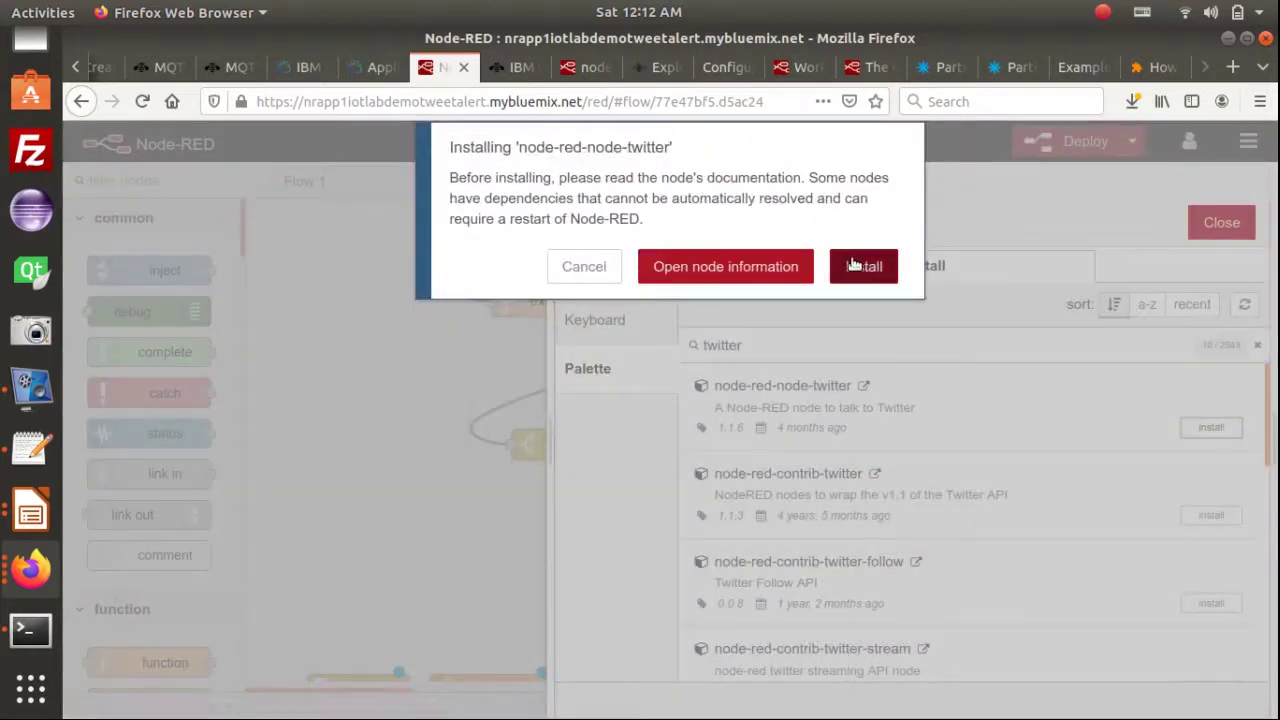
Confirm installing node-red-node-twitter, dismiss the nodes-added notice and close User Settings
{"action": "left_click", "coordinate": [855, 268]}
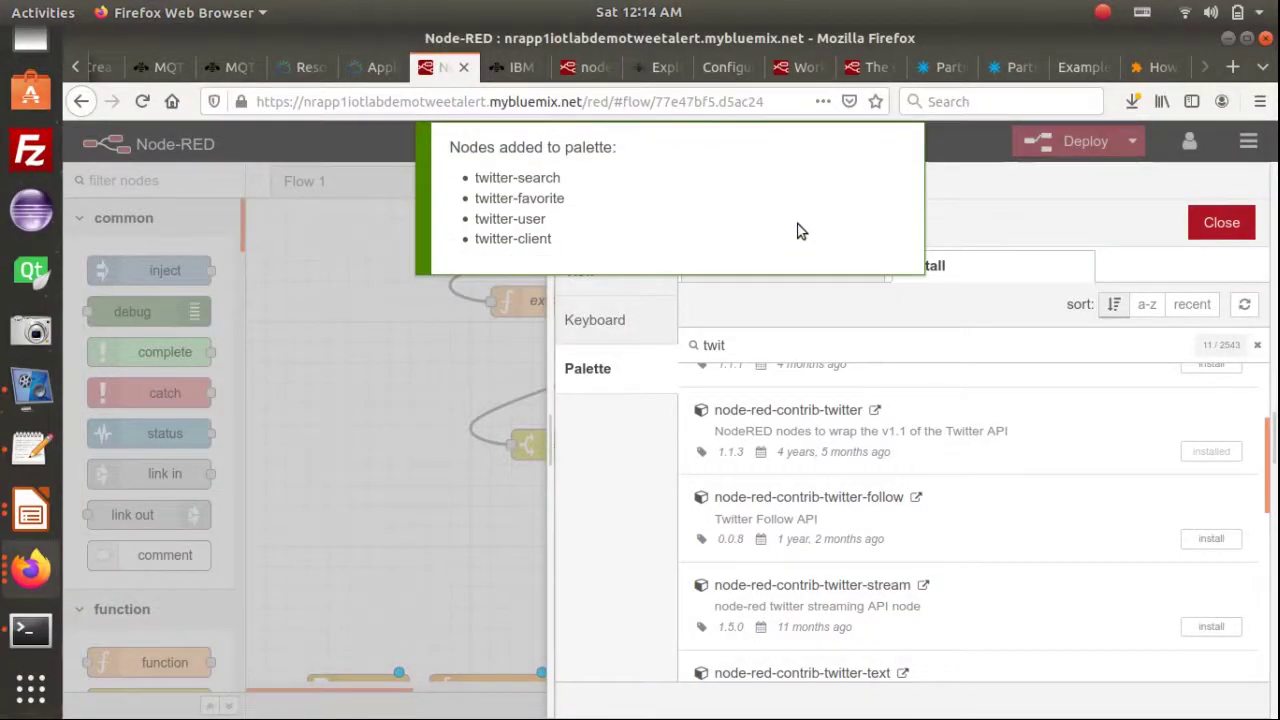
{"action": "left_click", "coordinate": [829, 208]}
{"action": "left_click", "coordinate": [1230, 222]}
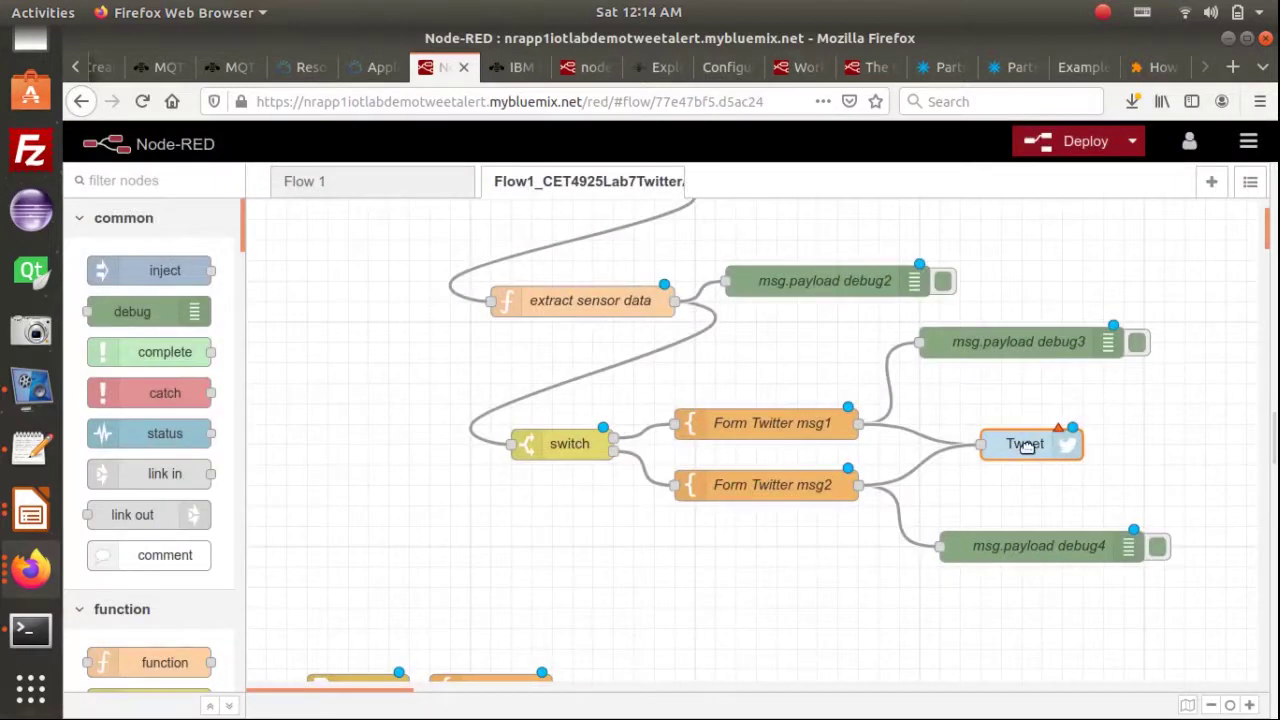
Create new Twitter credentials for the Tweet node and enter the account's Twitter ID
{"action": "double_click", "coordinate": [1039, 446]}
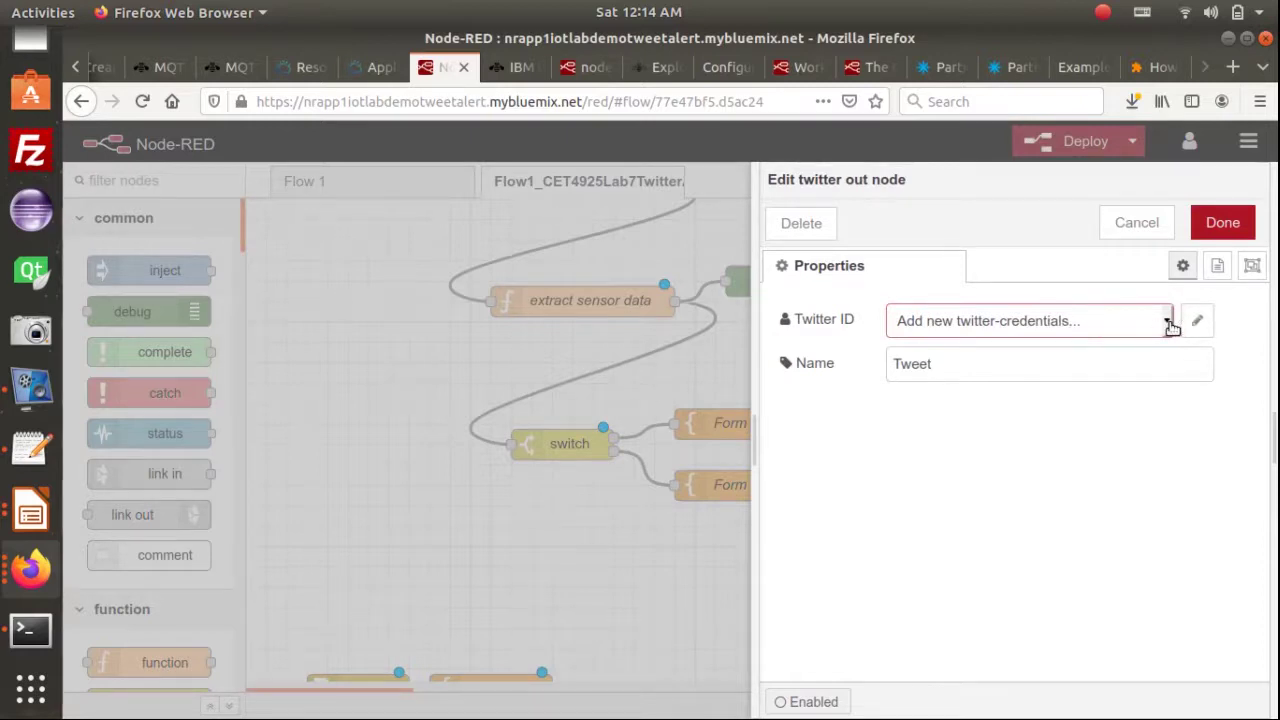
{"action": "left_click", "coordinate": [1200, 324]}
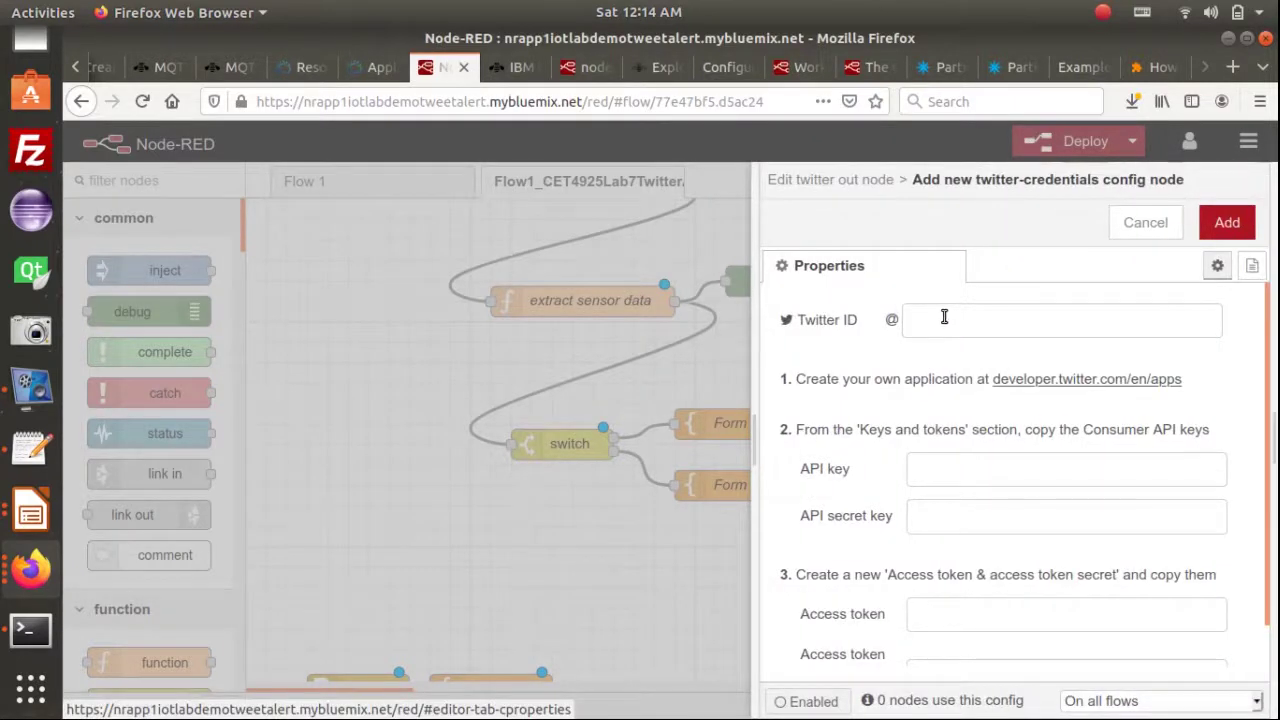
{"action": "left_click", "coordinate": [944, 316]}
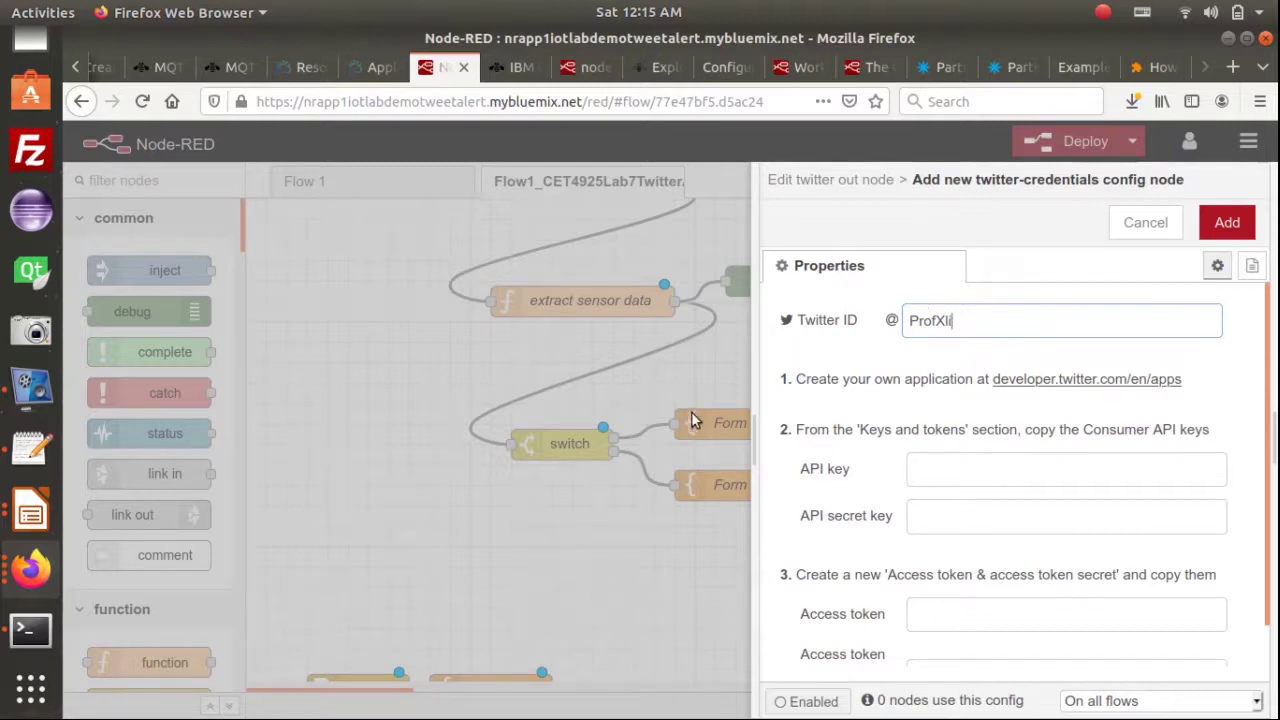
{"action": "left_click", "coordinate": [30, 568]}
{"action": "left_click", "coordinate": [235, 273]}
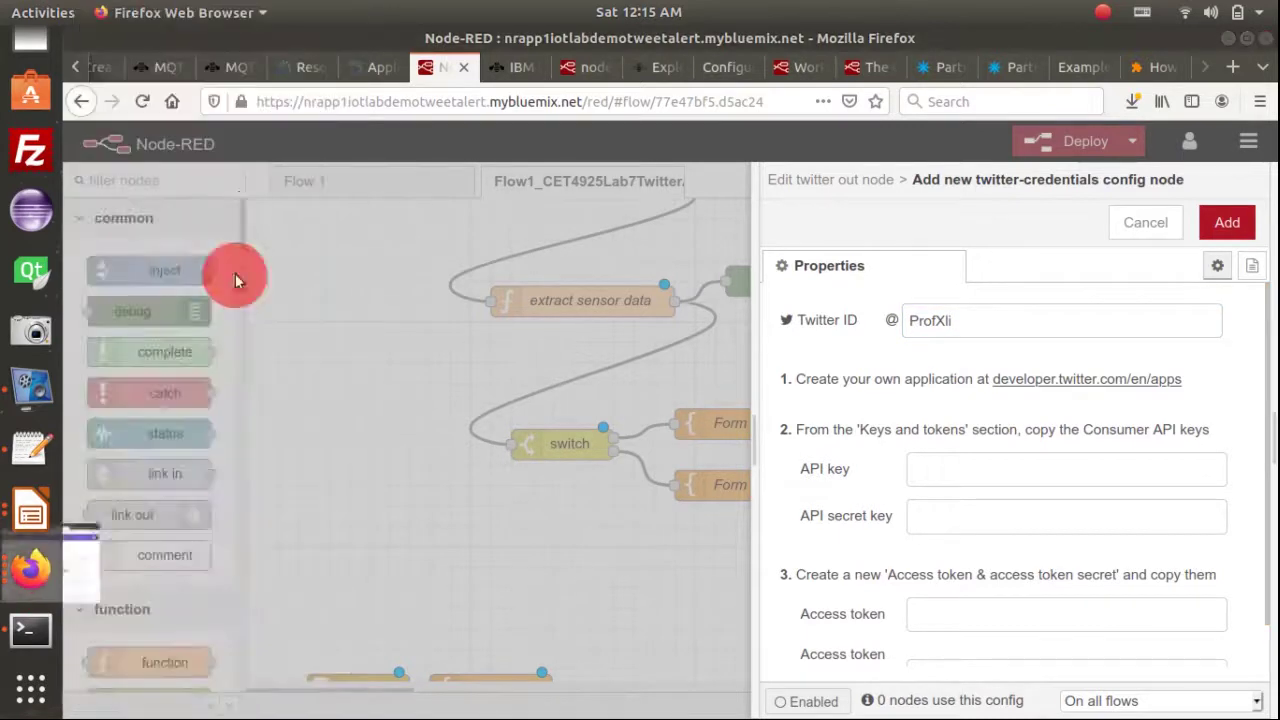
{"action": "left_click", "coordinate": [203, 69]}
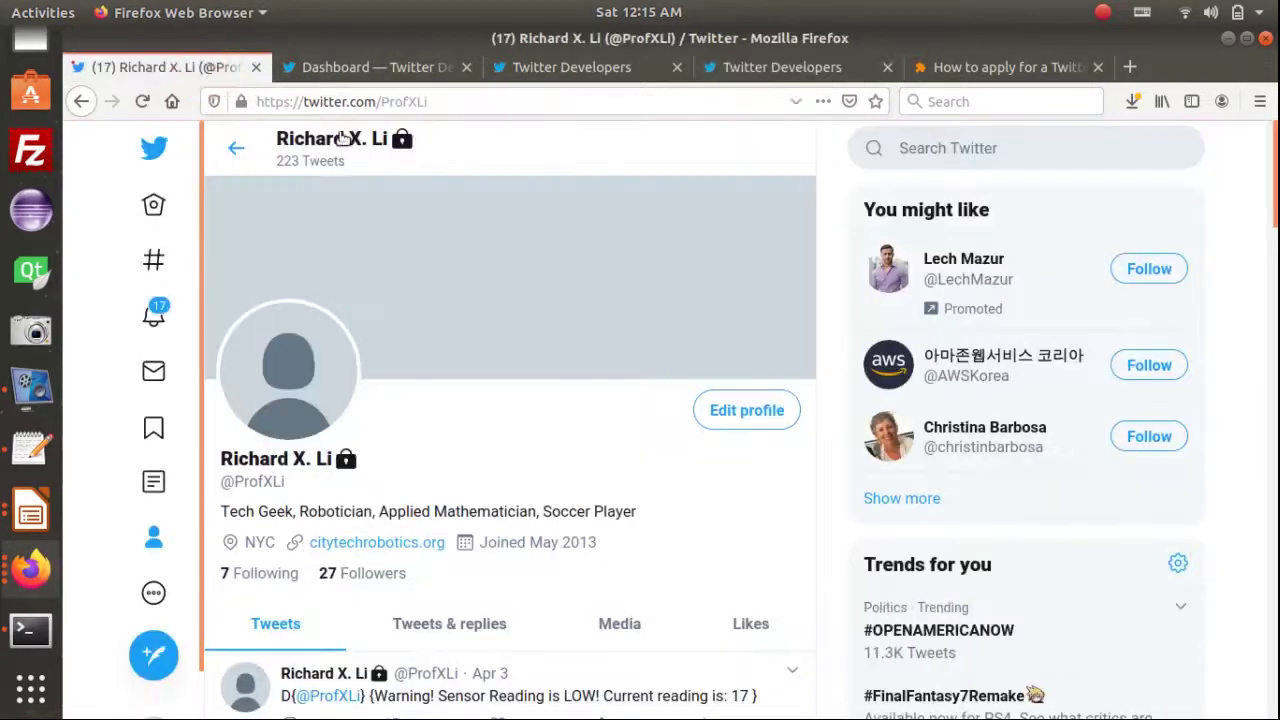
{"action": "left_click_drag", "start_coordinate": [287, 483], "coordinate": [217, 486]}
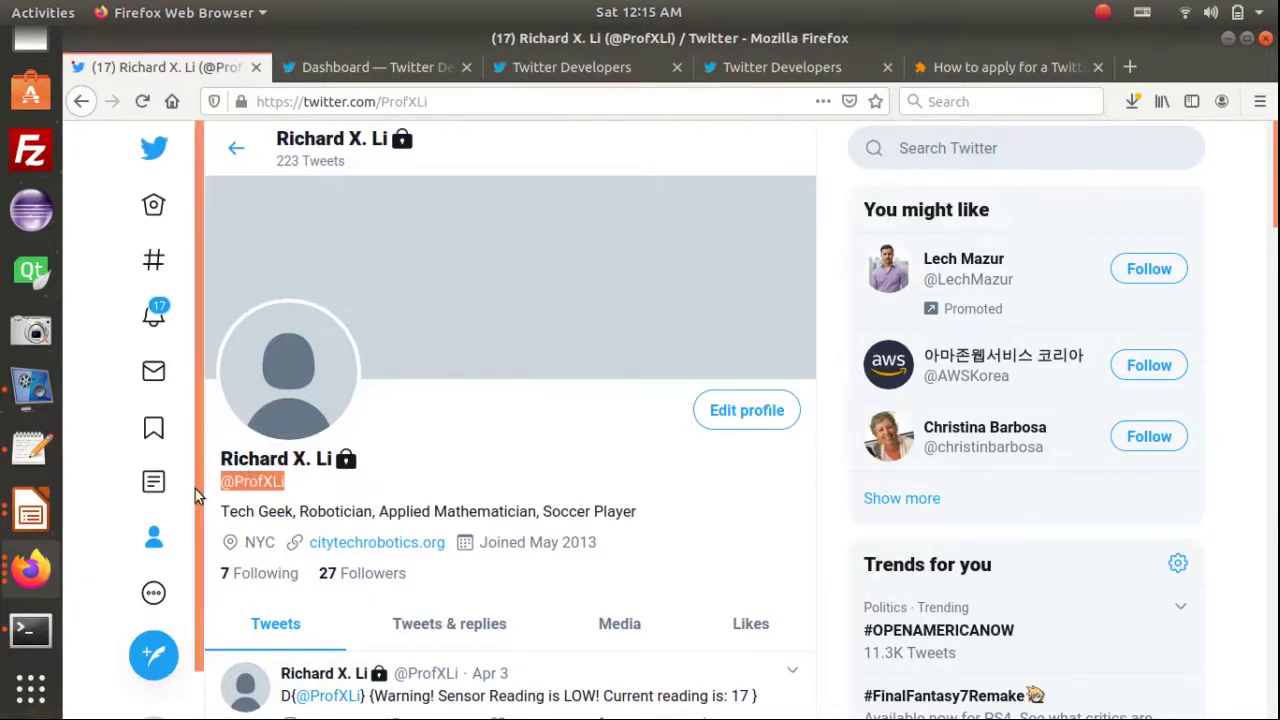
{"action": "key", "text": "alt"}
{"action": "left_click", "coordinate": [30, 568]}
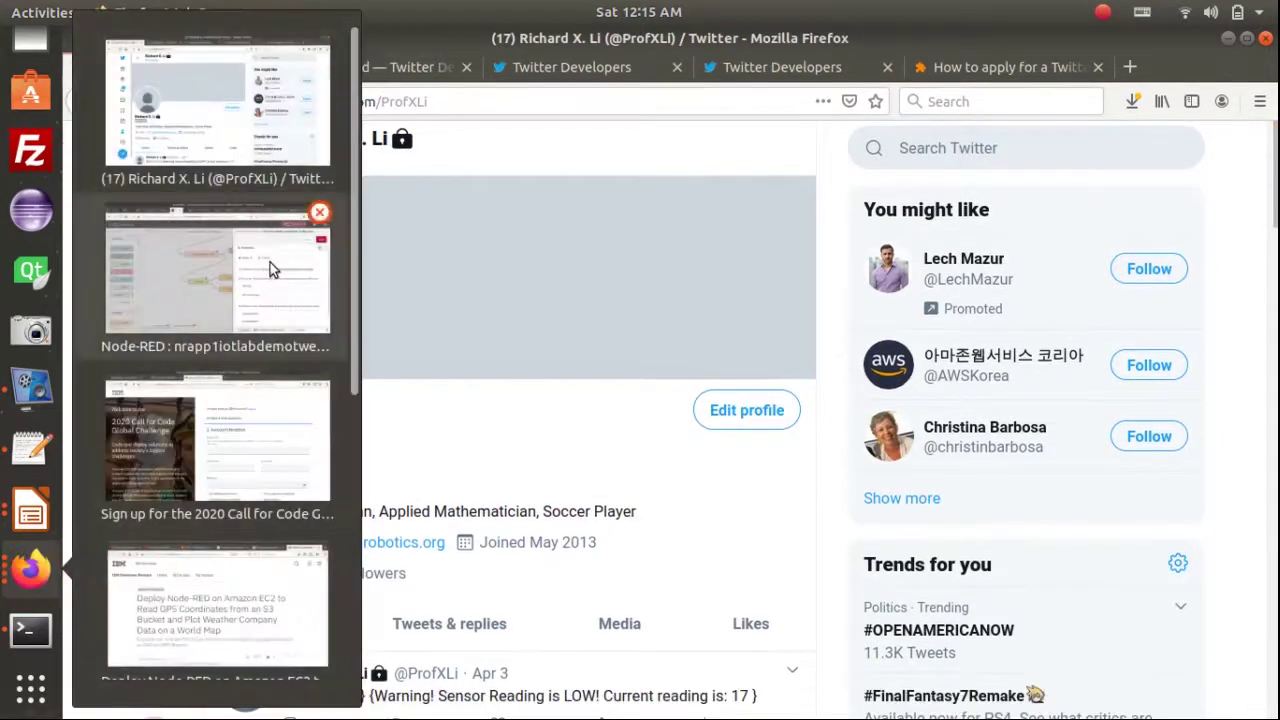
{"action": "left_click", "coordinate": [270, 263]}
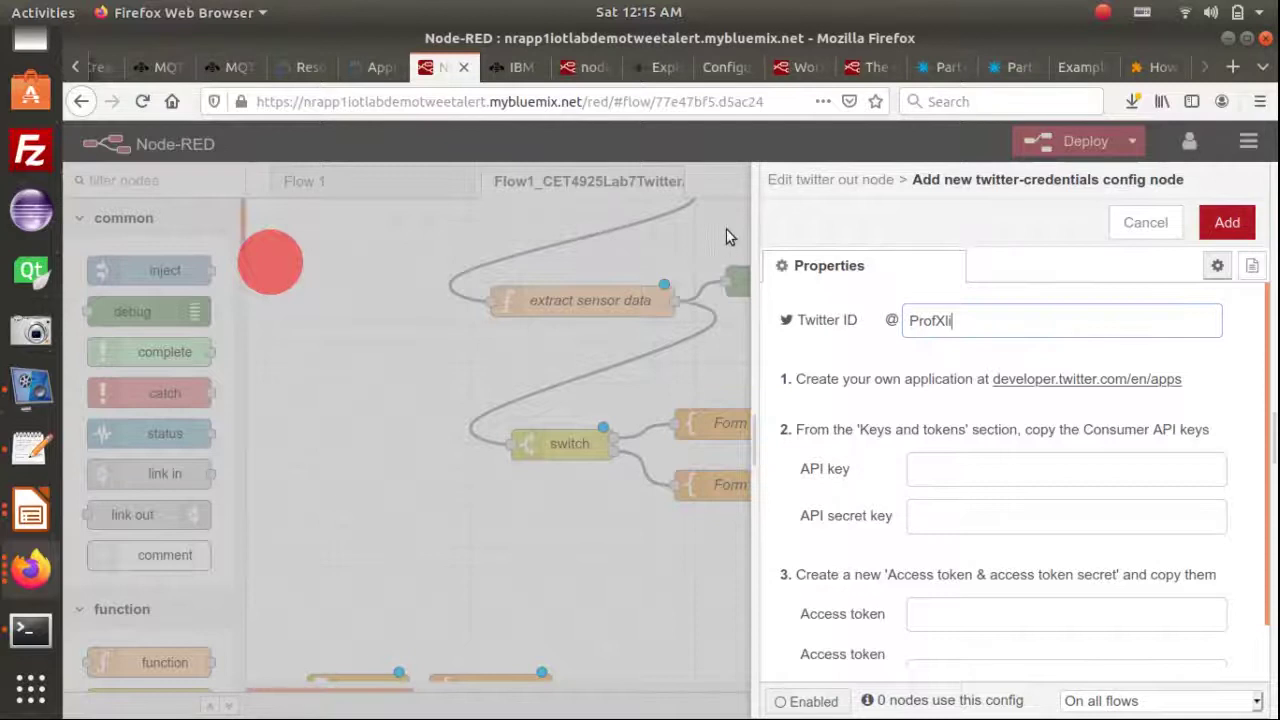
Check the entered Twitter ID and the empty API key and access token fields
{"action": "double_click", "coordinate": [993, 325]}
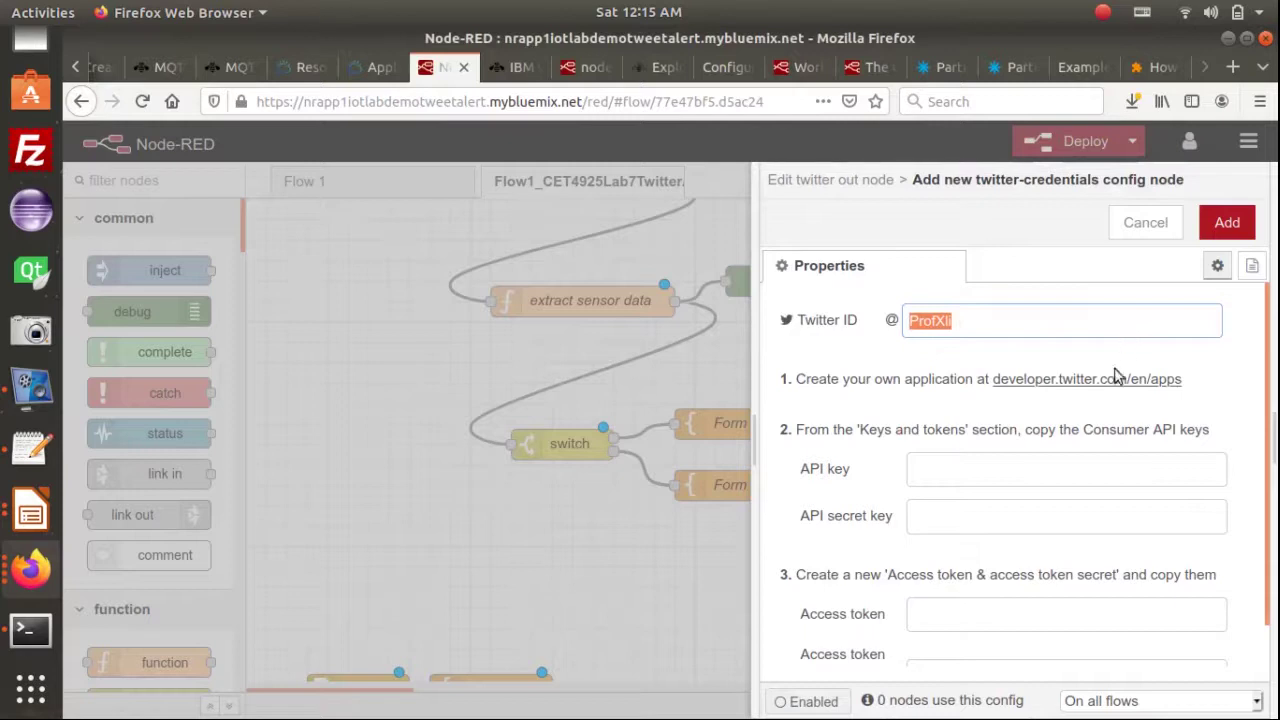
{"action": "scroll", "coordinate": [1083, 425], "scroll_direction": "down", "scroll_amount": 2}
{"action": "scroll", "coordinate": [1090, 471], "scroll_direction": "up", "scroll_amount": 1}
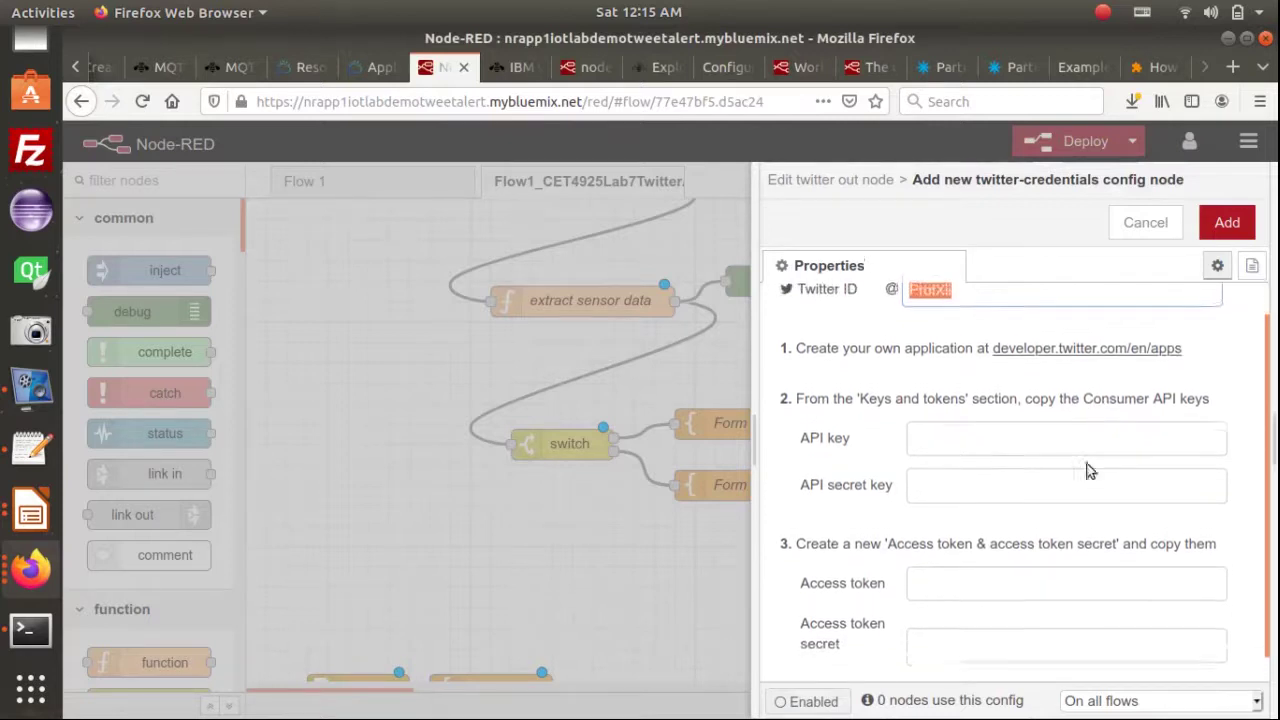
{"action": "scroll", "coordinate": [1087, 463], "scroll_direction": "up", "scroll_amount": 1}
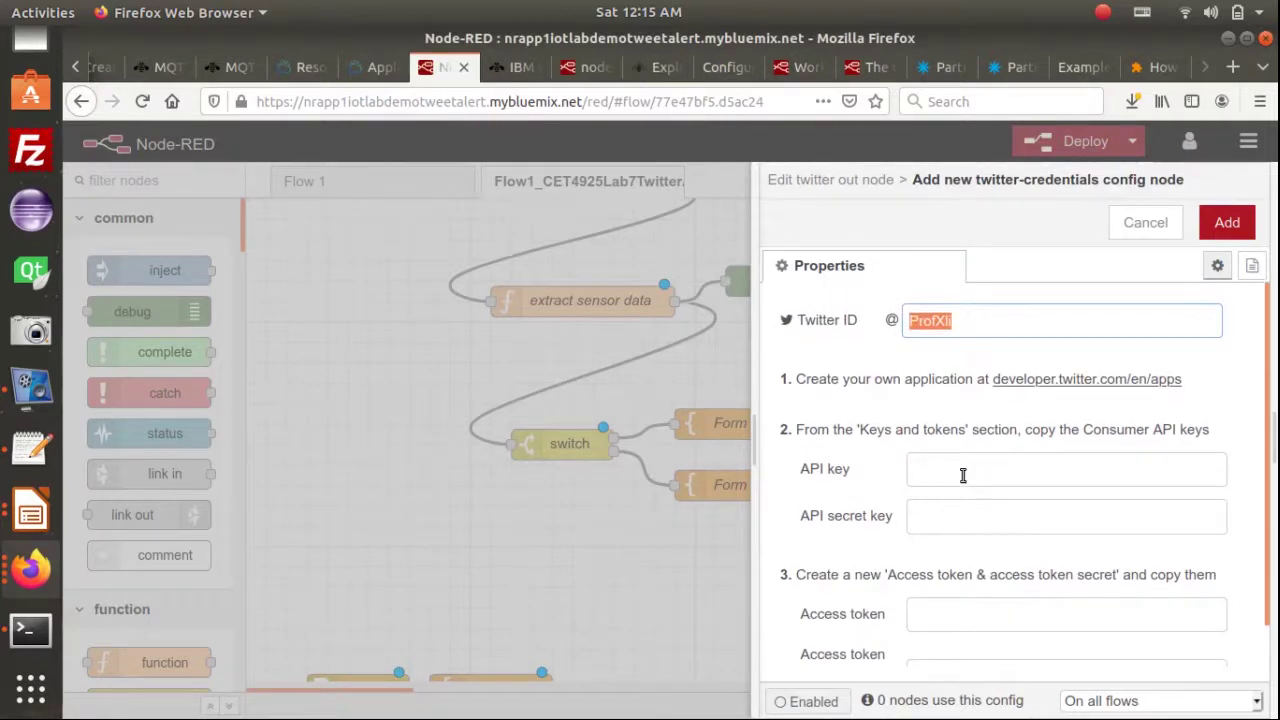
{"action": "left_click", "coordinate": [958, 480]}
{"action": "left_click", "coordinate": [843, 518]}
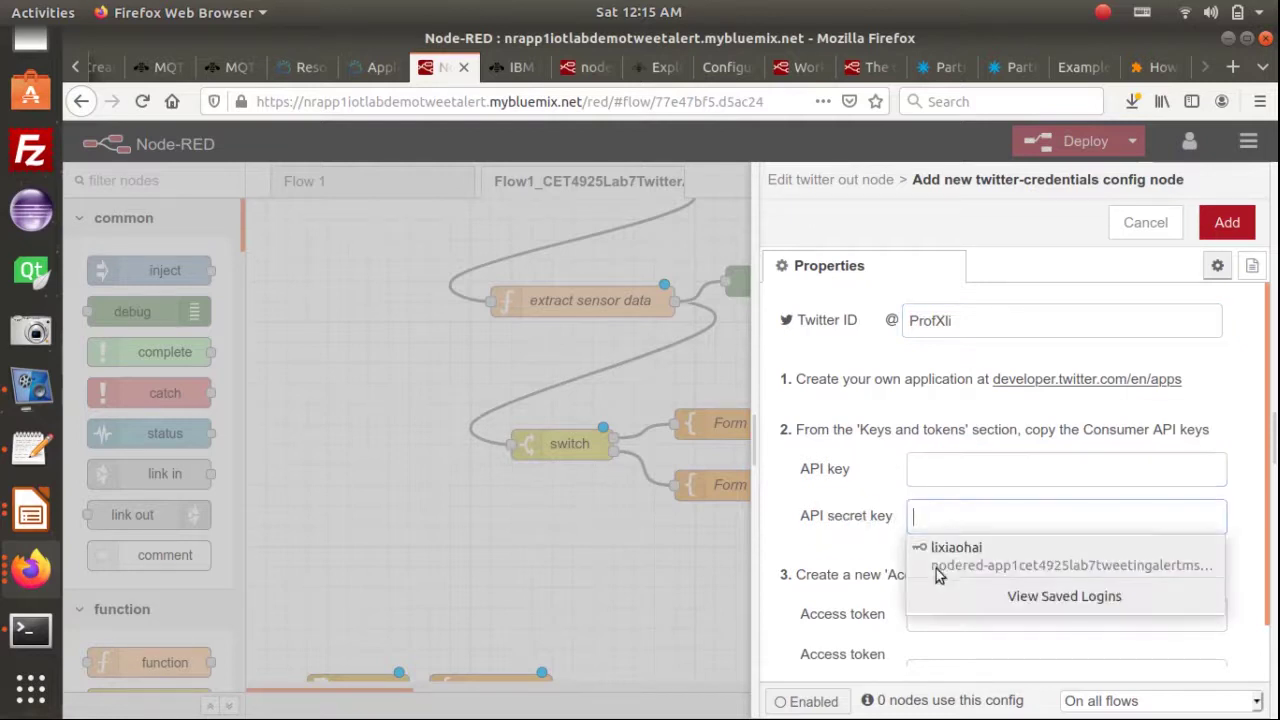
{"action": "left_click", "coordinate": [835, 615]}
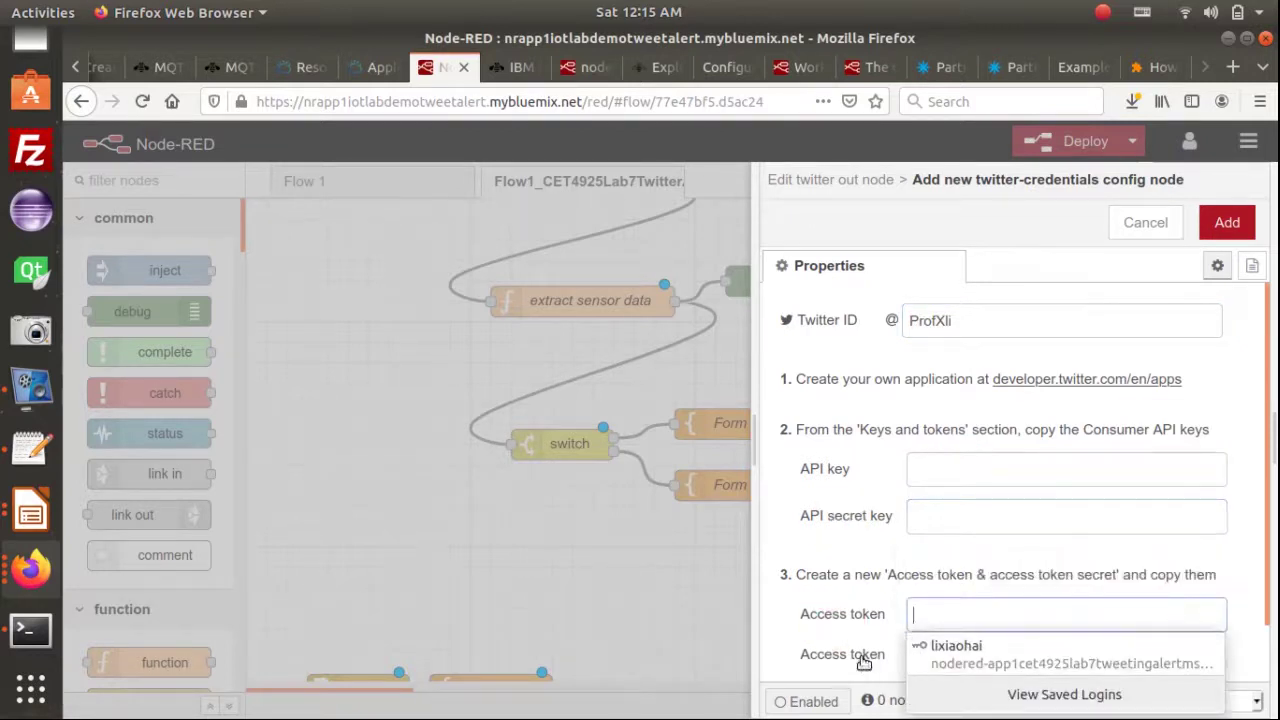
{"action": "left_click", "coordinate": [864, 663]}
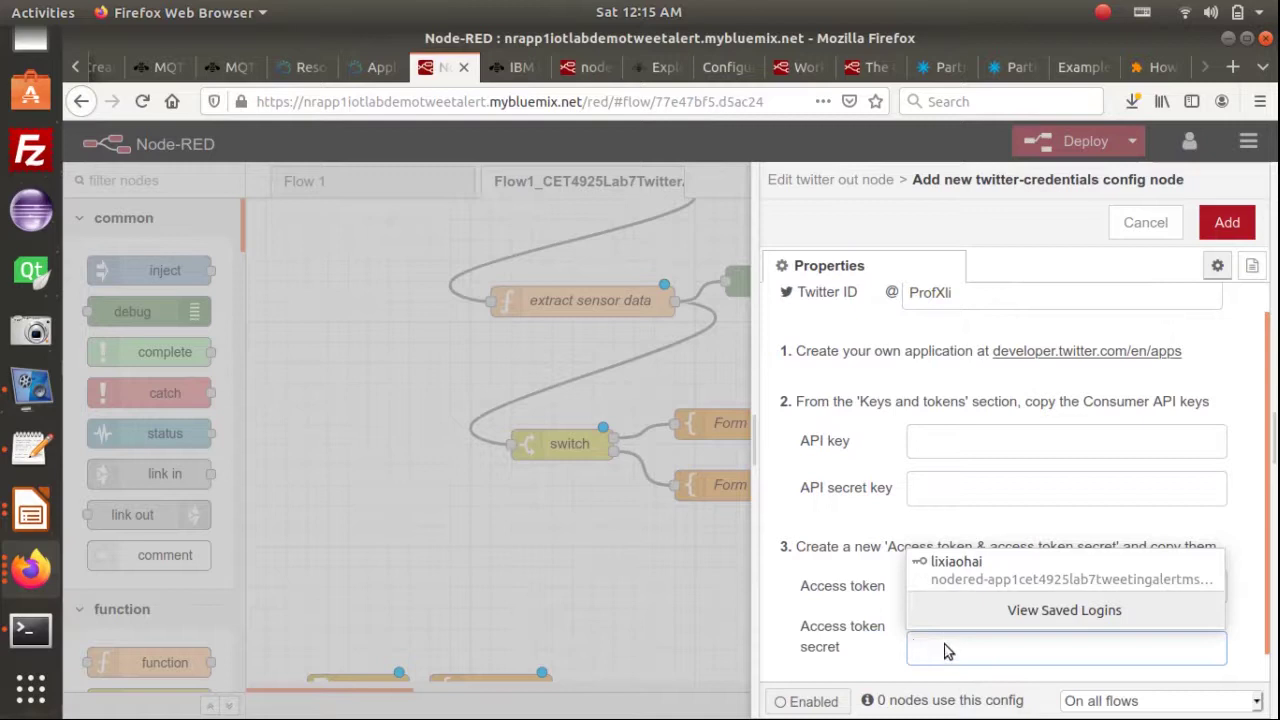
{"action": "left_click", "coordinate": [955, 441]}
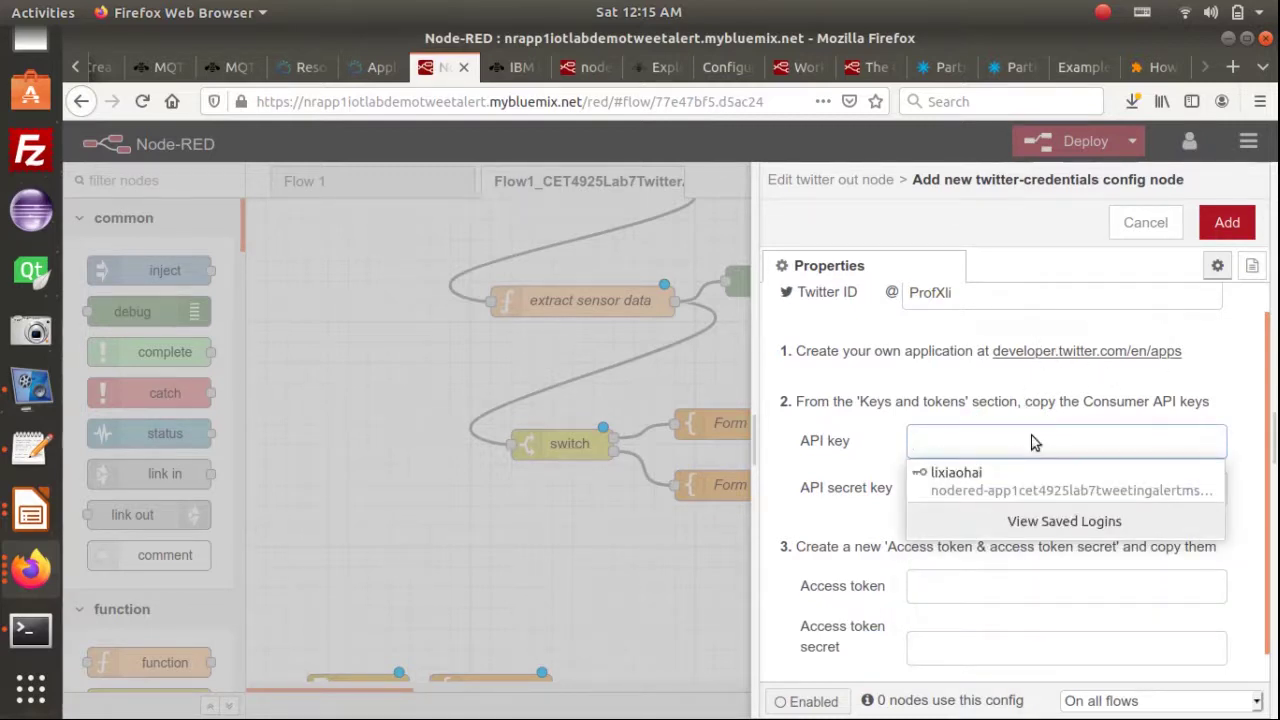
Paste the API key and API secret key from the credentials file into the form
{"action": "key", "text": "alt+Tab"}
{"action": "key", "text": "alt+Tab"}
{"action": "key", "text": "alt+Tab"}
{"action": "key", "text": "alt+Tab"}
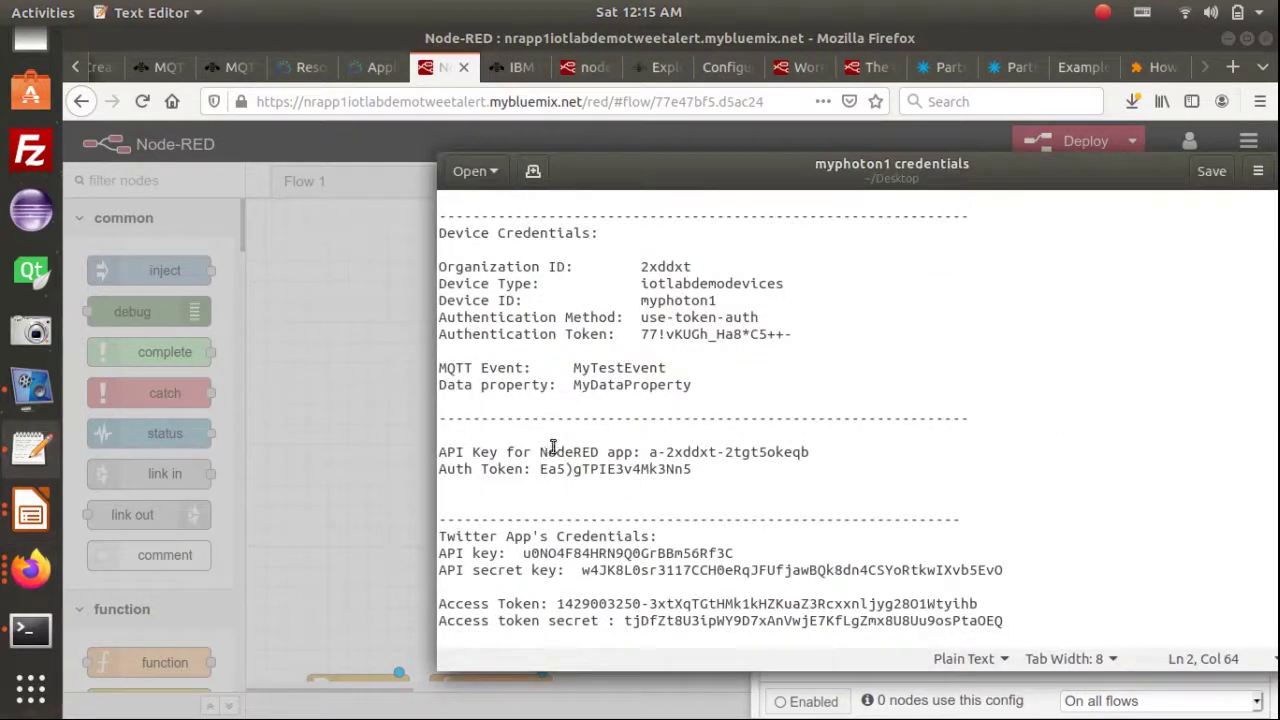
{"action": "scroll", "coordinate": [553, 447], "scroll_direction": "down", "scroll_amount": 1}
{"action": "left_click", "coordinate": [522, 505]}
{"action": "left_click", "coordinate": [739, 505], "text": "shift"}
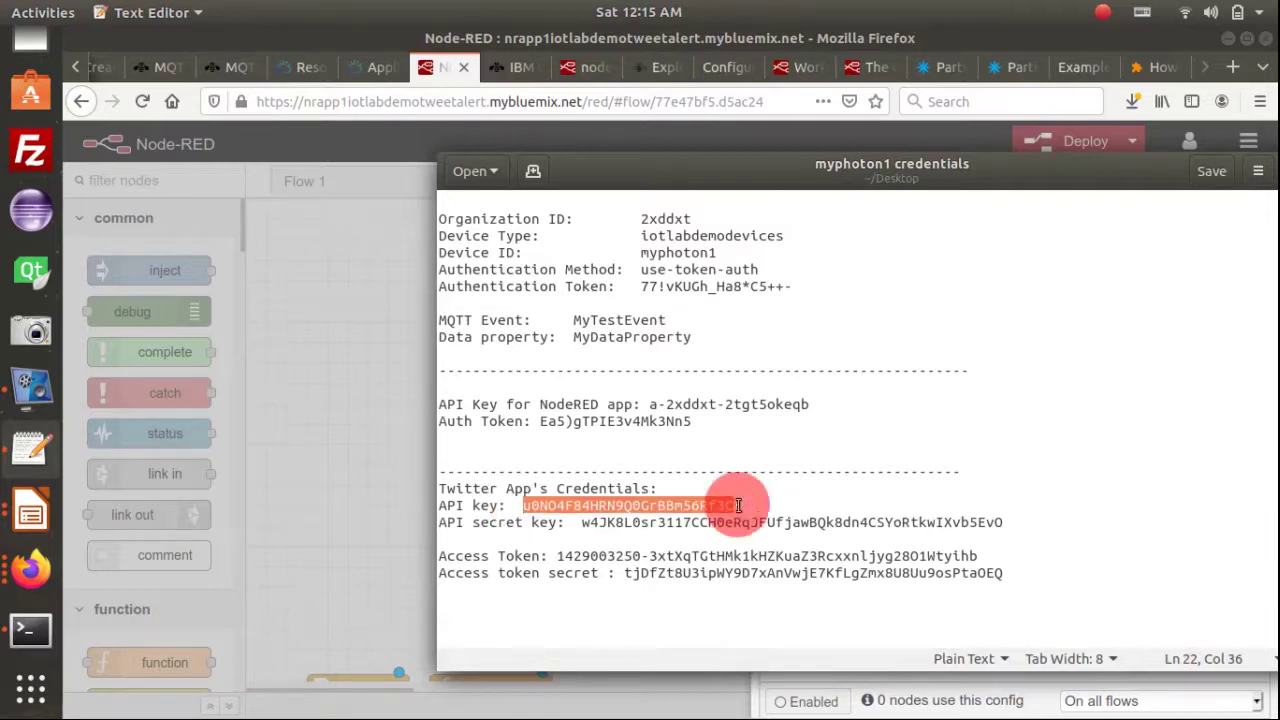
{"action": "key", "text": "alt+Tab"}
{"action": "left_click", "coordinate": [937, 448]}
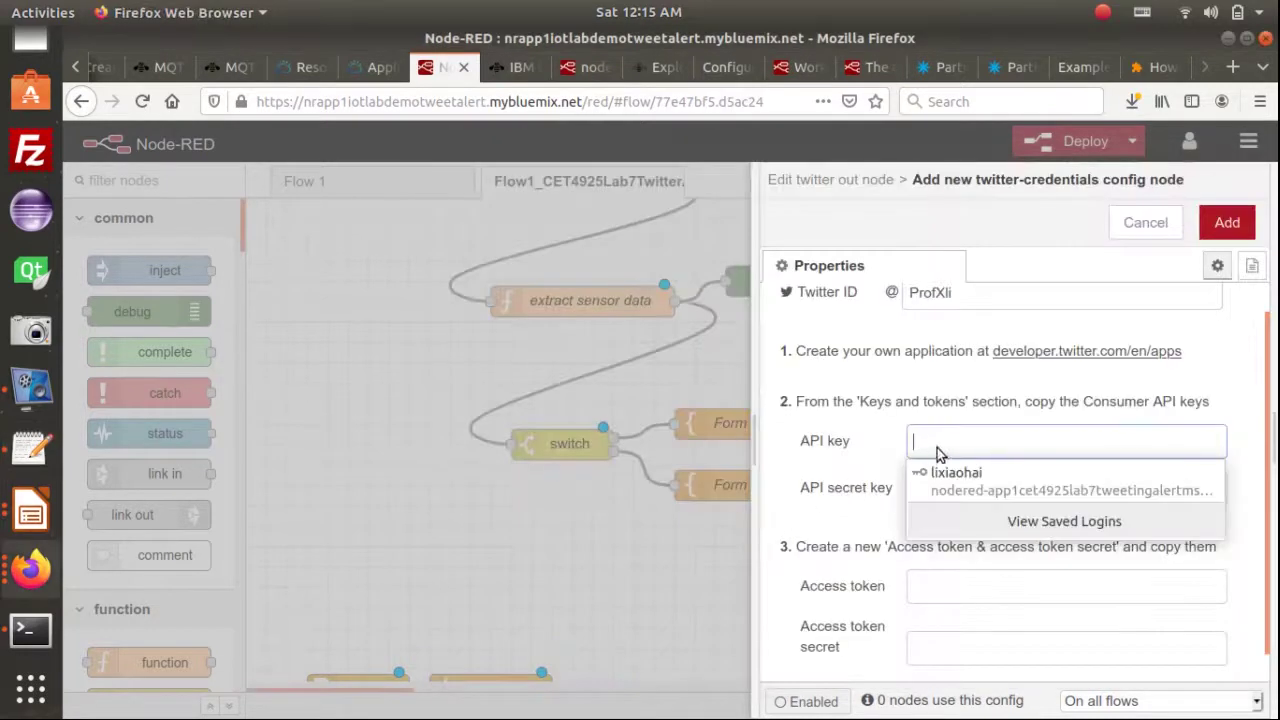
{"action": "key", "text": "ctrl+v"}
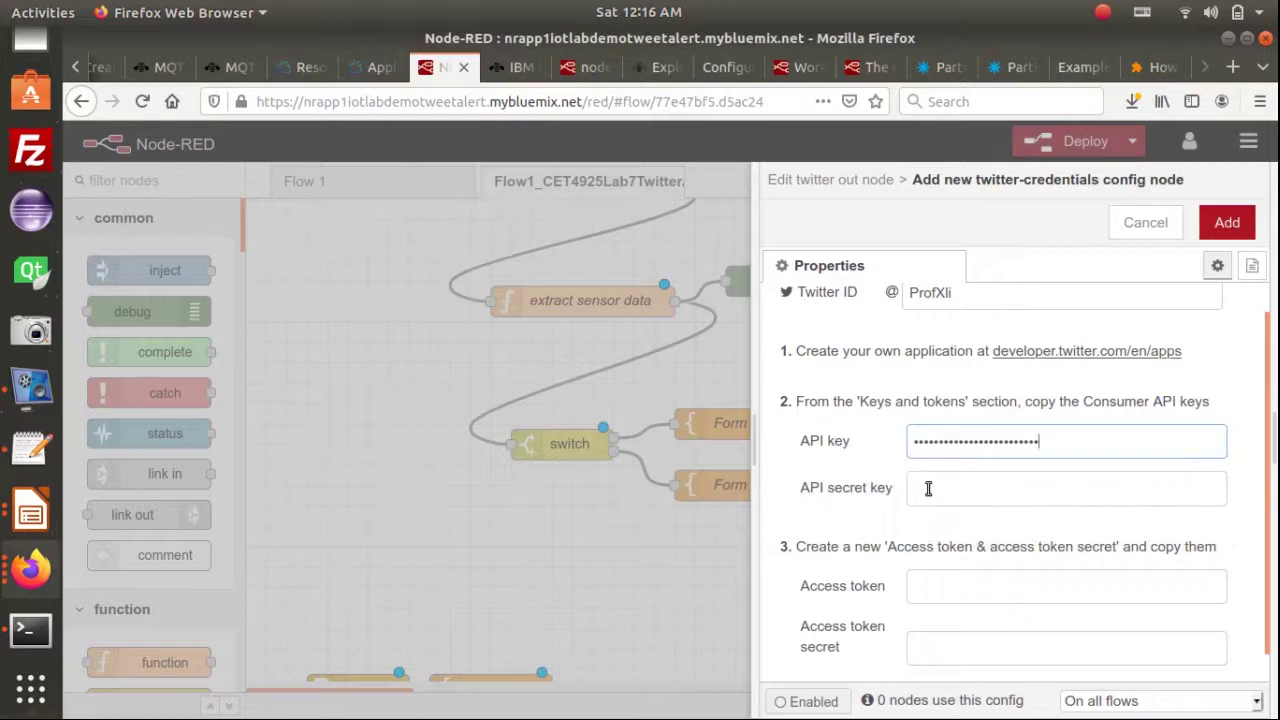
{"action": "left_click", "coordinate": [928, 488]}
{"action": "key", "text": "alt+Tab"}
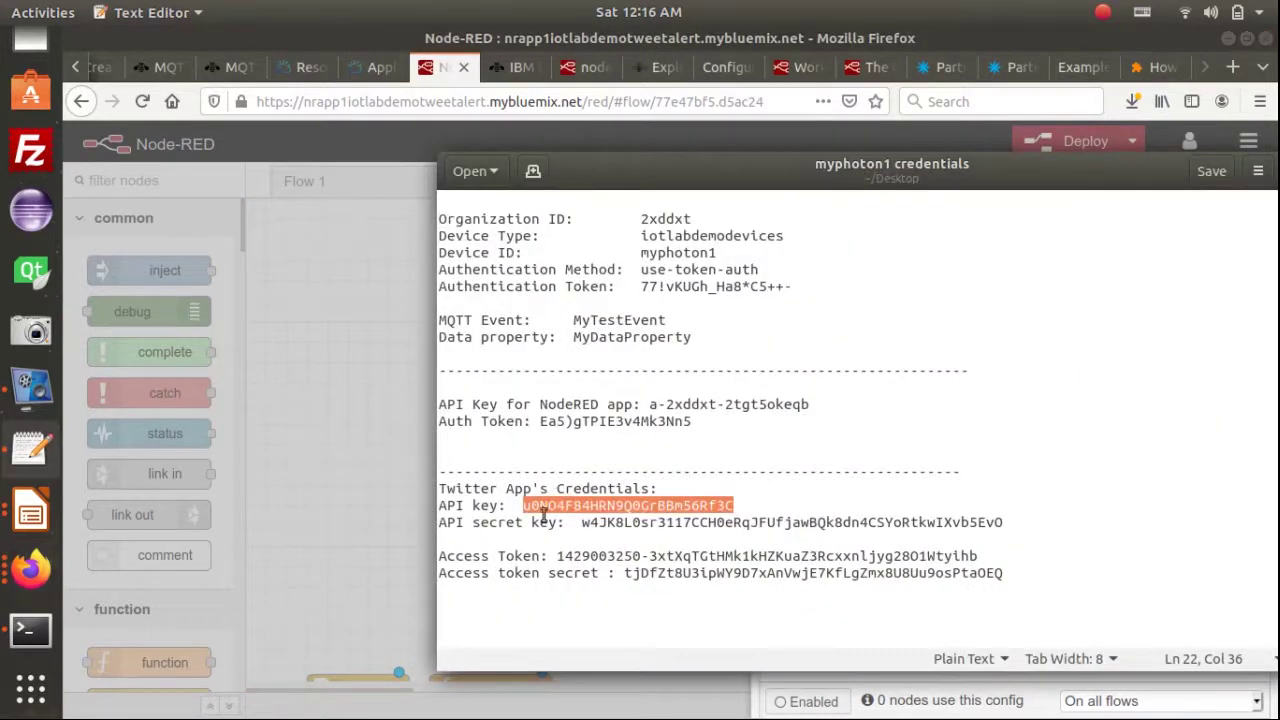
{"action": "left_click", "coordinate": [580, 522]}
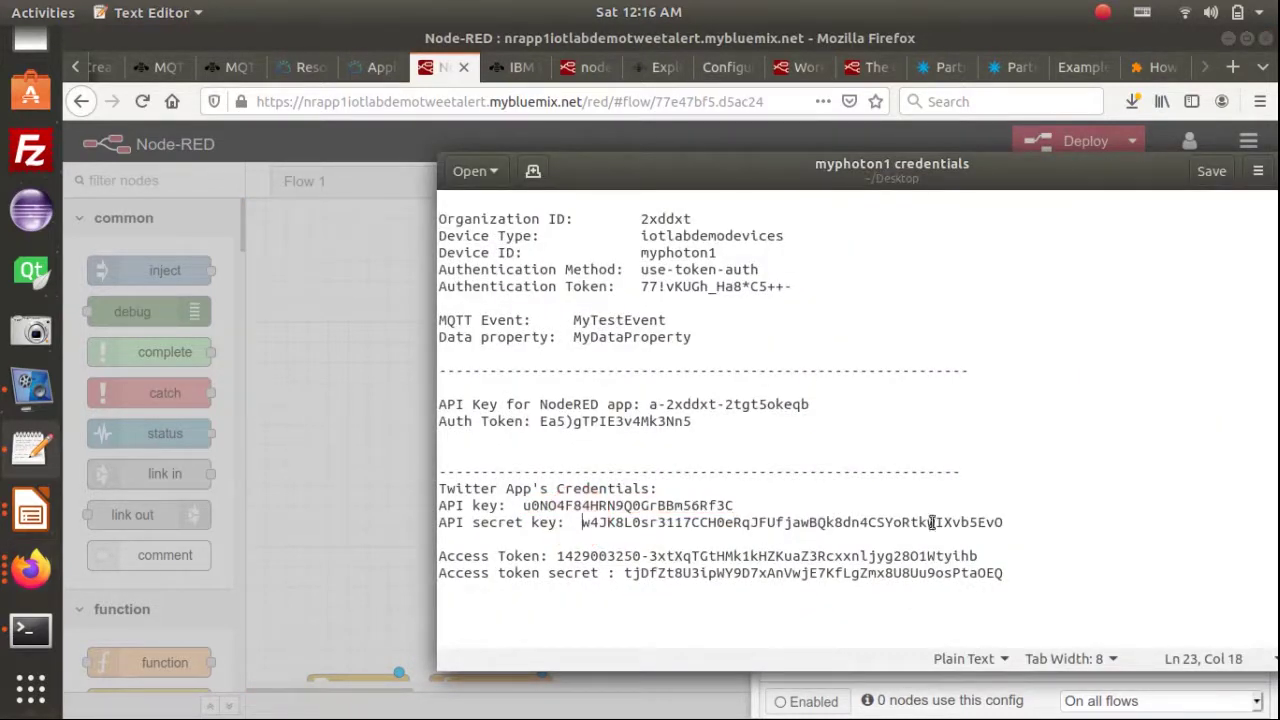
{"action": "left_click", "coordinate": [1004, 523], "text": "shift"}
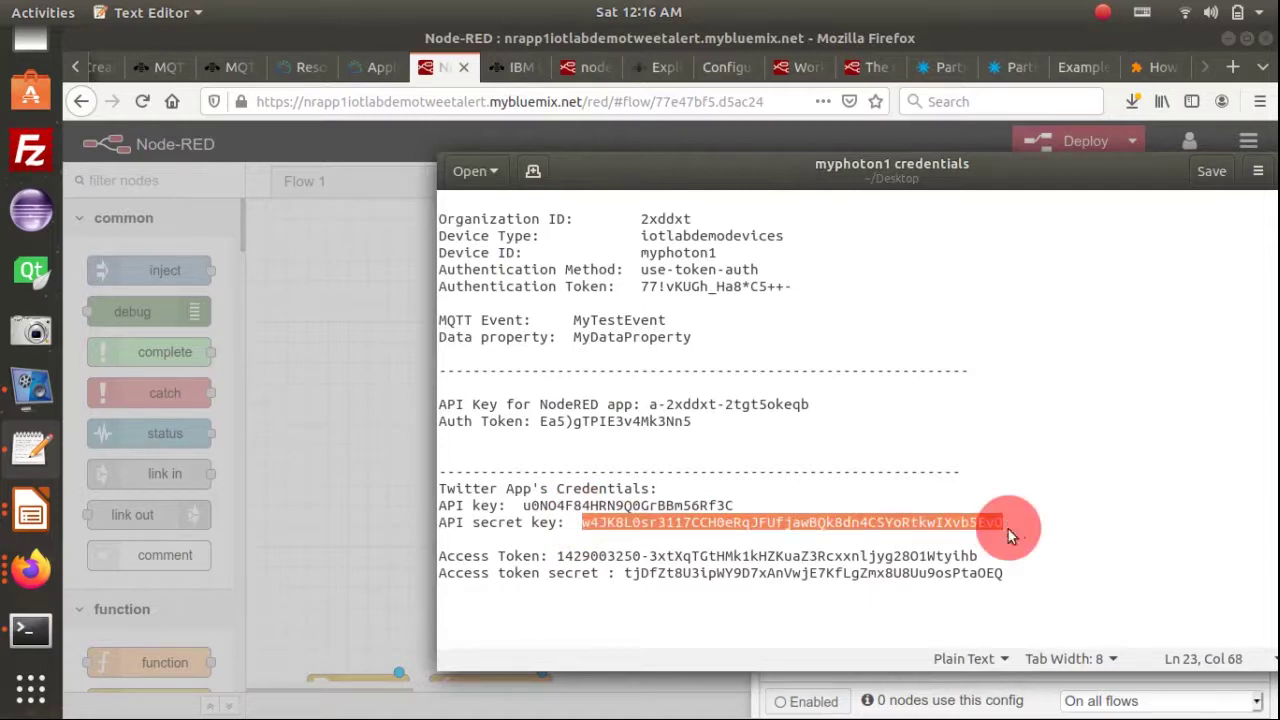
{"action": "key", "text": "ctrl+c"}
{"action": "key", "text": "alt+Tab"}
{"action": "key", "text": "ctrl+v"}
Paste the access token and access token secret from the credentials file into the form
{"action": "key", "text": "alt+Tab"}
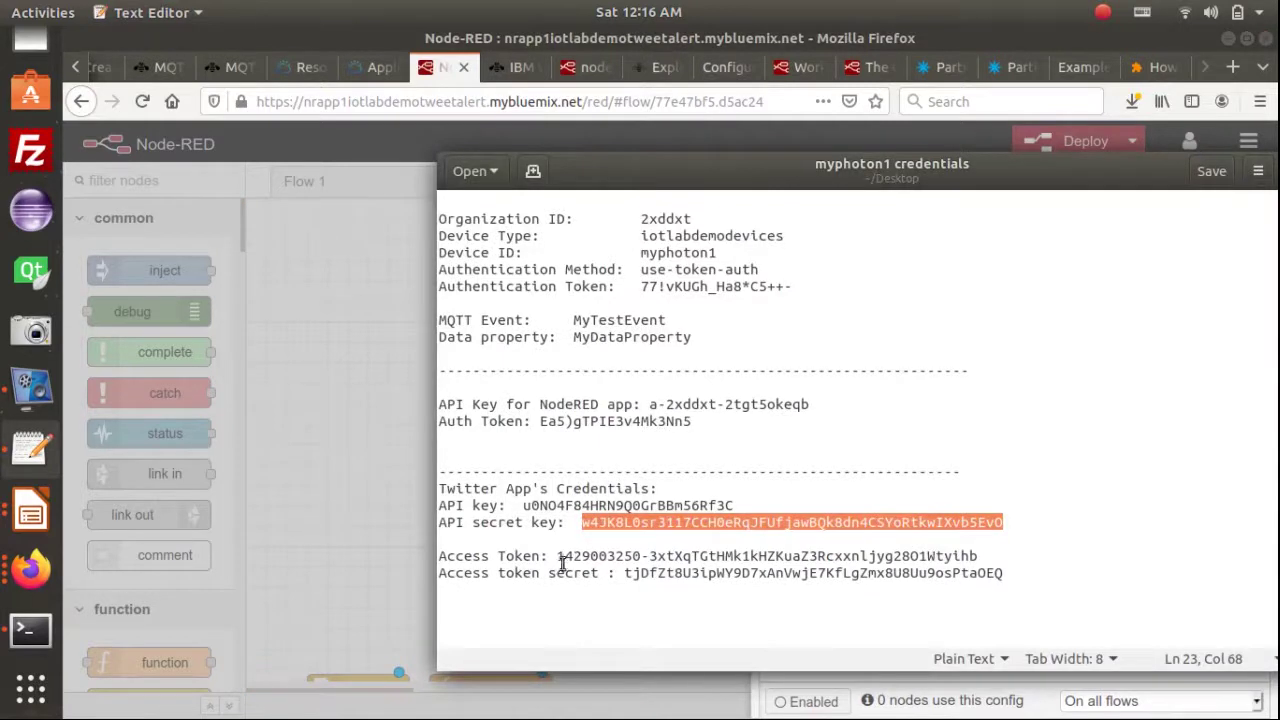
{"action": "left_click", "coordinate": [557, 556]}
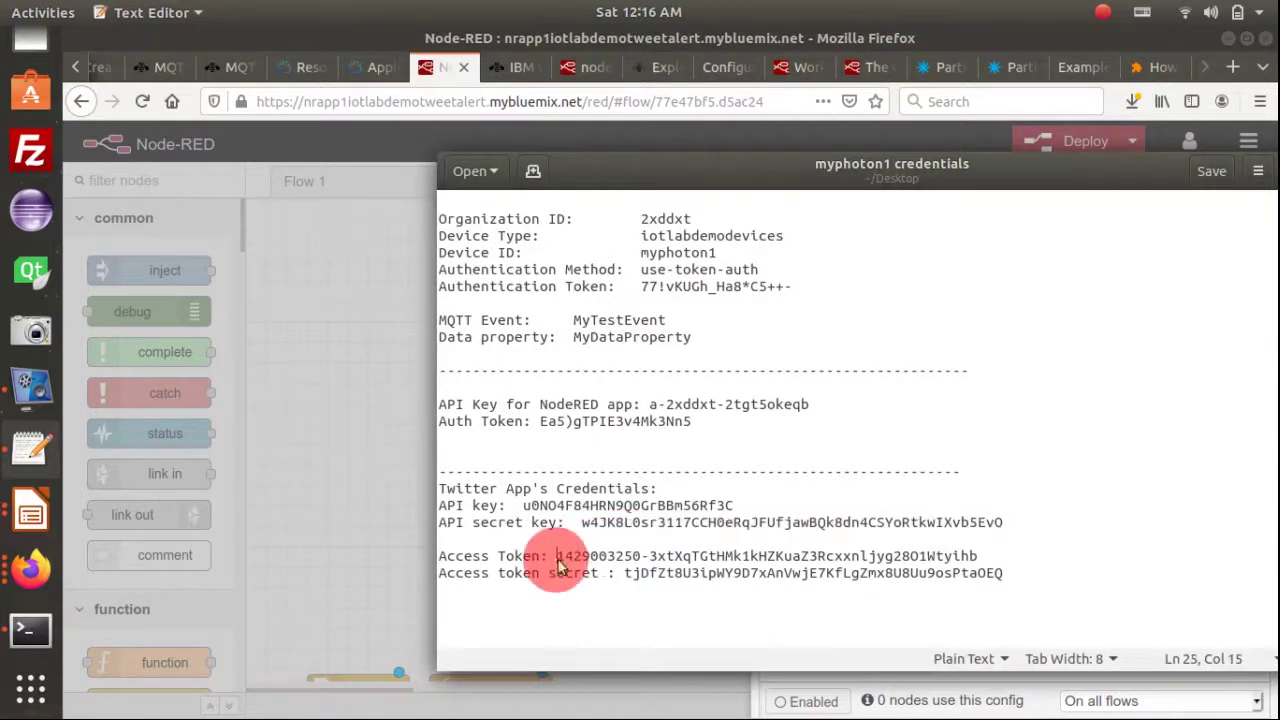
{"action": "left_click", "coordinate": [975, 553], "text": "shift"}
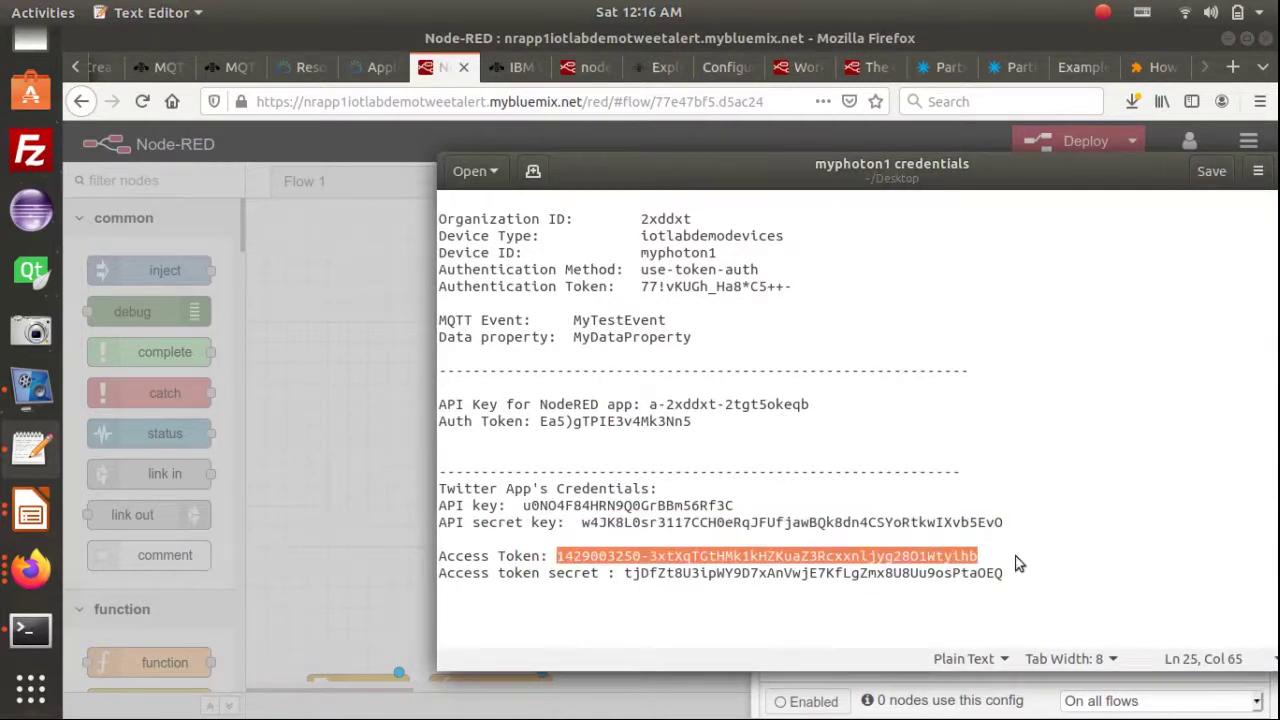
{"action": "key", "text": "ctrl+c"}
{"action": "key", "text": "alt+Tab"}
{"action": "left_click", "coordinate": [954, 577]}
{"action": "key", "text": "ctrl+v"}
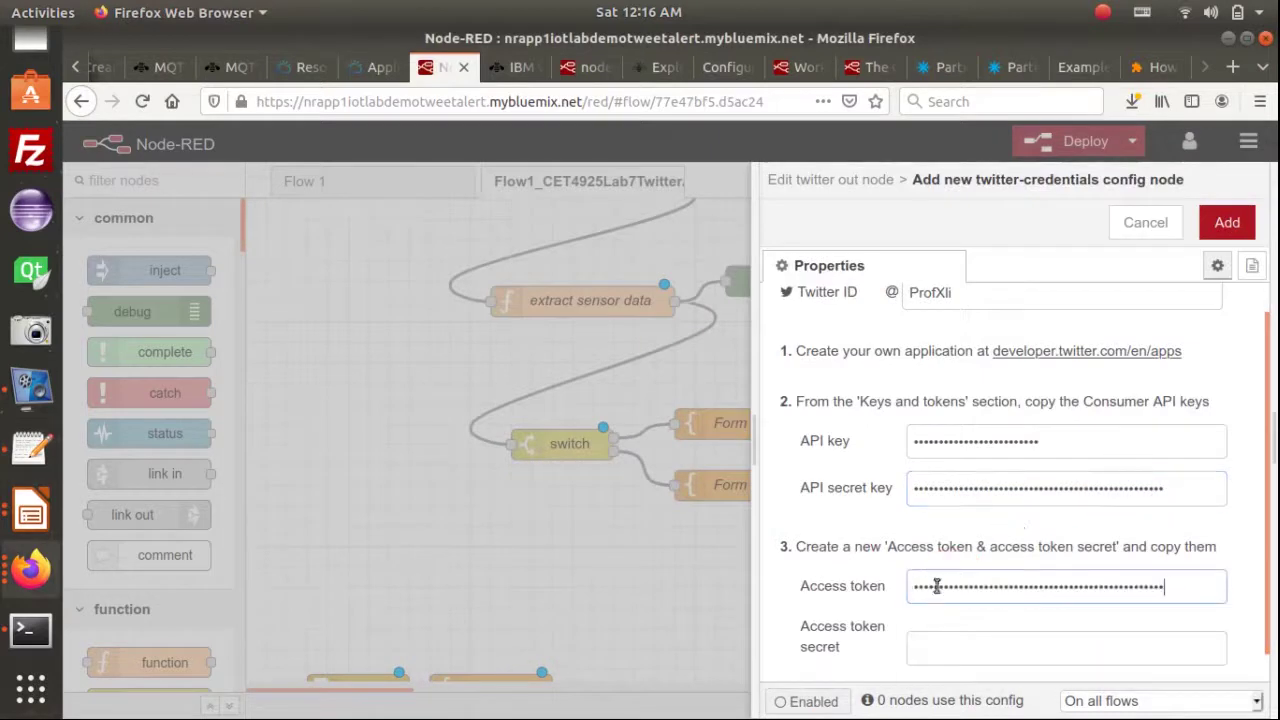
{"action": "key", "text": "alt+Tab"}
{"action": "left_click", "coordinate": [622, 575]}
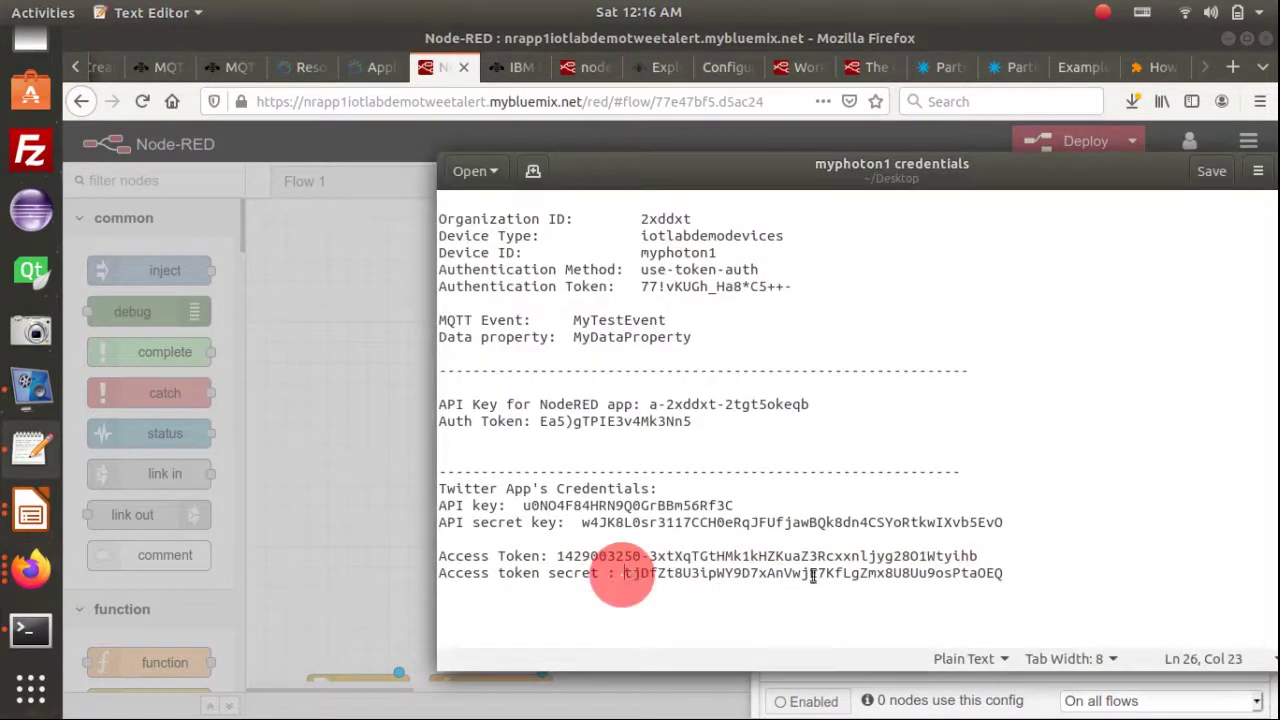
{"action": "left_click", "coordinate": [1007, 580], "text": "shift"}
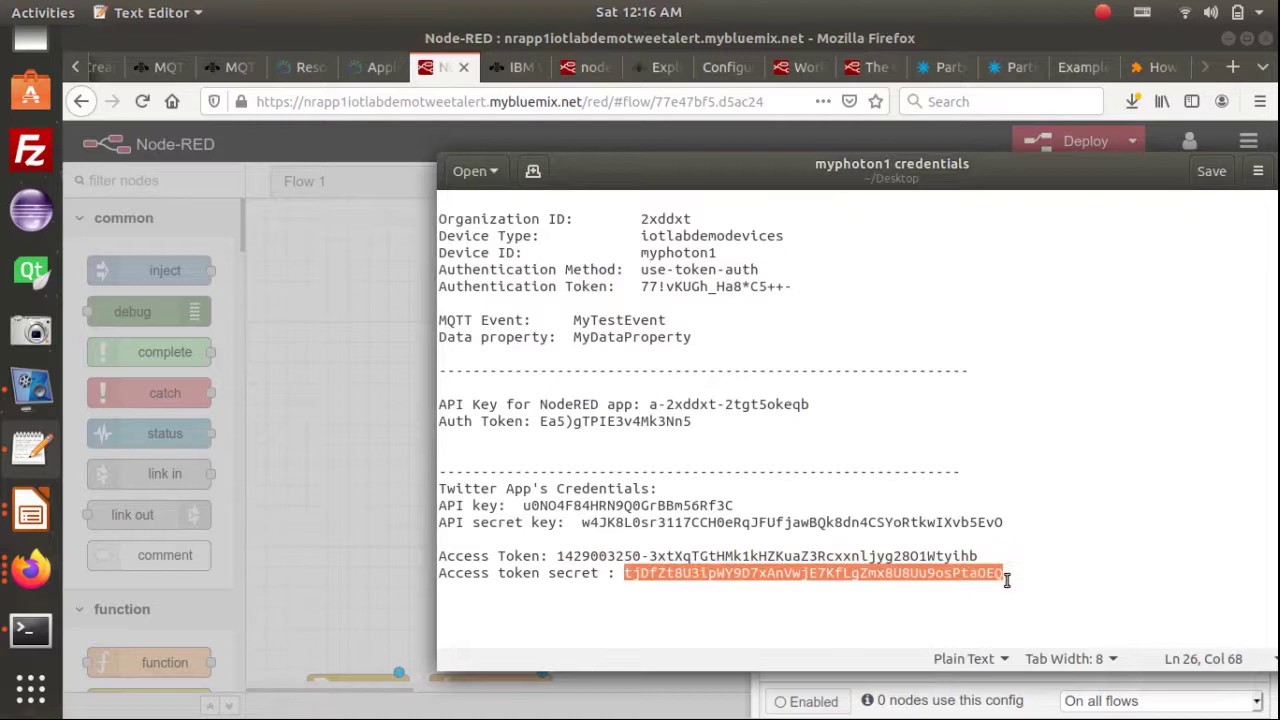
{"action": "key", "text": "ctrl+c"}
{"action": "key", "text": "alt+Tab"}
{"action": "left_click", "coordinate": [980, 647]}
{"action": "key", "text": "ctrl+v"}
Add the new Twitter credentials and confirm the Tweet node settings
{"action": "scroll", "coordinate": [1215, 400], "scroll_direction": "down", "scroll_amount": 1}
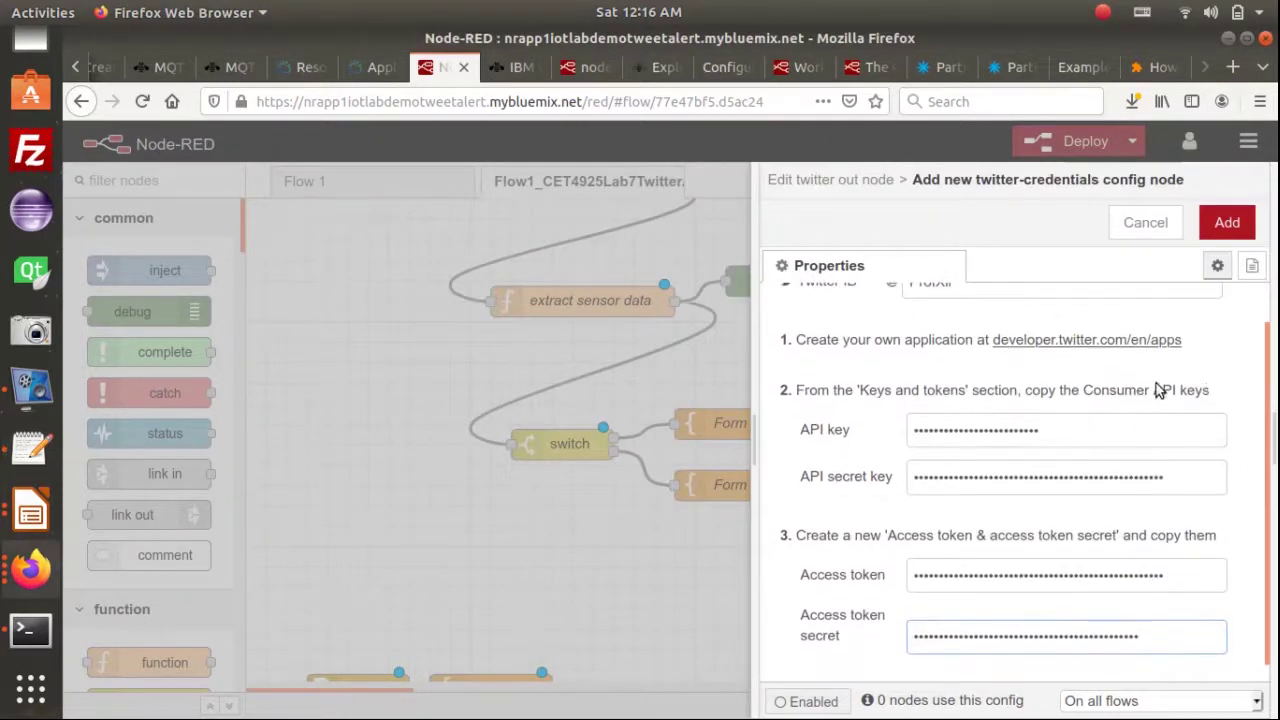
{"action": "scroll", "coordinate": [1182, 410], "scroll_direction": "up", "scroll_amount": 3}
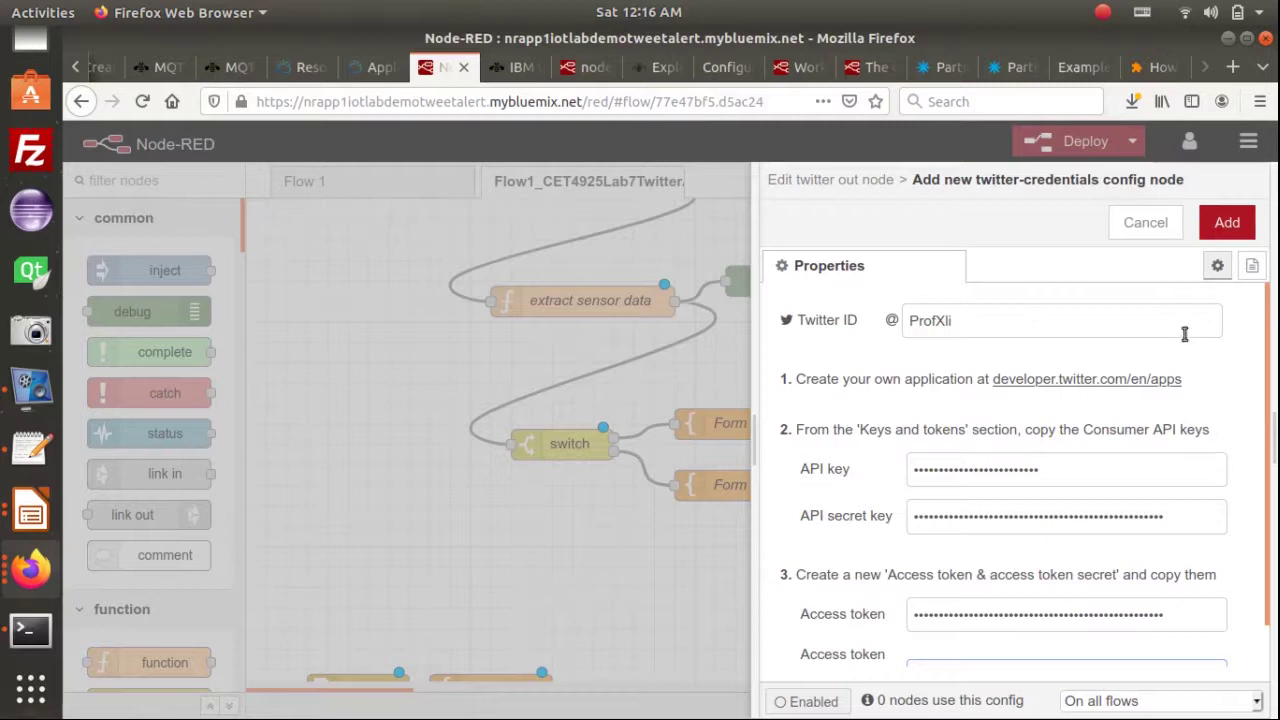
{"action": "left_click", "coordinate": [1222, 226]}
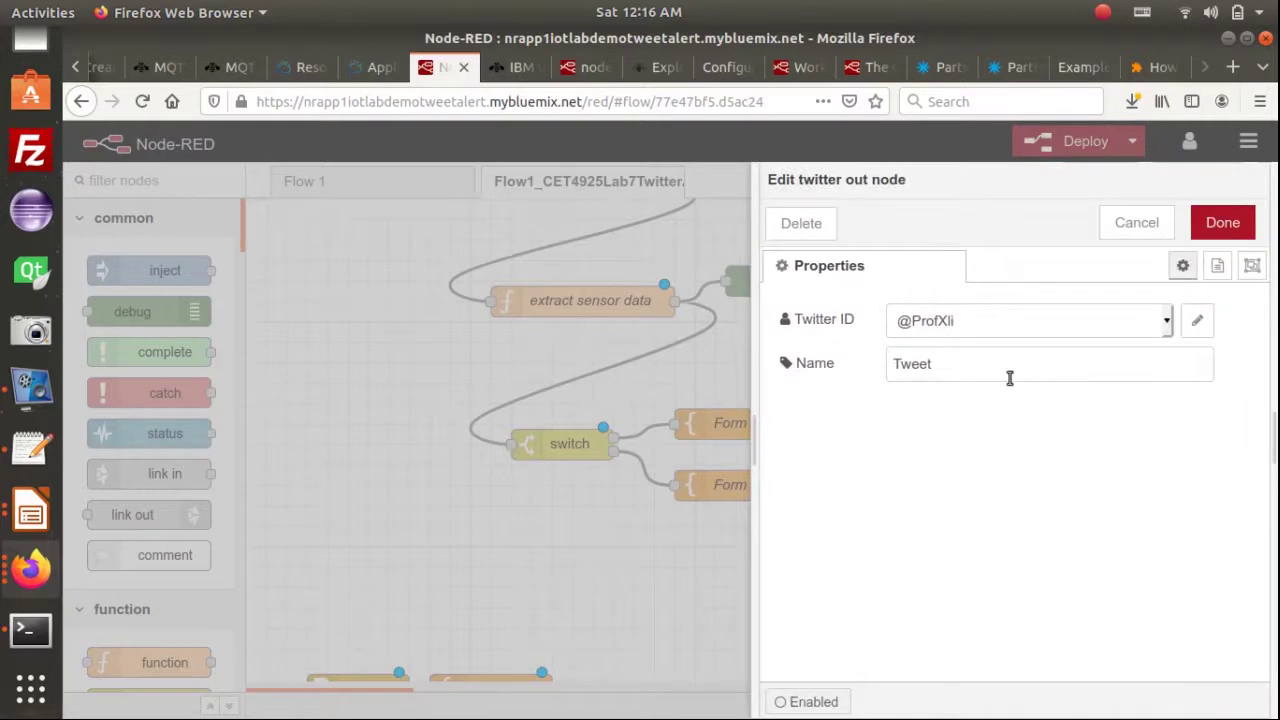
{"action": "left_click", "coordinate": [1218, 222]}
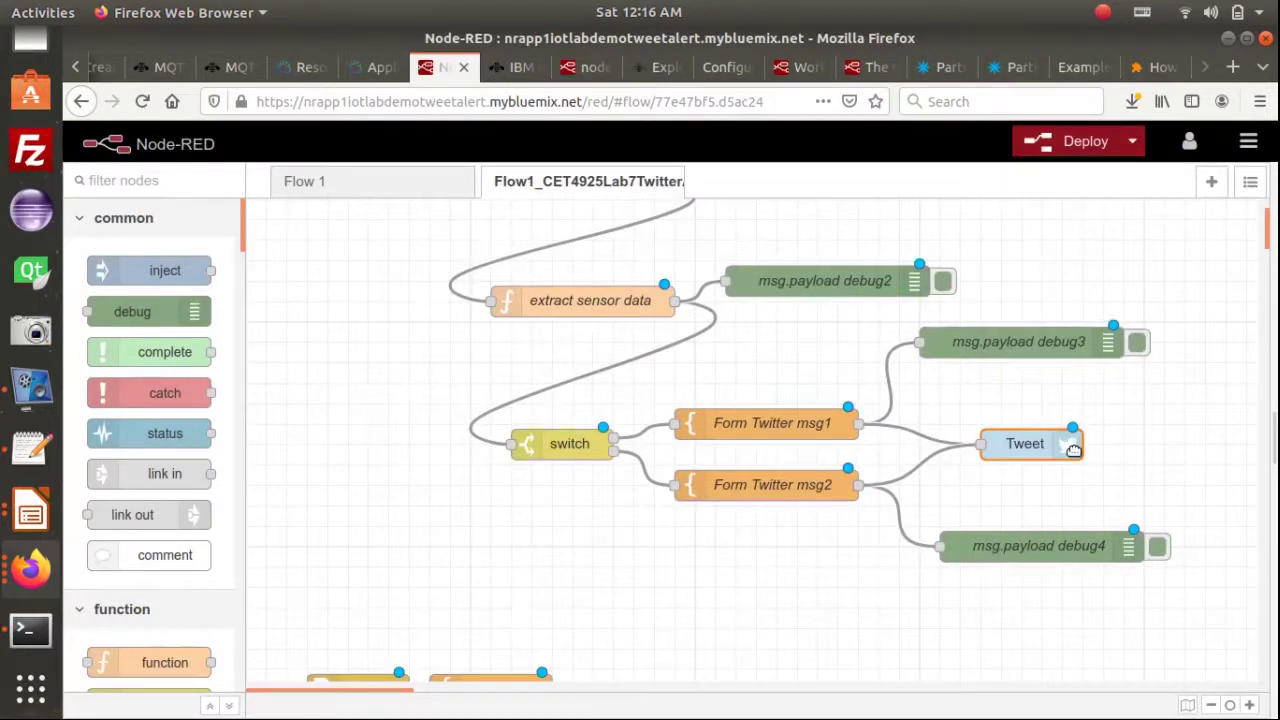
{"action": "scroll", "coordinate": [1085, 457], "scroll_direction": "up", "scroll_amount": 1}
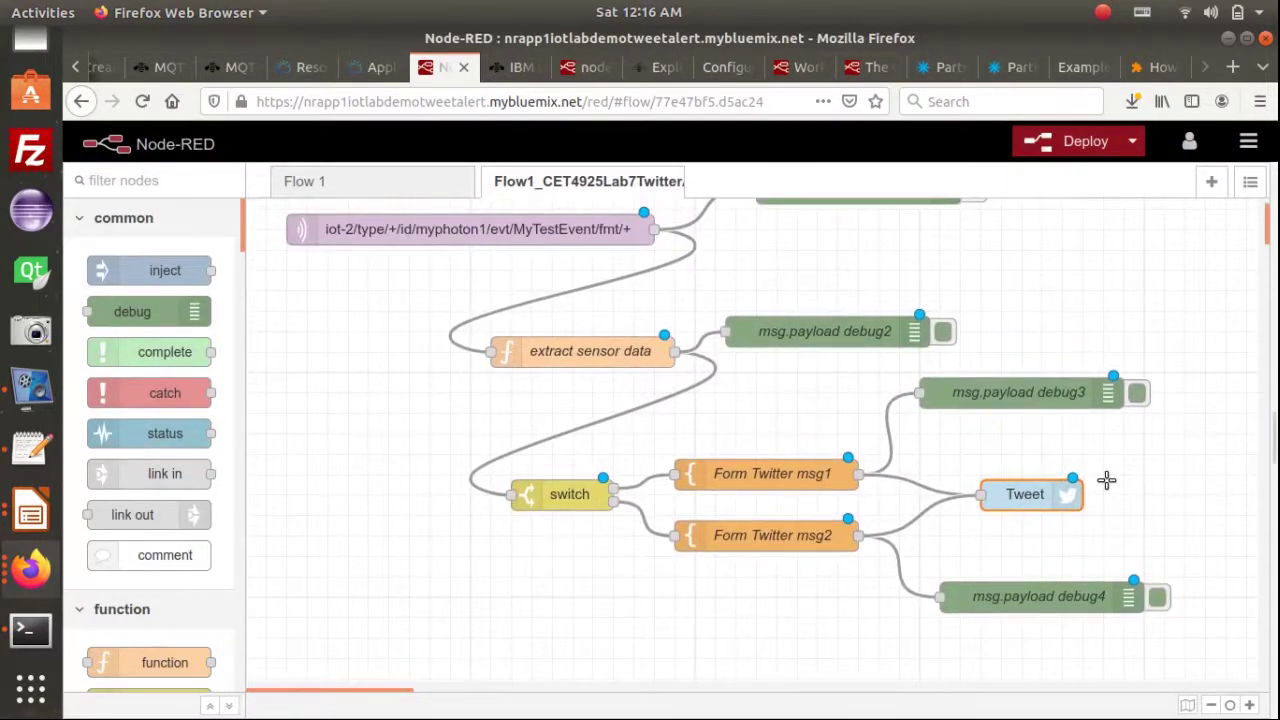
{"action": "key", "text": "ctrl+minus"}
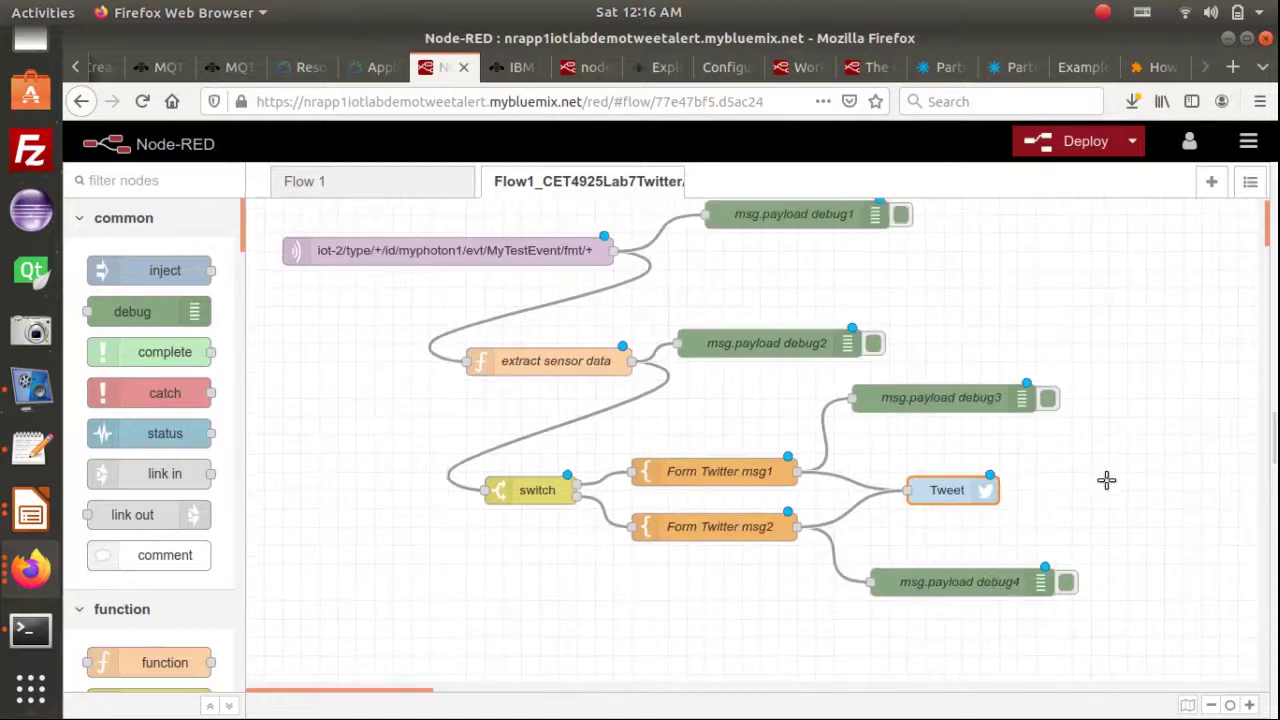
{"action": "scroll", "coordinate": [1106, 480], "scroll_direction": "up", "scroll_amount": 2}
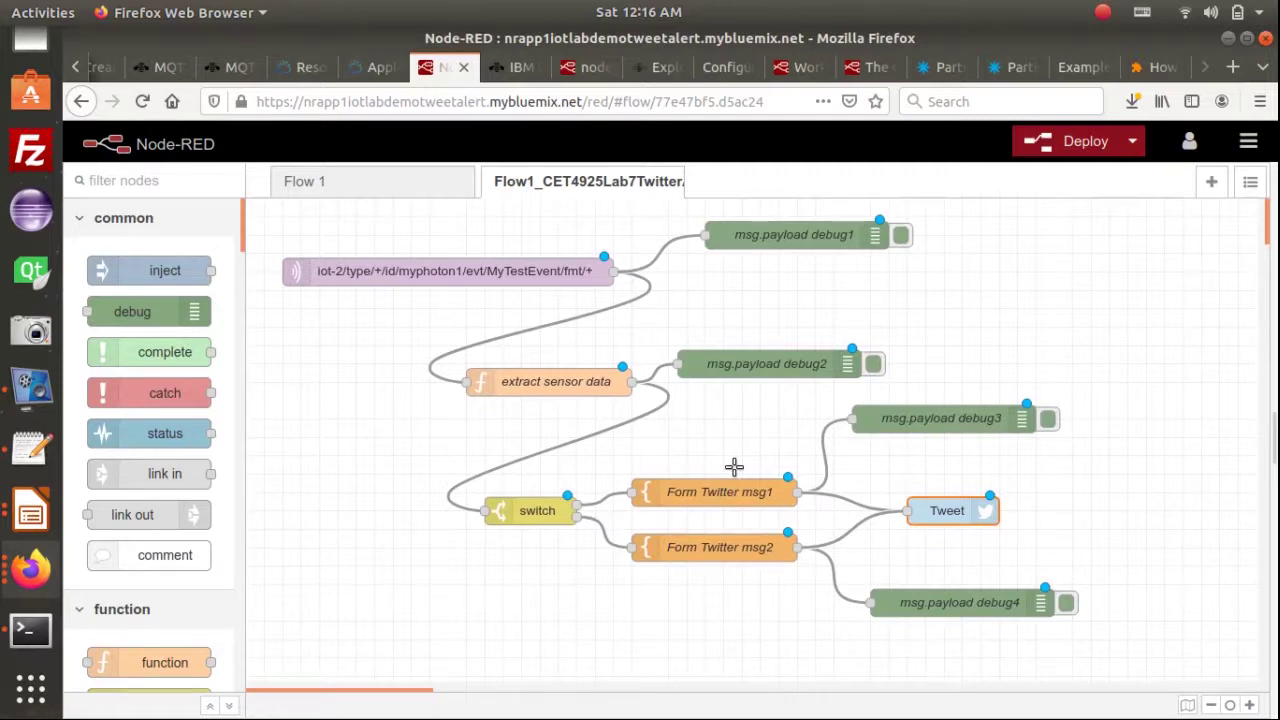
{"action": "left_click", "coordinate": [476, 275]}
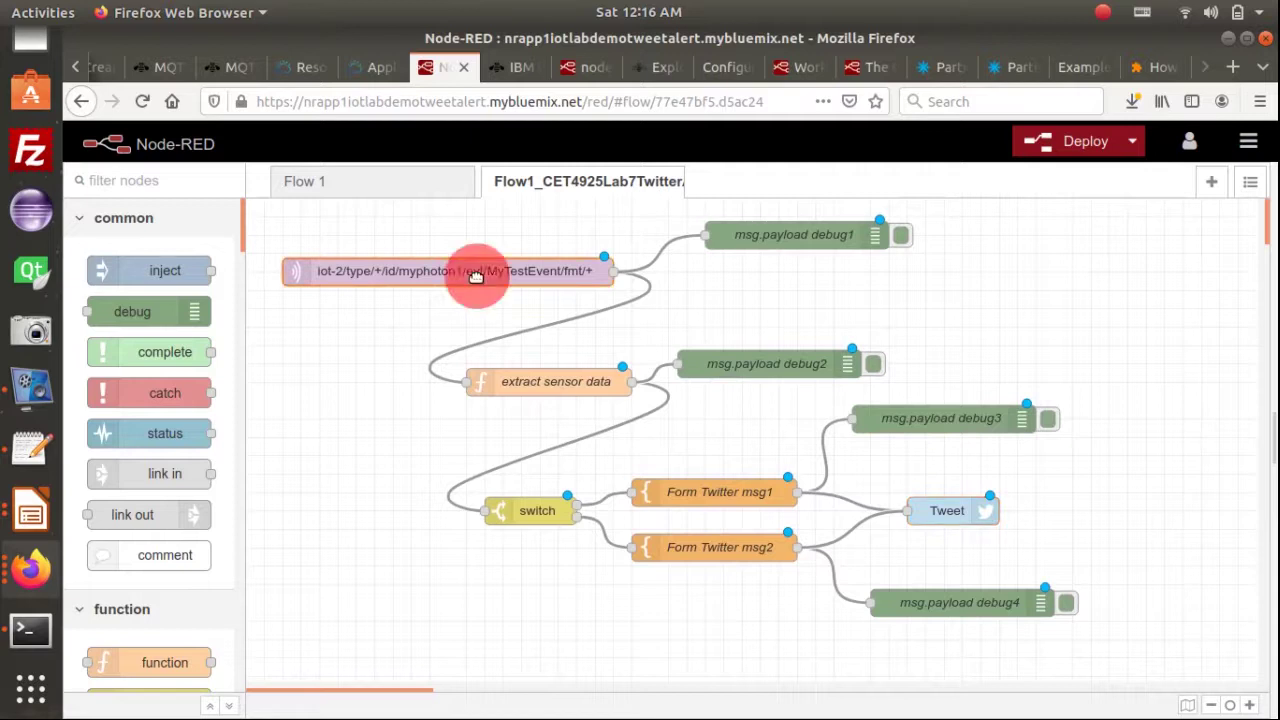
{"action": "double_click", "coordinate": [476, 275]}
{"action": "left_click", "coordinate": [1245, 230]}
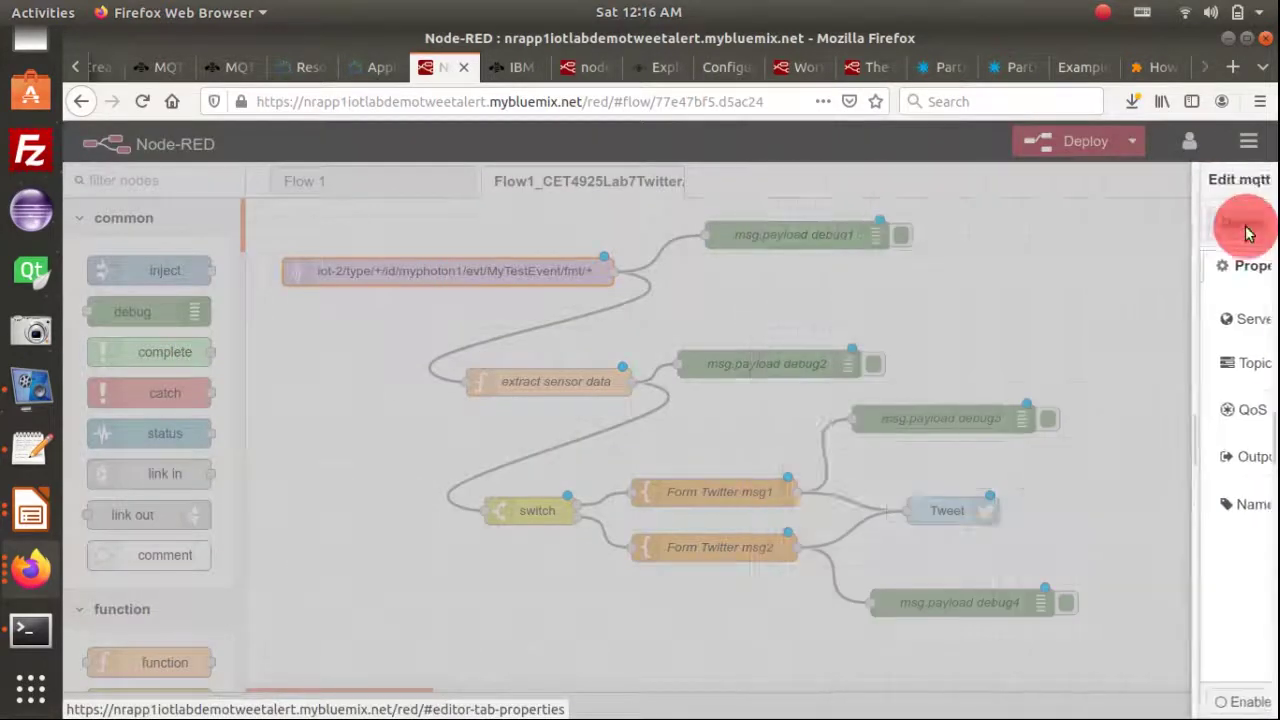
{"action": "left_click", "coordinate": [537, 388]}
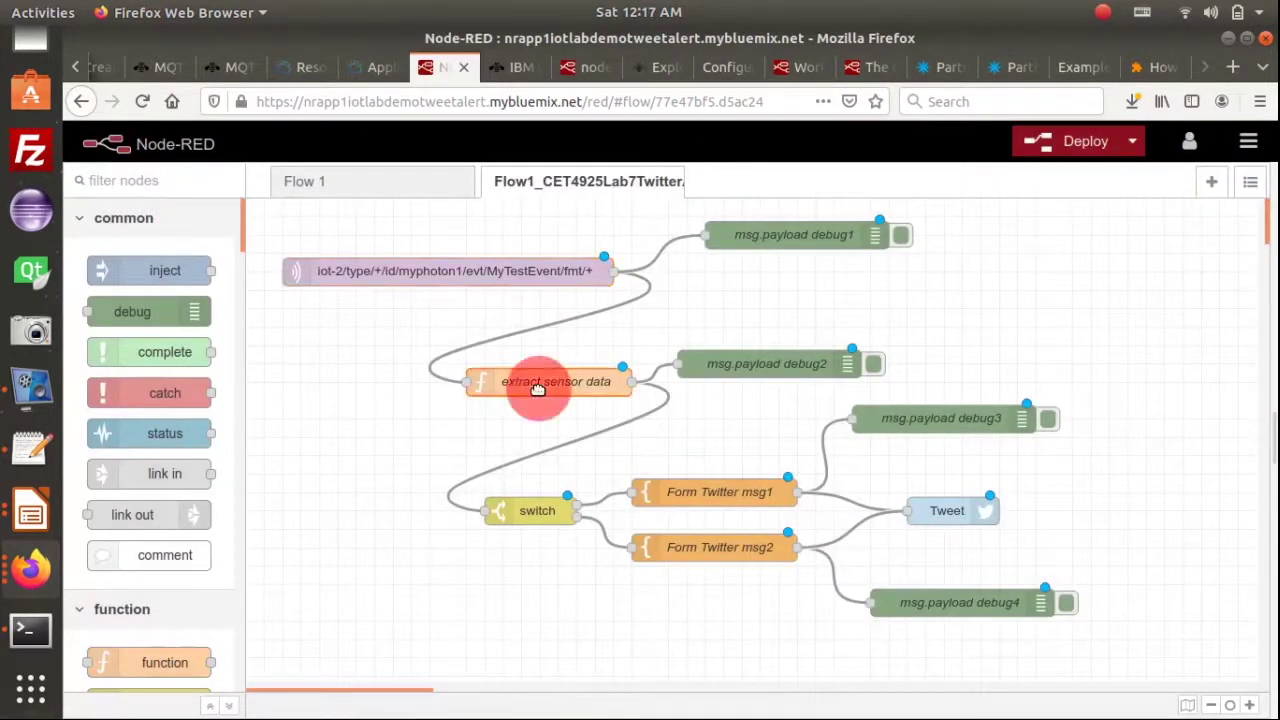
{"action": "left_click", "coordinate": [533, 516]}
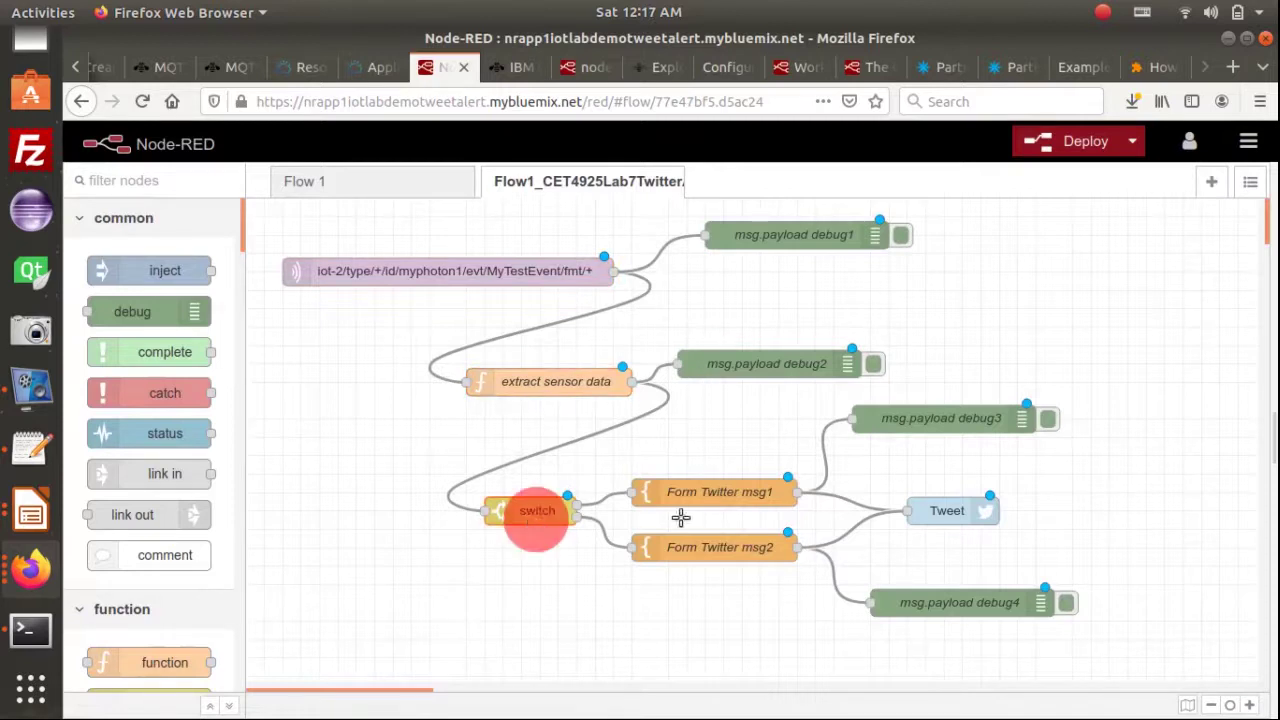
{"action": "left_click", "coordinate": [728, 491]}
{"action": "left_click", "coordinate": [723, 545]}
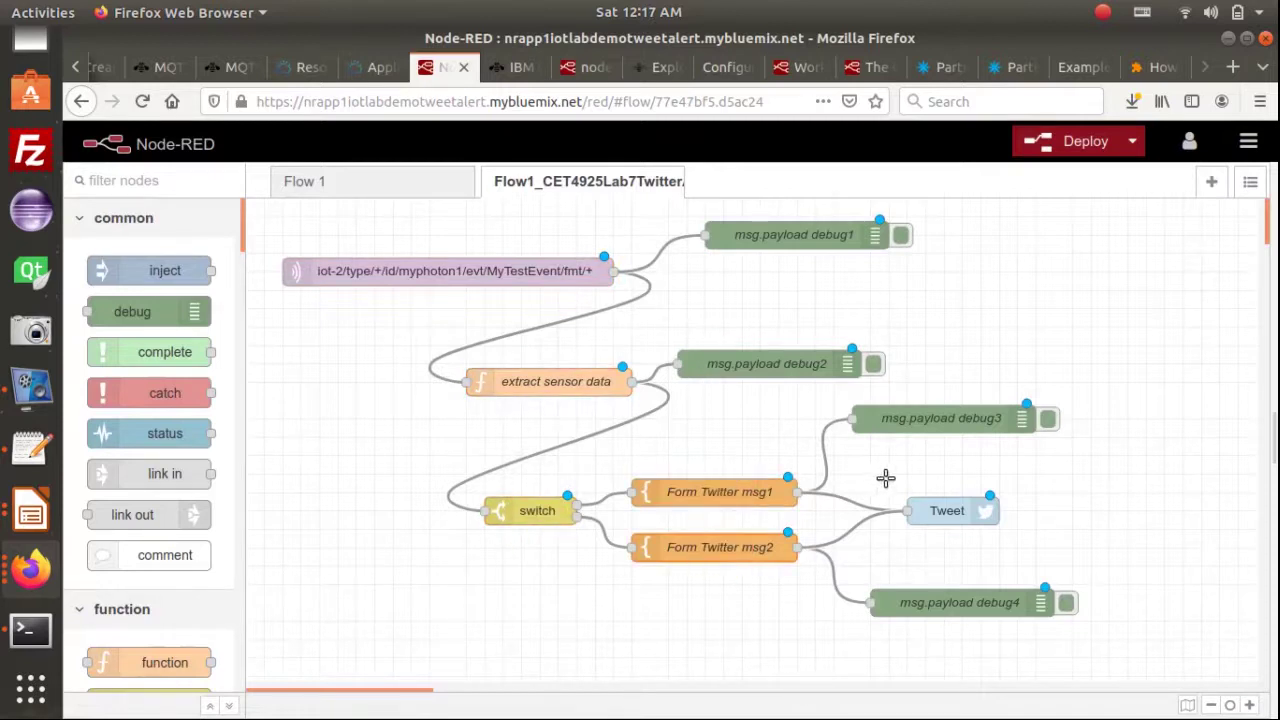
{"action": "double_click", "coordinate": [590, 382]}
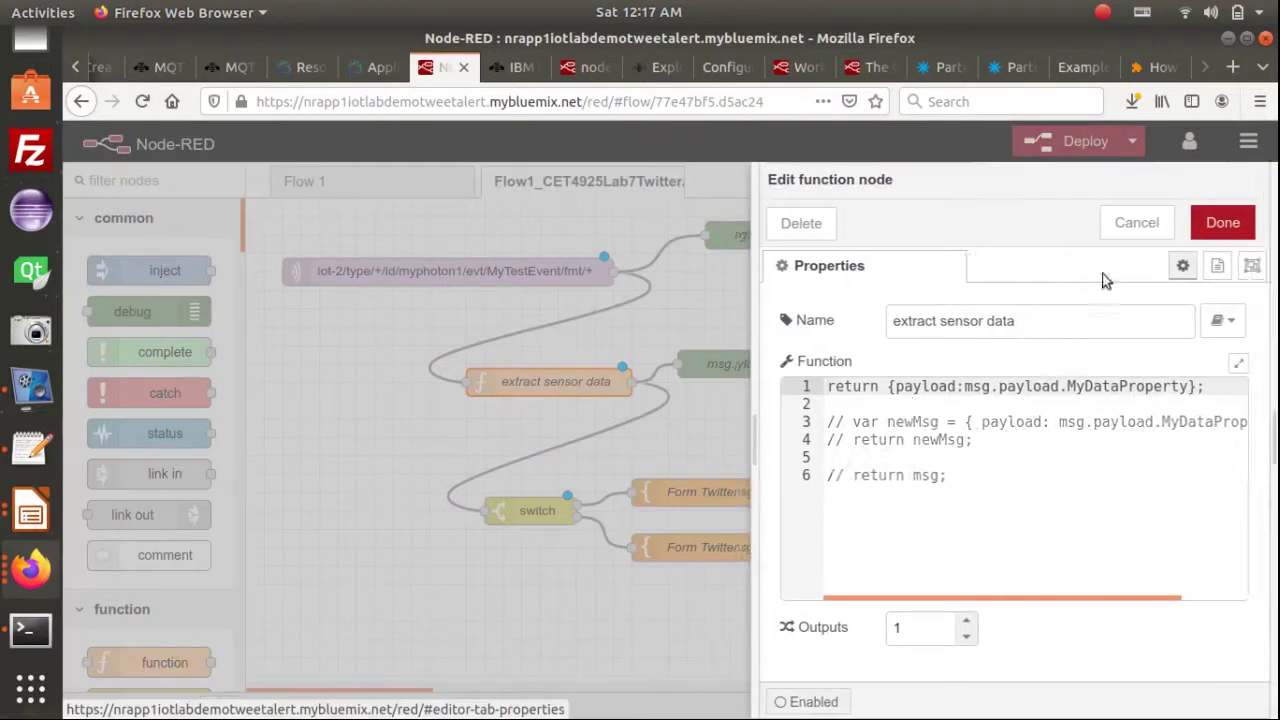
{"action": "left_click", "coordinate": [1234, 222]}
{"action": "left_click", "coordinate": [525, 513]}
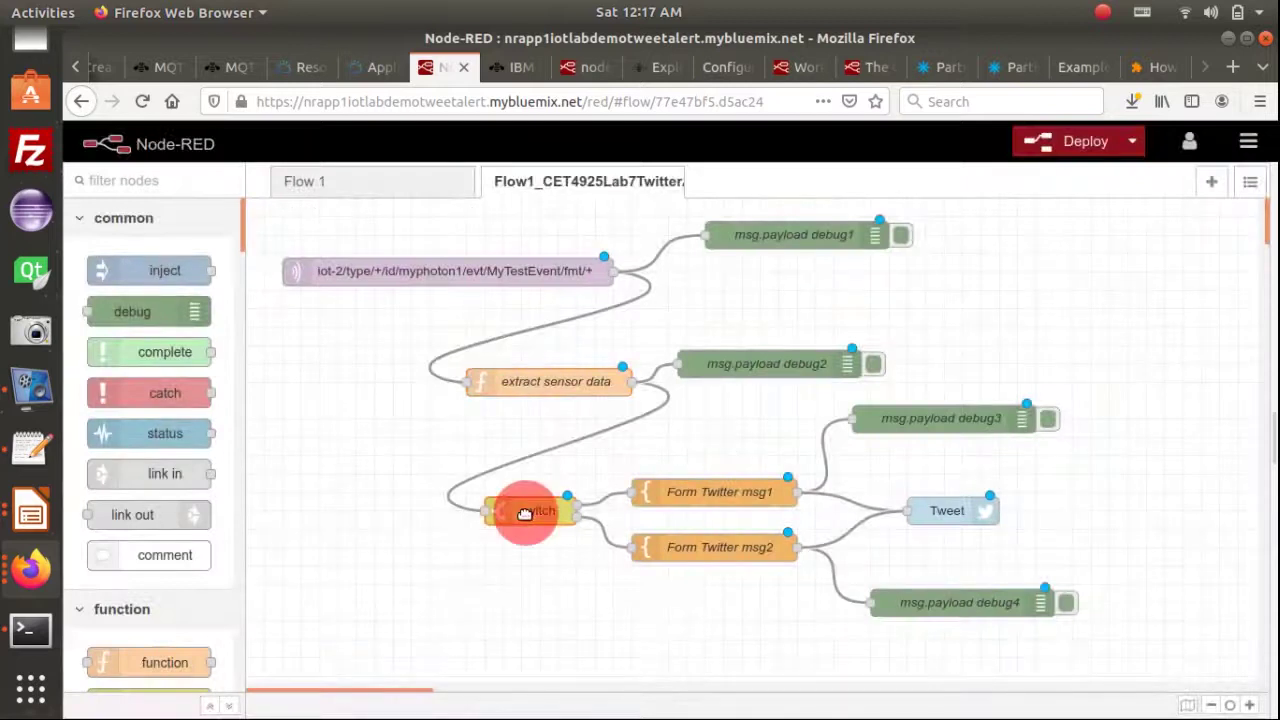
{"action": "double_click", "coordinate": [525, 513]}
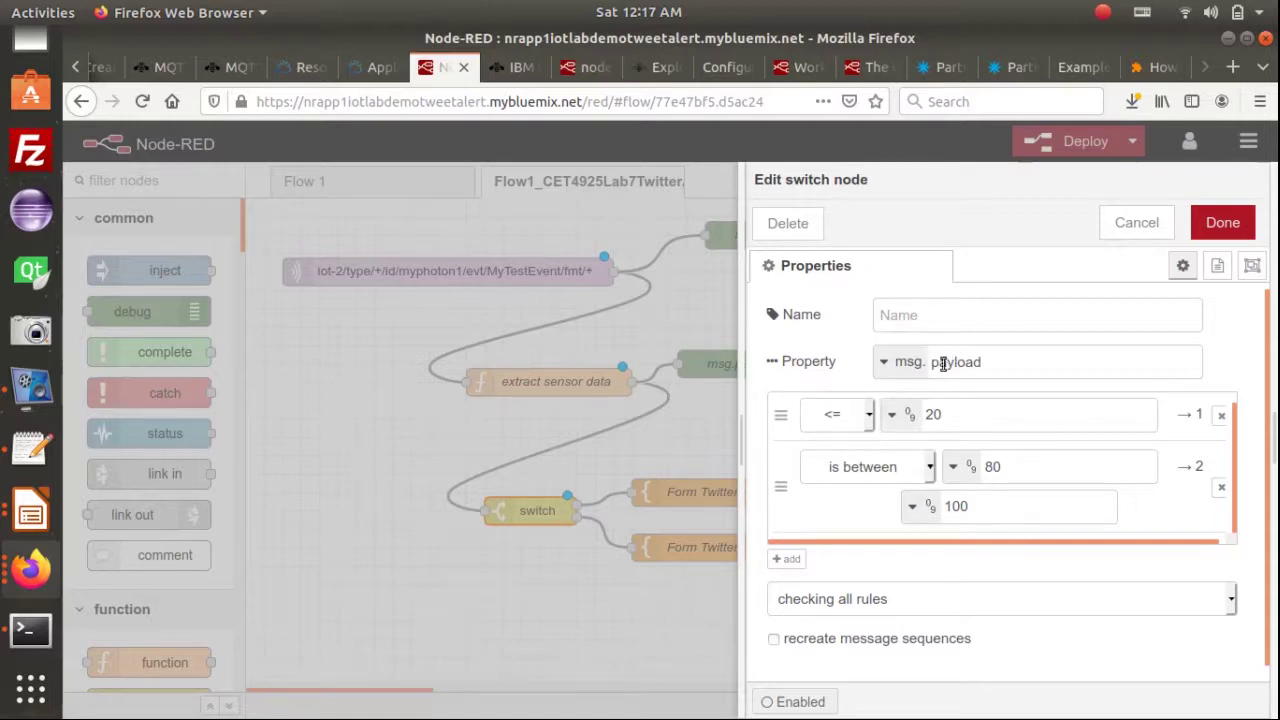
{"action": "left_click", "coordinate": [974, 364]}
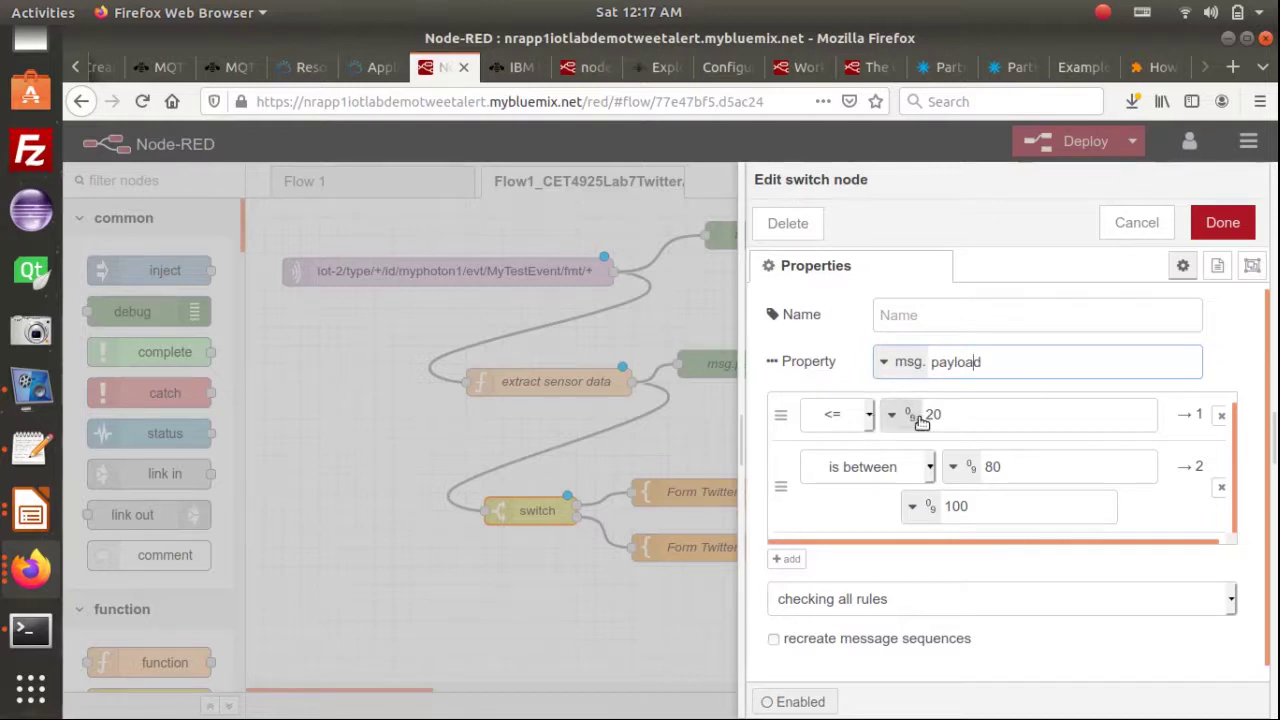
{"action": "left_click", "coordinate": [953, 413]}
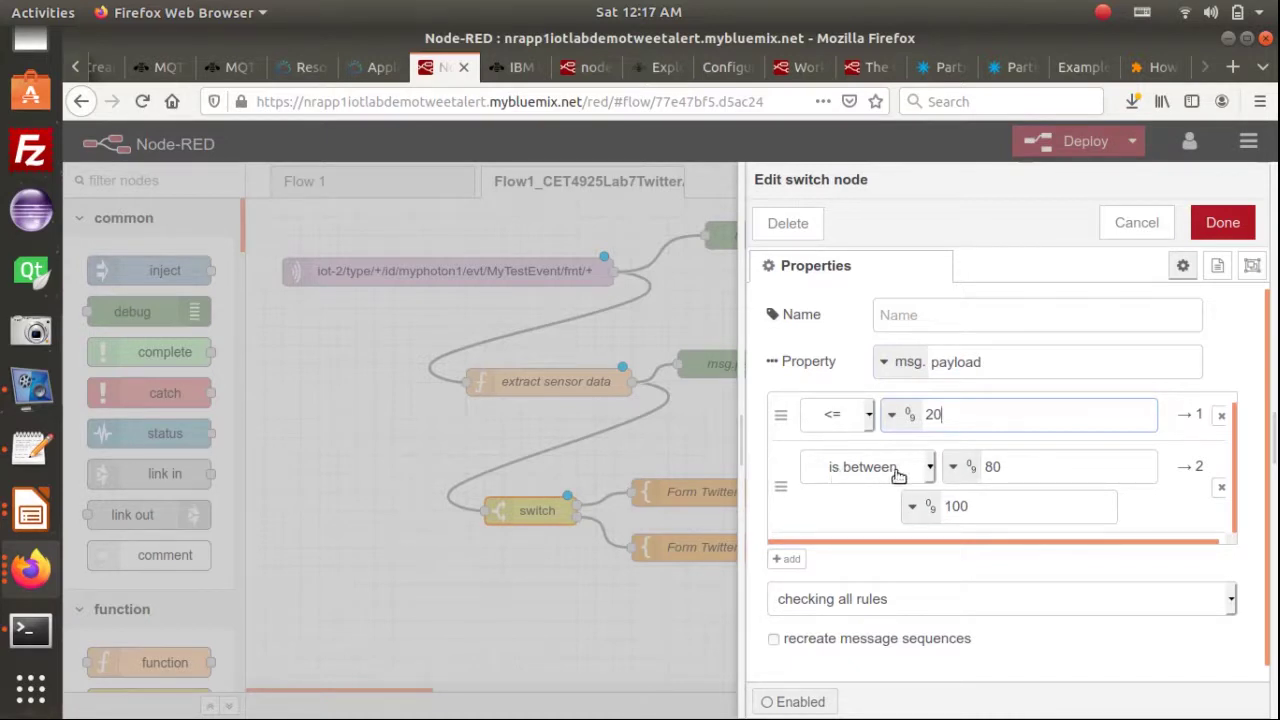
{"action": "left_click", "coordinate": [1012, 468]}
{"action": "left_click", "coordinate": [995, 506]}
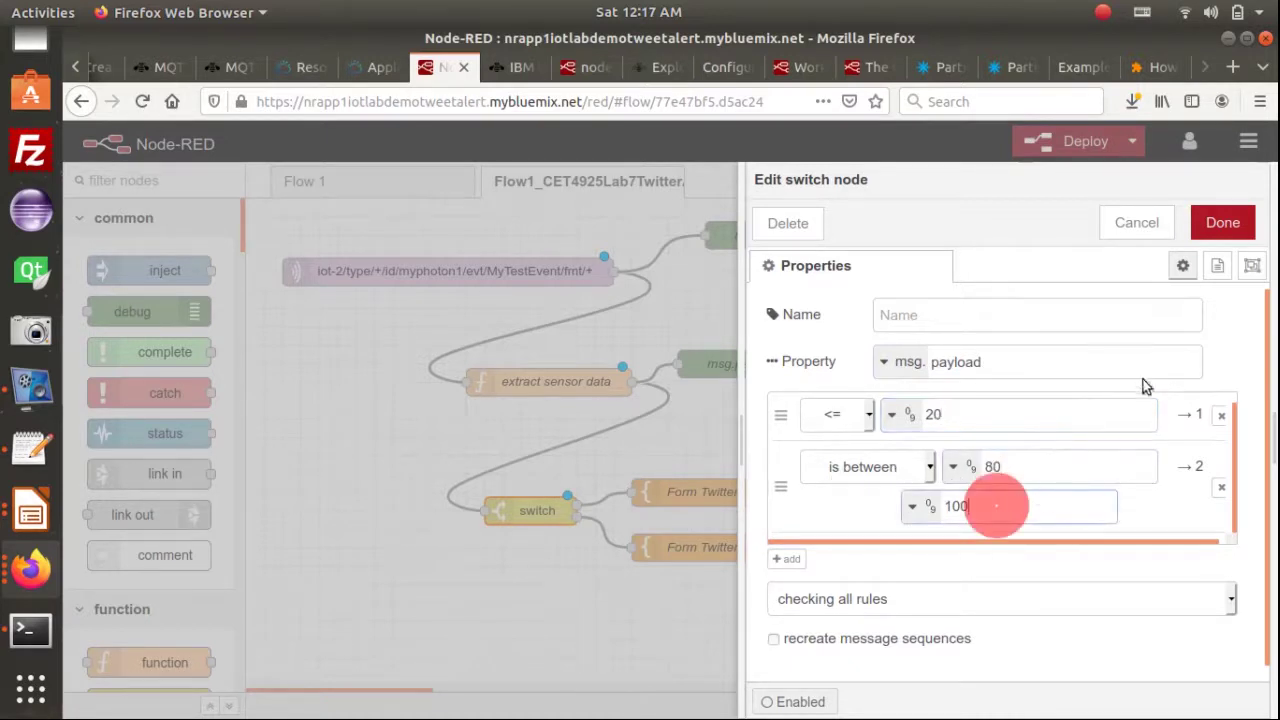
{"action": "left_click", "coordinate": [1223, 223]}
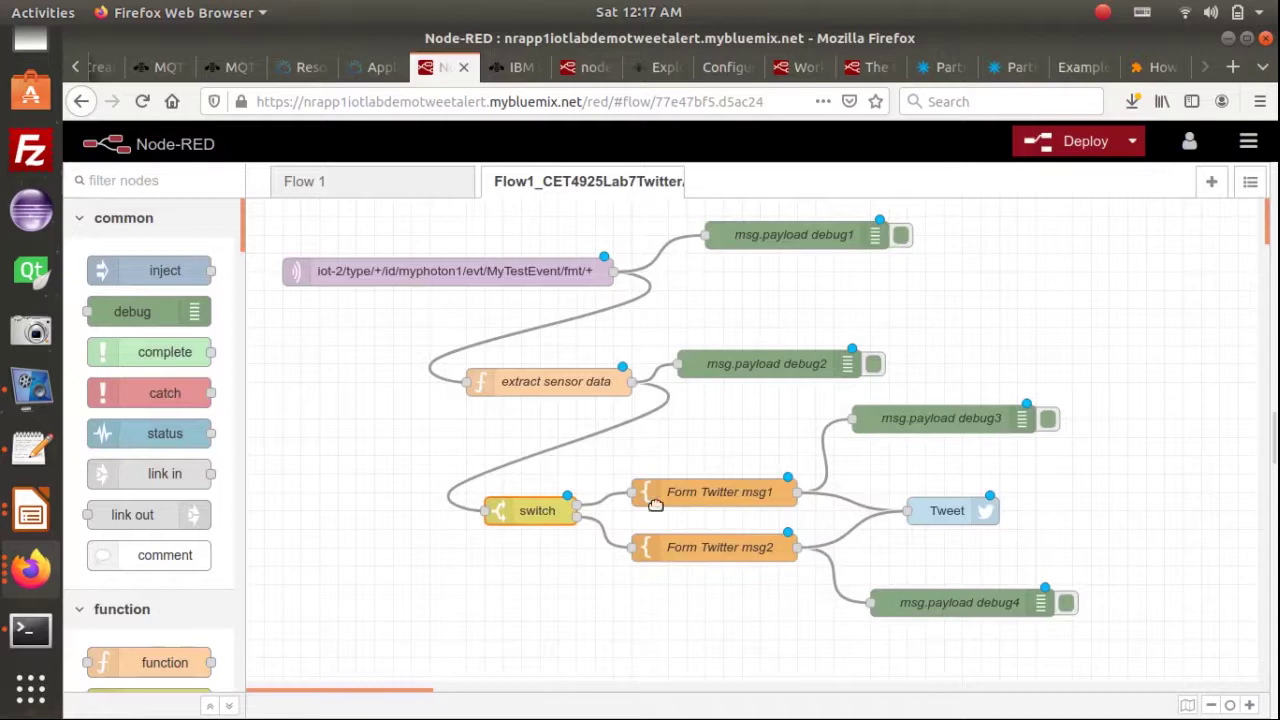
Open the Form Twitter msg1 template node and inspect its name and template text
{"action": "left_click", "coordinate": [700, 491]}
{"action": "left_click", "coordinate": [703, 547]}
{"action": "left_click", "coordinate": [750, 496]}
{"action": "double_click", "coordinate": [752, 497]}
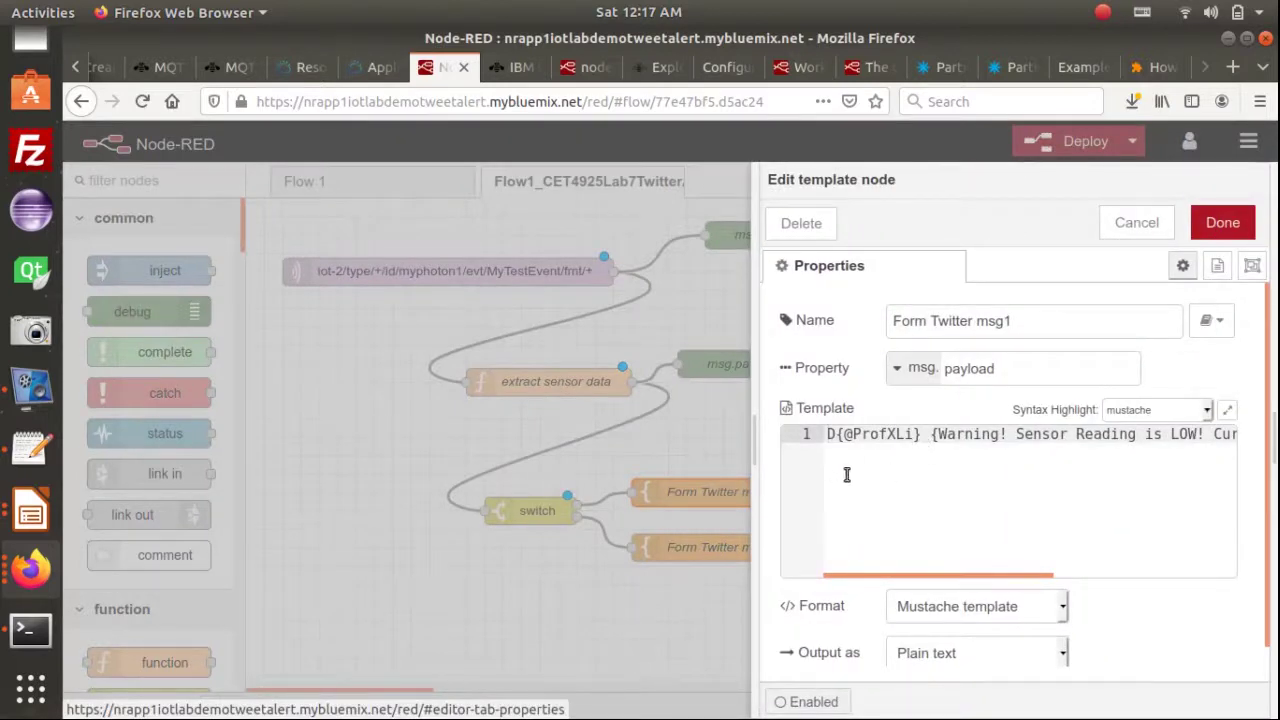
{"action": "double_click", "coordinate": [966, 321]}
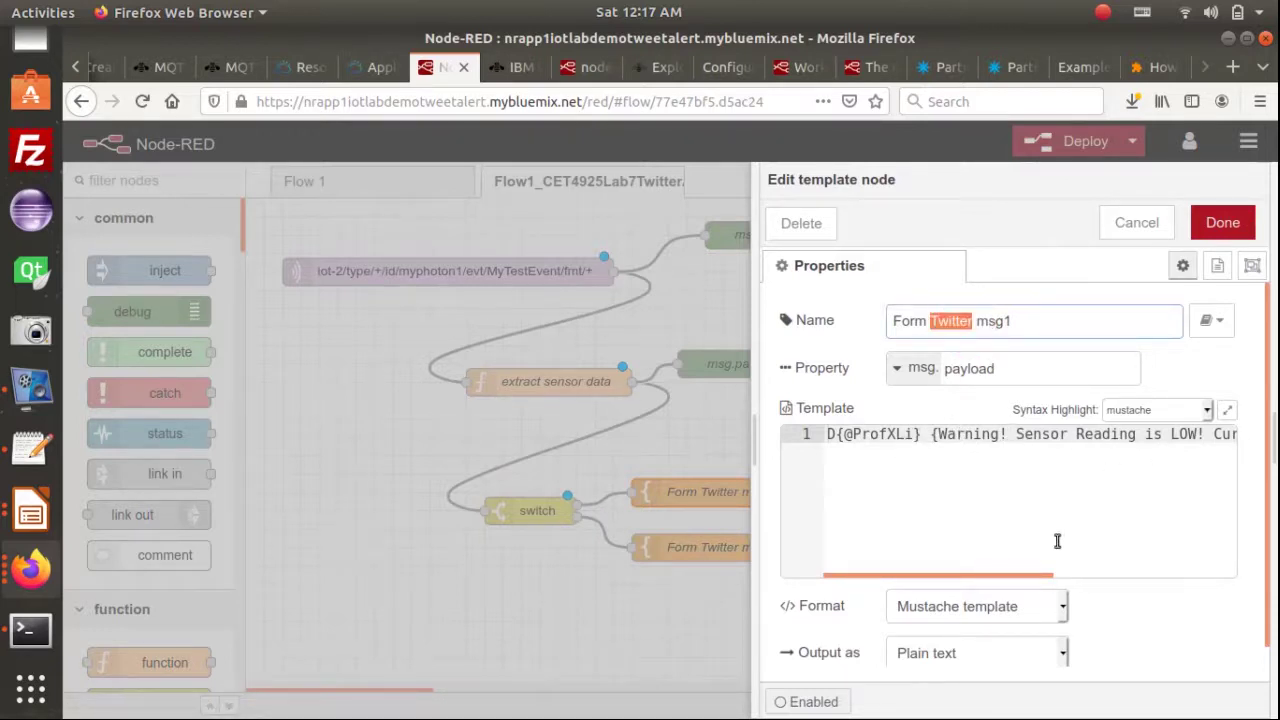
{"action": "left_click", "coordinate": [1070, 576]}
{"action": "left_click_drag", "start_coordinate": [1051, 576], "coordinate": [1126, 573]}
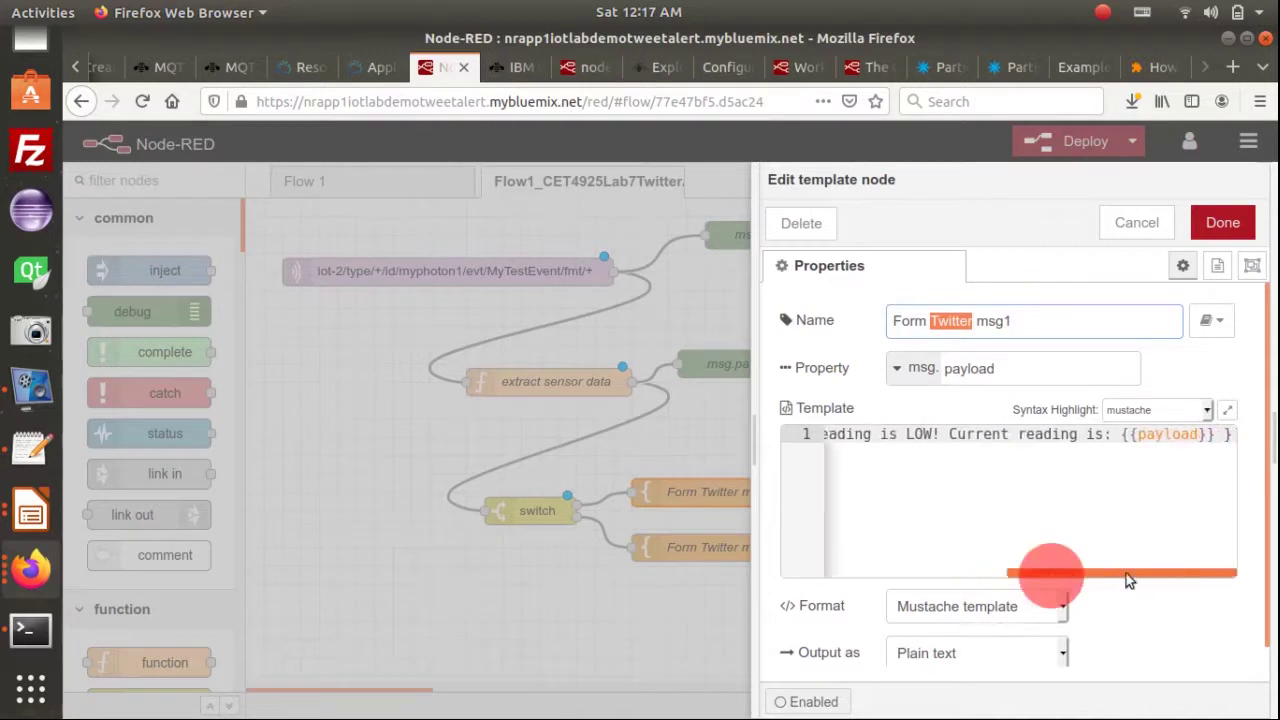
{"action": "double_click", "coordinate": [1168, 433]}
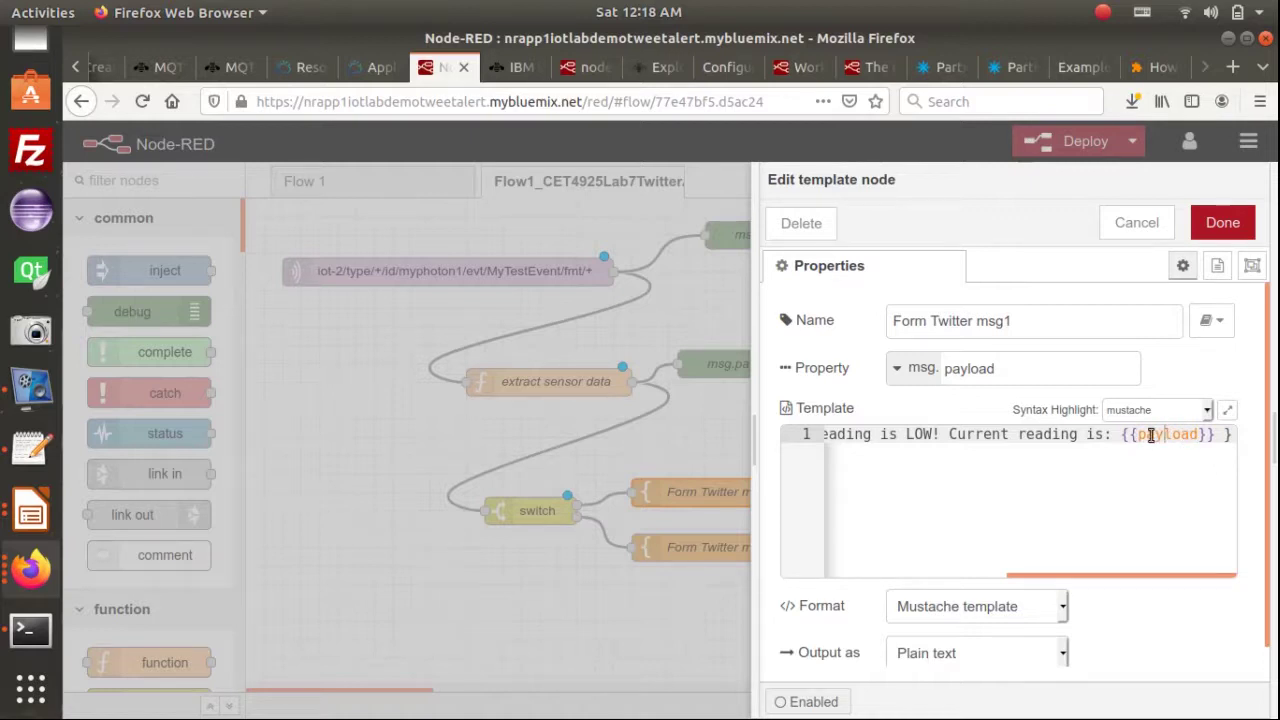
{"action": "left_click", "coordinate": [966, 576]}
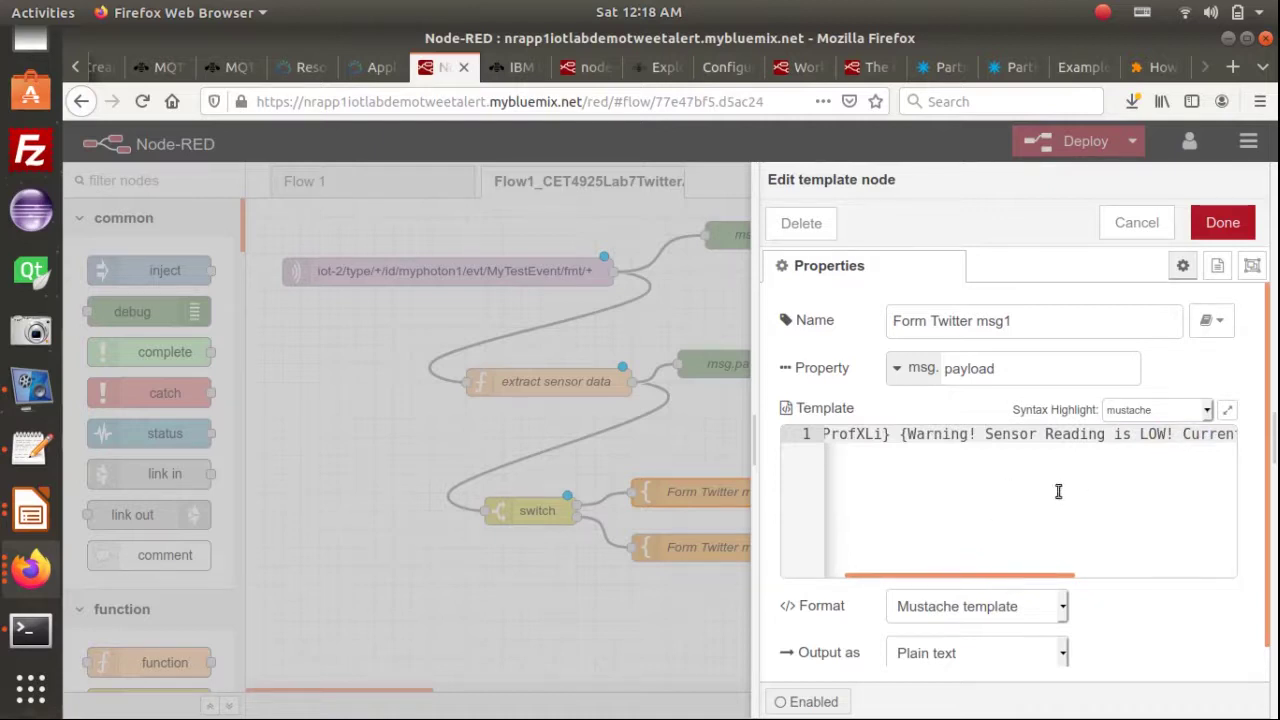
{"action": "left_click", "coordinate": [876, 577]}
{"action": "left_click_drag", "start_coordinate": [876, 576], "coordinate": [847, 569]}
Delete the stray 'D{', '} {' before Warning and trailing '}', then save the template
{"action": "left_click", "coordinate": [844, 434]}
{"action": "key", "text": "BackSpace"}
{"action": "key", "text": "BackSpace"}
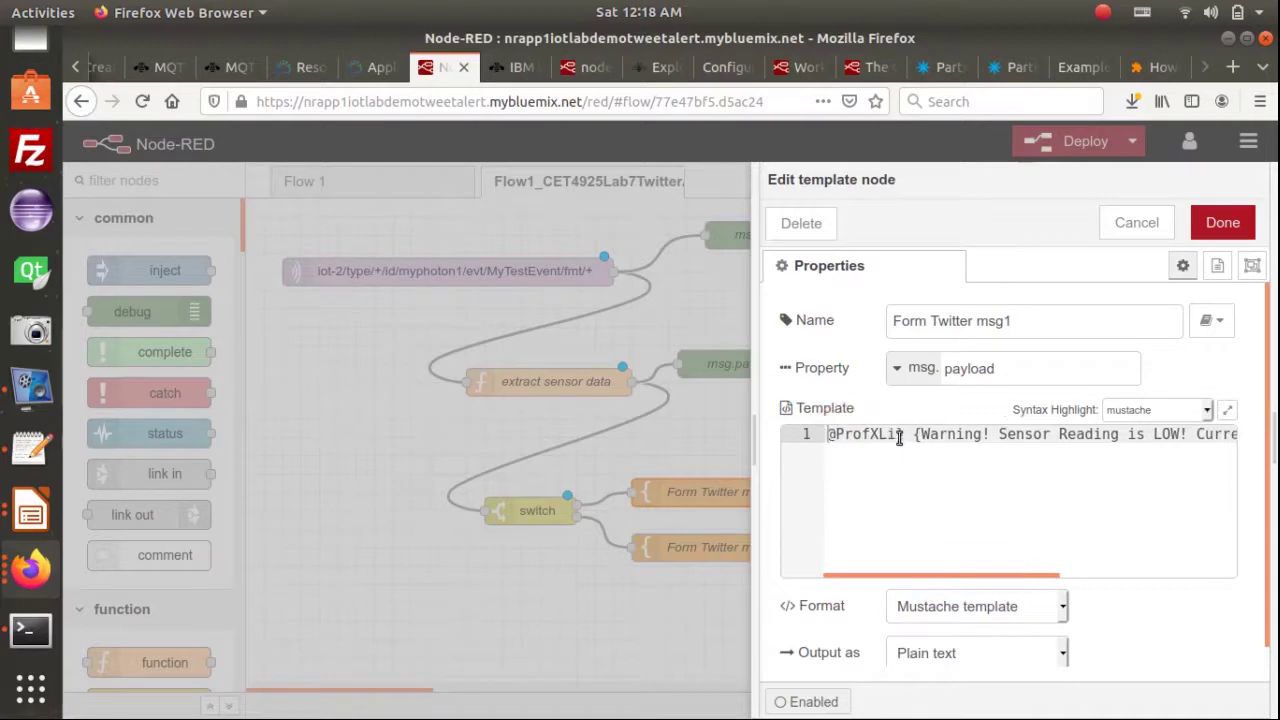
{"action": "left_click", "coordinate": [920, 434]}
{"action": "key", "text": "BackSpace"}
{"action": "key", "text": "BackSpace"}
{"action": "key", "text": "BackSpace"}
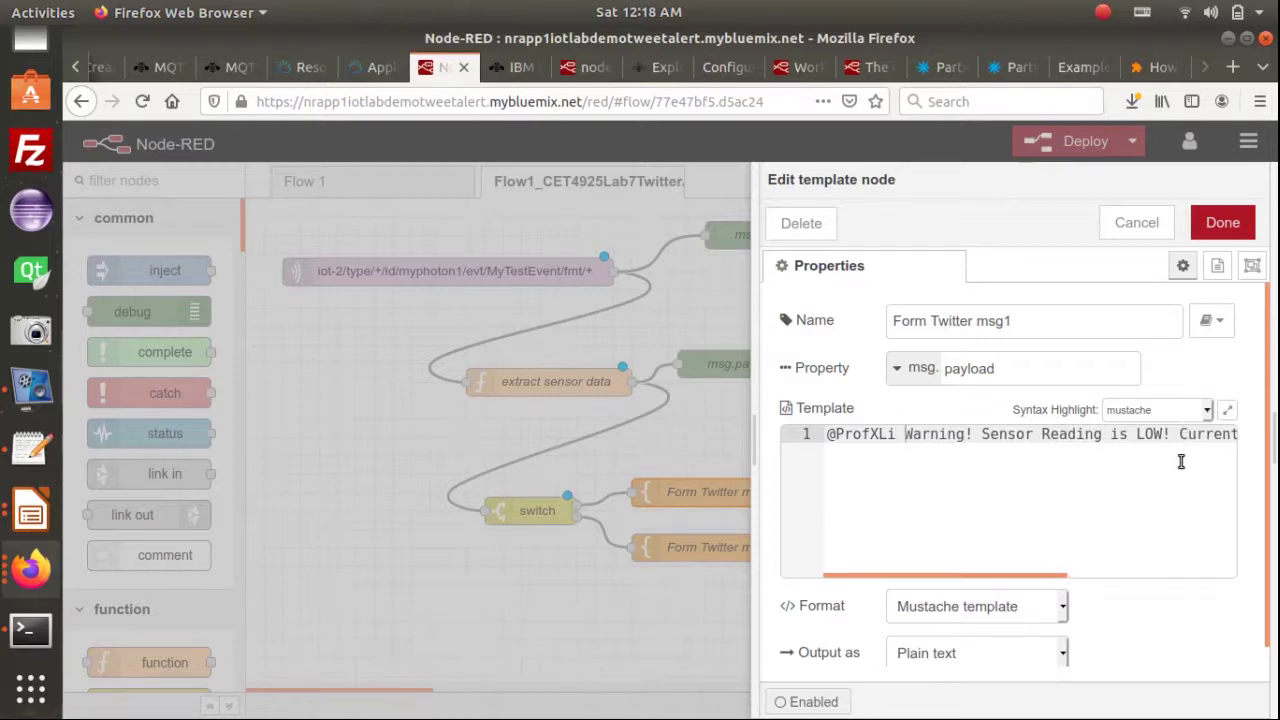
{"action": "key", "text": "End"}
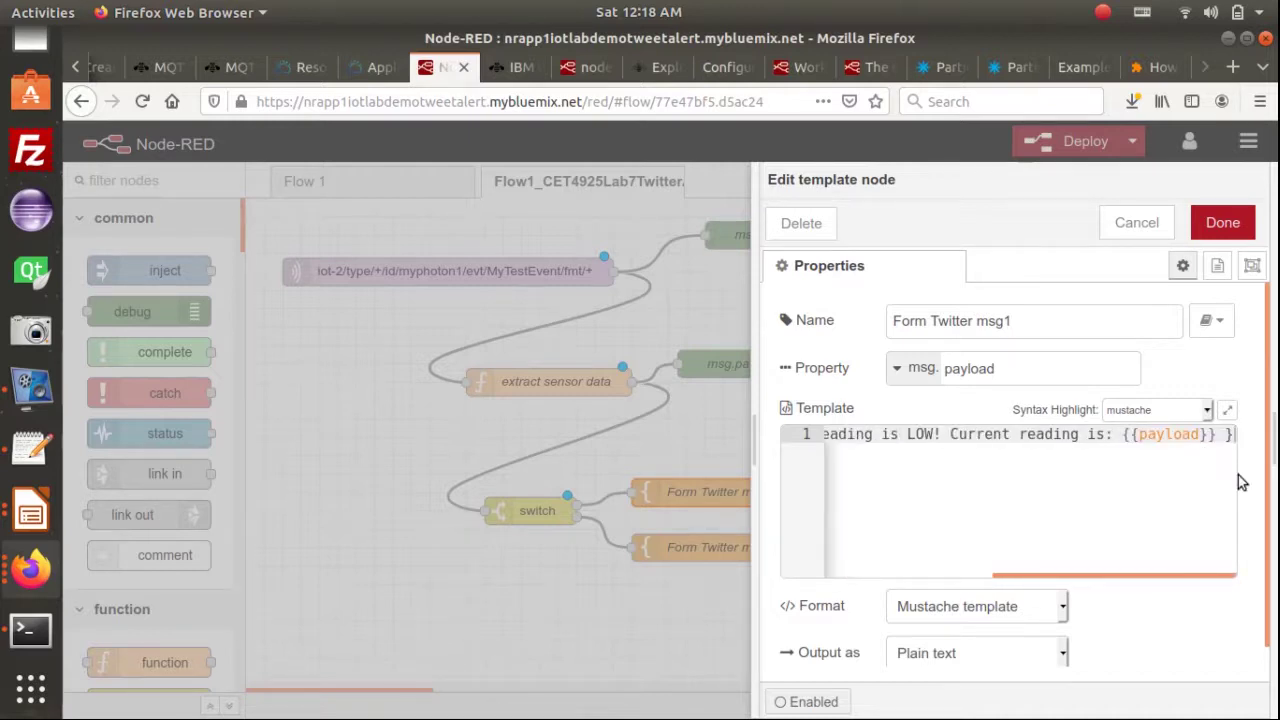
{"action": "key", "text": "BackSpace"}
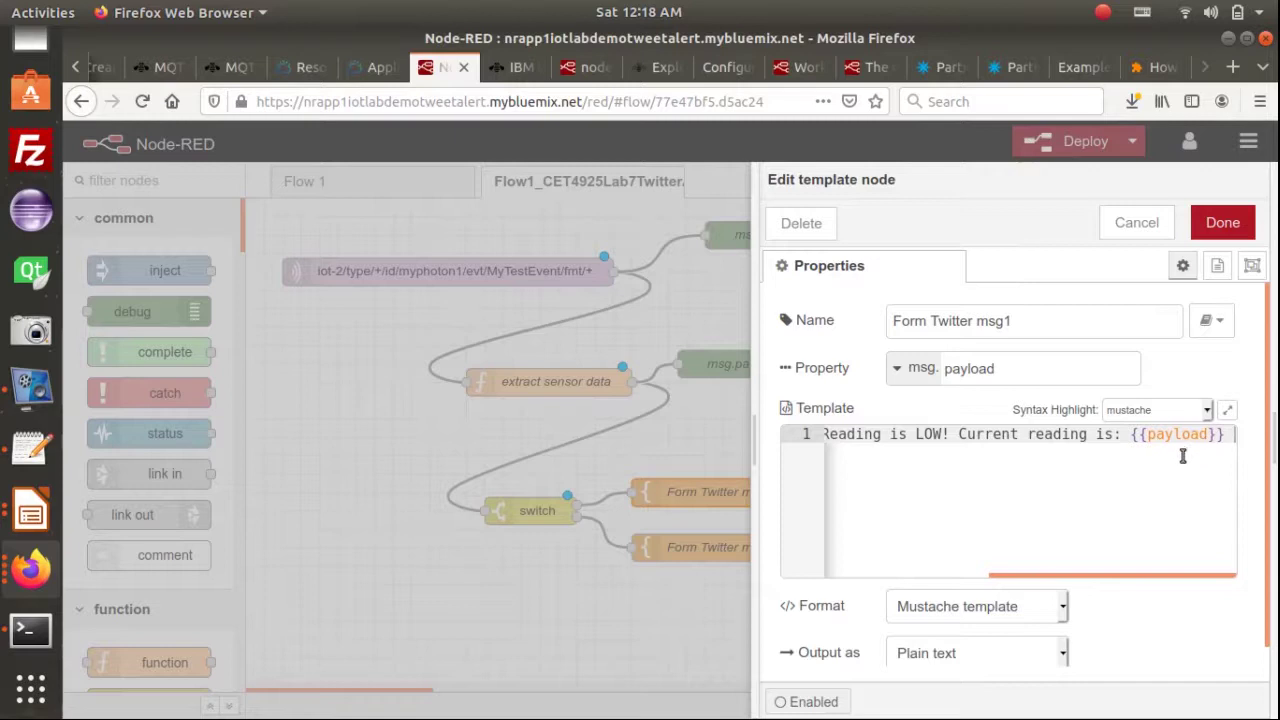
{"action": "left_click", "coordinate": [1220, 222]}
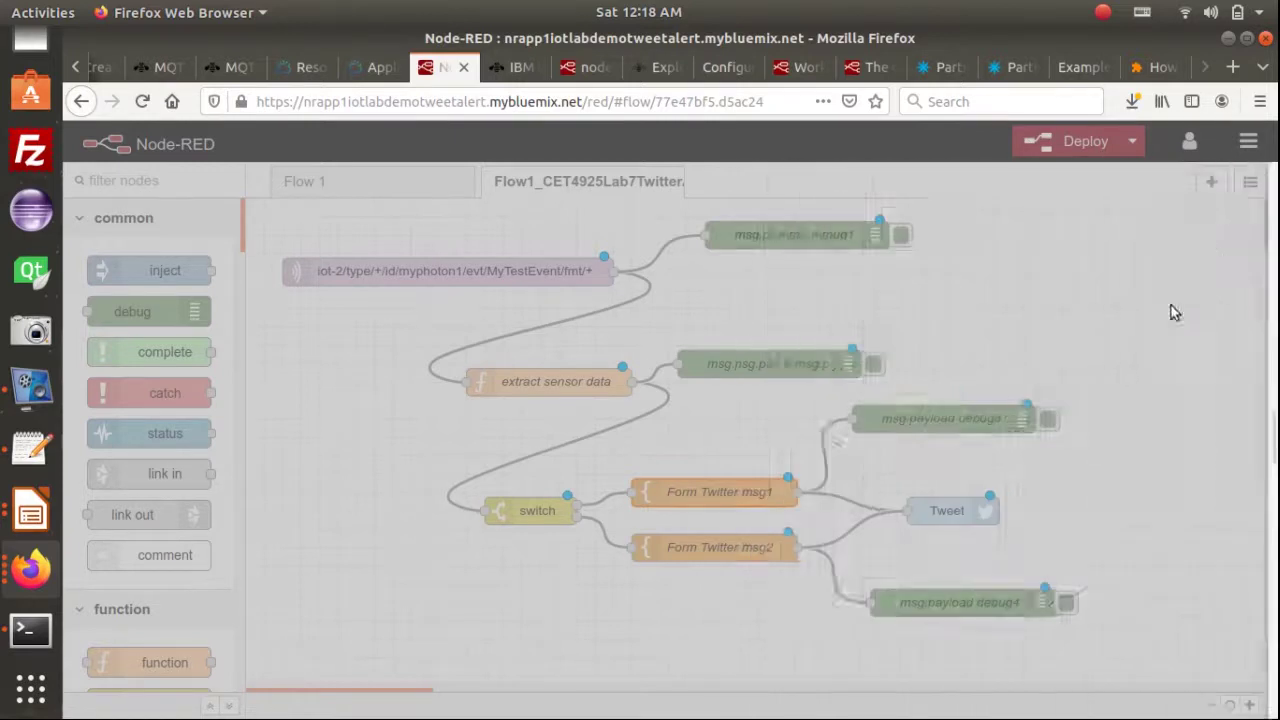
Review the Tweet node's Twitter credentials without changes and close its settings
{"action": "double_click", "coordinate": [953, 510]}
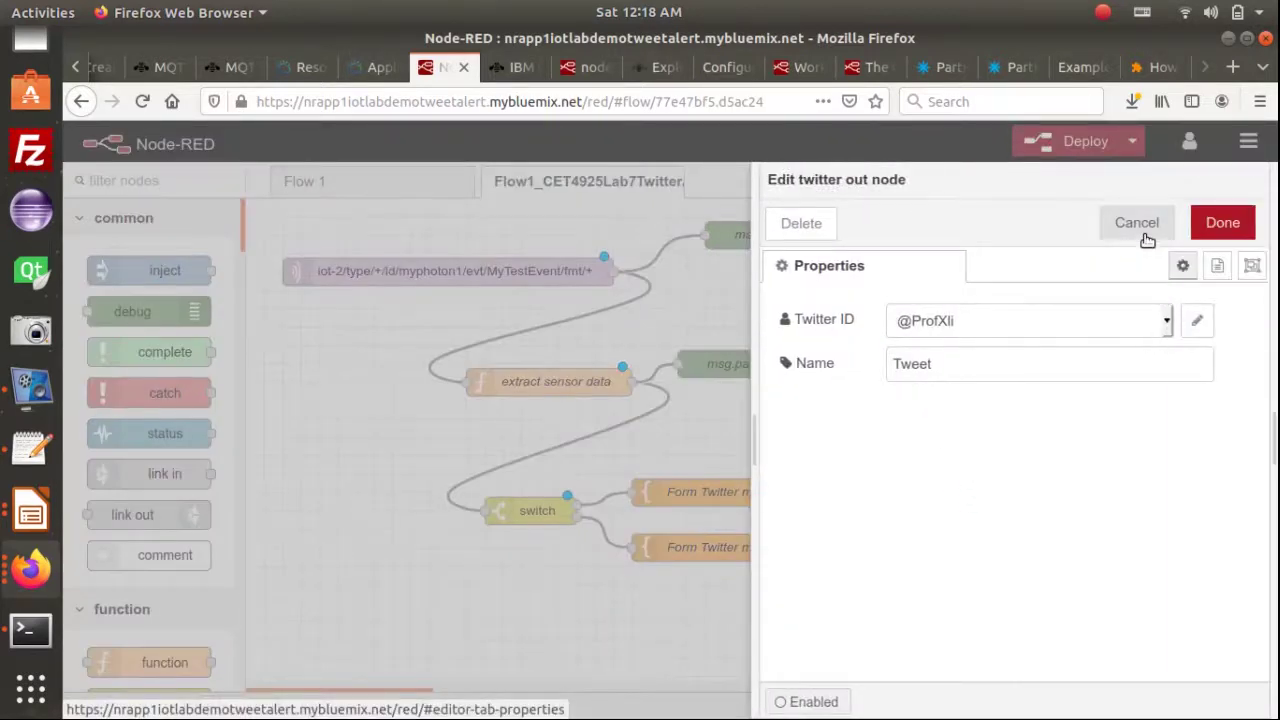
{"action": "left_click", "coordinate": [1197, 320]}
{"action": "scroll", "coordinate": [1075, 425], "scroll_direction": "down", "scroll_amount": 1}
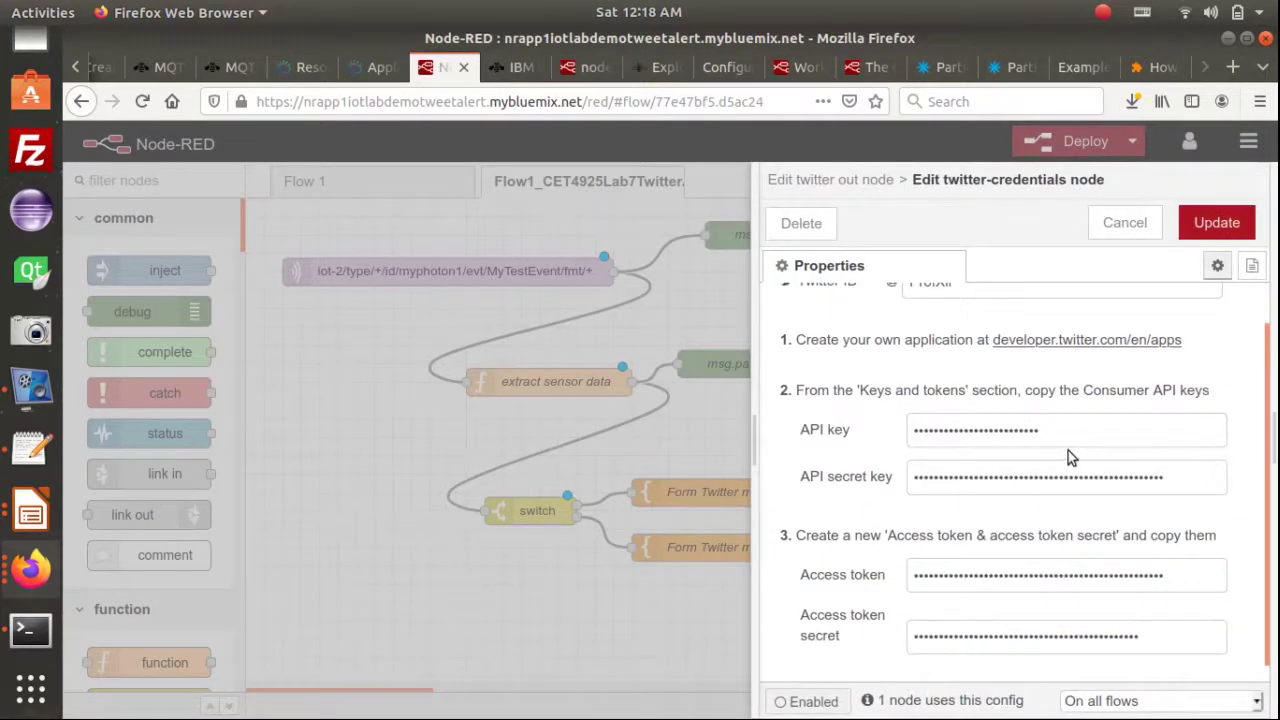
{"action": "left_click", "coordinate": [1130, 230]}
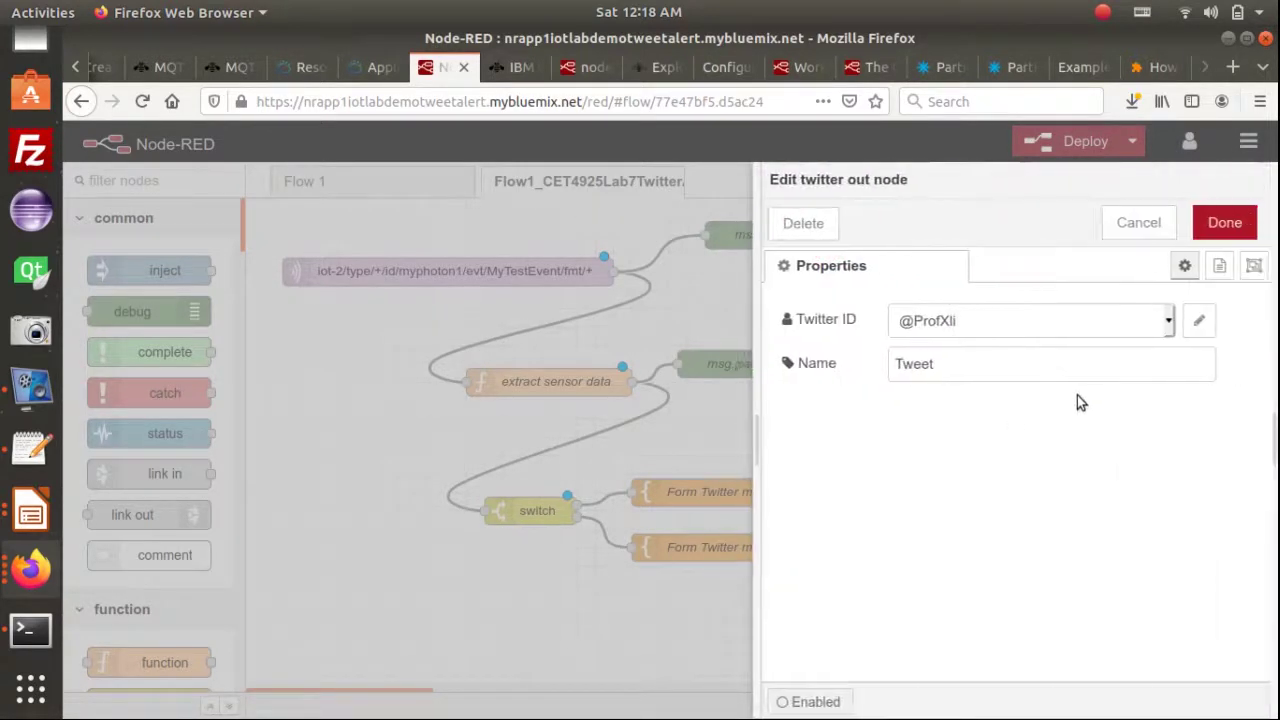
{"action": "left_click", "coordinate": [1215, 225]}
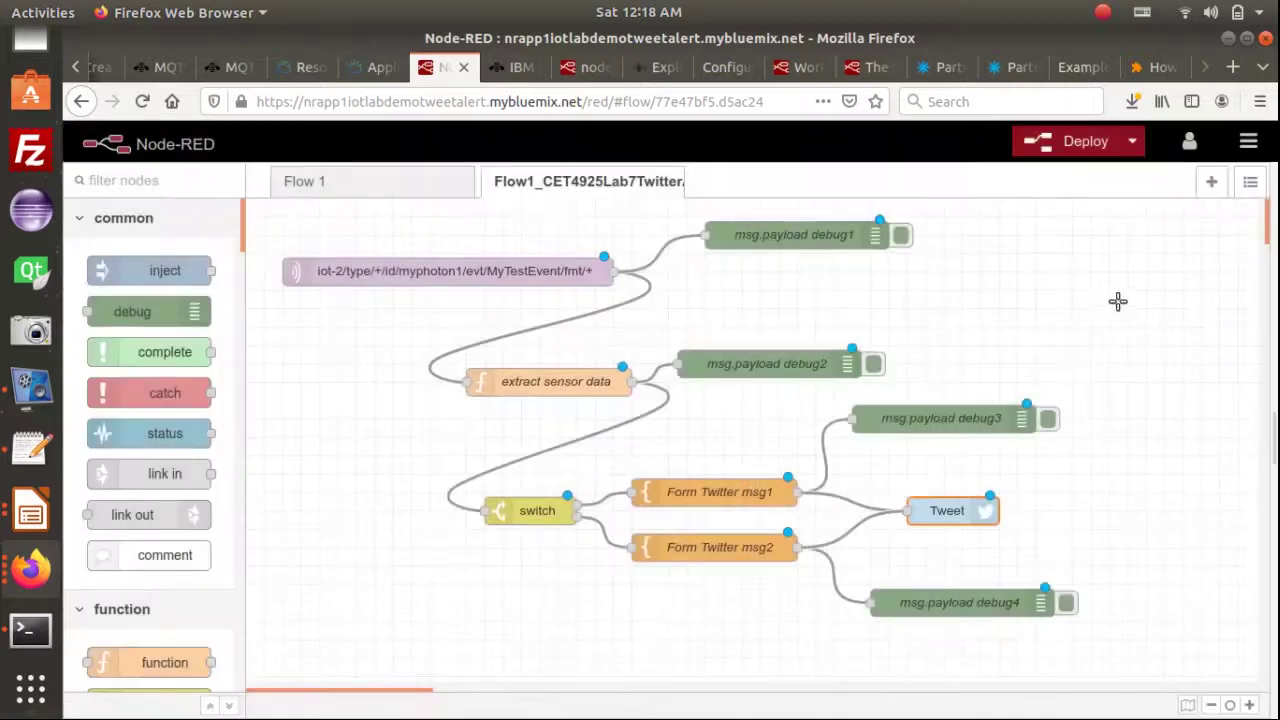
Deploy the flow despite the warning, then advance the lab slides to Step 16
{"action": "left_click", "coordinate": [1080, 143]}
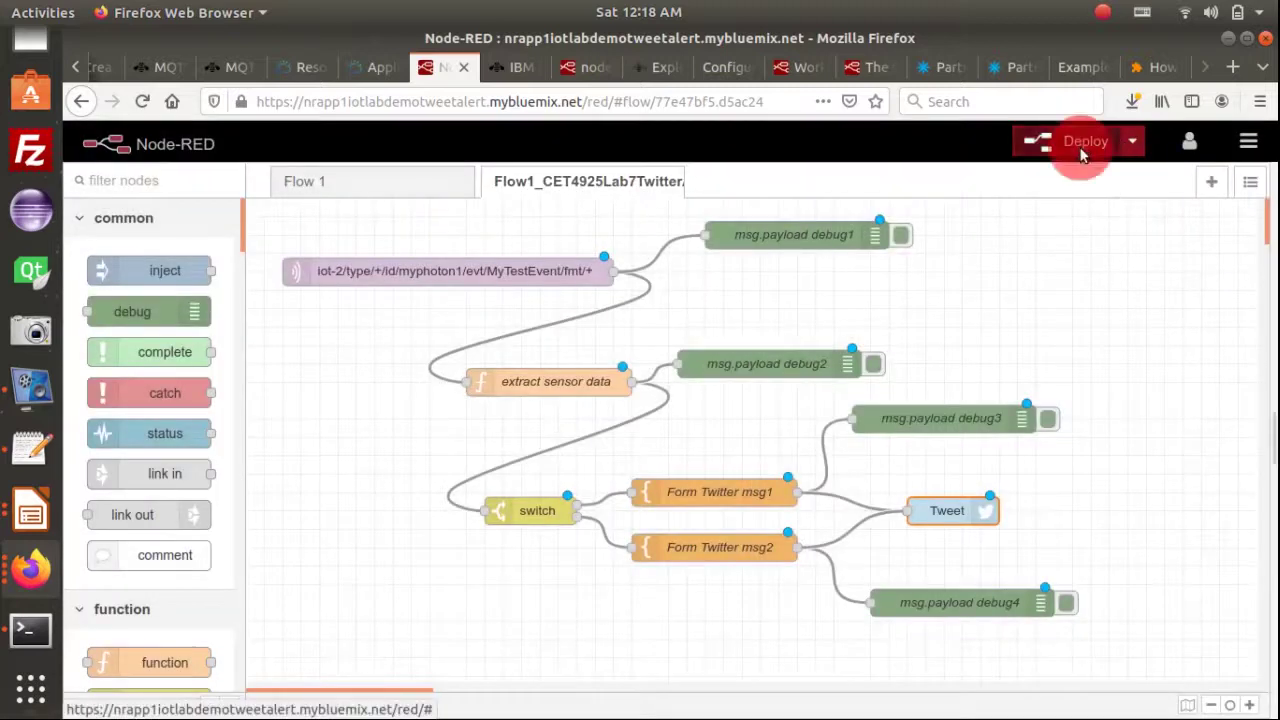
{"action": "left_click", "coordinate": [836, 297]}
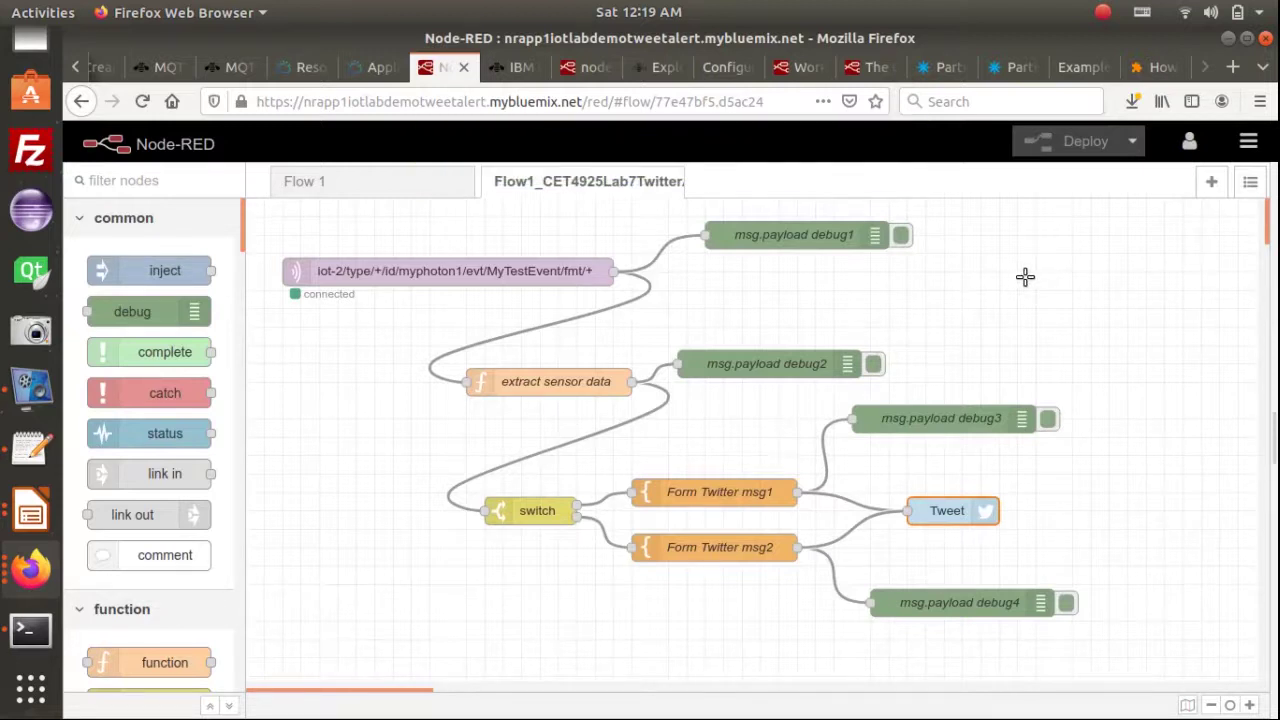
{"action": "key", "text": "alt+Tab"}
{"action": "key", "text": "alt+Tab"}
{"action": "key", "text": "alt+Tab"}
{"action": "key", "text": "alt+Tab"}
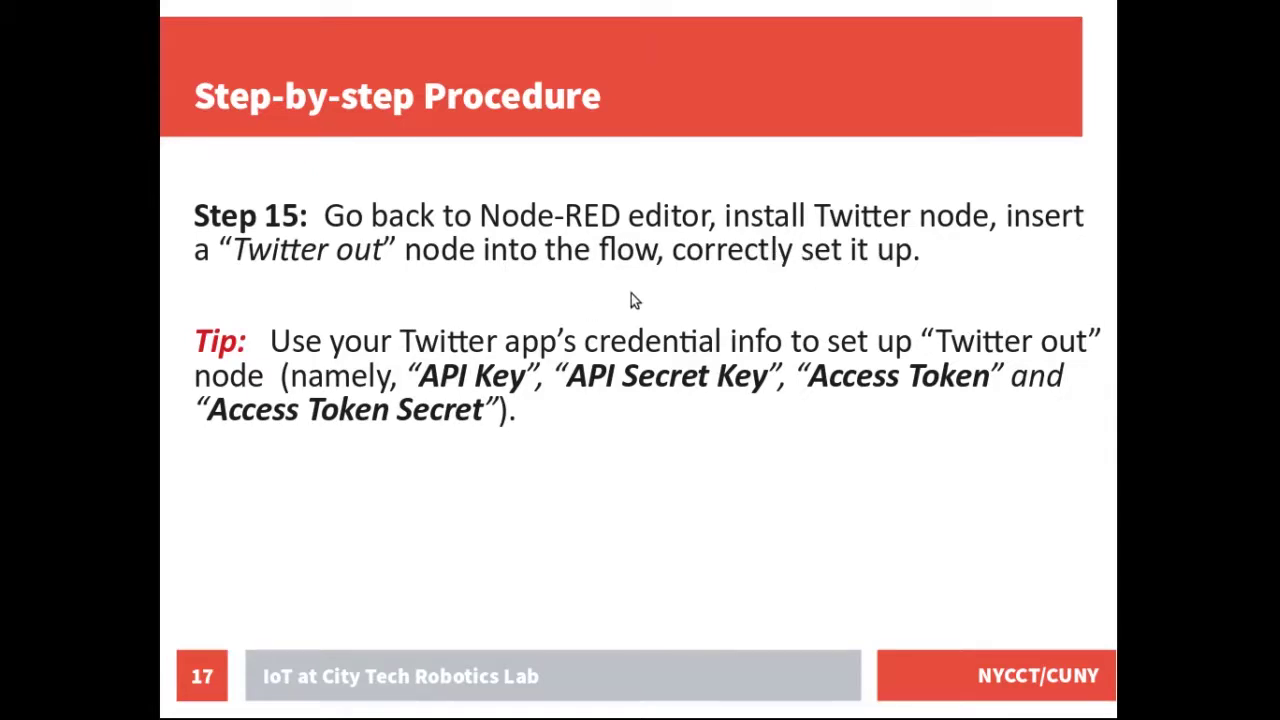
{"action": "key", "text": "Right"}
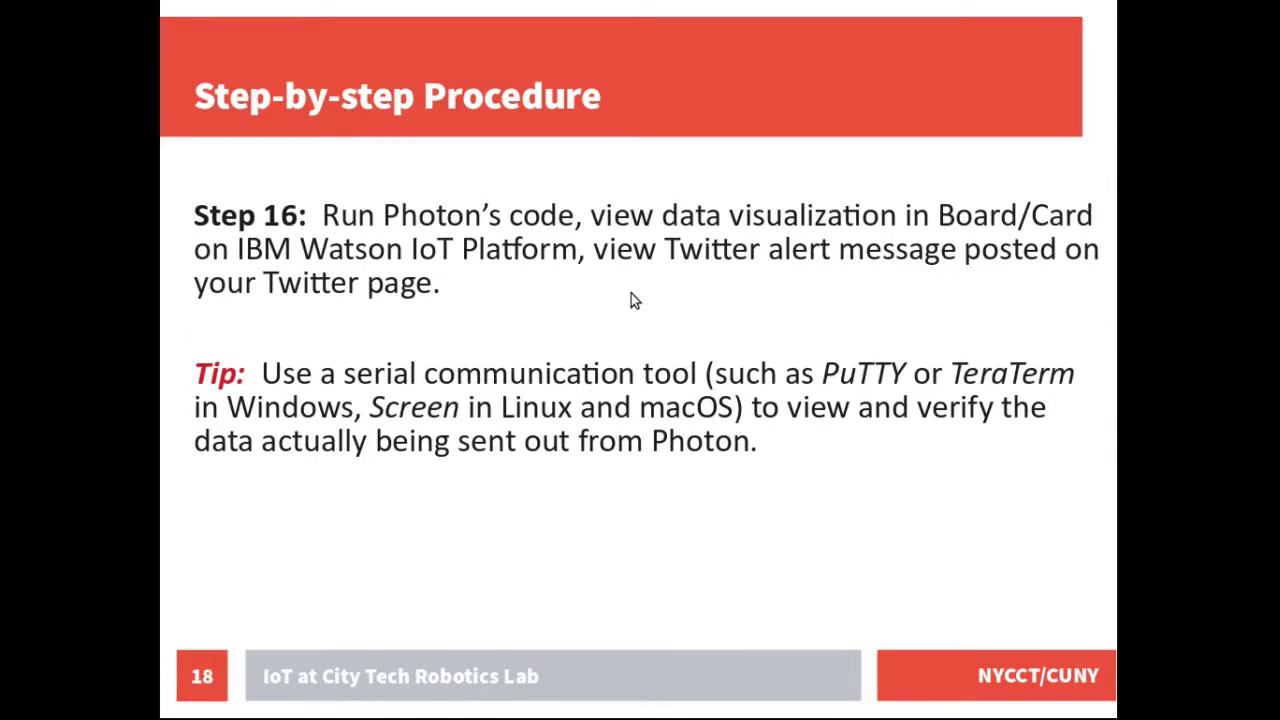
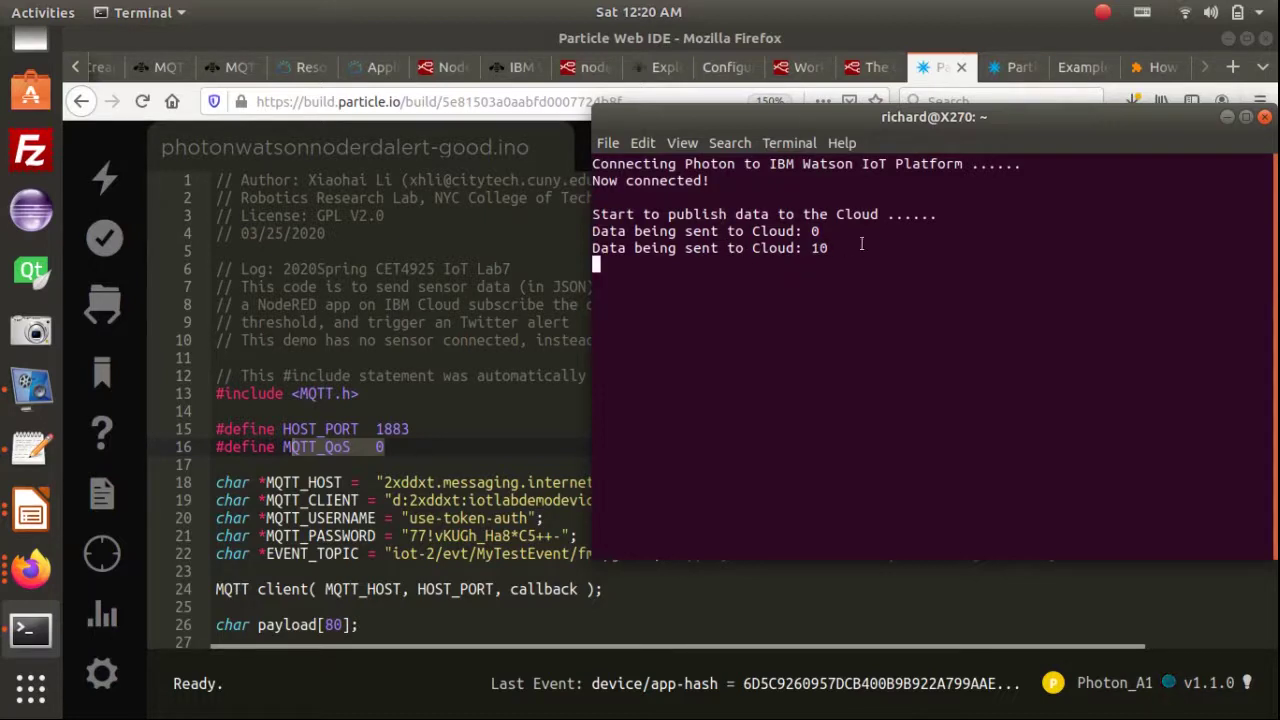
After confirming the Photon publishes 0, 10 and 20, bring up the IBM Watson IoT Platform page
{"action": "left_click", "coordinate": [505, 68]}
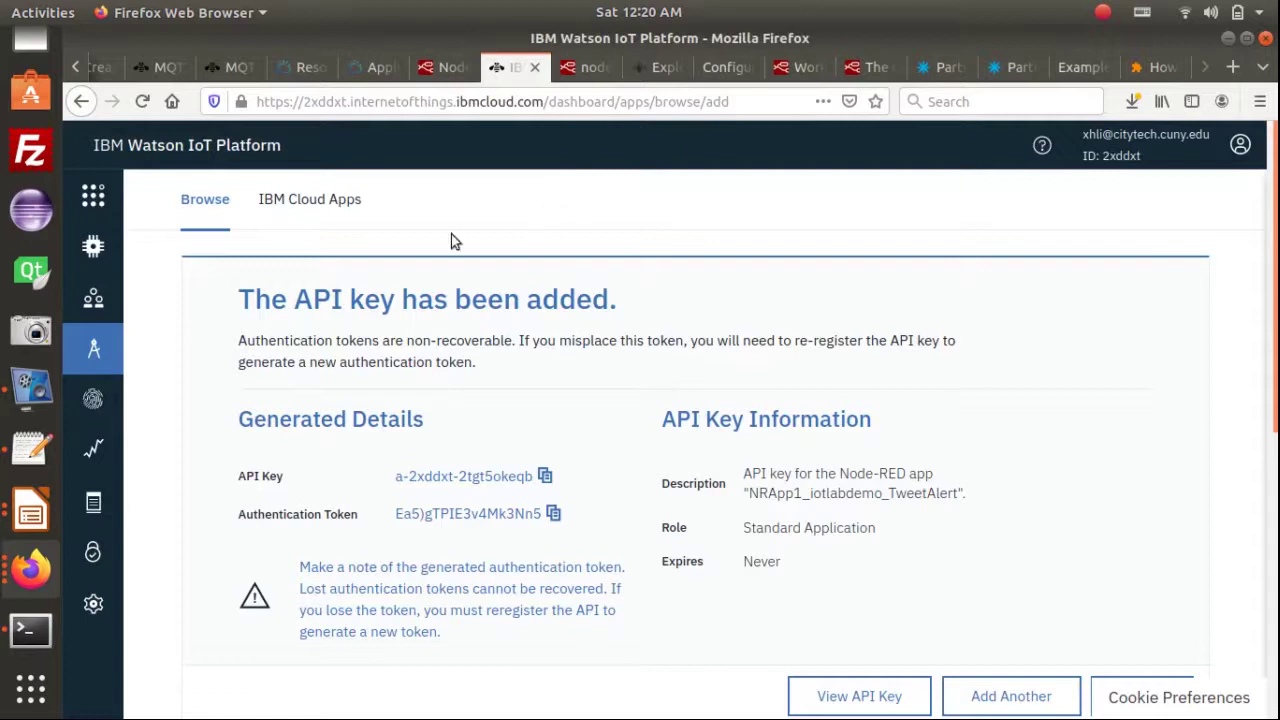
Sign back in to IBM Watson IoT Platform after the expired-session alert
{"action": "left_click", "coordinate": [91, 194]}
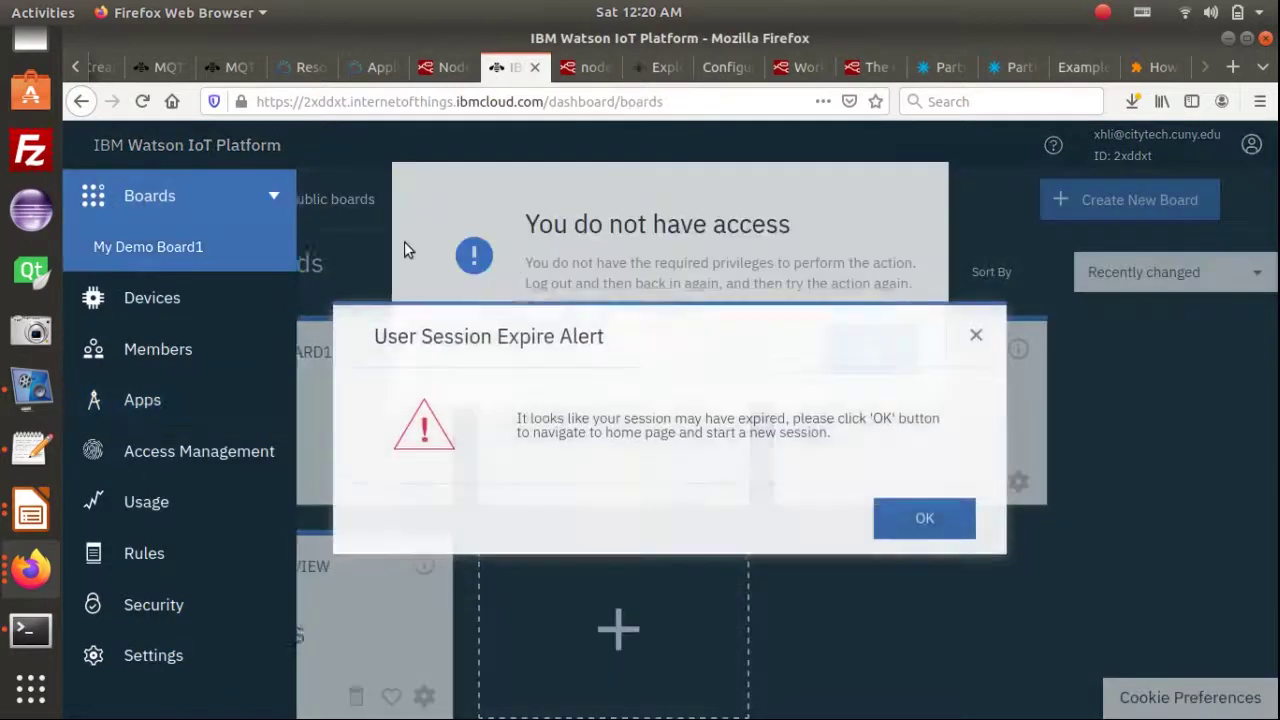
{"action": "left_click", "coordinate": [912, 500]}
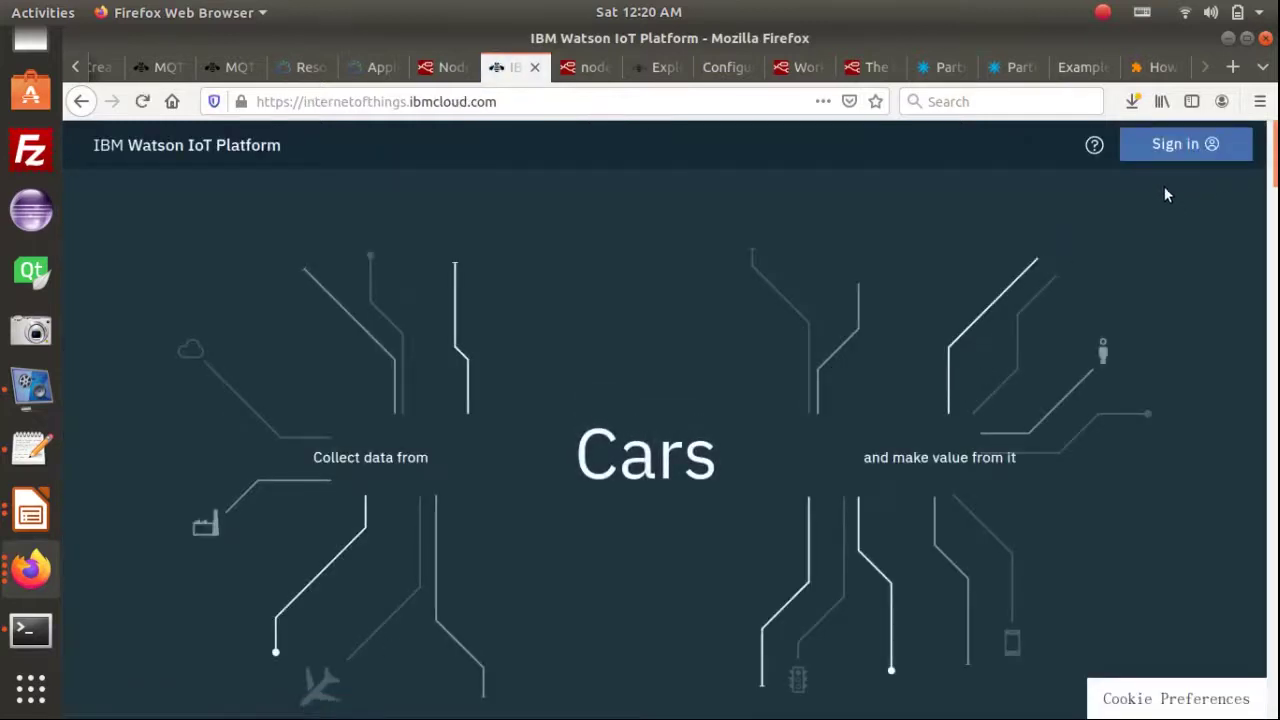
{"action": "left_click", "coordinate": [1207, 146]}
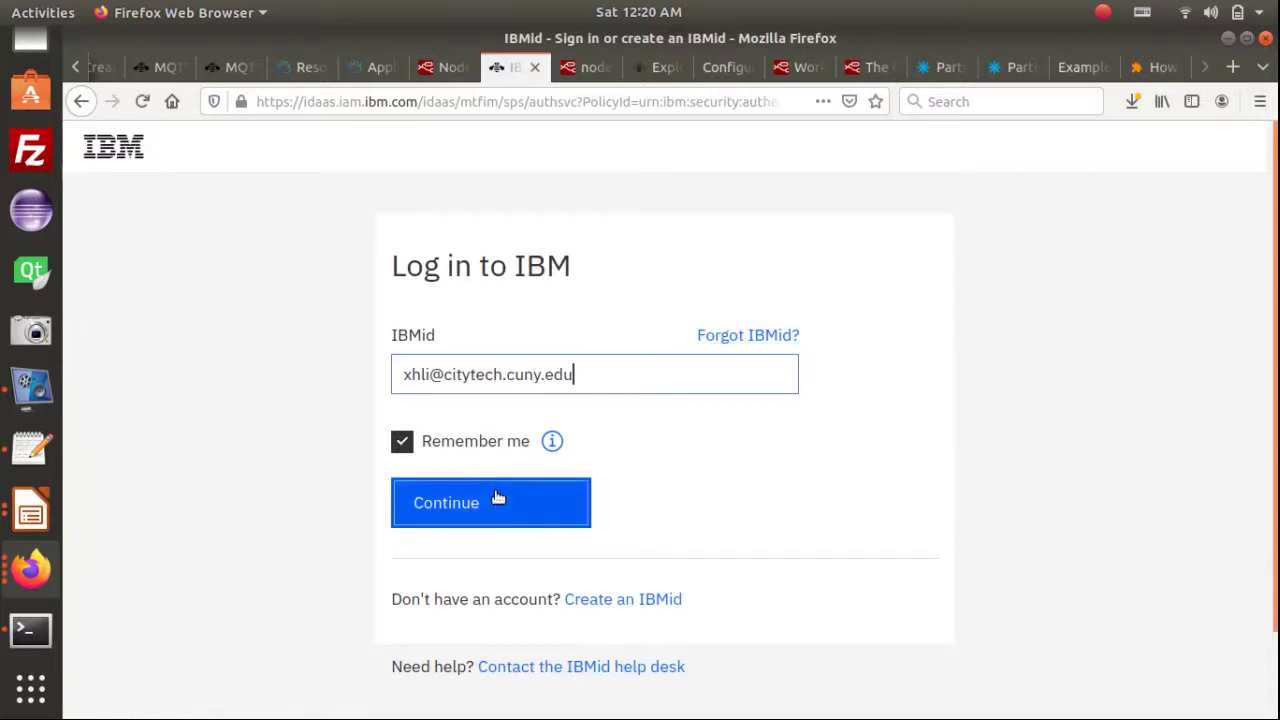
{"action": "left_click", "coordinate": [498, 497]}
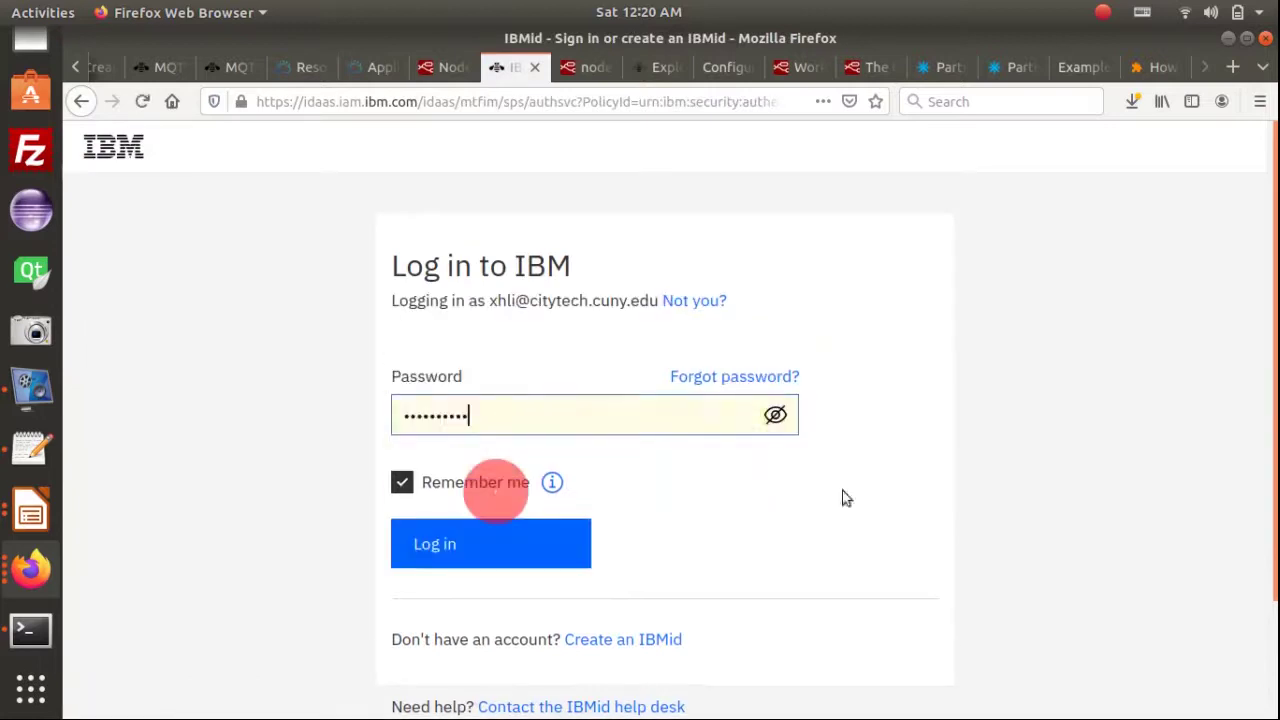
{"action": "left_click", "coordinate": [480, 543]}
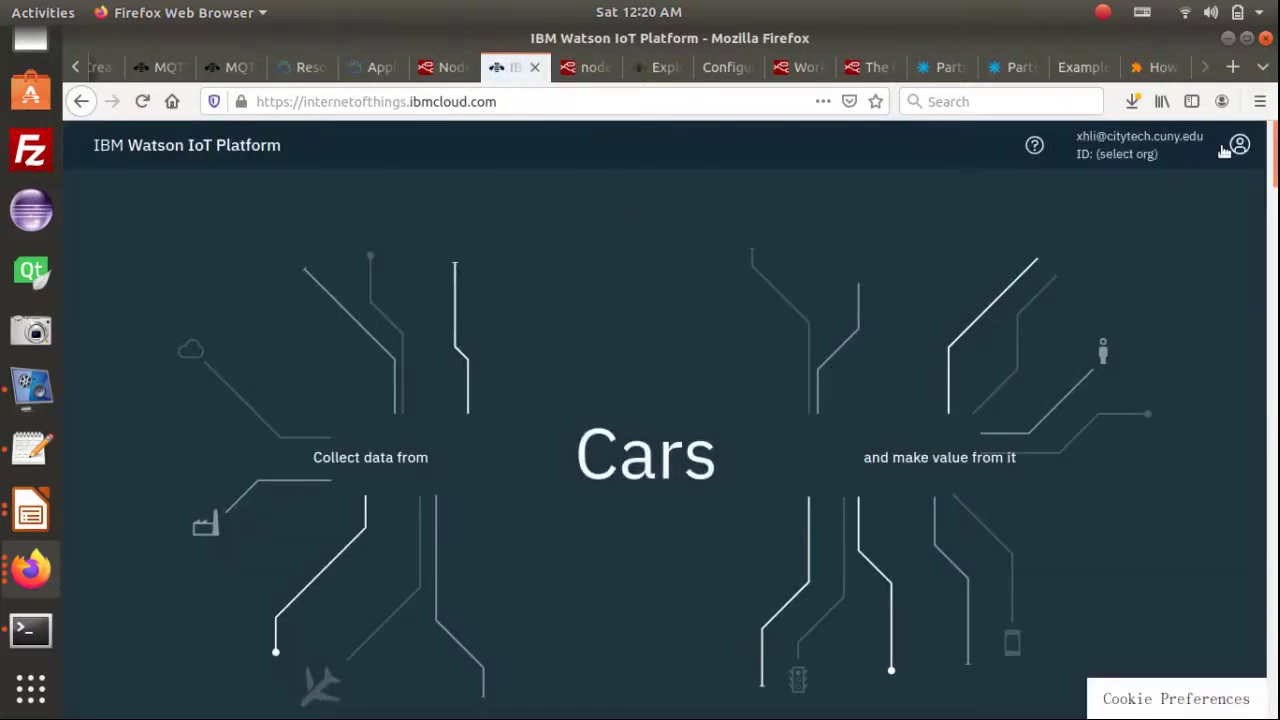
Enter organization 2xddxt's dashboard and open its Boards list
{"action": "left_click", "coordinate": [1237, 148]}
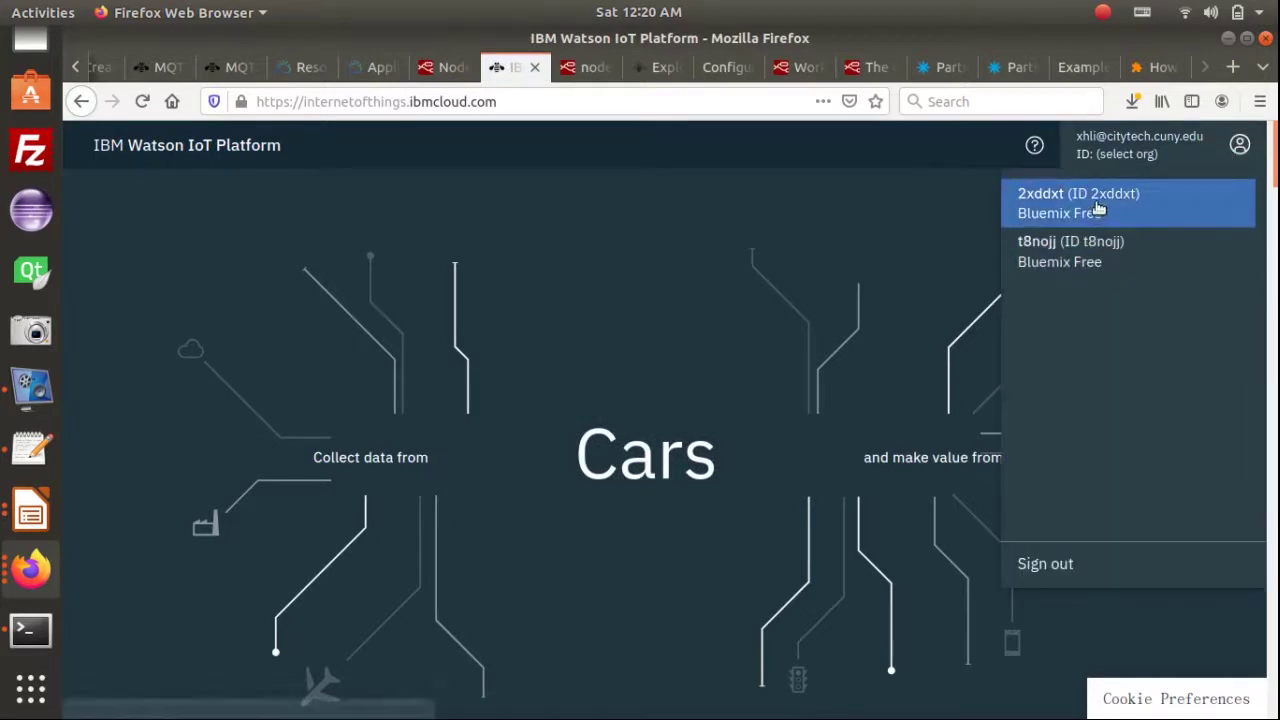
{"action": "left_click", "coordinate": [1110, 206]}
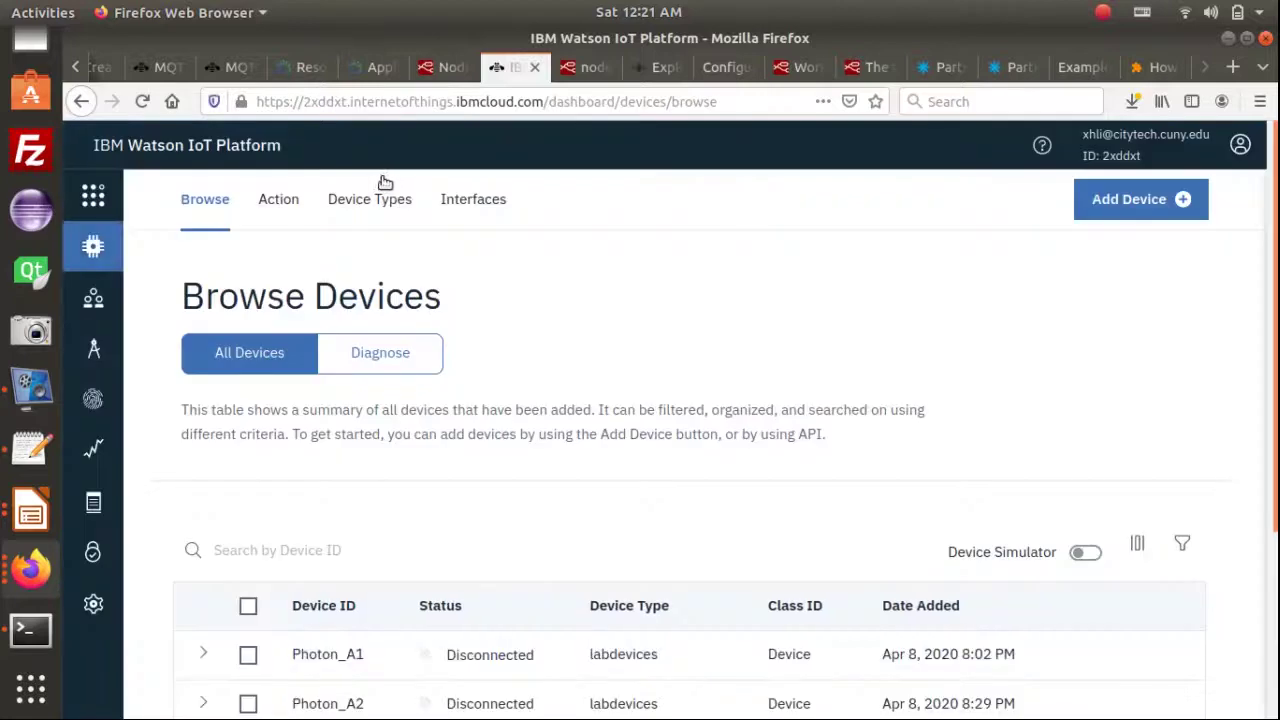
{"action": "left_click", "coordinate": [118, 202]}
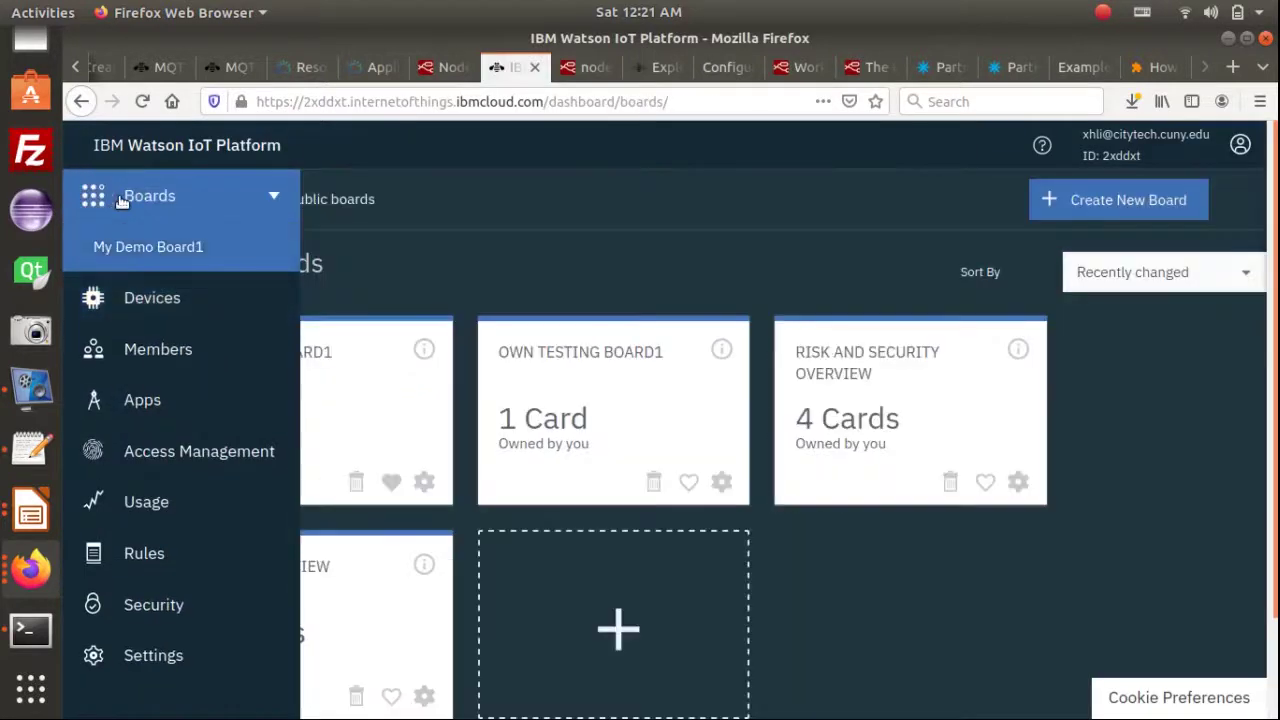
Open My Demo Board1 and compare its myphoton1 gauge with the terminal's published values
{"action": "left_click", "coordinate": [256, 357]}
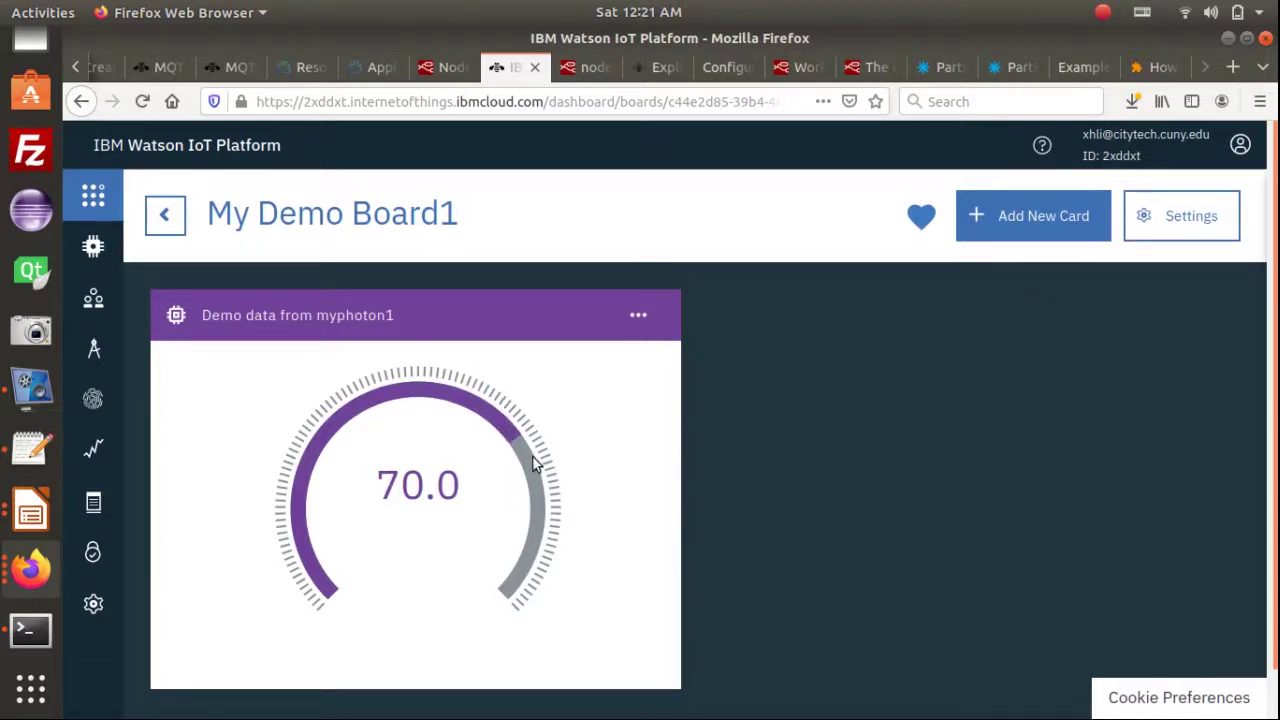
{"action": "key", "text": "alt+Tab"}
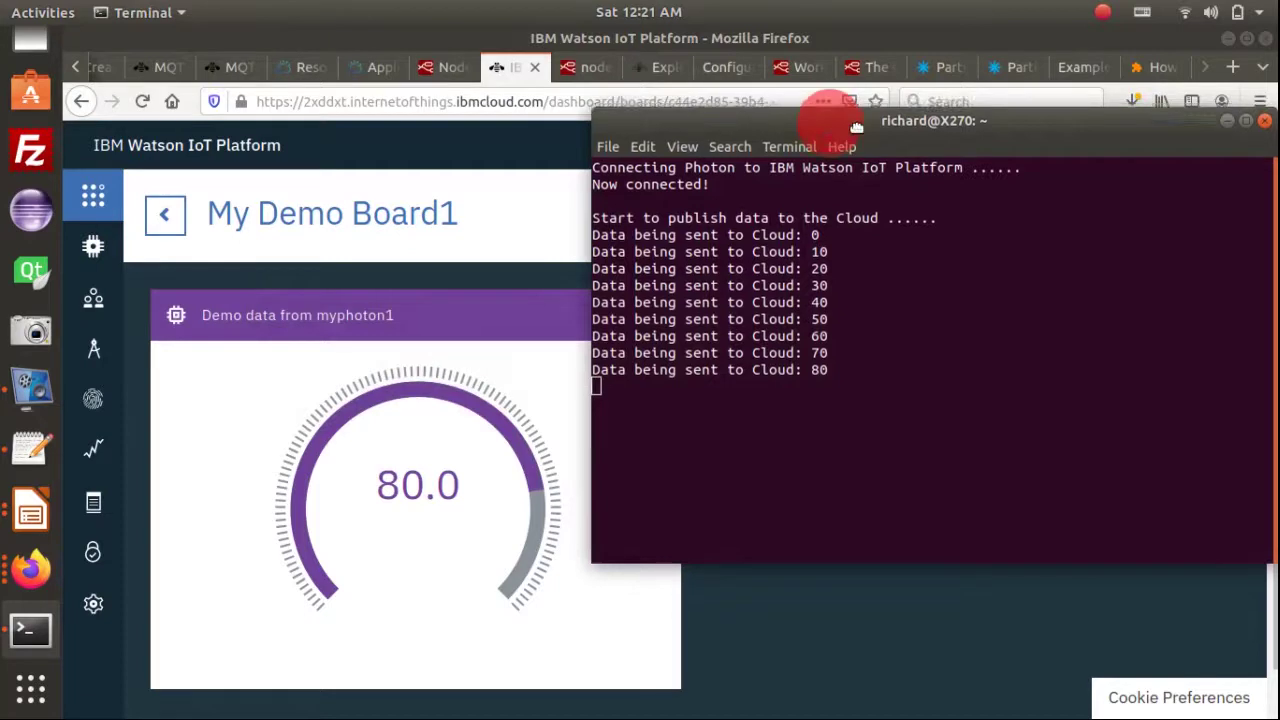
{"action": "left_click_drag", "start_coordinate": [837, 126], "coordinate": [926, 148]}
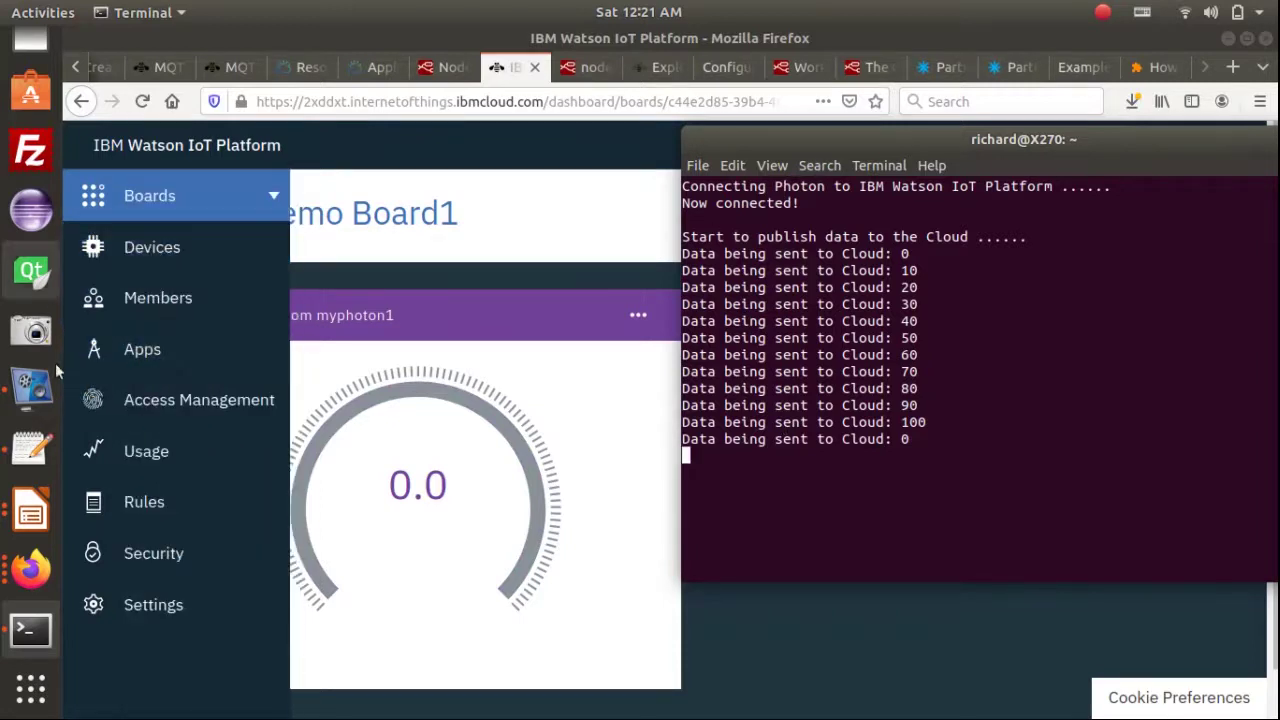
{"action": "left_click", "coordinate": [31, 586]}
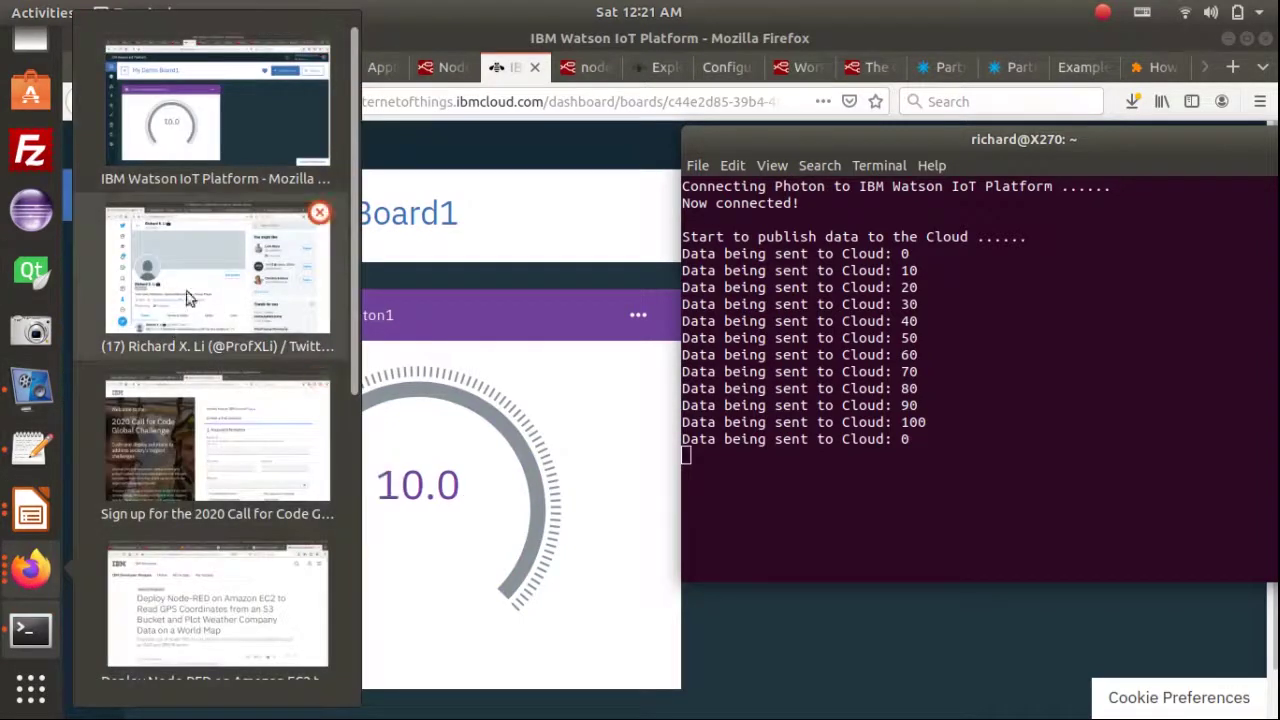
Reload the Twitter profile and check the HIGH warning tweets for readings 100, 90 and 80 against the terminal
{"action": "left_click", "coordinate": [215, 275]}
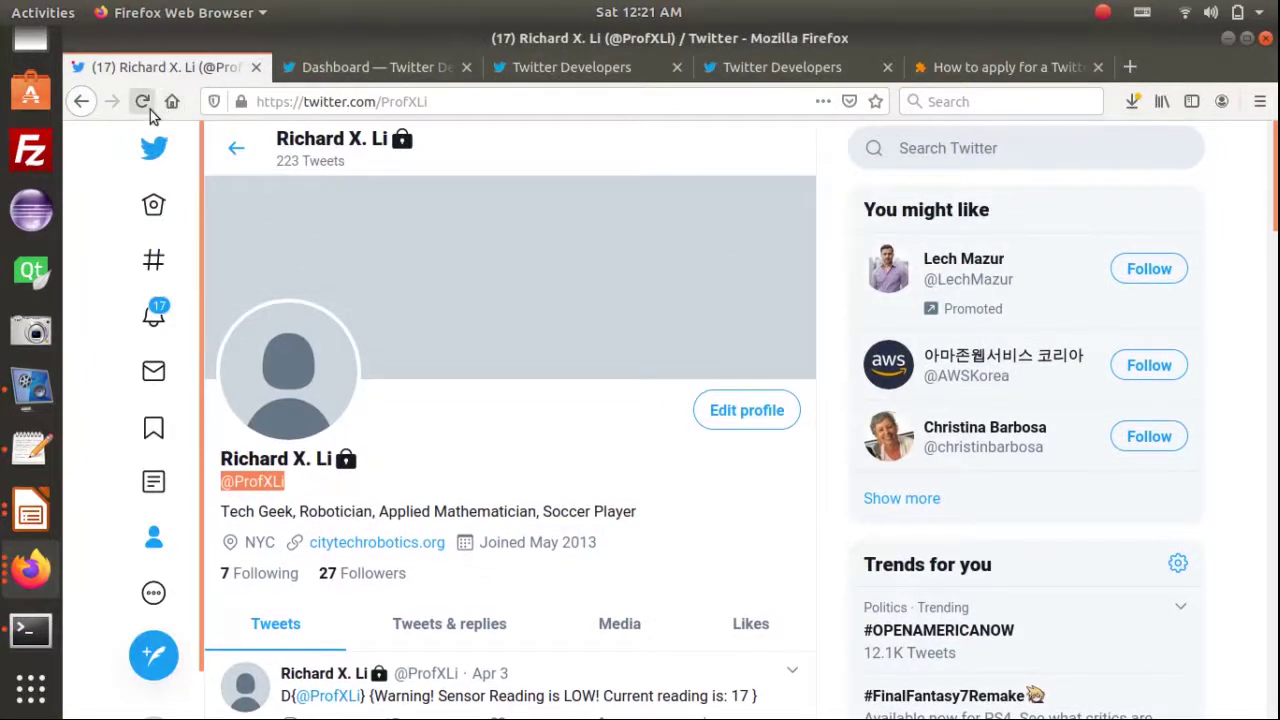
{"action": "left_click", "coordinate": [142, 101]}
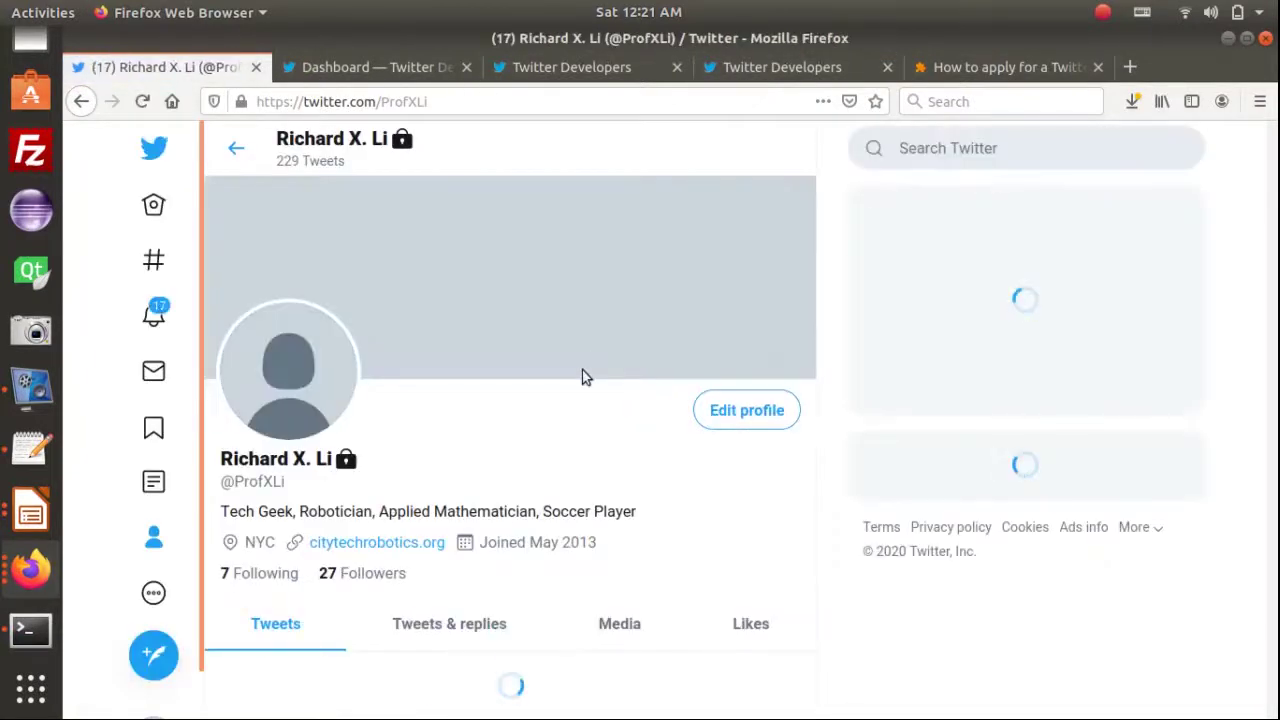
{"action": "scroll", "coordinate": [601, 406], "scroll_direction": "down", "scroll_amount": 3}
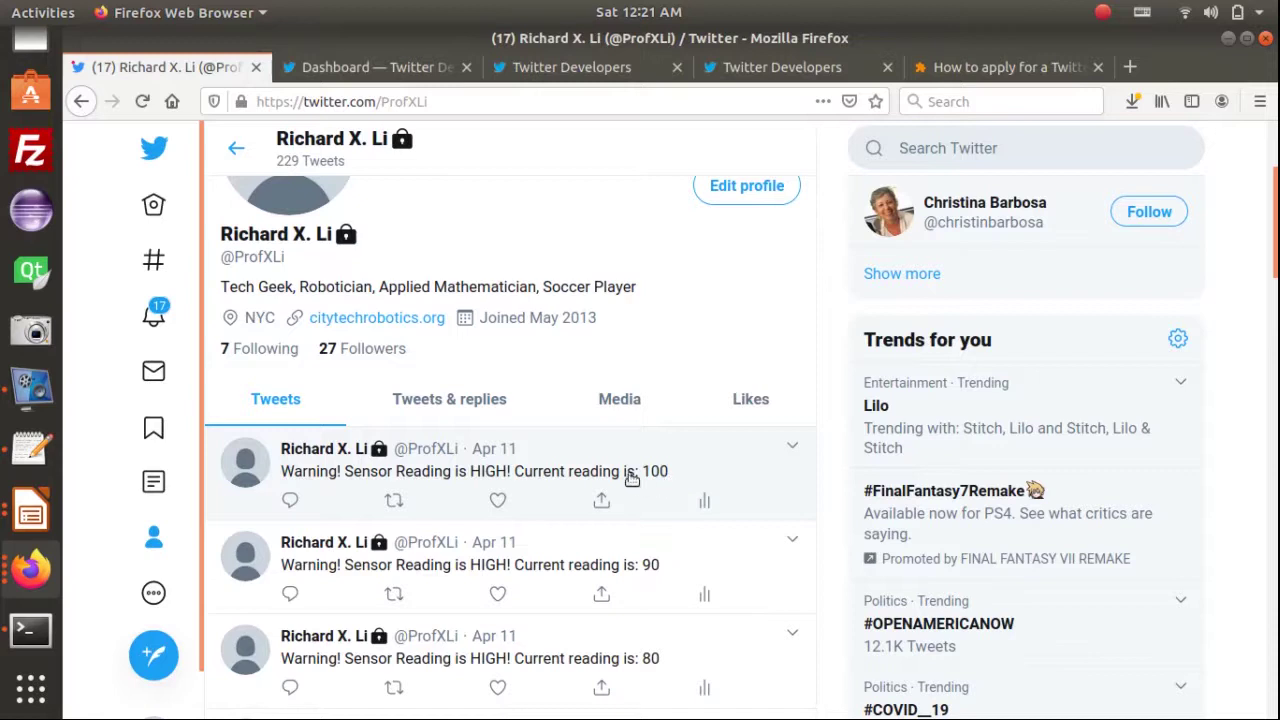
{"action": "left_click", "coordinate": [494, 460]}
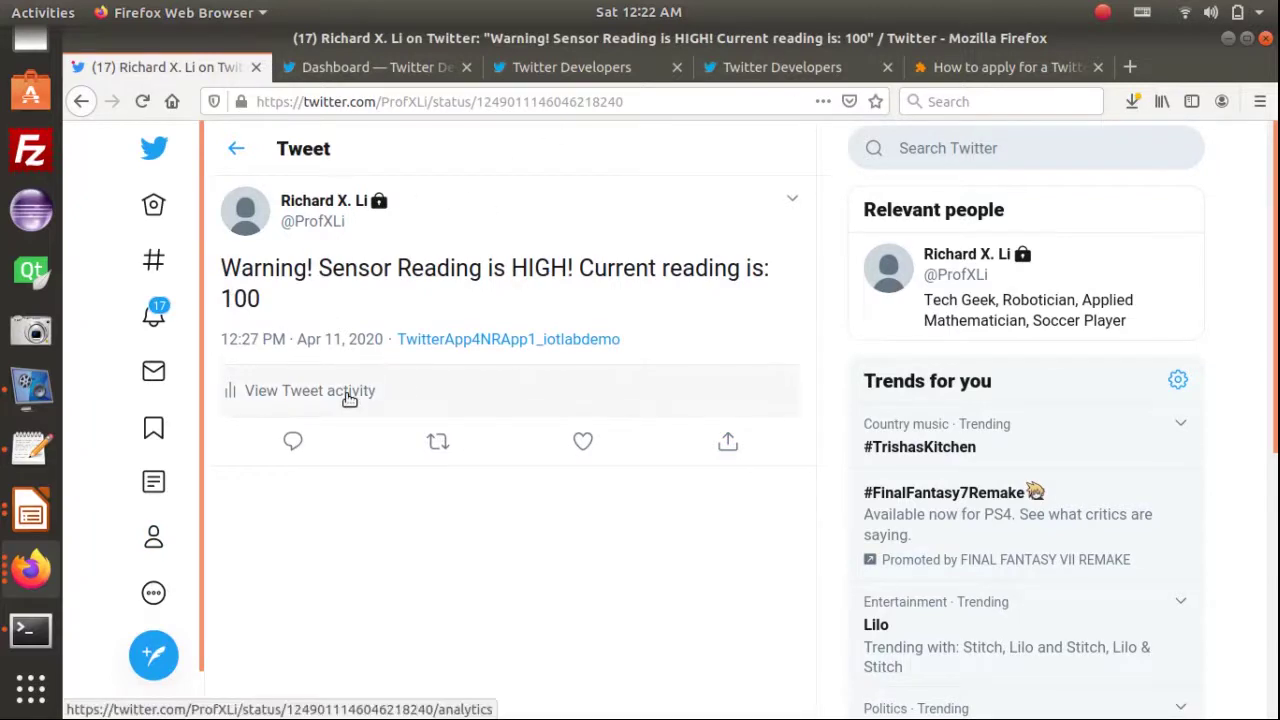
{"action": "key", "text": "alt+Tab"}
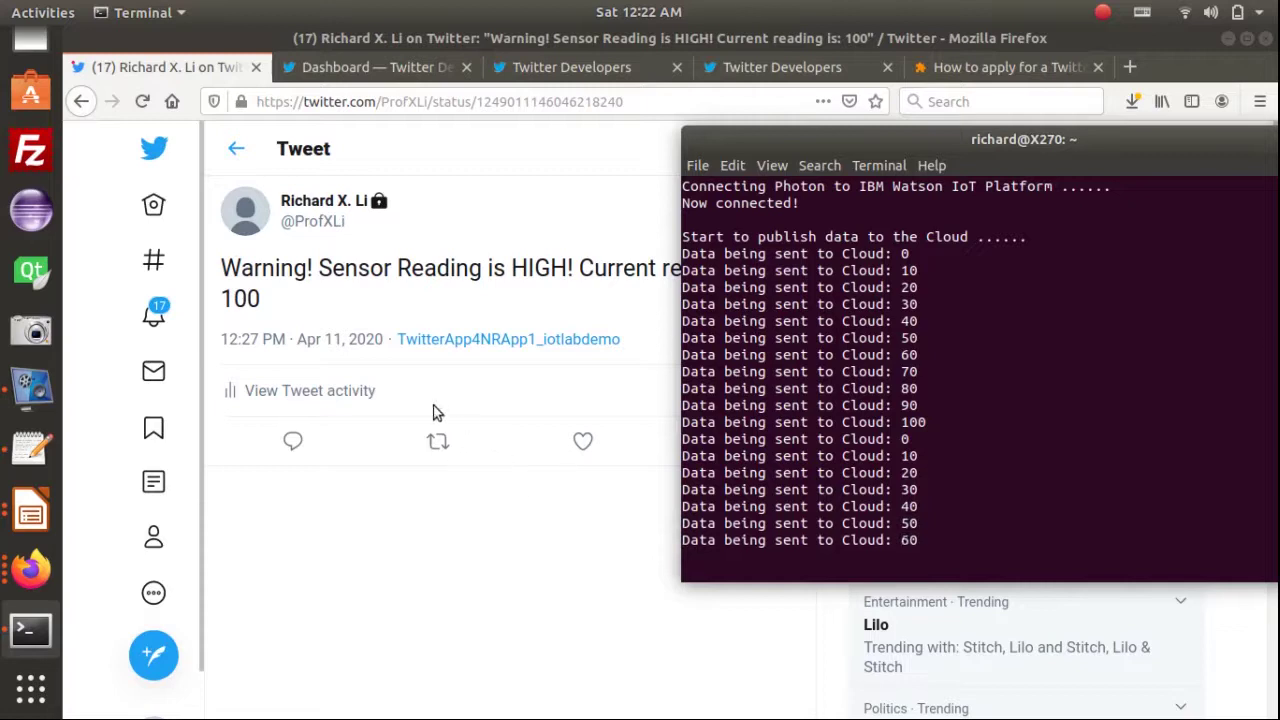
{"action": "left_click", "coordinate": [81, 102]}
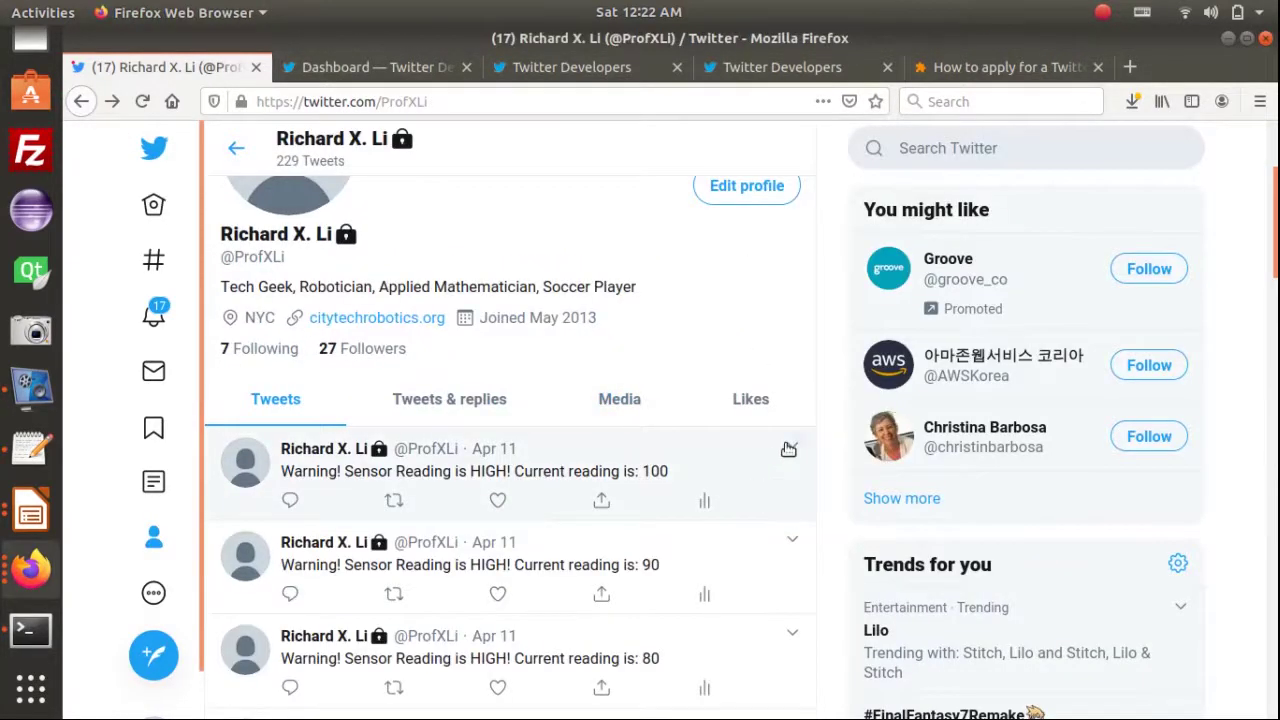
Delete the HIGH warning tweets for readings 100, 90 and 80
{"action": "left_click", "coordinate": [789, 449]}
{"action": "left_click", "coordinate": [666, 468]}
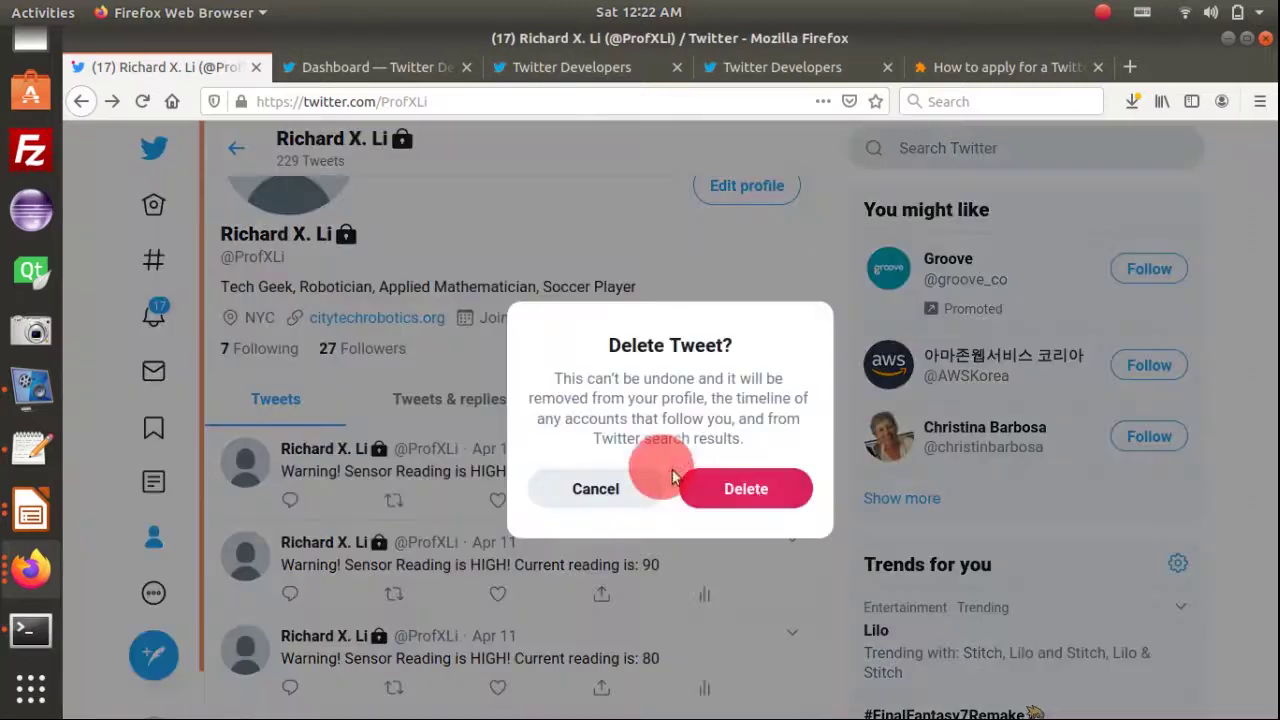
{"action": "left_click", "coordinate": [770, 490]}
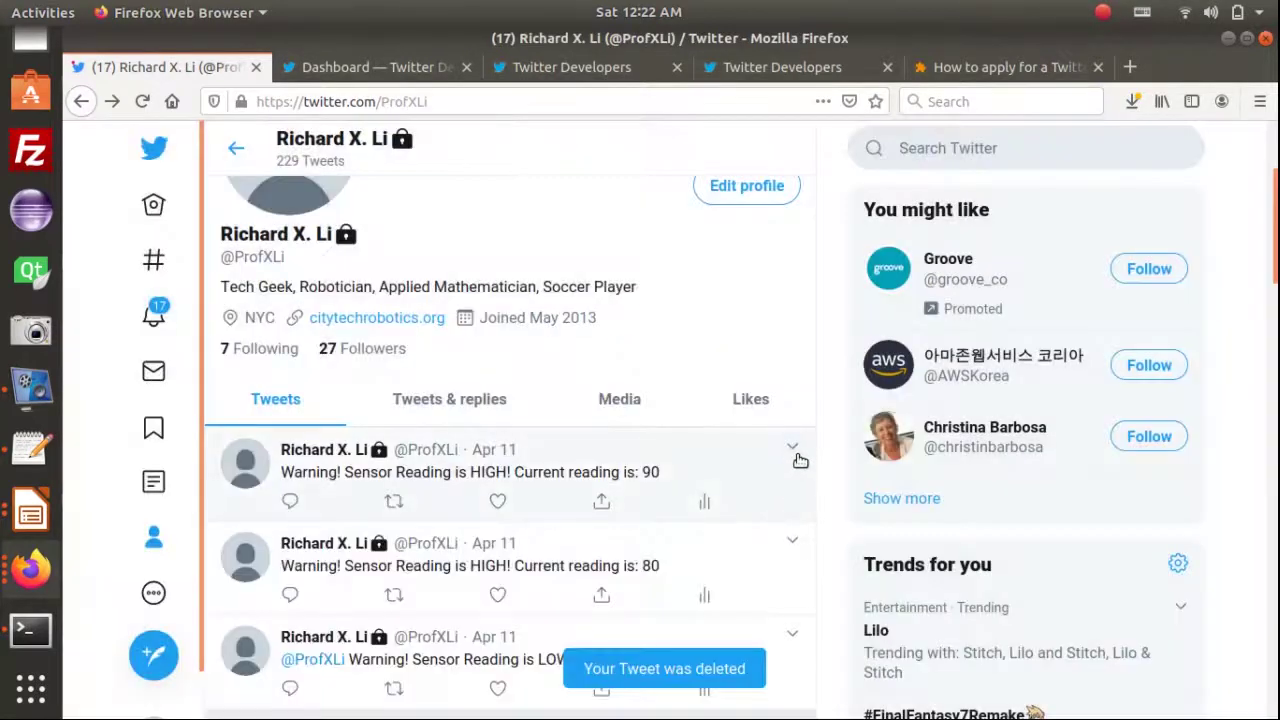
{"action": "left_click", "coordinate": [792, 448]}
{"action": "left_click", "coordinate": [688, 470]}
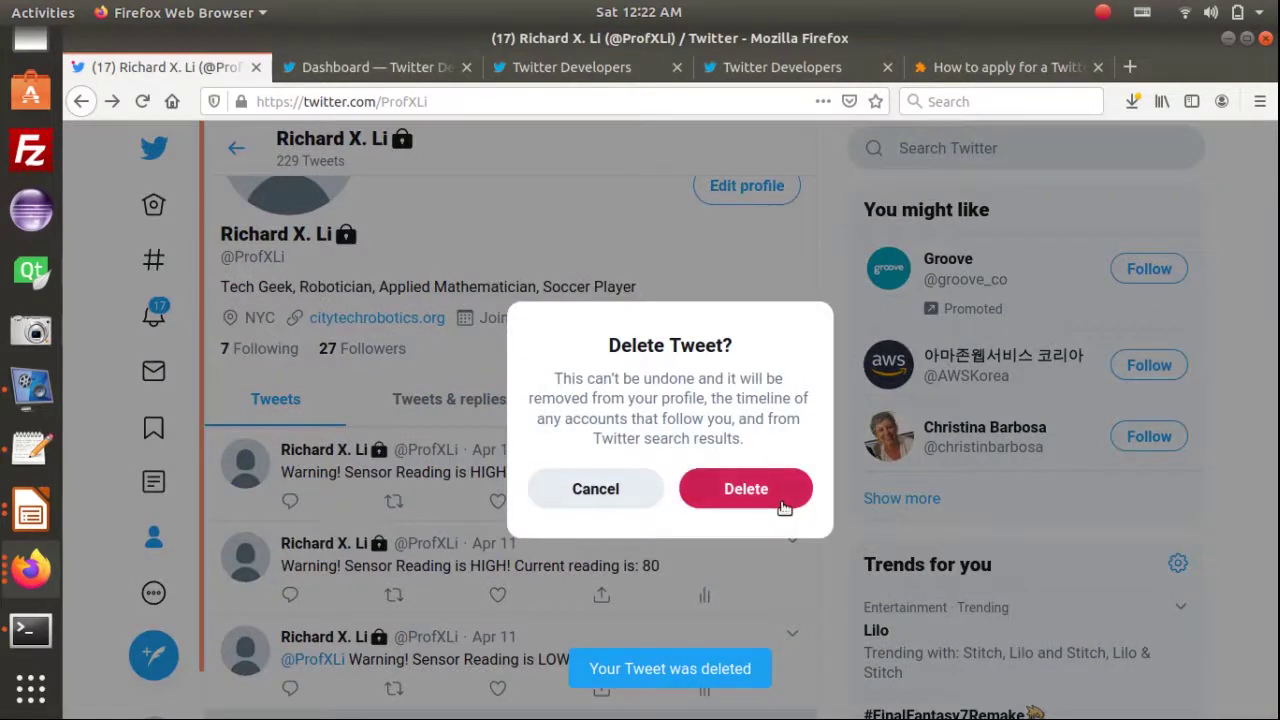
{"action": "left_click", "coordinate": [784, 506]}
{"action": "left_click", "coordinate": [793, 450]}
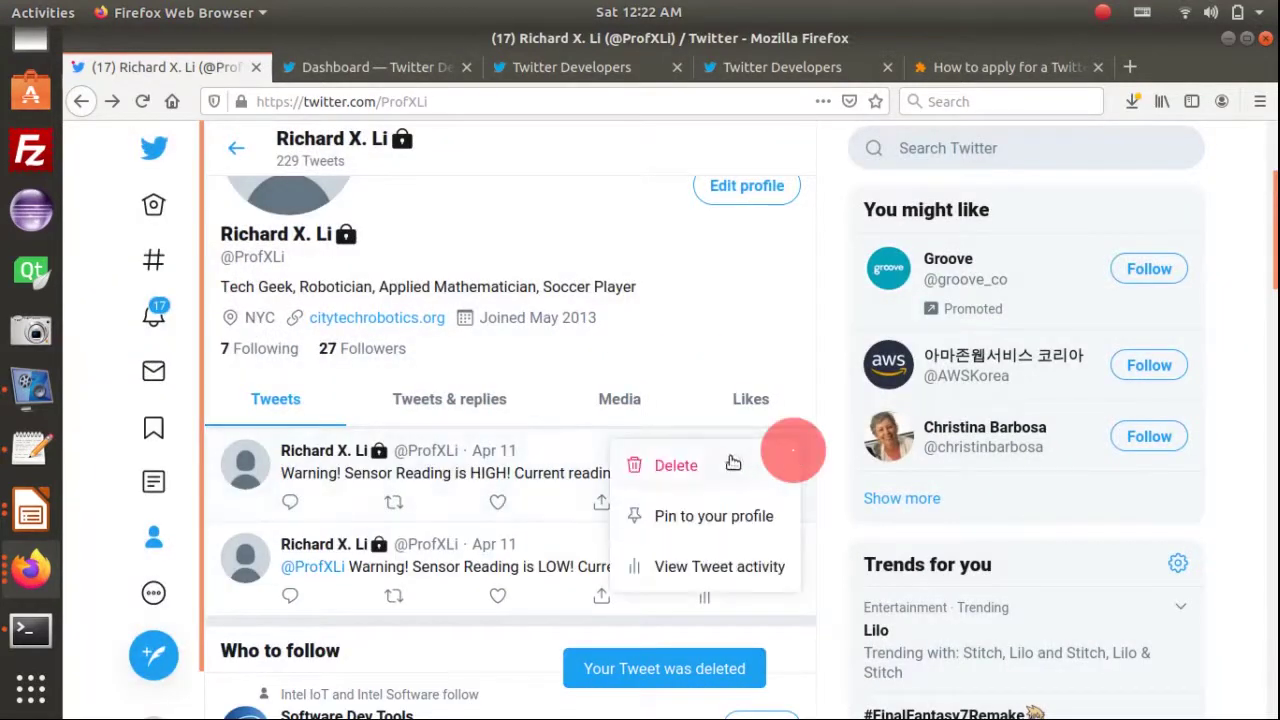
{"action": "left_click", "coordinate": [668, 476]}
{"action": "left_click", "coordinate": [780, 494]}
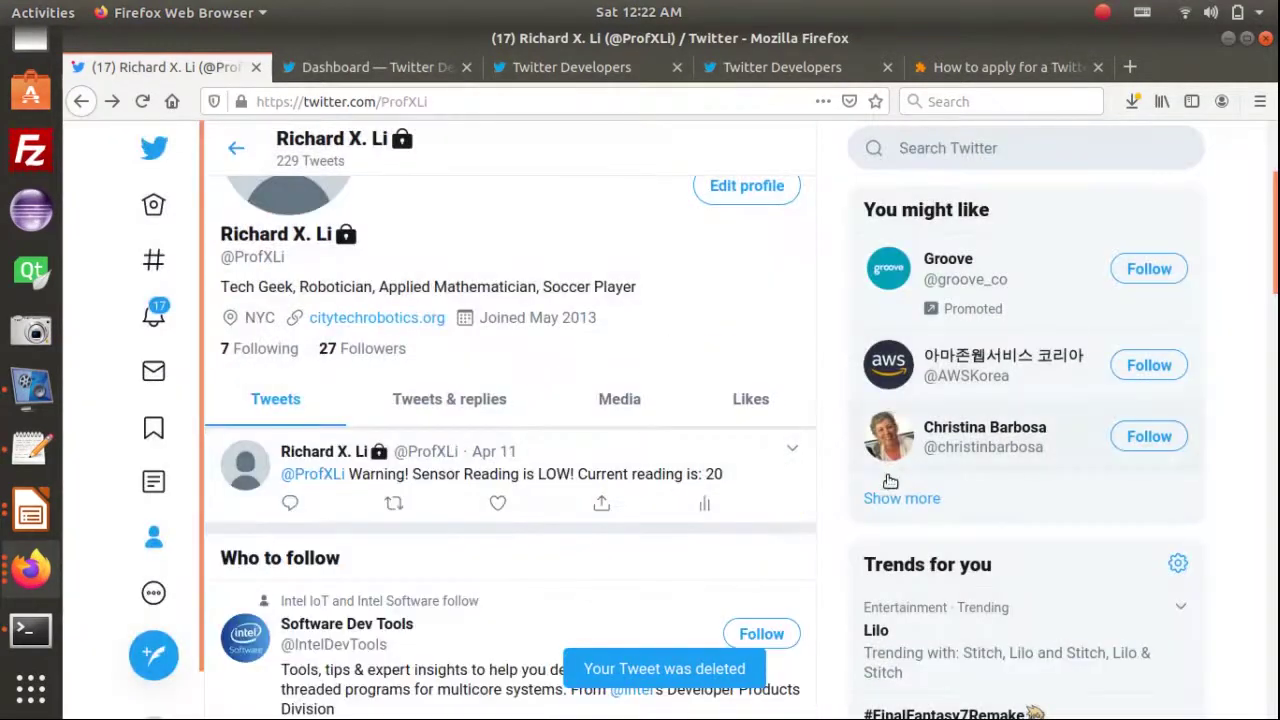
Delete the LOW warning tweet for reading 20 and reload the profile
{"action": "left_click", "coordinate": [798, 452]}
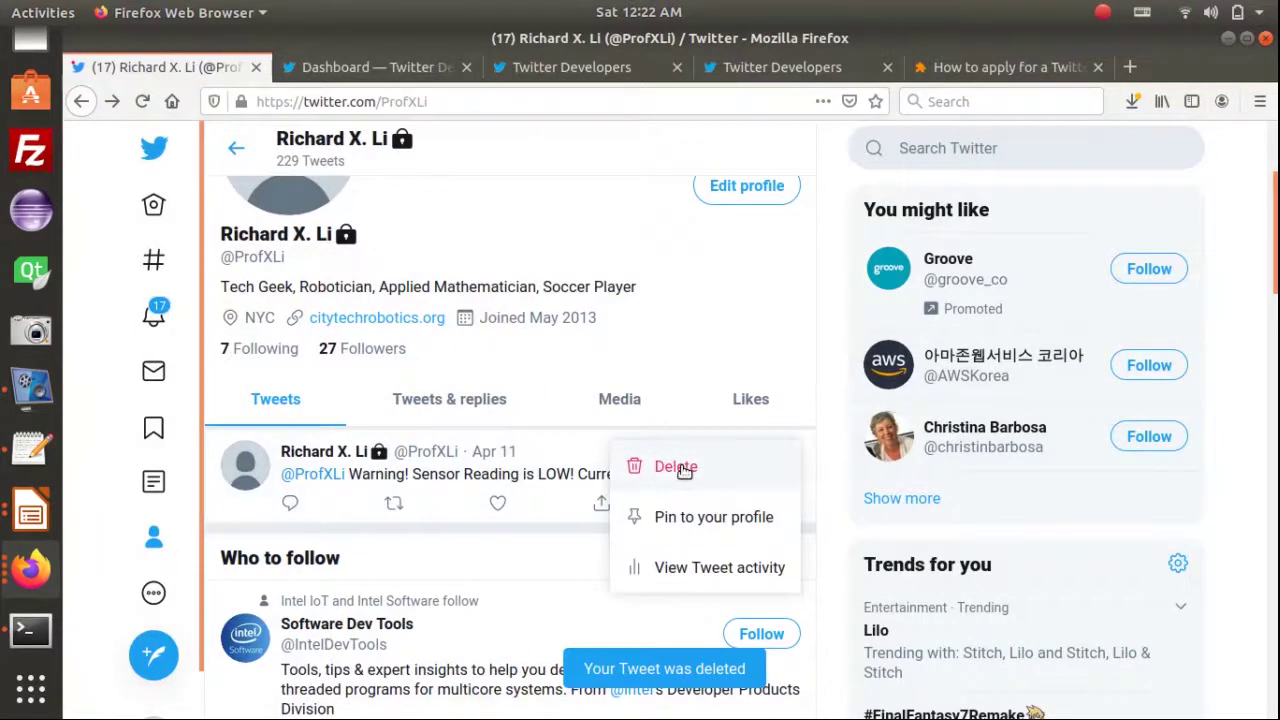
{"action": "left_click", "coordinate": [676, 467]}
{"action": "left_click", "coordinate": [751, 488]}
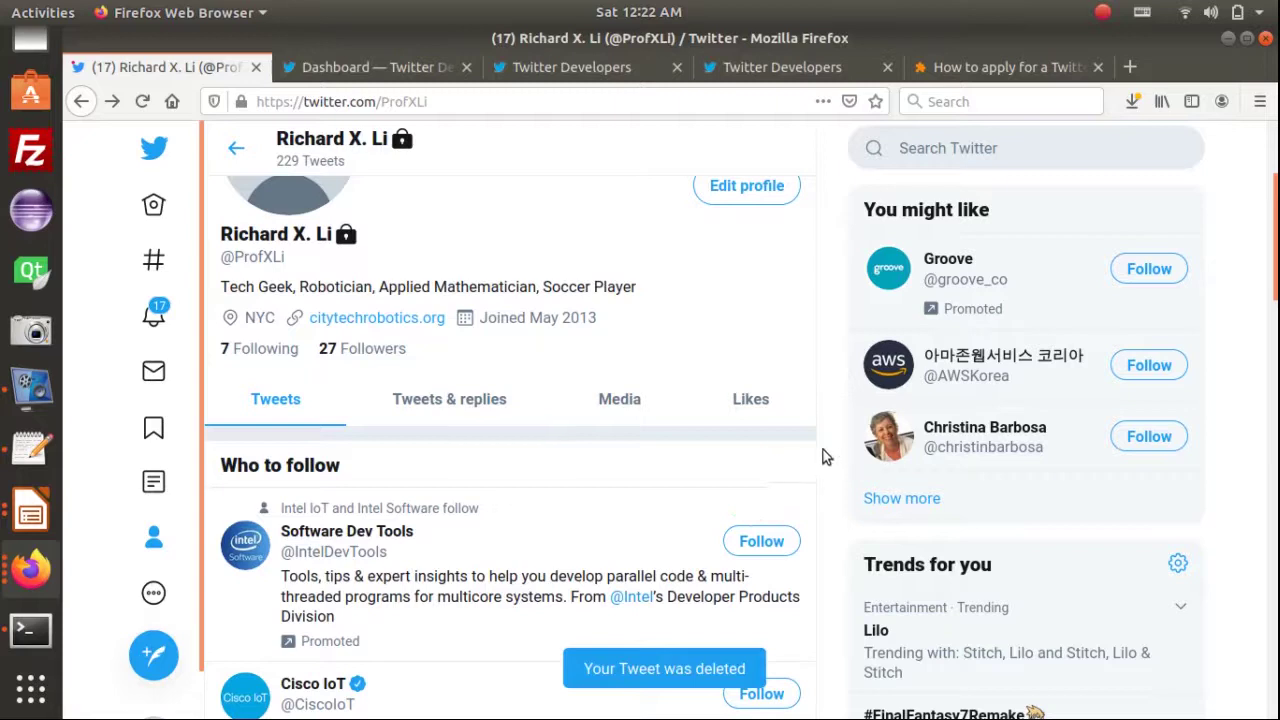
{"action": "scroll", "coordinate": [806, 423], "scroll_direction": "up", "scroll_amount": 3}
{"action": "left_click", "coordinate": [142, 101]}
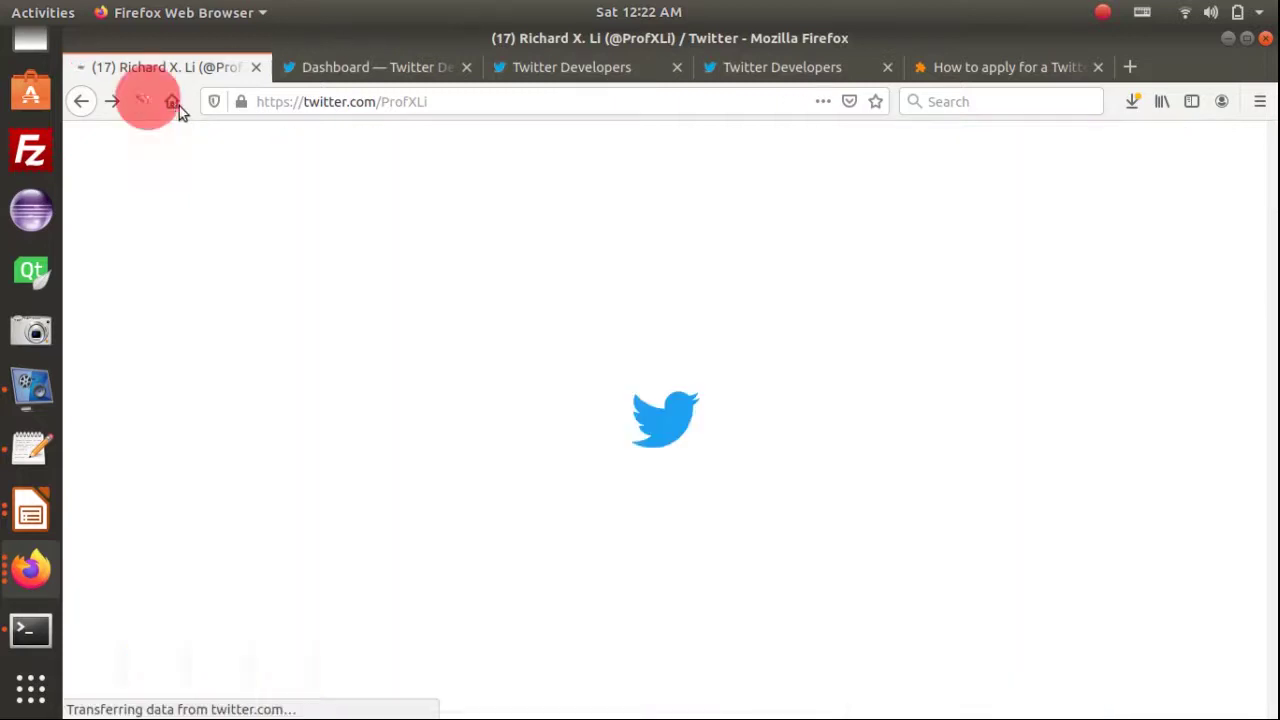
{"action": "key", "text": "alt+Tab"}
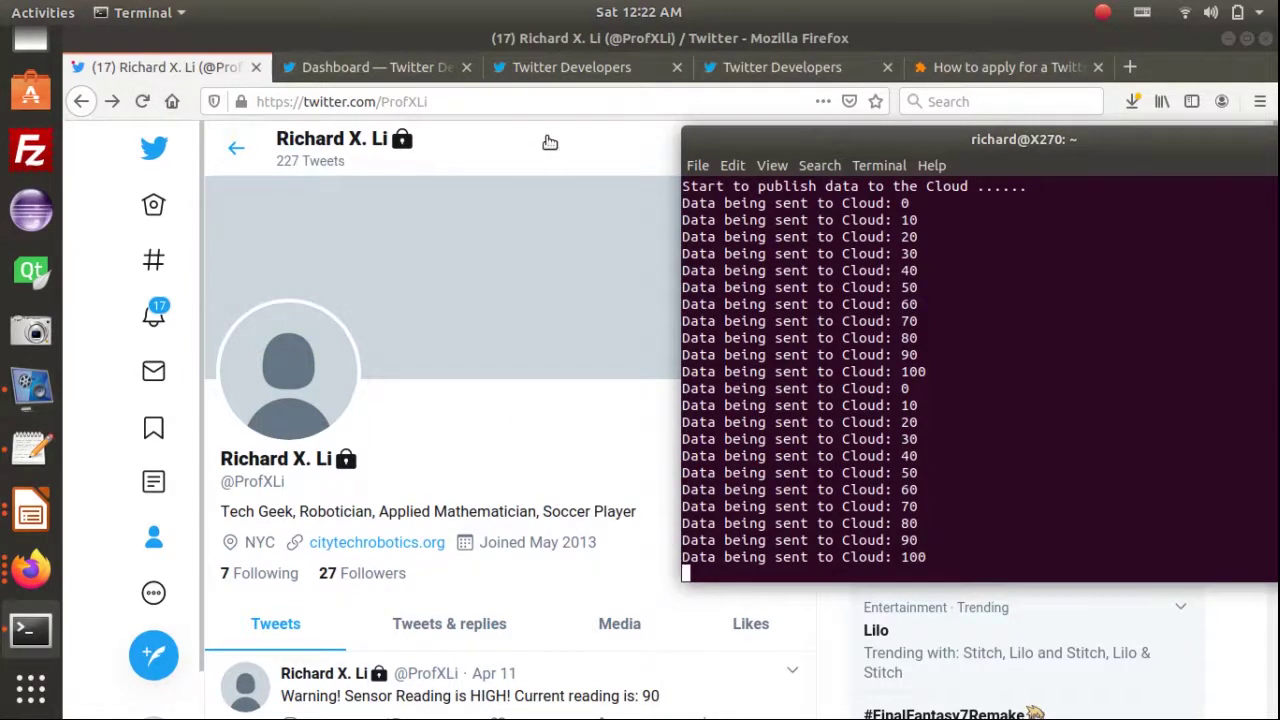
Reload the Twitter profile while watching the terminal until the new LOW warning tweet appears
{"action": "left_click", "coordinate": [560, 103]}
{"action": "left_click", "coordinate": [152, 103]}
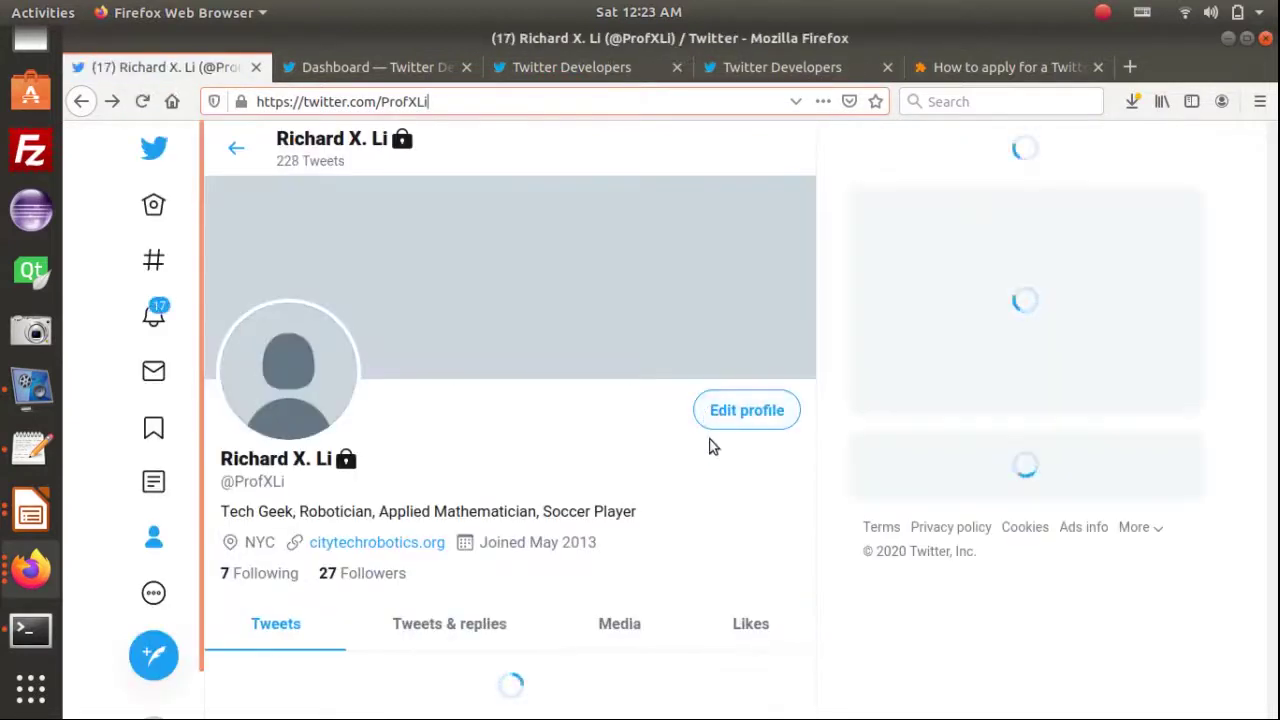
{"action": "scroll", "coordinate": [728, 461], "scroll_direction": "down", "scroll_amount": 3}
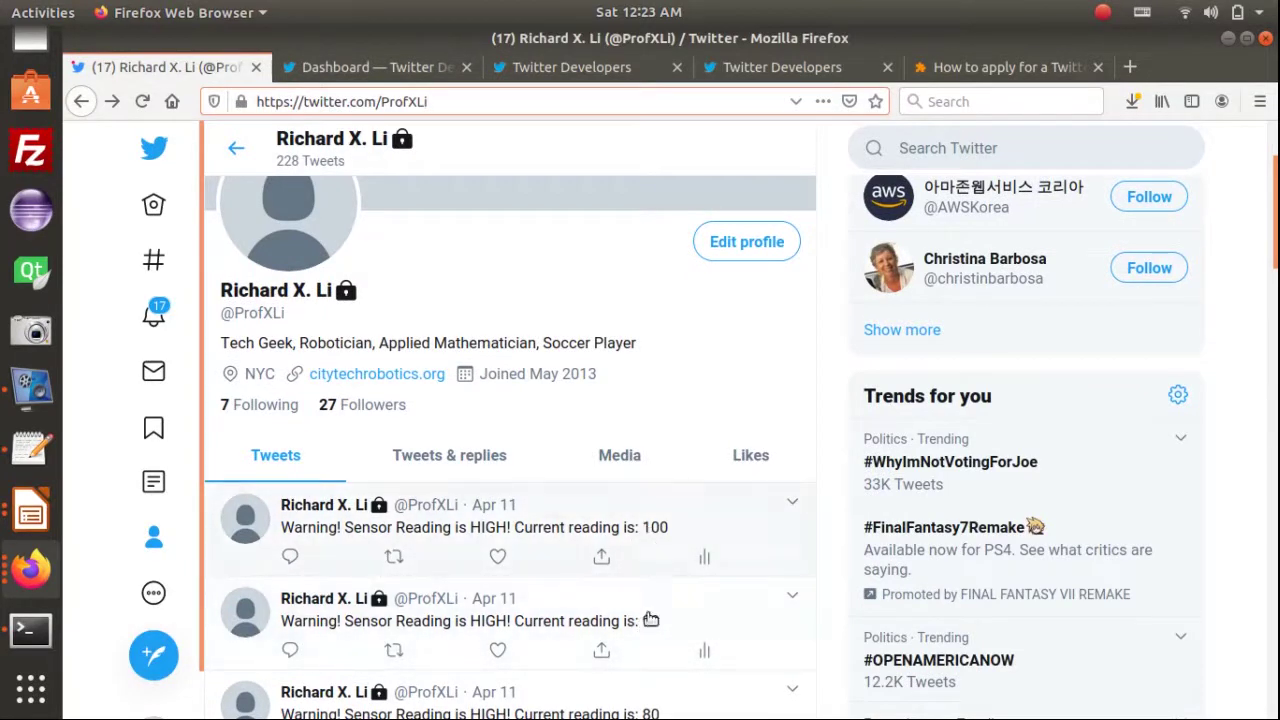
{"action": "key", "text": "alt+Tab"}
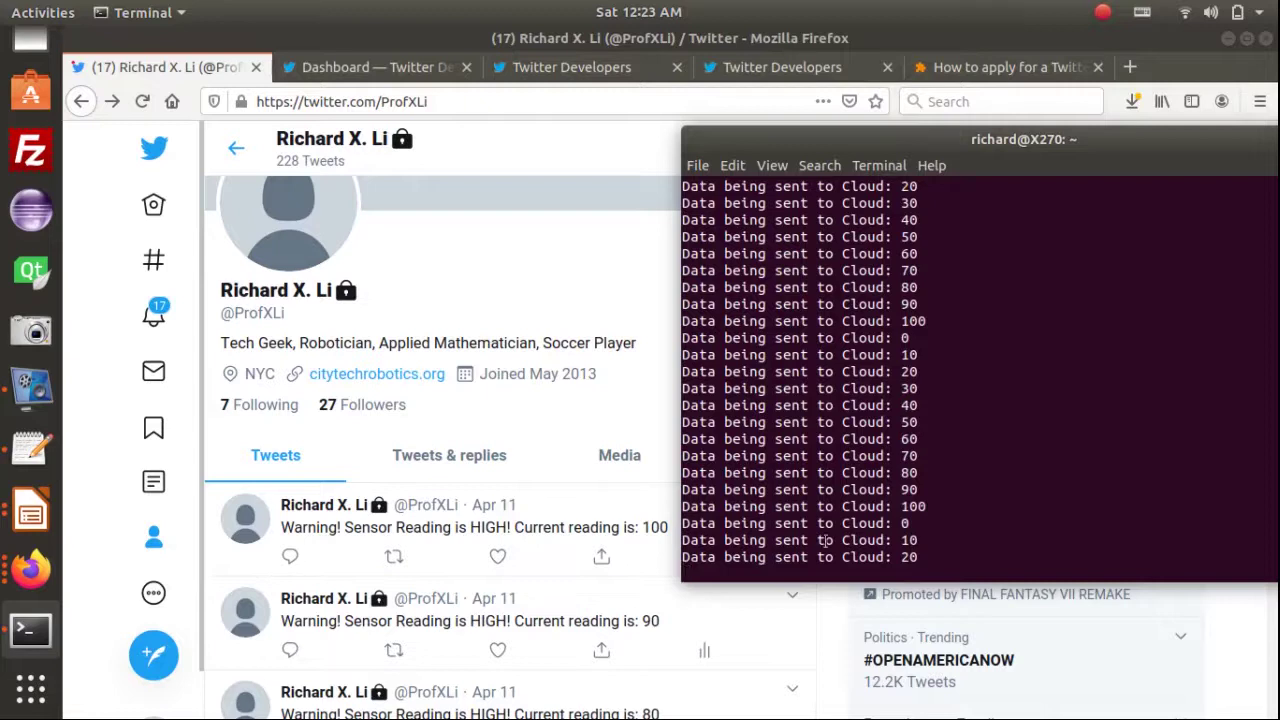
{"action": "left_click", "coordinate": [614, 414]}
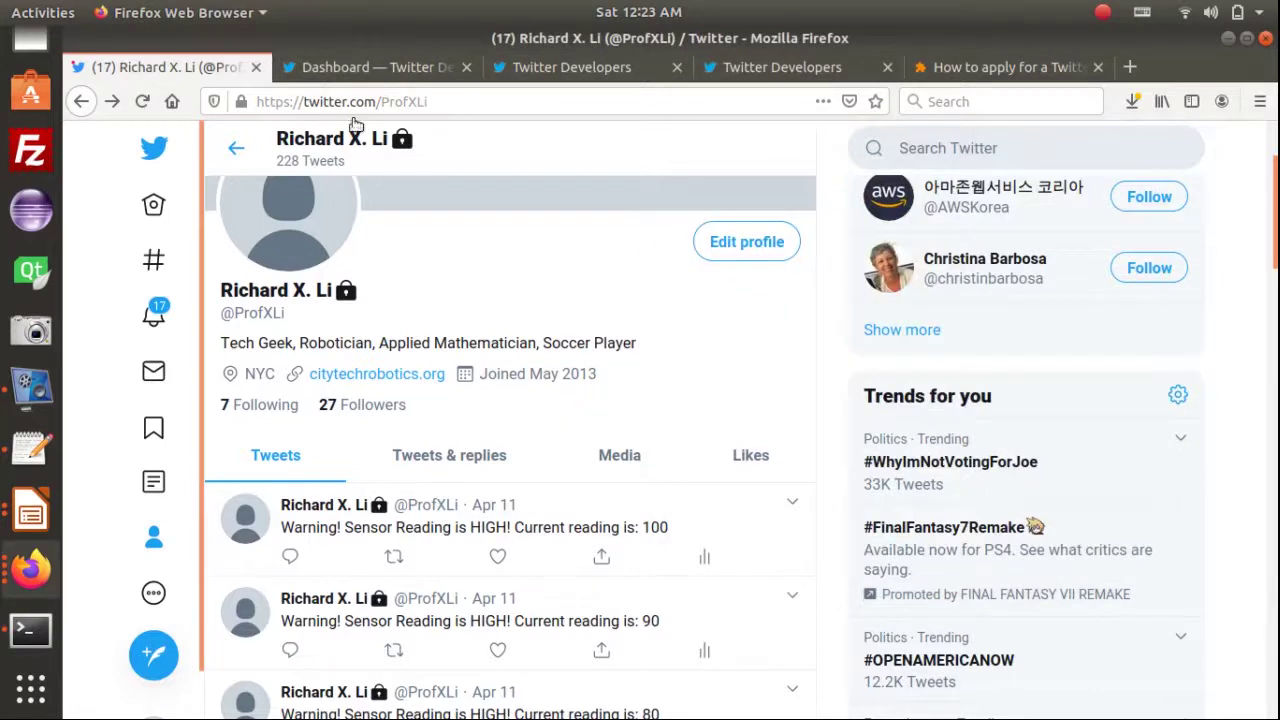
{"action": "left_click", "coordinate": [141, 102]}
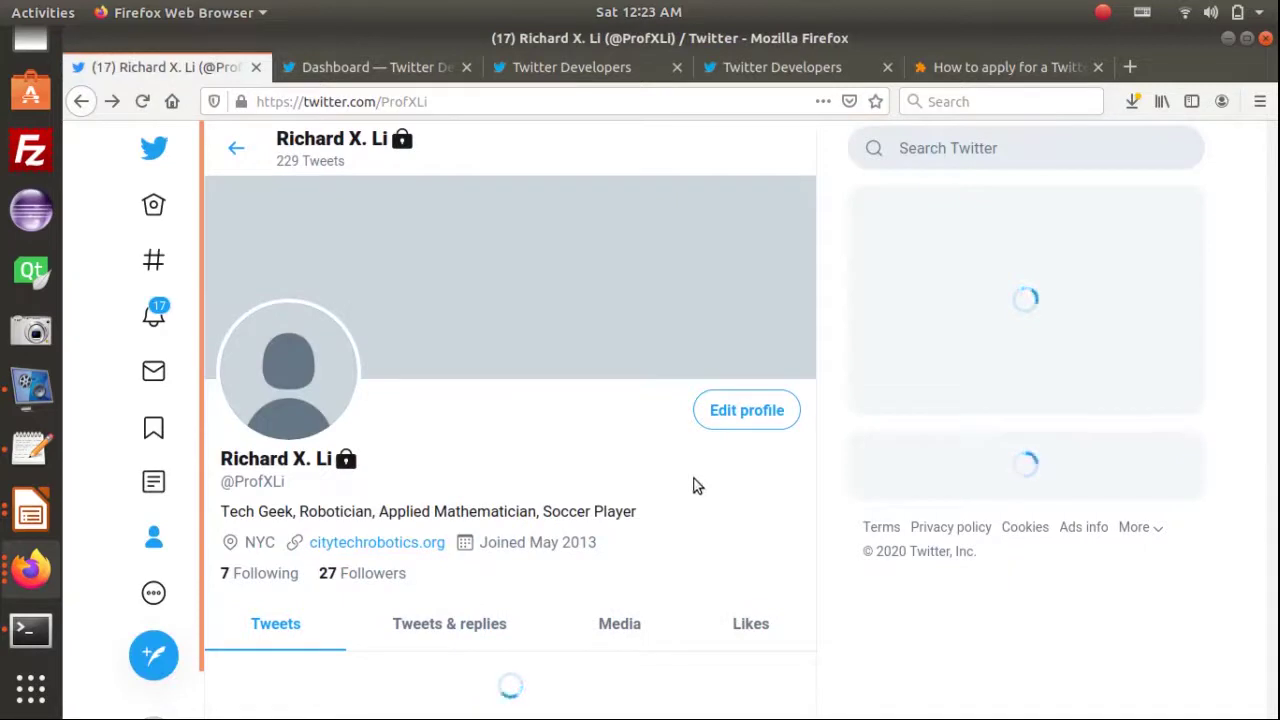
{"action": "scroll", "coordinate": [698, 530], "scroll_direction": "down", "scroll_amount": 4}
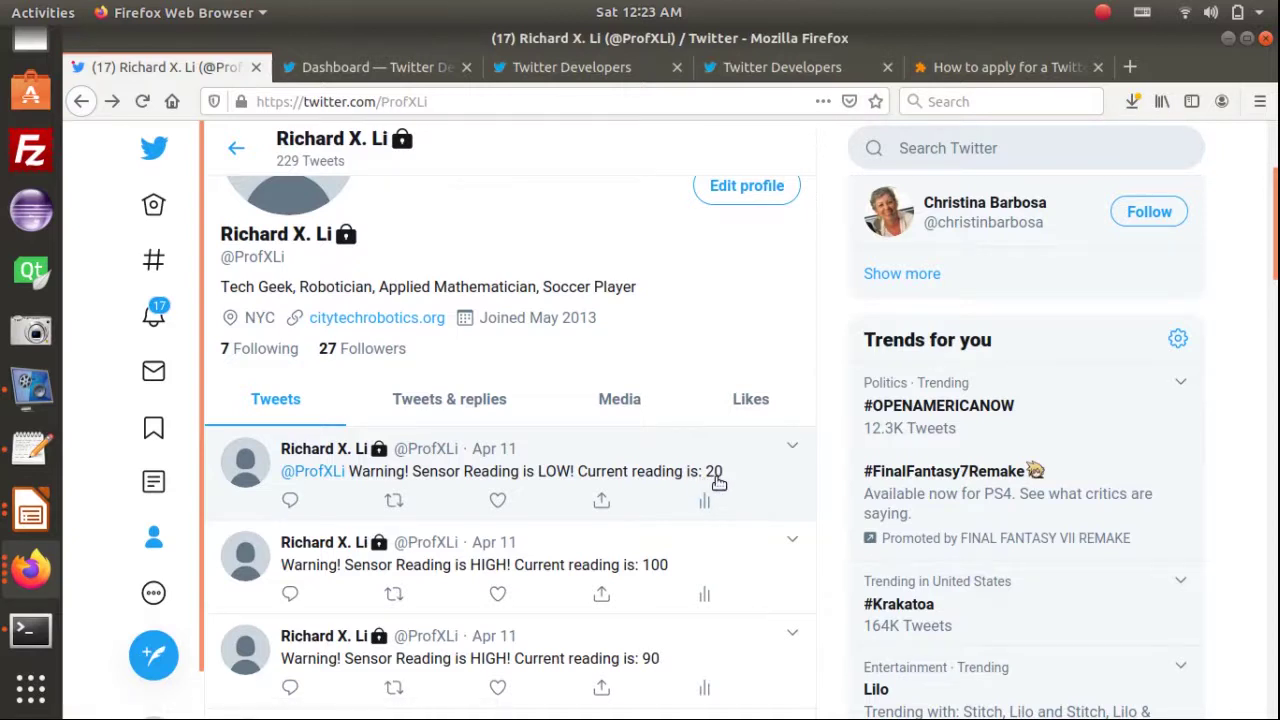
Return via the Watson dashboard window to the Node-RED Flow1_CET4925Lab7Twitter flow
{"action": "key", "text": "alt+Tab"}
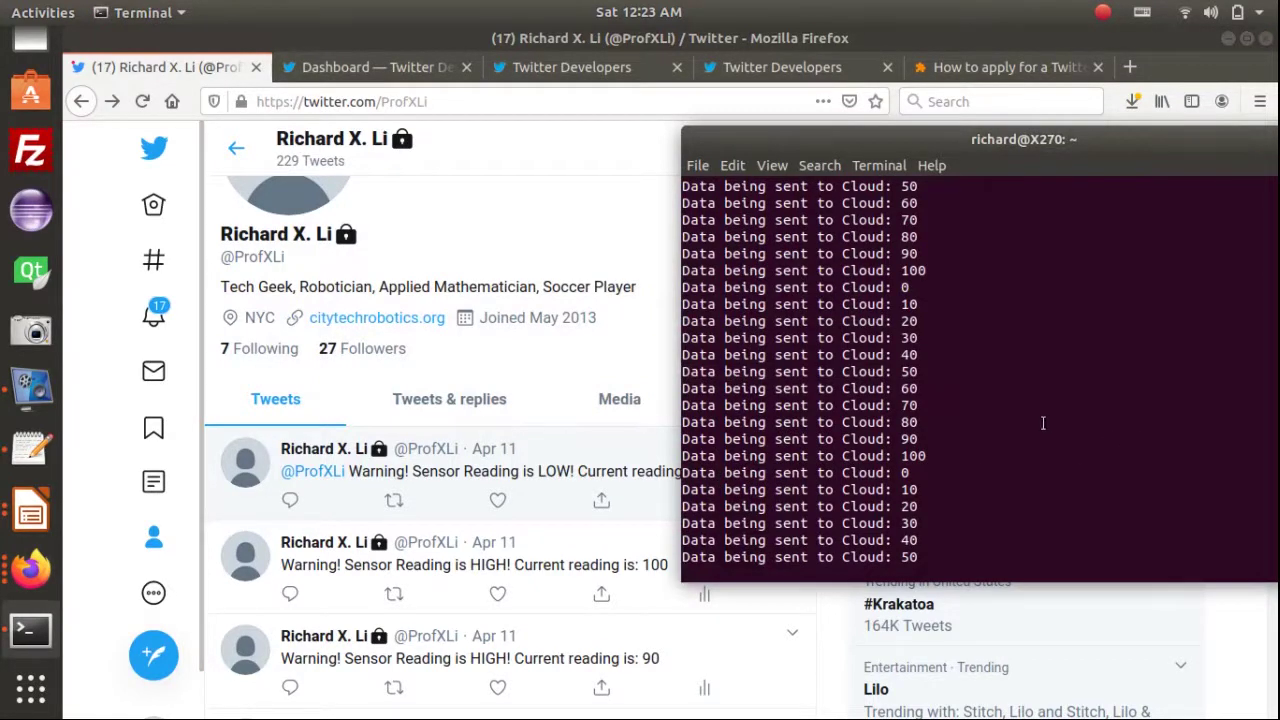
{"action": "key", "text": "alt+Tab"}
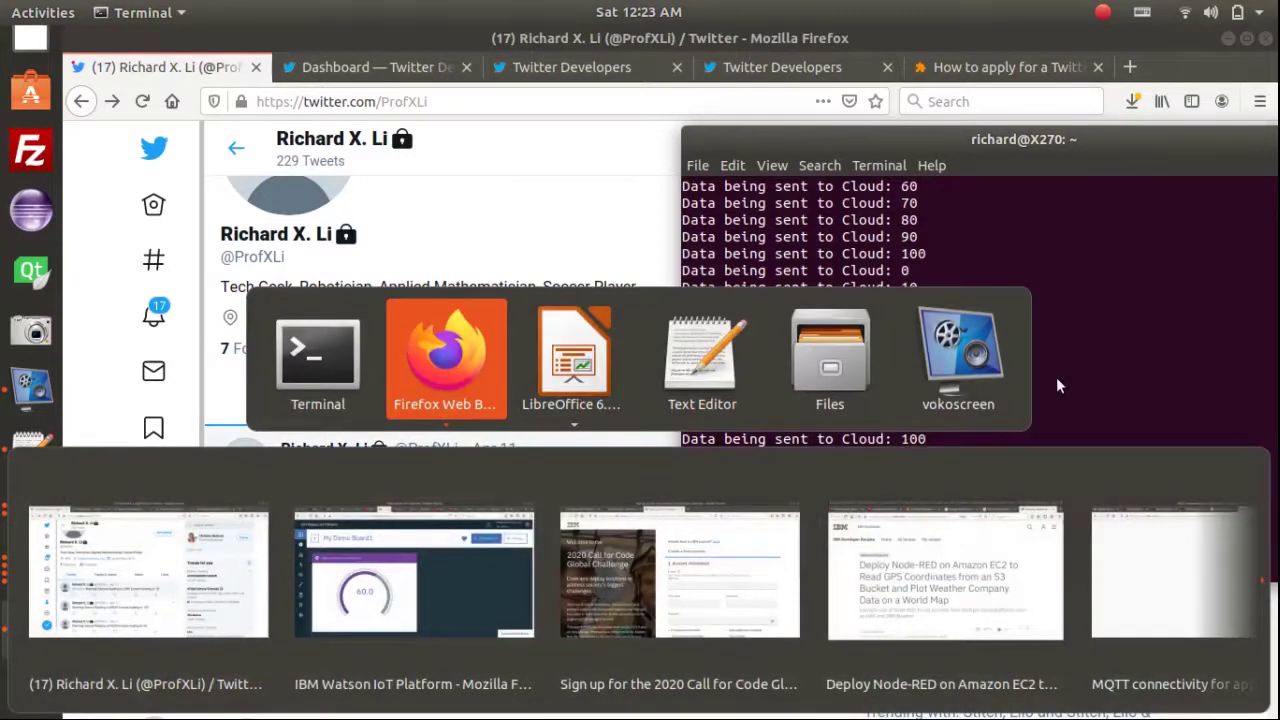
{"action": "left_click", "coordinate": [410, 581]}
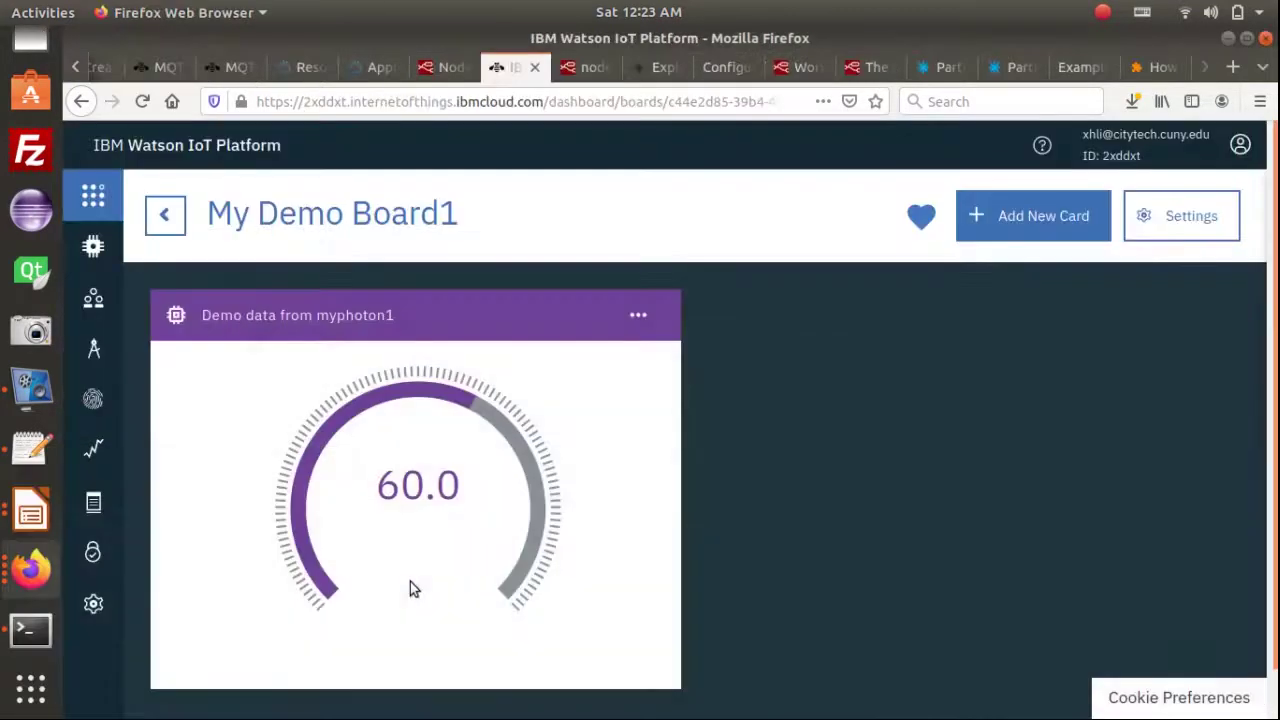
{"action": "left_click", "coordinate": [430, 68]}
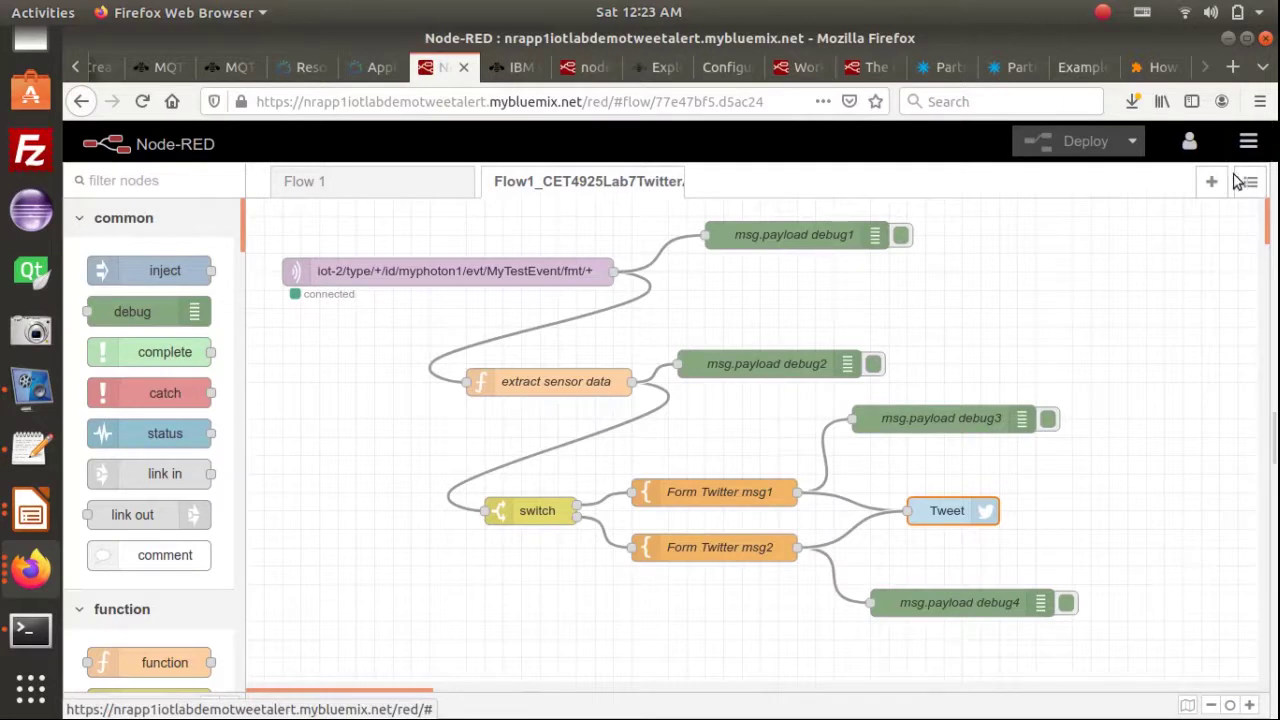
Show the sidebar's debug tab beside the Twitter-alert flow
{"action": "left_click", "coordinate": [1247, 181]}
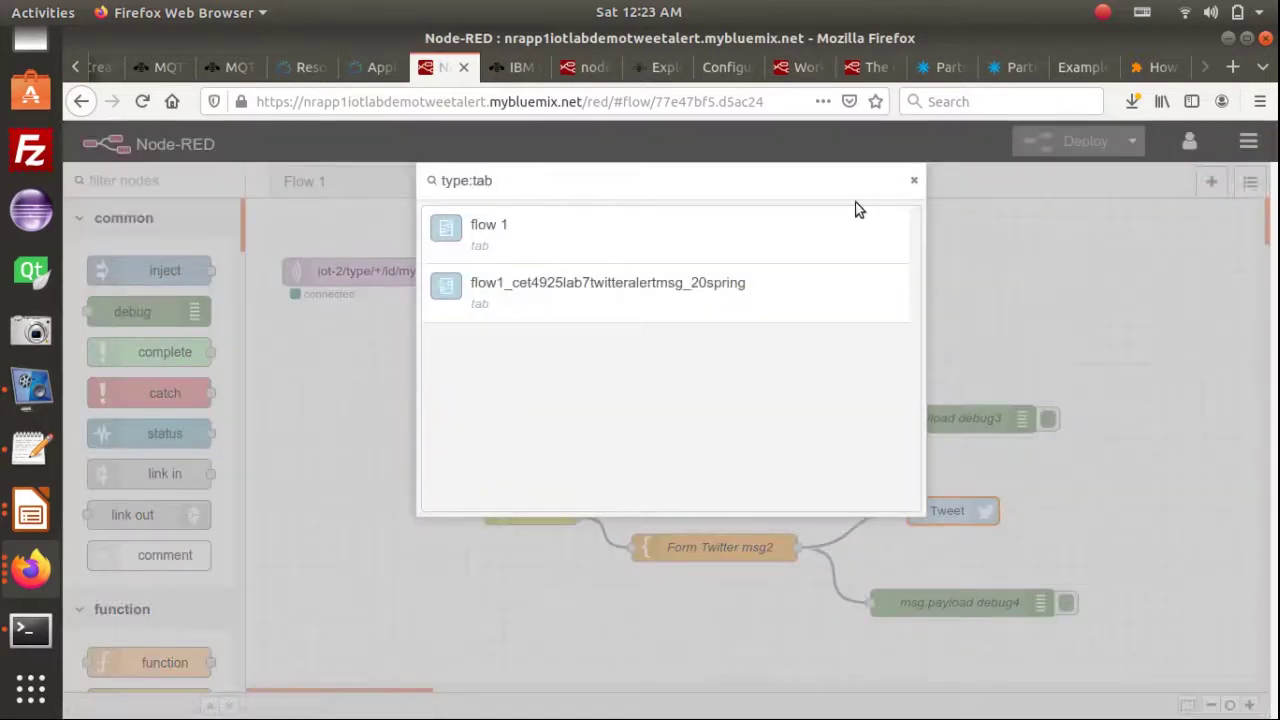
{"action": "left_click", "coordinate": [953, 175]}
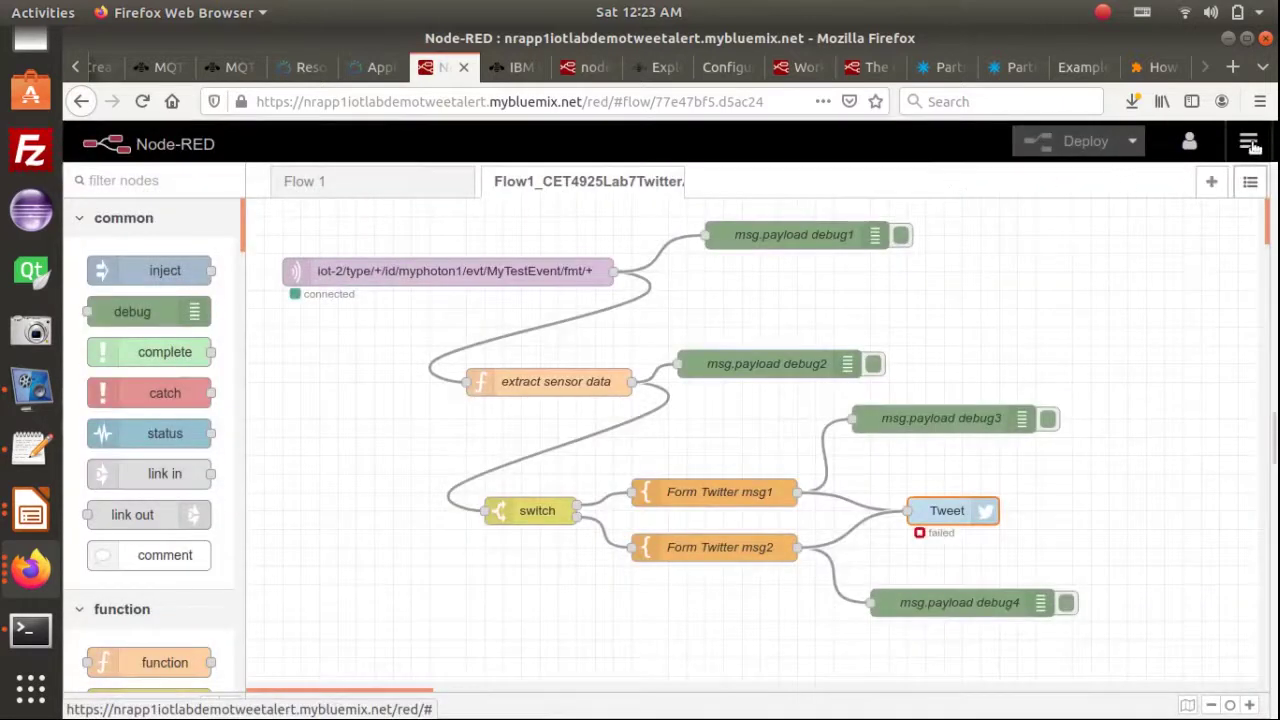
{"action": "left_click", "coordinate": [1258, 145]}
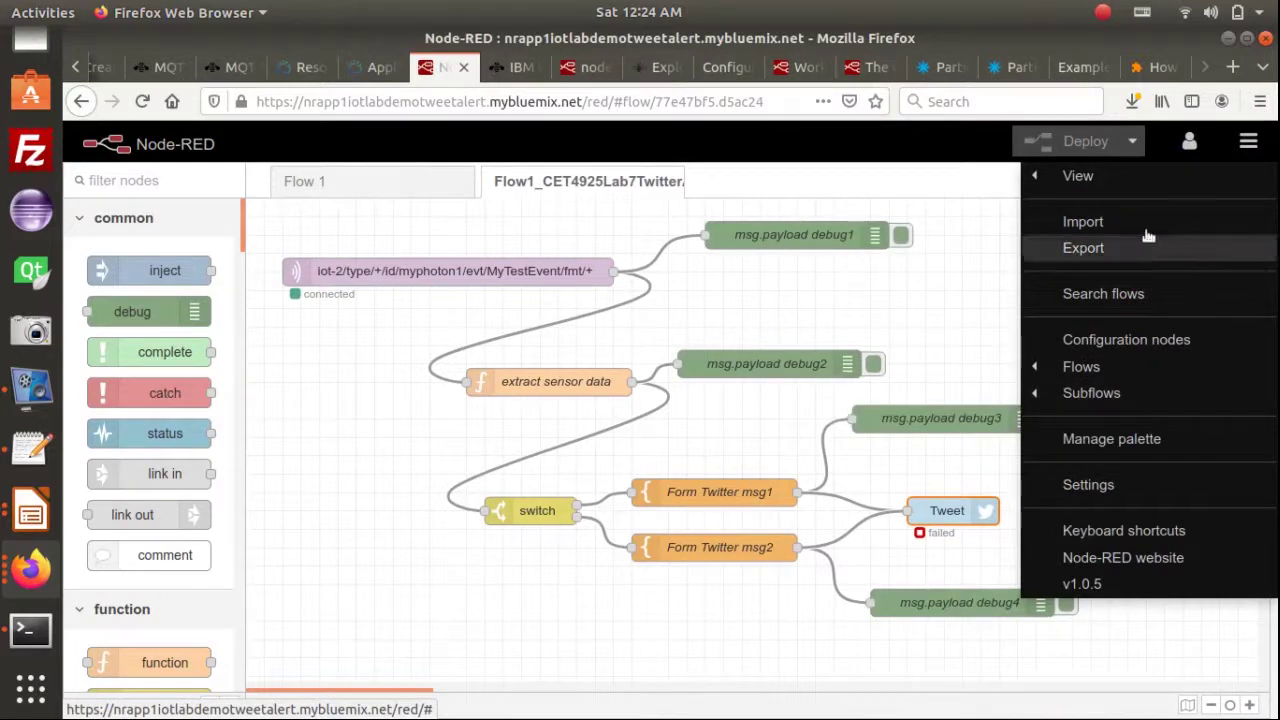
{"action": "mouse_move", "coordinate": [1043, 177]}
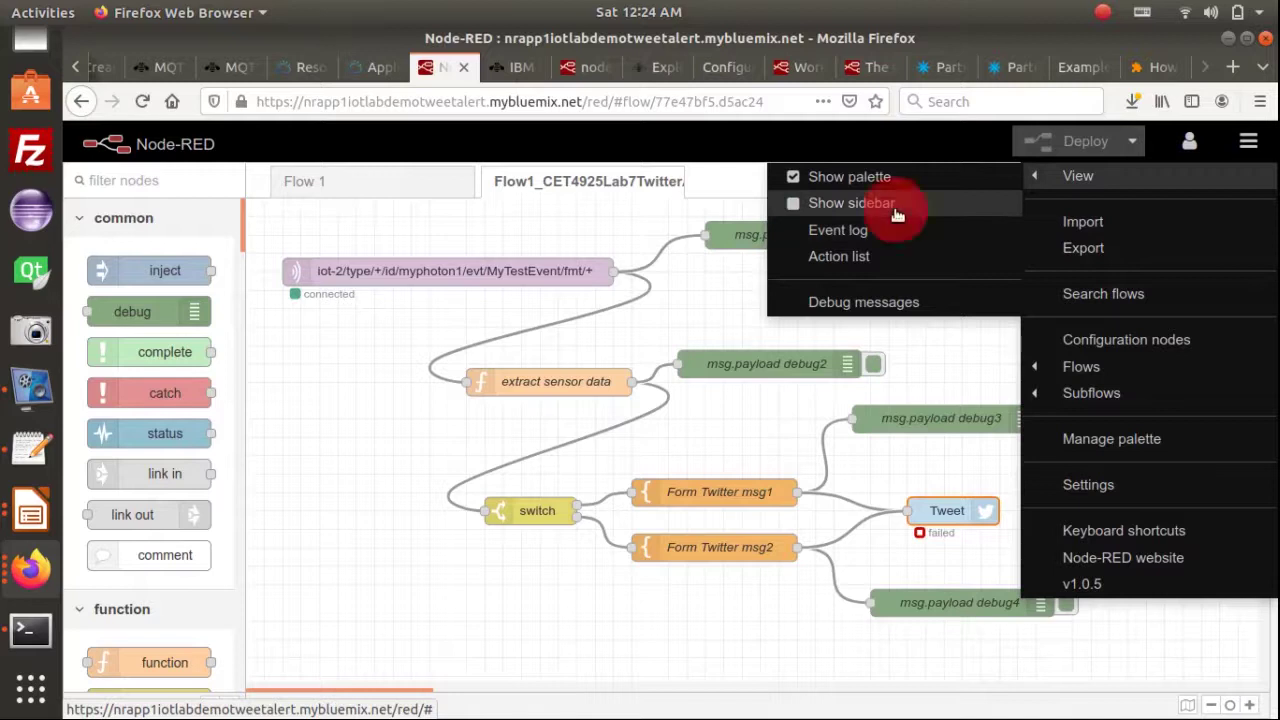
{"action": "left_click", "coordinate": [894, 205]}
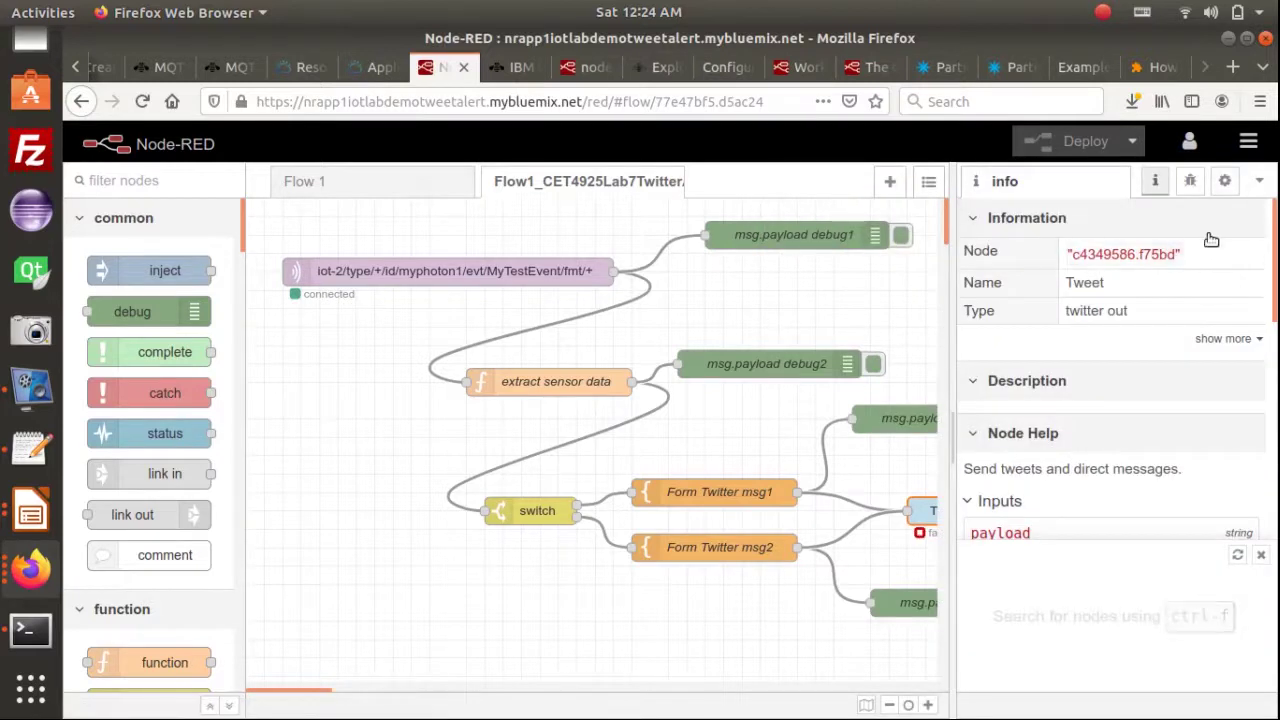
{"action": "left_click", "coordinate": [1190, 185]}
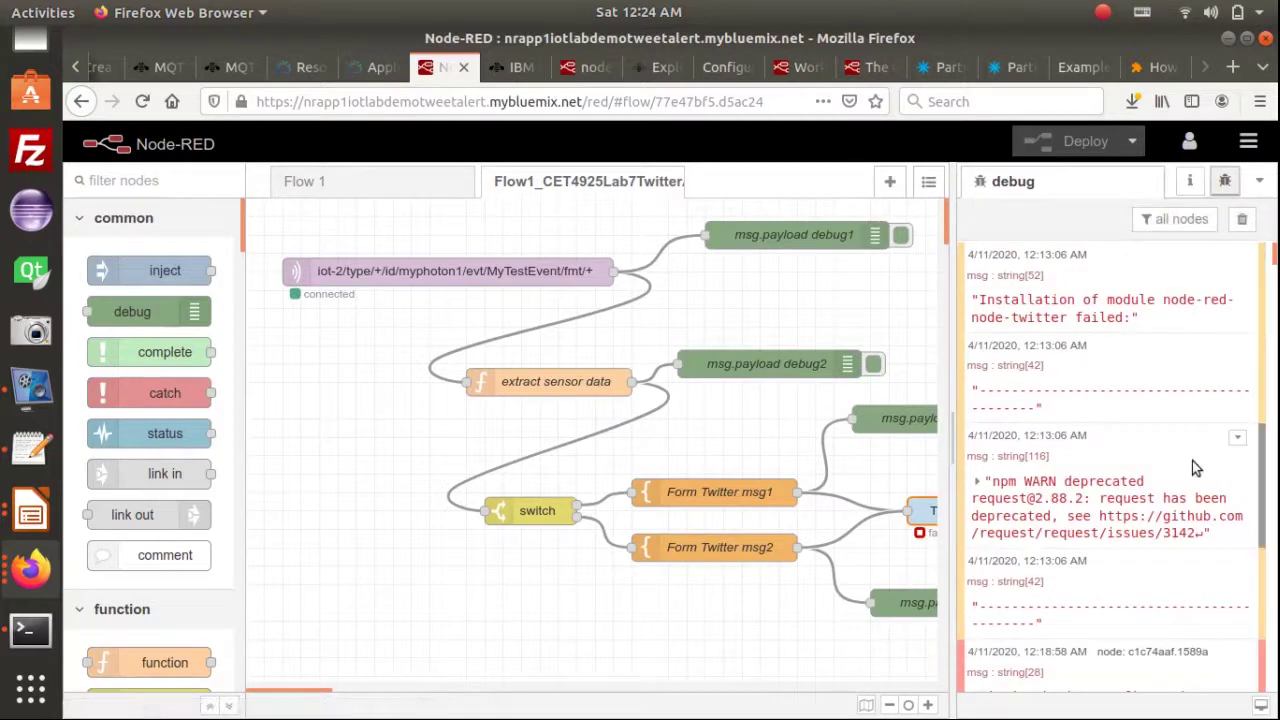
Review debug readings climbing through 50, 60 and 70 and select the failed Tweet node
{"action": "scroll", "coordinate": [1191, 463], "scroll_direction": "down", "scroll_amount": 8}
{"action": "scroll", "coordinate": [1191, 463], "scroll_direction": "down", "scroll_amount": 7}
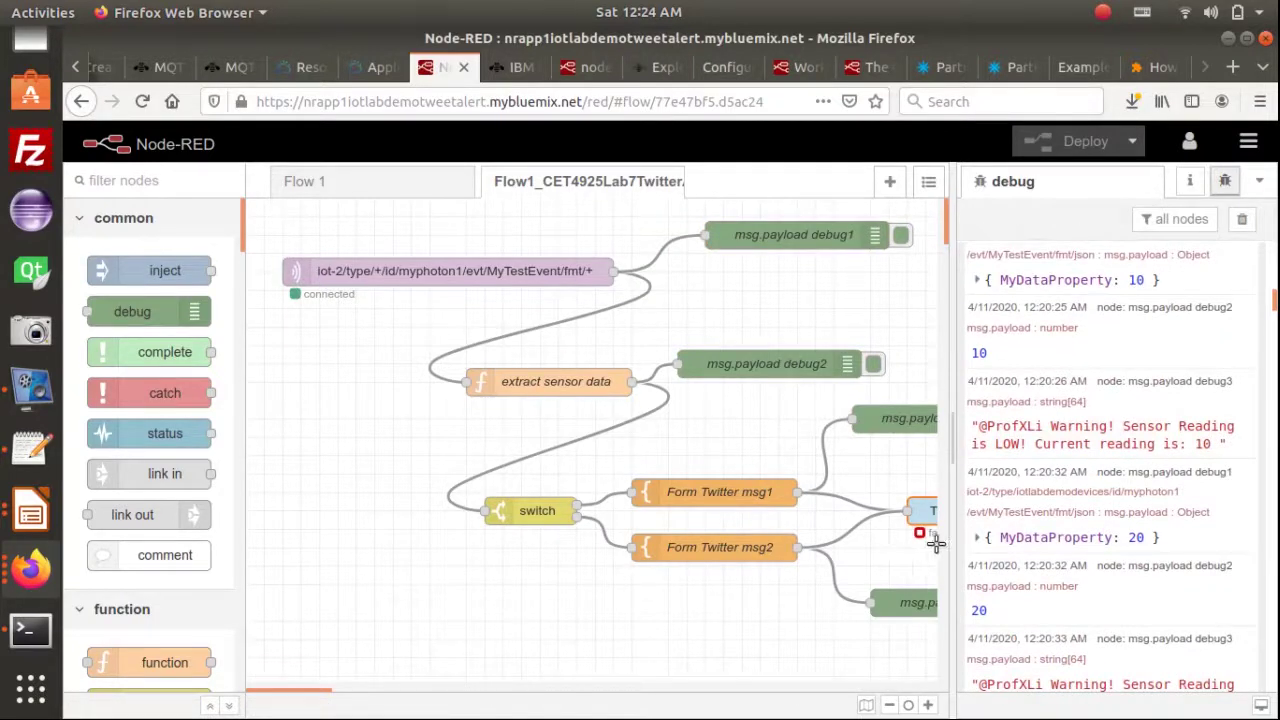
{"action": "scroll", "coordinate": [1085, 537], "scroll_direction": "down", "scroll_amount": 3}
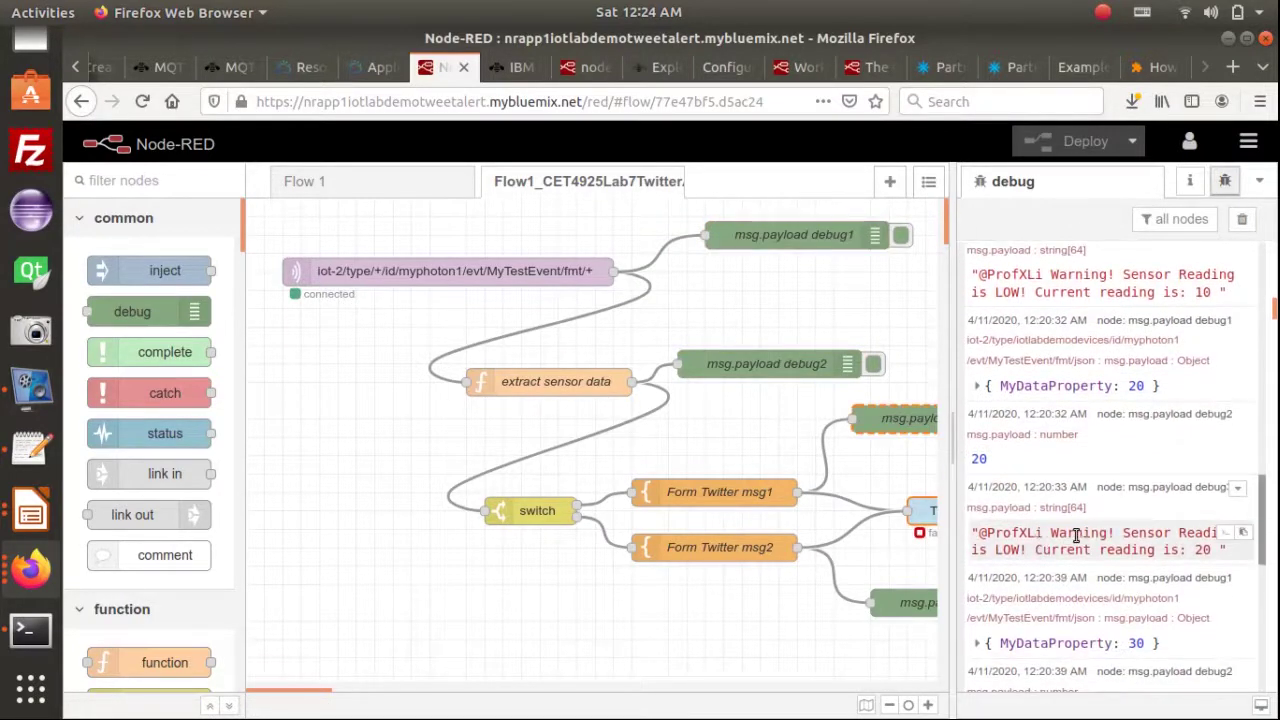
{"action": "scroll", "coordinate": [1110, 543], "scroll_direction": "down", "scroll_amount": 2}
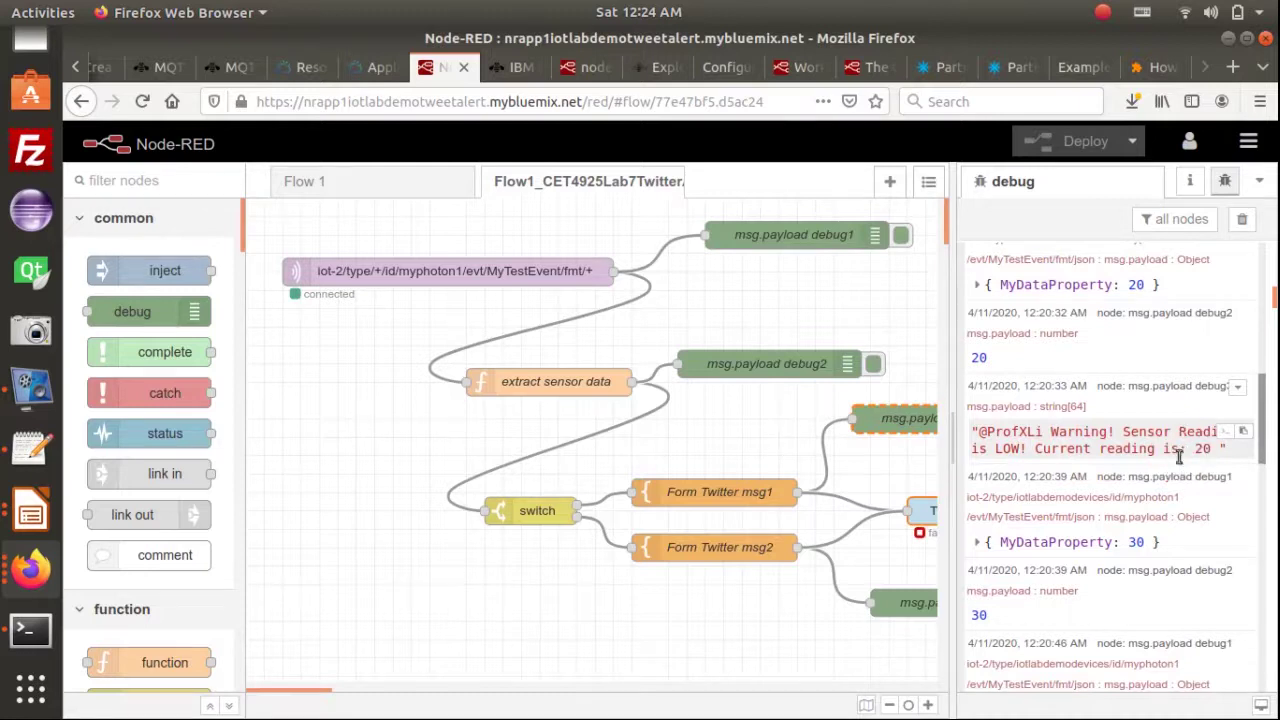
{"action": "scroll", "coordinate": [1180, 455], "scroll_direction": "down", "scroll_amount": 18}
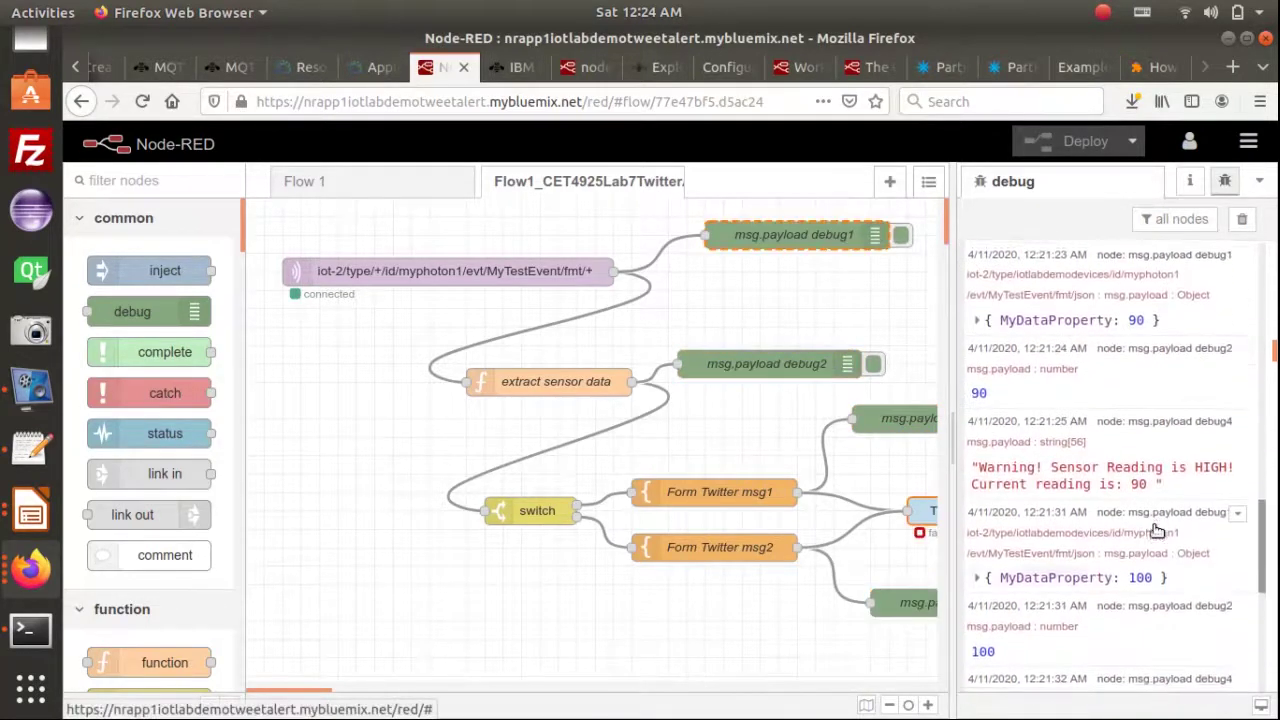
{"action": "scroll", "coordinate": [1110, 380], "scroll_direction": "up", "scroll_amount": 3}
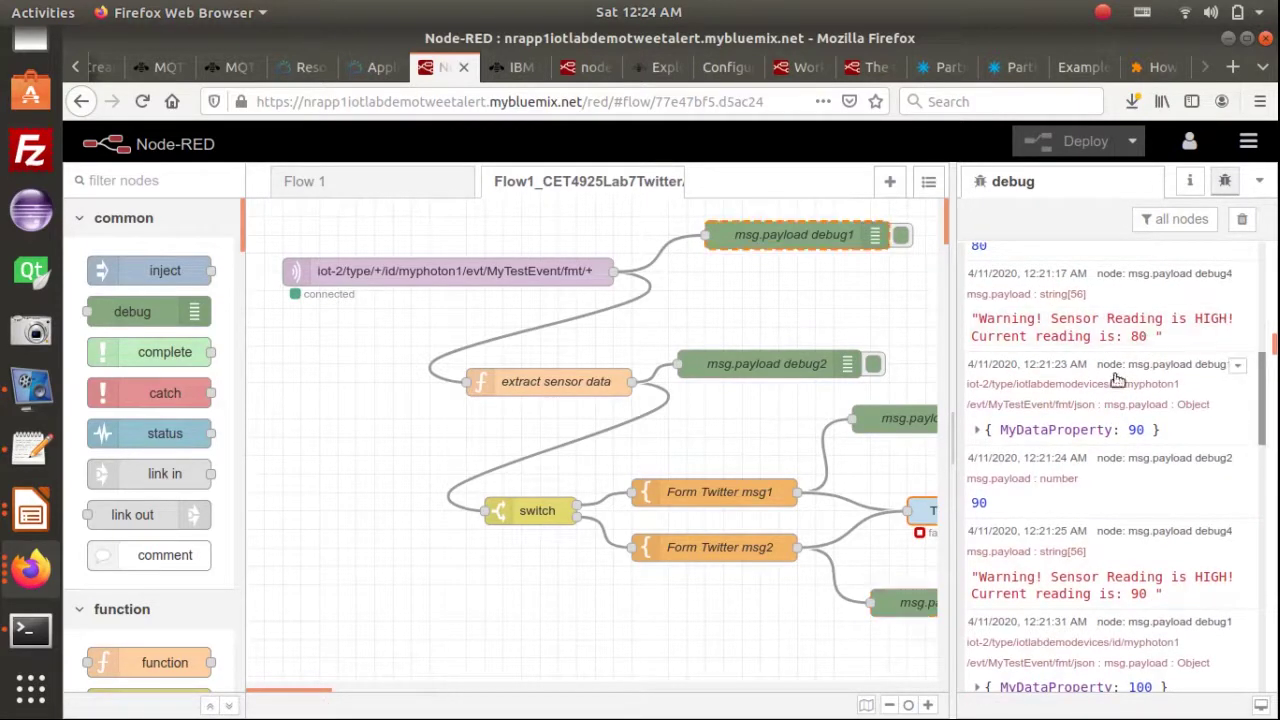
{"action": "scroll", "coordinate": [1108, 519], "scroll_direction": "down", "scroll_amount": 2}
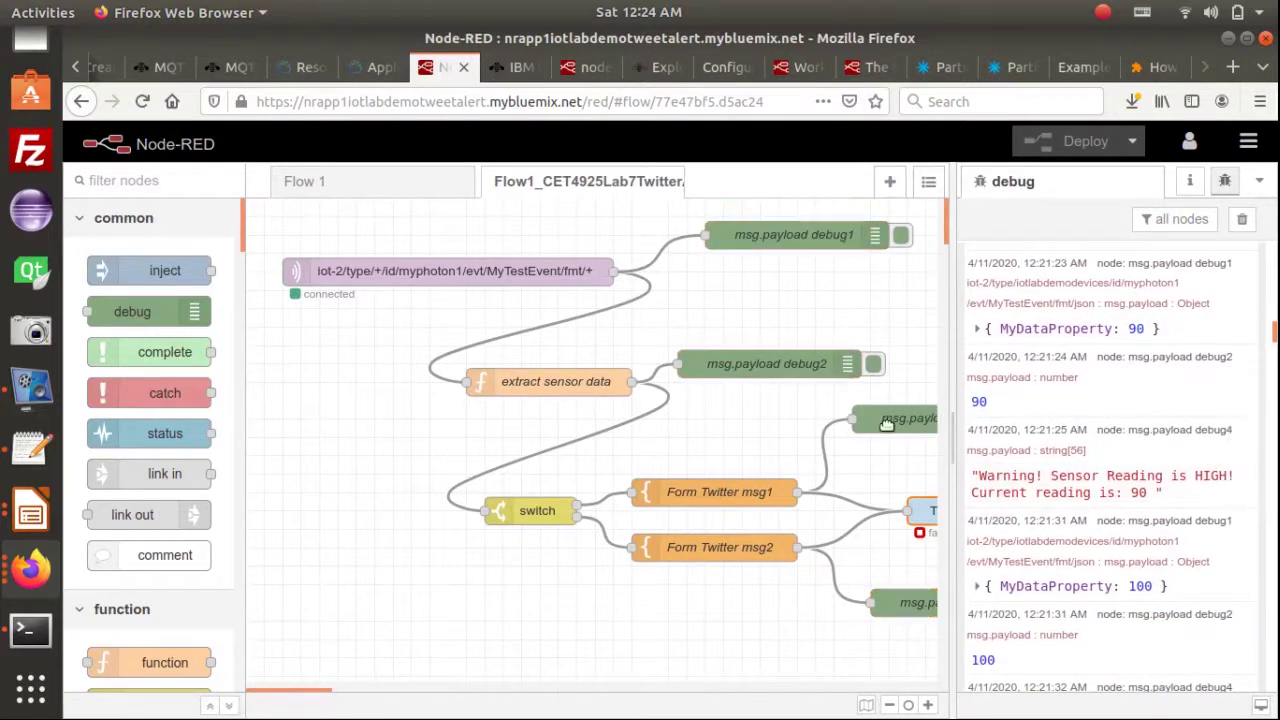
{"action": "left_click_drag", "start_coordinate": [308, 692], "coordinate": [358, 692]}
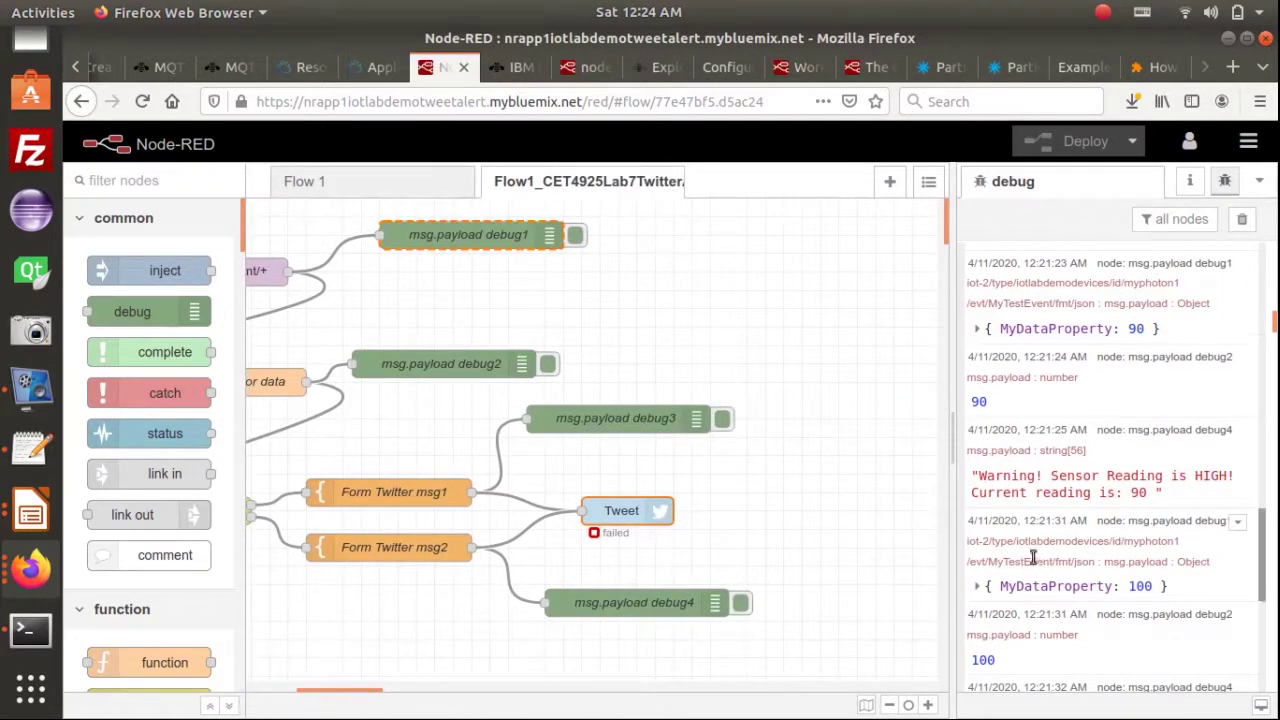
{"action": "left_click", "coordinate": [625, 515]}
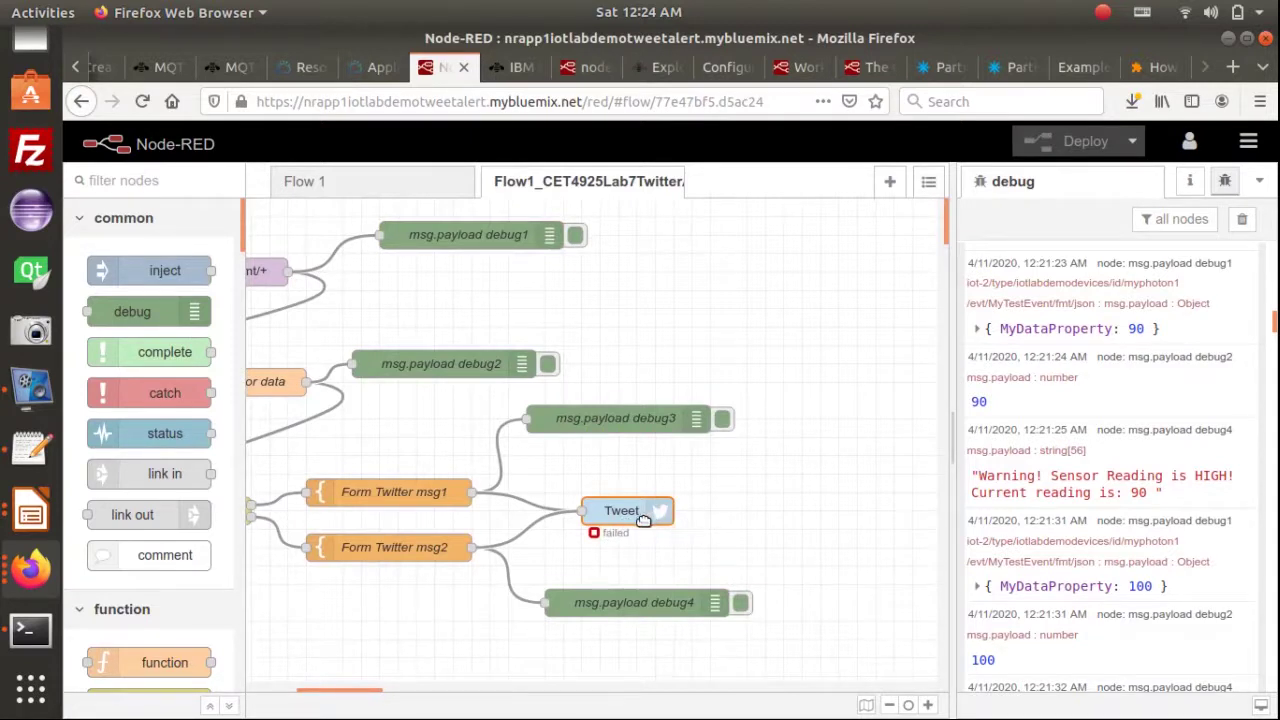
{"action": "scroll", "coordinate": [1211, 520], "scroll_direction": "down", "scroll_amount": 10}
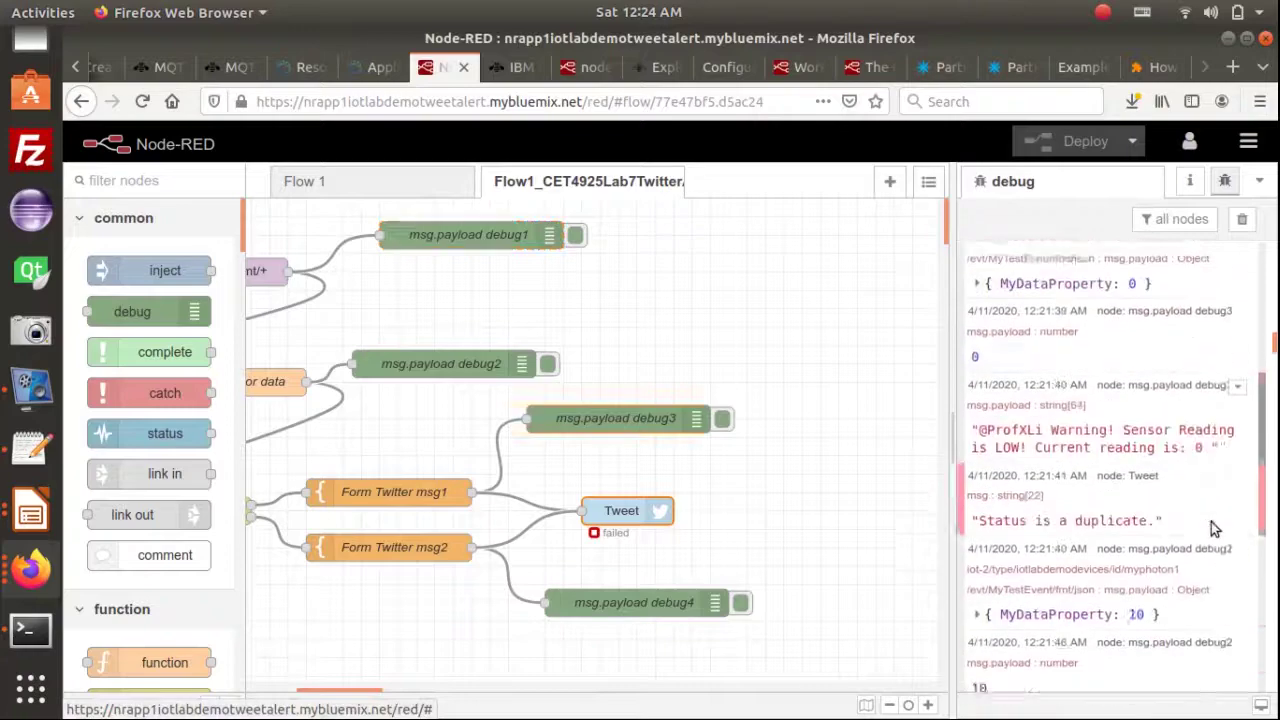
{"action": "scroll", "coordinate": [1208, 521], "scroll_direction": "down", "scroll_amount": 10}
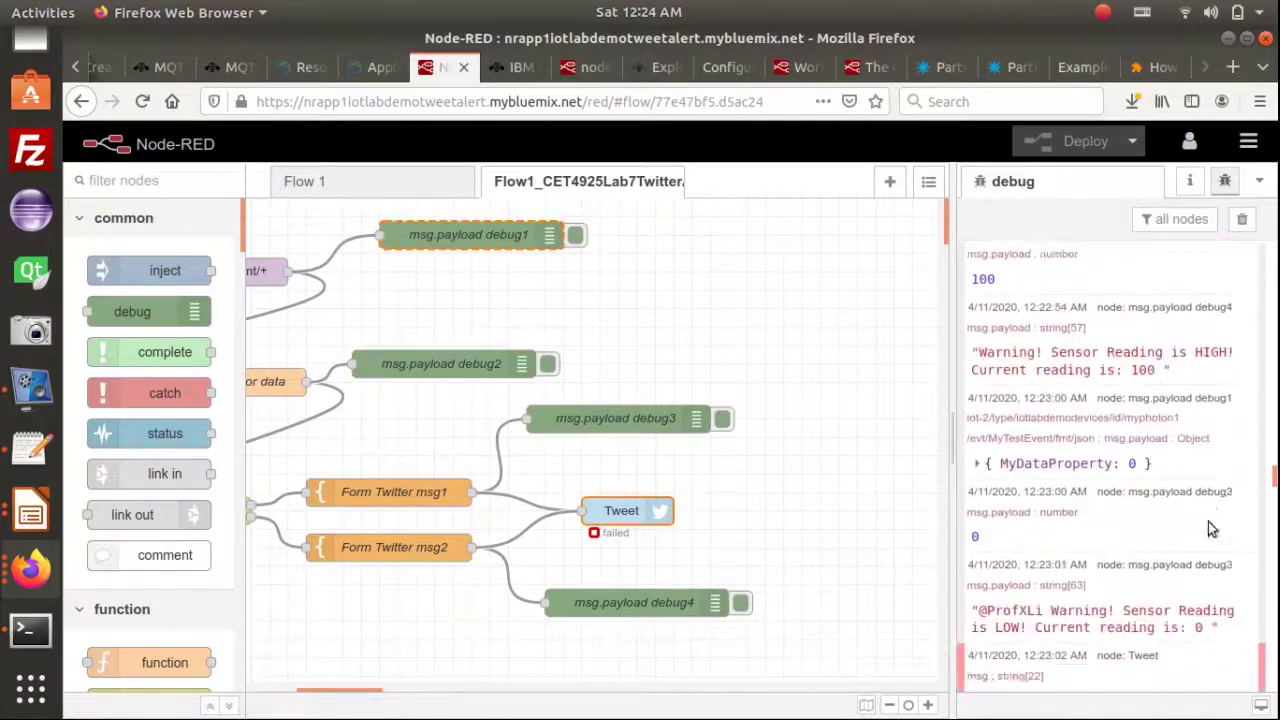
{"action": "scroll", "coordinate": [1208, 521], "scroll_direction": "down", "scroll_amount": 10}
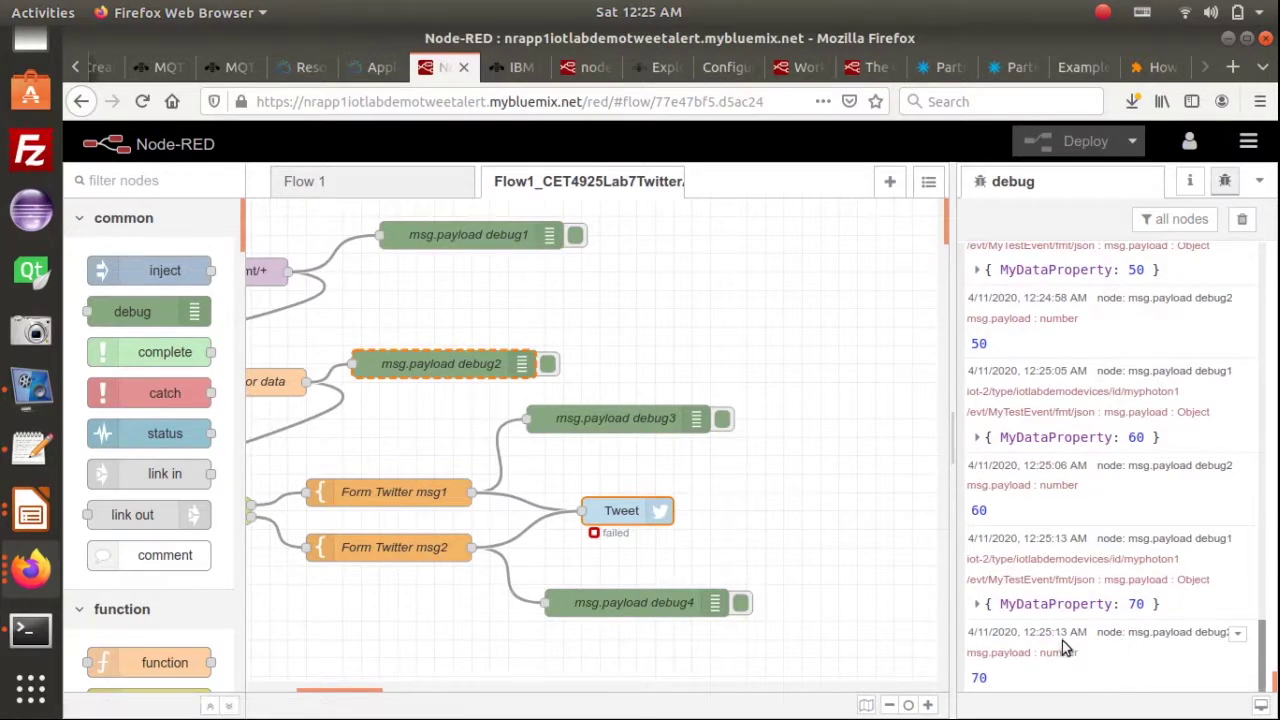
Highlight the Tweet node's 'Status is a duplicate.' error in the debug log
{"action": "left_click_drag", "start_coordinate": [1057, 634], "coordinate": [1037, 635]}
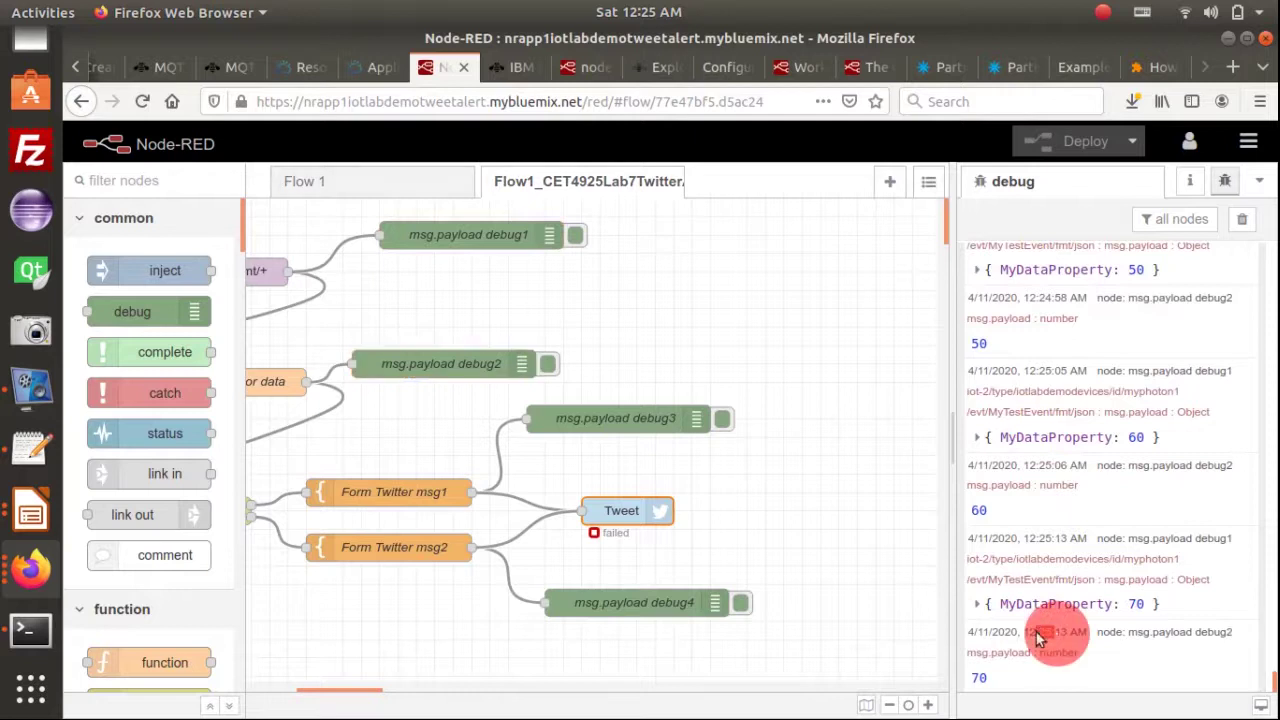
{"action": "left_click", "coordinate": [1091, 633]}
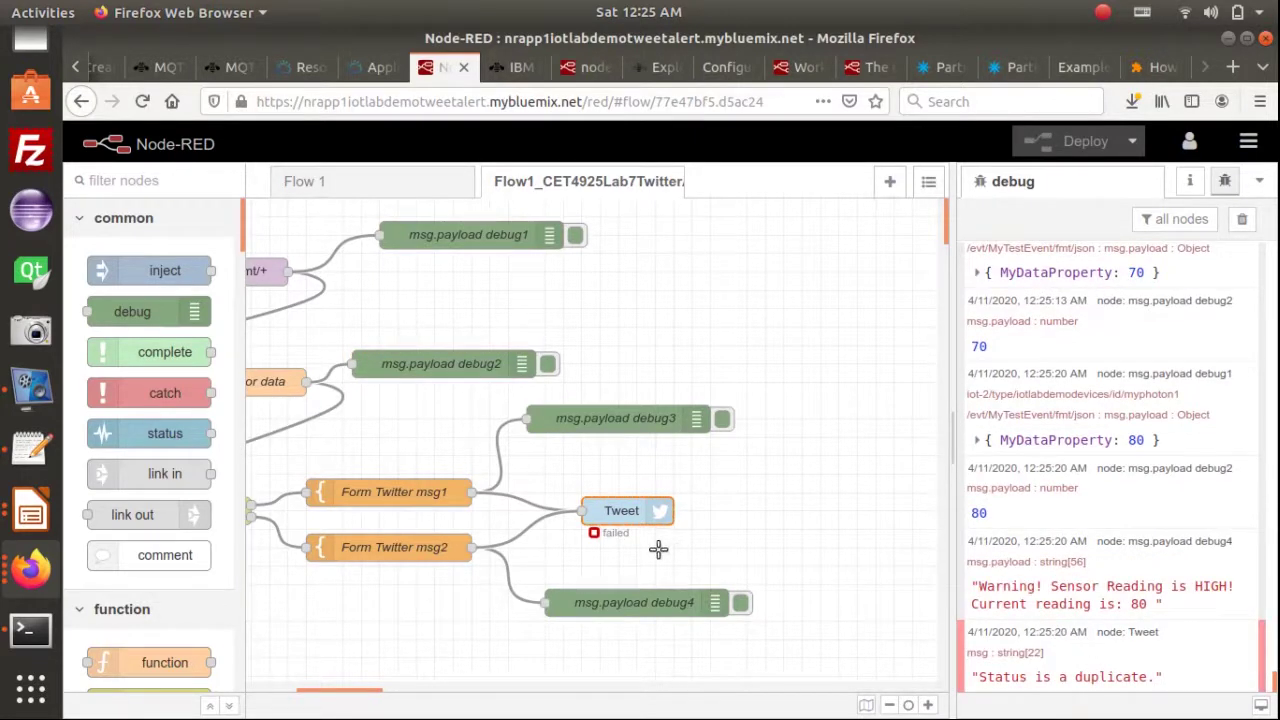
{"action": "left_click", "coordinate": [1081, 675]}
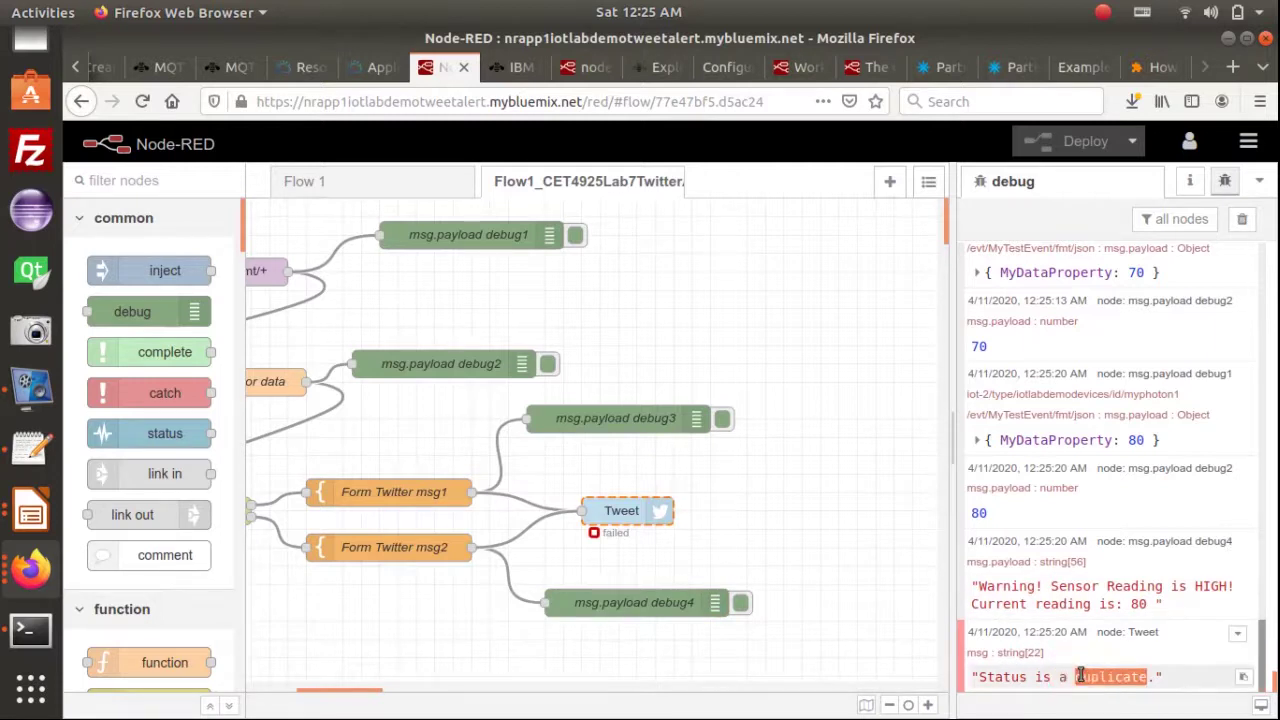
{"action": "triple_click", "coordinate": [1064, 677]}
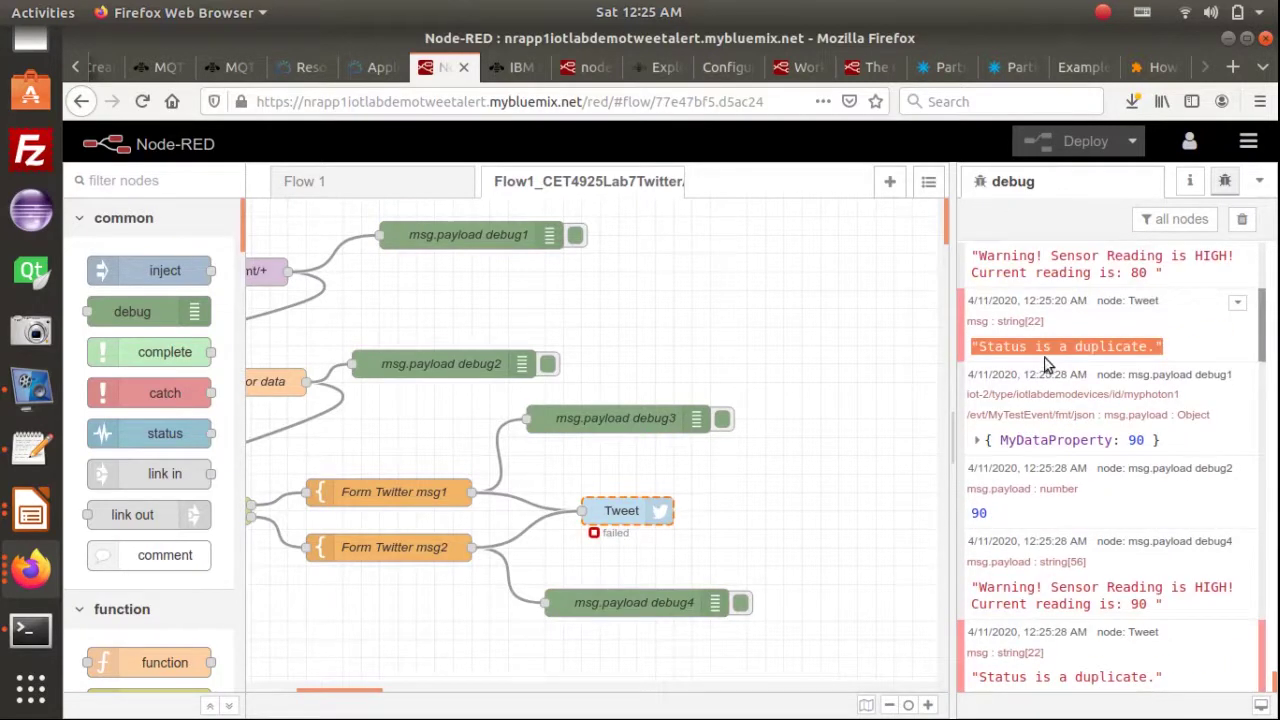
Select the full HIGH warning debug message for reading 80
{"action": "mouse_move", "coordinate": [1046, 353]}
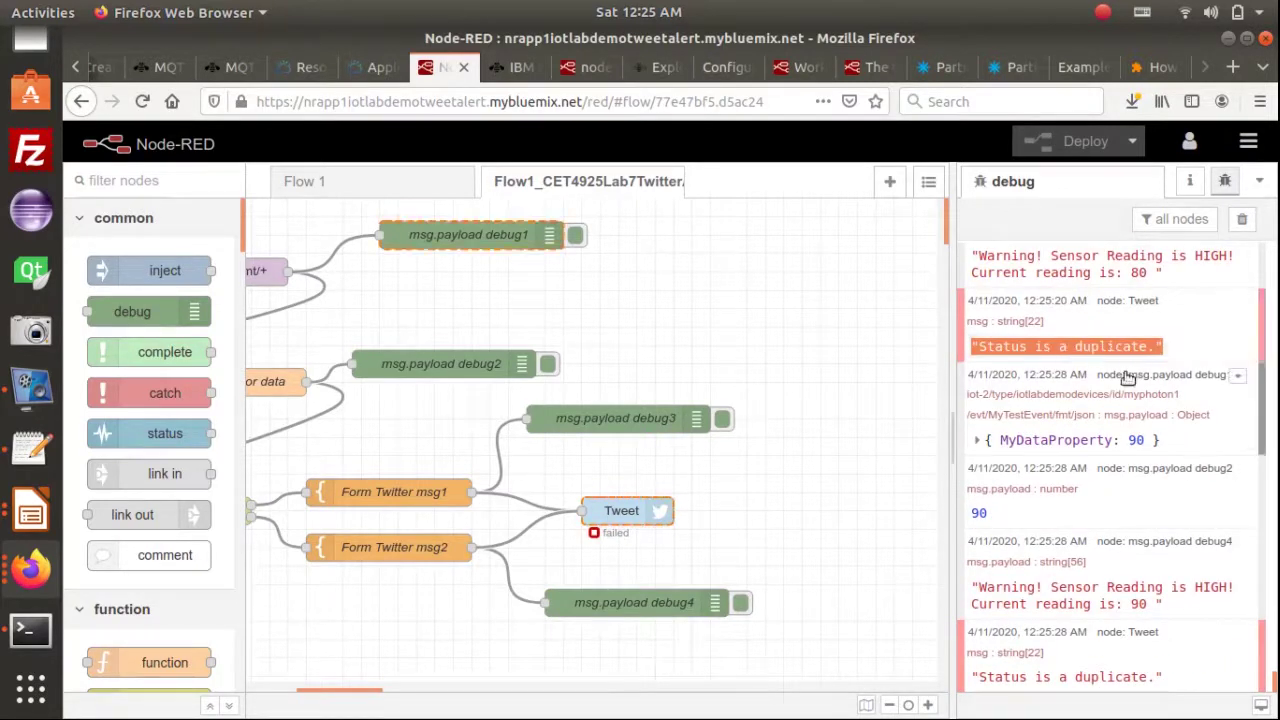
{"action": "scroll", "coordinate": [1115, 380], "scroll_direction": "up", "scroll_amount": 3}
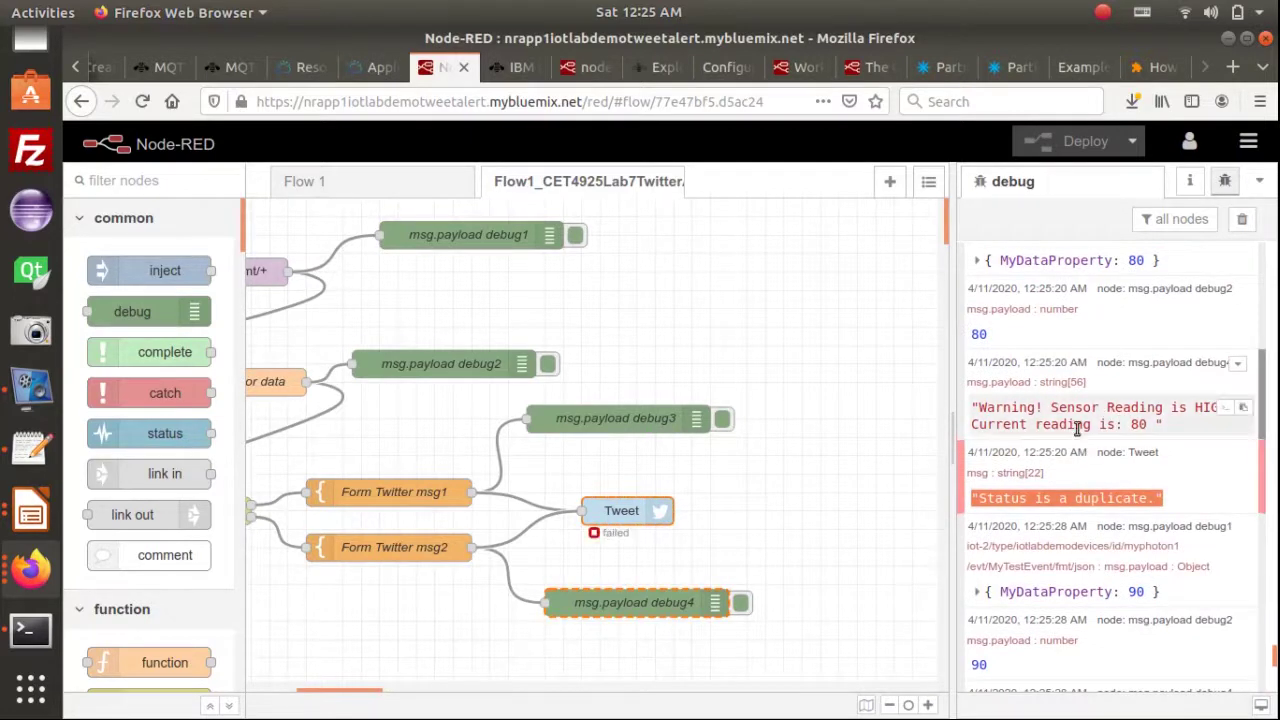
{"action": "triple_click", "coordinate": [1066, 426]}
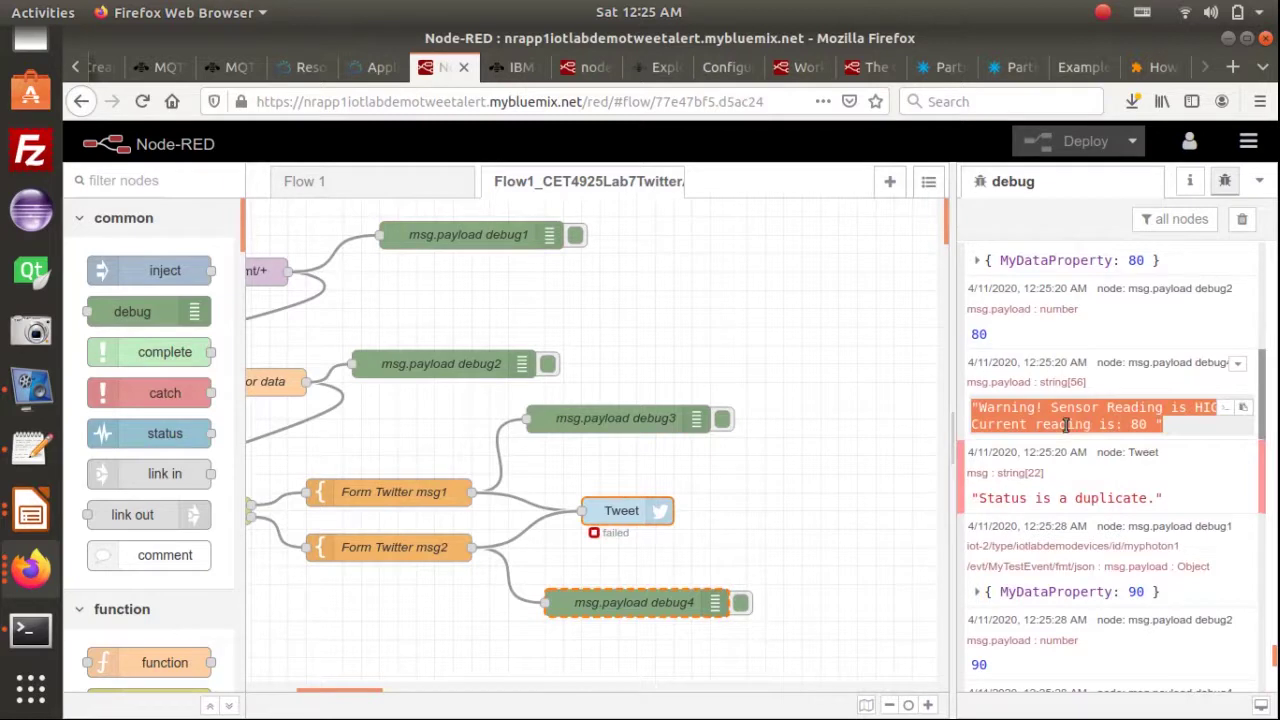
{"action": "key", "text": "alt+Tab"}
{"action": "key", "text": "alt+Tab"}
{"action": "key", "text": "alt+Tab"}
{"action": "key", "text": "alt+Tab"}
{"action": "key", "text": "alt+Tab"}
{"action": "key", "text": "alt+Tab"}
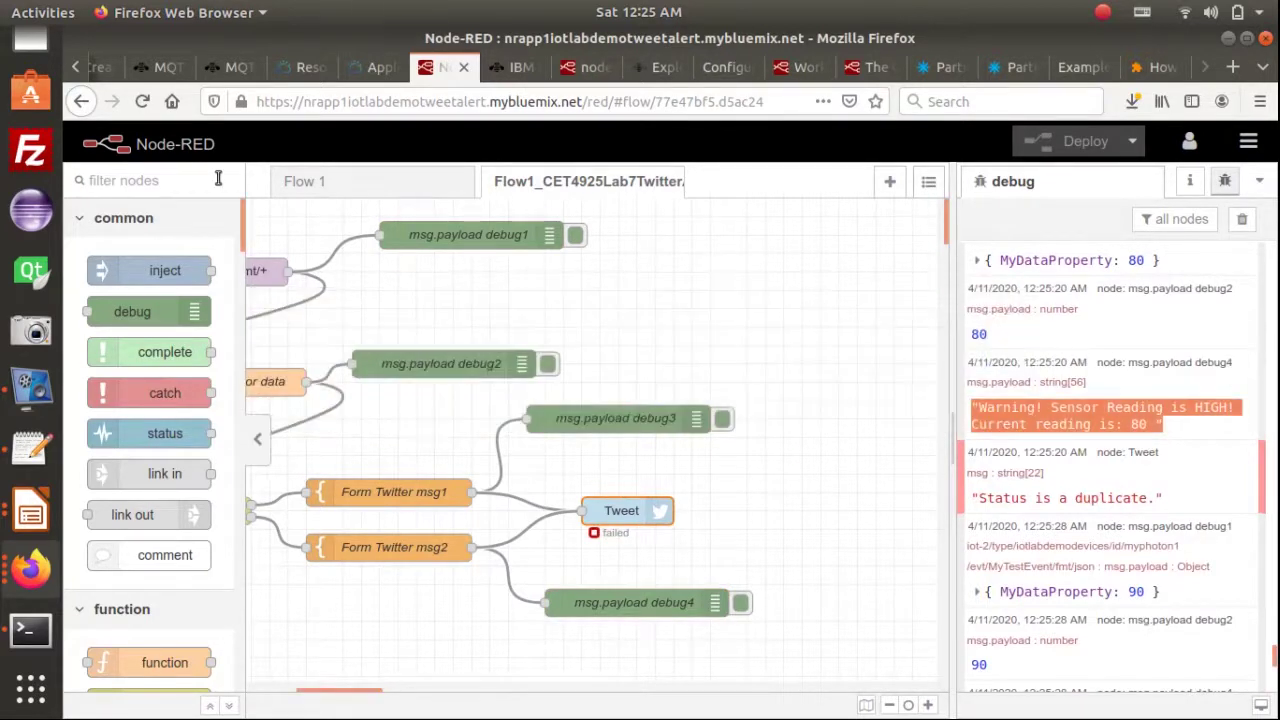
{"action": "left_click", "coordinate": [30, 568]}
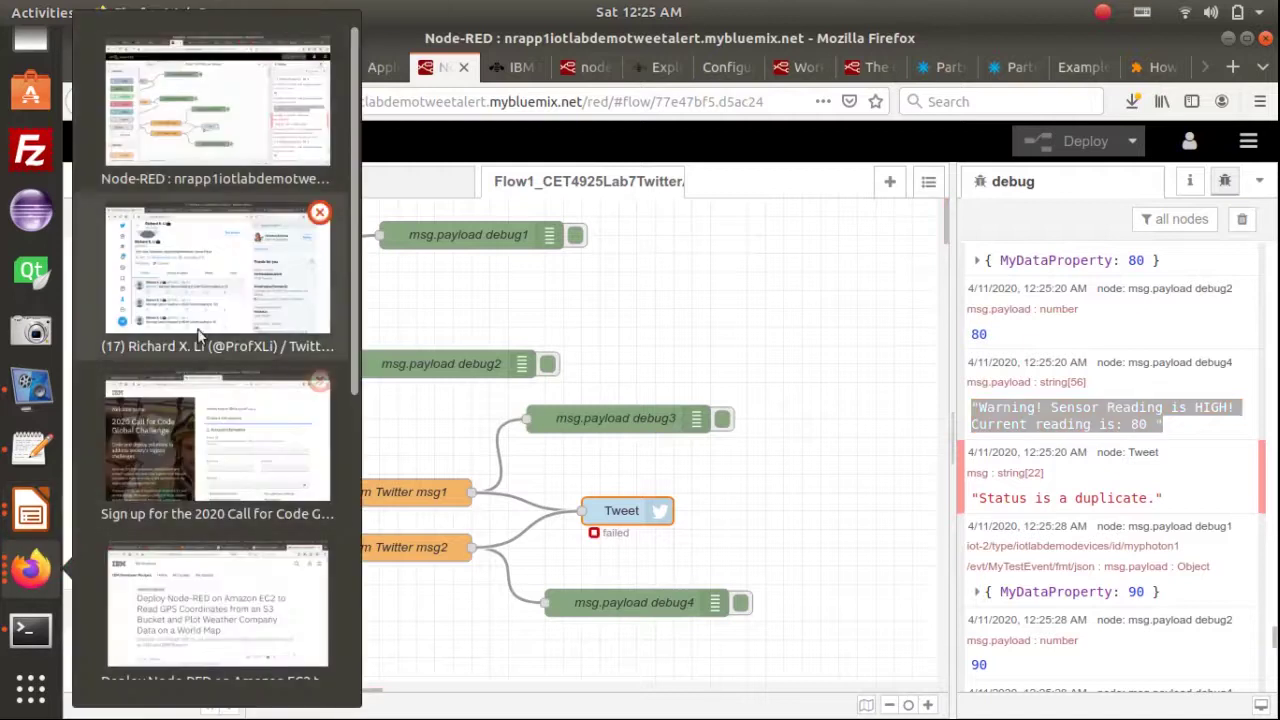
Scroll through the 80, 90, 100 and LOW 20 warning tweets, then return to Node-RED
{"action": "left_click", "coordinate": [255, 278]}
{"action": "scroll", "coordinate": [786, 537], "scroll_direction": "down", "scroll_amount": 3}
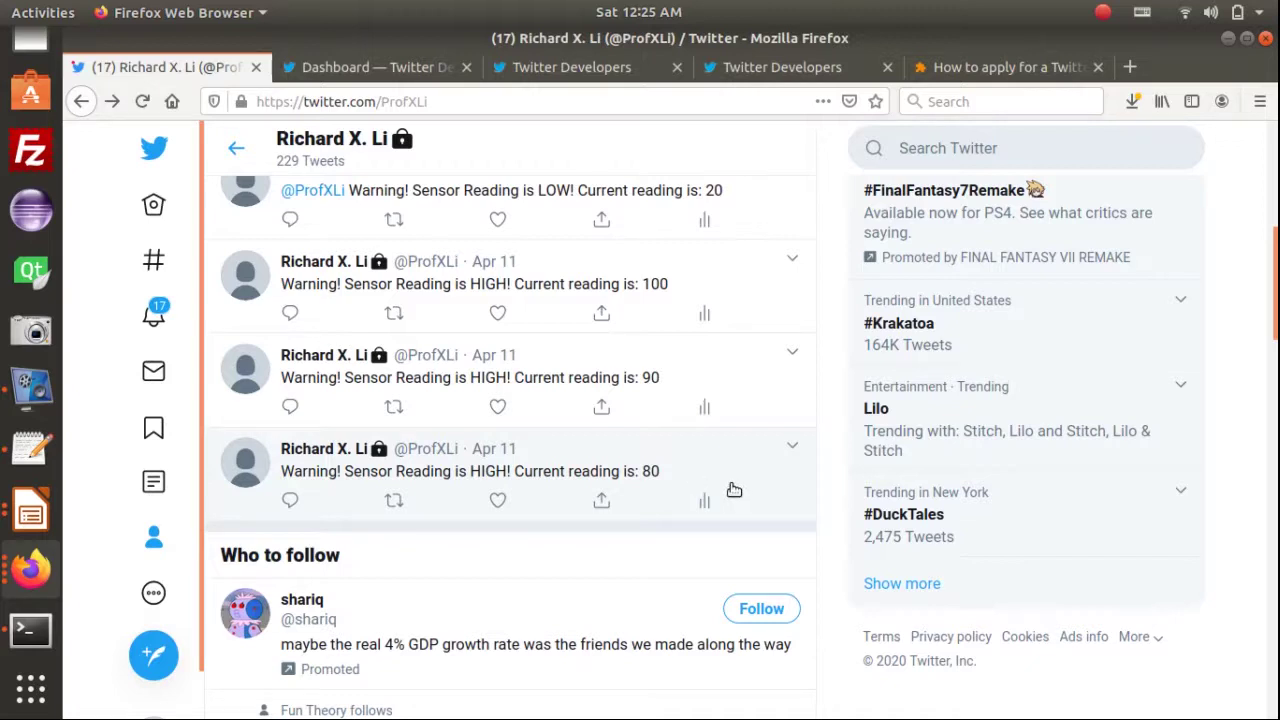
{"action": "scroll", "coordinate": [655, 478], "scroll_direction": "up", "scroll_amount": 1}
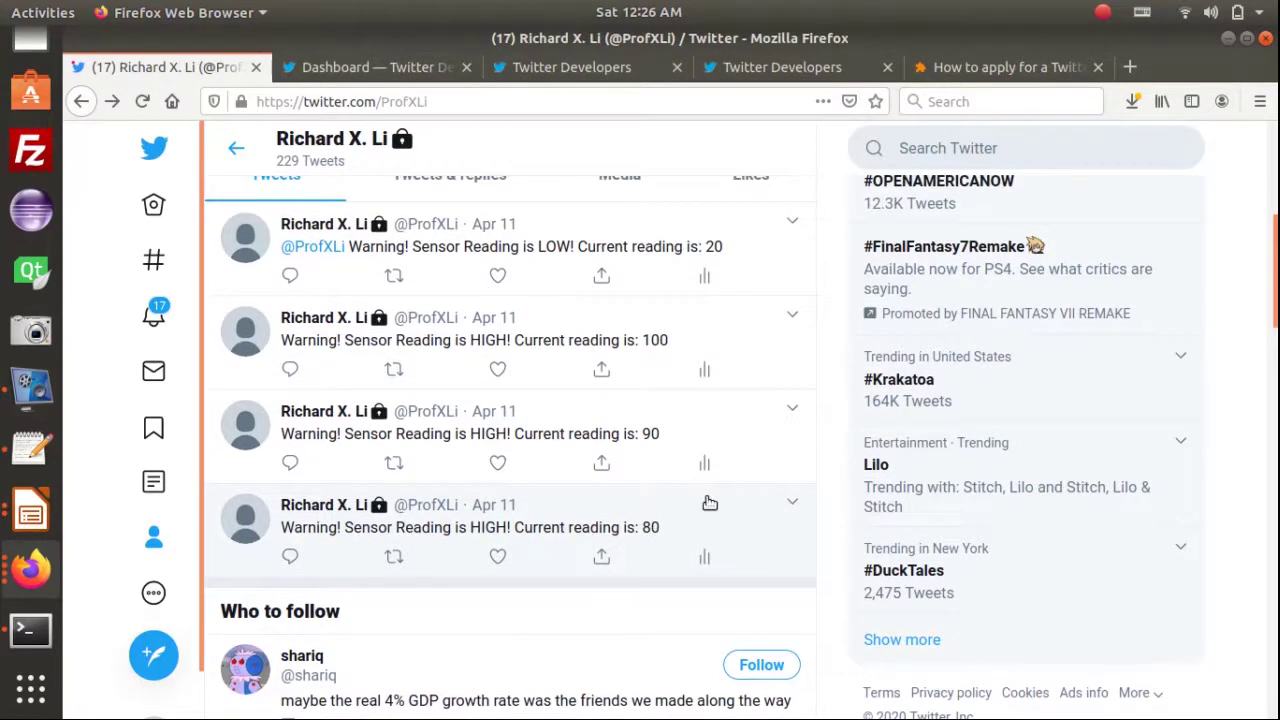
{"action": "key", "text": "alt+Tab"}
{"action": "key", "text": "alt+Tab"}
{"action": "key", "text": "alt+Tab"}
{"action": "key", "text": "alt+Tab"}
{"action": "key", "text": "alt+Tab"}
{"action": "key", "text": "alt+Tab"}
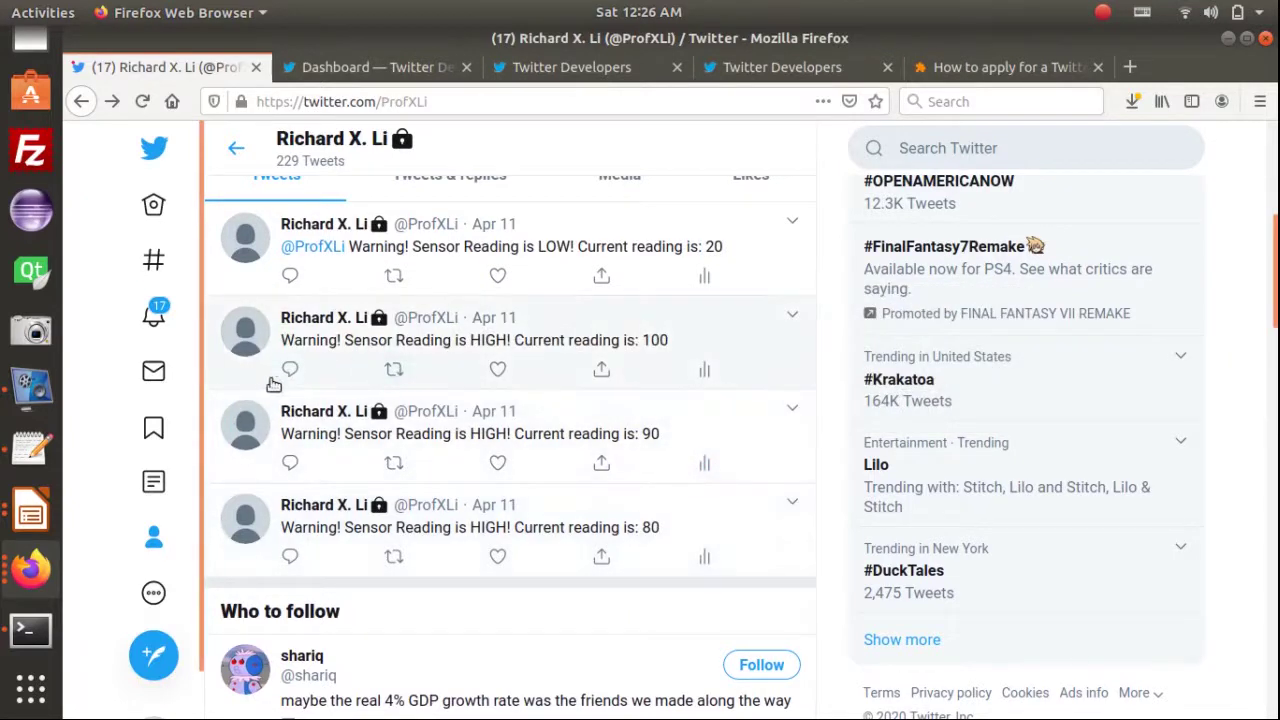
{"action": "left_click", "coordinate": [35, 583]}
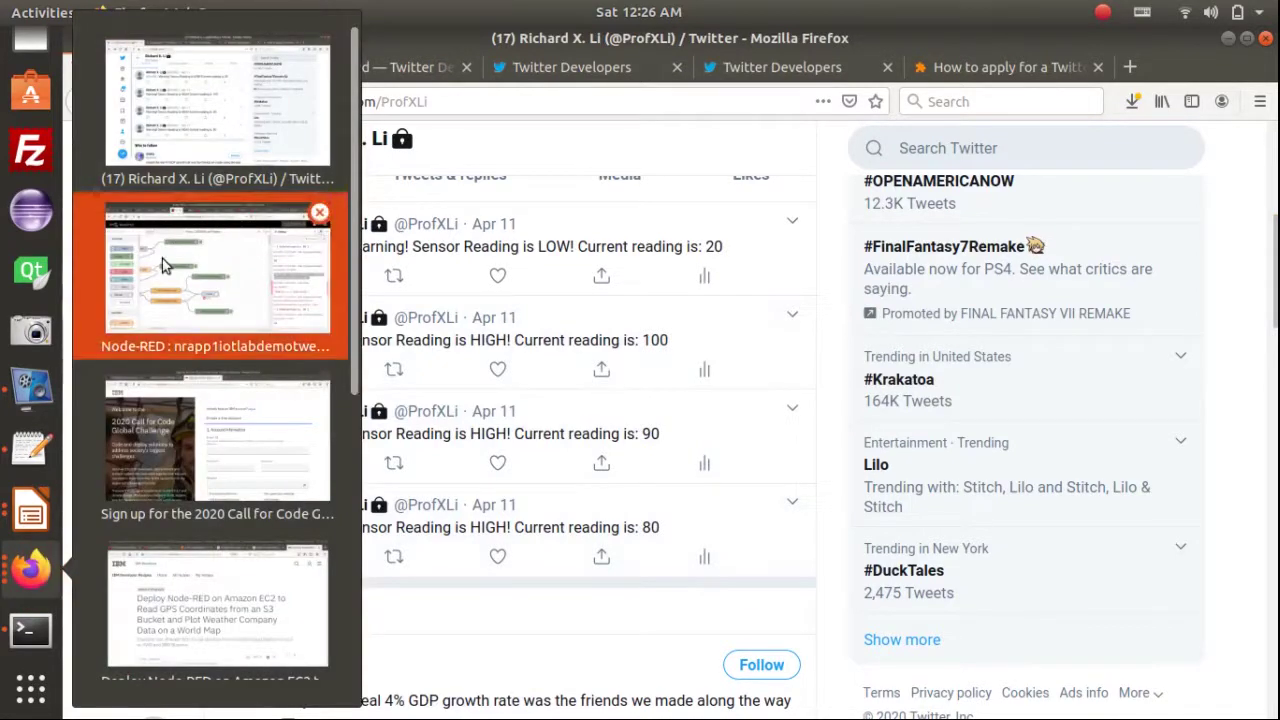
{"action": "left_click", "coordinate": [162, 258]}
{"action": "scroll", "coordinate": [1140, 565], "scroll_direction": "down", "scroll_amount": 3}
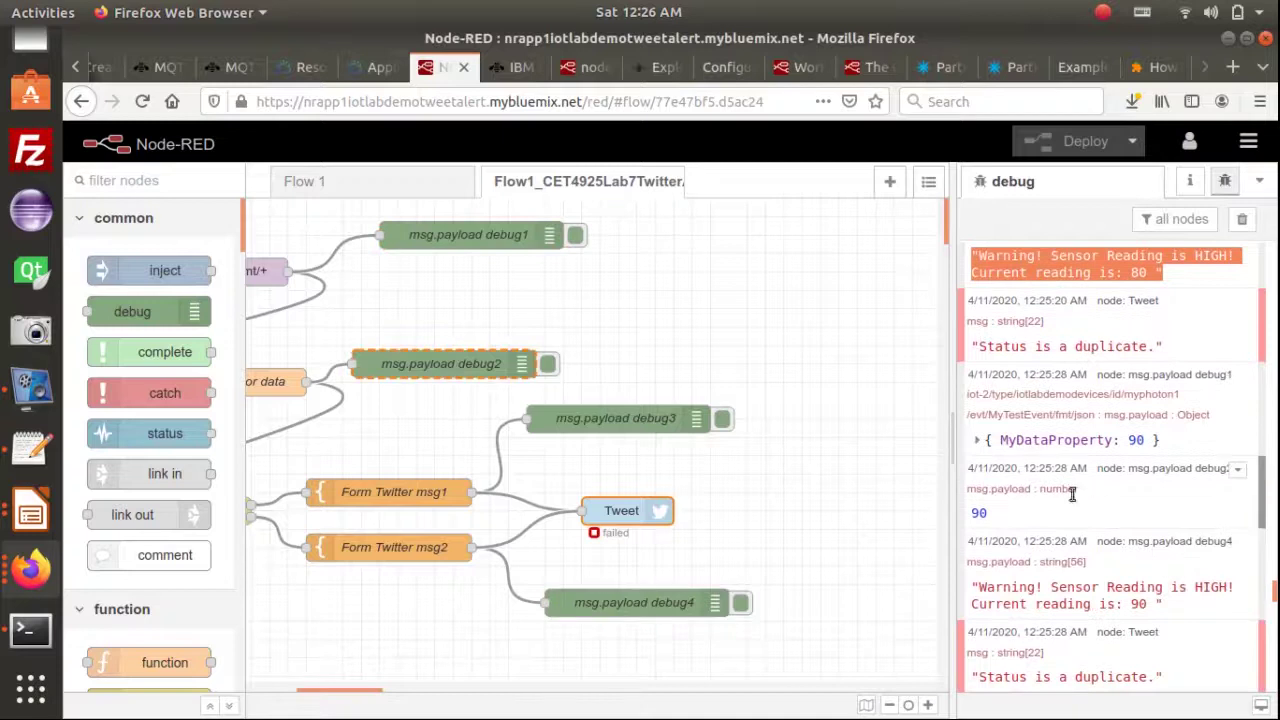
{"action": "left_click", "coordinate": [1075, 350]}
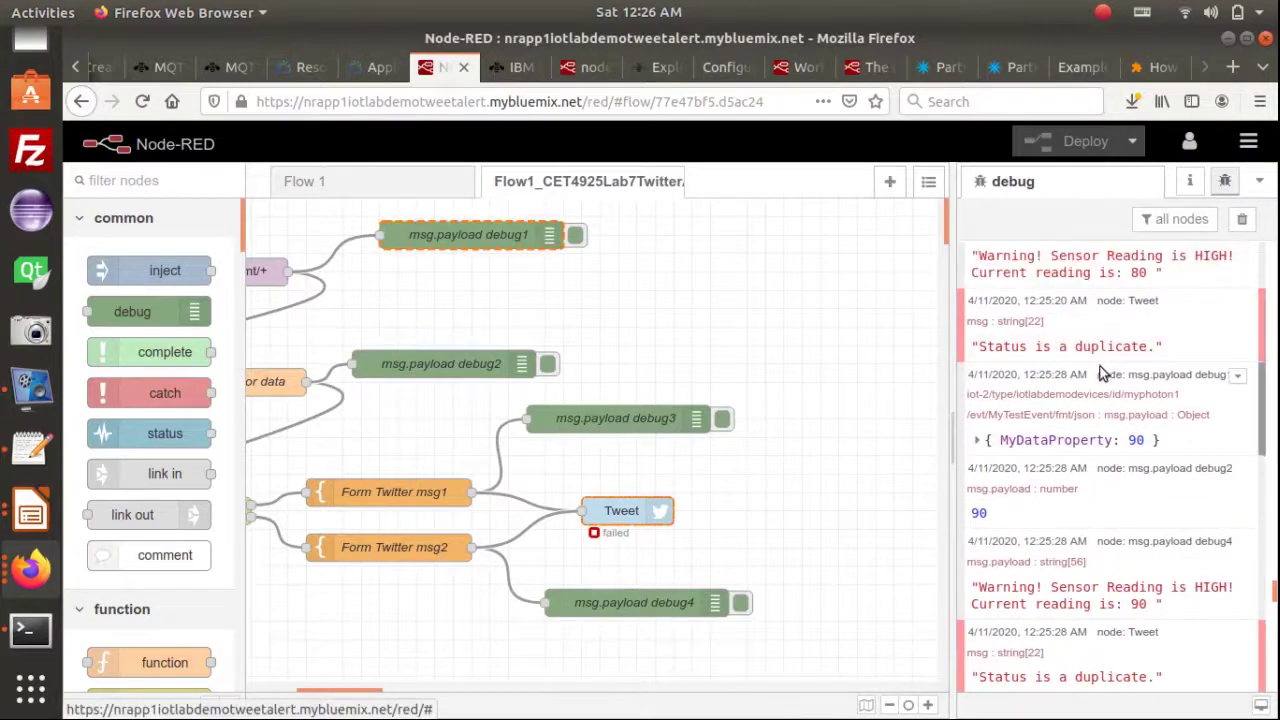
{"action": "left_click", "coordinate": [1113, 350]}
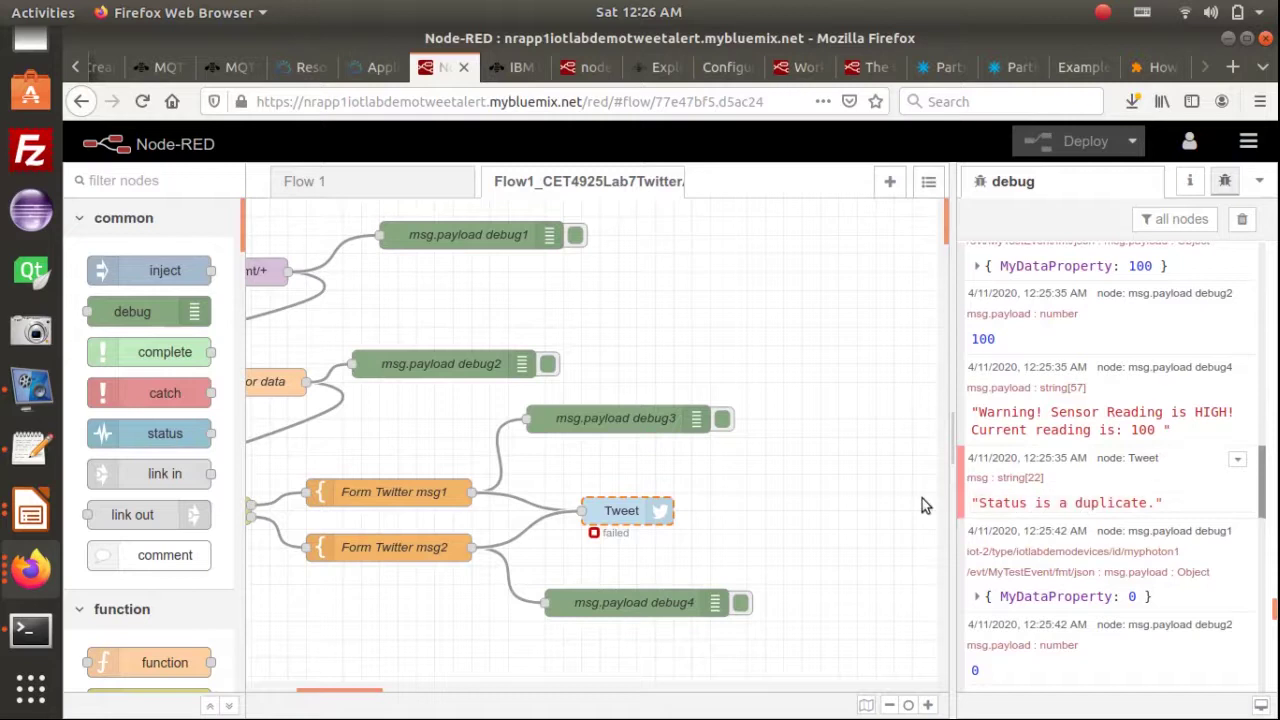
{"action": "scroll", "coordinate": [1138, 543], "scroll_direction": "down", "scroll_amount": 3}
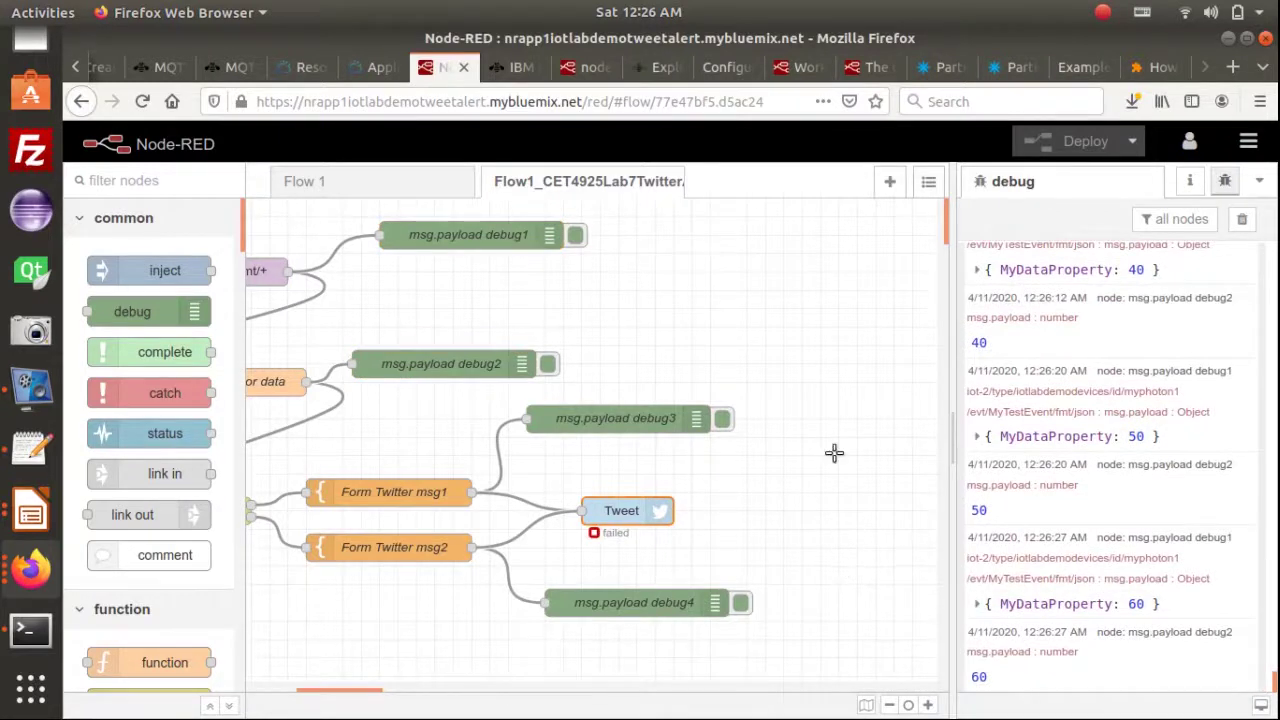
{"action": "key", "text": "alt+Tab"}
{"action": "key", "text": "alt+Tab"}
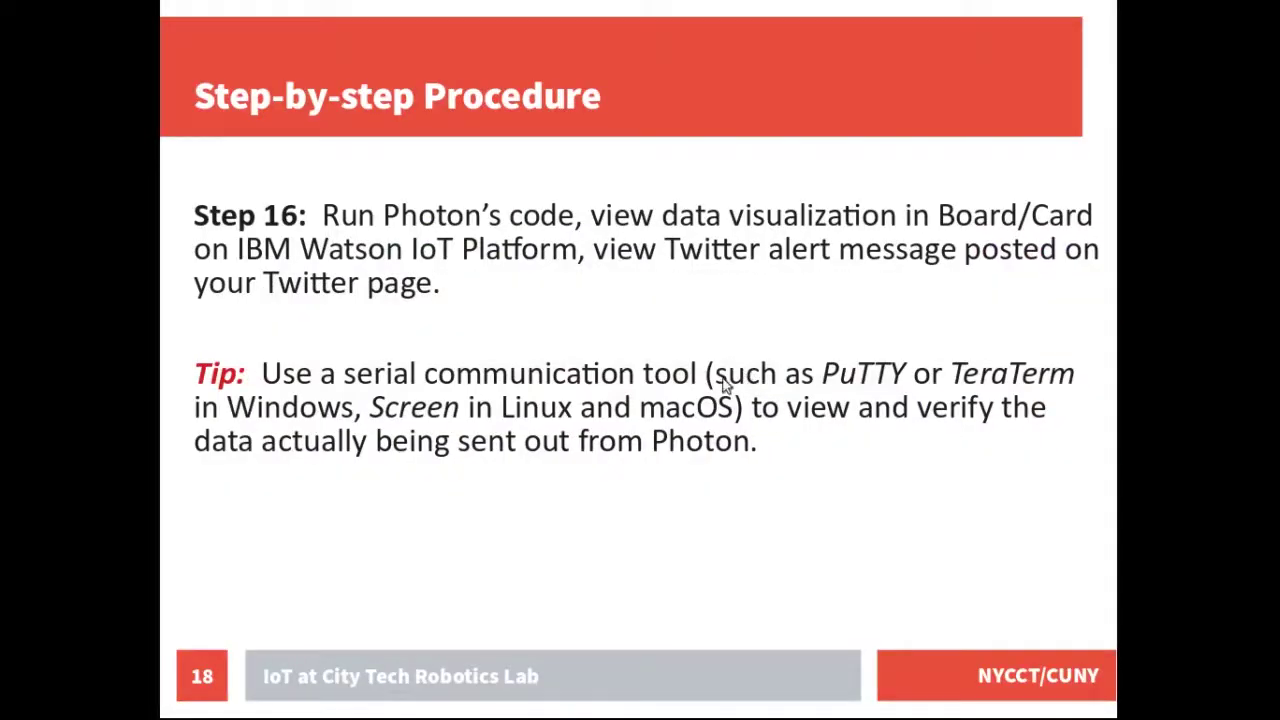
Bring up the Terminal's 'Data being sent to Cloud' log cycling through 0–100
{"action": "key", "text": "alt+Tab"}
{"action": "key", "text": "alt+Tab"}
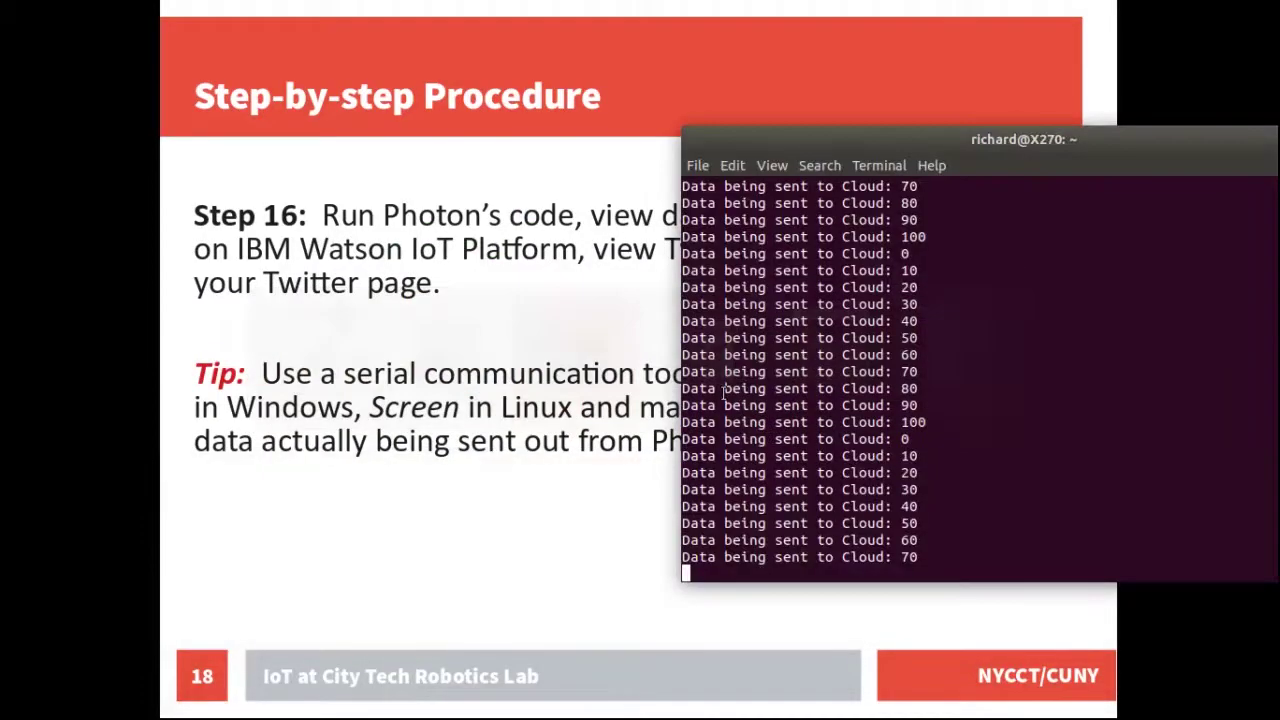
{"action": "key", "text": "alt+Tab"}
{"action": "key", "text": "alt+Tab"}
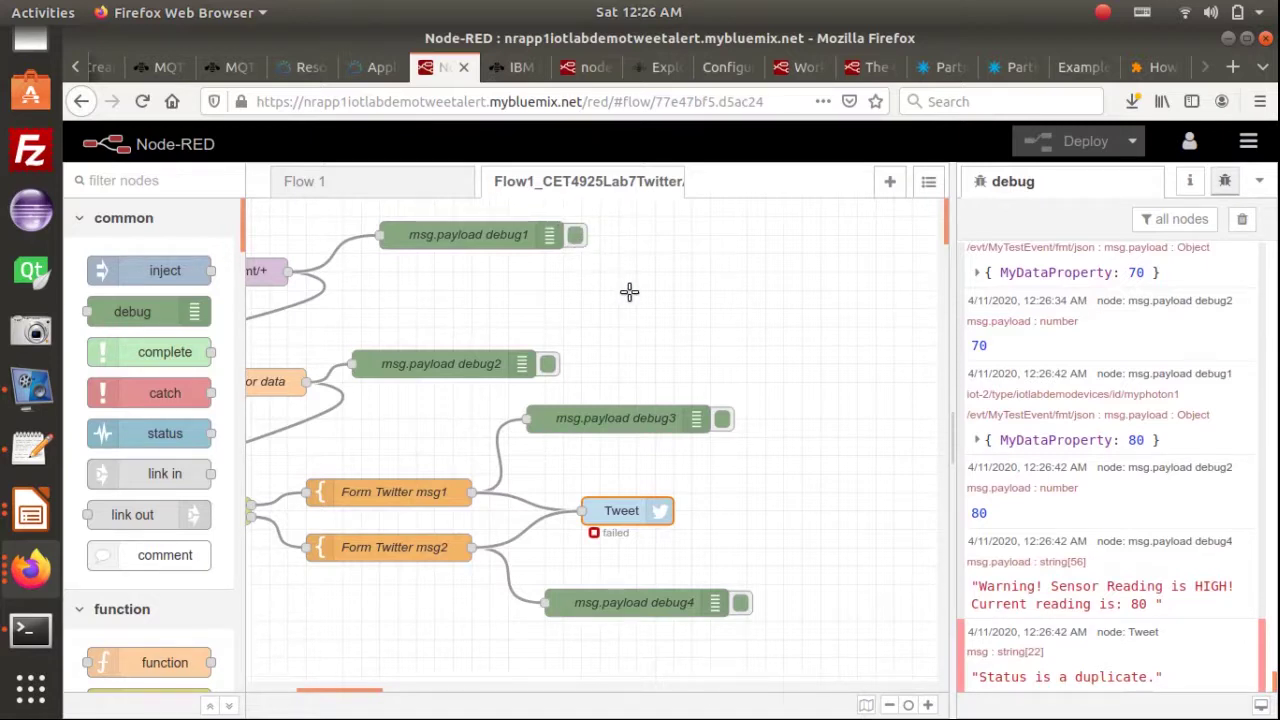
Check the terminal log reaching 100 against the reading-100 HIGH warning, then go to the Watson IoT board
{"action": "key", "text": "alt+Tab"}
{"action": "key", "text": "alt+Tab"}
{"action": "key", "text": "alt+Tab"}
{"action": "key", "text": "alt+Tab"}
{"action": "key", "text": "alt+Tab"}
{"action": "key", "text": "alt+Tab"}
{"action": "key", "text": "alt+Tab"}
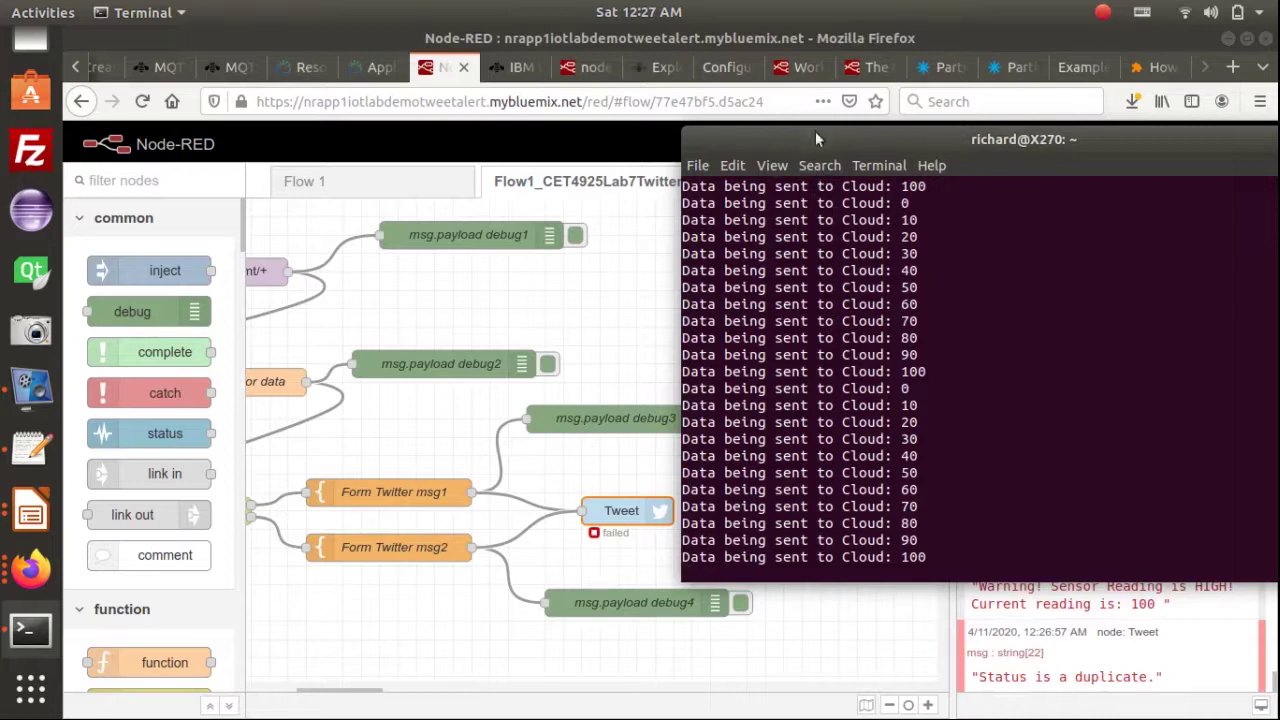
{"action": "left_click", "coordinate": [497, 67]}
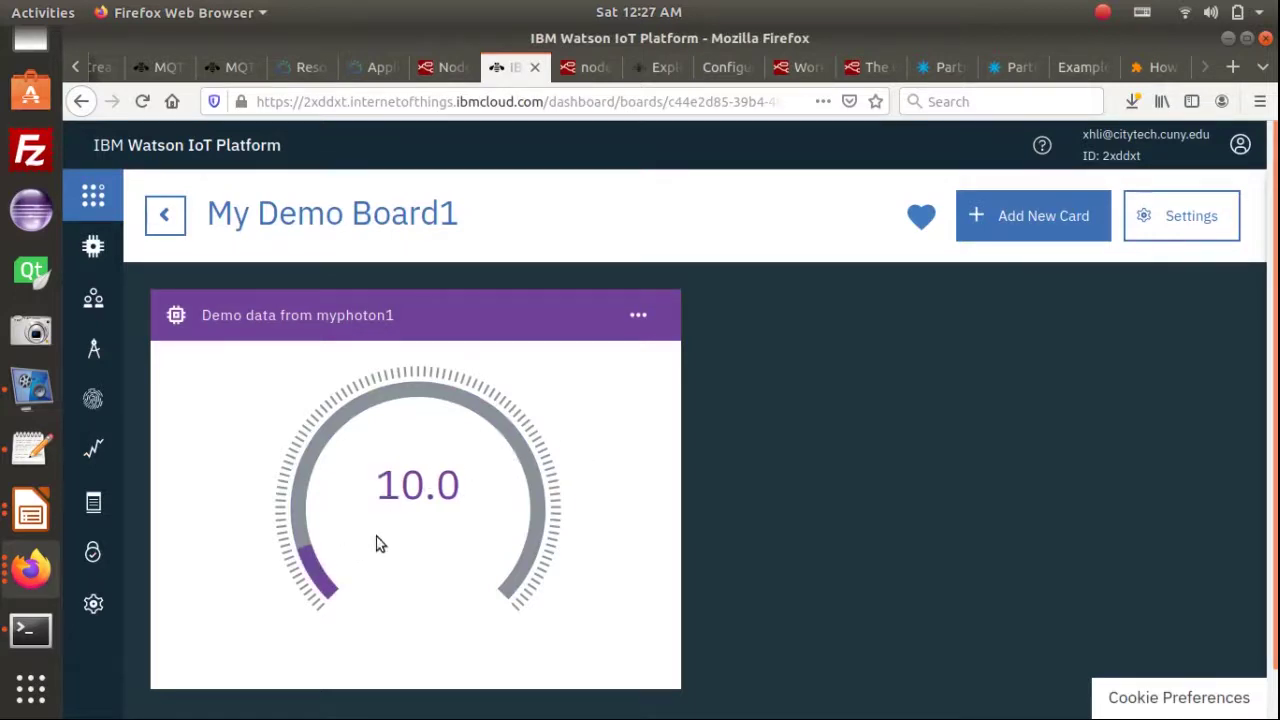
Compare the My Demo Board1 gauge (20.0) with the terminal readings, then return to Node-RED
{"action": "key", "text": "alt+Tab"}
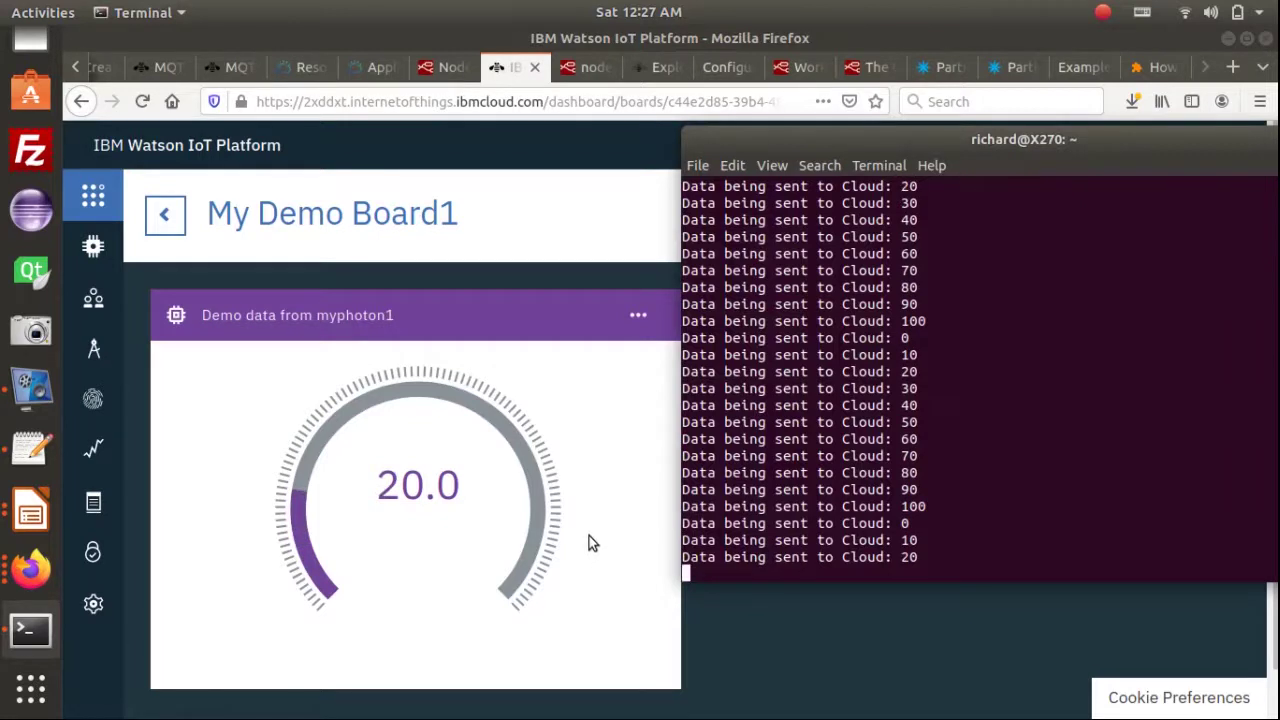
{"action": "left_click", "coordinate": [432, 72]}
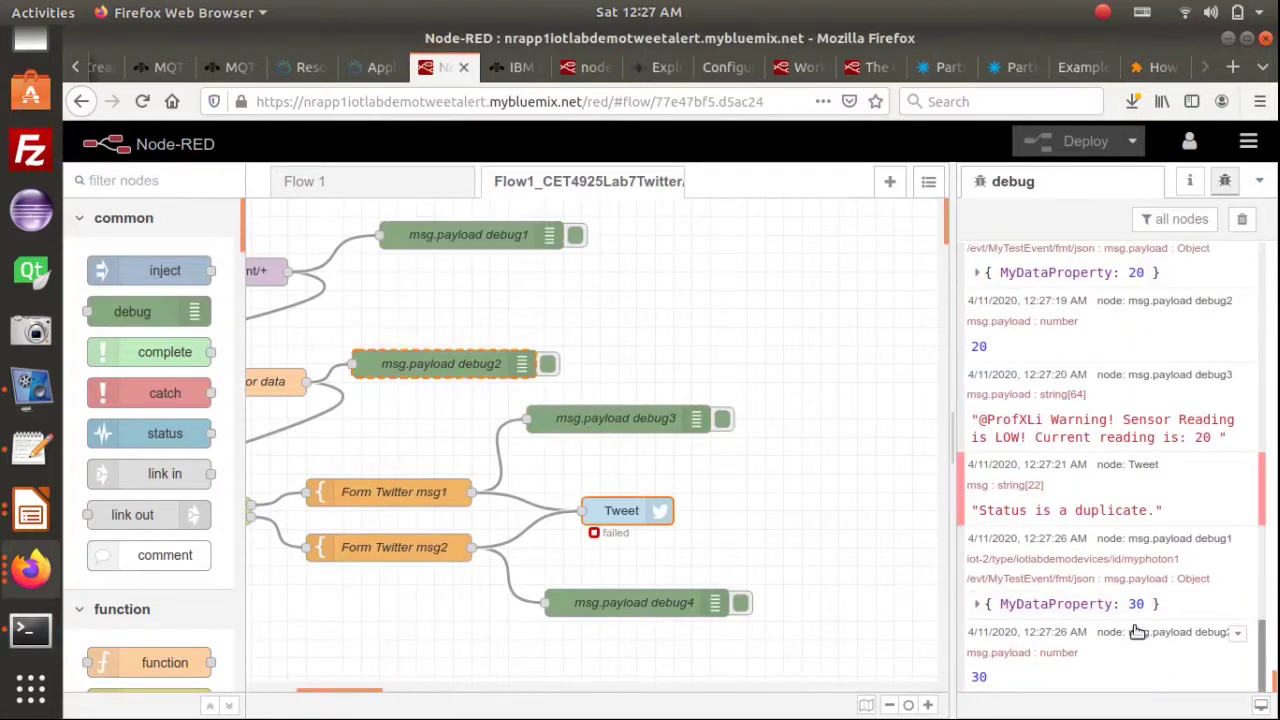
Match the debug log against the terminal up to reading 70 and display 70 as hex 0x46
{"action": "key", "text": "alt+Tab"}
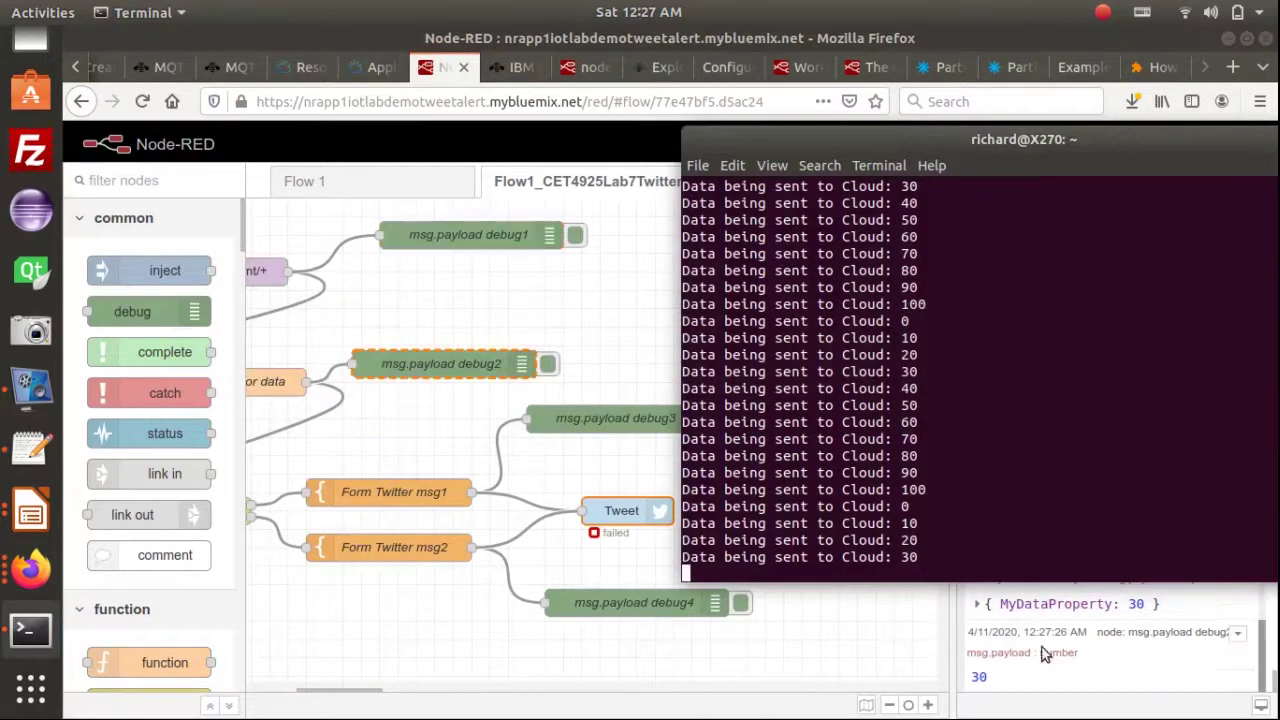
{"action": "left_click", "coordinate": [985, 679]}
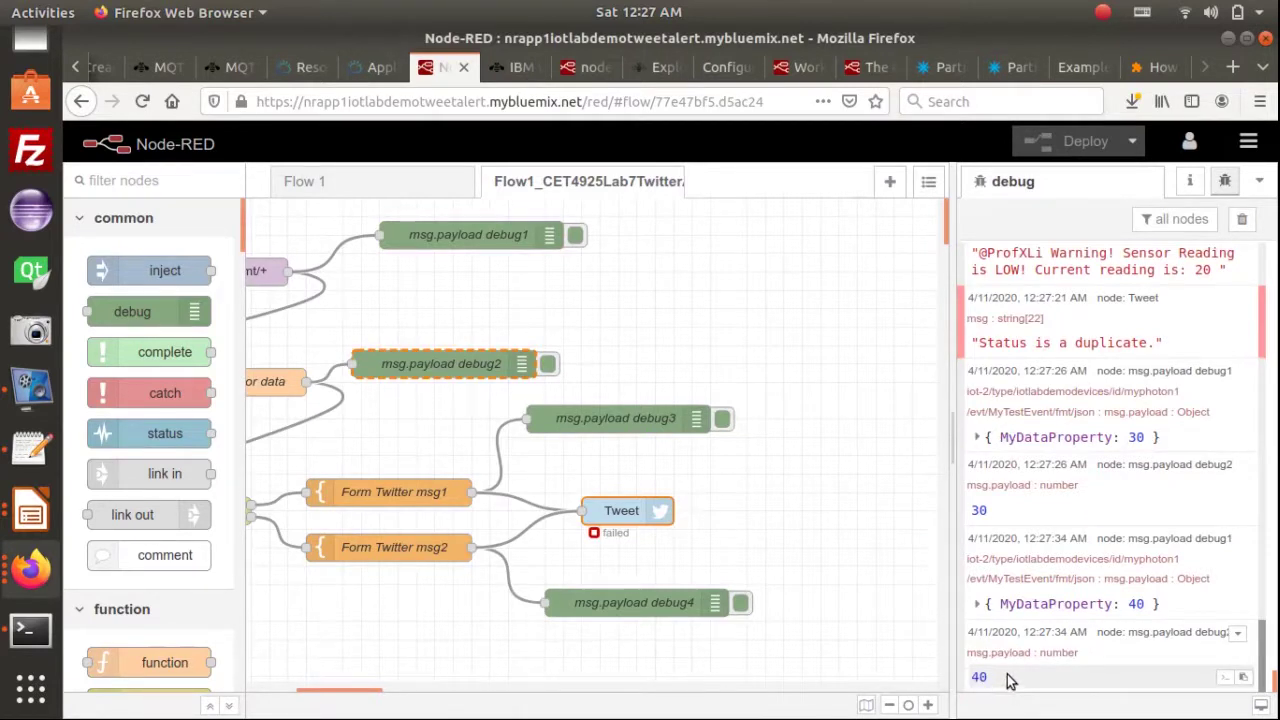
{"action": "key", "text": "alt+Tab"}
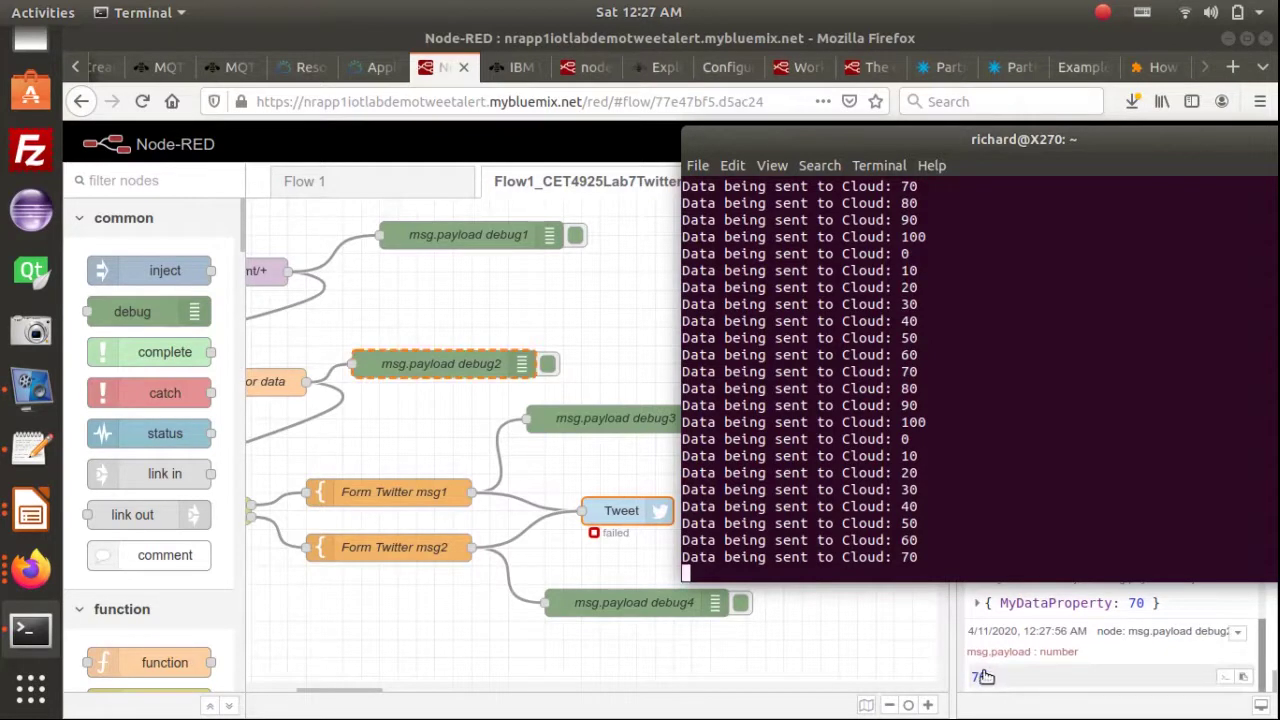
{"action": "left_click", "coordinate": [984, 677]}
{"action": "left_click", "coordinate": [984, 677]}
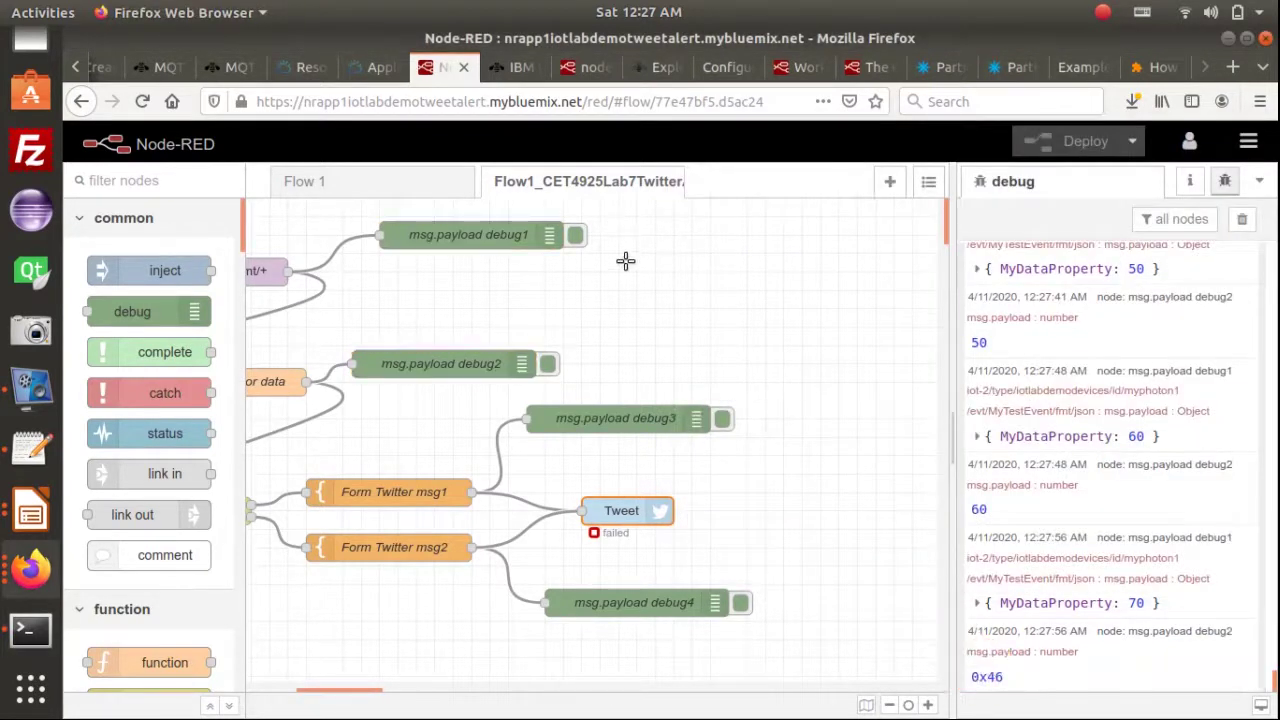
{"action": "key", "text": "alt+Tab"}
{"action": "key", "text": "alt+Tab"}
{"action": "key", "text": "alt+Tab"}
{"action": "key", "text": "alt+Tab"}
{"action": "key", "text": "alt+Tab"}
{"action": "key", "text": "alt+Tab"}
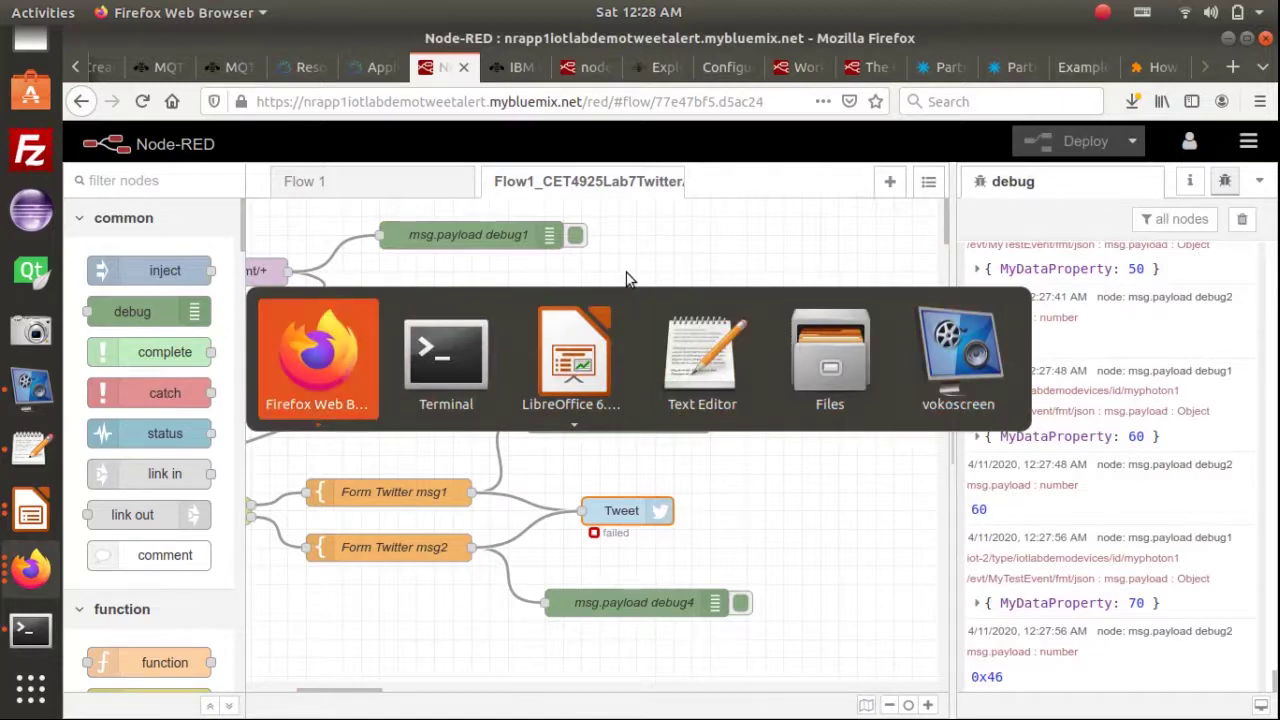
Reload the Twitter profile to confirm warning tweets for readings 20, 100, 90 and 80
{"action": "left_click", "coordinate": [30, 568]}
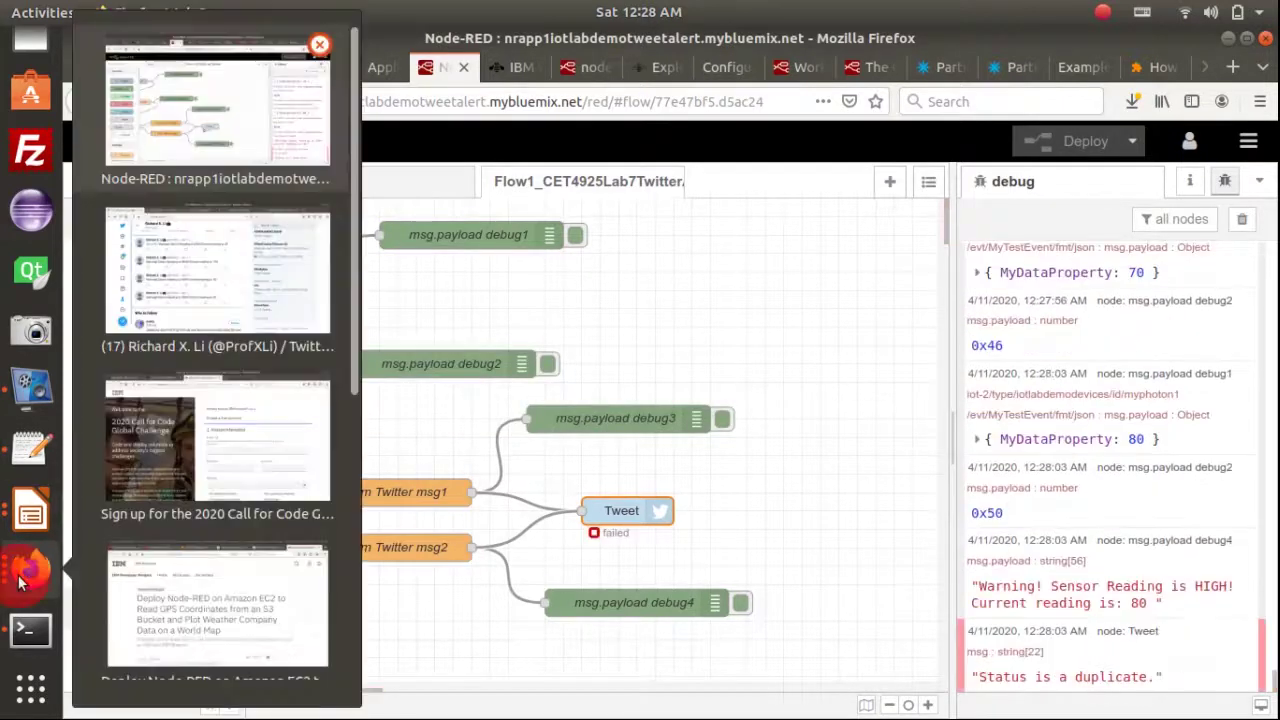
{"action": "left_click", "coordinate": [250, 288]}
{"action": "scroll", "coordinate": [600, 390], "scroll_direction": "up", "scroll_amount": 3}
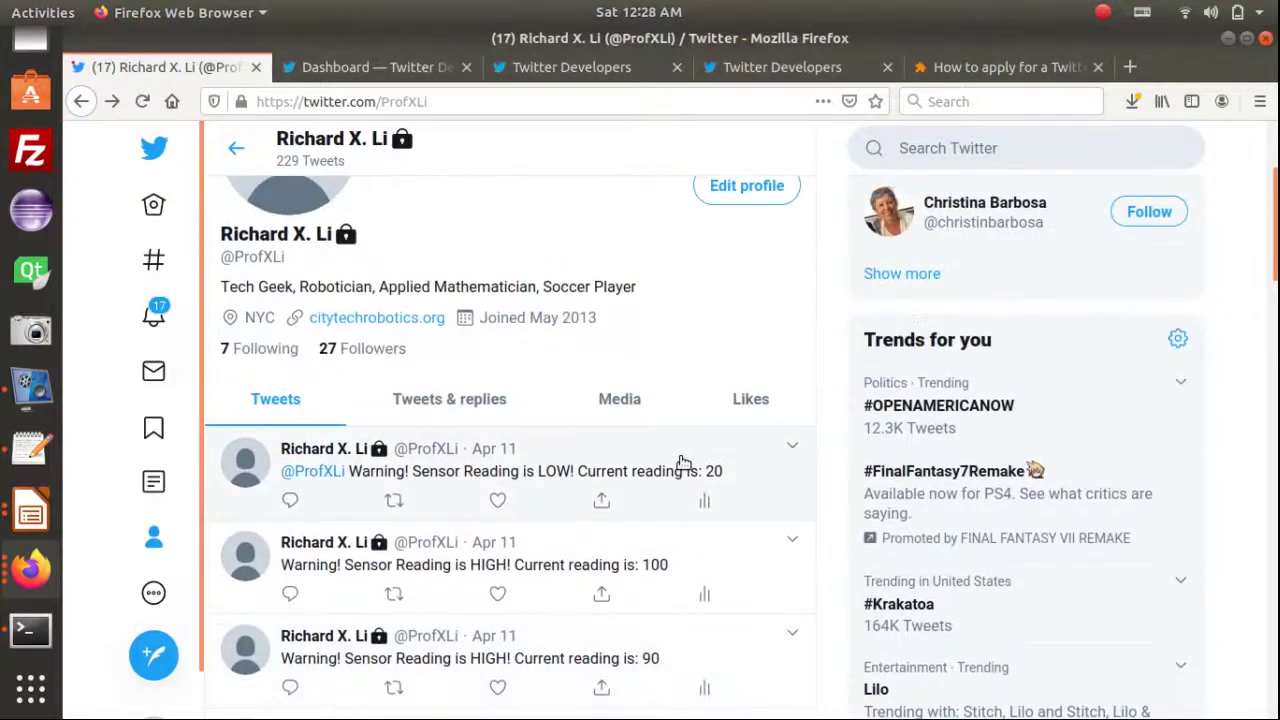
{"action": "left_click", "coordinate": [143, 101]}
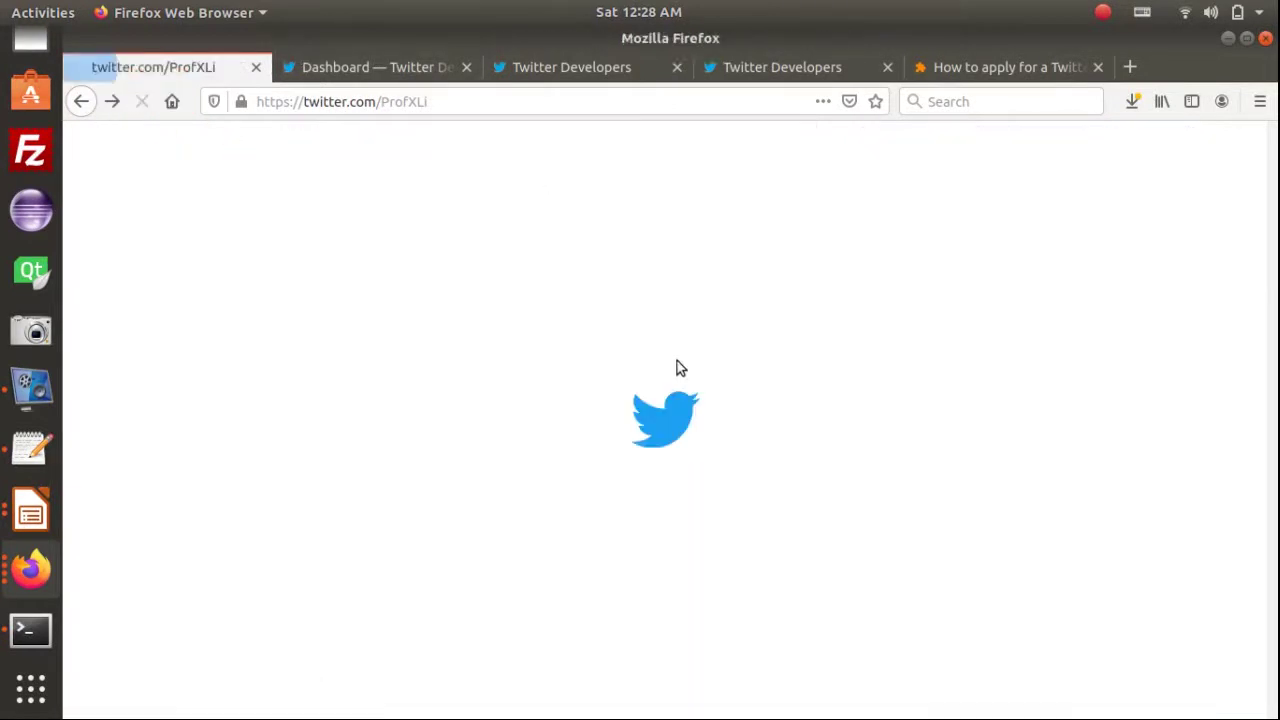
{"action": "scroll", "coordinate": [694, 443], "scroll_direction": "down", "scroll_amount": 5}
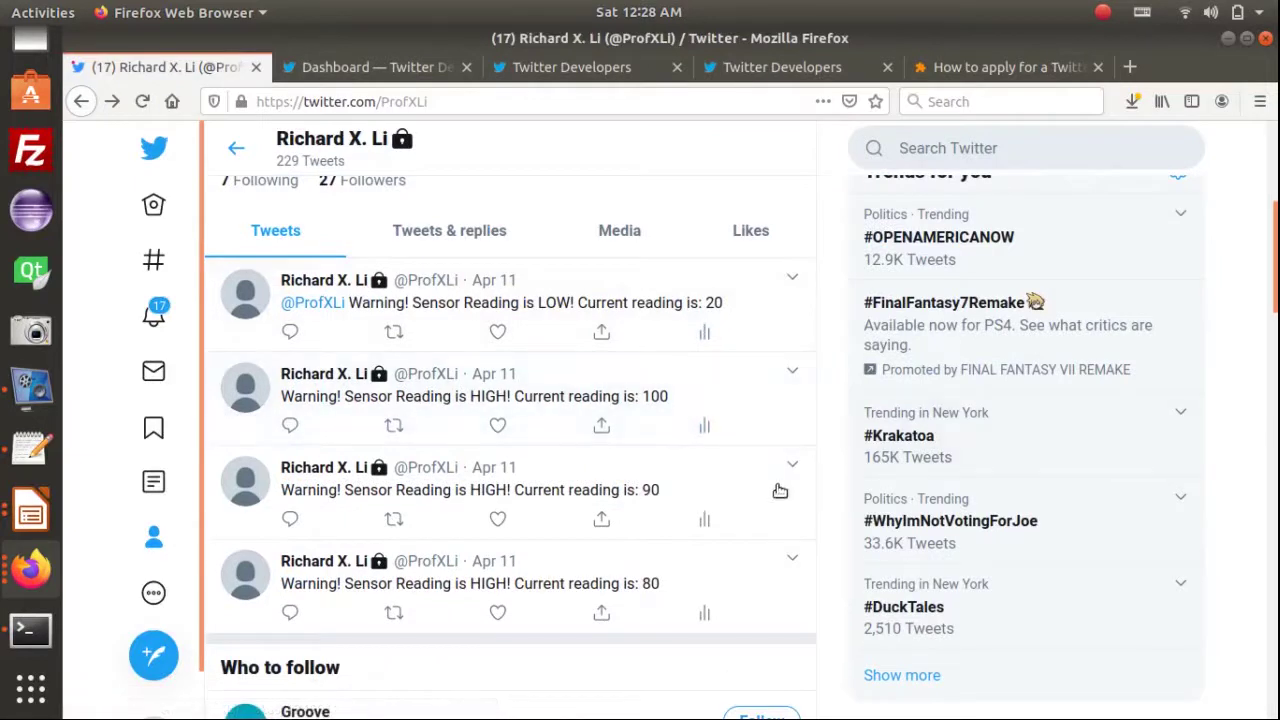
{"action": "scroll", "coordinate": [751, 446], "scroll_direction": "up", "scroll_amount": 1}
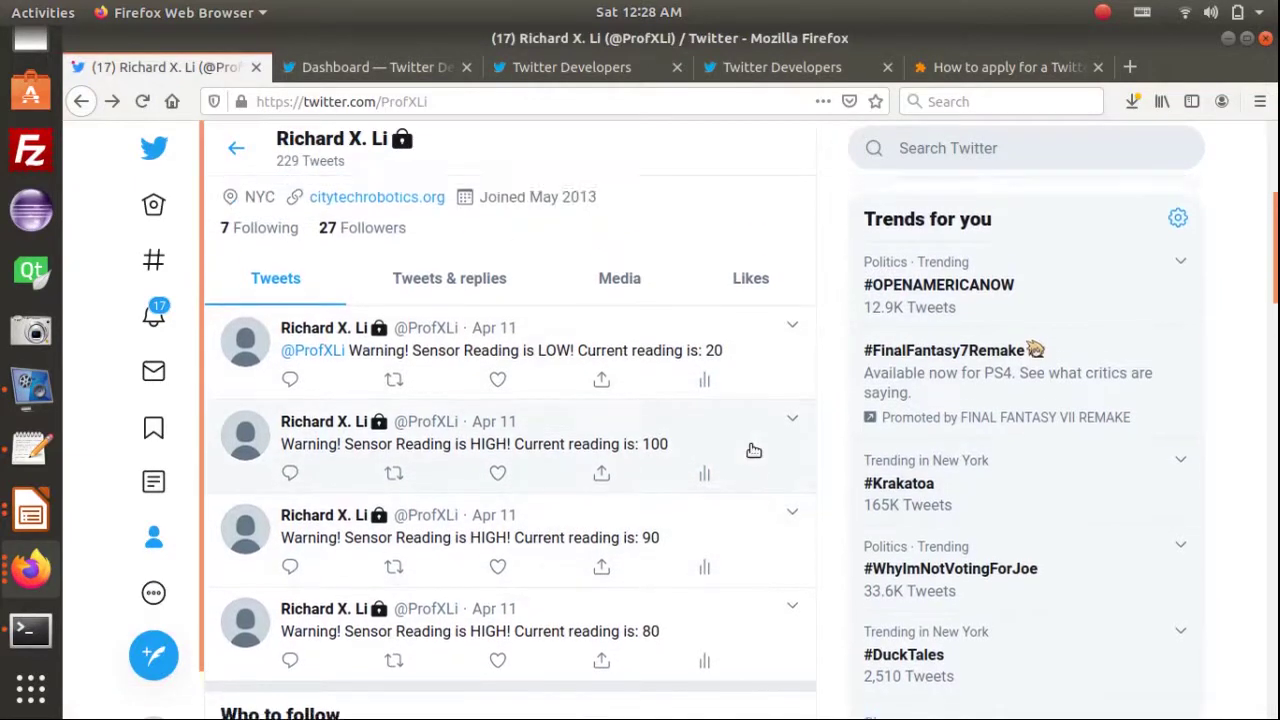
Glance at the terminal, then advance the lecture slides to the troubleshooting checklist
{"action": "key", "text": "alt+Tab"}
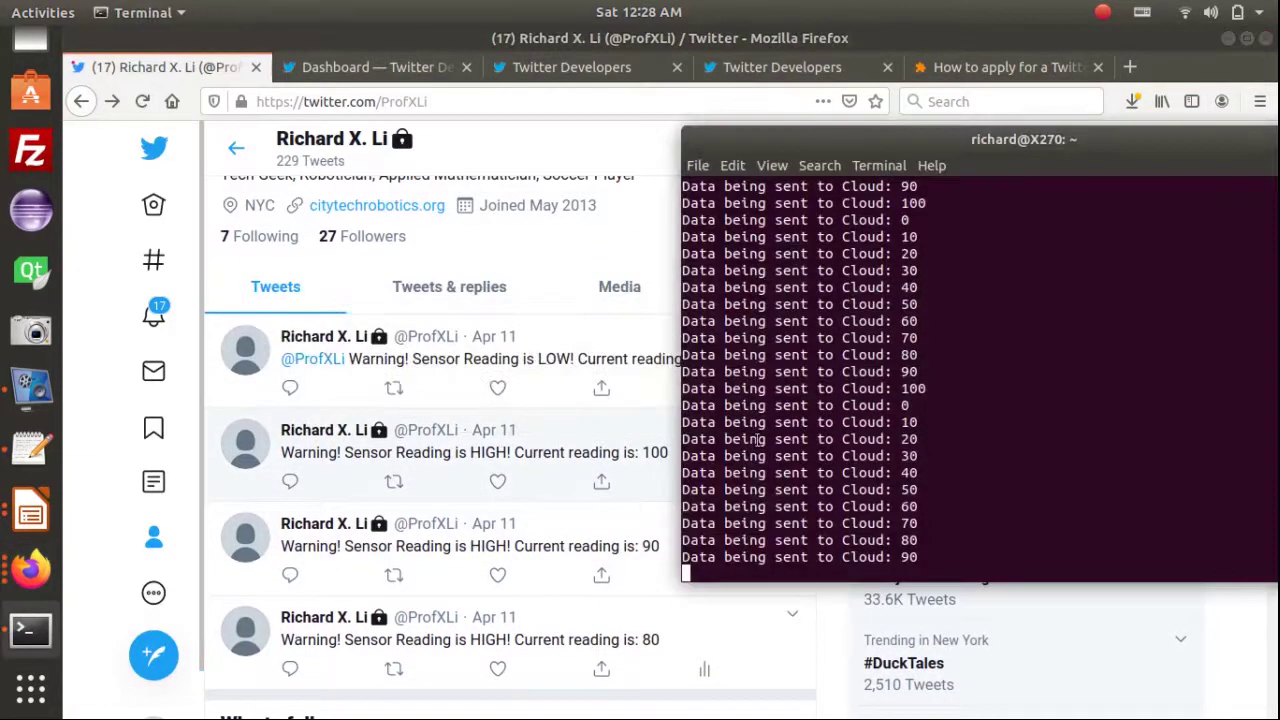
{"action": "key", "text": "alt+Tab"}
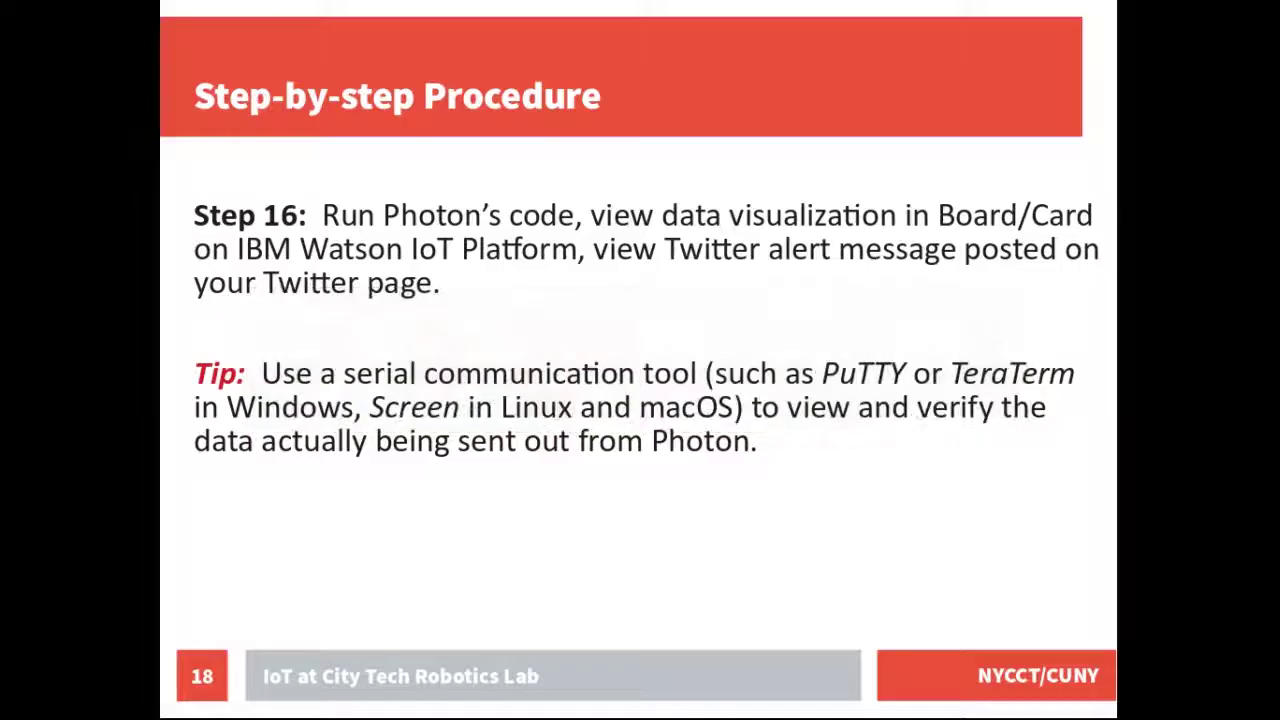
{"action": "left_click", "coordinate": [848, 483]}
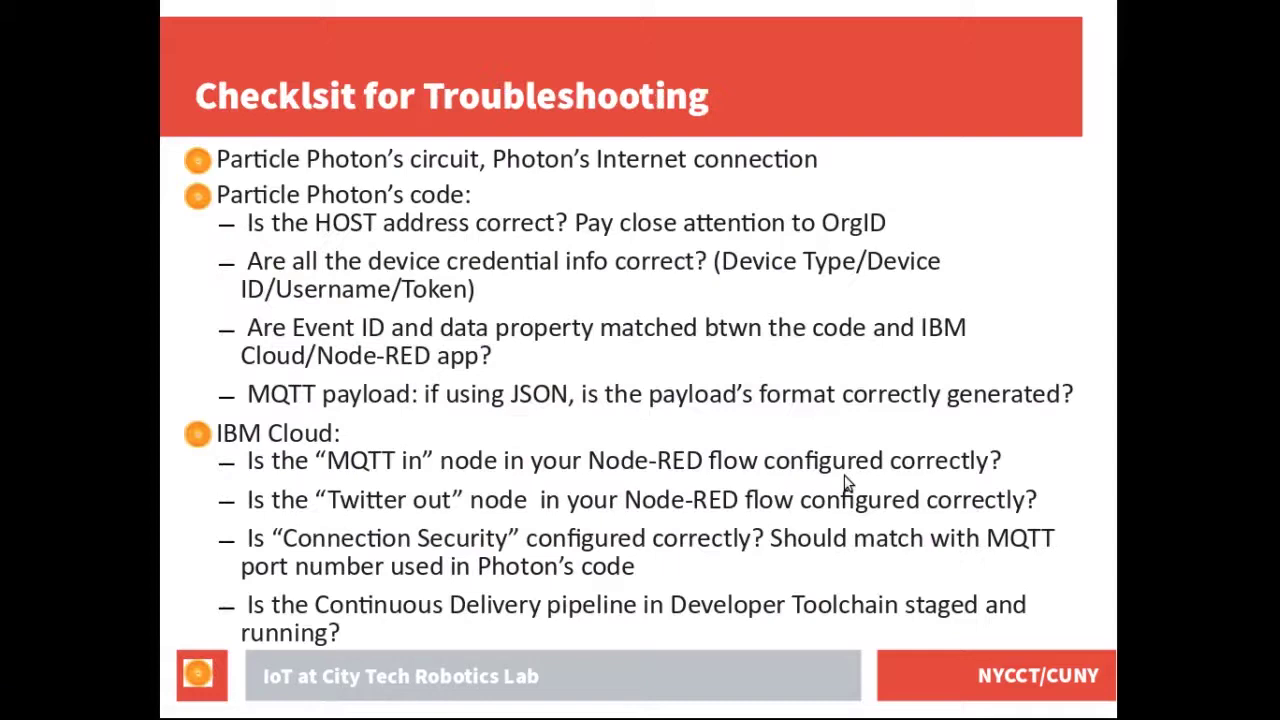